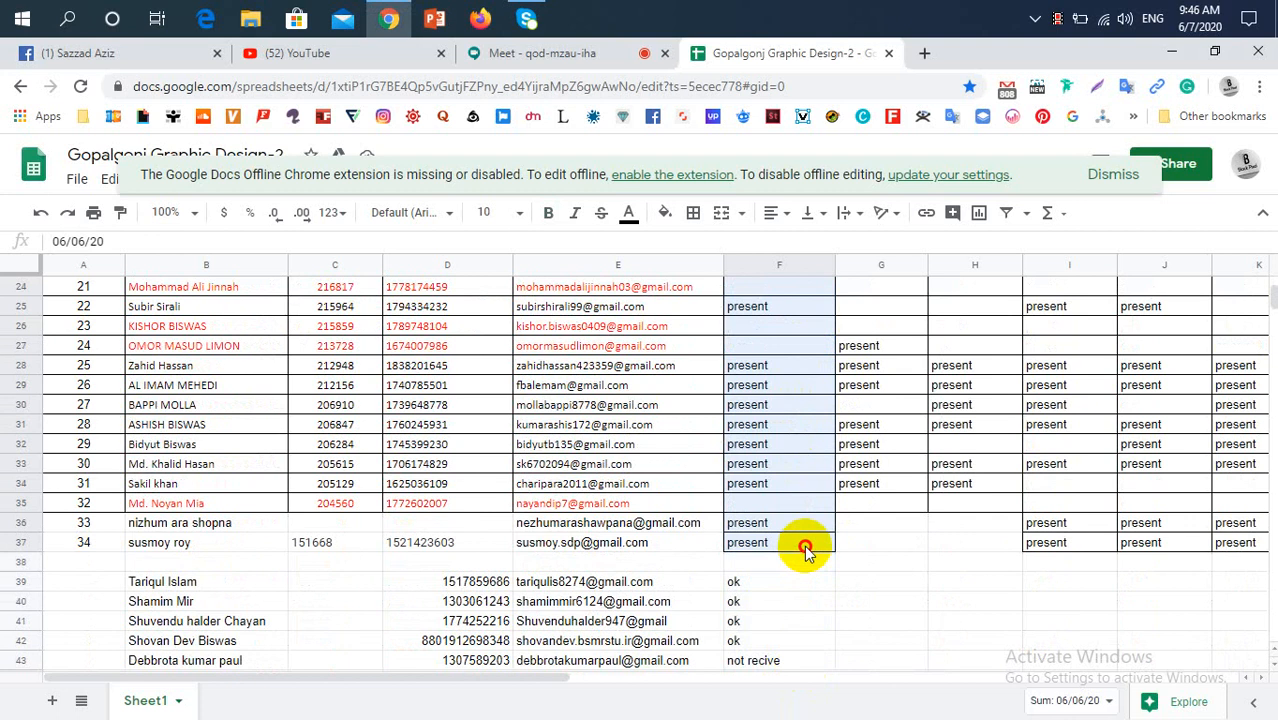
Move the 06/06/20 attendance entries from F3:F37 to column M, starting at cell M3
{"action": "left_click", "coordinate": [805, 549]}
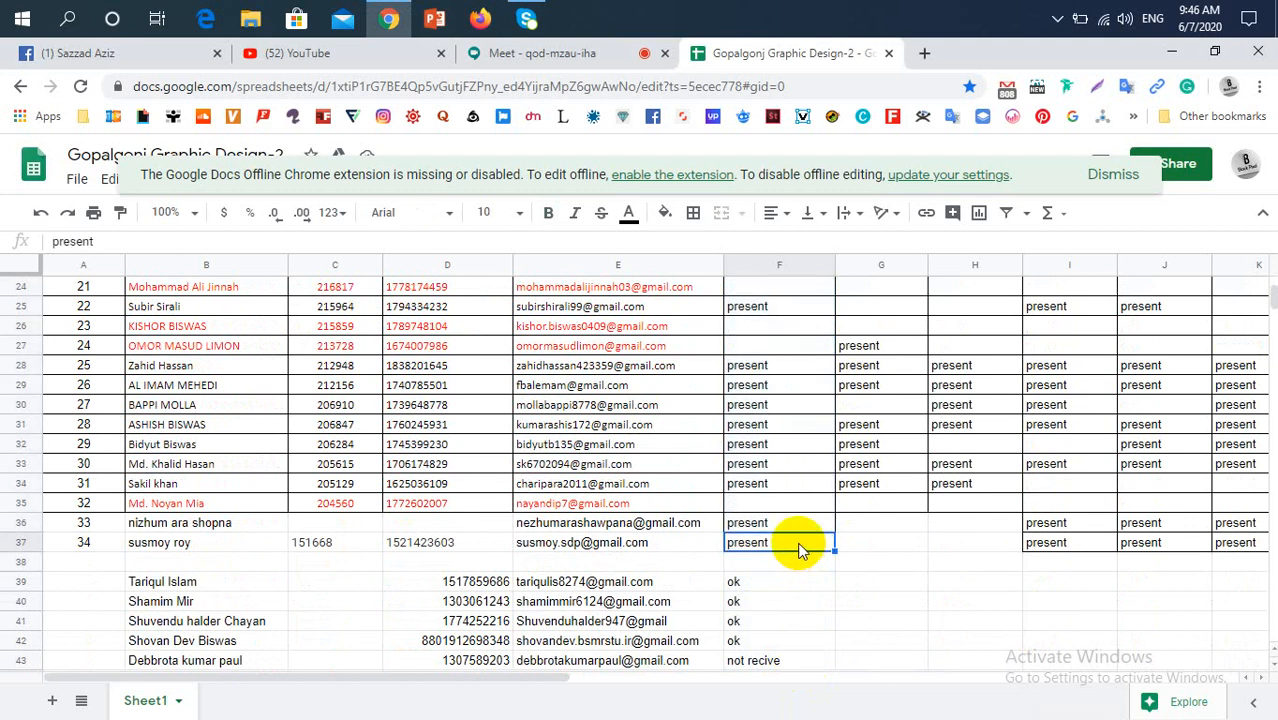
{"action": "left_click", "coordinate": [890, 578]}
{"action": "scroll", "coordinate": [867, 559], "scroll_direction": "up", "scroll_amount": 3}
{"action": "scroll", "coordinate": [800, 580], "scroll_direction": "down", "scroll_amount": 3}
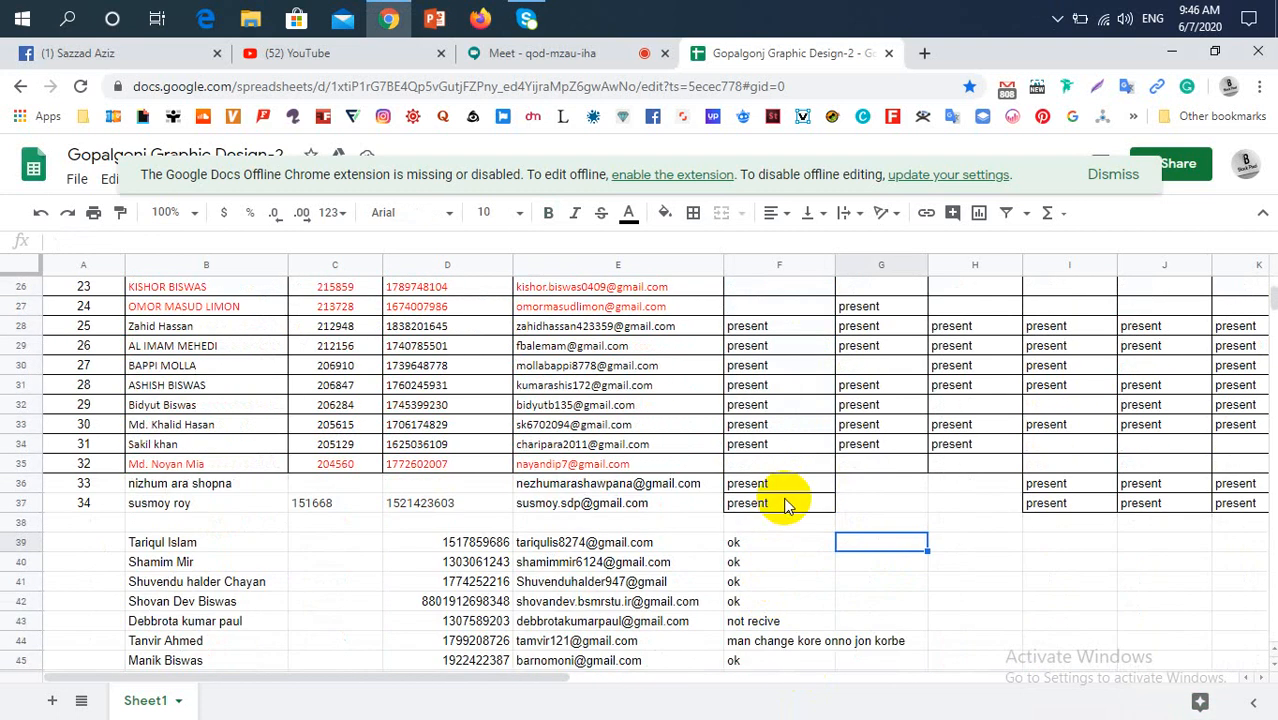
{"action": "left_click_drag", "start_coordinate": [785, 505], "coordinate": [799, 334]}
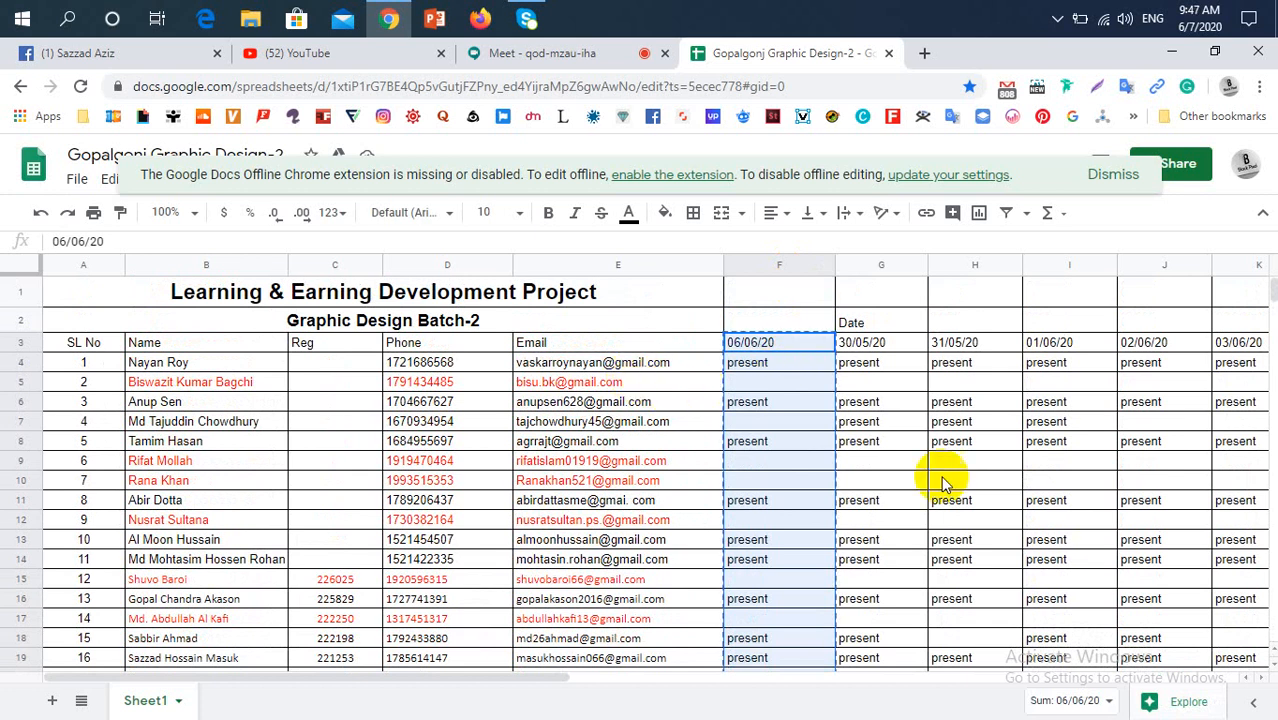
{"action": "left_click_drag", "start_coordinate": [557, 677], "coordinate": [827, 660]}
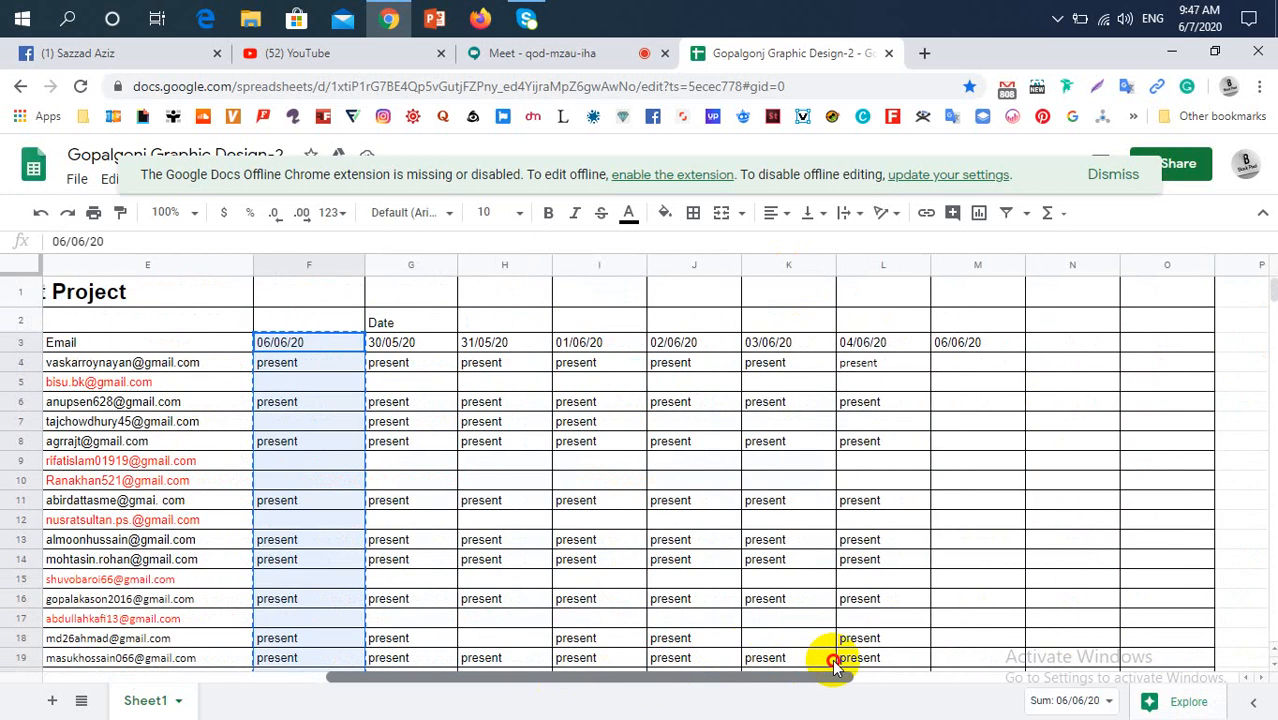
{"action": "left_click", "coordinate": [980, 342]}
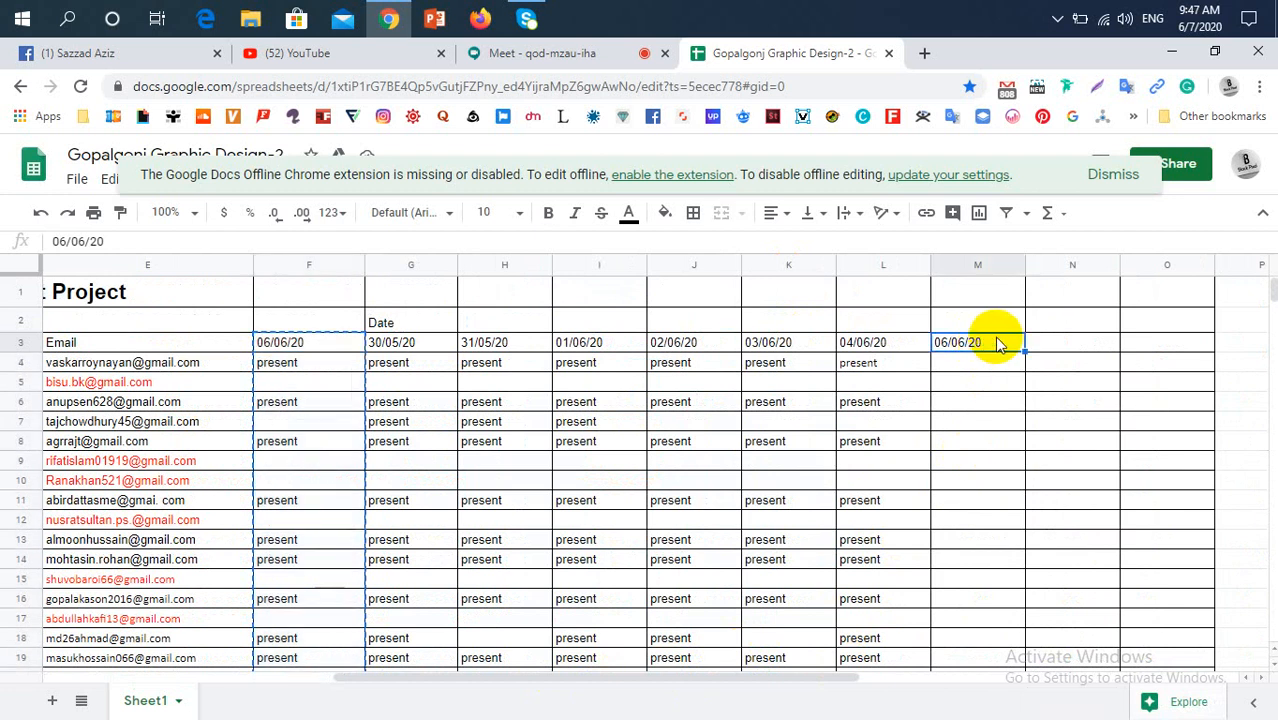
{"action": "key", "text": "ctrl+v"}
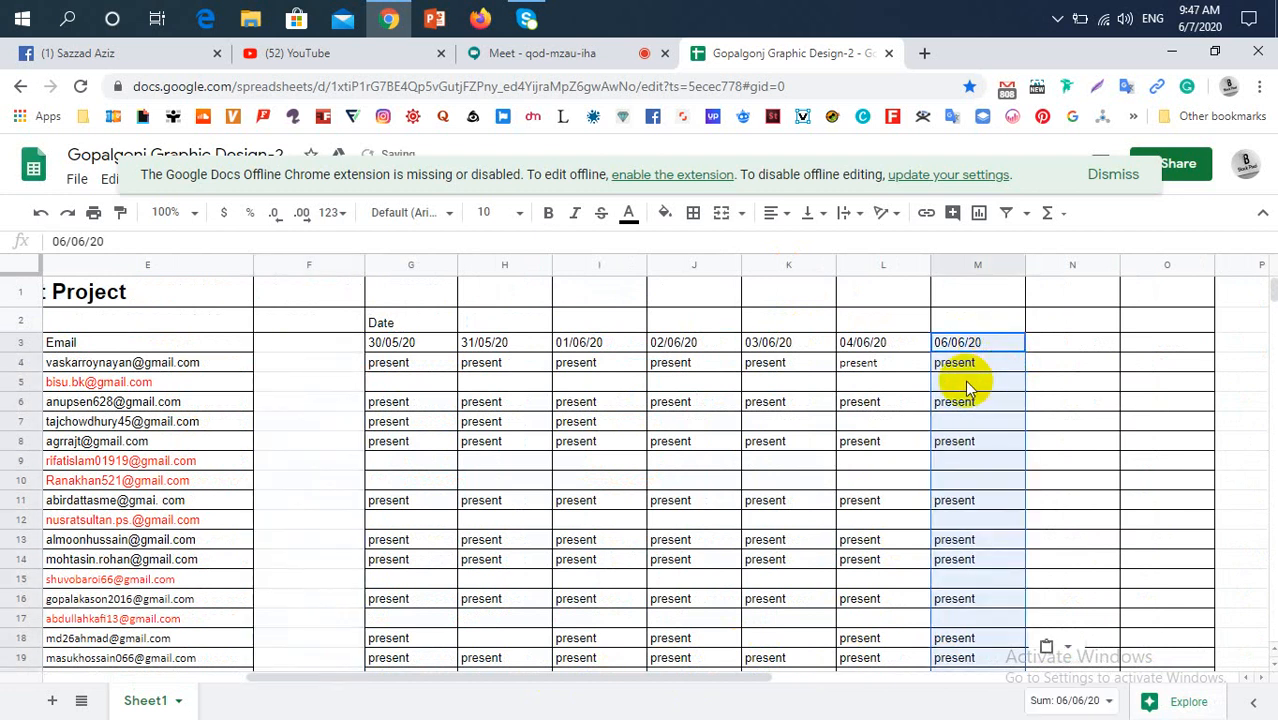
{"action": "left_click", "coordinate": [312, 343]}
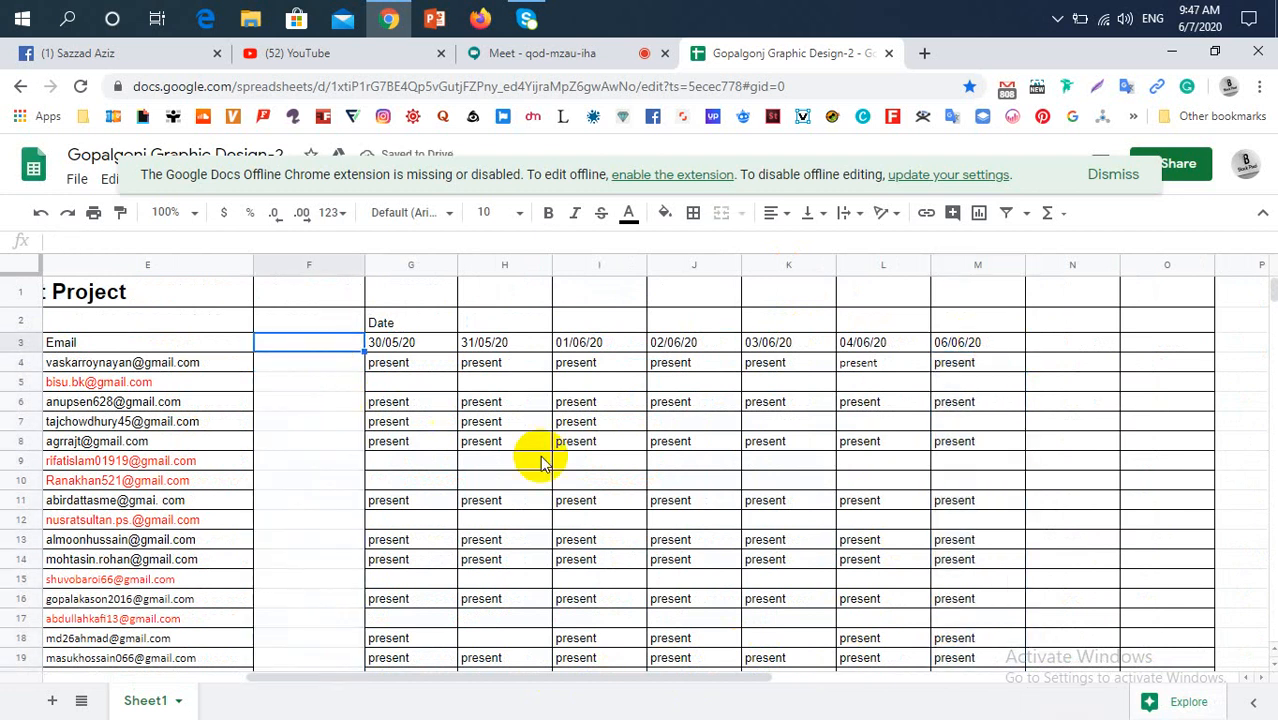
Switch to the Google Meet call and admit the person waiting to join
{"action": "left_click", "coordinate": [505, 53]}
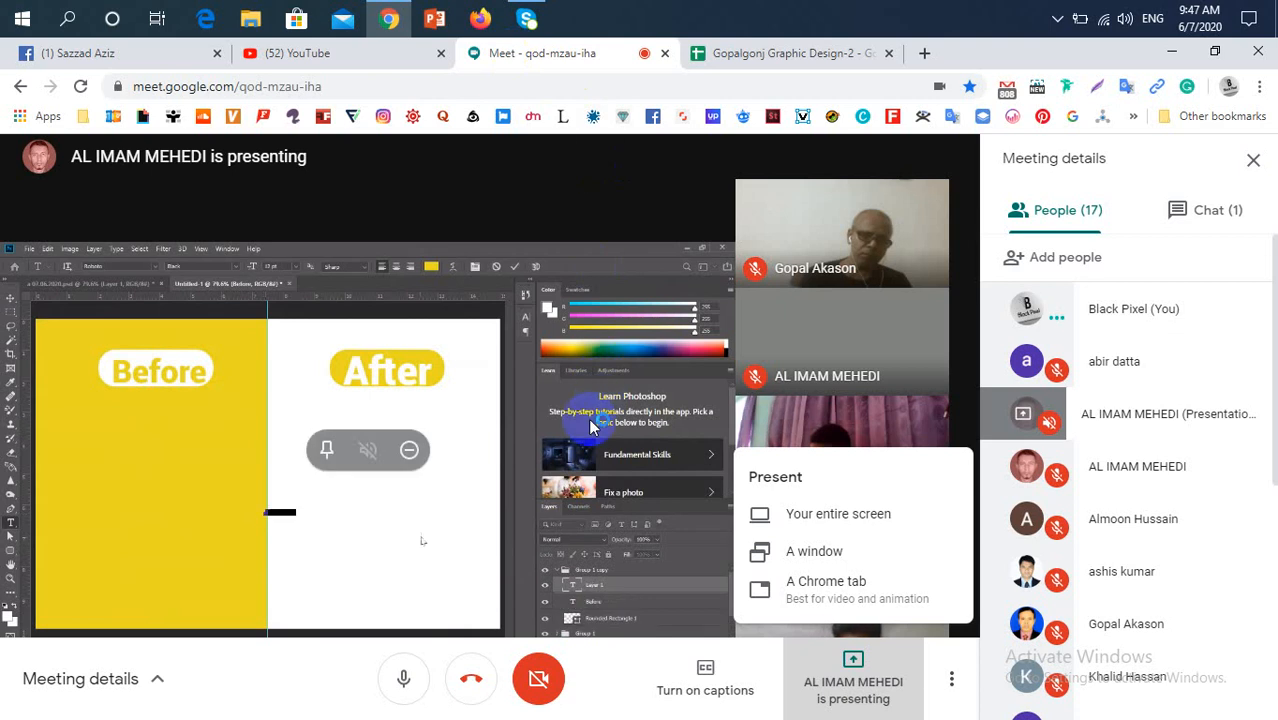
{"action": "left_click", "coordinate": [562, 196]}
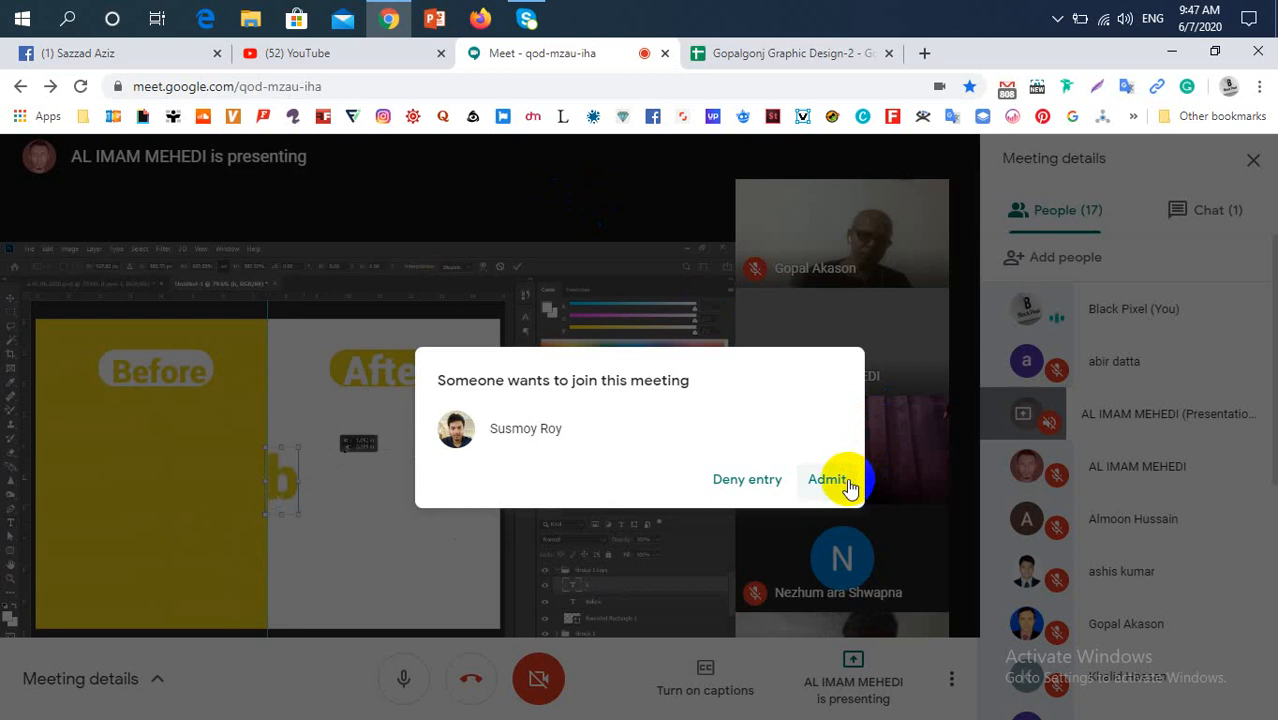
{"action": "left_click", "coordinate": [846, 484]}
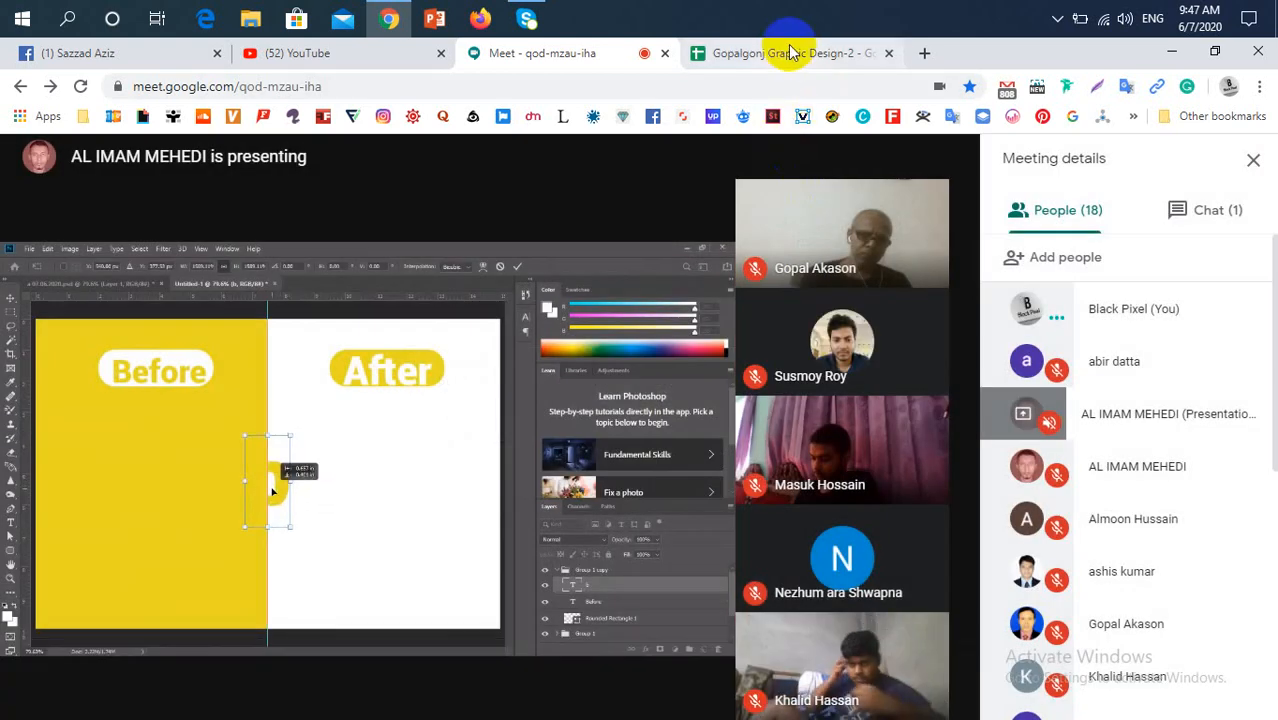
Return to the attendance spreadsheet in Google Sheets and apply all borders to the emptied range F3:F37
{"action": "left_click", "coordinate": [770, 52]}
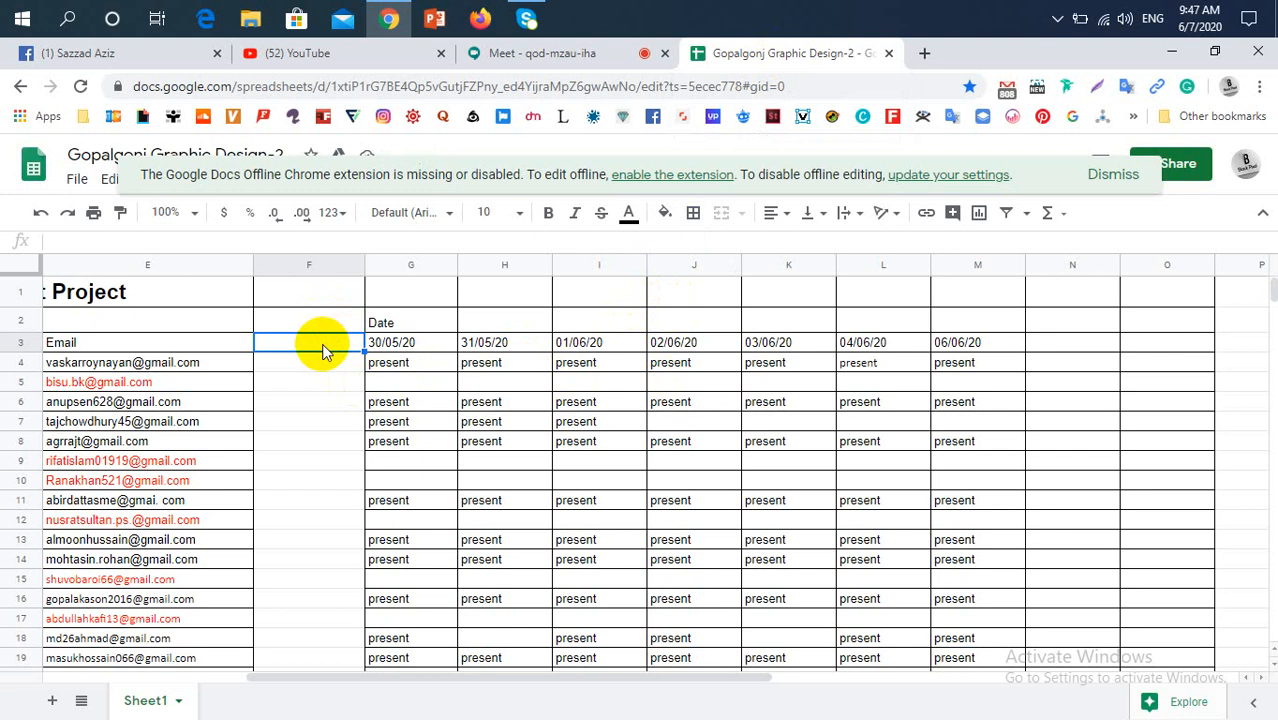
{"action": "left_click_drag", "start_coordinate": [322, 350], "coordinate": [318, 582]}
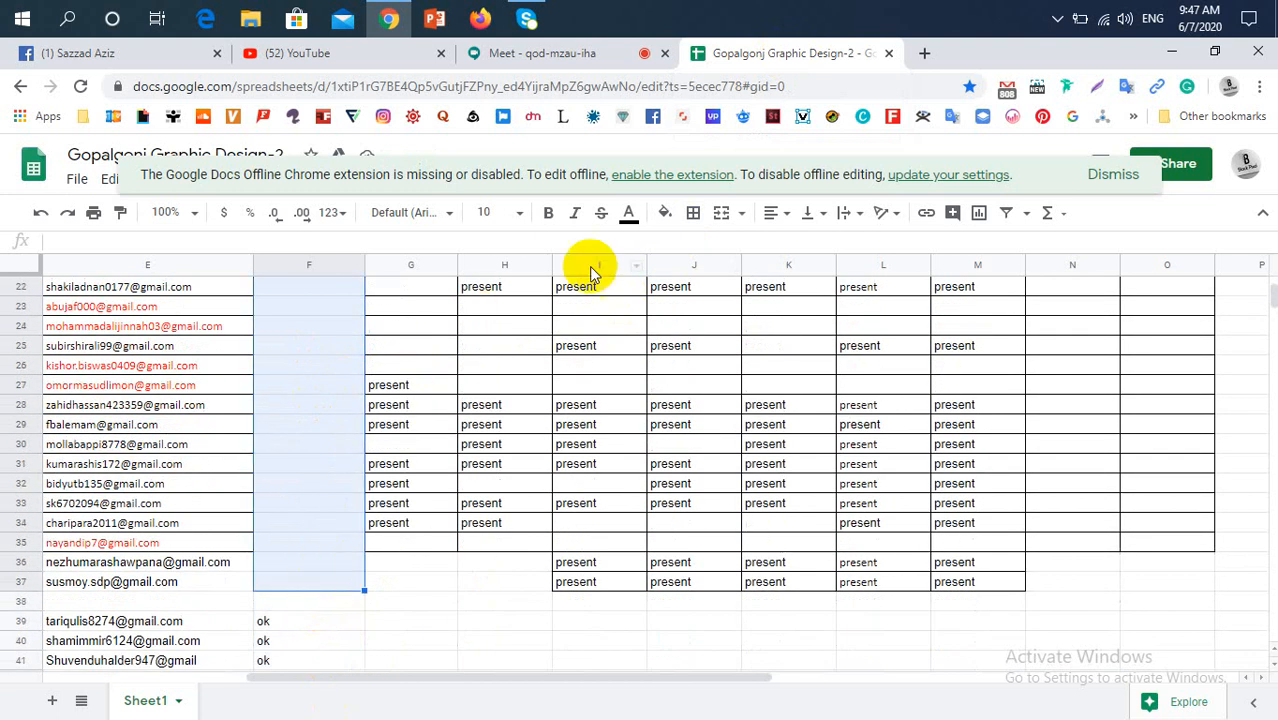
{"action": "left_click", "coordinate": [693, 216]}
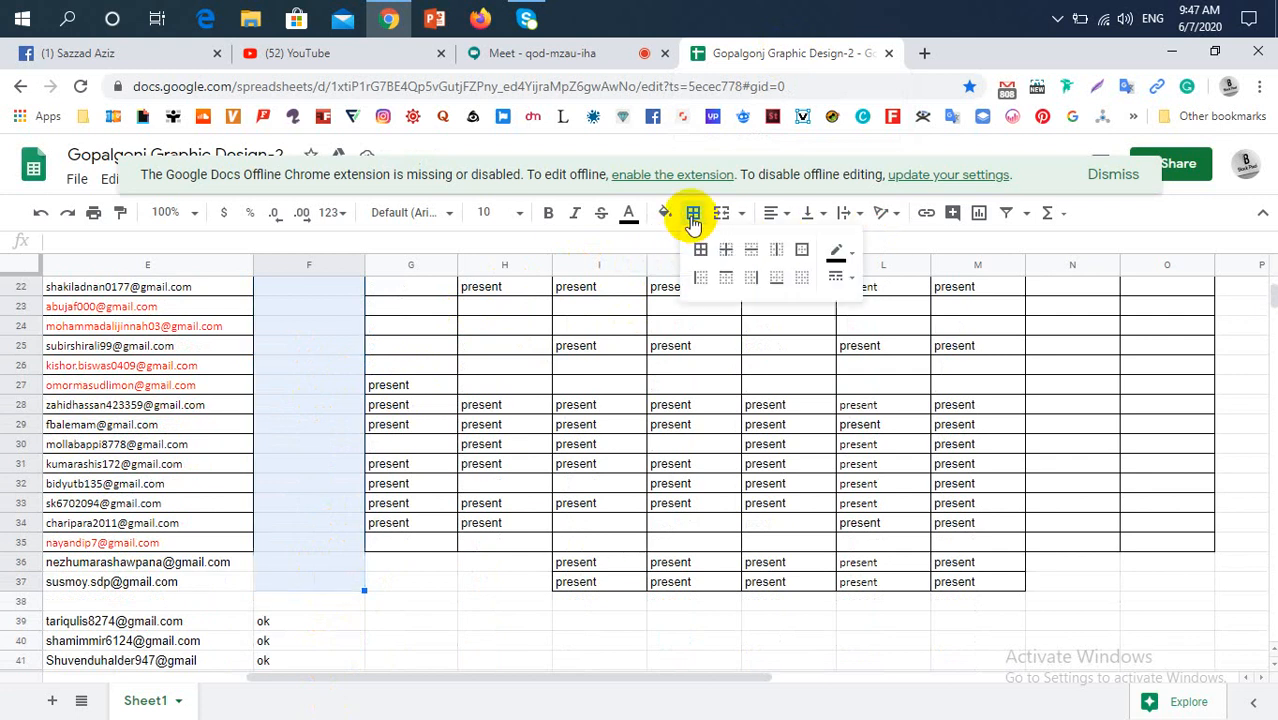
{"action": "left_click", "coordinate": [700, 249]}
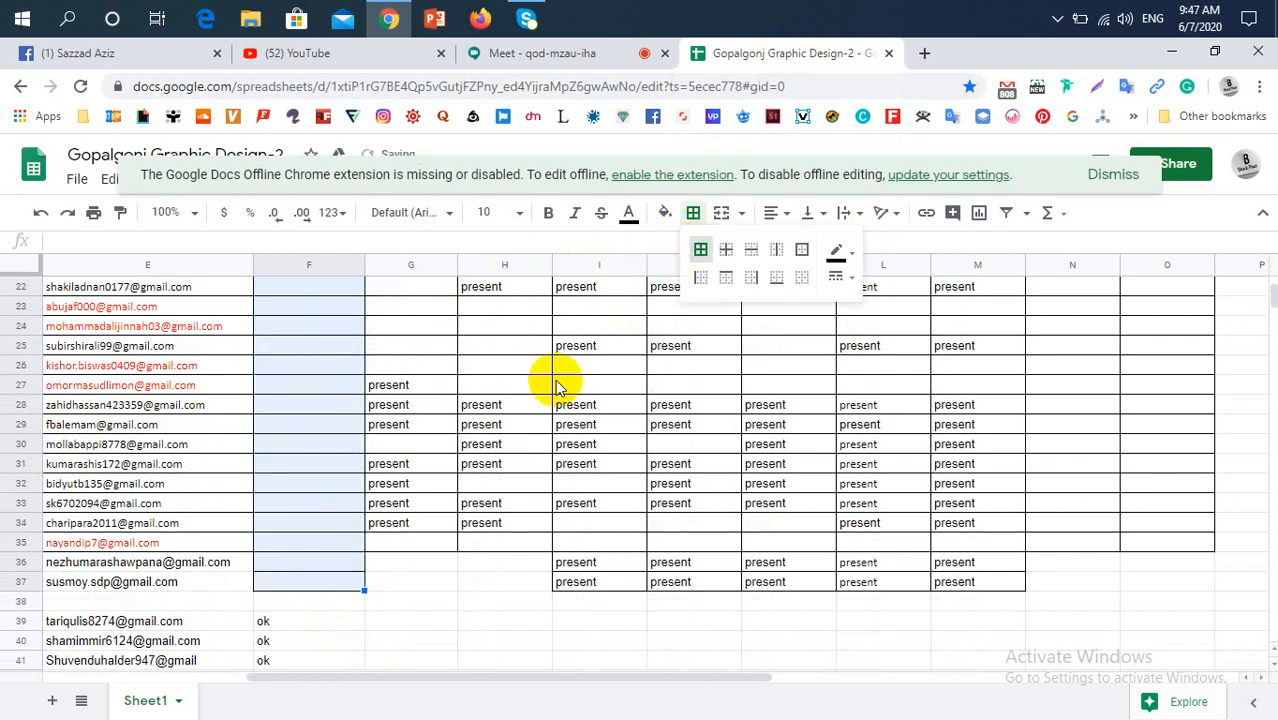
{"action": "left_click", "coordinate": [1180, 505]}
Copy the date header from M3 into F3 and change it to 07/06/20
{"action": "scroll", "coordinate": [260, 410], "scroll_direction": "up", "scroll_amount": 7}
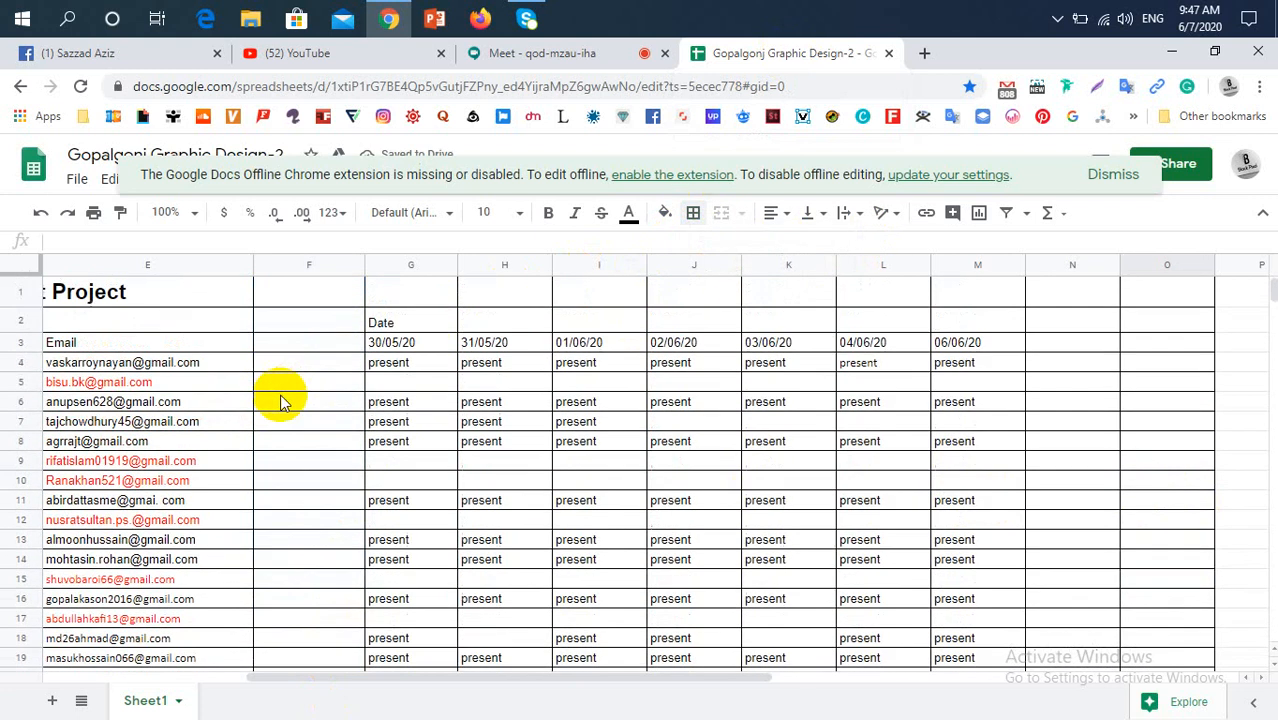
{"action": "left_click", "coordinate": [972, 344]}
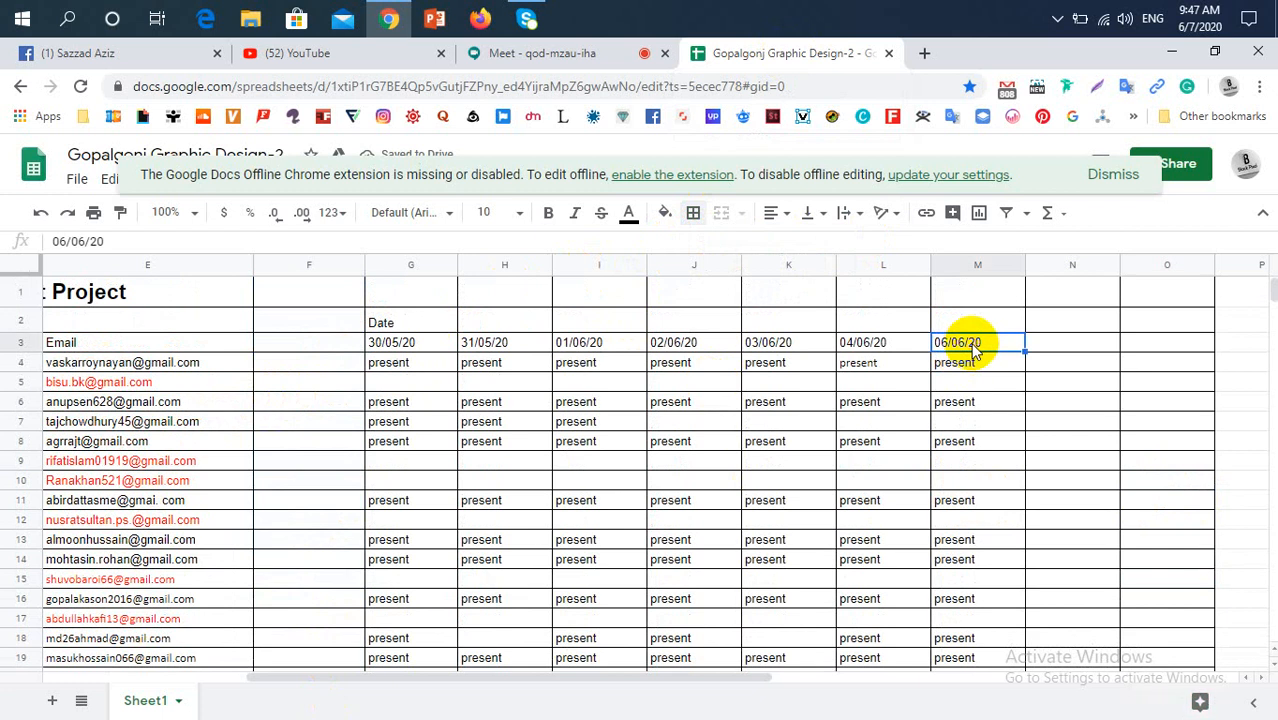
{"action": "key", "text": "ctrl+c"}
{"action": "left_click", "coordinate": [326, 342]}
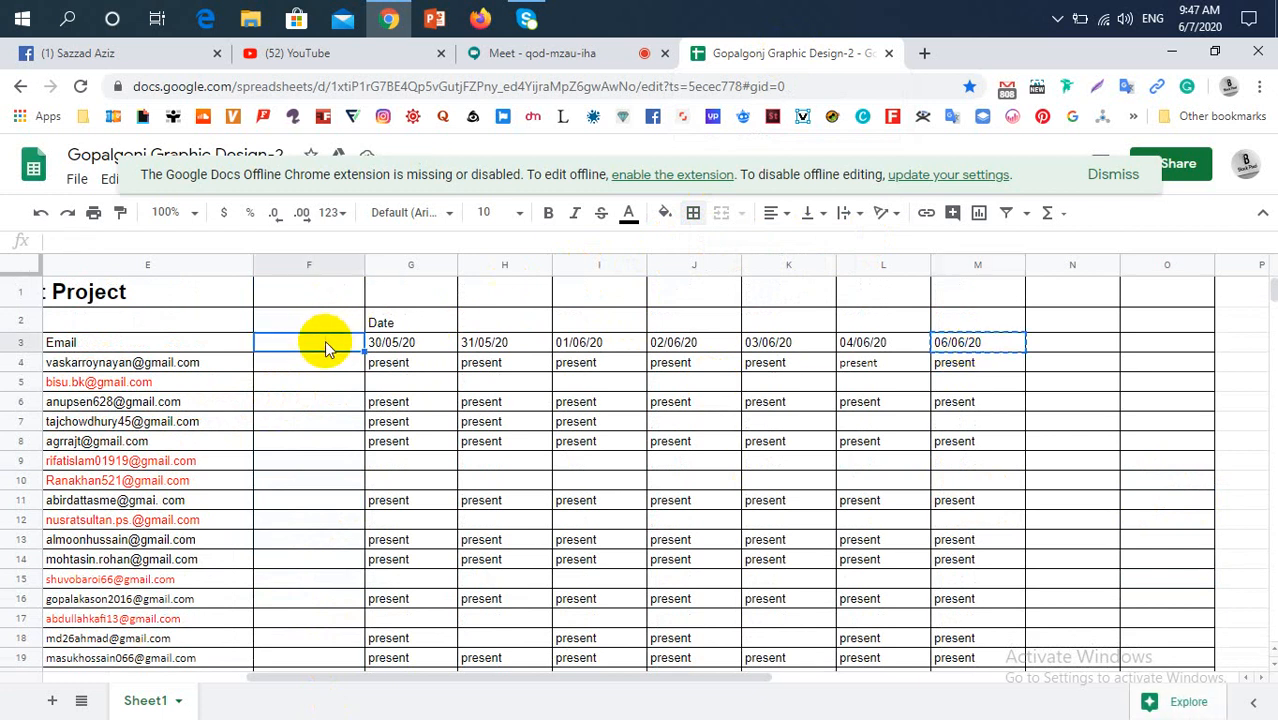
{"action": "key", "text": "ctrl+v"}
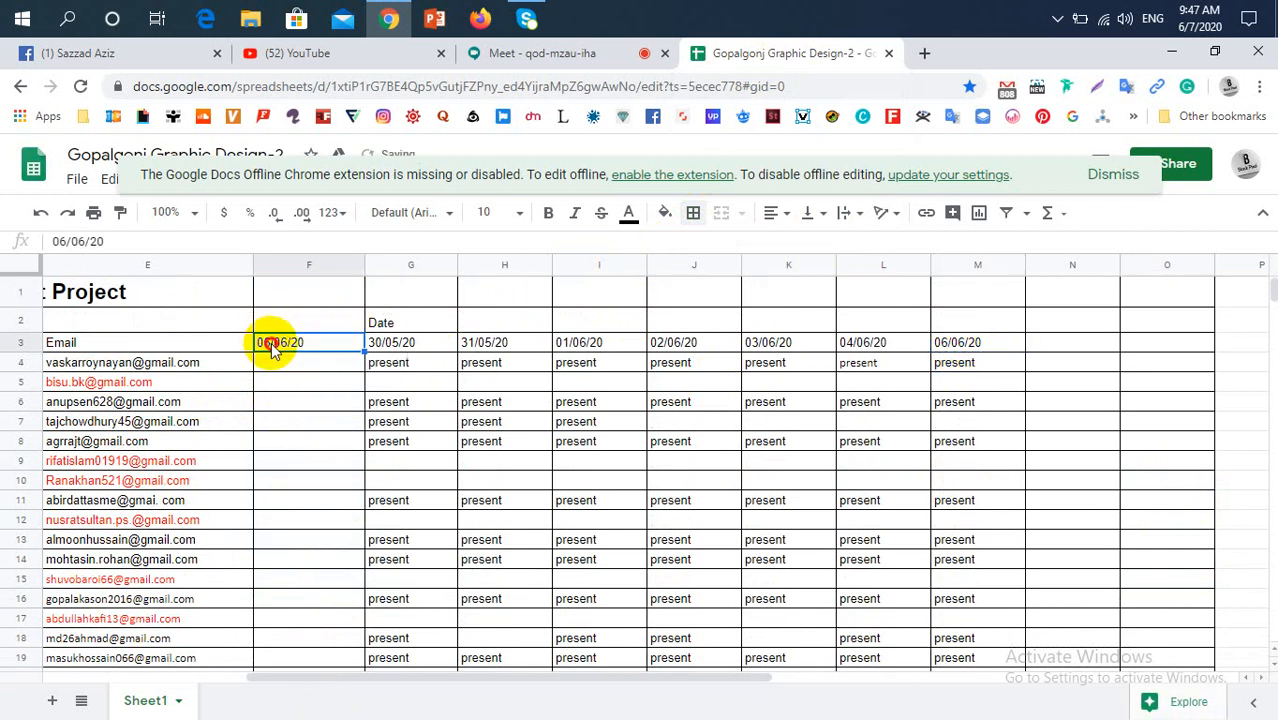
{"action": "double_click", "coordinate": [272, 345]}
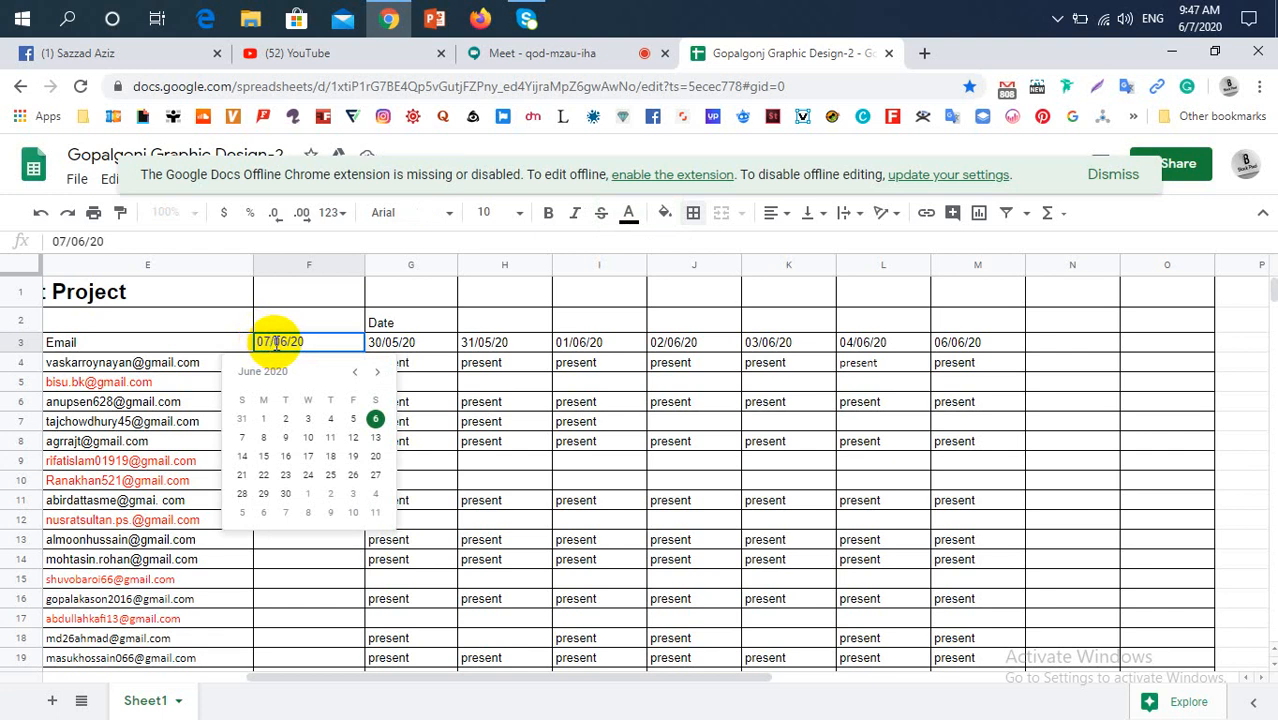
{"action": "left_click", "coordinate": [318, 315]}
Copy "present" from G4 into F4 to mark the first student's attendance for 07/06/20
{"action": "left_click", "coordinate": [333, 364]}
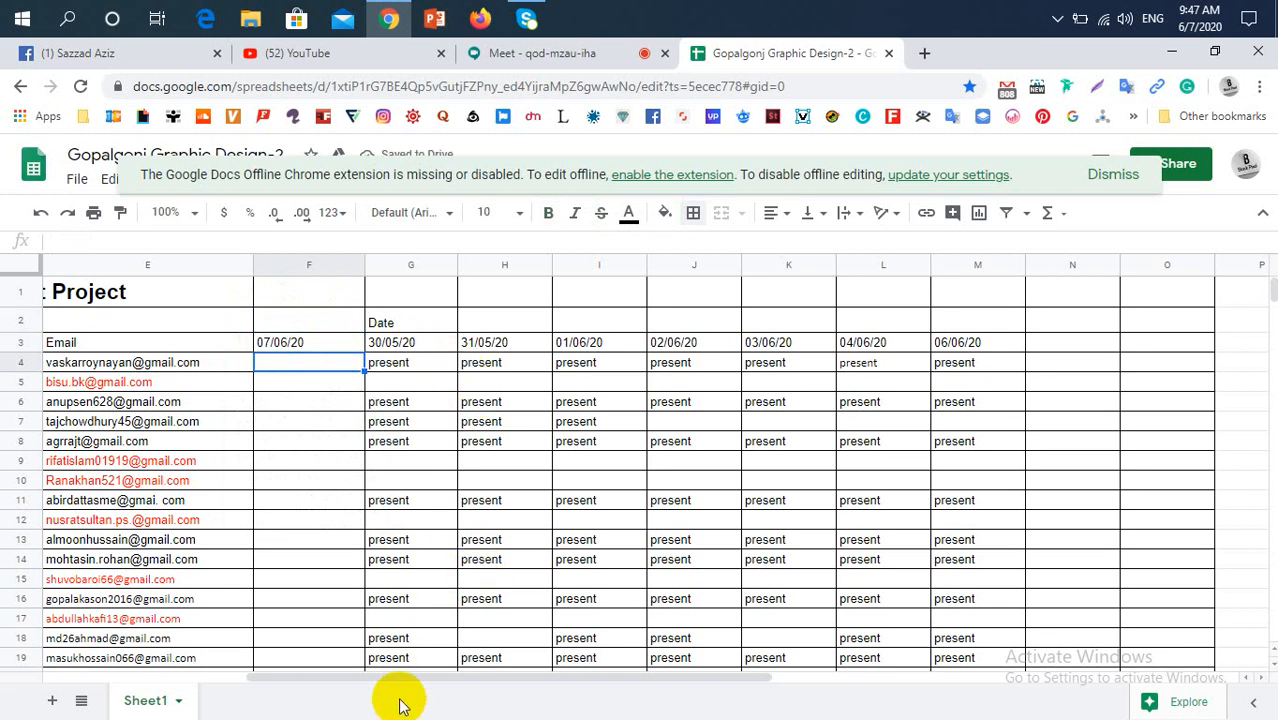
{"action": "left_click_drag", "start_coordinate": [400, 677], "coordinate": [258, 670]}
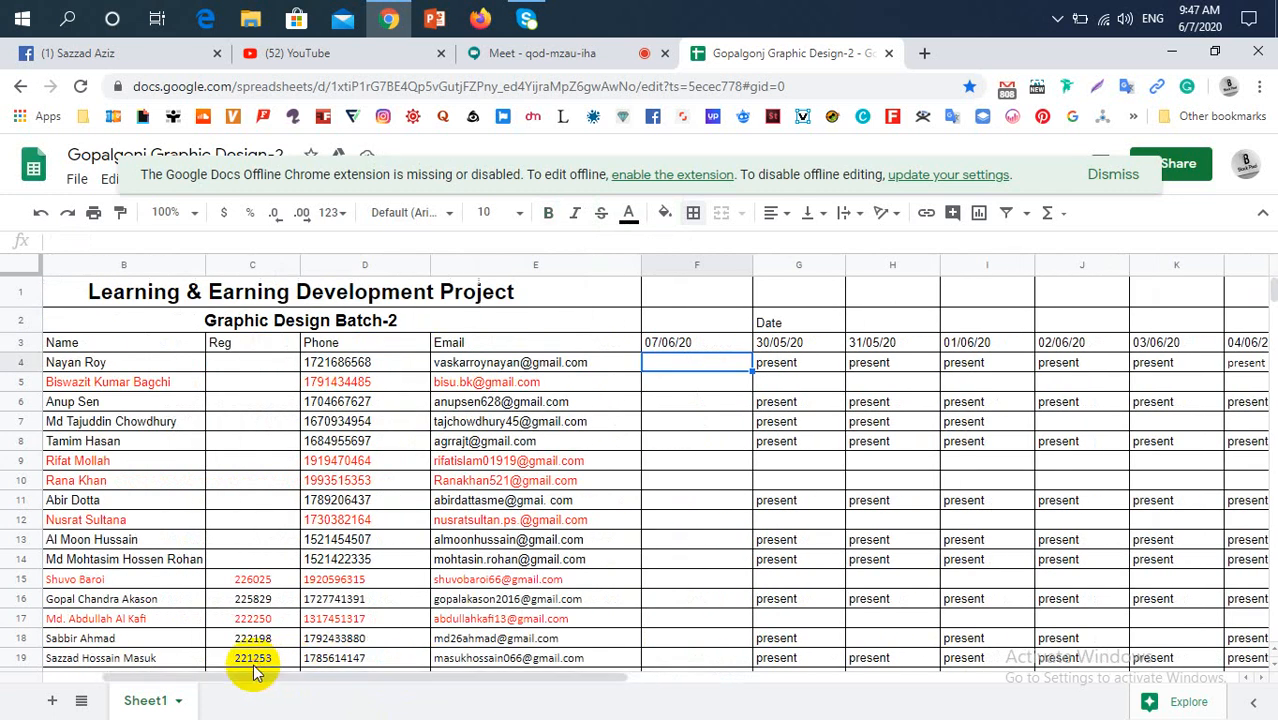
{"action": "left_click", "coordinate": [779, 368]}
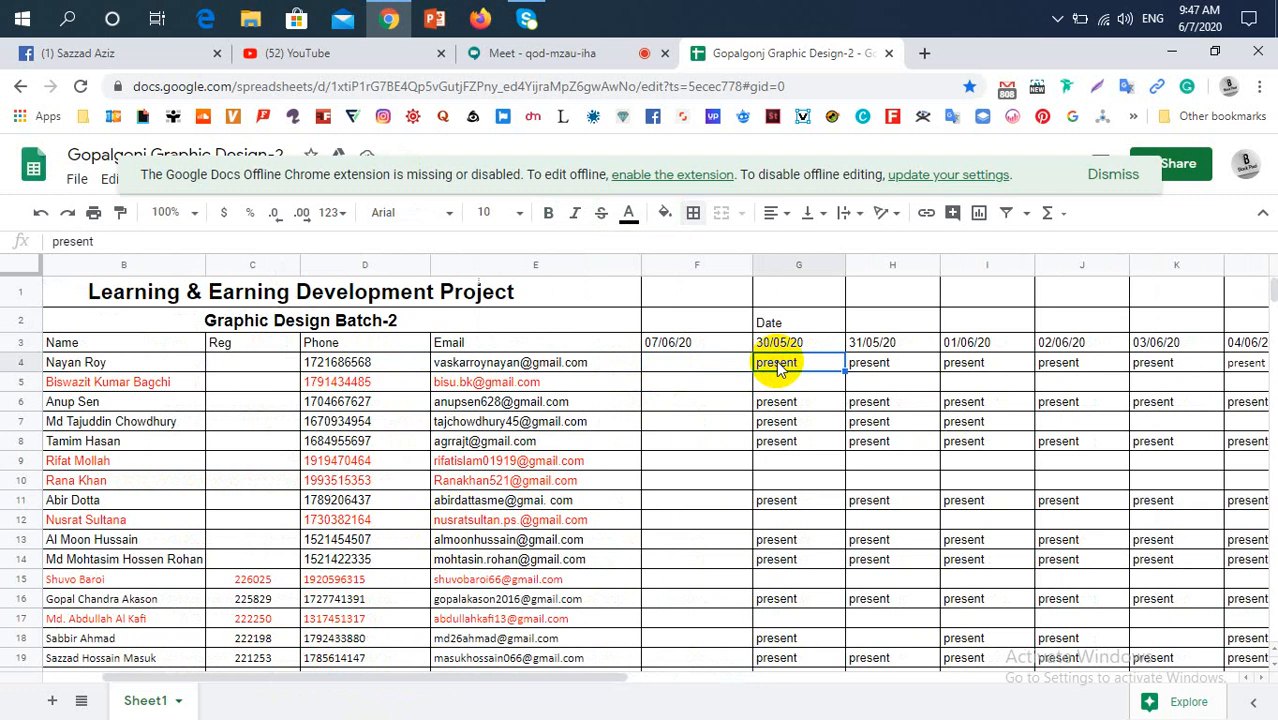
{"action": "key", "text": "ctrl+c"}
{"action": "left_click", "coordinate": [706, 370]}
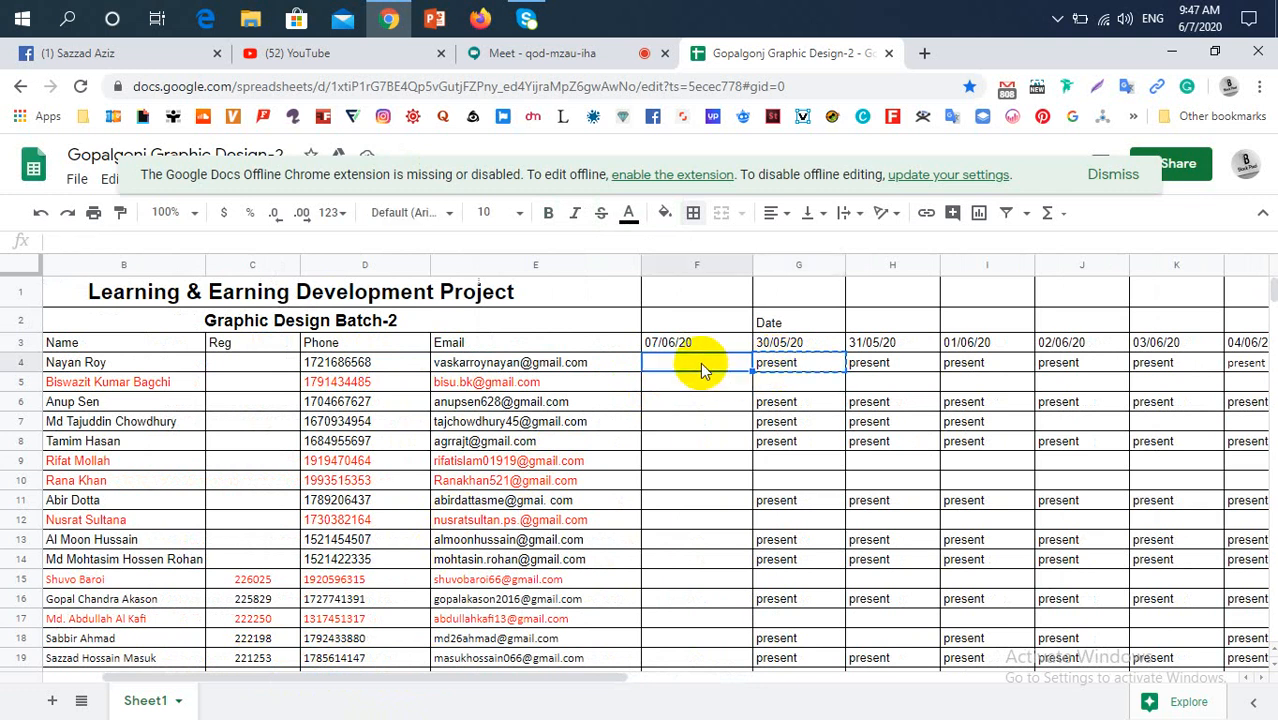
{"action": "key", "text": "ctrl+v"}
Check the participants in the Google Meet call and mark the row 8 student "present" in F8 of the attendance sheet
{"action": "left_click", "coordinate": [556, 58]}
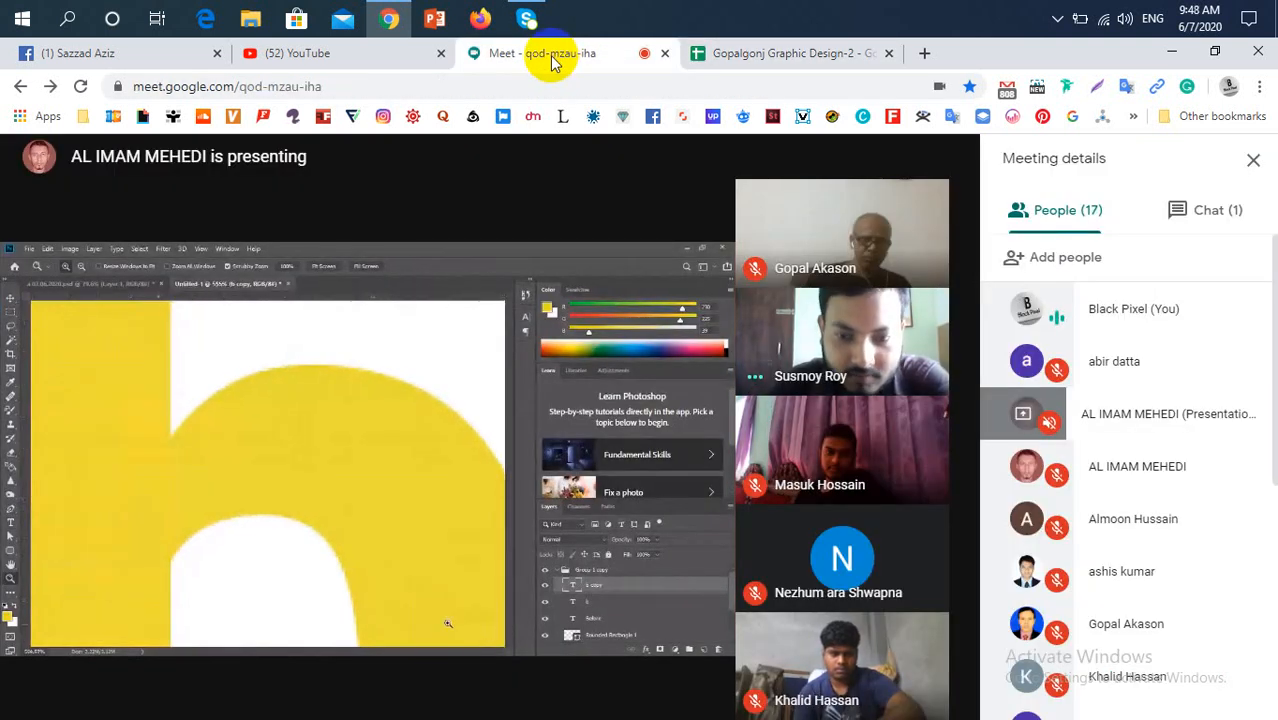
{"action": "left_click", "coordinate": [821, 65]}
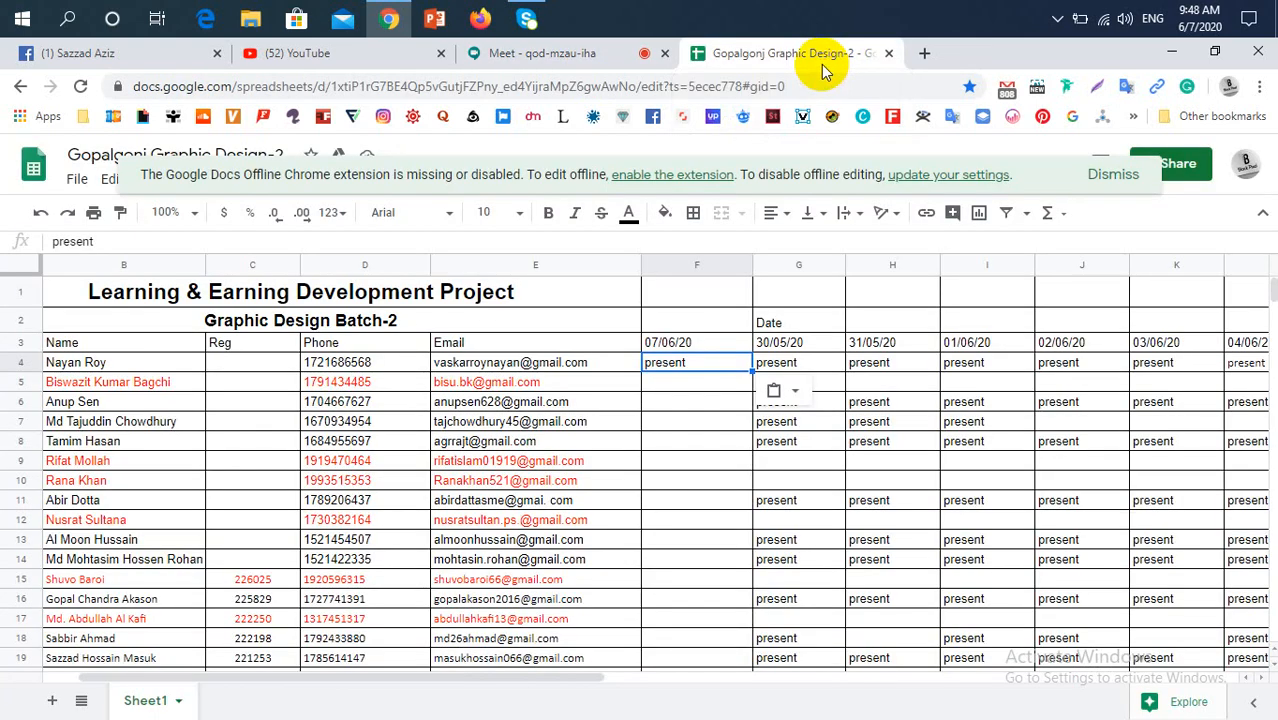
{"action": "left_click", "coordinate": [696, 403]}
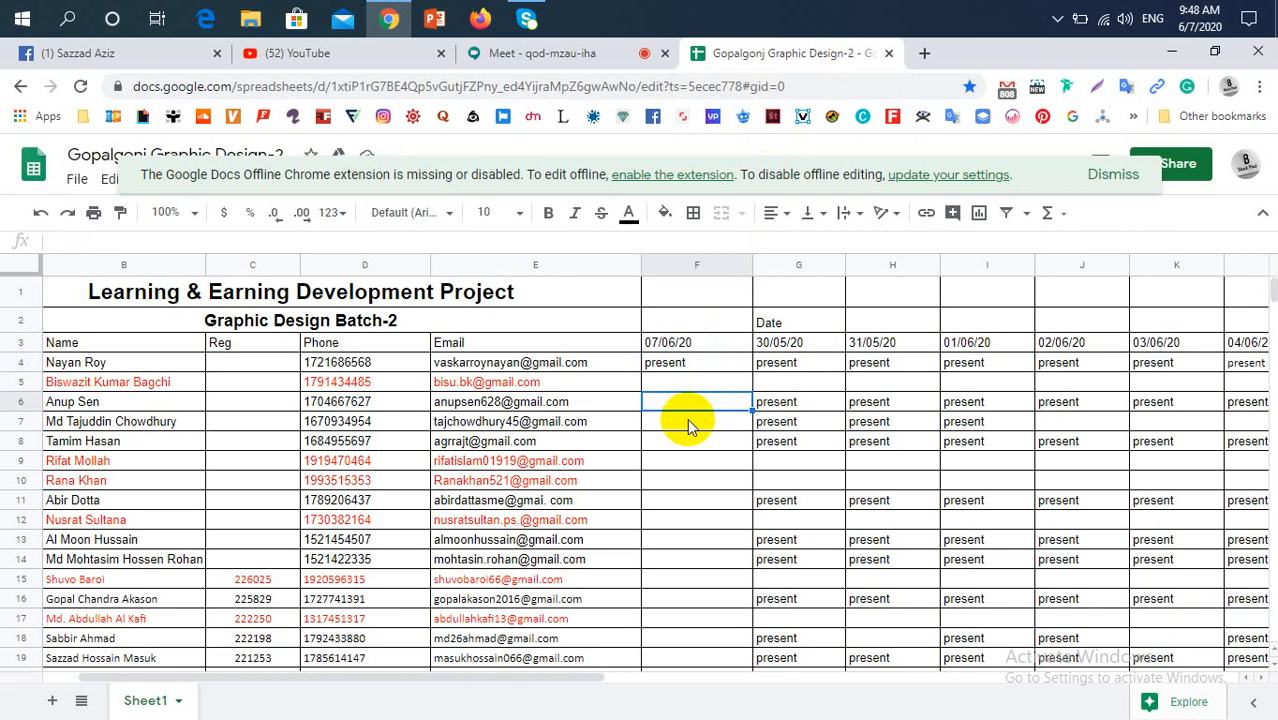
{"action": "left_click", "coordinate": [687, 418]}
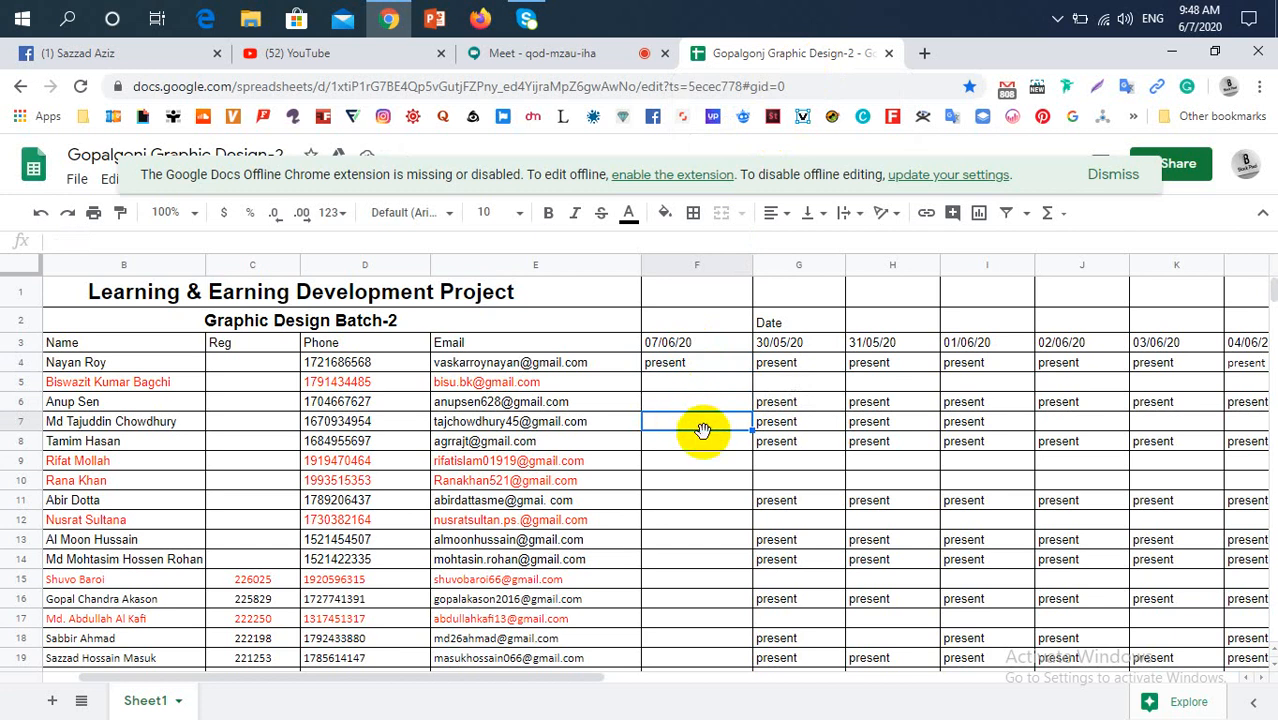
{"action": "left_click", "coordinate": [707, 447]}
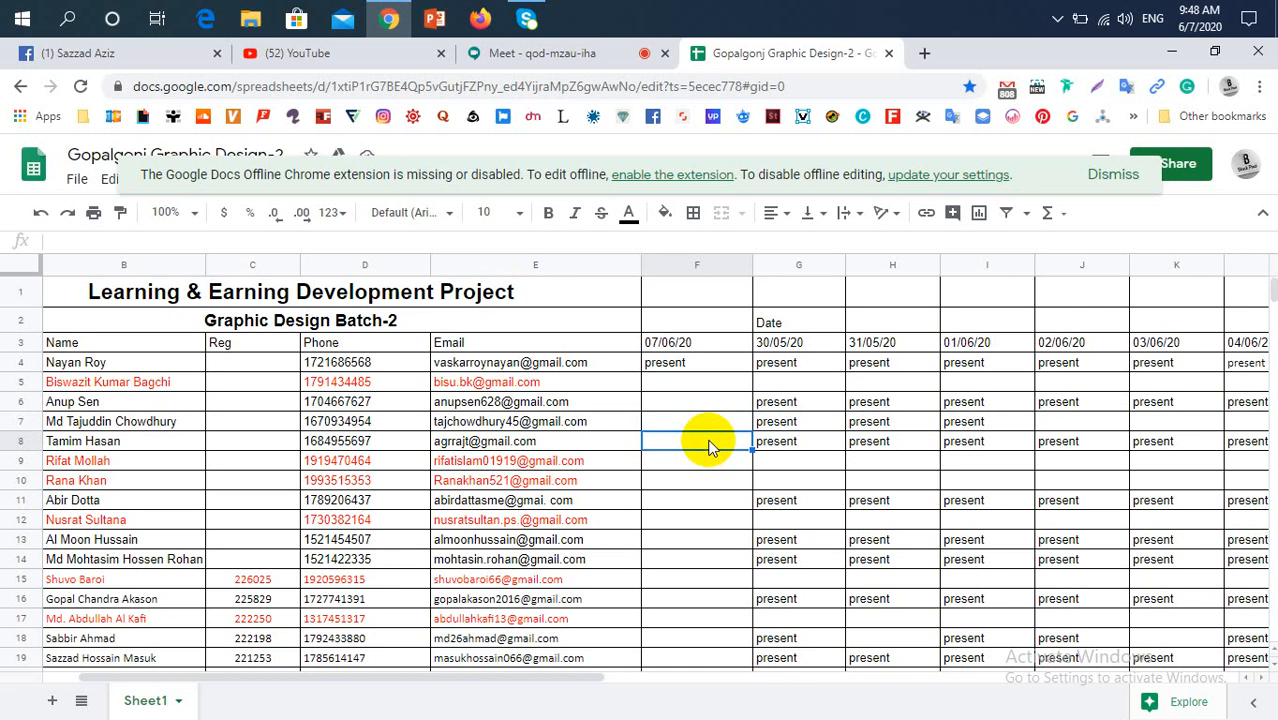
{"action": "left_click", "coordinate": [540, 55]}
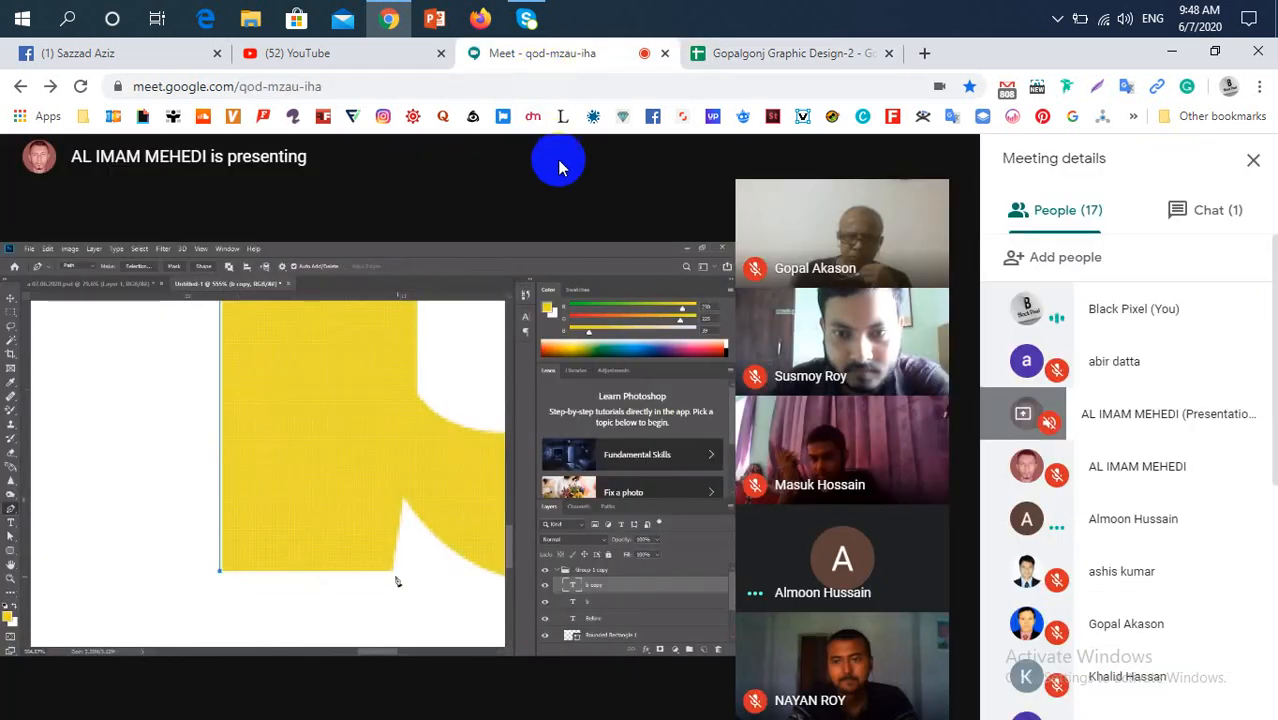
{"action": "scroll", "coordinate": [1235, 490], "scroll_direction": "down", "scroll_amount": 1}
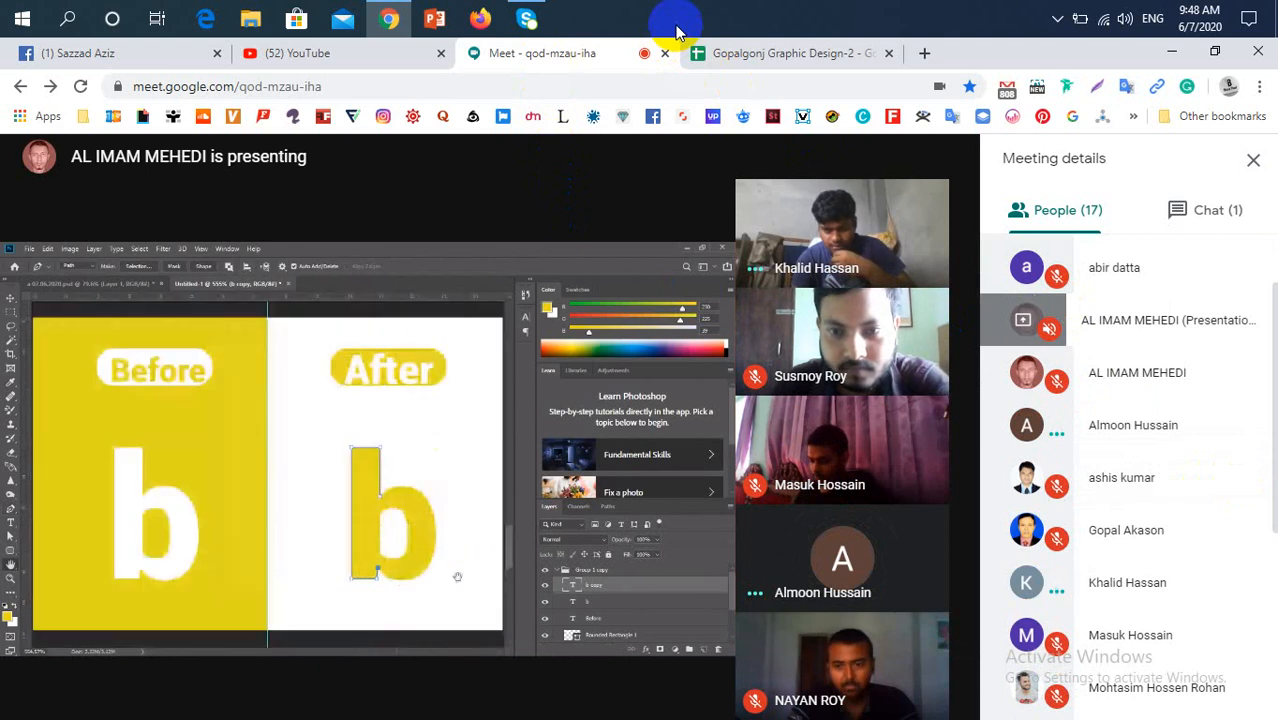
{"action": "left_click", "coordinate": [790, 53]}
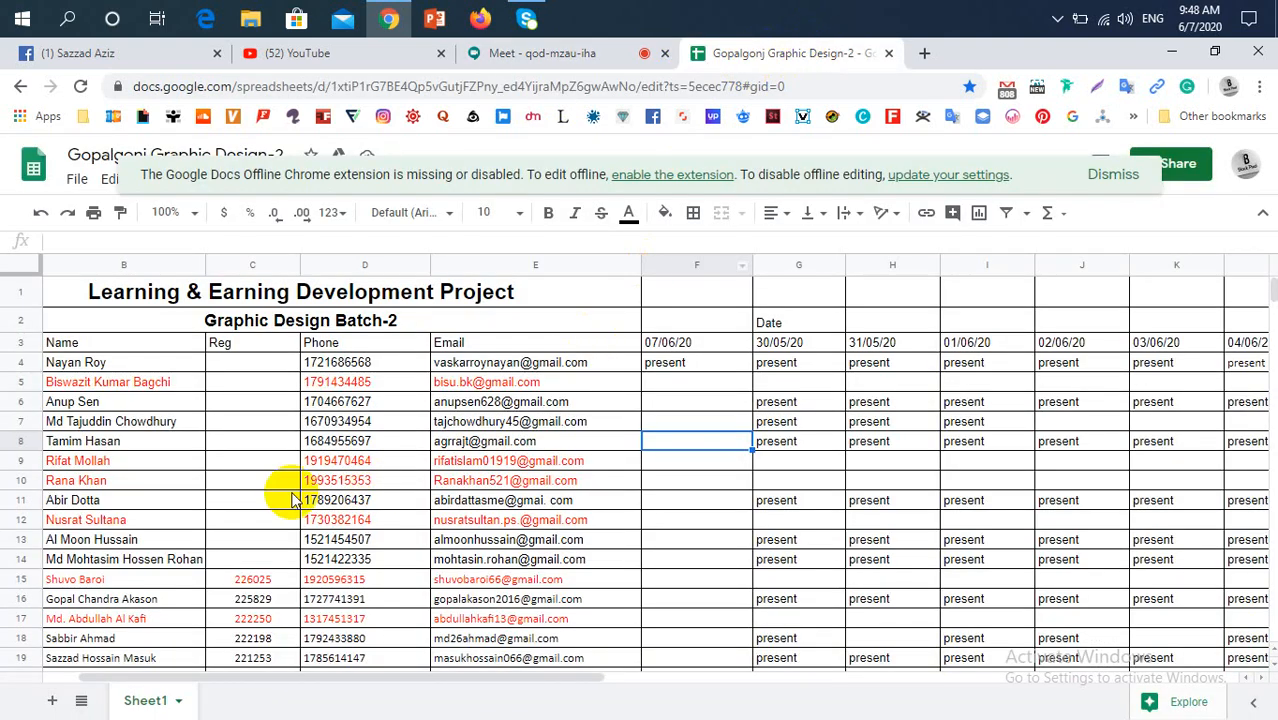
{"action": "left_click", "coordinate": [142, 442]}
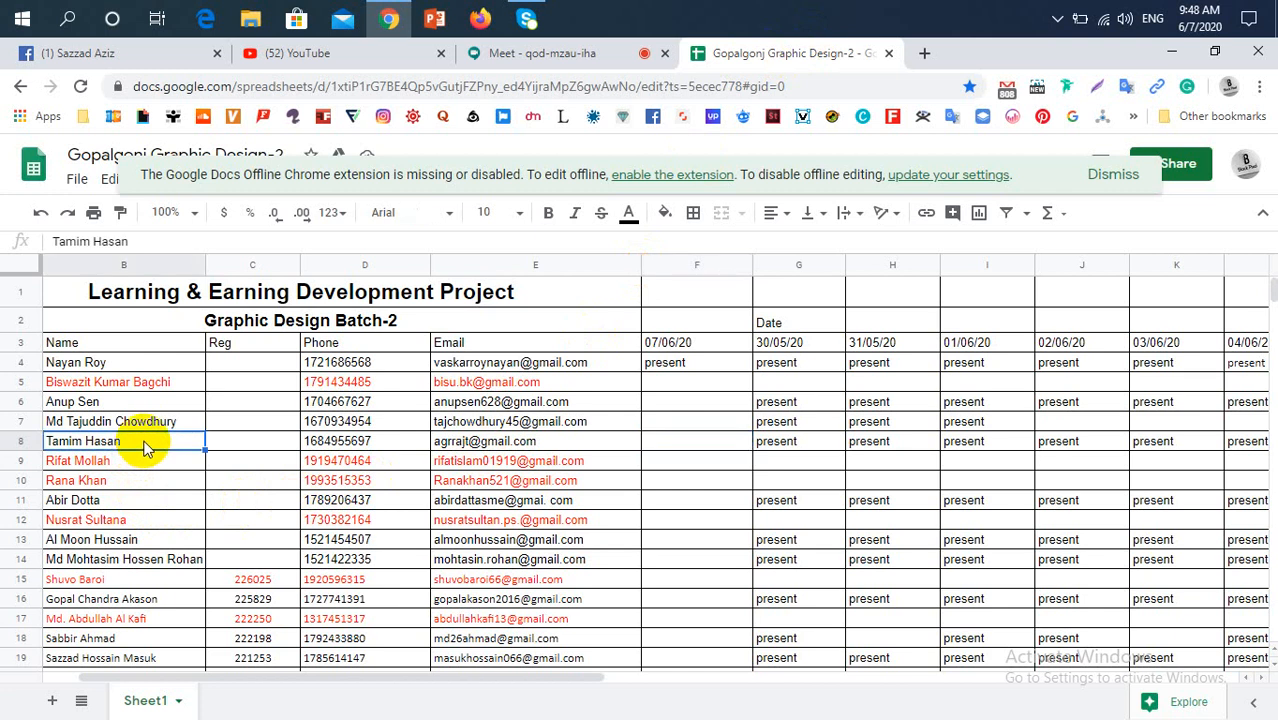
{"action": "left_click", "coordinate": [700, 444]}
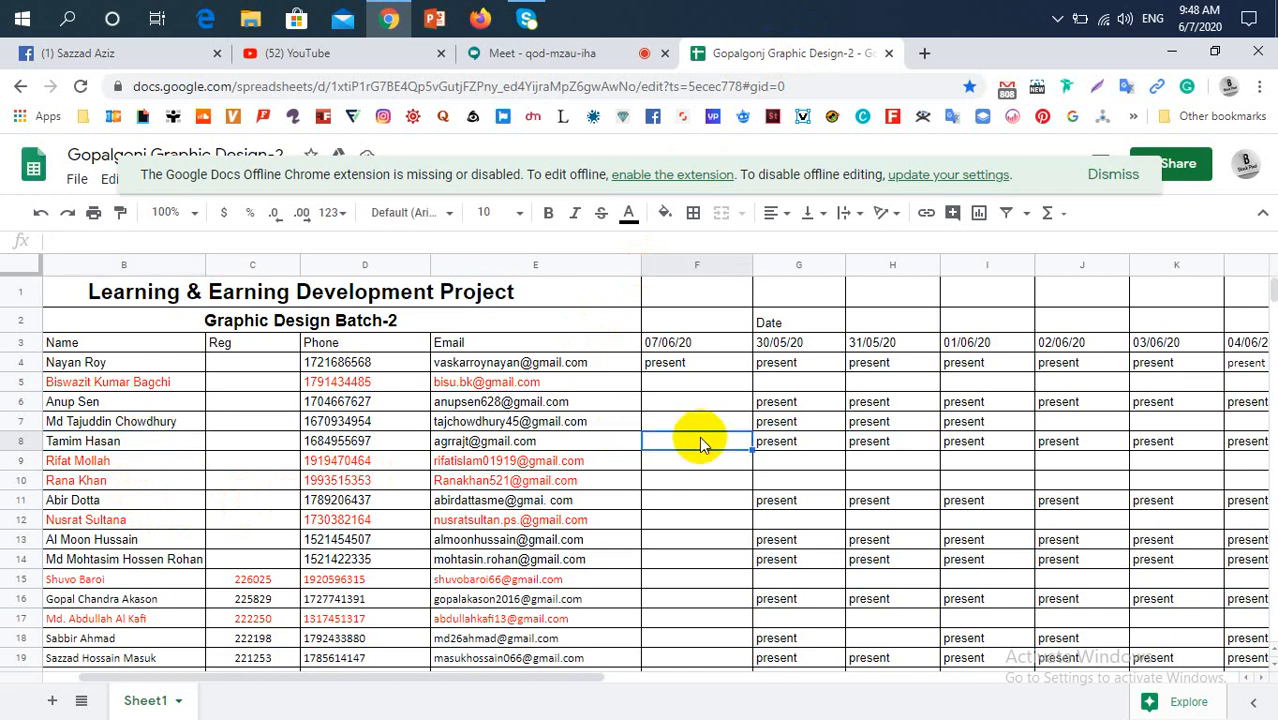
{"action": "key", "text": "ctrl+v"}
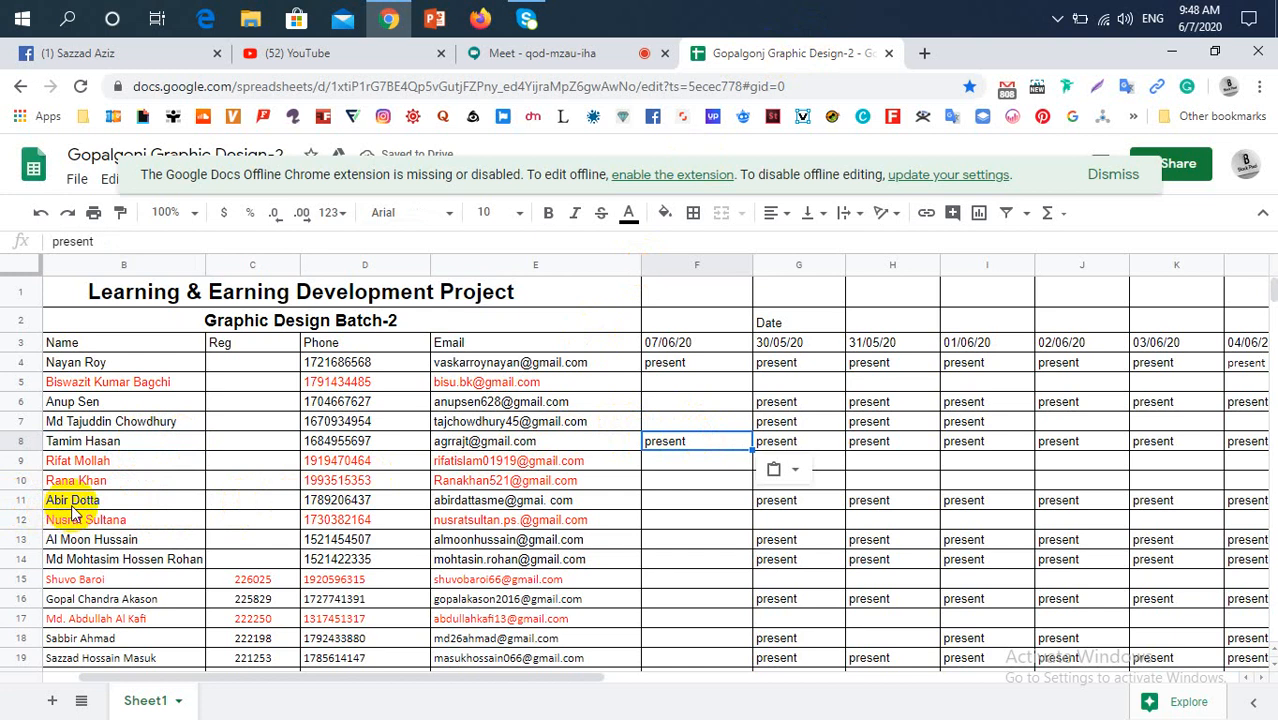
Mark the row 11 and row 13 students "present" for 07/06/20 by pasting the copied entry into F11 and F13
{"action": "left_click", "coordinate": [71, 507]}
{"action": "left_click", "coordinate": [696, 506]}
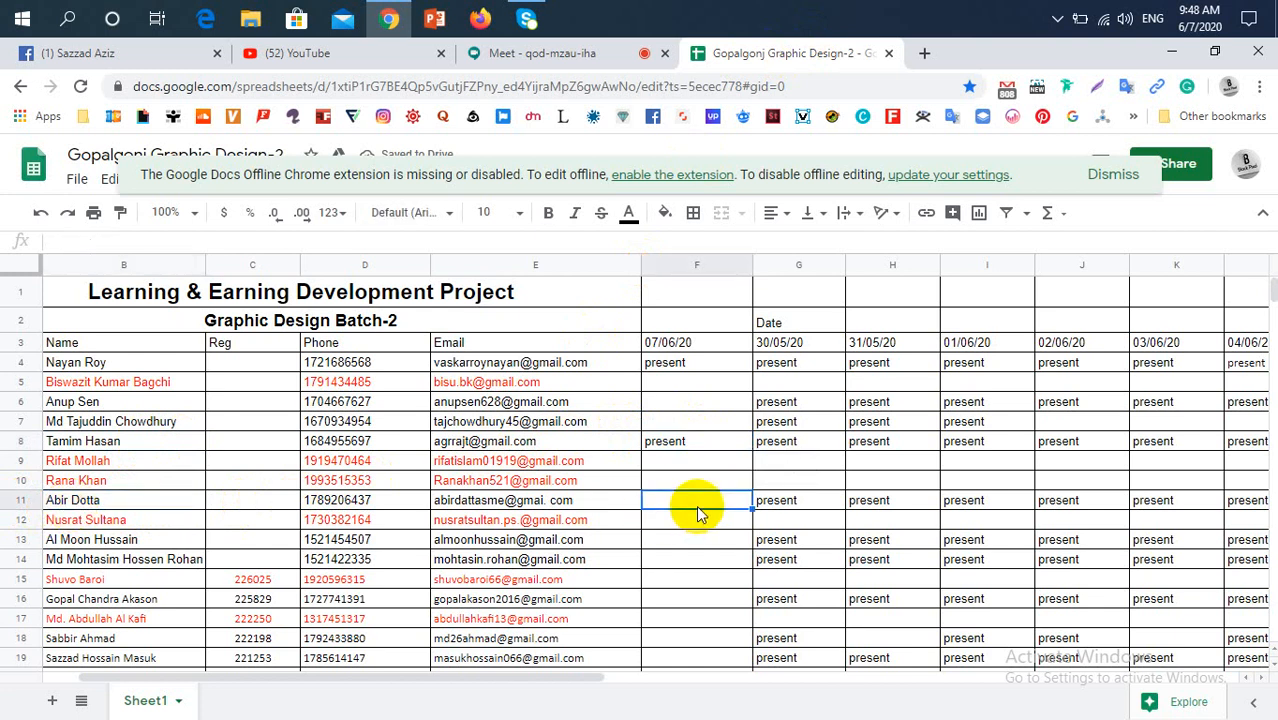
{"action": "key", "text": "ctrl+v"}
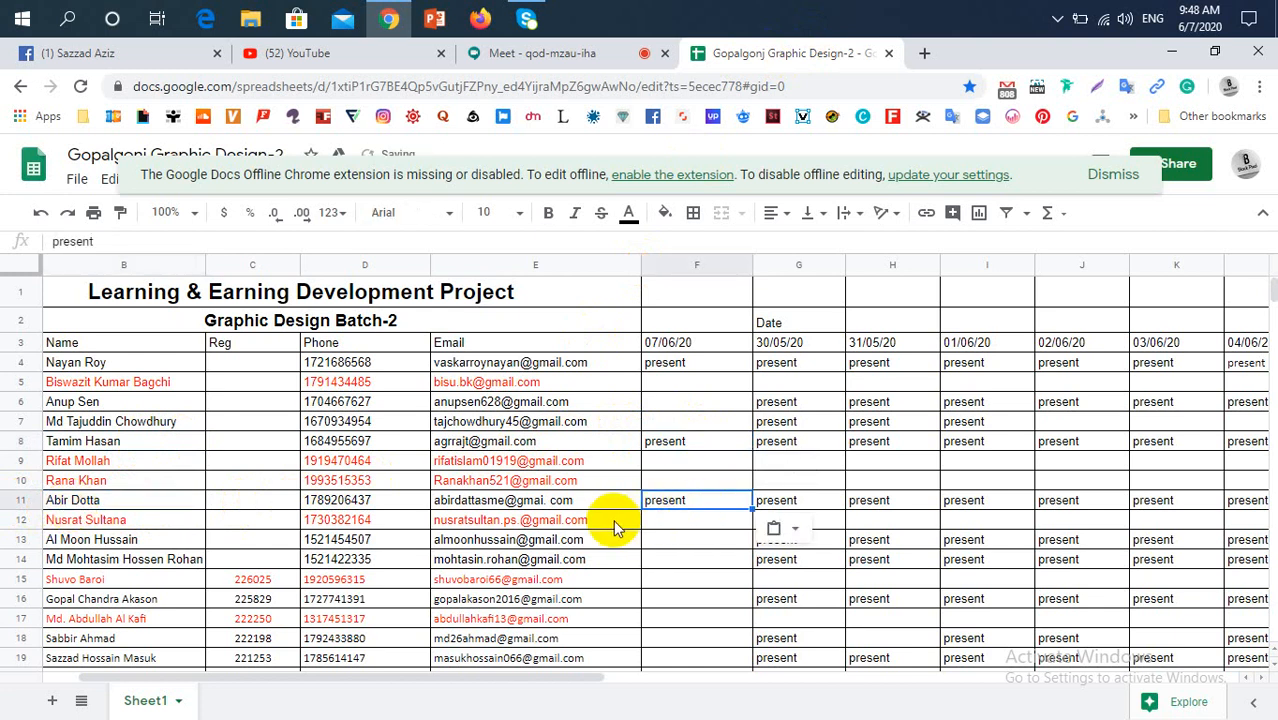
{"action": "scroll", "coordinate": [613, 522], "scroll_direction": "down", "scroll_amount": 1}
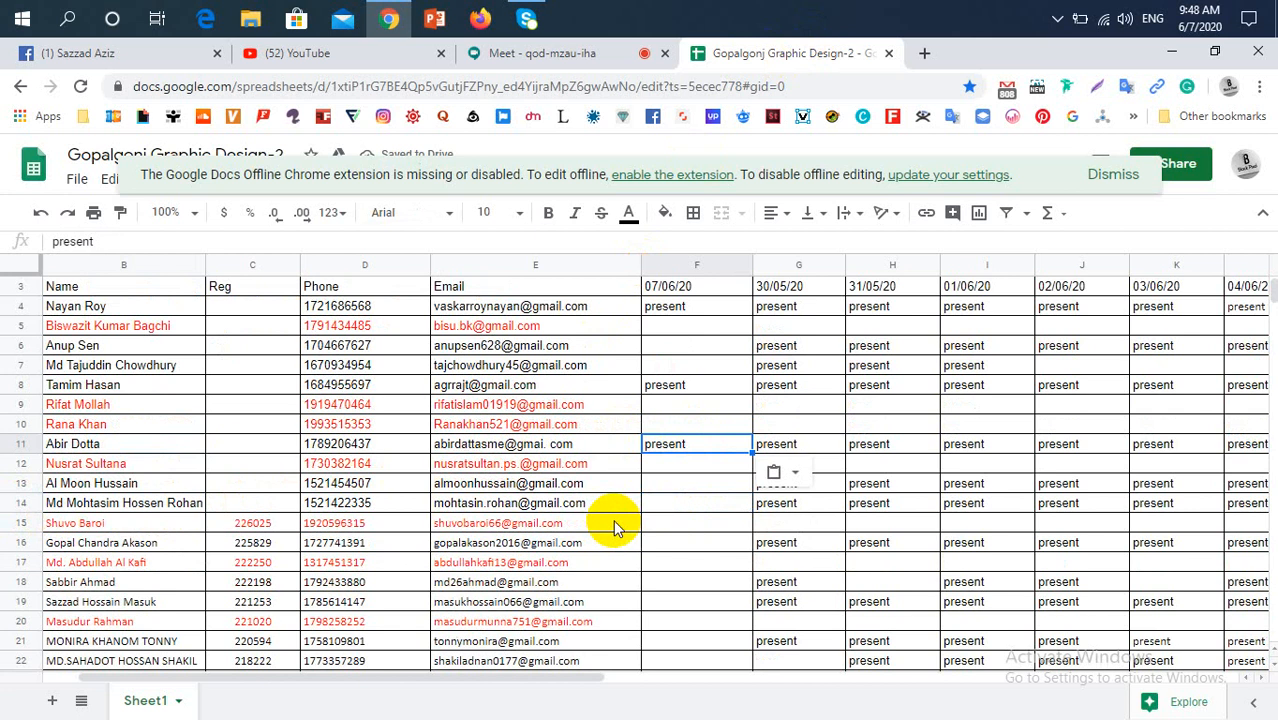
{"action": "left_click", "coordinate": [681, 488]}
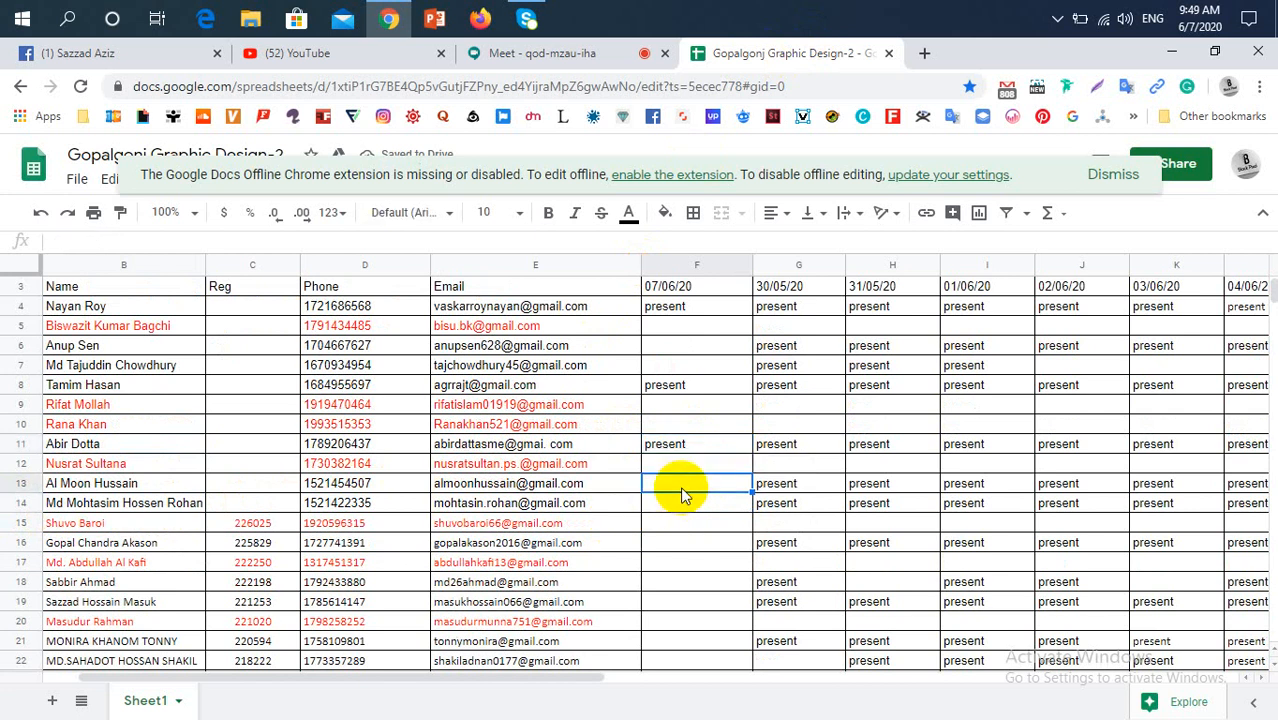
{"action": "key", "text": "ctrl+v"}
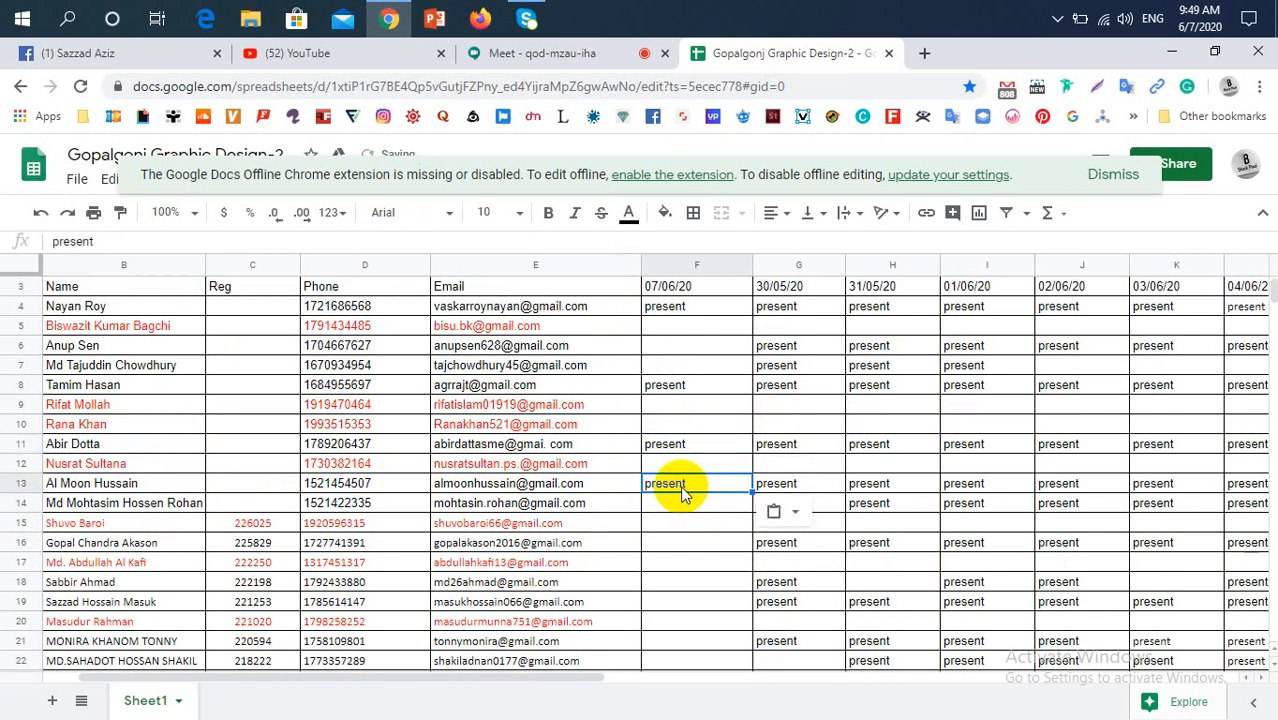
Check the Google Meet participants for the row 14 student and mark F14 "present" in the attendance sheet
{"action": "left_click", "coordinate": [696, 507]}
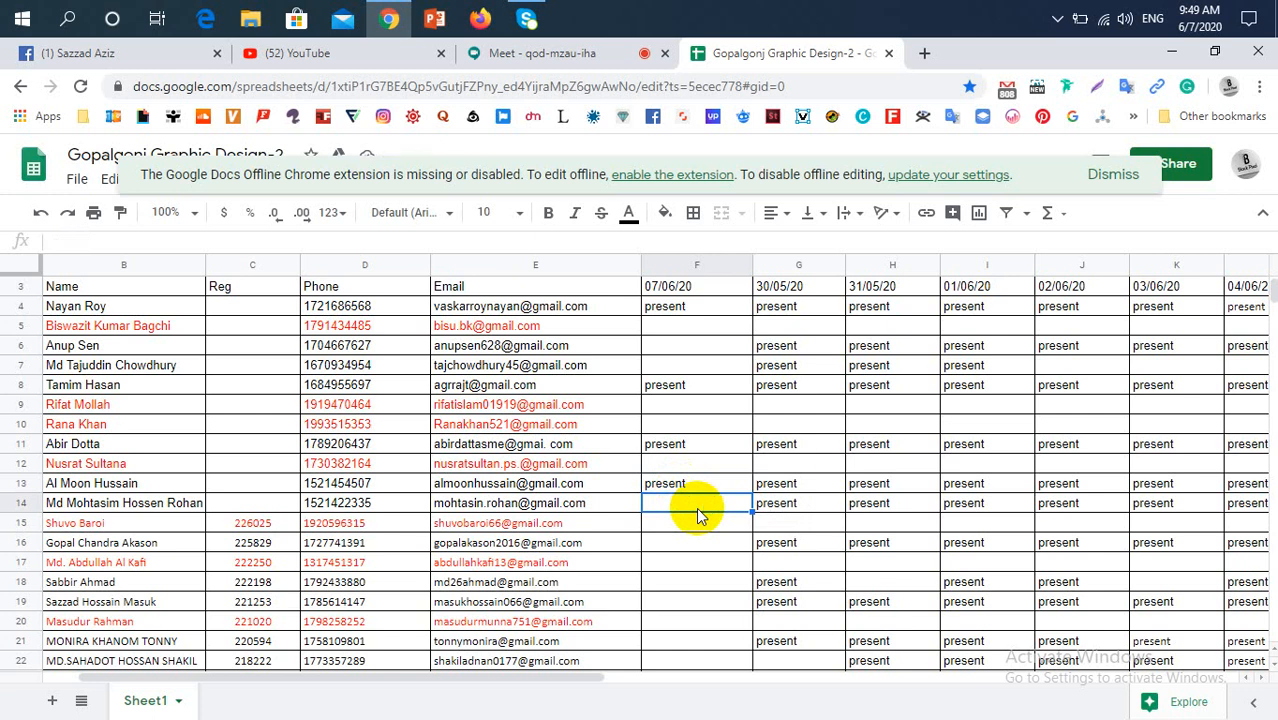
{"action": "left_click", "coordinate": [576, 50]}
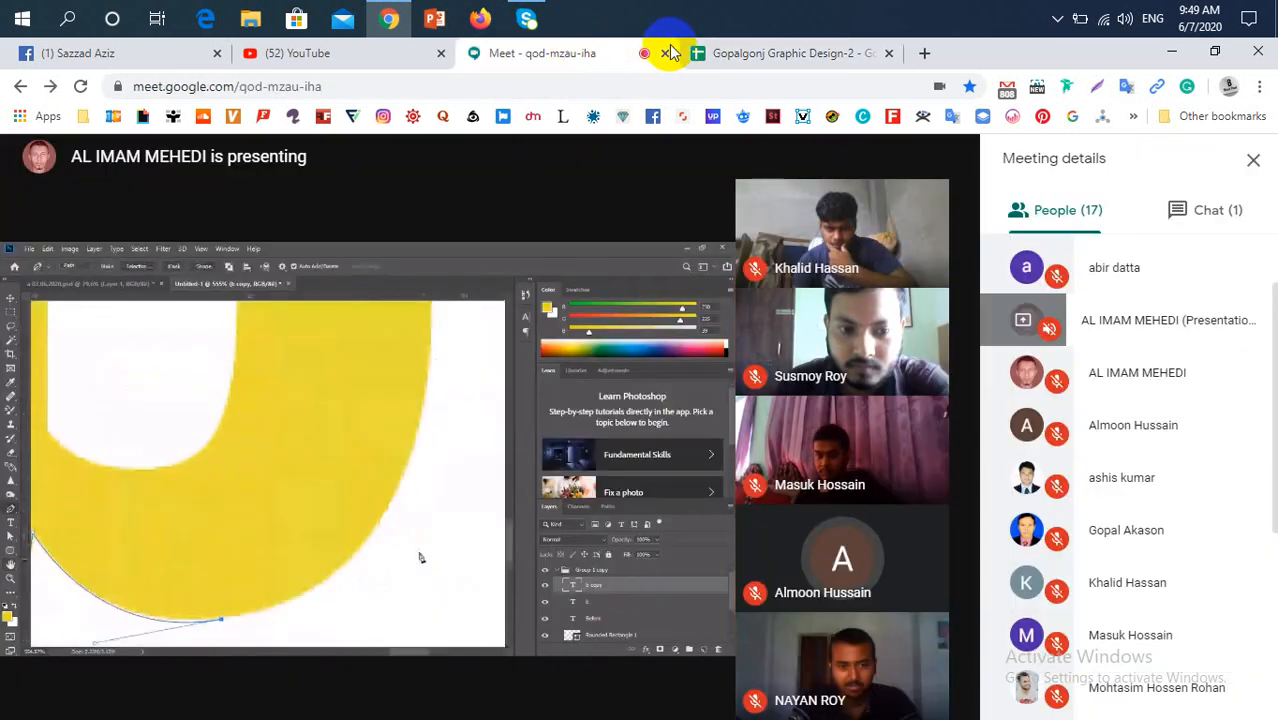
{"action": "left_click", "coordinate": [1057, 24]}
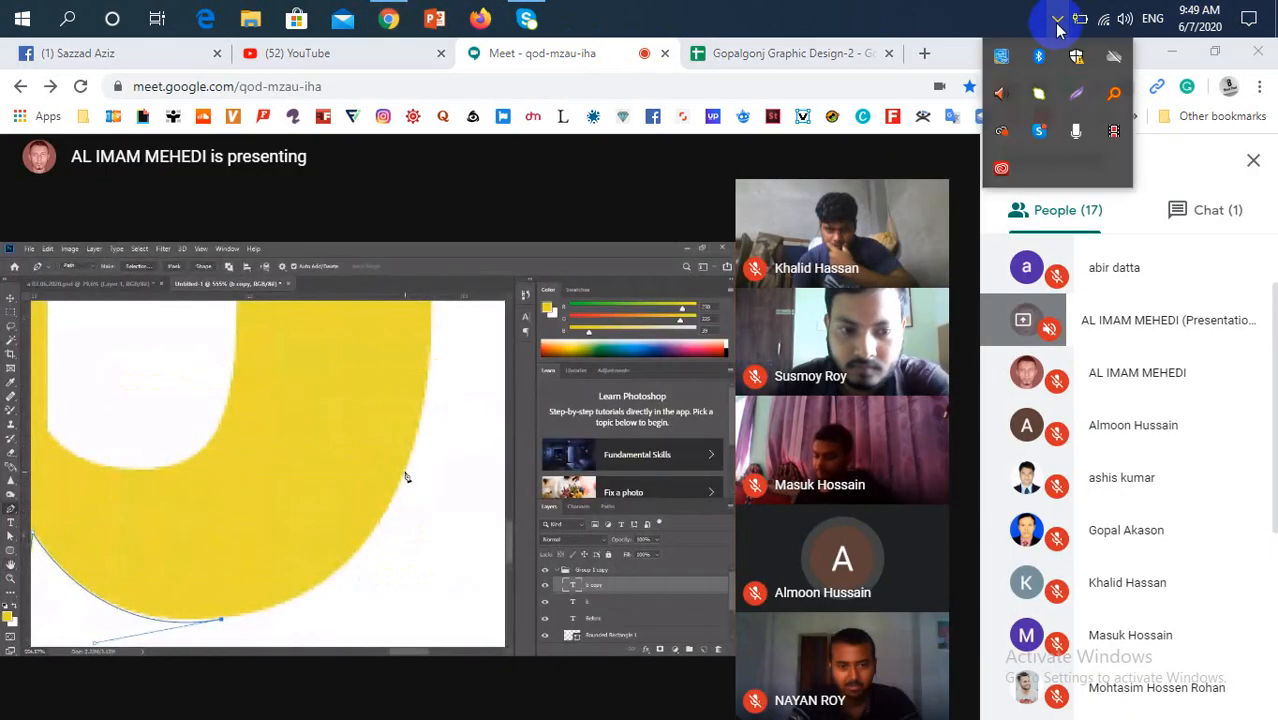
{"action": "left_click", "coordinate": [1057, 24]}
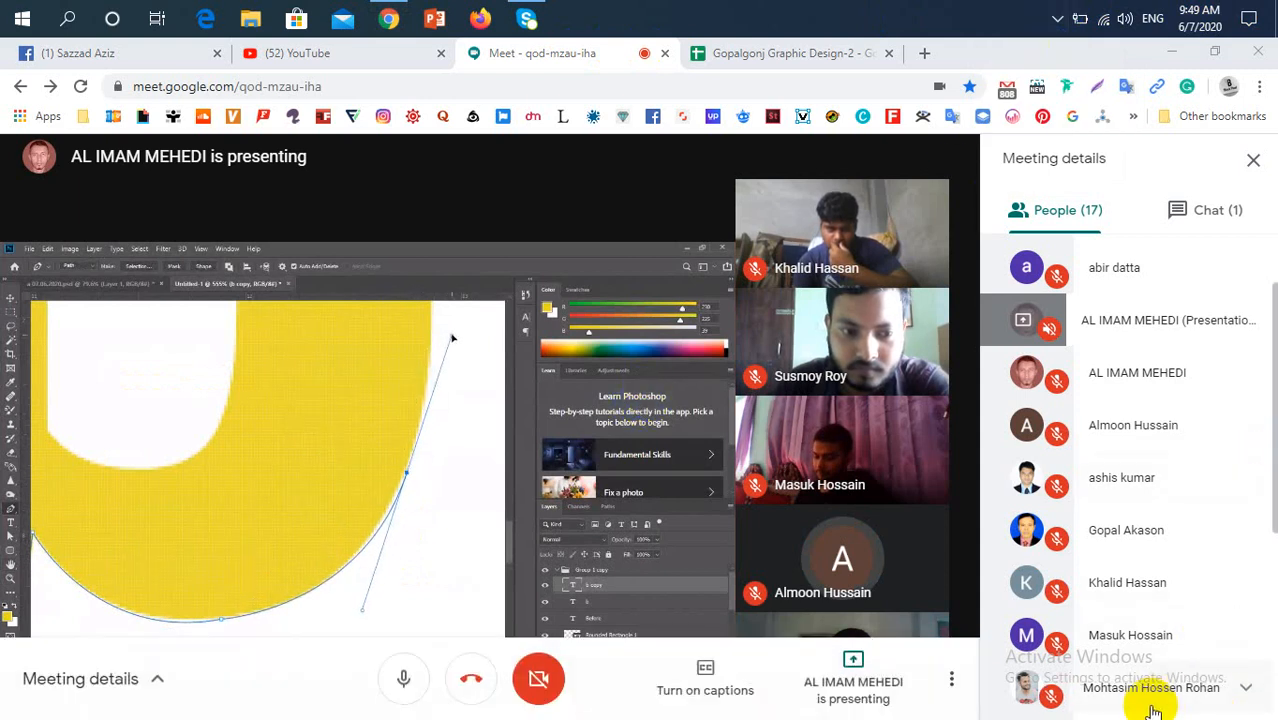
{"action": "left_click", "coordinate": [787, 53]}
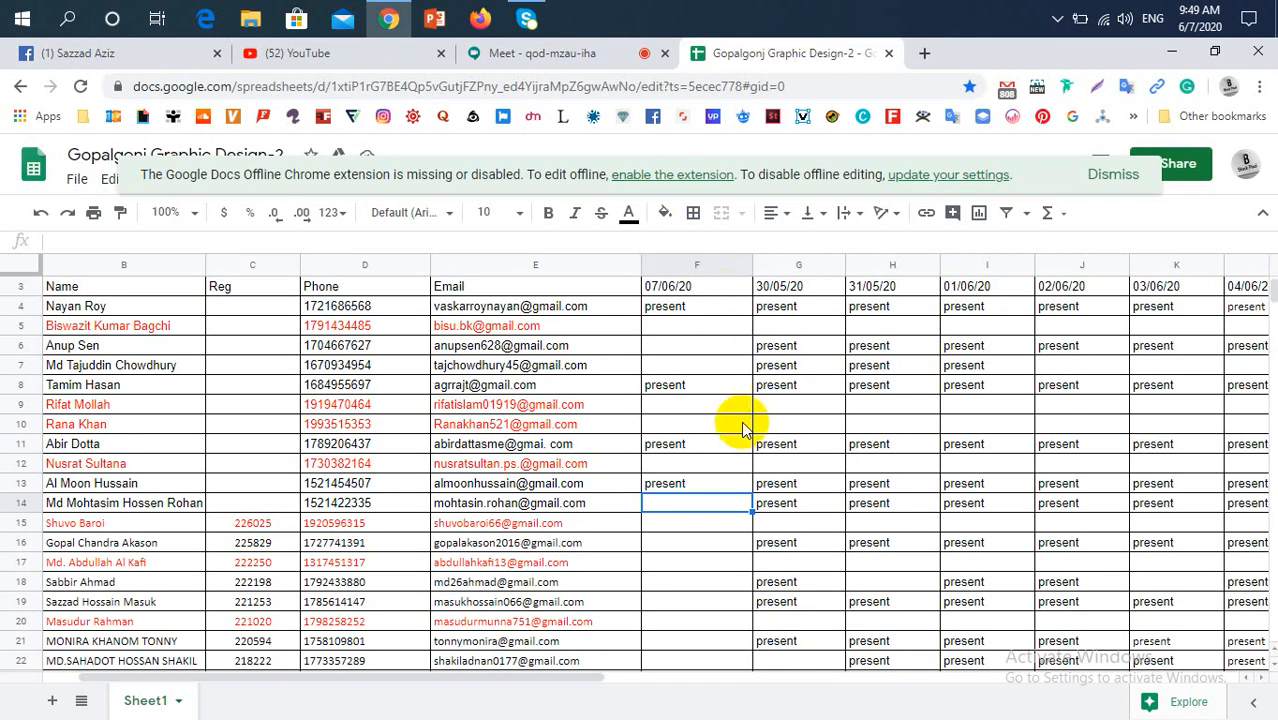
{"action": "key", "text": "ctrl+v"}
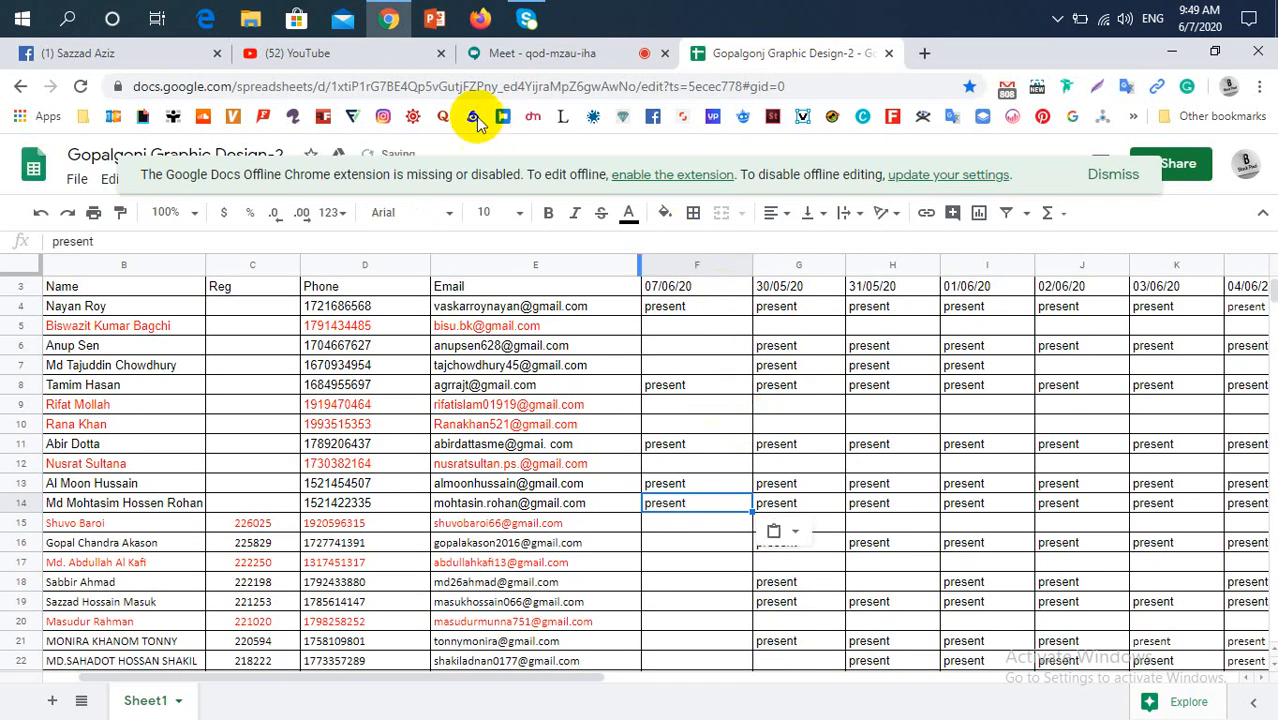
Check the Google Meet participants again and mark the row 16 student "present" in F16 of the attendance sheet
{"action": "left_click", "coordinate": [490, 53]}
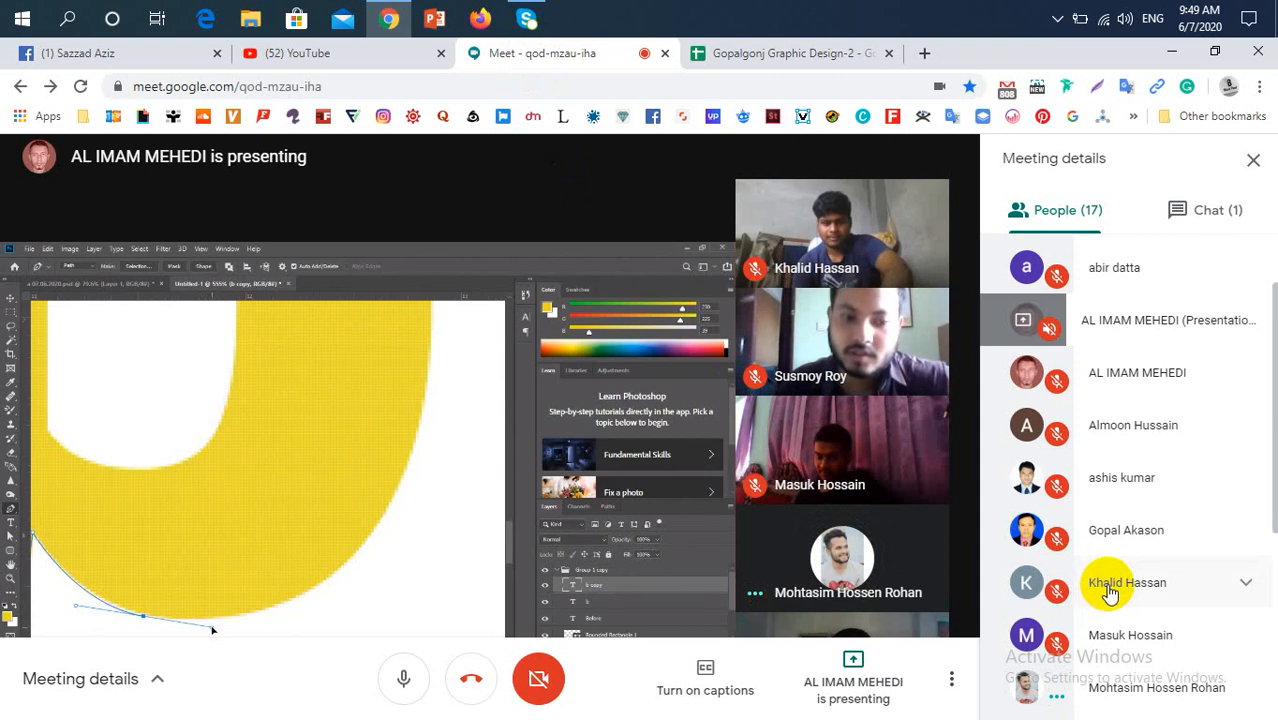
{"action": "left_click", "coordinate": [747, 63]}
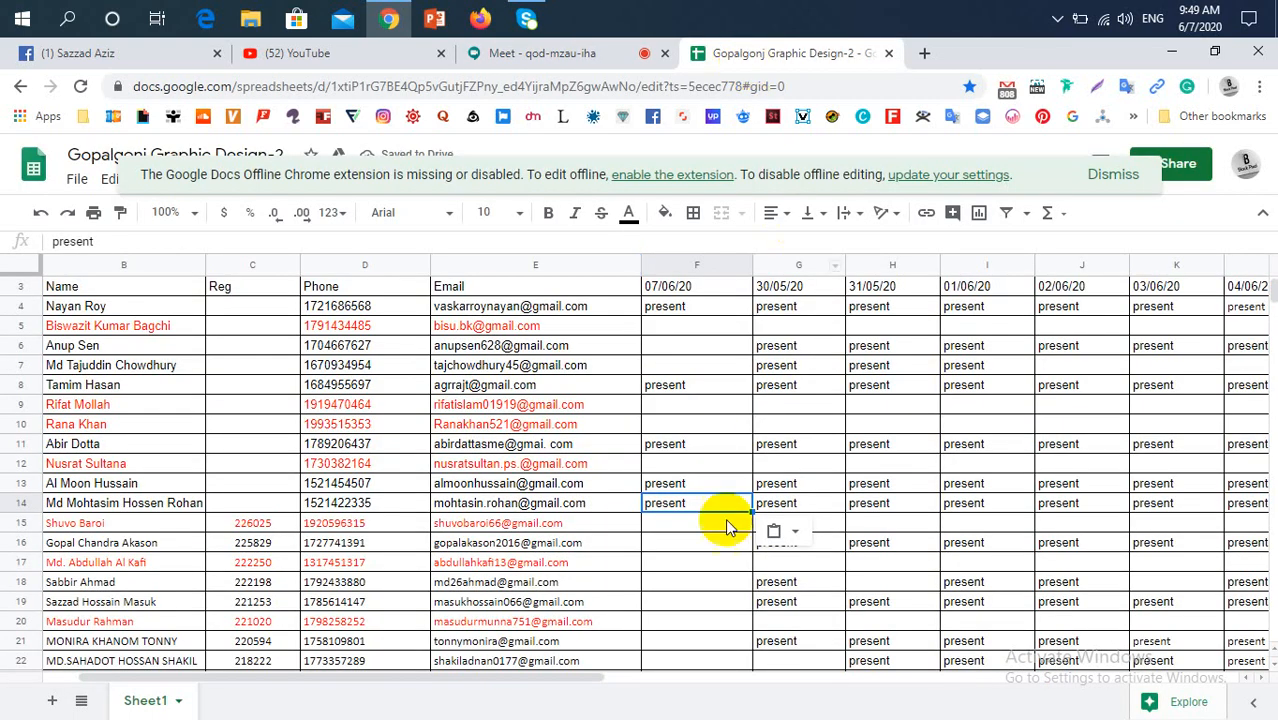
{"action": "scroll", "coordinate": [725, 518], "scroll_direction": "down", "scroll_amount": 1}
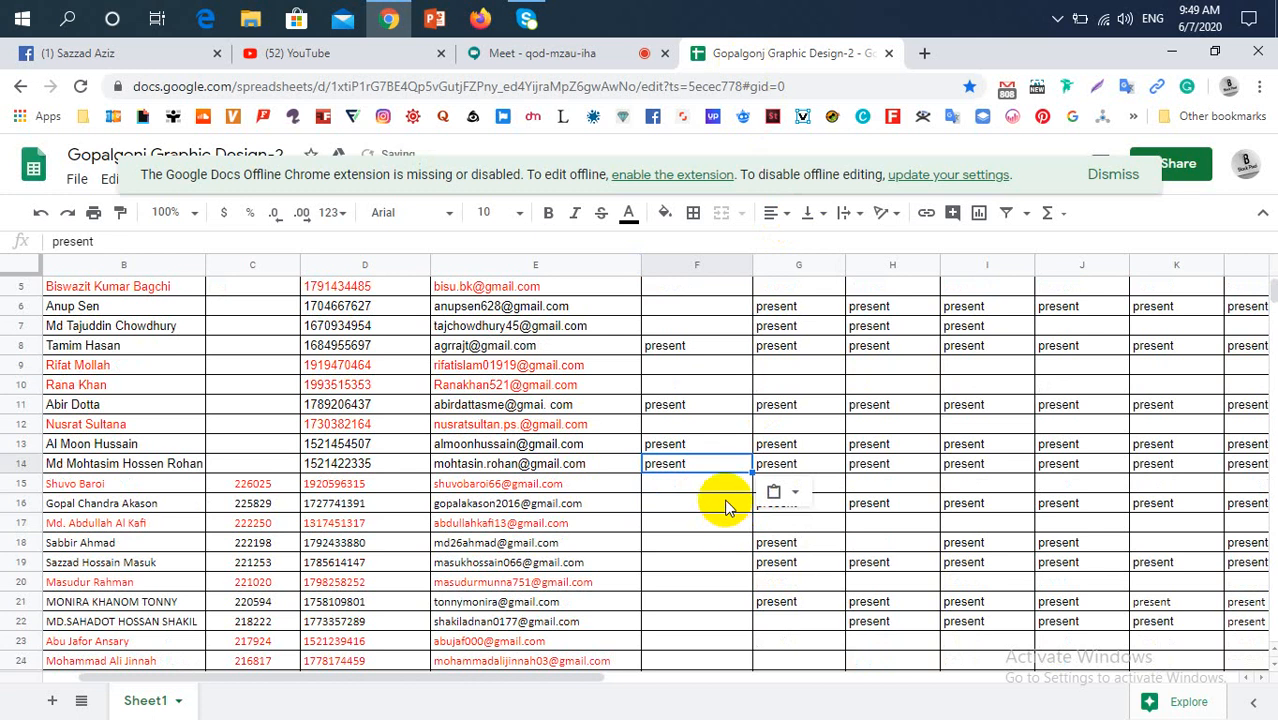
{"action": "left_click", "coordinate": [727, 507]}
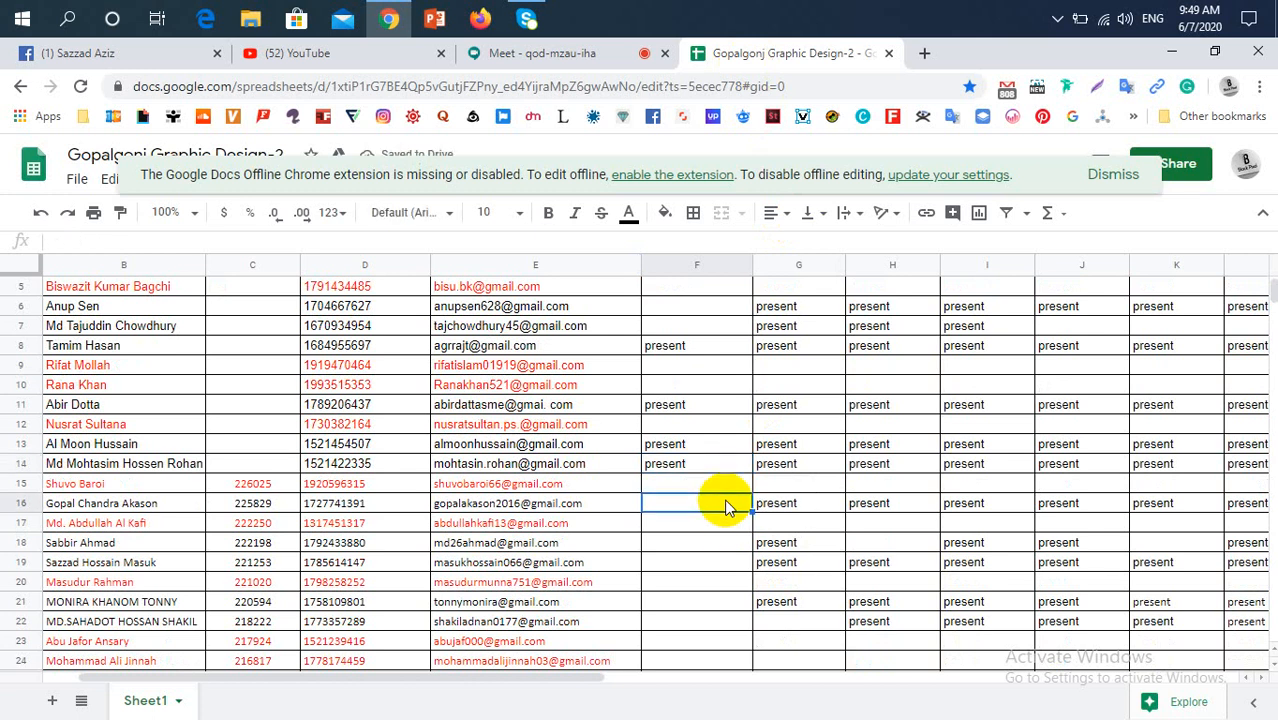
{"action": "type", "text": "present"}
Look through the Google Meet participant list for the row 18 student and return to the attendance sheet
{"action": "scroll", "coordinate": [727, 507], "scroll_direction": "down", "scroll_amount": 1}
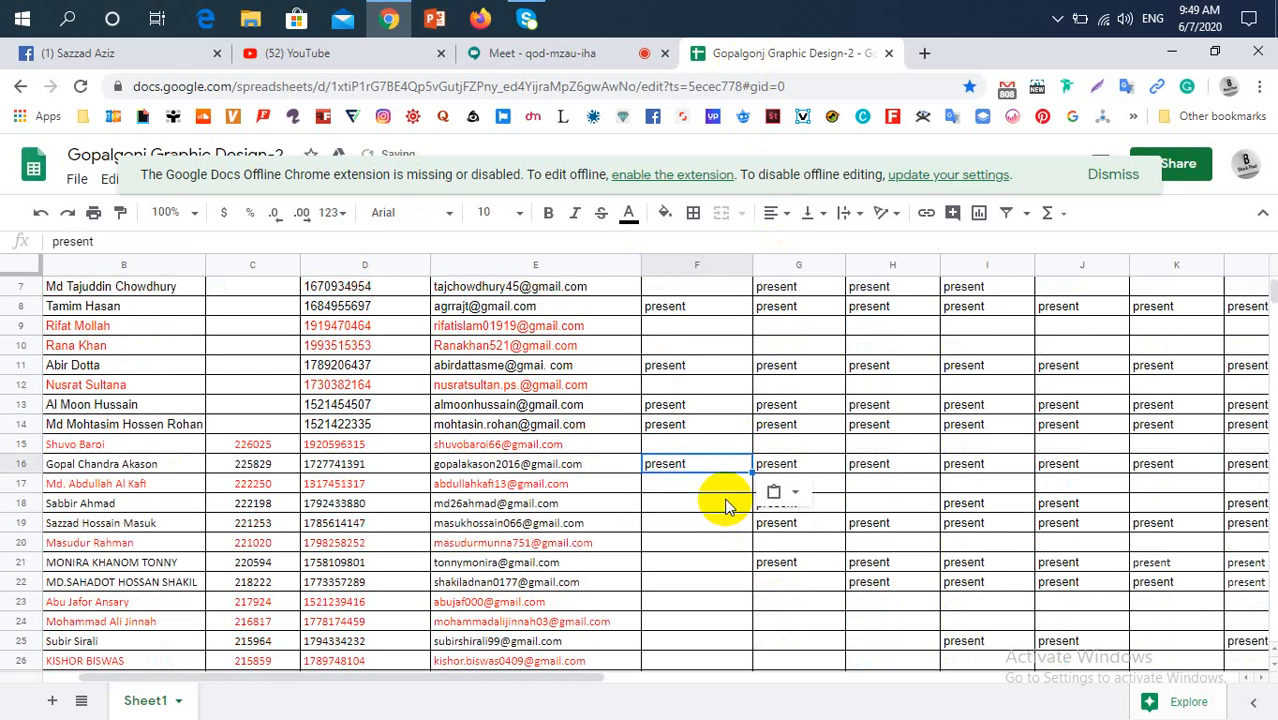
{"action": "left_click", "coordinate": [730, 508]}
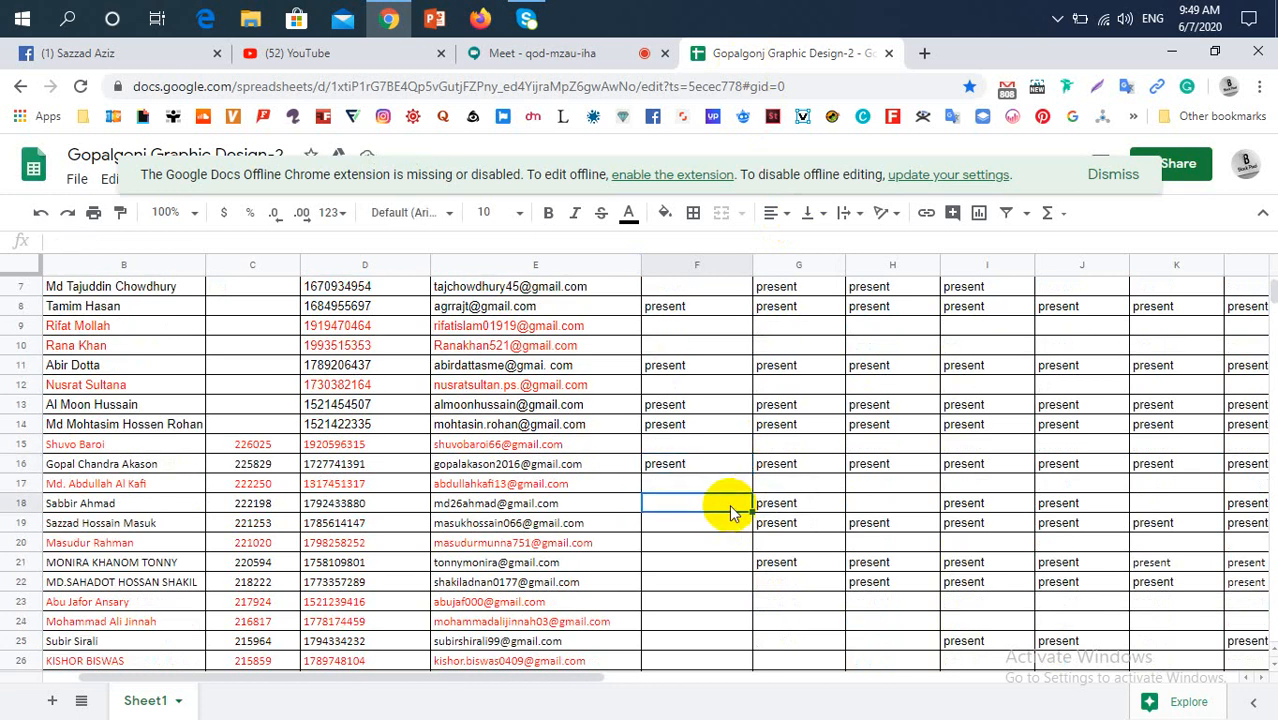
{"action": "left_click", "coordinate": [578, 60]}
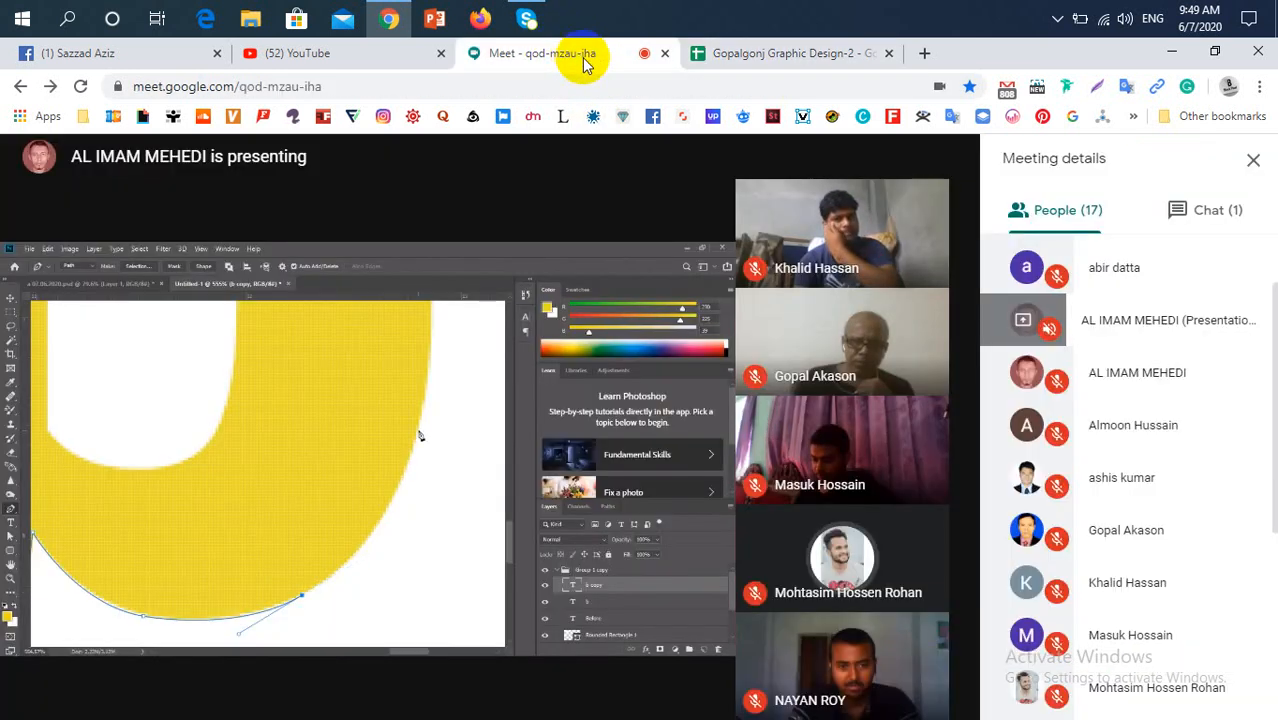
{"action": "scroll", "coordinate": [1087, 498], "scroll_direction": "down", "scroll_amount": 2}
{"action": "scroll", "coordinate": [1087, 498], "scroll_direction": "down", "scroll_amount": 2}
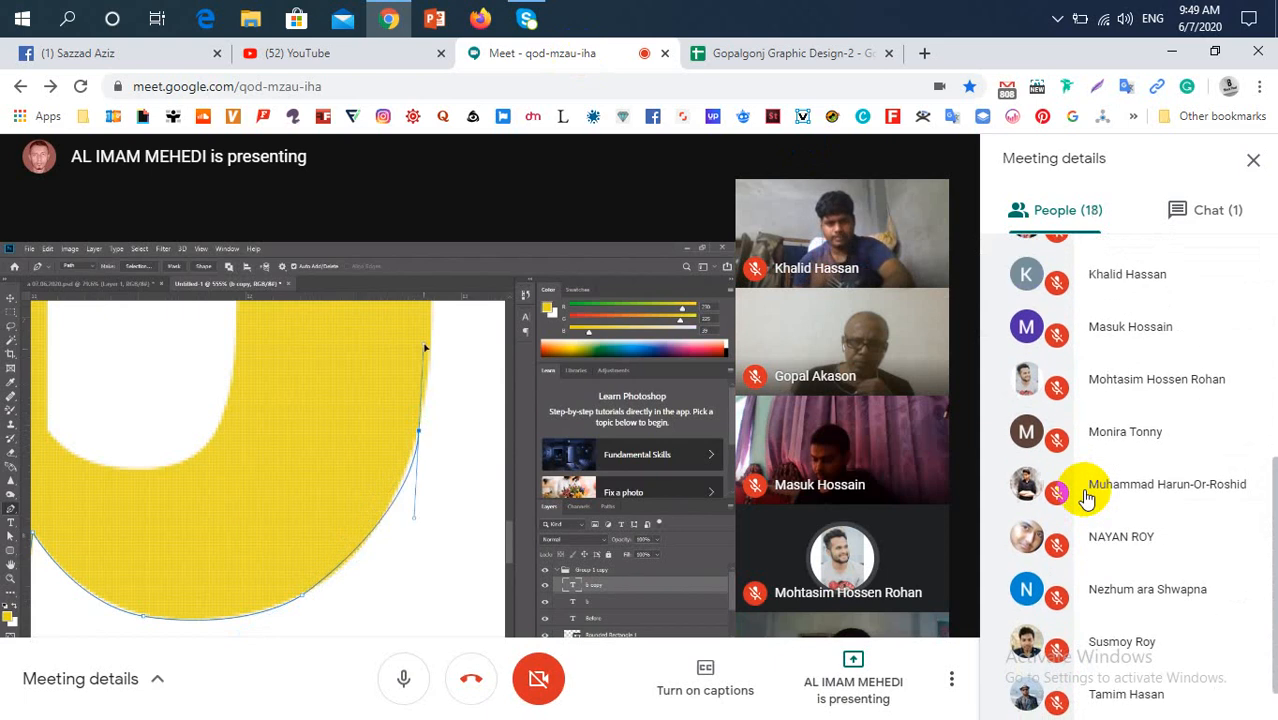
{"action": "scroll", "coordinate": [1087, 498], "scroll_direction": "up", "scroll_amount": 4}
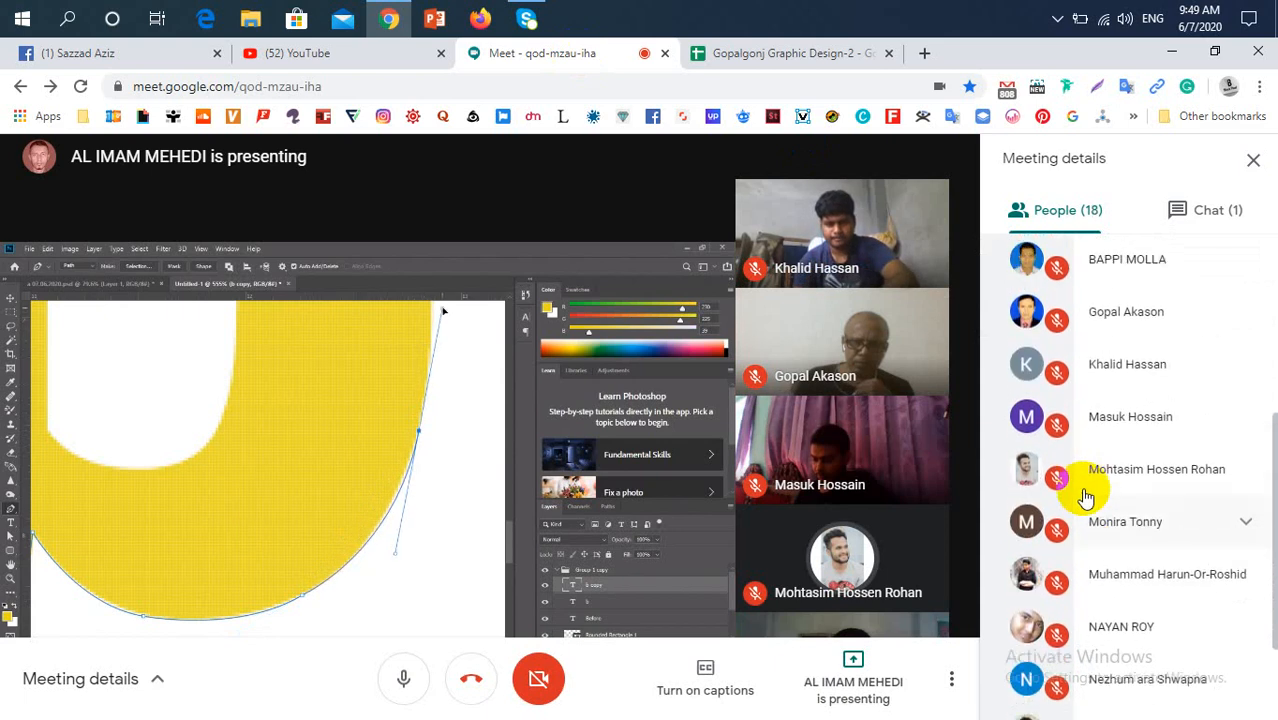
{"action": "scroll", "coordinate": [1087, 498], "scroll_direction": "up", "scroll_amount": 3}
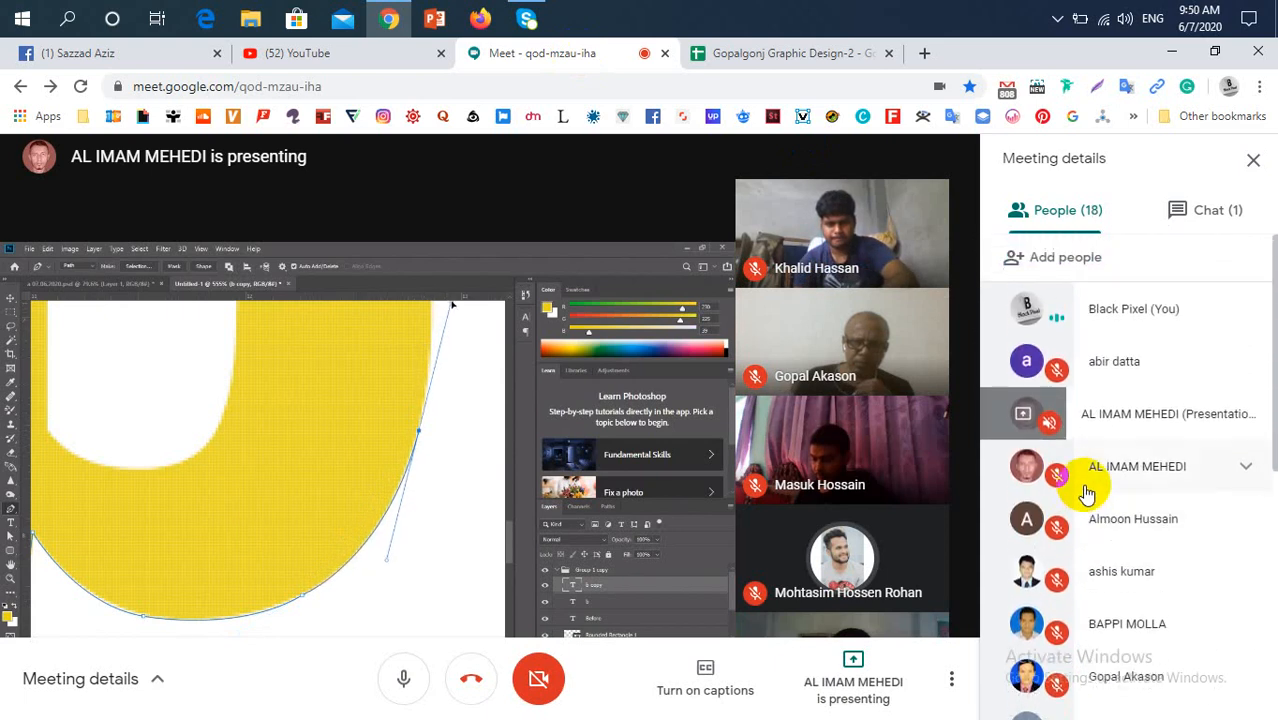
{"action": "left_click", "coordinate": [812, 60]}
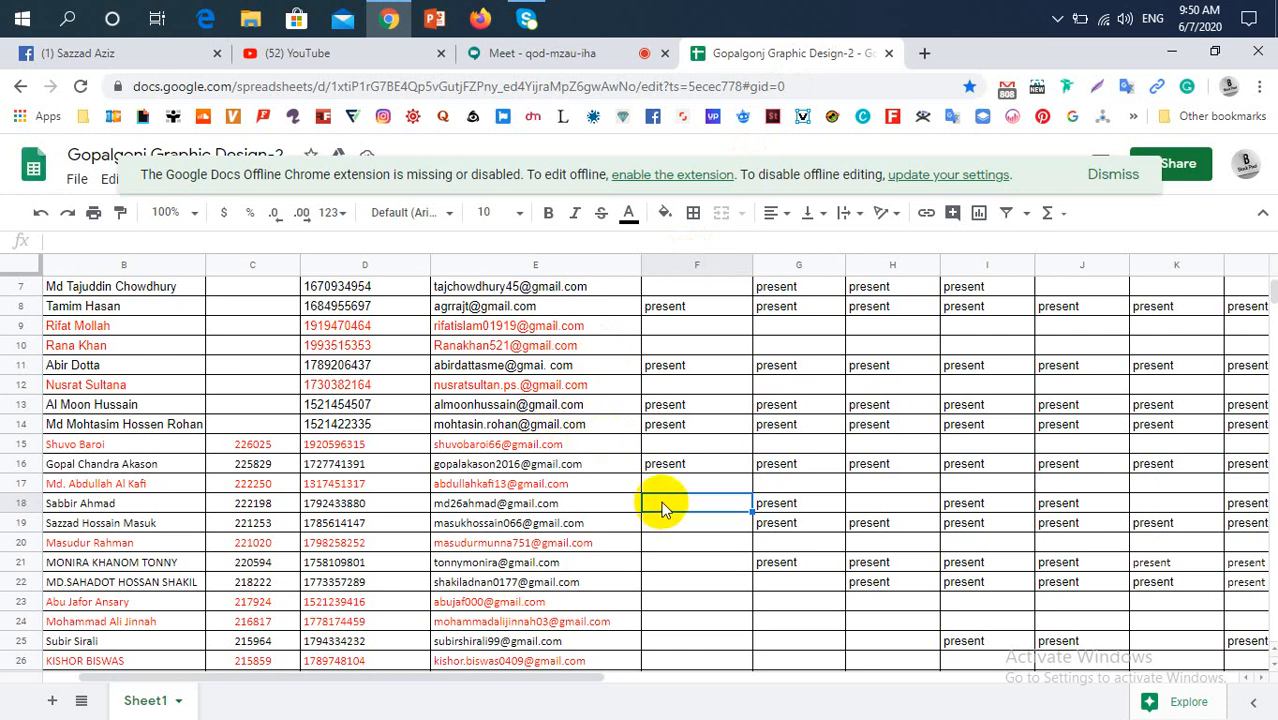
Mark the row 19 and row 21 students "present" for 07/06/20 by pasting the copied entry into F19 and F21
{"action": "left_click", "coordinate": [729, 522]}
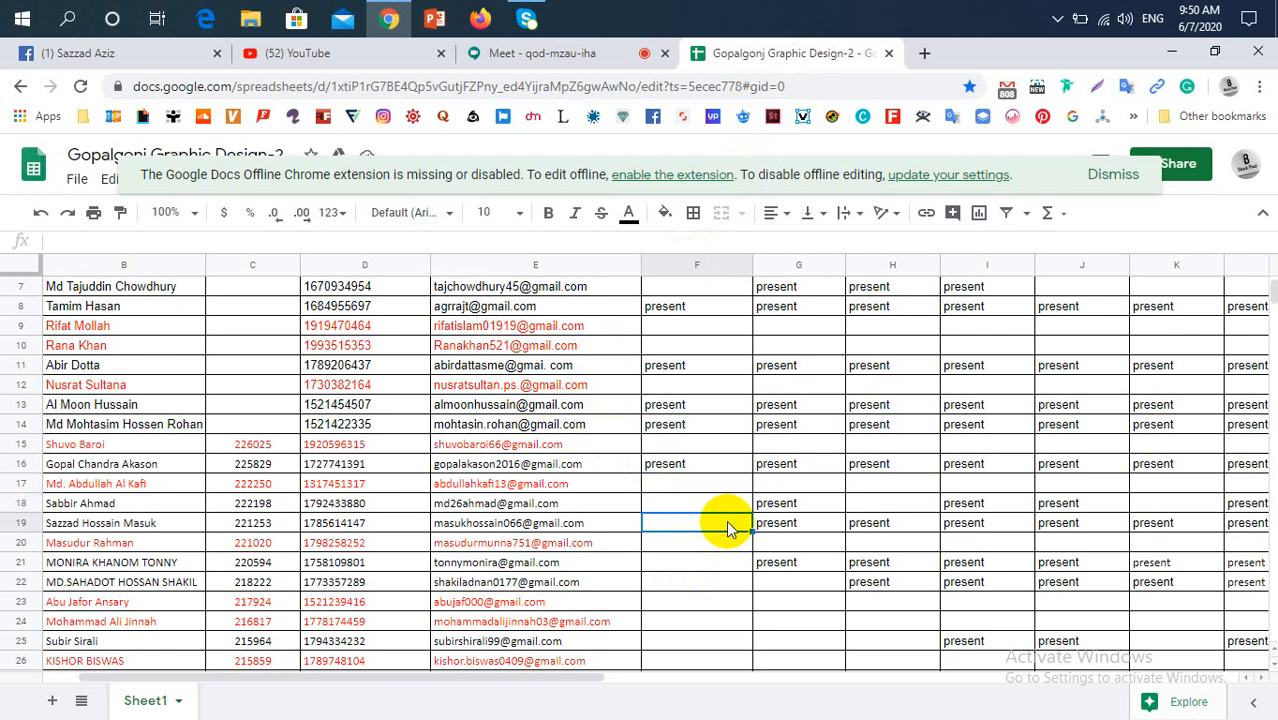
{"action": "type", "text": "present"}
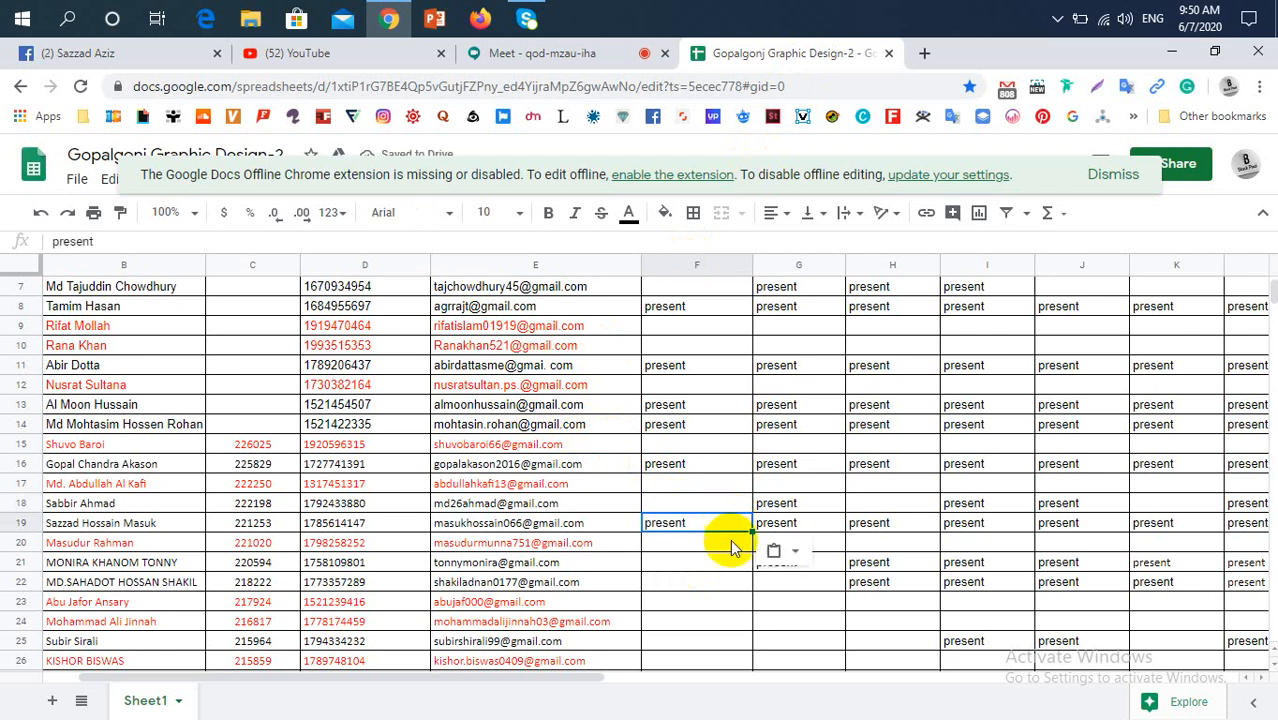
{"action": "left_click", "coordinate": [715, 558]}
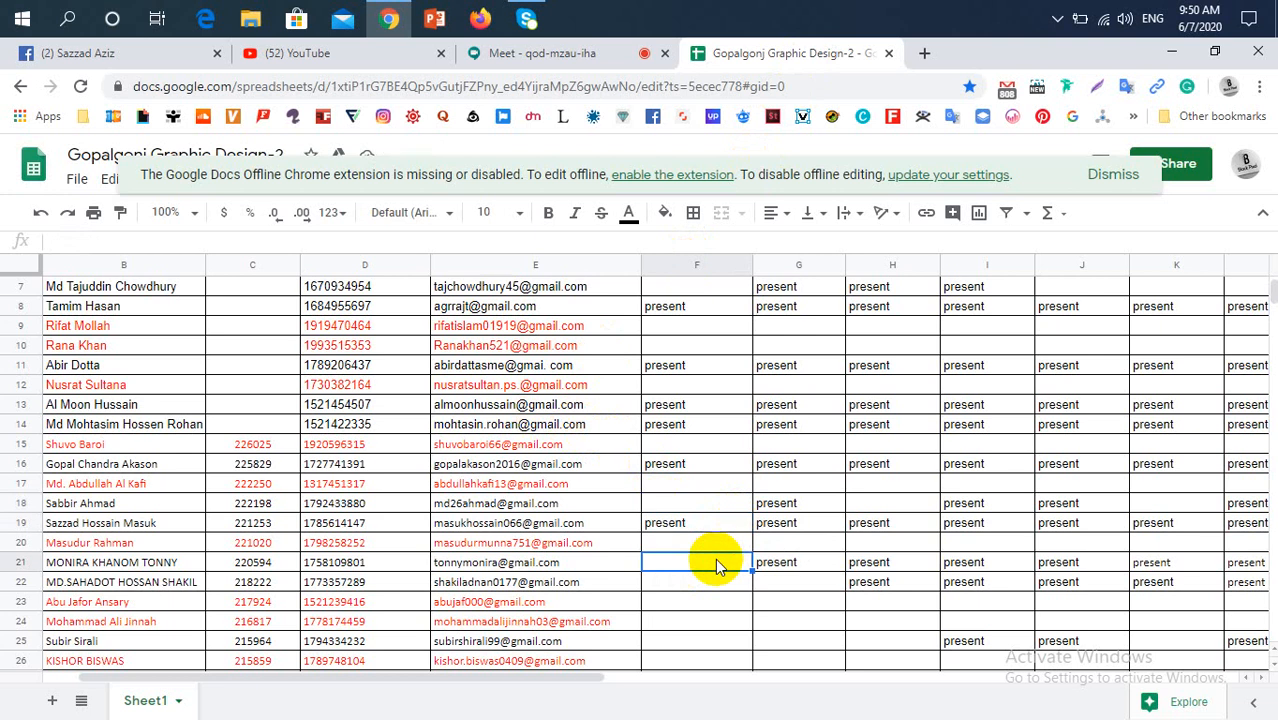
{"action": "type", "text": "present"}
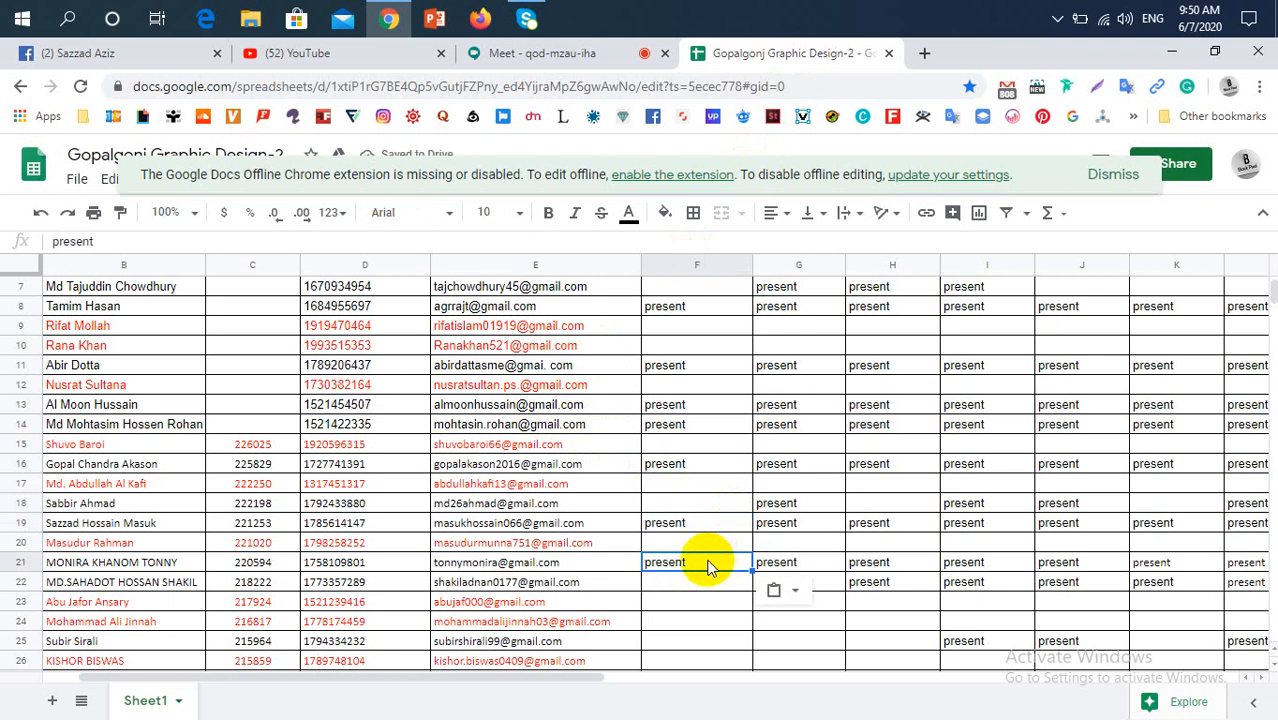
Review the row 22 student's attendance across the date columns and look over the row 25 student's record
{"action": "left_click", "coordinate": [705, 586]}
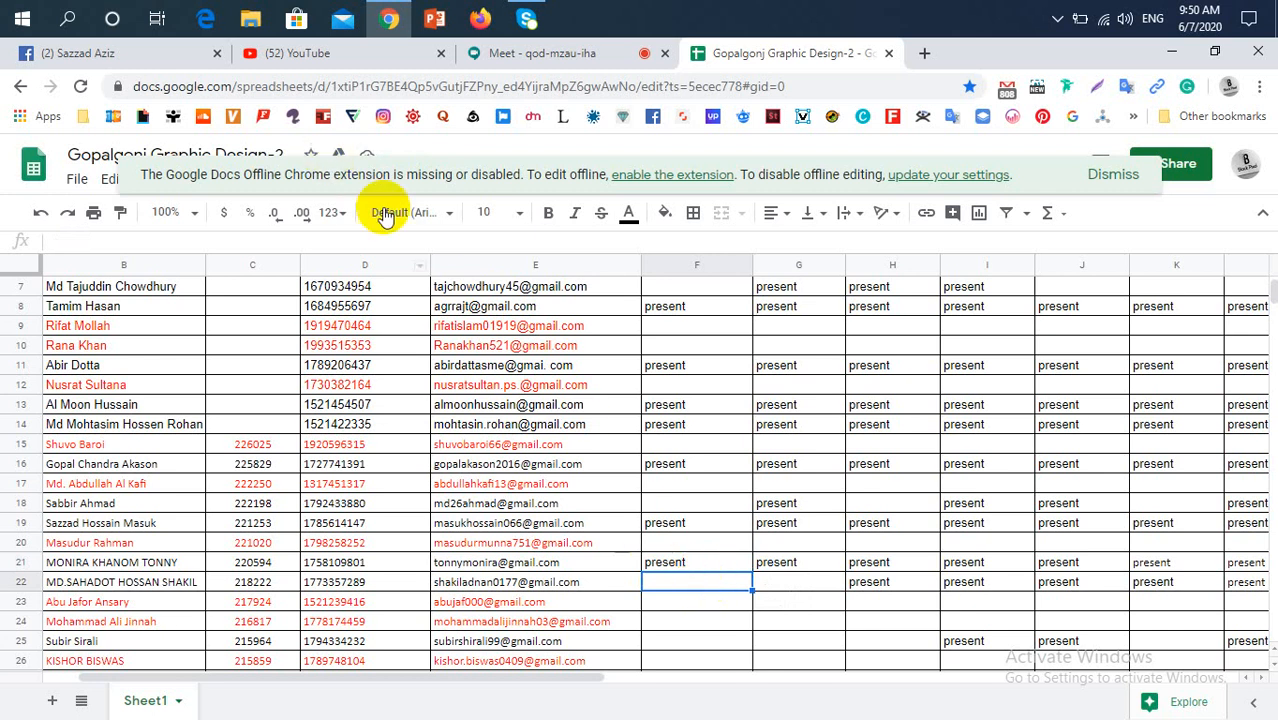
{"action": "left_click_drag", "start_coordinate": [499, 676], "coordinate": [698, 688]}
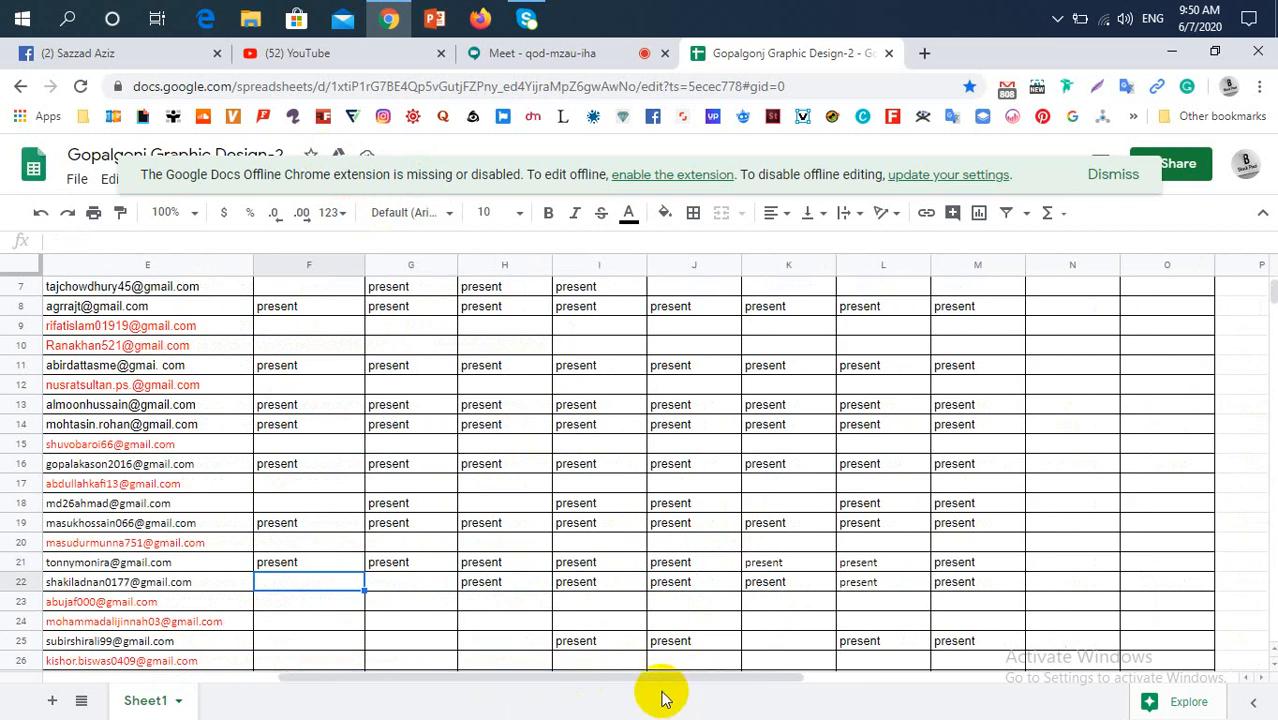
{"action": "left_click_drag", "start_coordinate": [649, 683], "coordinate": [465, 677]}
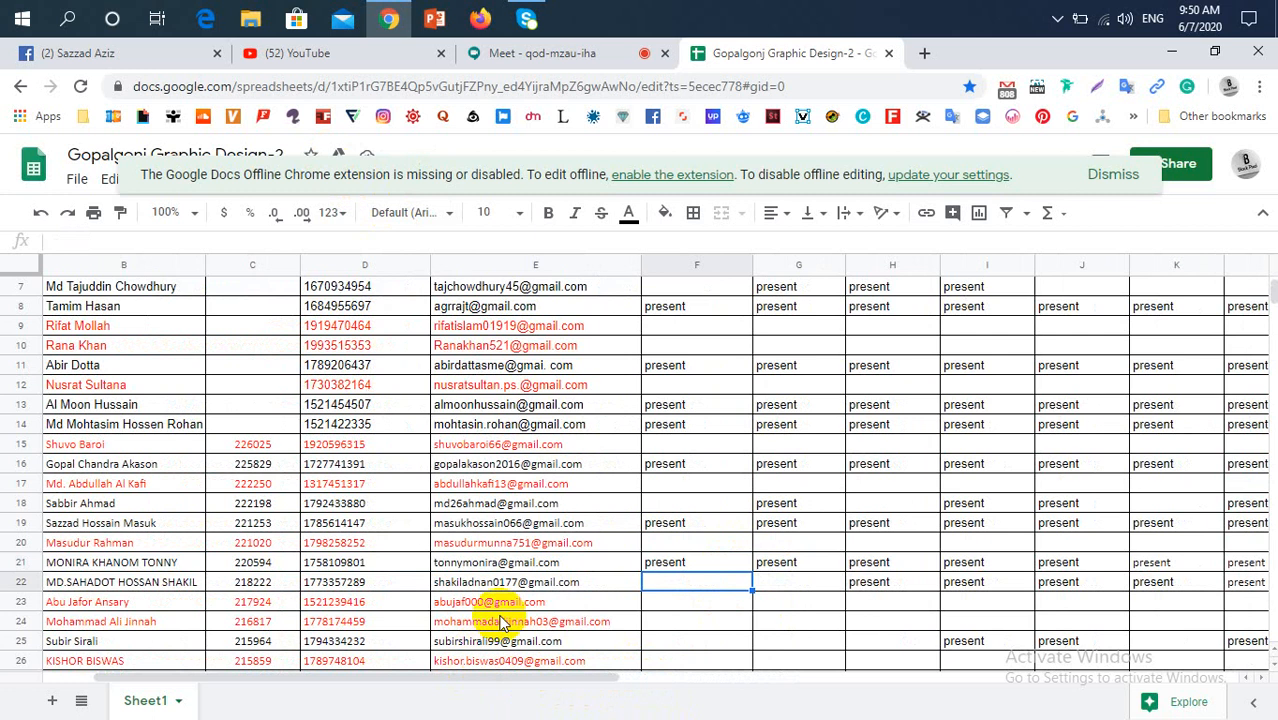
{"action": "scroll", "coordinate": [514, 600], "scroll_direction": "down", "scroll_amount": 1}
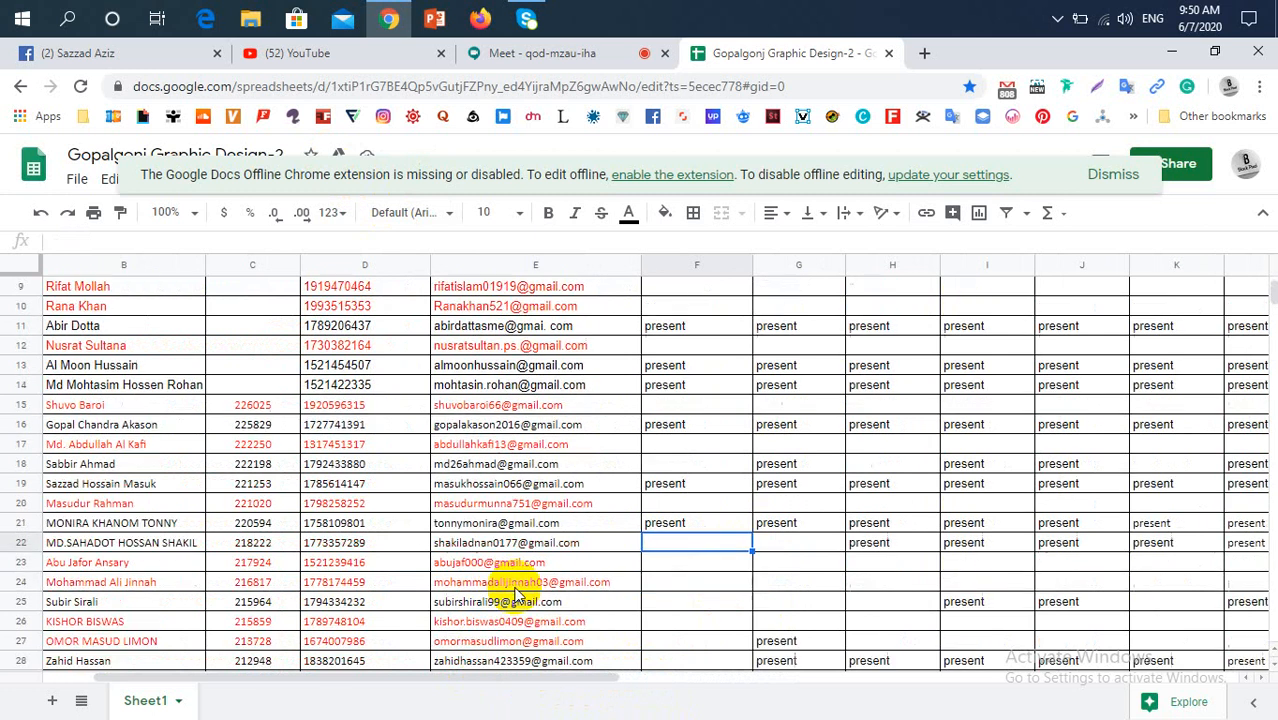
{"action": "left_click", "coordinate": [725, 602]}
{"action": "scroll", "coordinate": [725, 602], "scroll_direction": "down", "scroll_amount": 2}
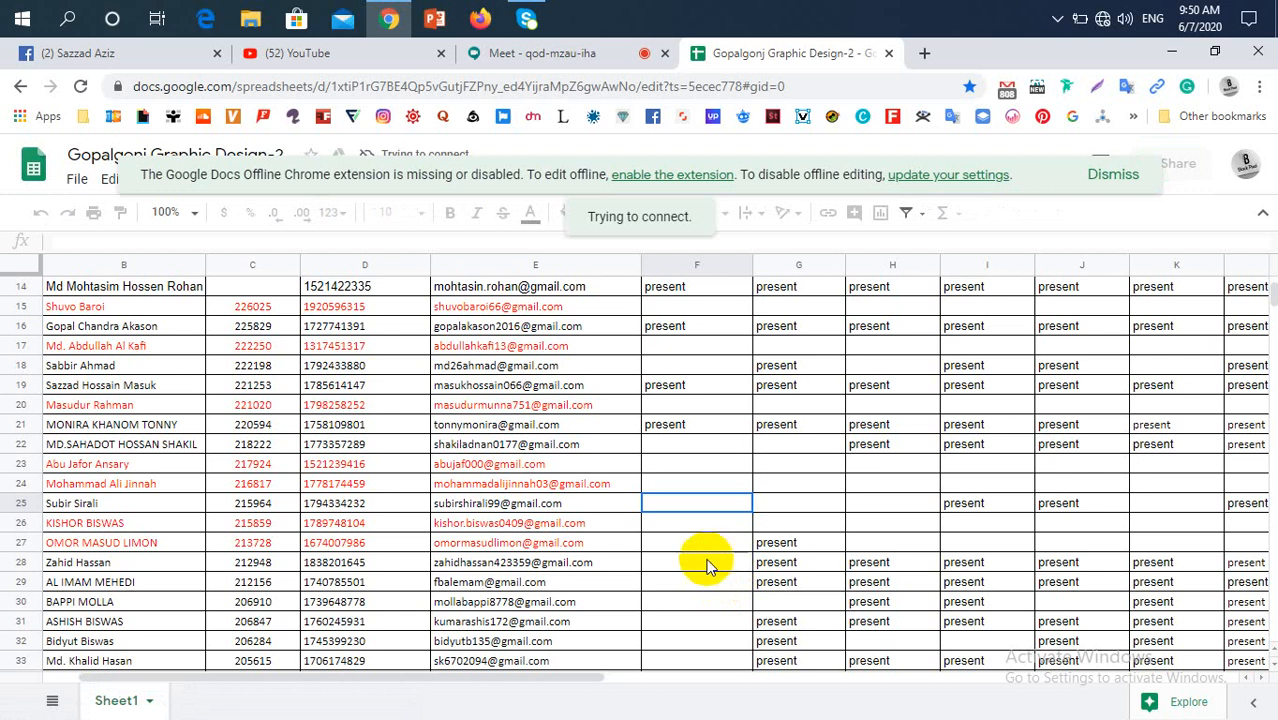
Dismiss the server error message and select the row 28 student's 07/06/20 attendance cell, F28
{"action": "left_click", "coordinate": [706, 563]}
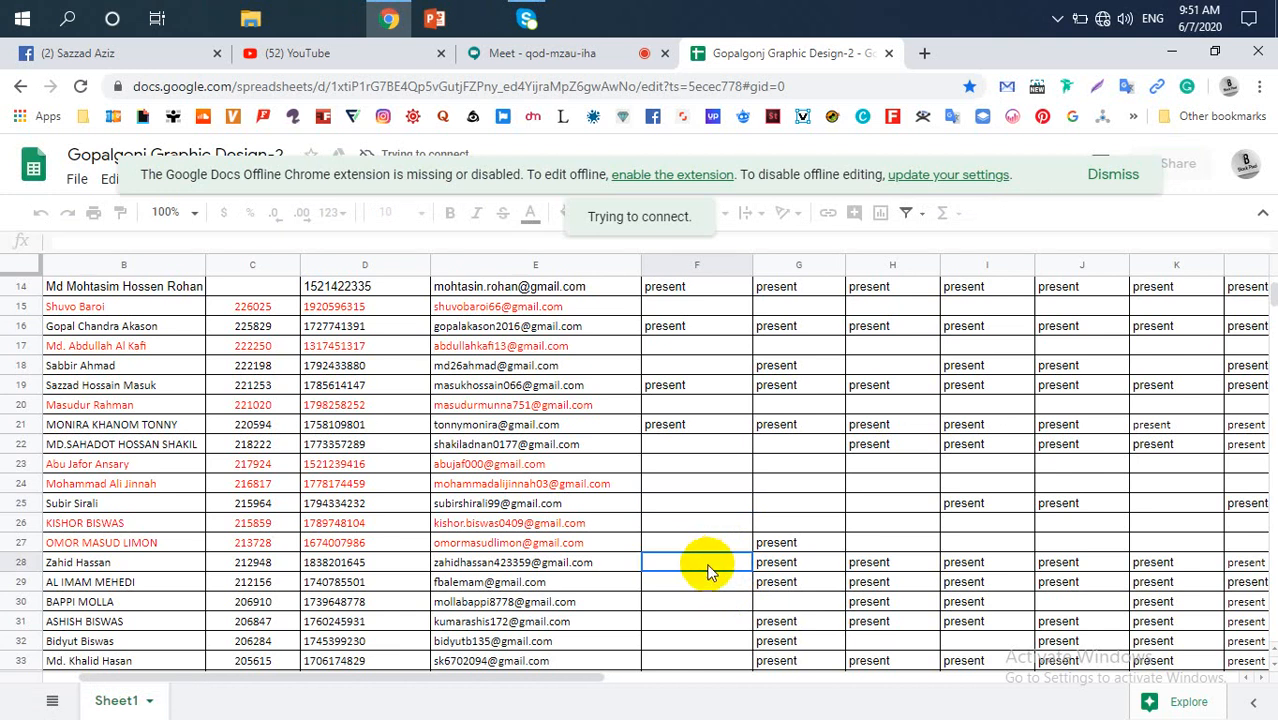
{"action": "left_click", "coordinate": [710, 580]}
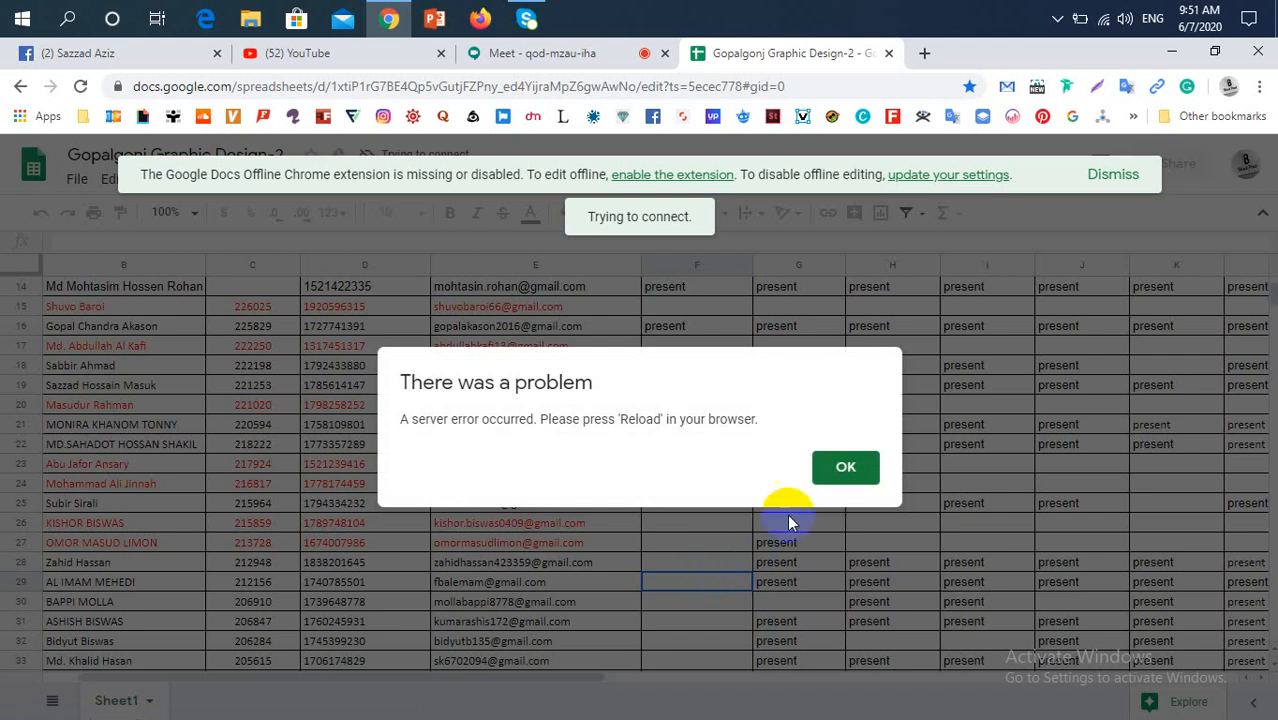
{"action": "left_click", "coordinate": [843, 474]}
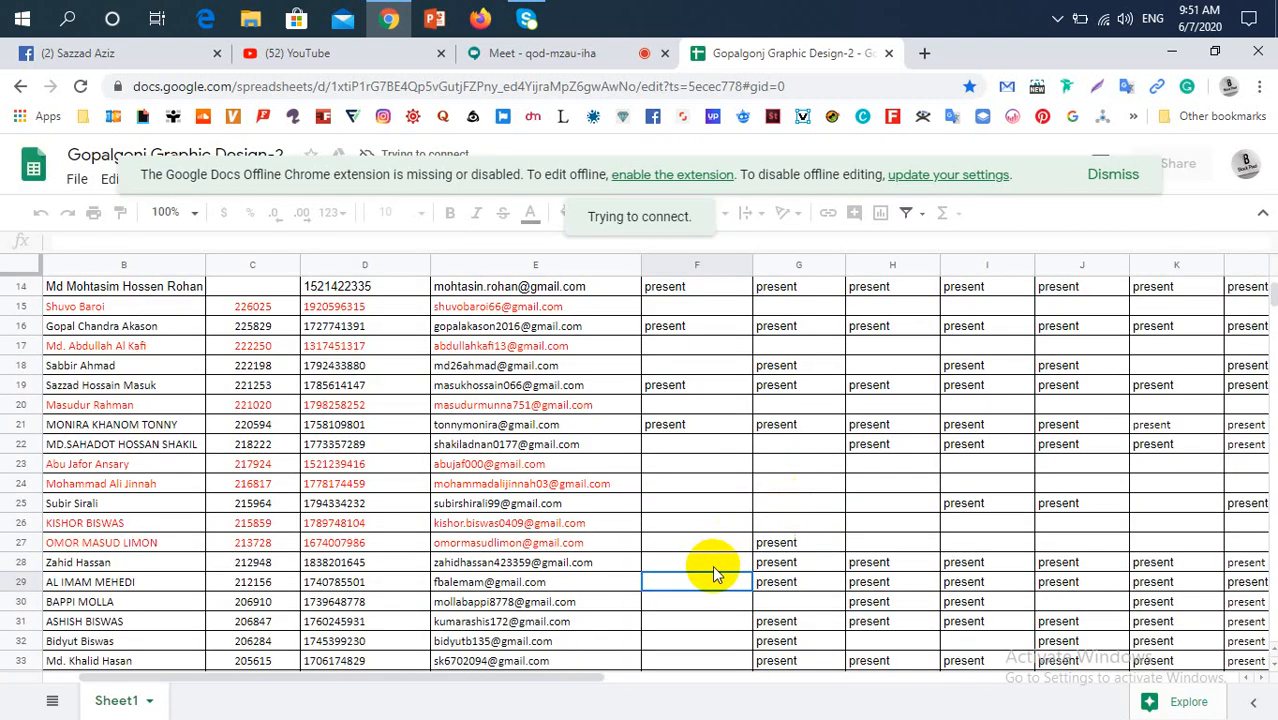
{"action": "left_click", "coordinate": [708, 567]}
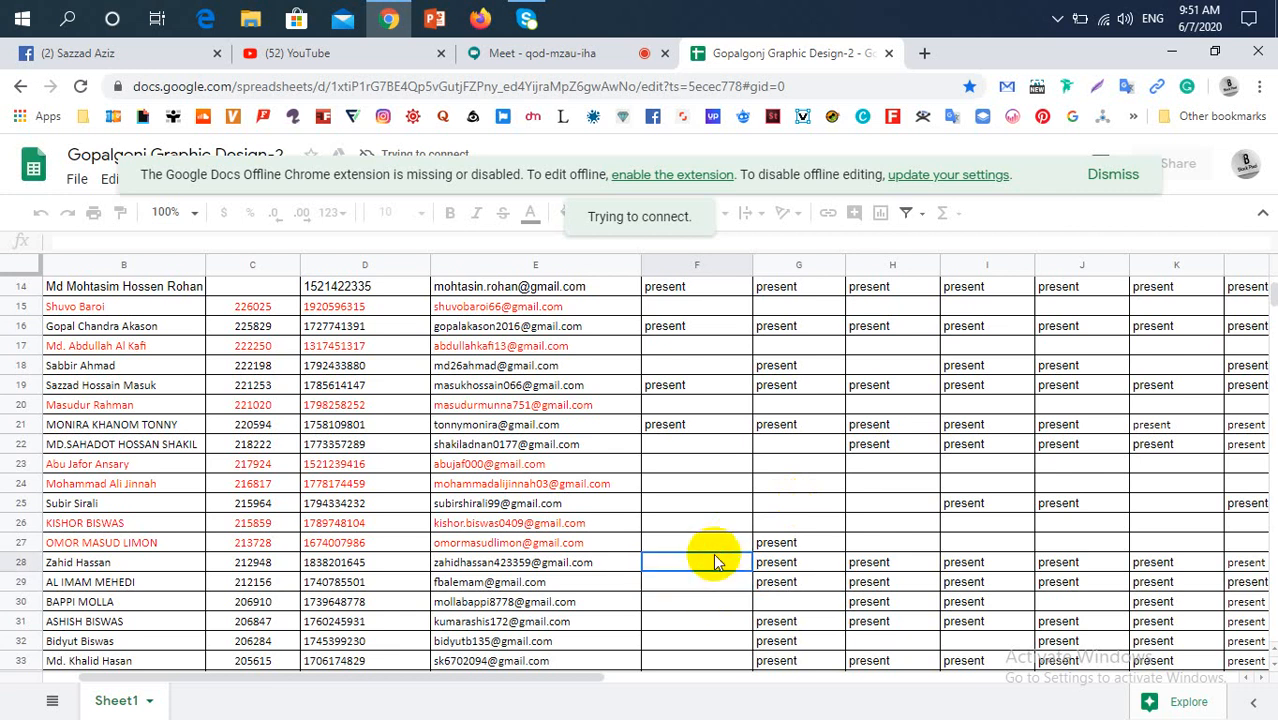
Copy the "present" entry from F21 and select the 07/06/20 attendance cells of the row 28 and row 29 students
{"action": "left_click", "coordinate": [714, 426]}
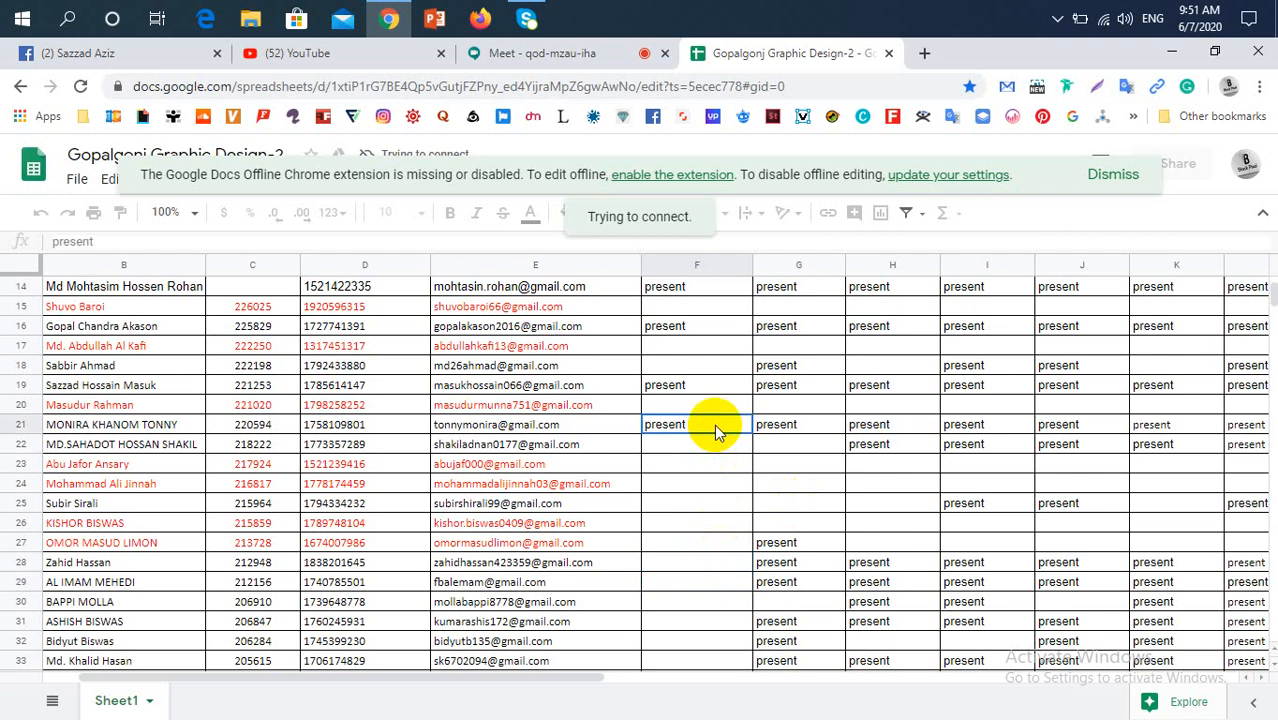
{"action": "key", "text": "ctrl+c"}
{"action": "left_click", "coordinate": [708, 573]}
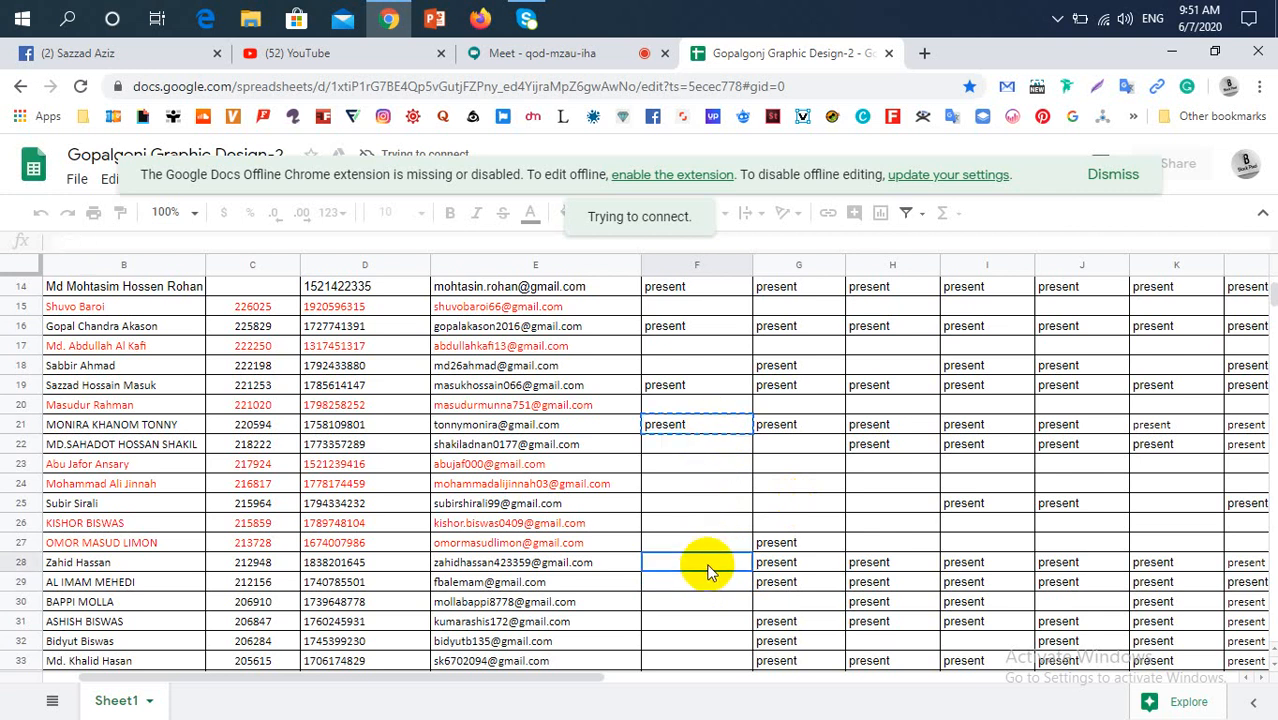
{"action": "left_click", "coordinate": [681, 582]}
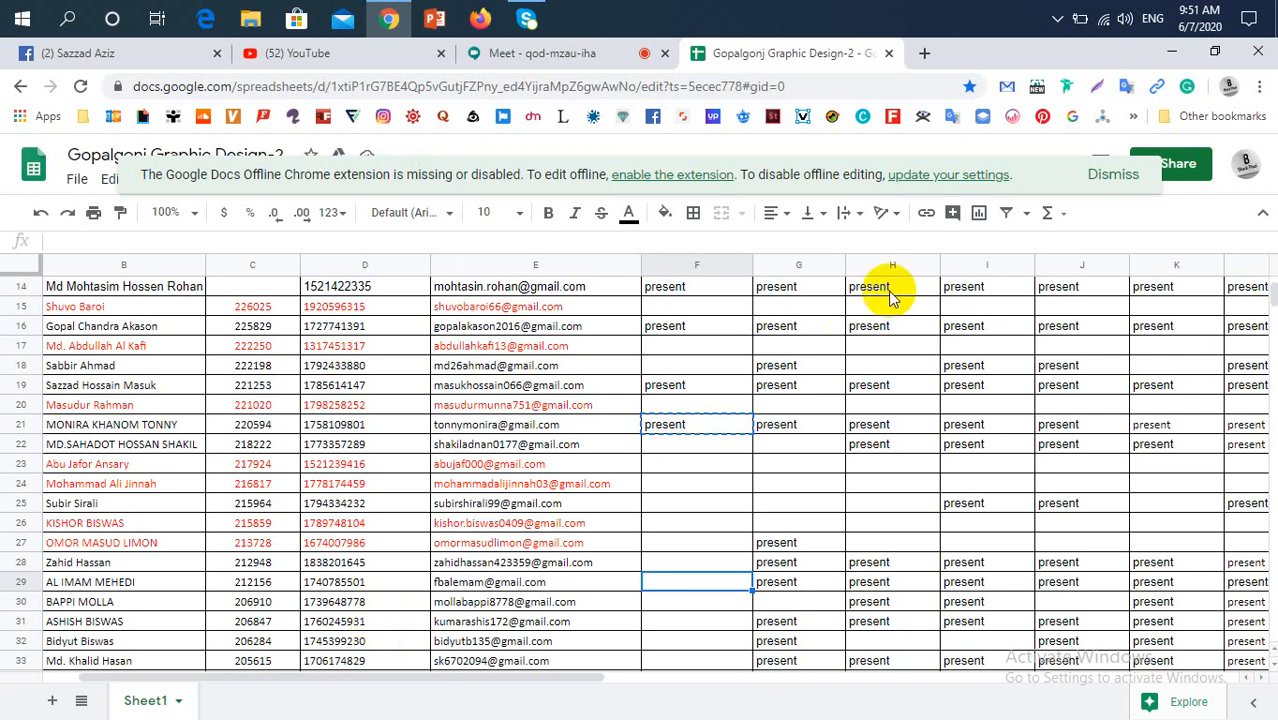
Install the Google Docs Offline extension from the Chrome Web Store and return to the attendance sheet
{"action": "left_click", "coordinate": [711, 177]}
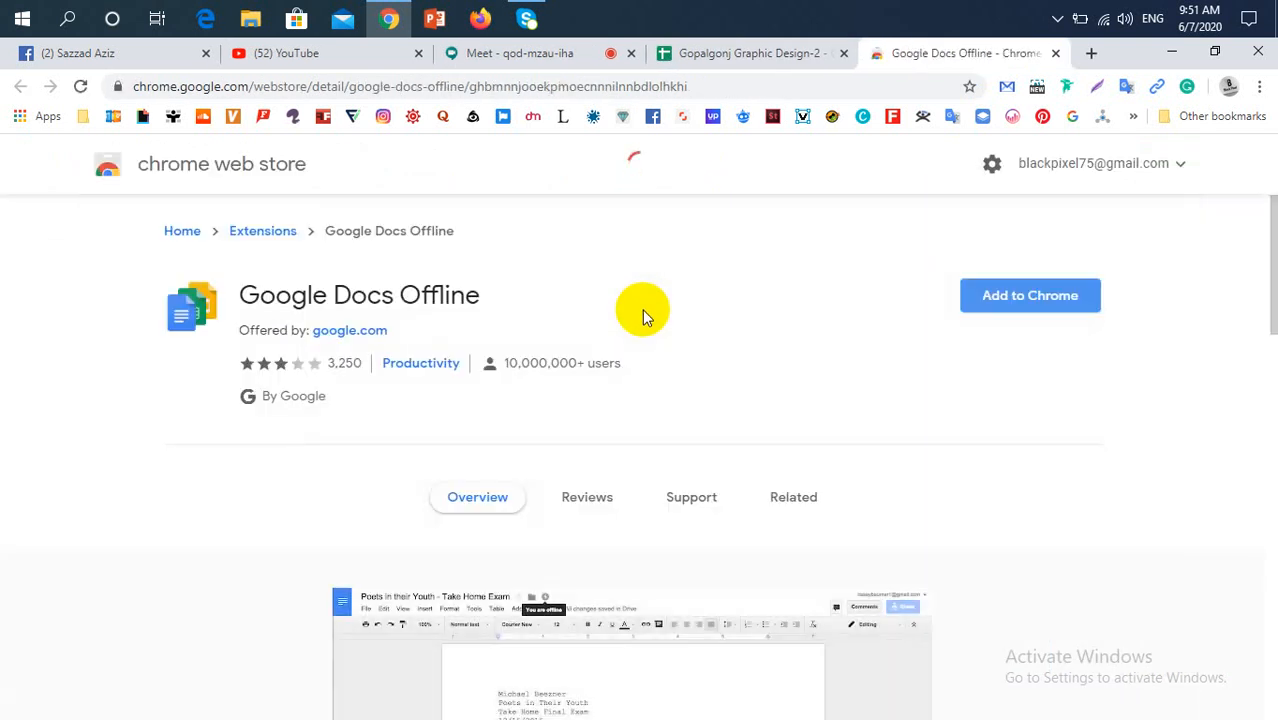
{"action": "left_click", "coordinate": [1003, 305]}
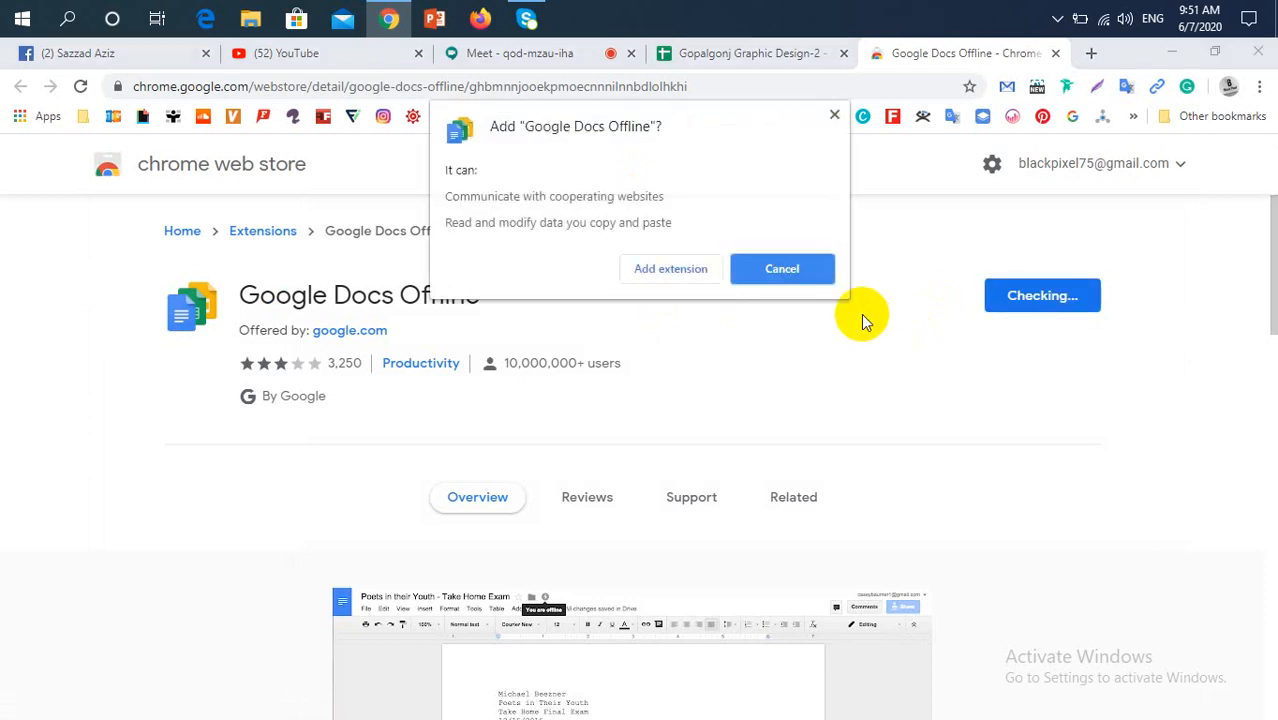
{"action": "left_click", "coordinate": [690, 270]}
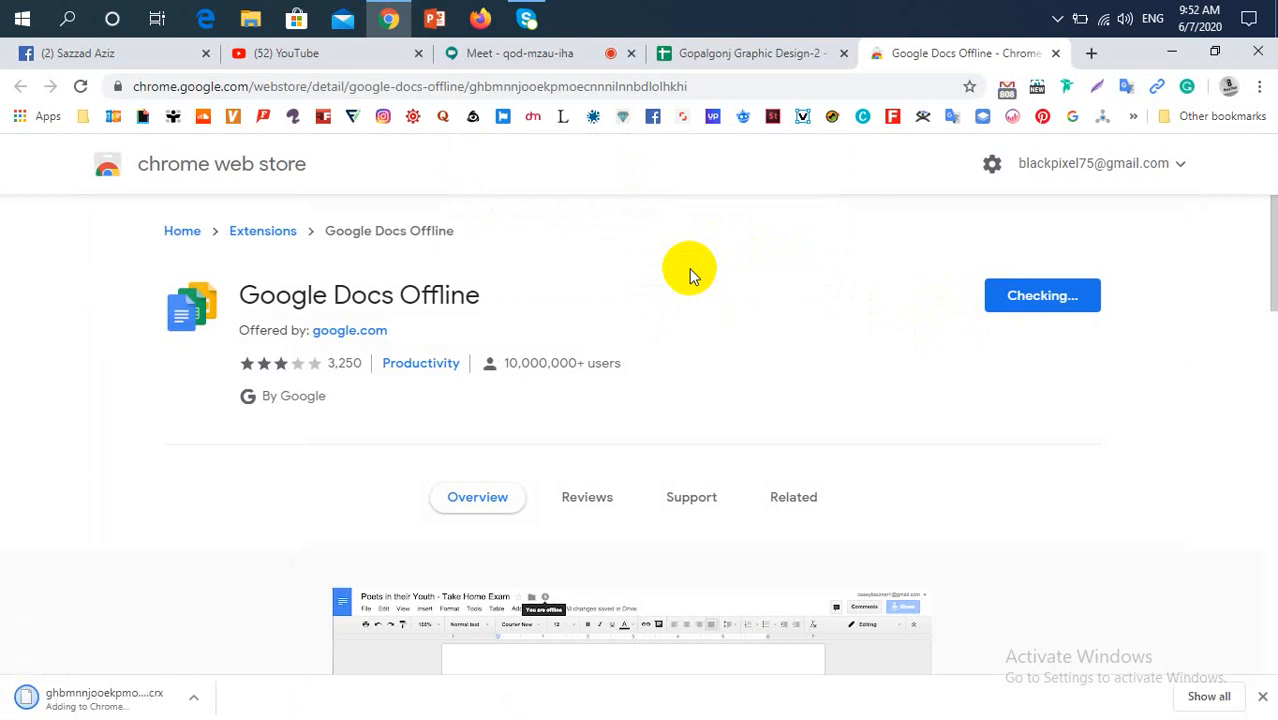
{"action": "scroll", "coordinate": [836, 446], "scroll_direction": "down", "scroll_amount": 5}
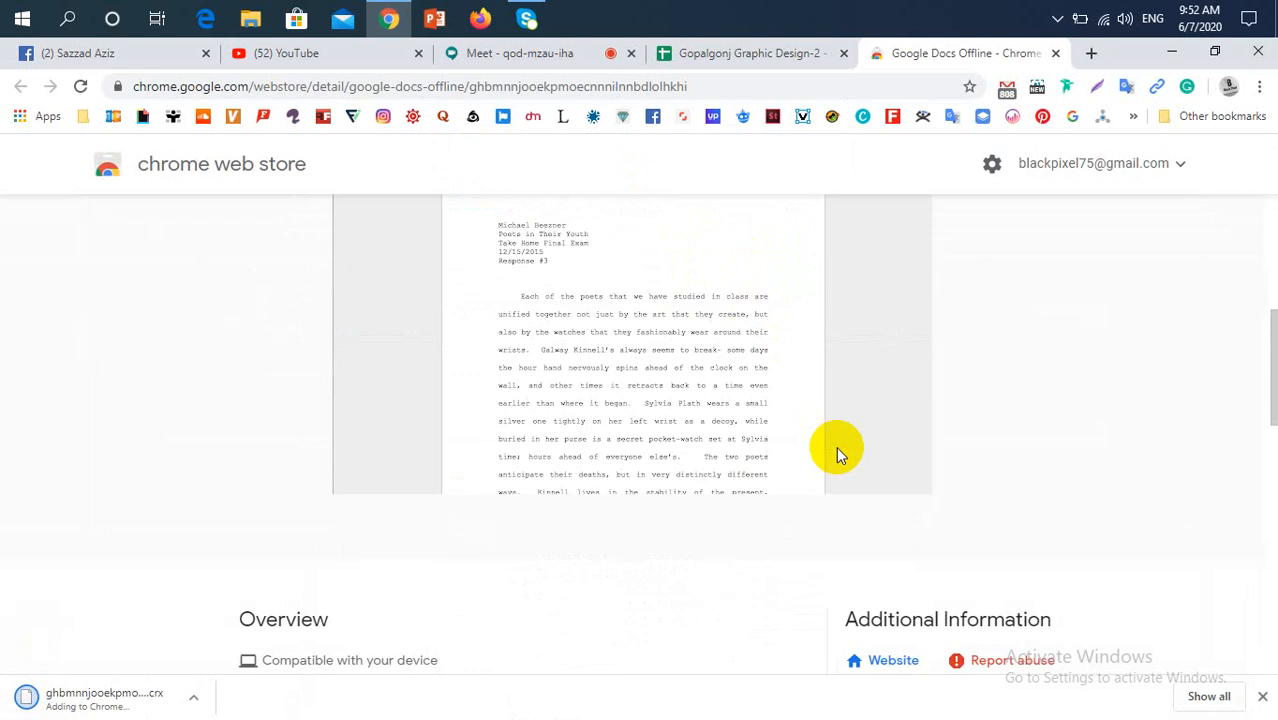
{"action": "scroll", "coordinate": [836, 446], "scroll_direction": "up", "scroll_amount": 2}
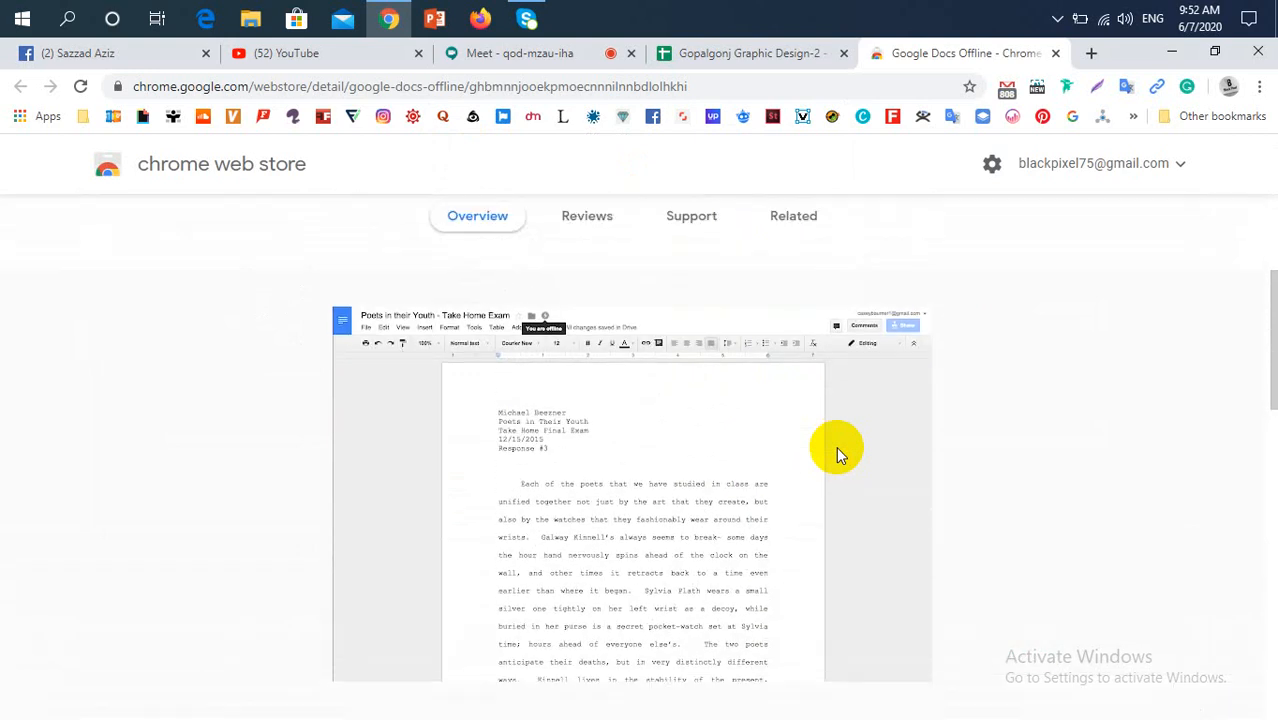
{"action": "scroll", "coordinate": [836, 446], "scroll_direction": "up", "scroll_amount": 3}
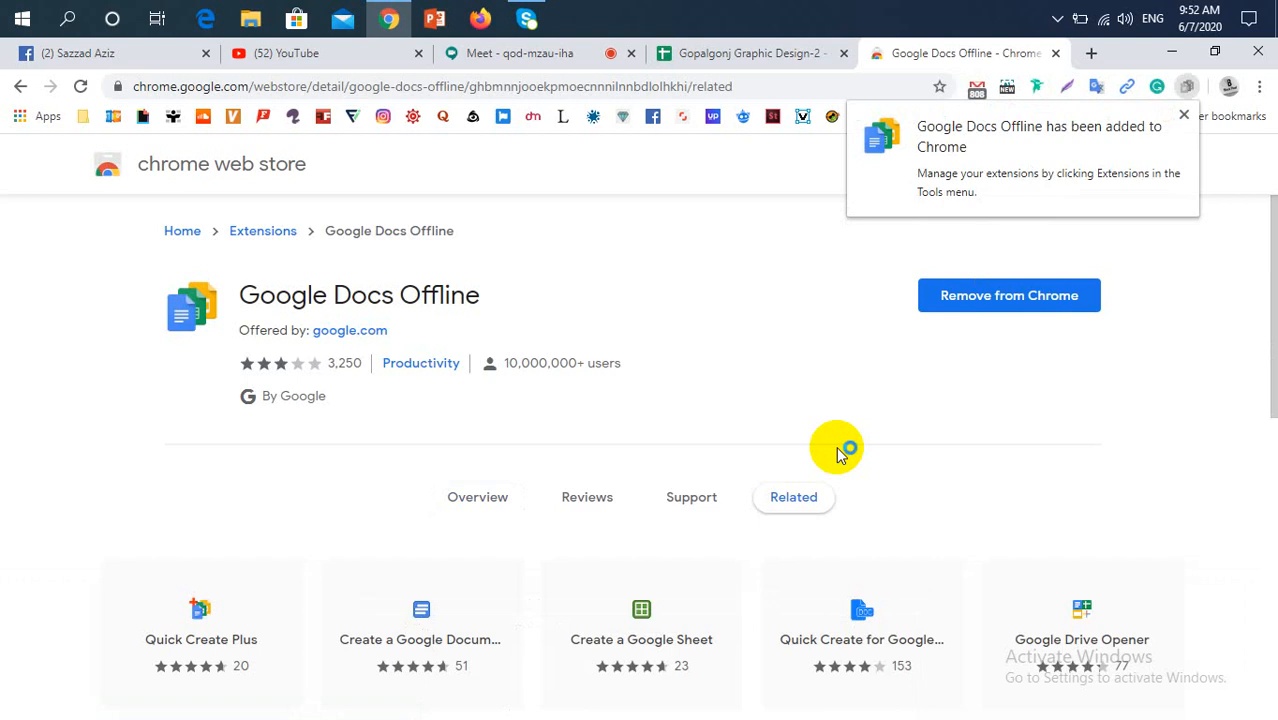
{"action": "left_click", "coordinate": [1185, 118]}
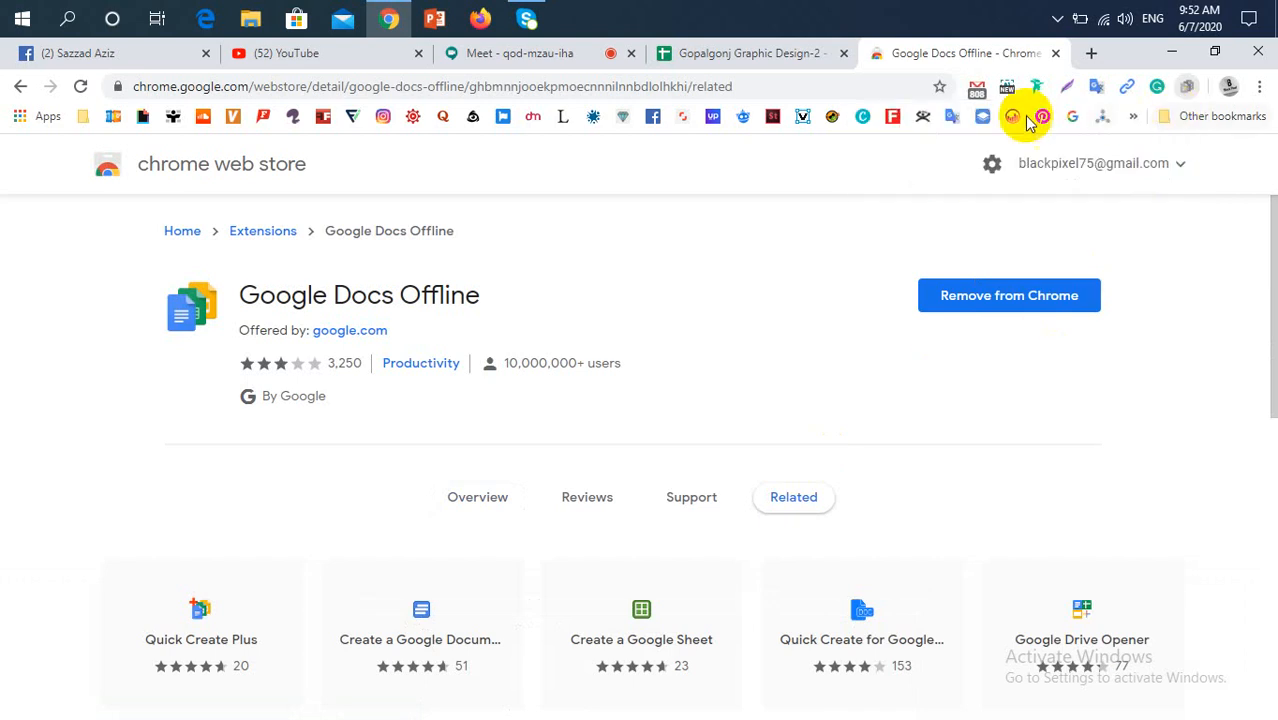
{"action": "left_click", "coordinate": [714, 55]}
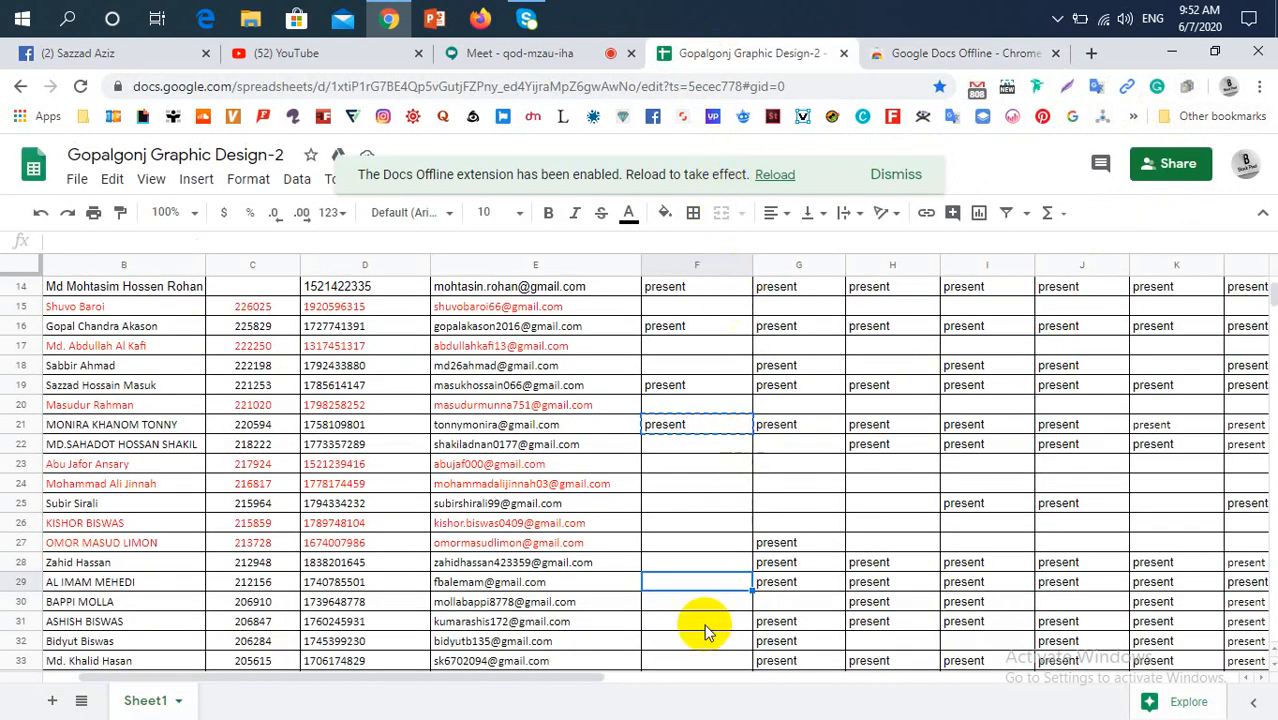
Mark the row 28 and row 29 students "present" for 07/06/20 by pasting the copied entry into F28 and F29
{"action": "left_click", "coordinate": [703, 562]}
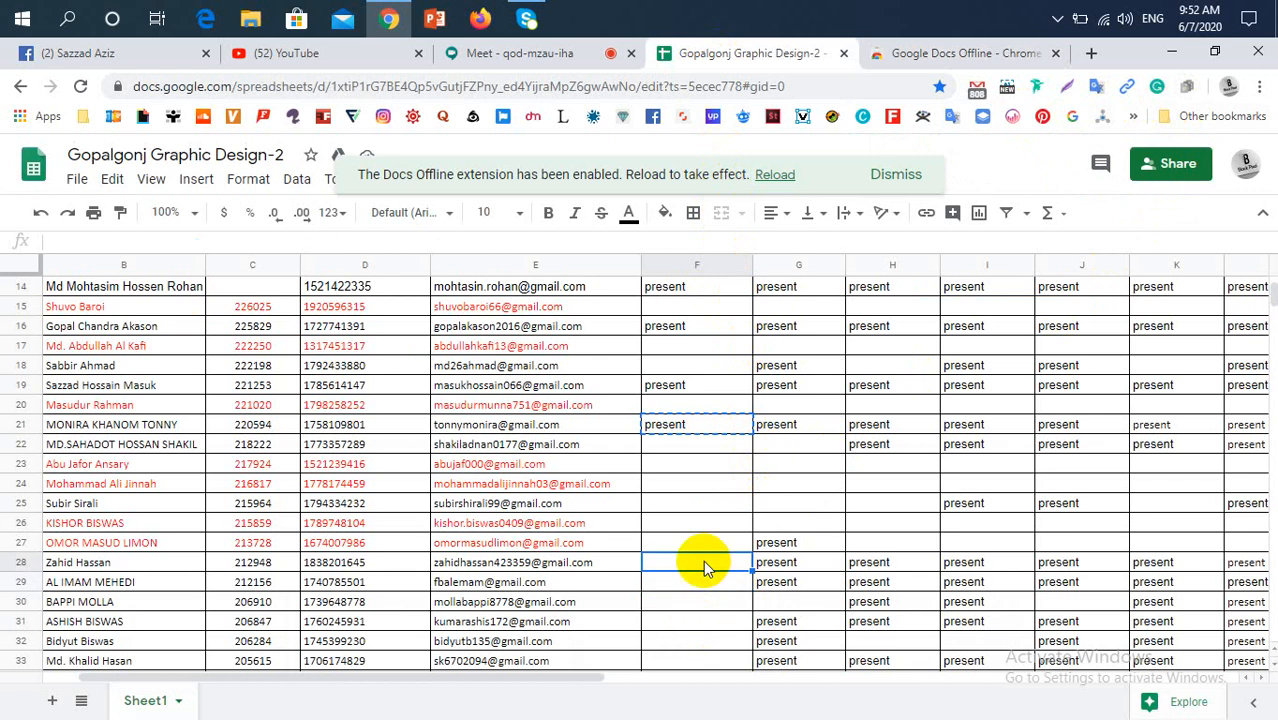
{"action": "key", "text": "ctrl+v"}
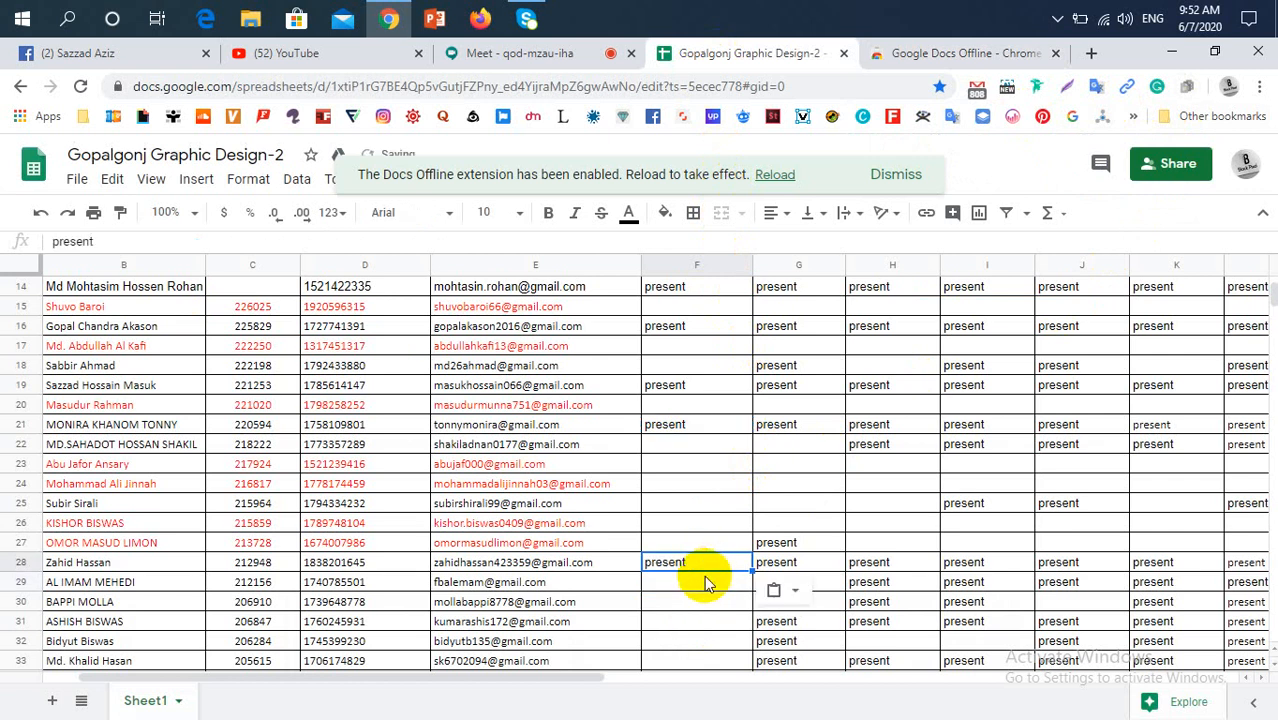
{"action": "left_click", "coordinate": [701, 584]}
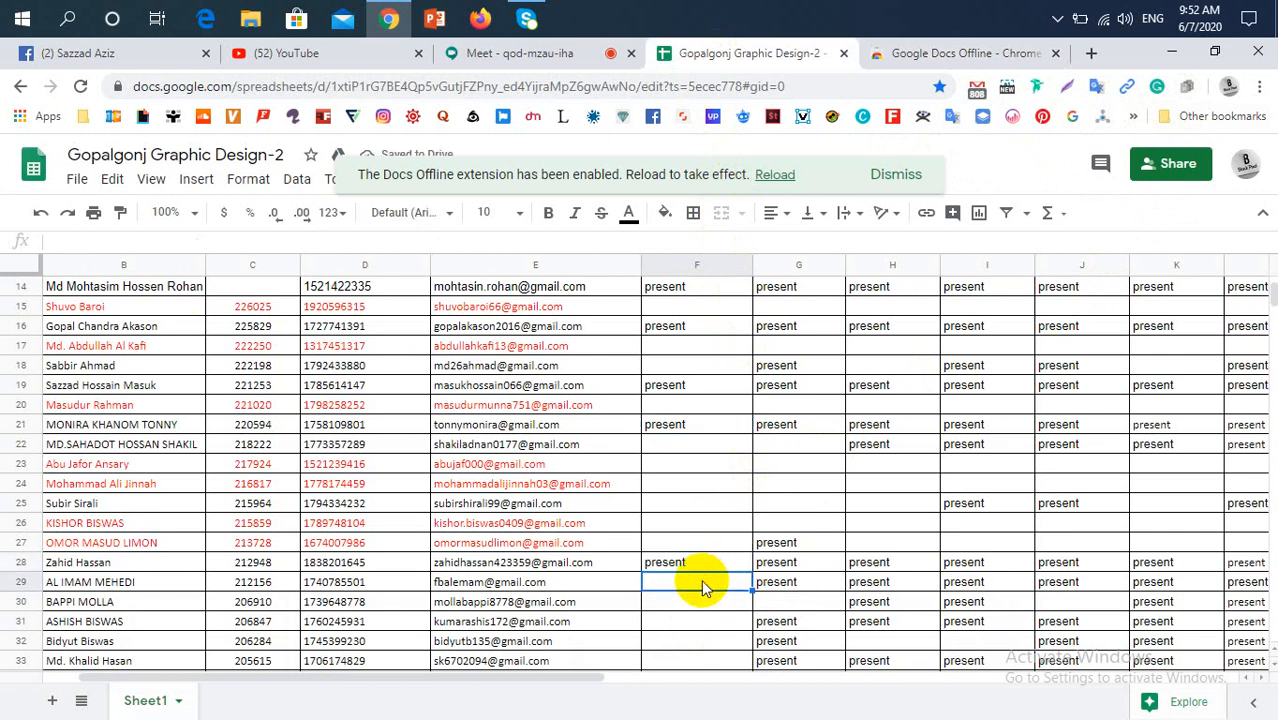
{"action": "key", "text": "ctrl+v"}
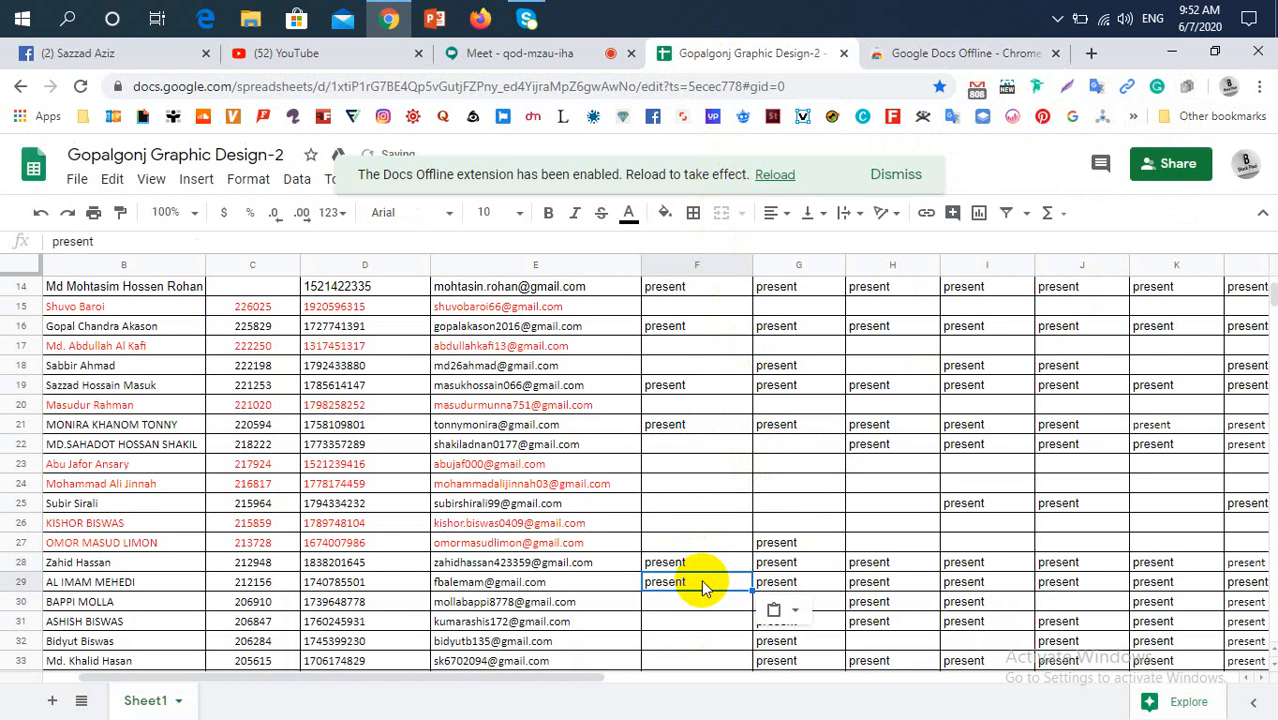
Check the Google Meet participants and paste "present" into F30 and F31 for the row 30 and row 31 students
{"action": "left_click", "coordinate": [533, 60]}
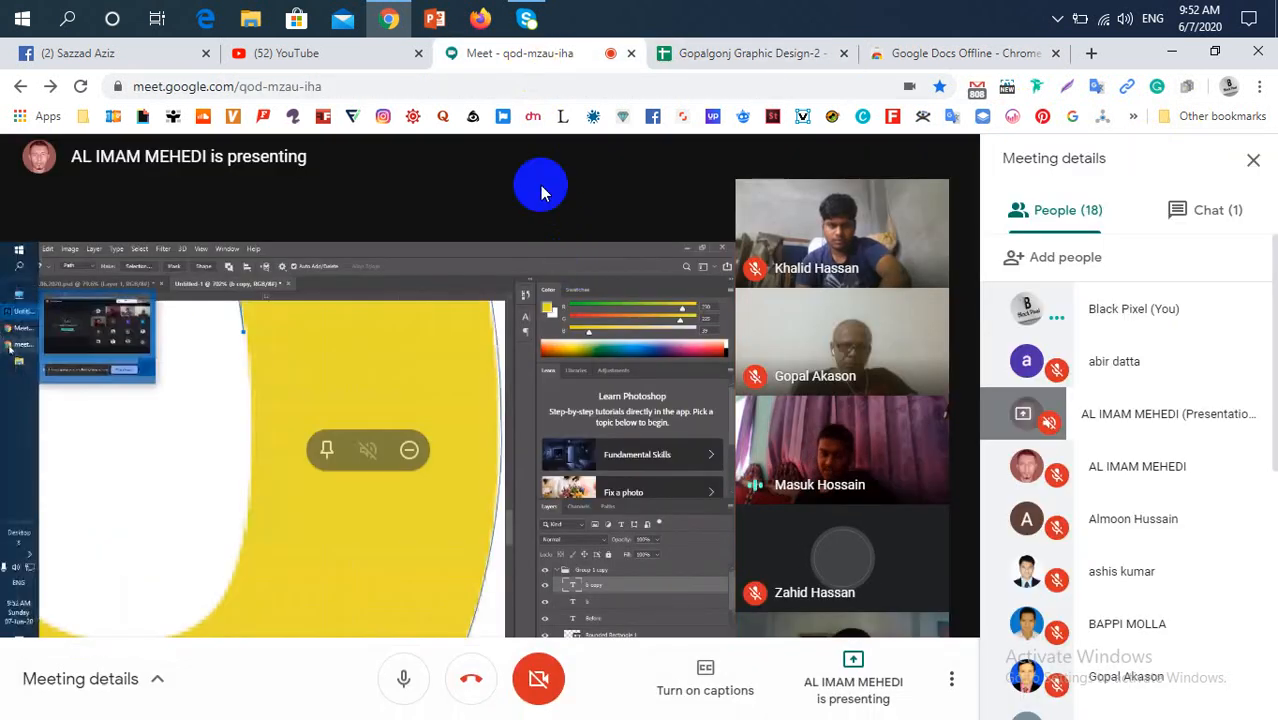
{"action": "left_click", "coordinate": [672, 60]}
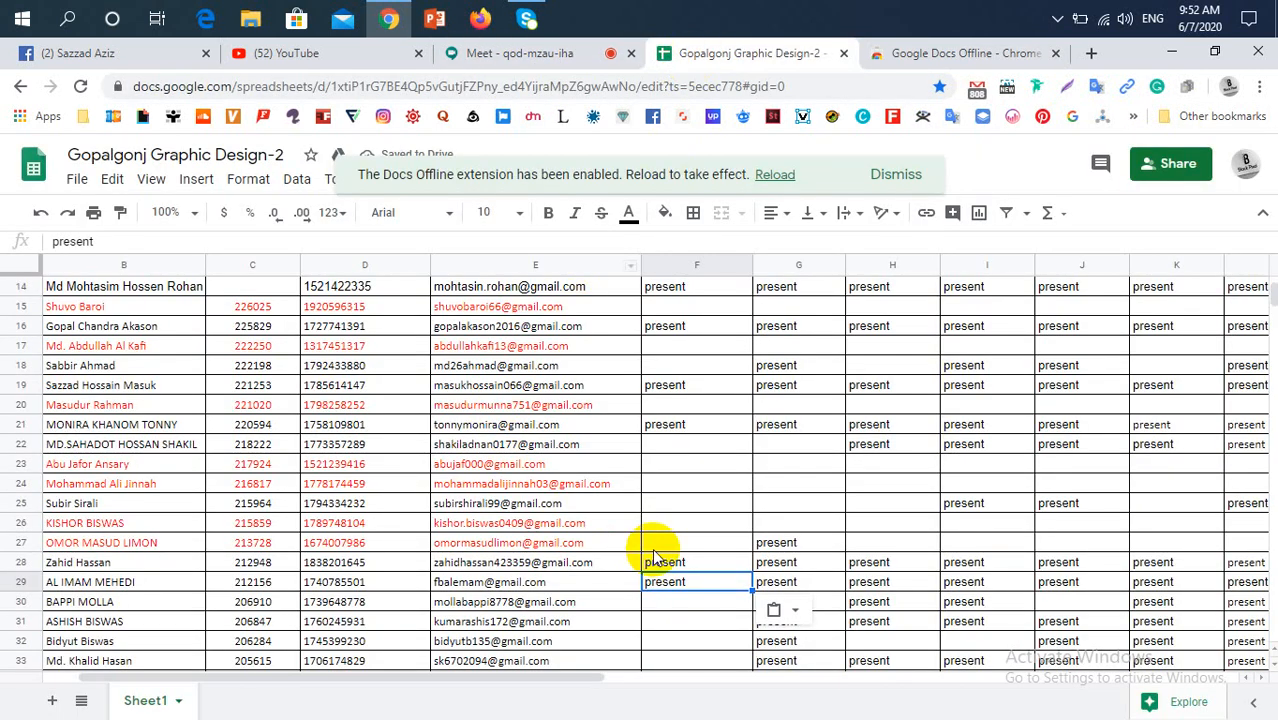
{"action": "left_click", "coordinate": [677, 612]}
{"action": "scroll", "coordinate": [685, 600], "scroll_direction": "down", "scroll_amount": 1}
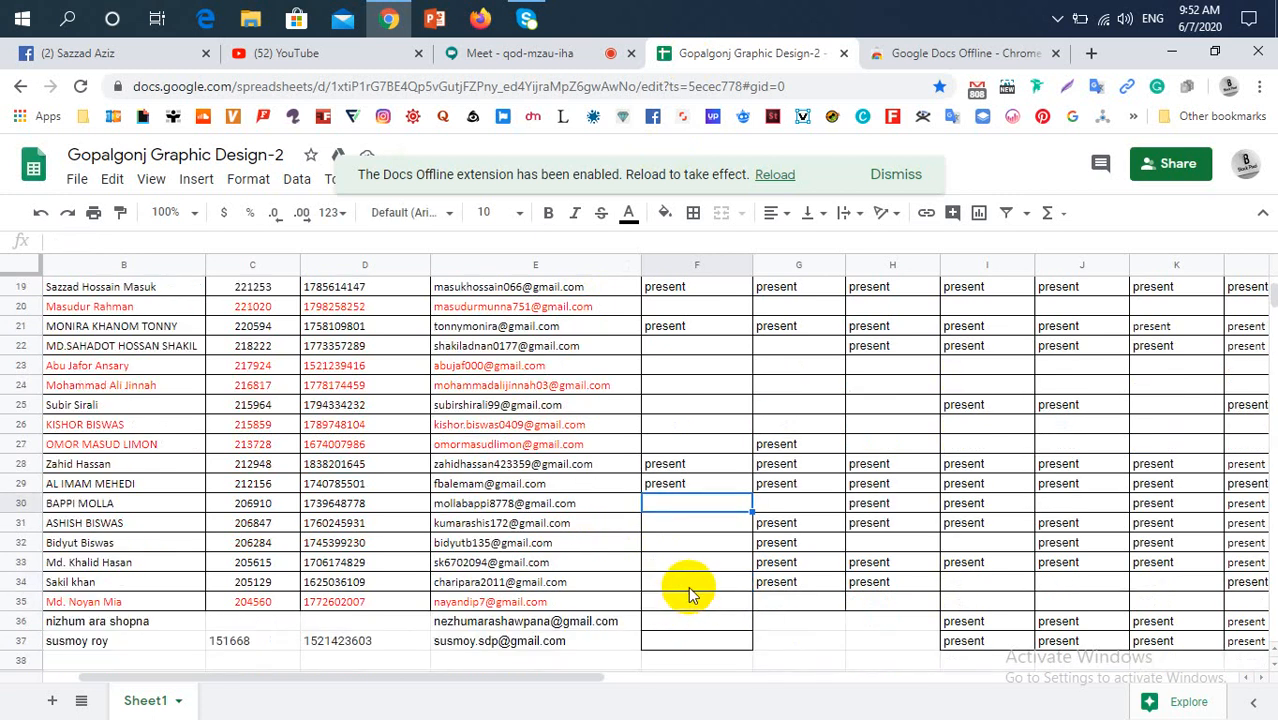
{"action": "key", "text": "ctrl+v"}
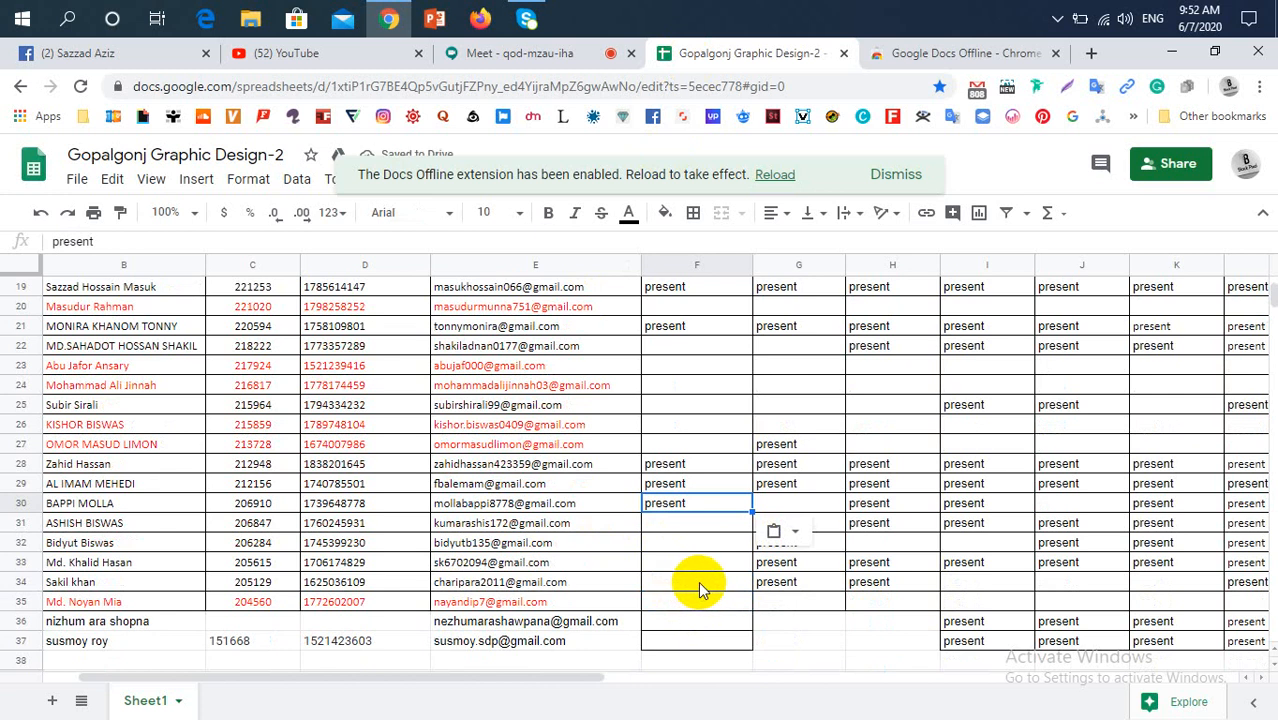
{"action": "left_click", "coordinate": [693, 522]}
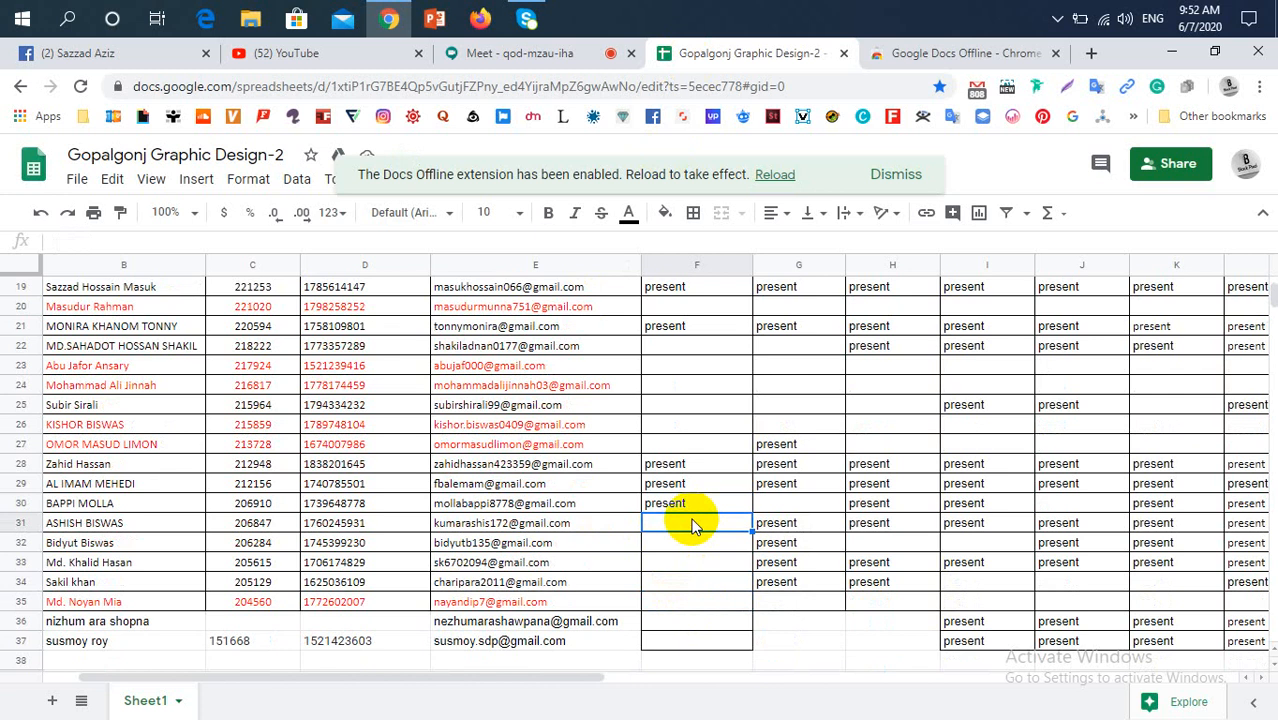
{"action": "key", "text": "ctrl+v"}
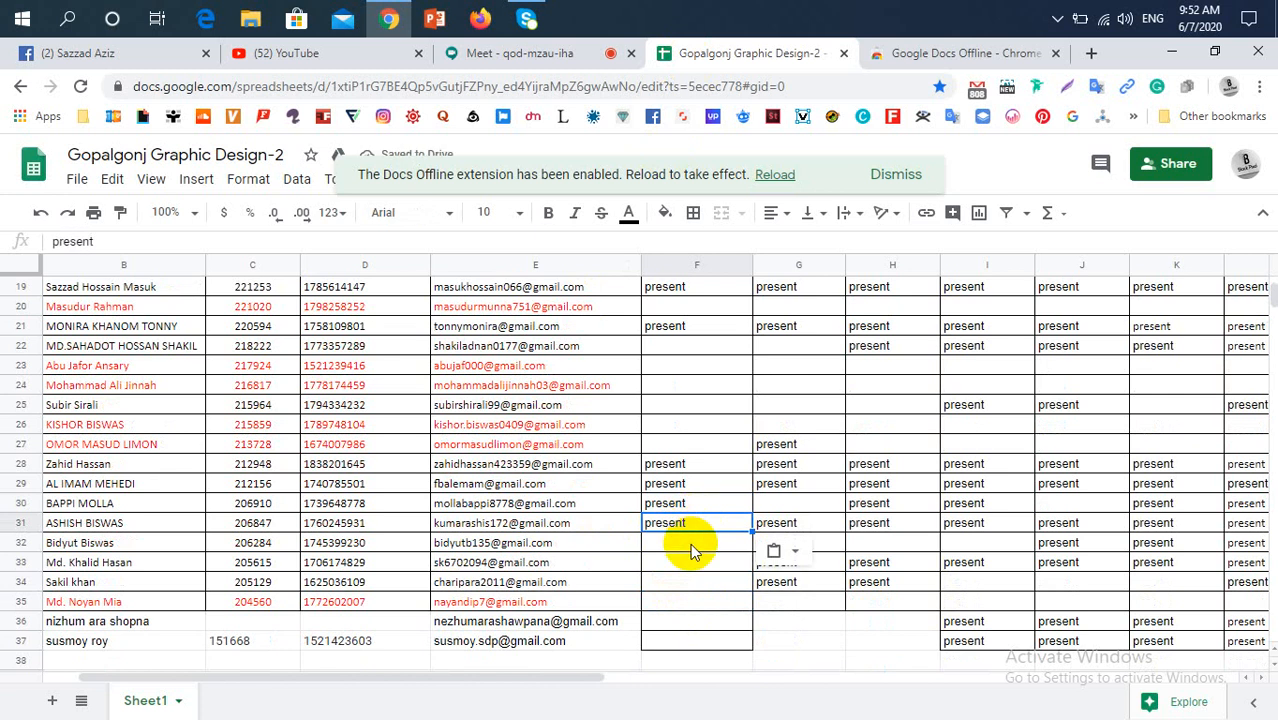
Look for the row 32 student in the Google Meet participant list, and mark the row 33 student "present" in F33
{"action": "left_click", "coordinate": [689, 544]}
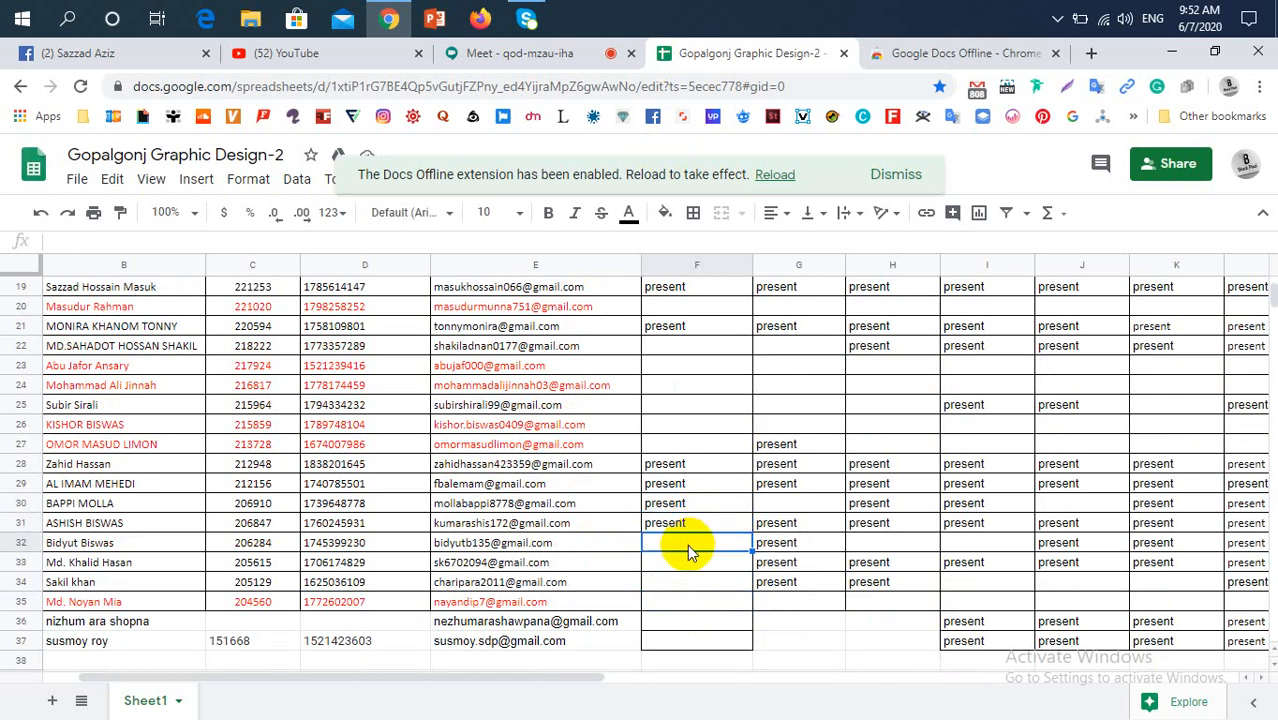
{"action": "left_click", "coordinate": [565, 56]}
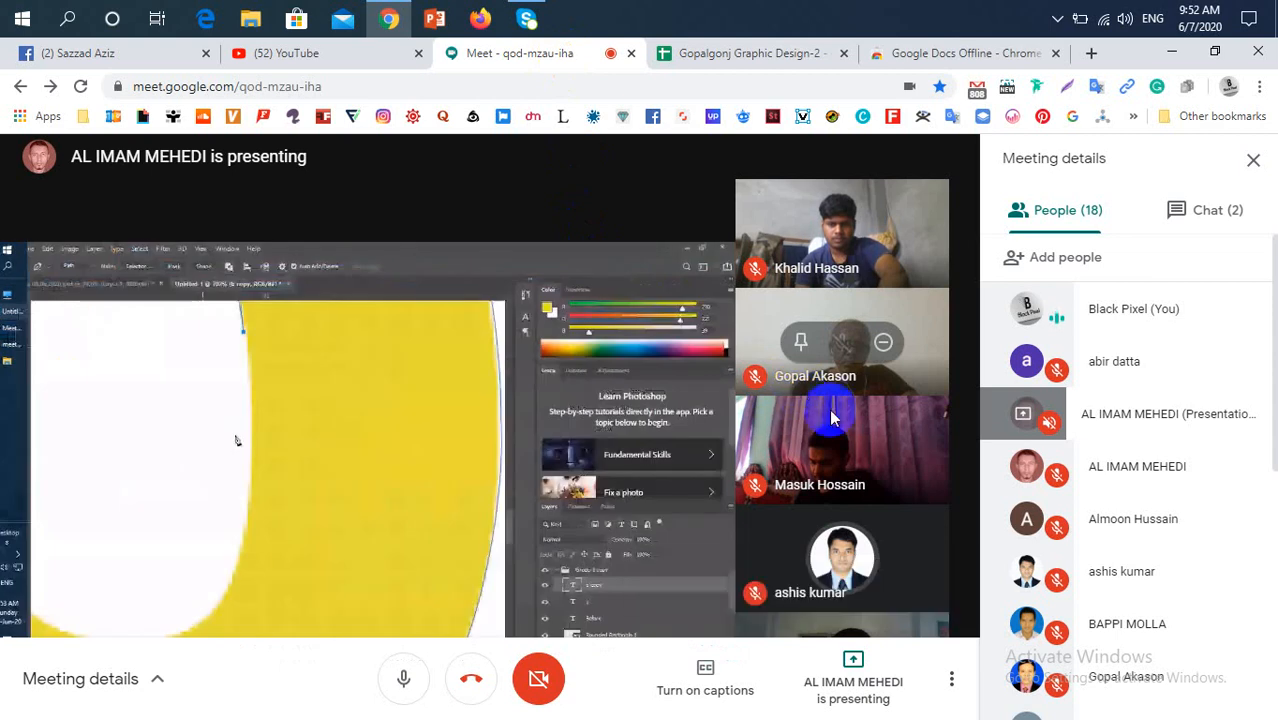
{"action": "scroll", "coordinate": [1190, 575], "scroll_direction": "down", "scroll_amount": 3}
{"action": "scroll", "coordinate": [1190, 580], "scroll_direction": "down", "scroll_amount": 3}
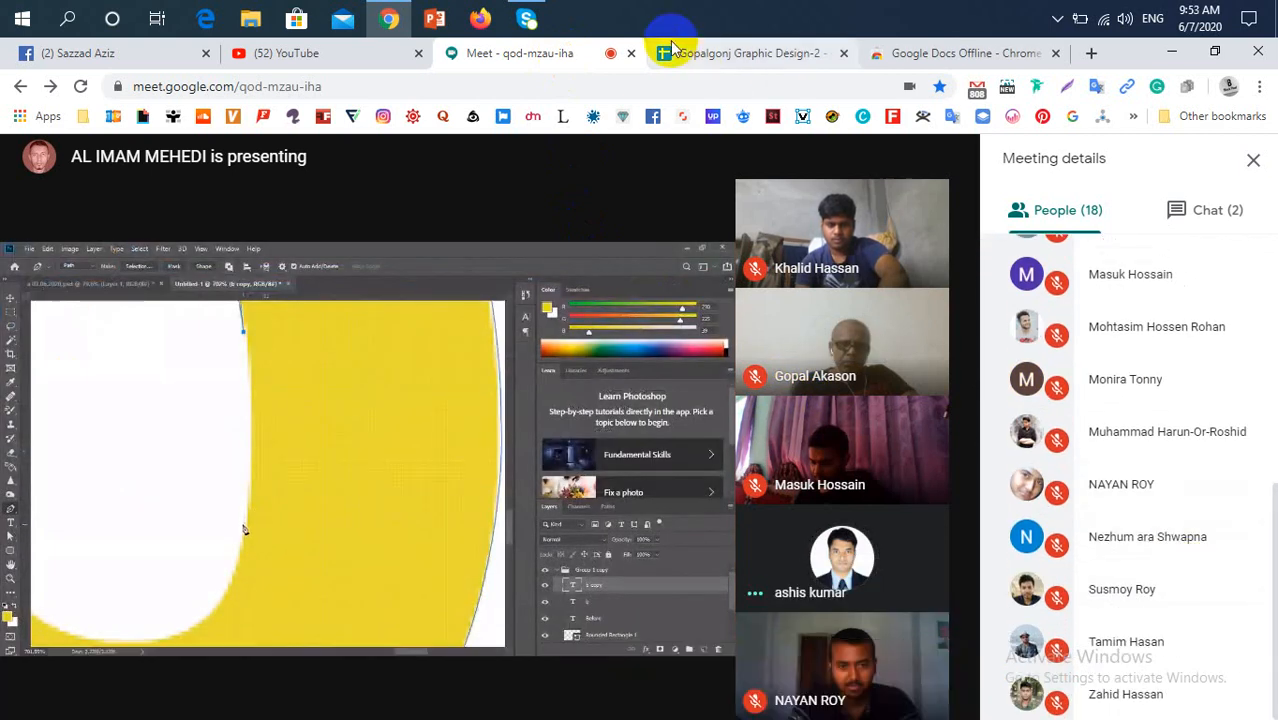
{"action": "left_click", "coordinate": [727, 59]}
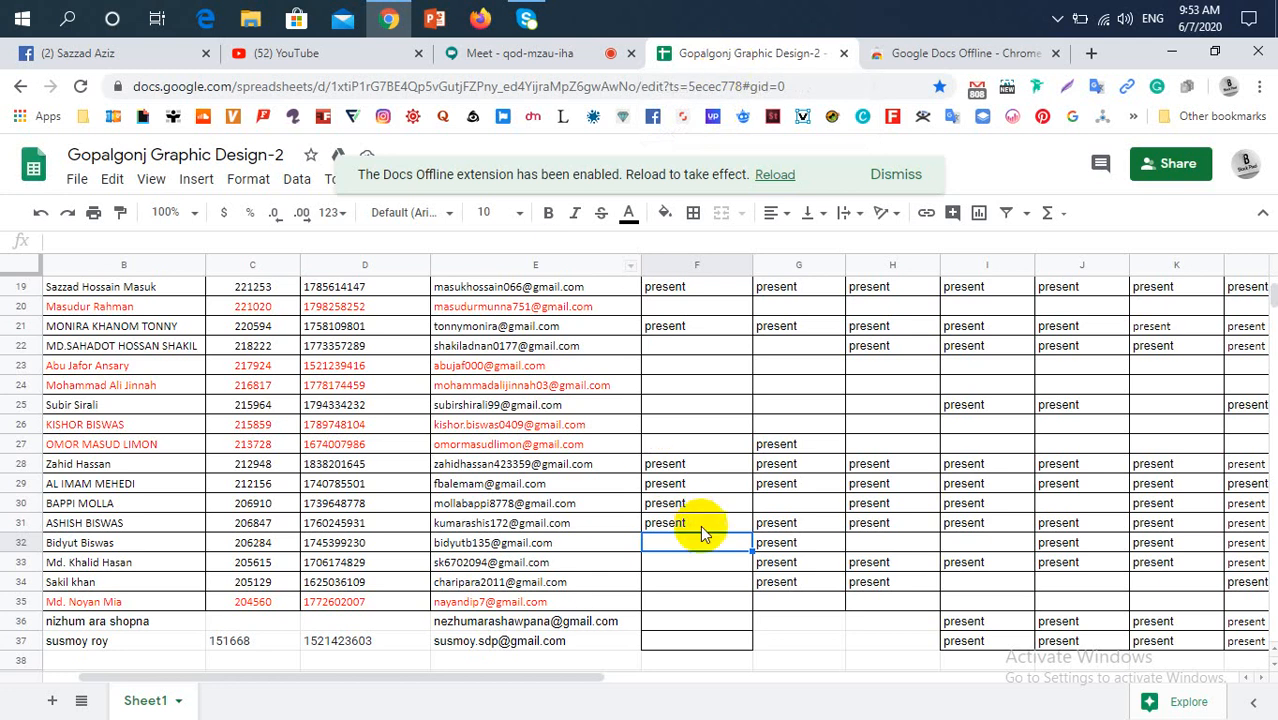
{"action": "left_click", "coordinate": [702, 562]}
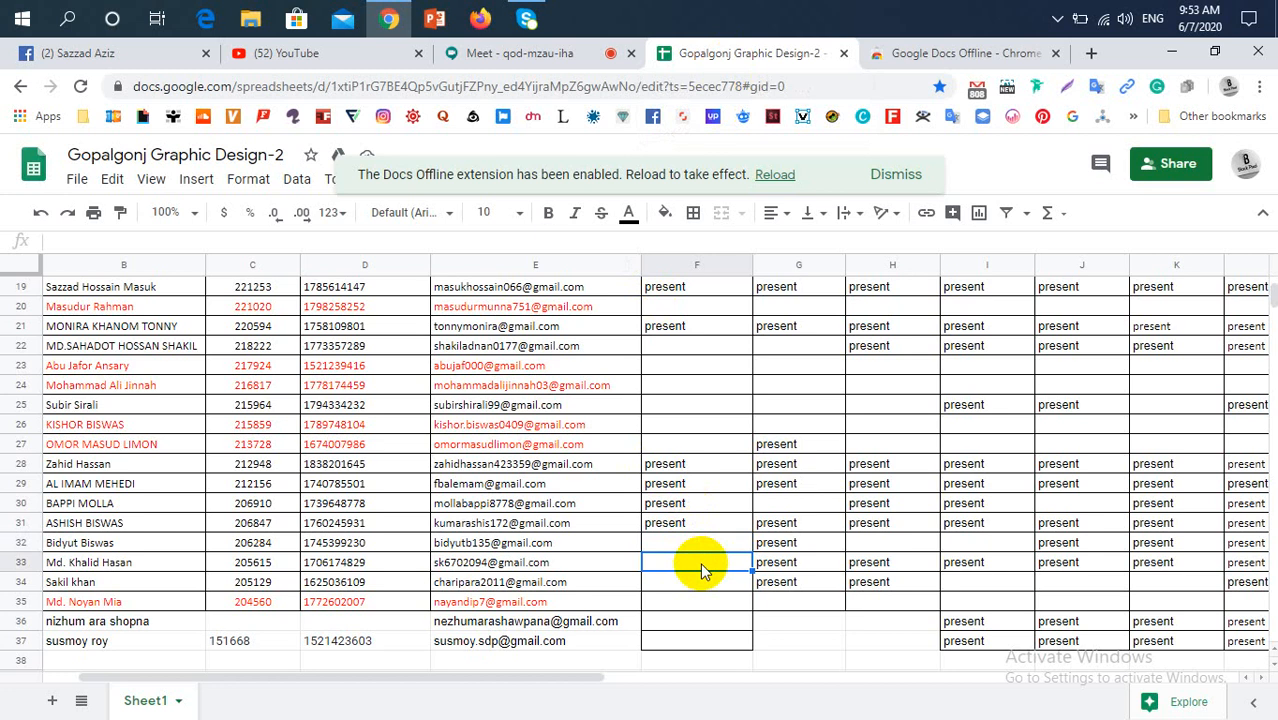
{"action": "type", "text": "present"}
Admit the waiting student to the Google Meet call and return to the attendance sheet
{"action": "left_click", "coordinate": [495, 57]}
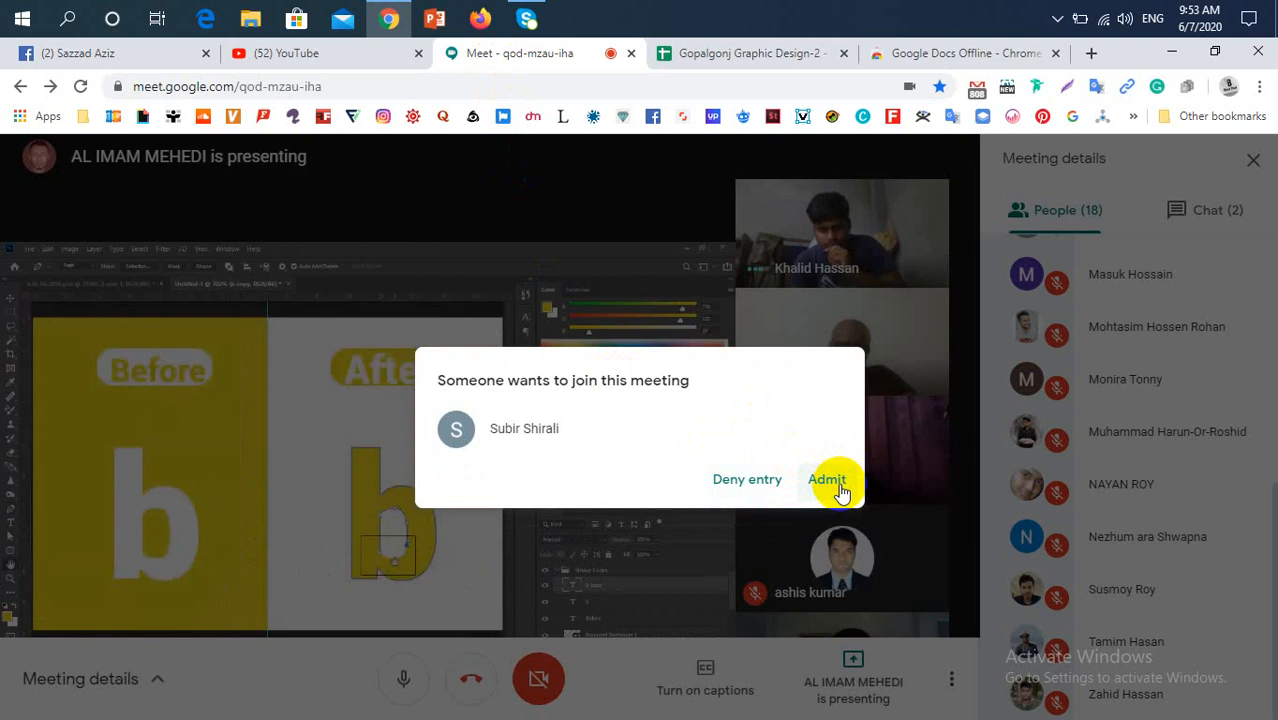
{"action": "left_click", "coordinate": [827, 480]}
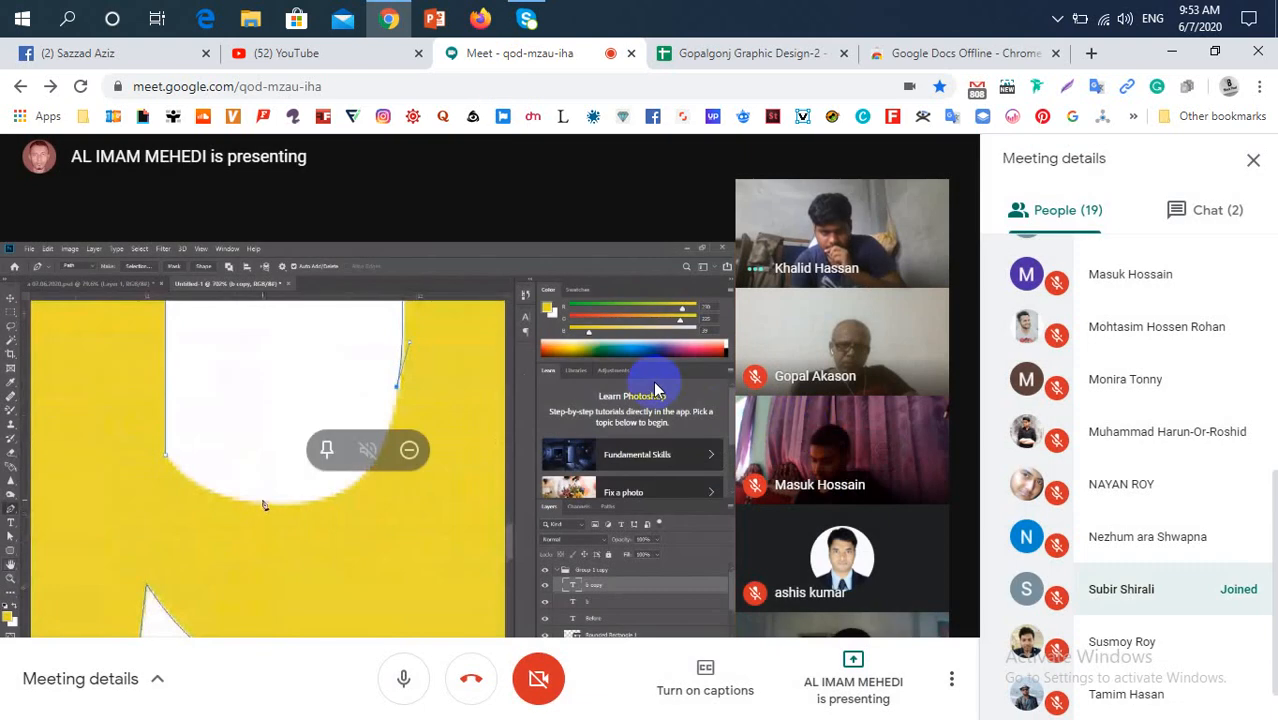
{"action": "left_click", "coordinate": [737, 55]}
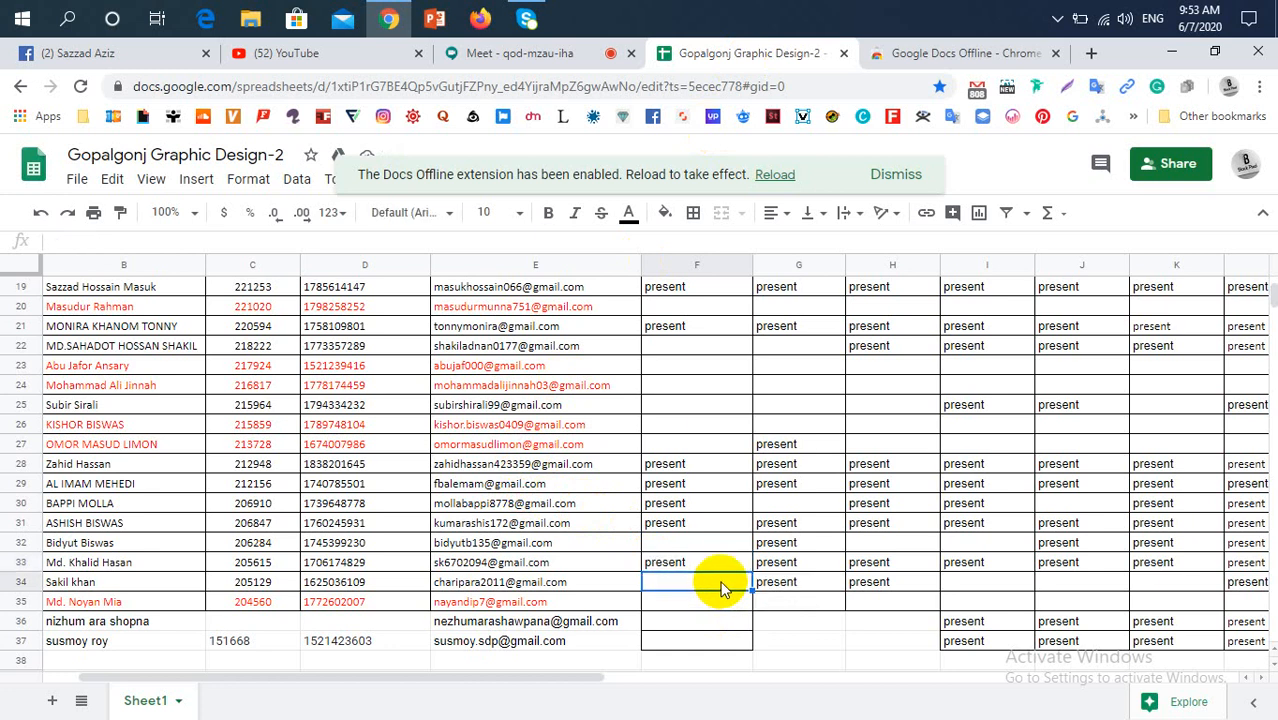
Mark the row 36 and row 37 students "present" for 07/06/20 by pasting the copied entry into F36 and F37
{"action": "mouse_move", "coordinate": [571, 679]}
{"action": "left_mouse_down"}
{"action": "mouse_move", "coordinate": [693, 680]}
{"action": "mouse_move", "coordinate": [579, 690]}
{"action": "left_mouse_up"}
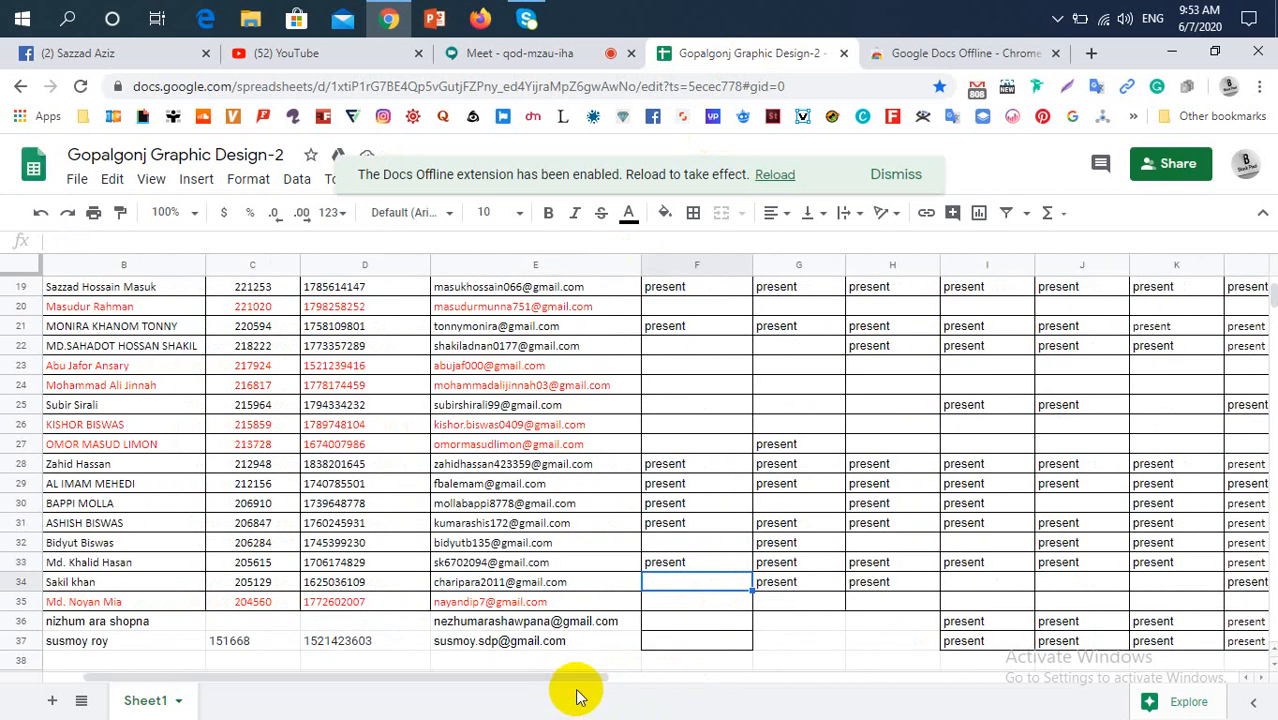
{"action": "left_click", "coordinate": [707, 625]}
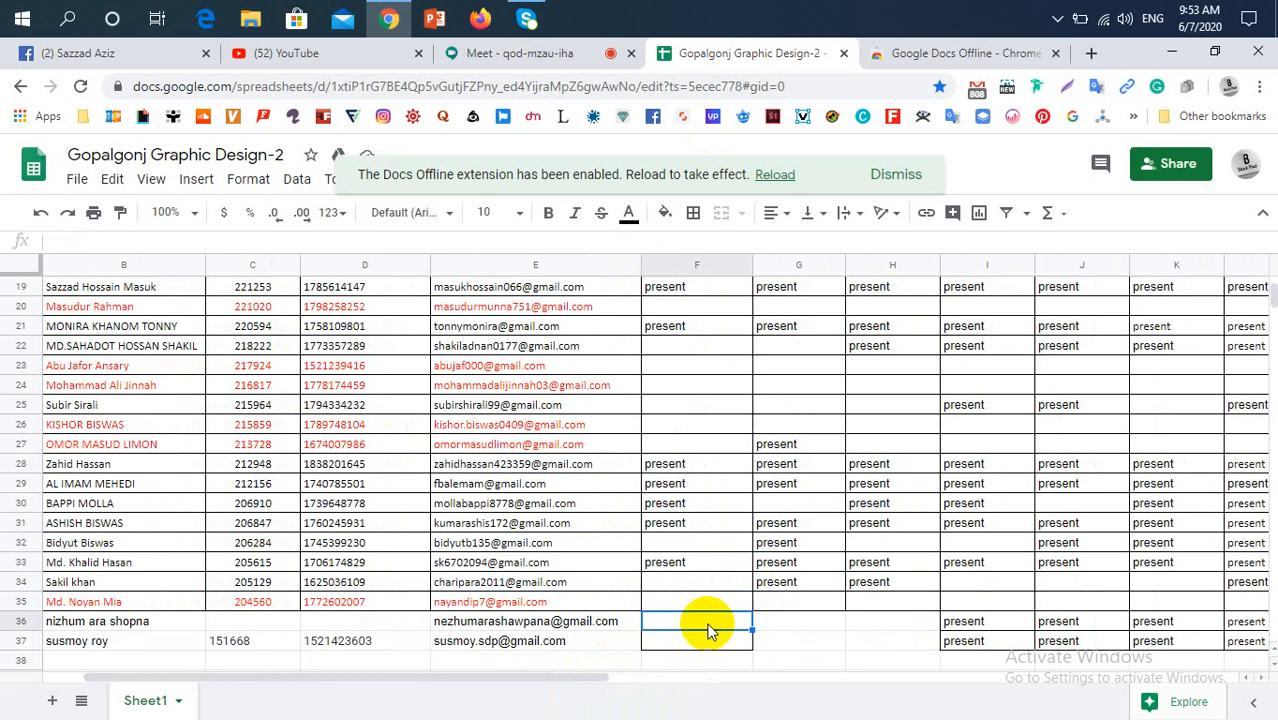
{"action": "type", "text": "present"}
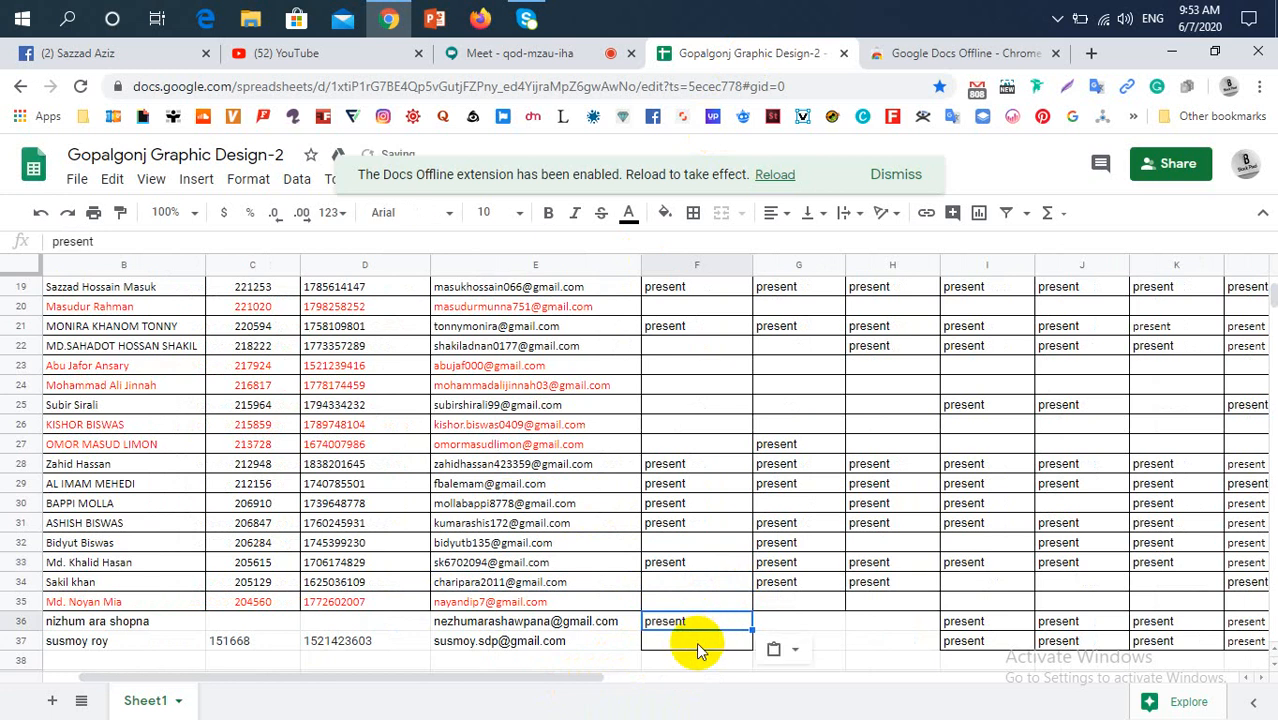
{"action": "left_click", "coordinate": [698, 646]}
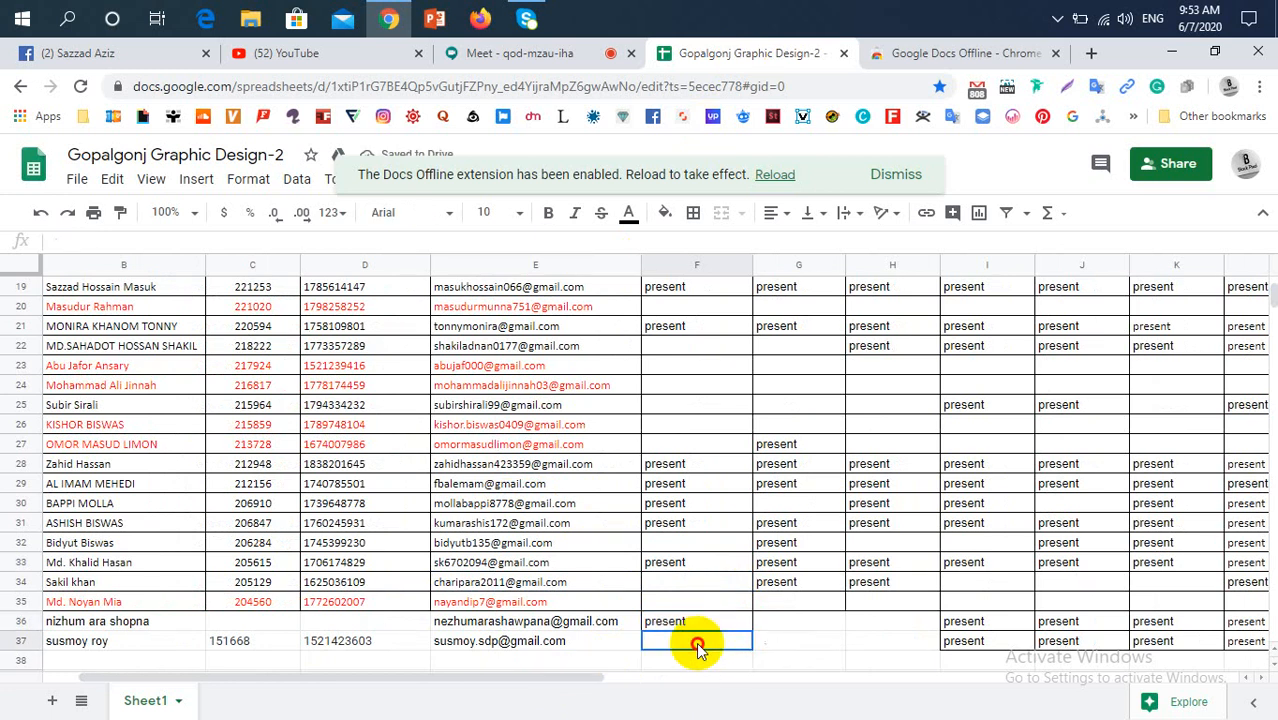
{"action": "type", "text": "present"}
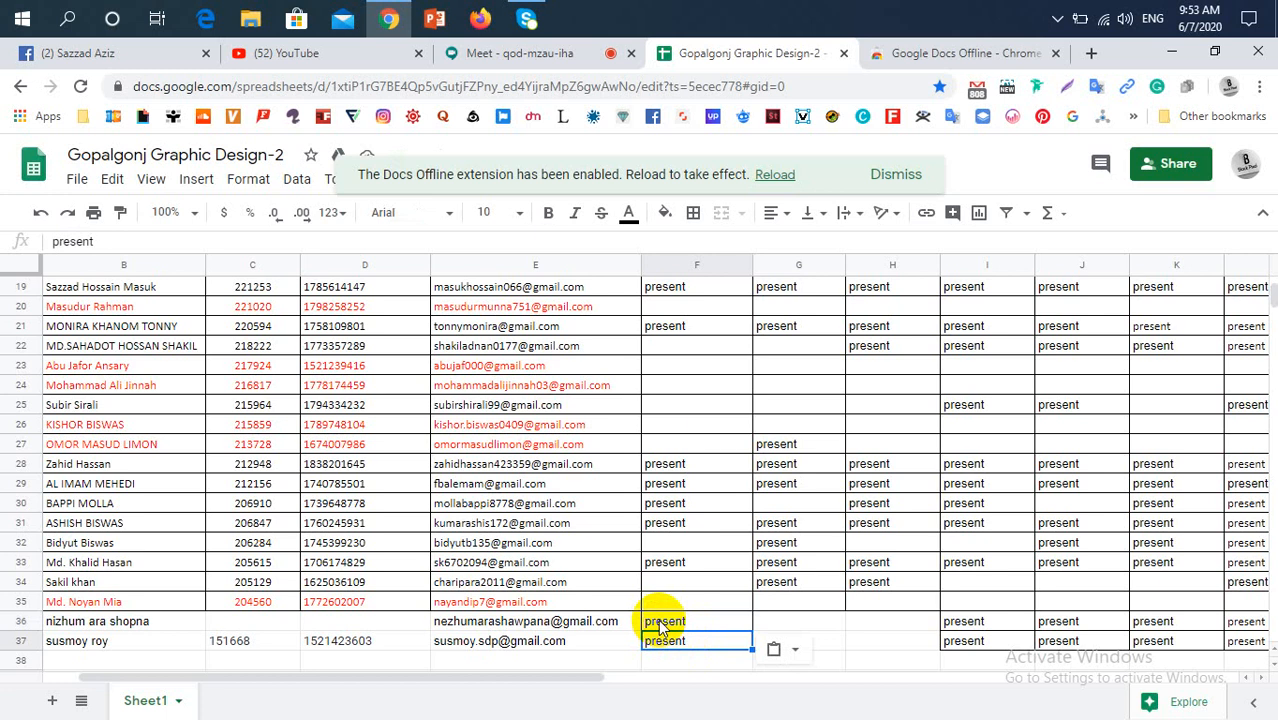
{"action": "scroll", "coordinate": [659, 625], "scroll_direction": "up", "scroll_amount": 3}
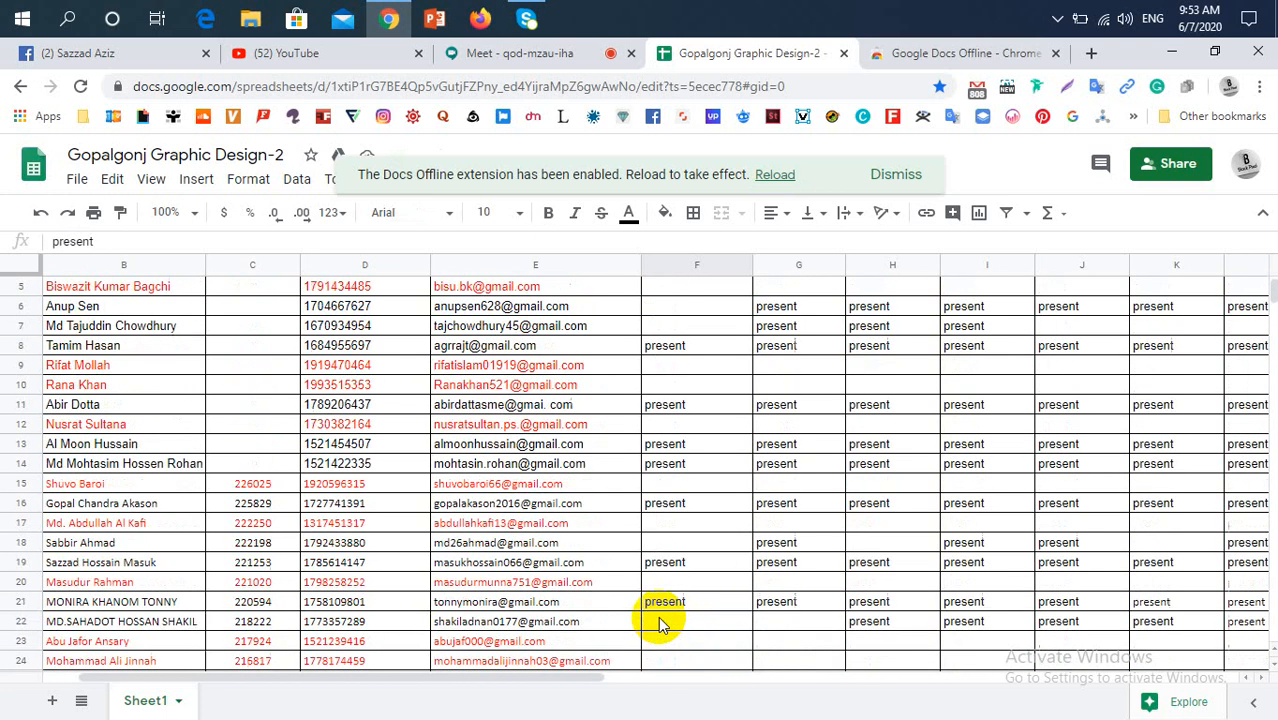
Check the Google Meet participants for the row 25 student and mark them "present" for 07/06/20 in F25
{"action": "scroll", "coordinate": [659, 625], "scroll_direction": "up", "scroll_amount": 1}
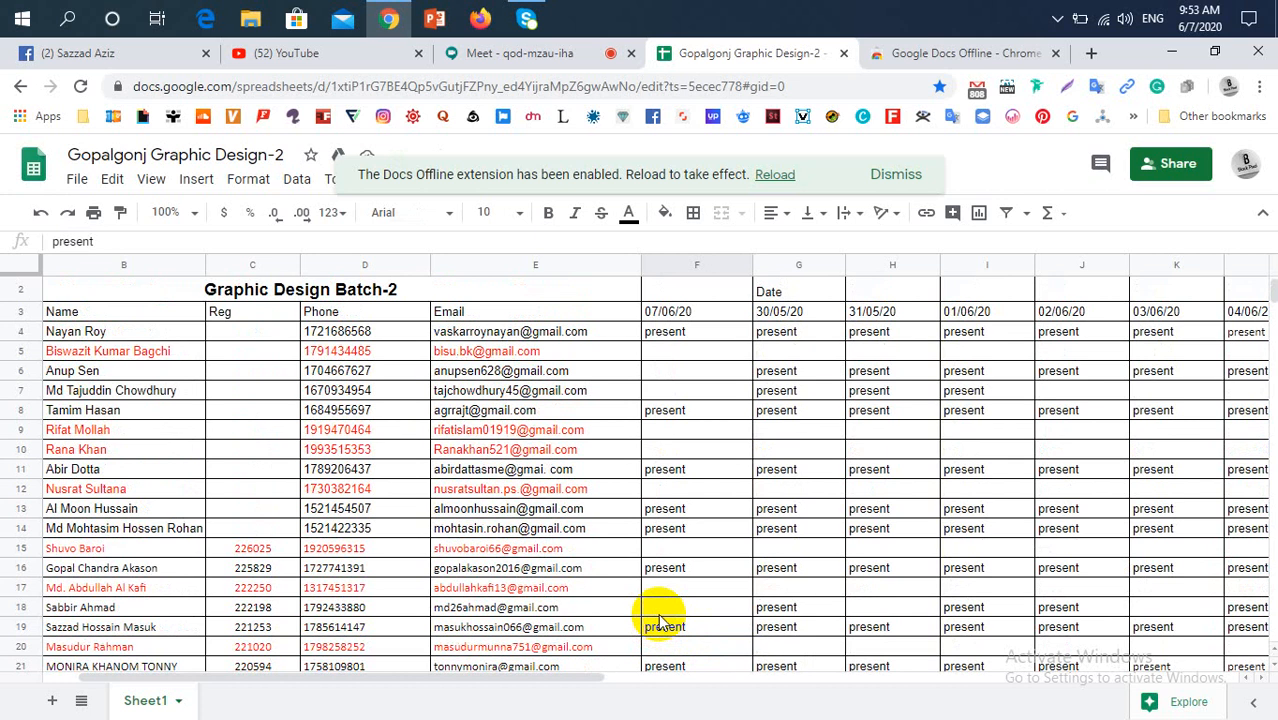
{"action": "scroll", "coordinate": [658, 613], "scroll_direction": "down", "scroll_amount": 2}
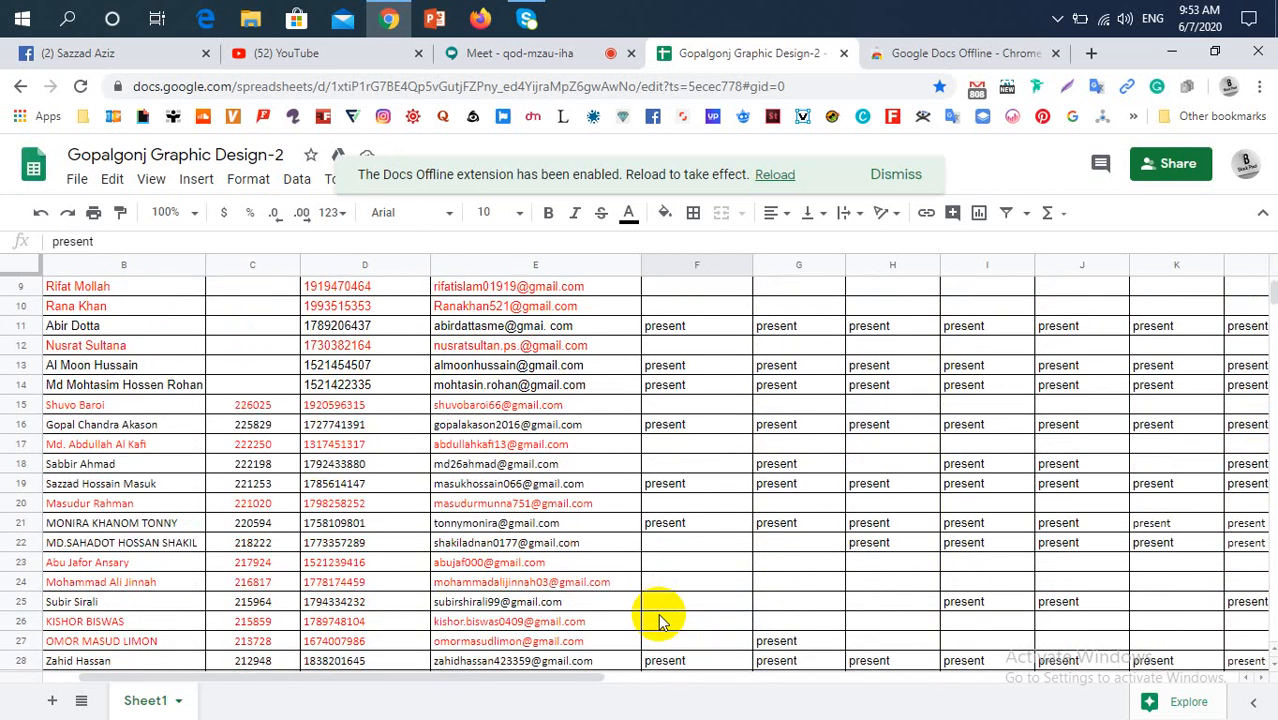
{"action": "left_click", "coordinate": [566, 56]}
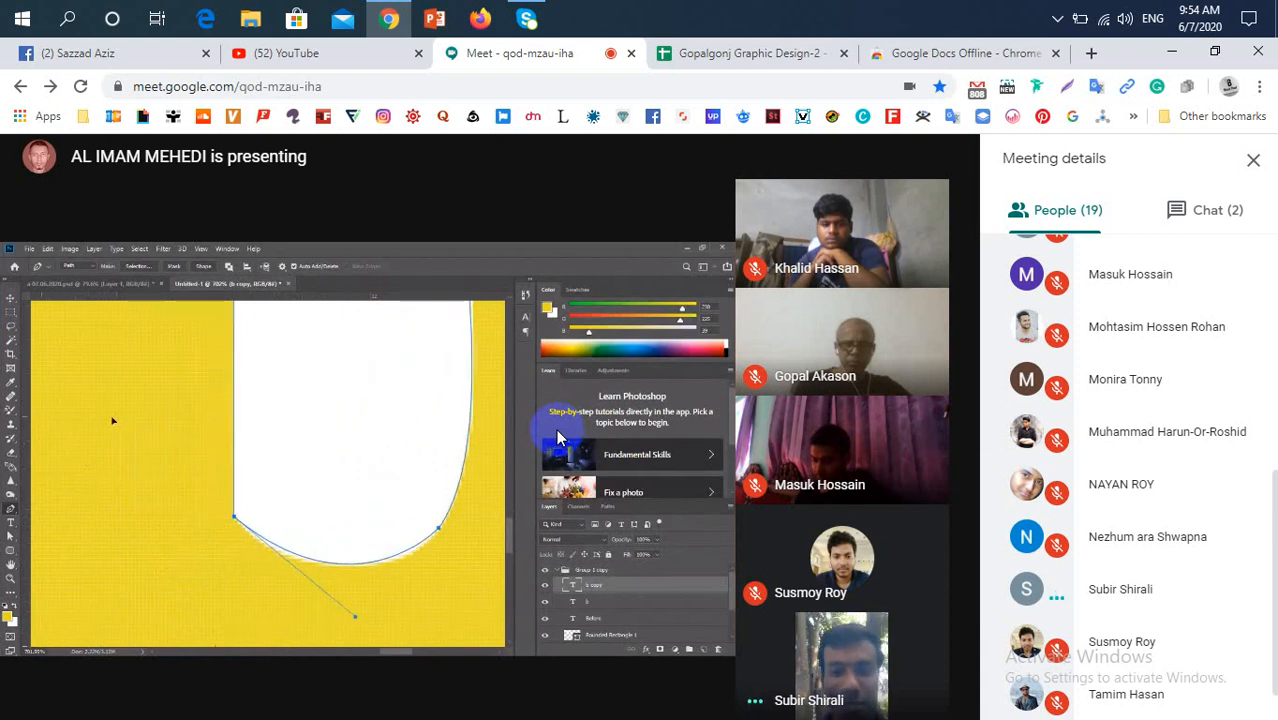
{"action": "left_click", "coordinate": [697, 62]}
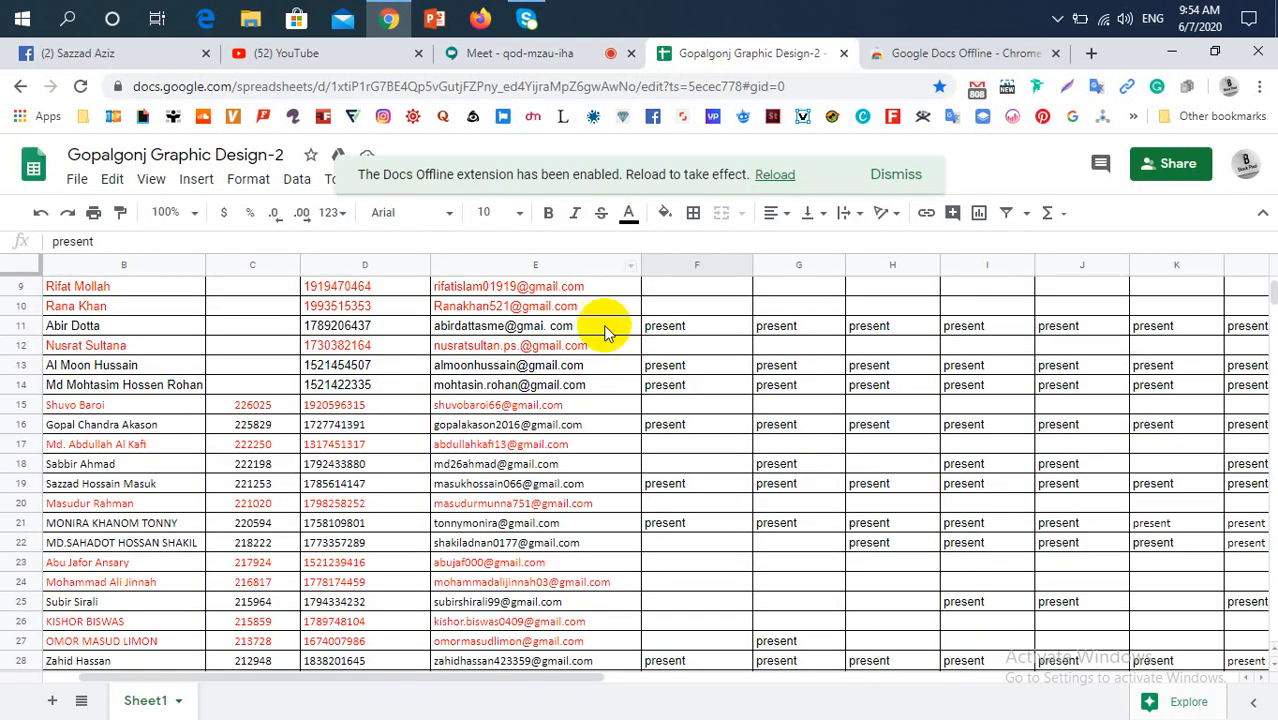
{"action": "left_click", "coordinate": [673, 615]}
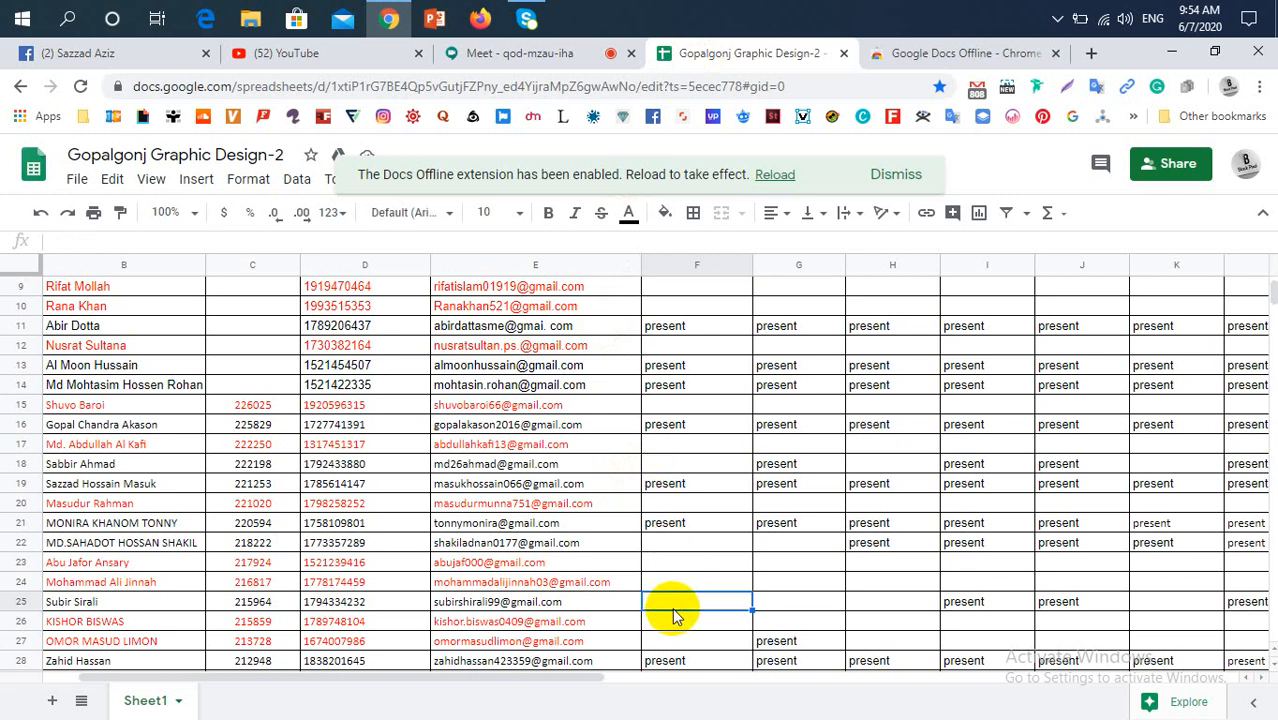
{"action": "type", "text": "present"}
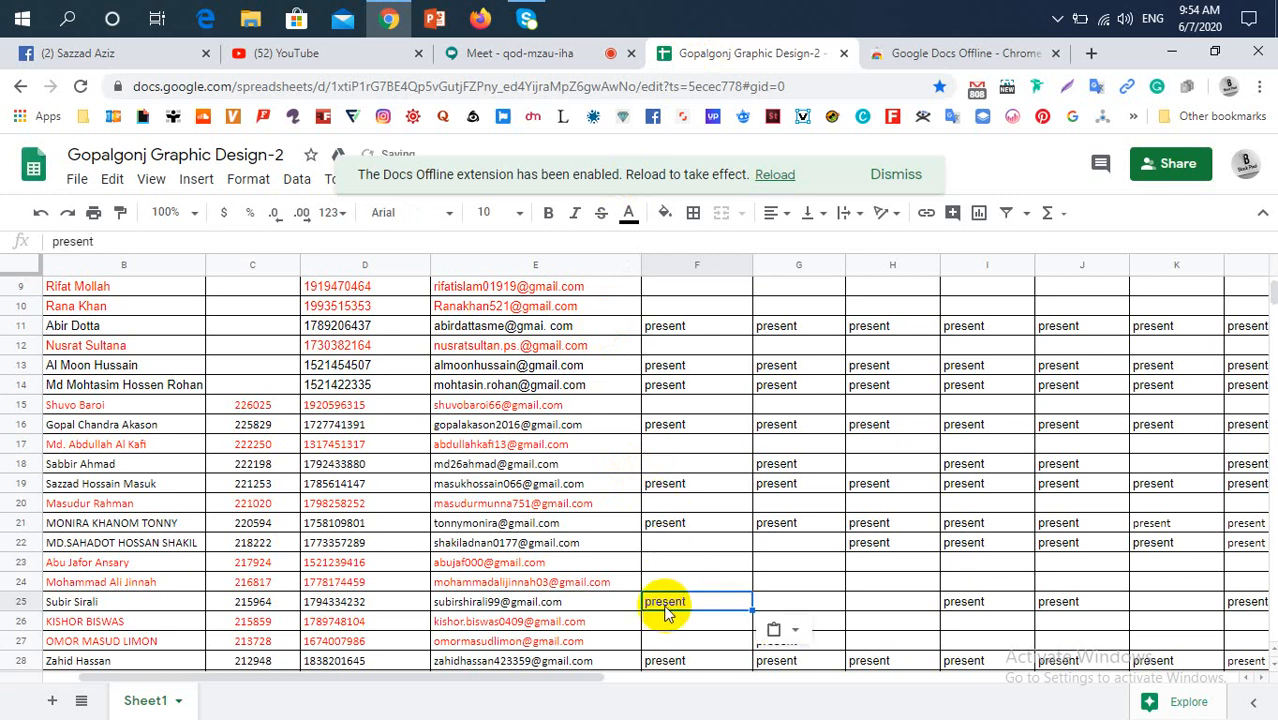
Review the row 25 student's attendance entries and blank cells across the earlier class dates, columns G to M
{"action": "left_click", "coordinate": [867, 605]}
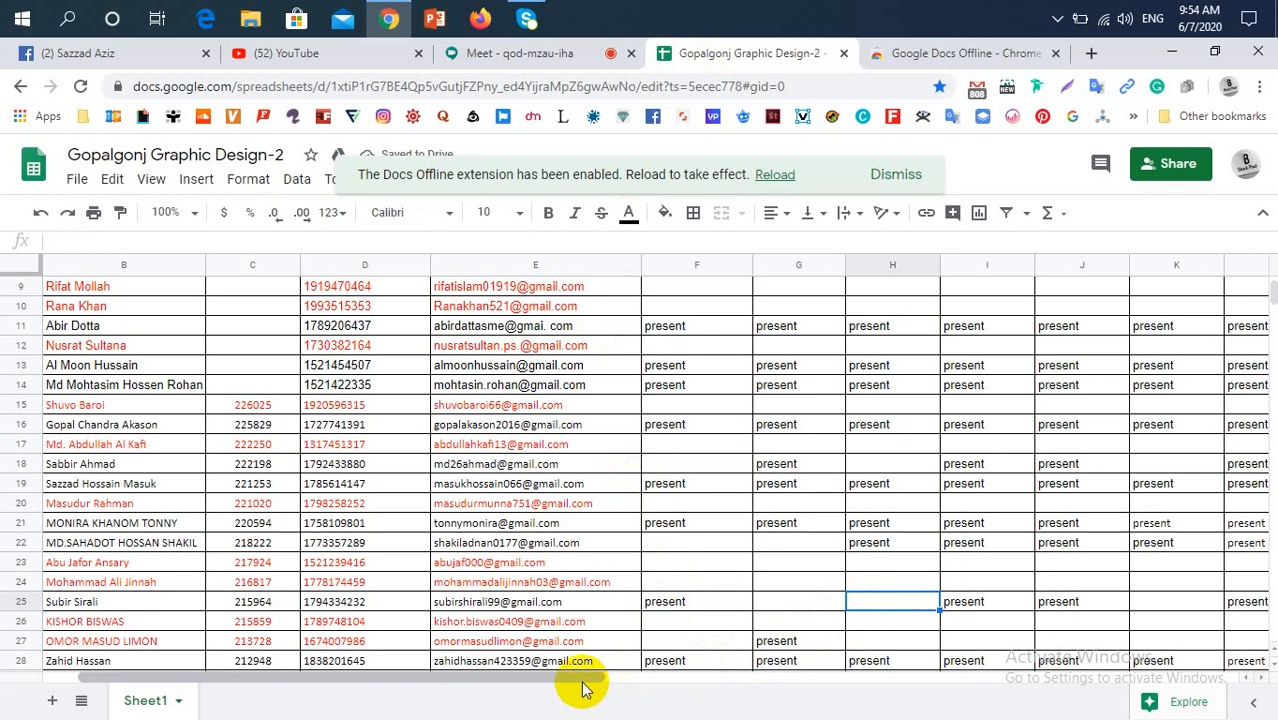
{"action": "left_click_drag", "start_coordinate": [629, 677], "coordinate": [779, 690]}
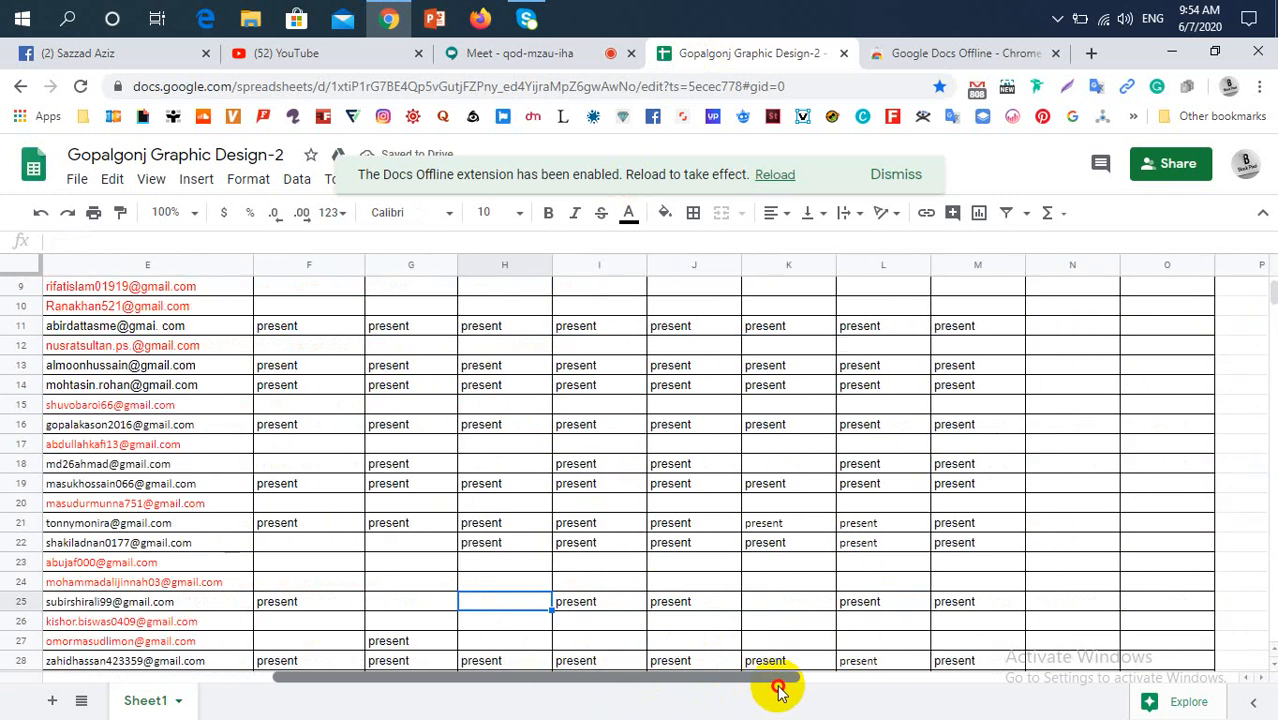
{"action": "left_click", "coordinate": [780, 600]}
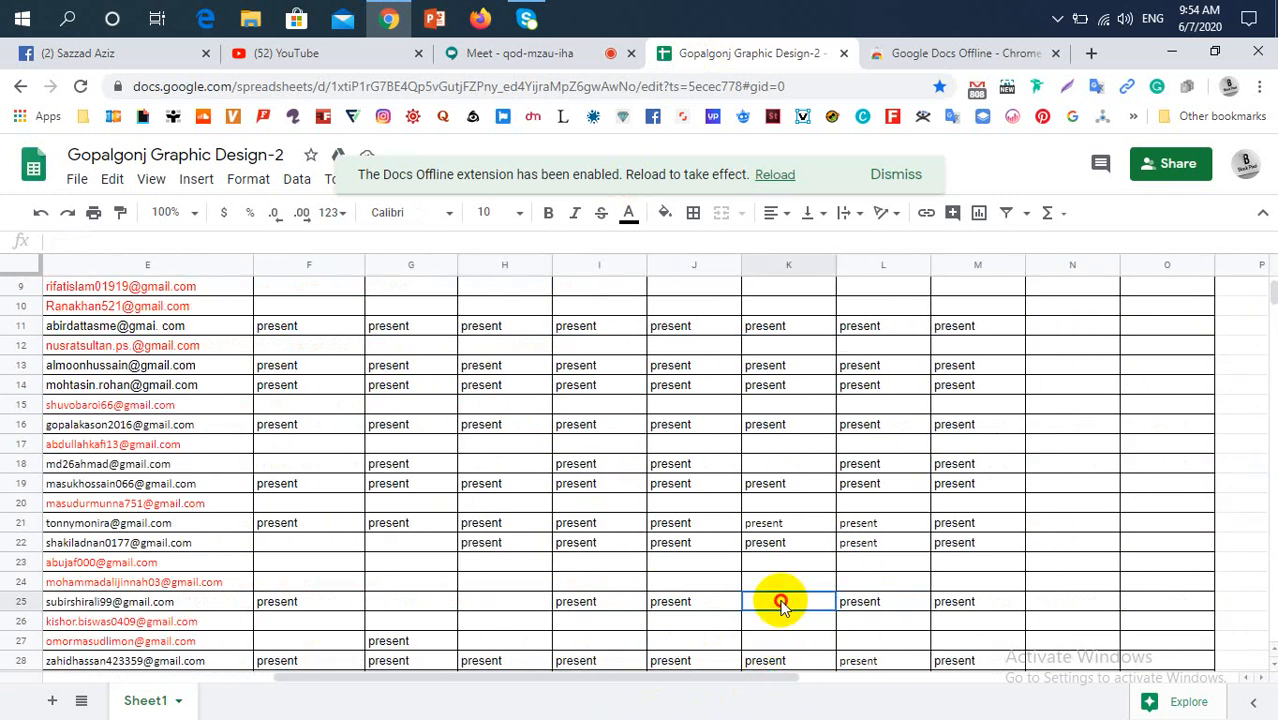
{"action": "left_click", "coordinate": [501, 600]}
{"action": "left_click", "coordinate": [443, 605]}
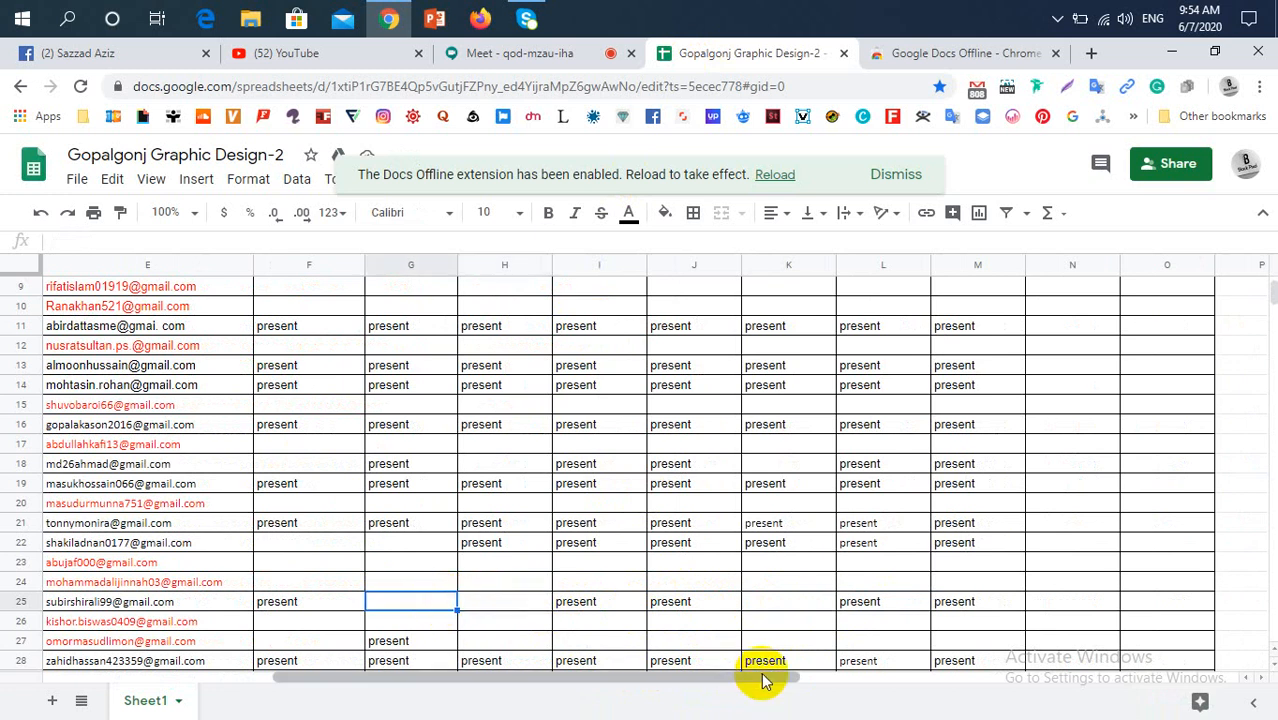
{"action": "scroll", "coordinate": [762, 680], "scroll_direction": "up", "scroll_amount": 2}
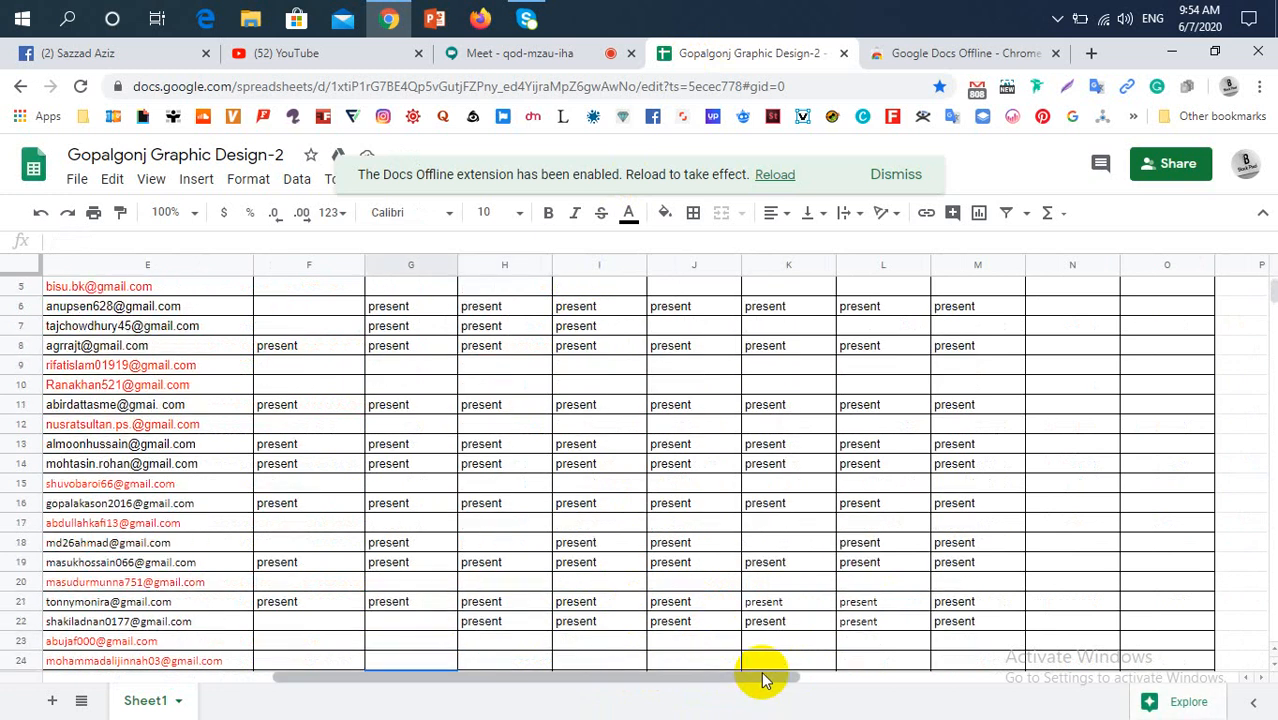
{"action": "scroll", "coordinate": [713, 603], "scroll_direction": "down", "scroll_amount": 4}
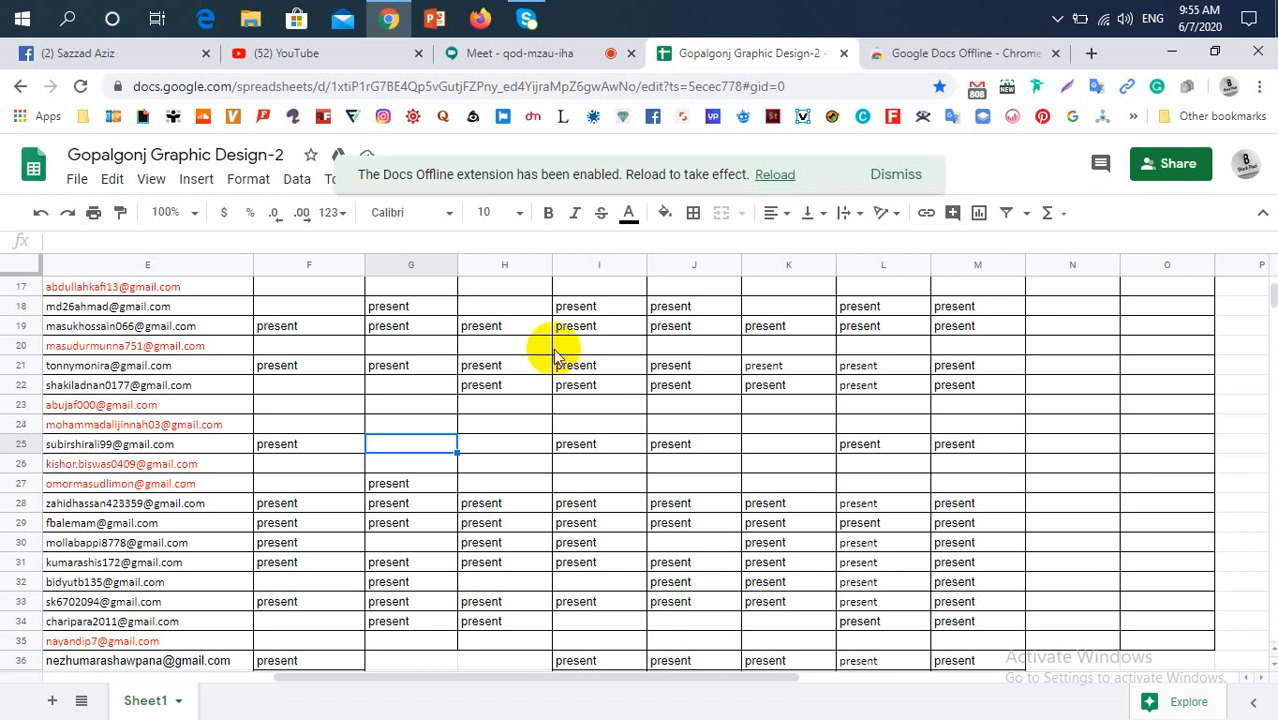
{"action": "left_click", "coordinate": [531, 444]}
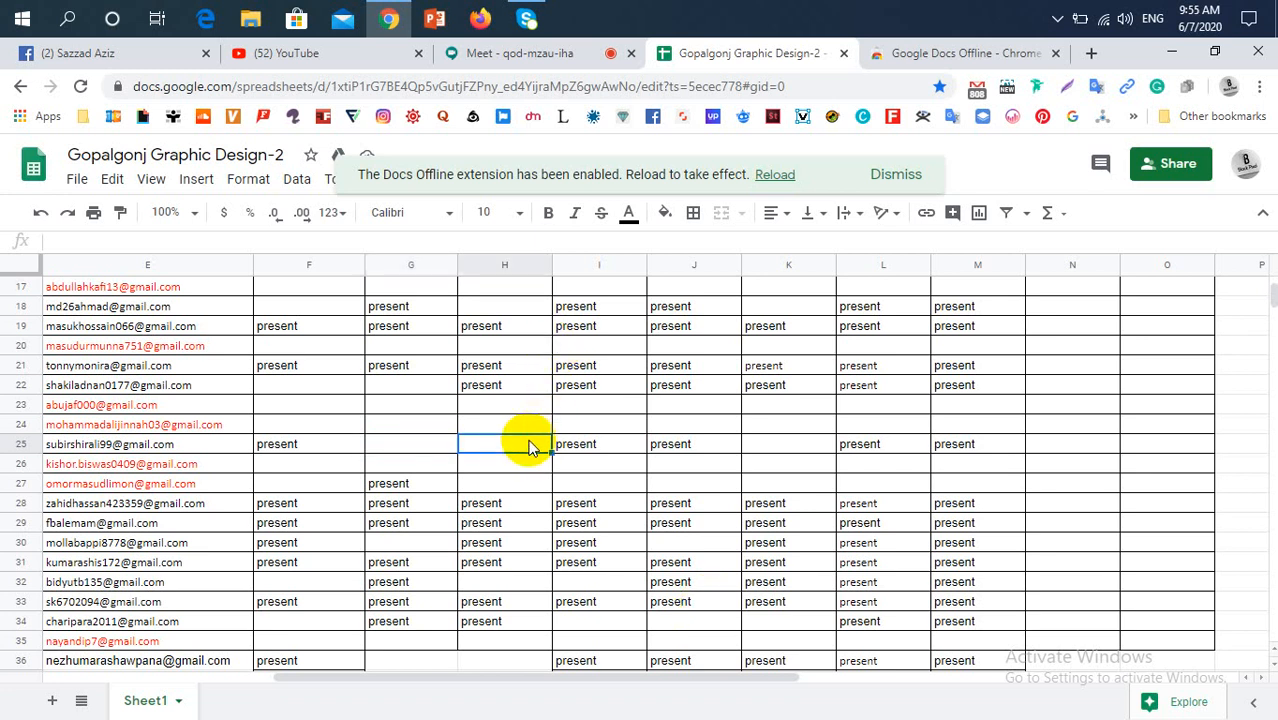
{"action": "left_click", "coordinate": [781, 453]}
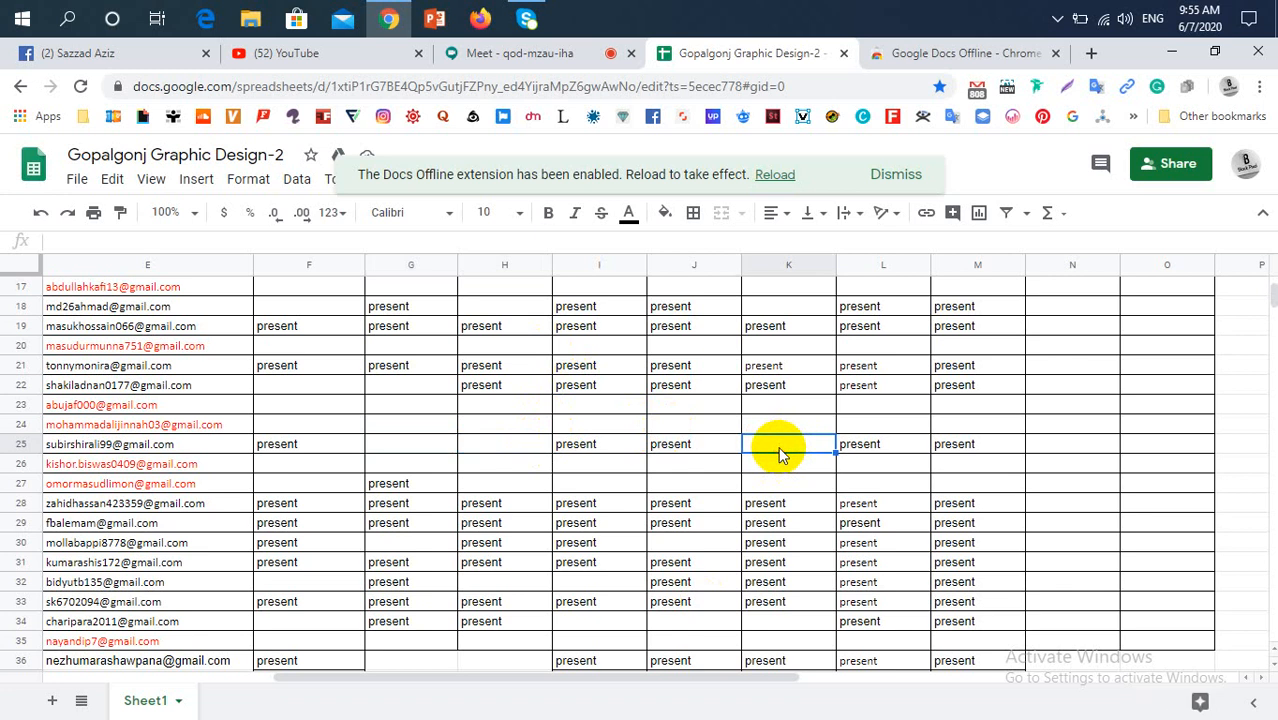
{"action": "left_click", "coordinate": [714, 449]}
{"action": "left_click", "coordinate": [806, 465]}
{"action": "left_click", "coordinate": [884, 466]}
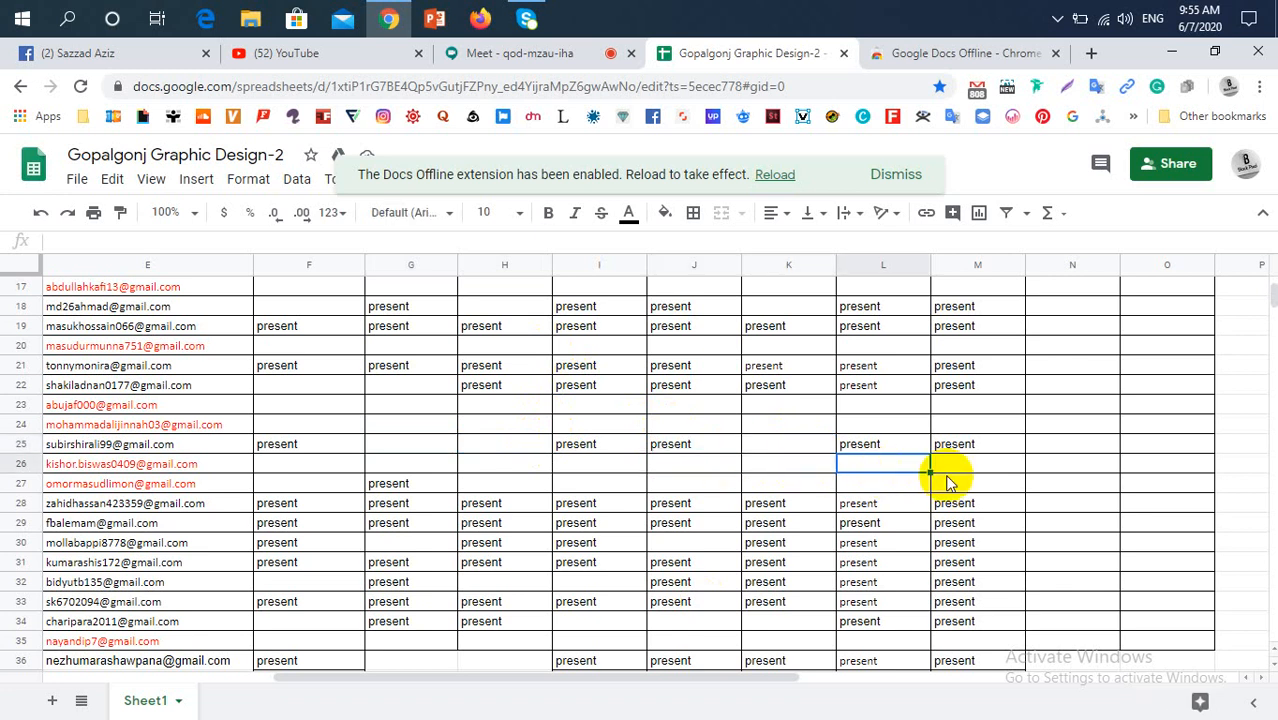
{"action": "left_click", "coordinate": [962, 466]}
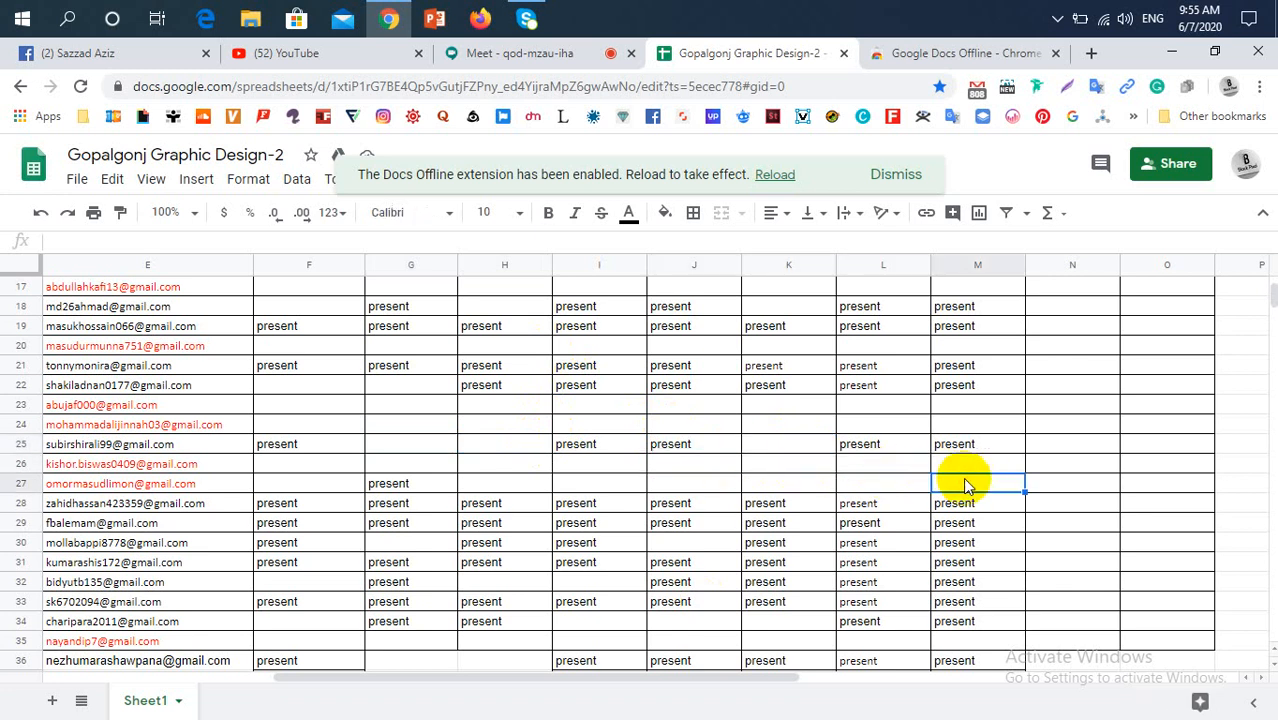
{"action": "left_click", "coordinate": [482, 465]}
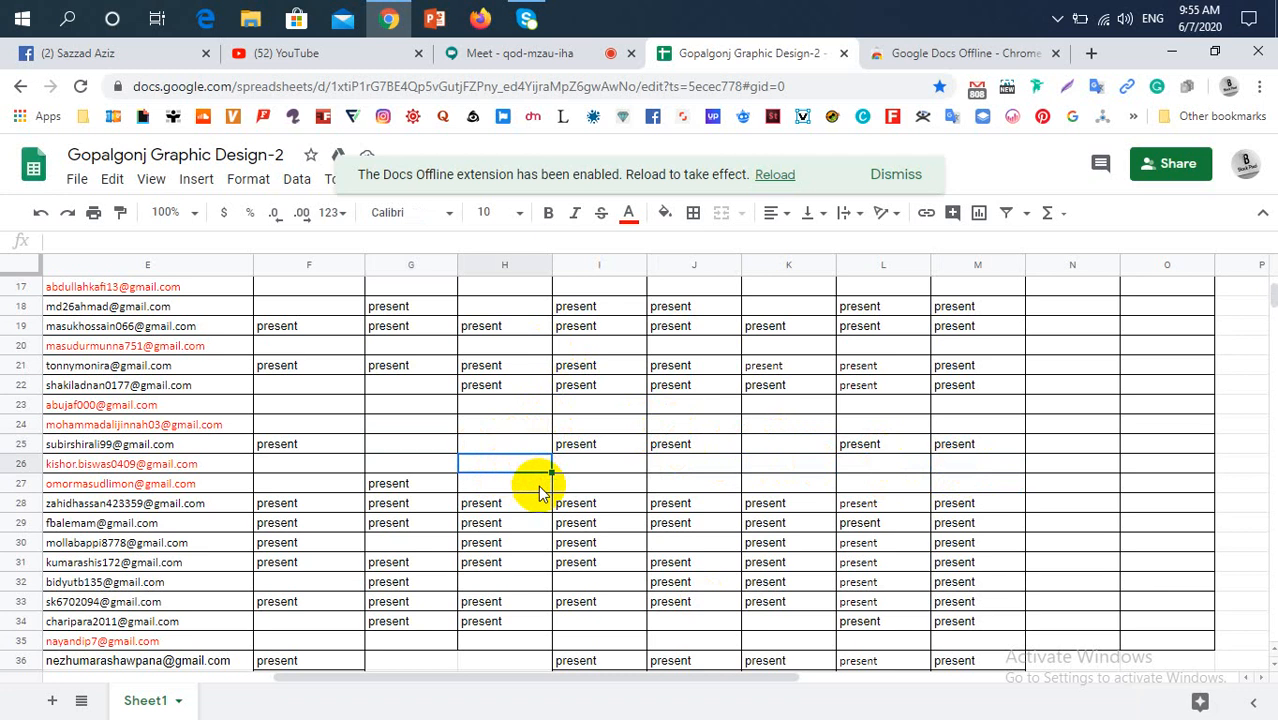
{"action": "left_click", "coordinate": [612, 462]}
{"action": "left_click", "coordinate": [620, 480]}
{"action": "left_click", "coordinate": [534, 484]}
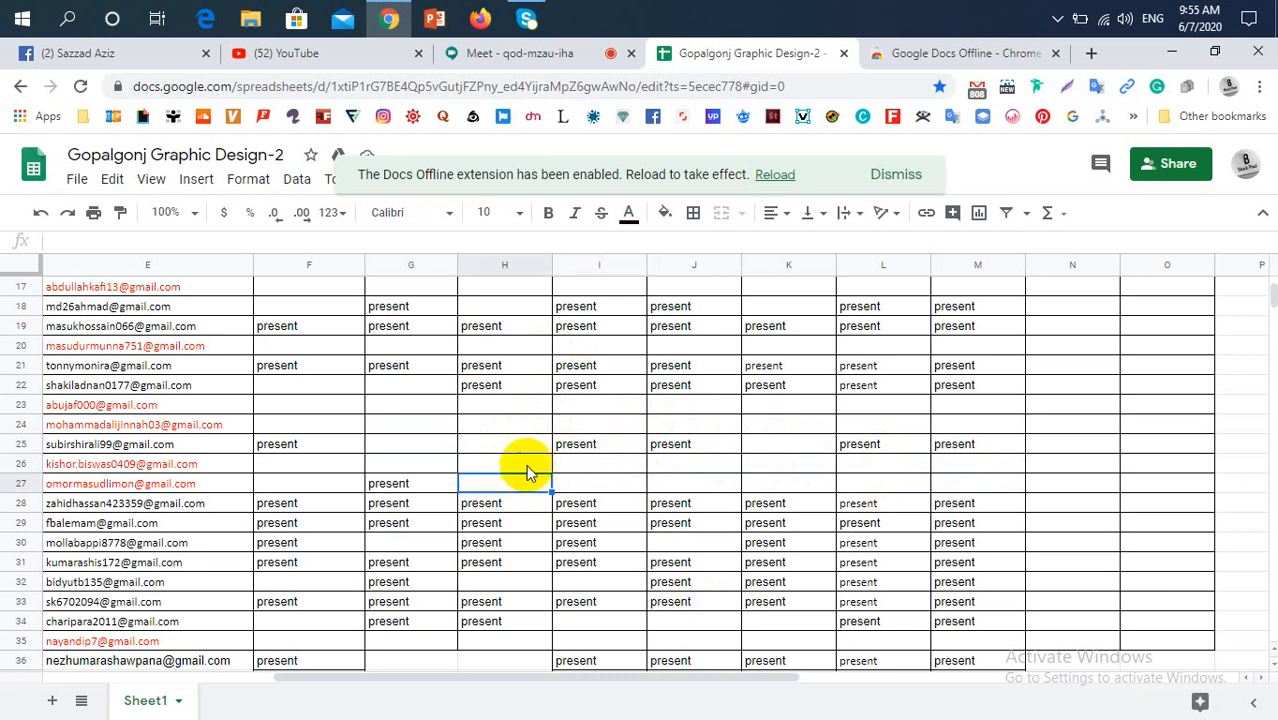
{"action": "left_click", "coordinate": [528, 466]}
{"action": "left_click", "coordinate": [602, 486]}
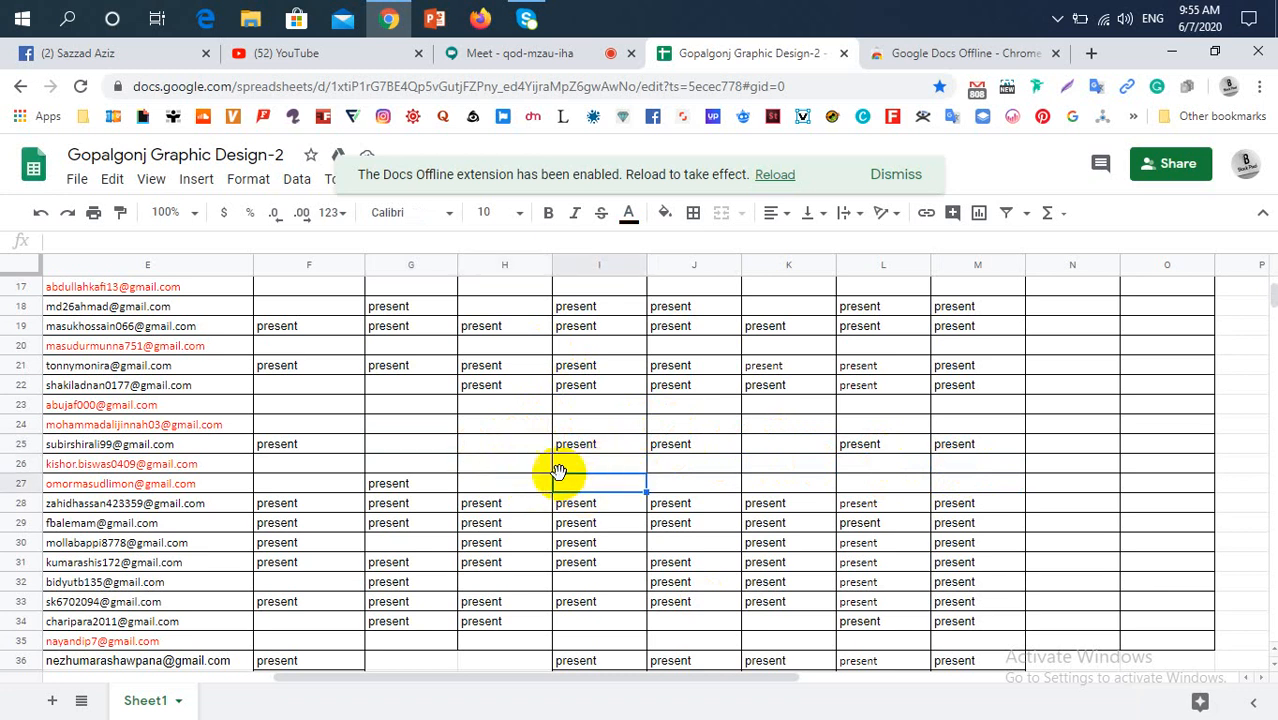
{"action": "left_click", "coordinate": [602, 466]}
{"action": "left_click", "coordinate": [508, 466]}
{"action": "left_click", "coordinate": [519, 490]}
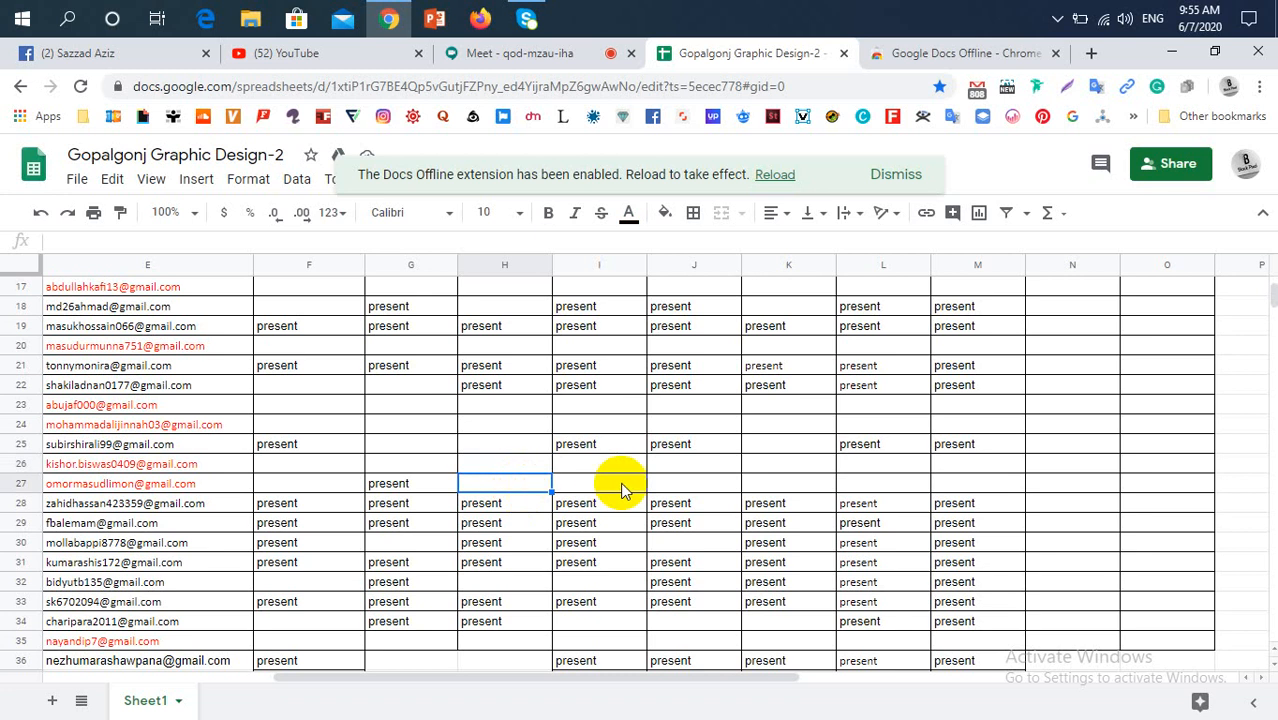
{"action": "left_click", "coordinate": [617, 480]}
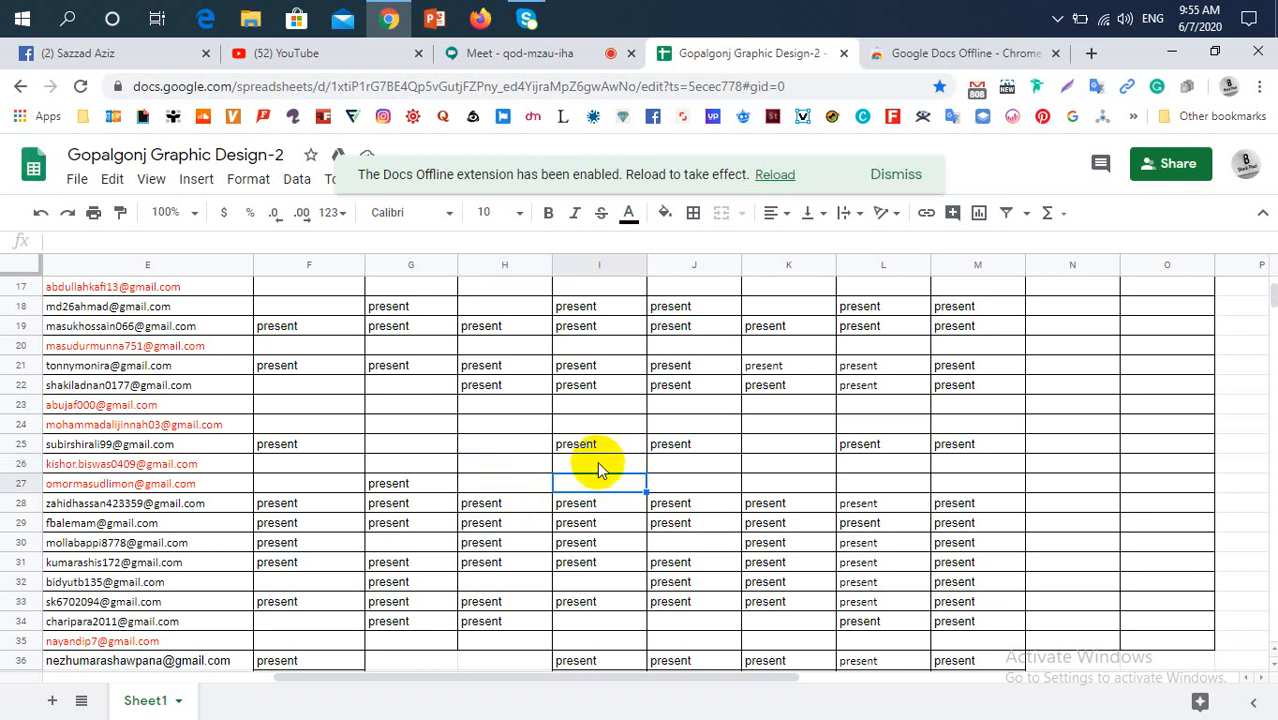
{"action": "left_click", "coordinate": [510, 461]}
{"action": "left_click", "coordinate": [508, 488]}
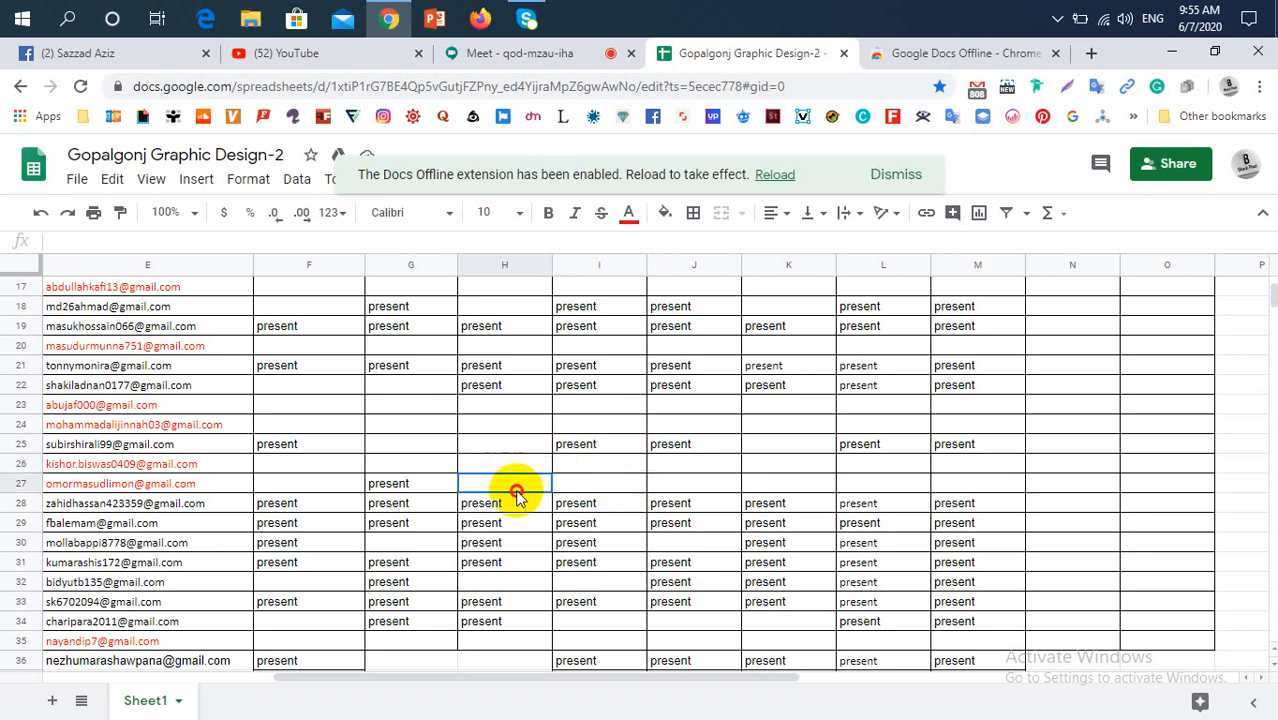
{"action": "left_click", "coordinate": [585, 486]}
{"action": "left_click", "coordinate": [573, 466]}
{"action": "left_click", "coordinate": [503, 462]}
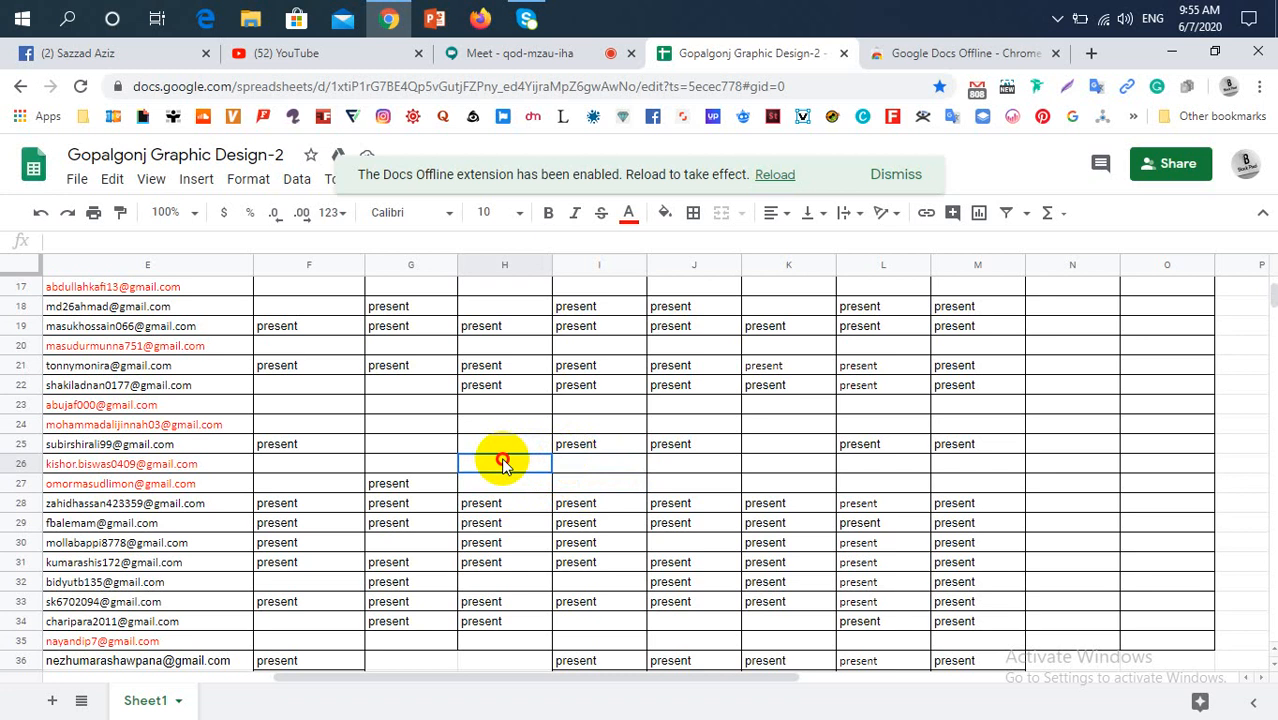
{"action": "left_click", "coordinate": [440, 484]}
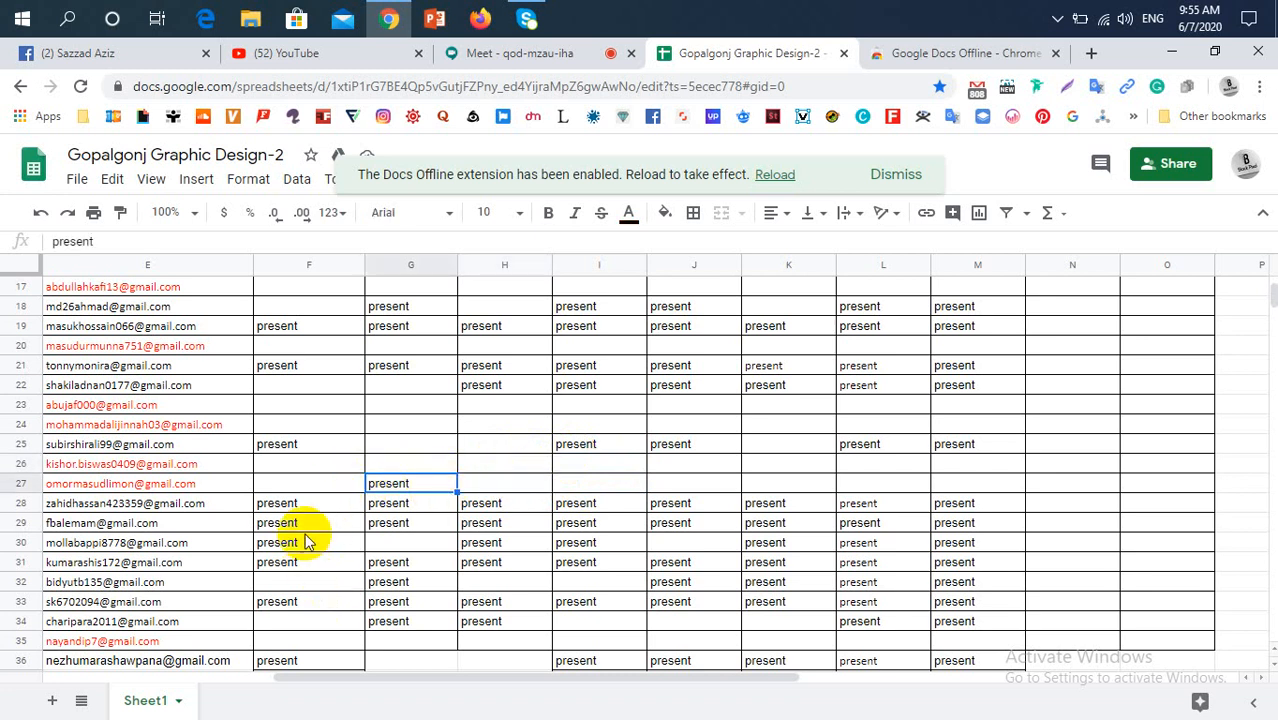
{"action": "left_click", "coordinate": [323, 501]}
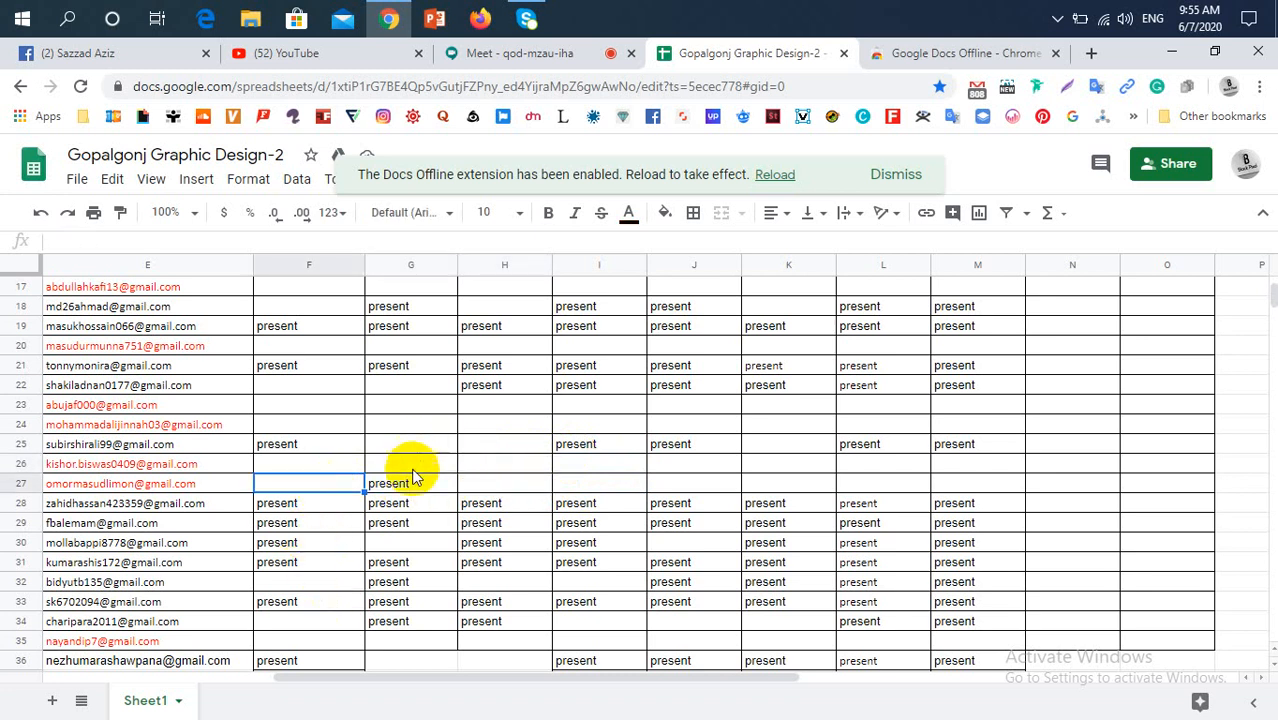
{"action": "left_click", "coordinate": [394, 466]}
{"action": "left_click", "coordinate": [345, 464]}
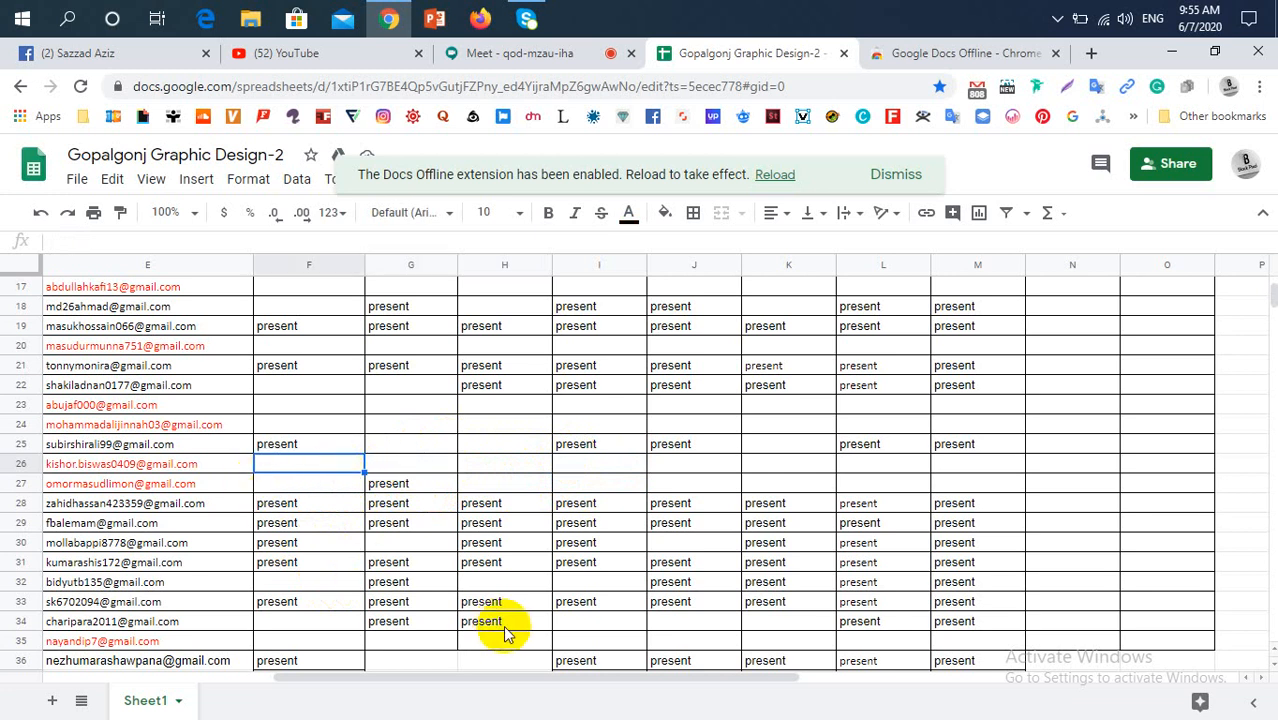
Compare the start of the Google Meet participant list with the student names and 07/06/20 entries in the attendance sheet
{"action": "left_click_drag", "start_coordinate": [450, 670], "coordinate": [245, 690]}
{"action": "scroll", "coordinate": [272, 592], "scroll_direction": "up", "scroll_amount": 5}
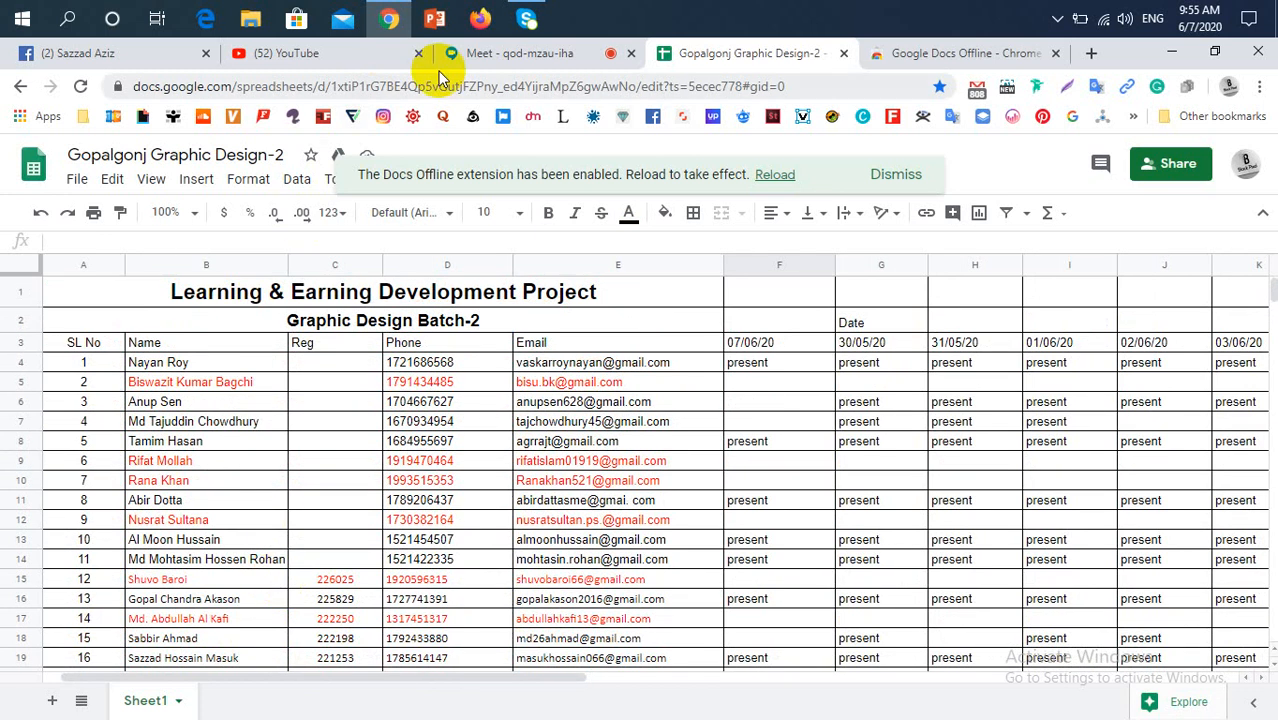
{"action": "left_click", "coordinate": [485, 53]}
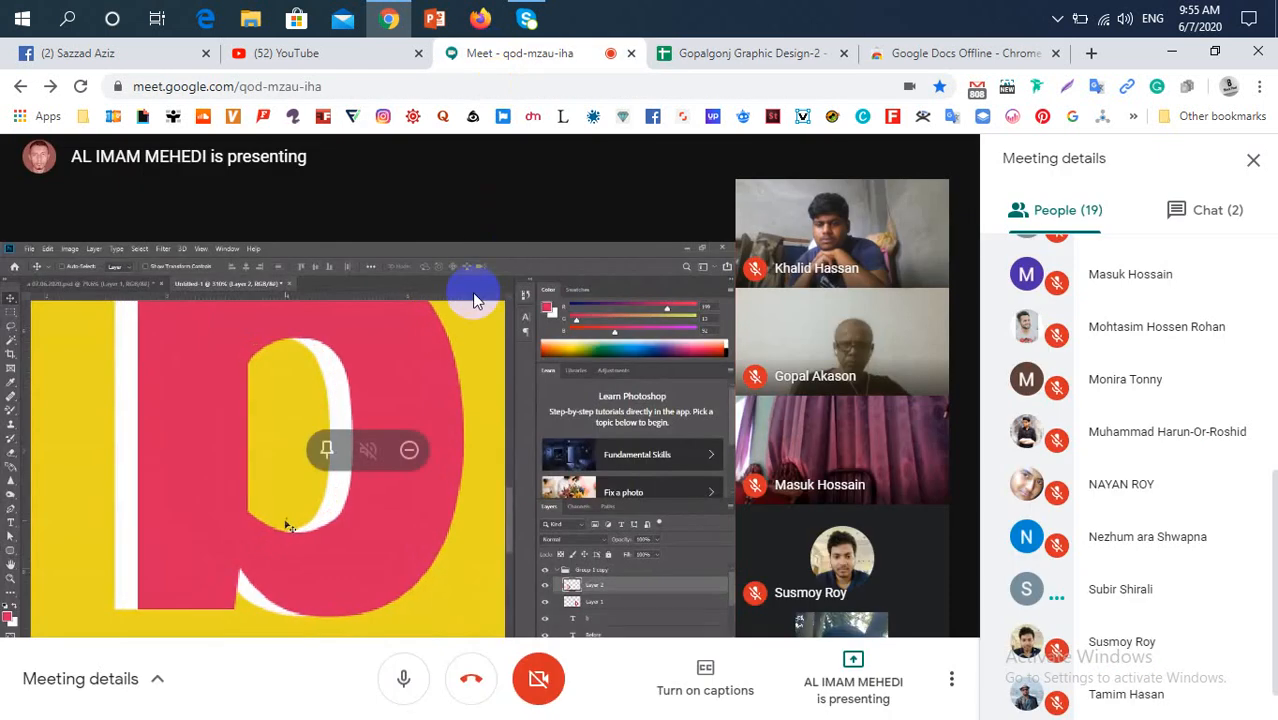
{"action": "scroll", "coordinate": [1085, 450], "scroll_direction": "up", "scroll_amount": 8}
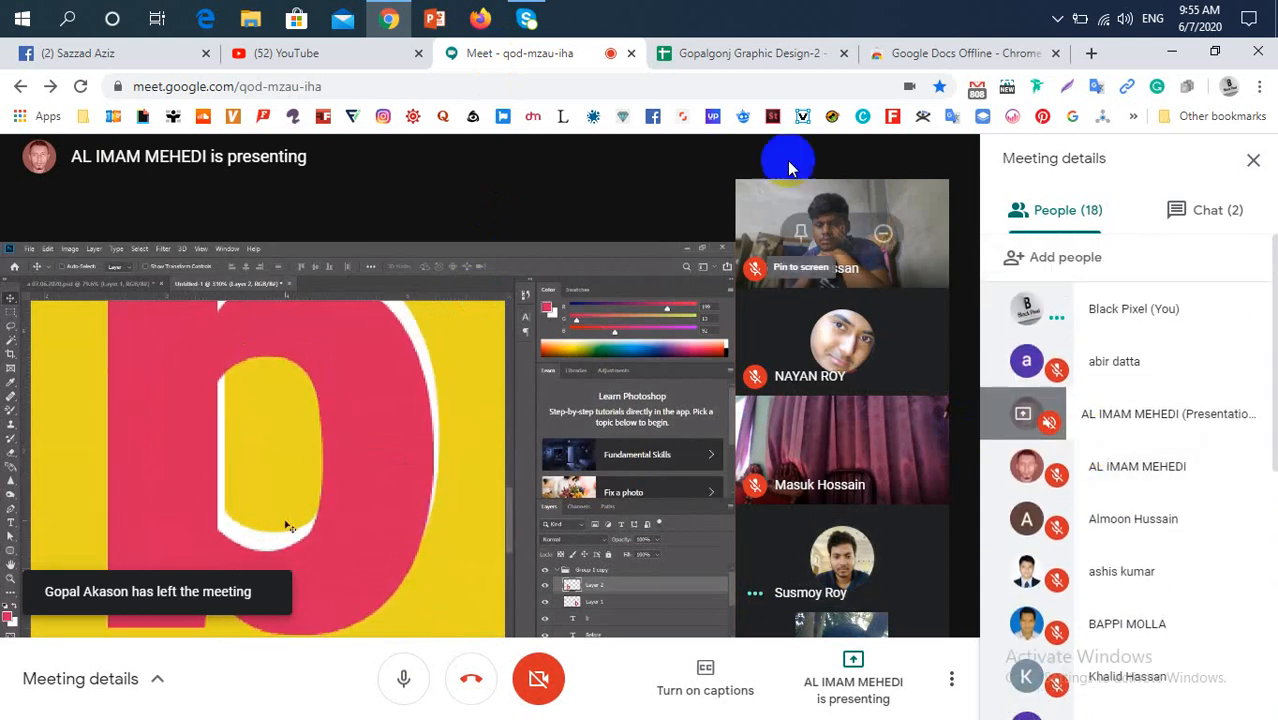
{"action": "left_click", "coordinate": [813, 50]}
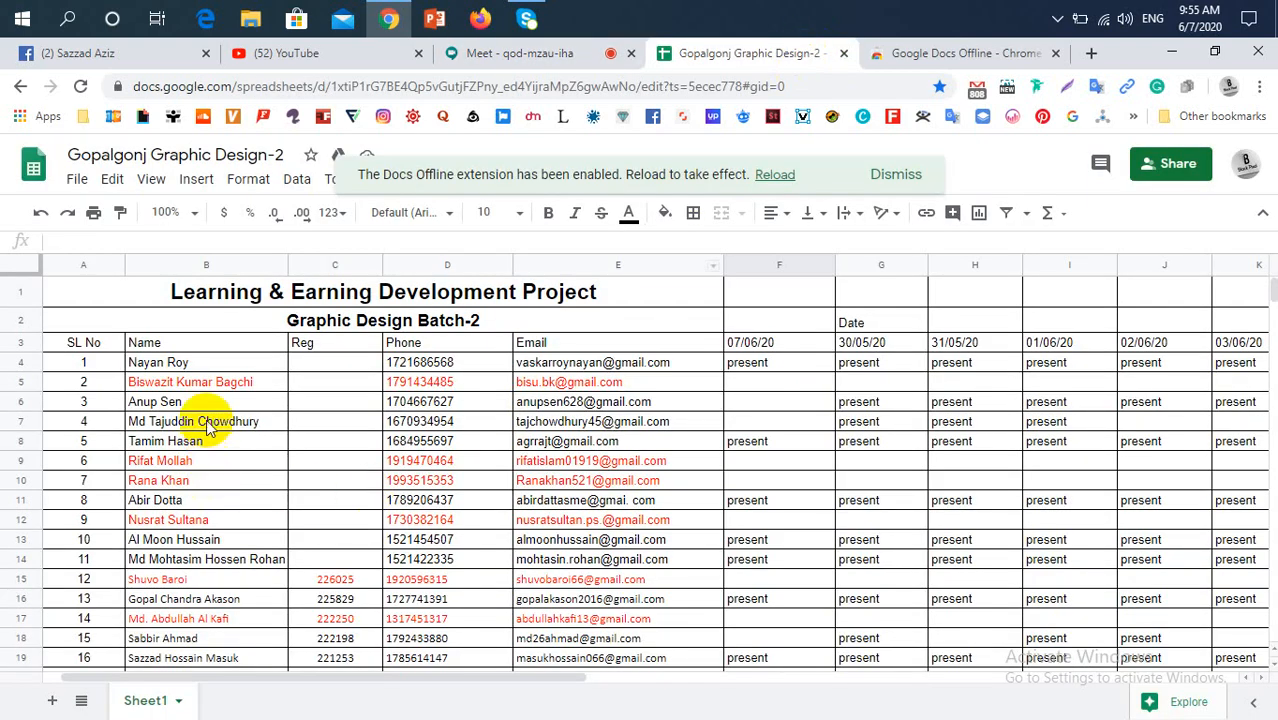
{"action": "scroll", "coordinate": [207, 420], "scroll_direction": "down", "scroll_amount": 2}
{"action": "scroll", "coordinate": [206, 419], "scroll_direction": "down", "scroll_amount": 5}
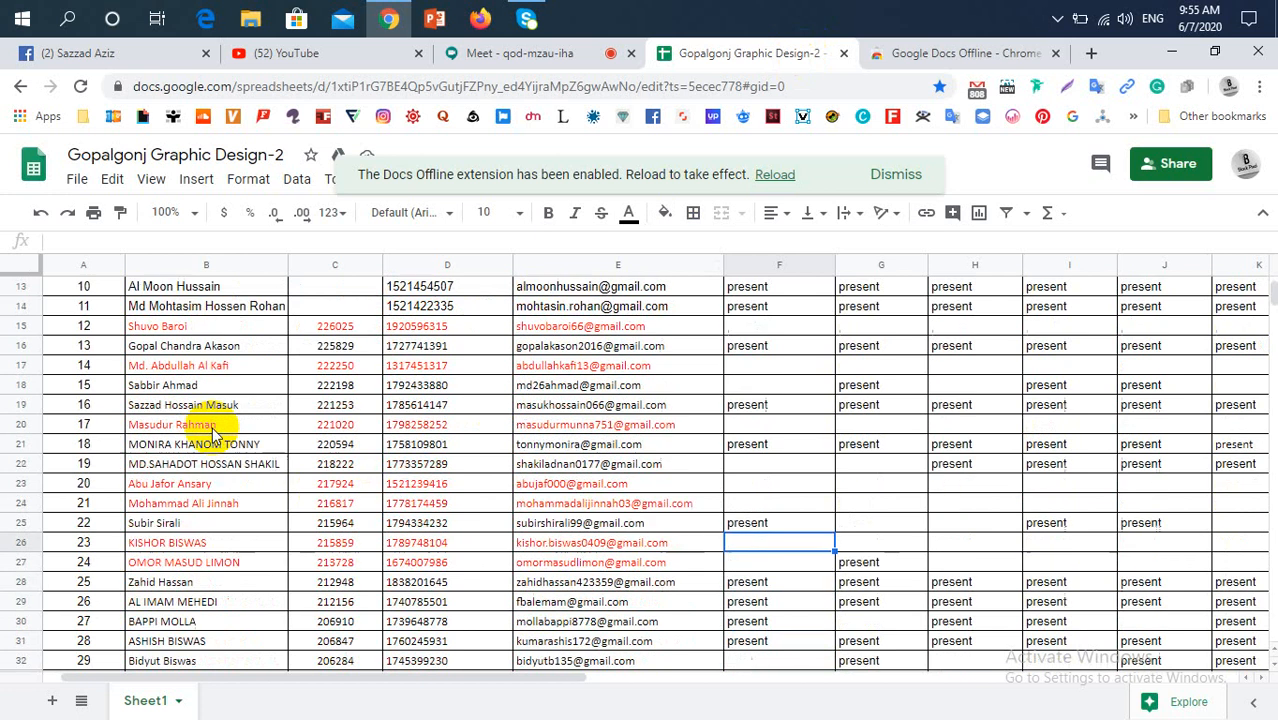
{"action": "scroll", "coordinate": [213, 437], "scroll_direction": "down", "scroll_amount": 1}
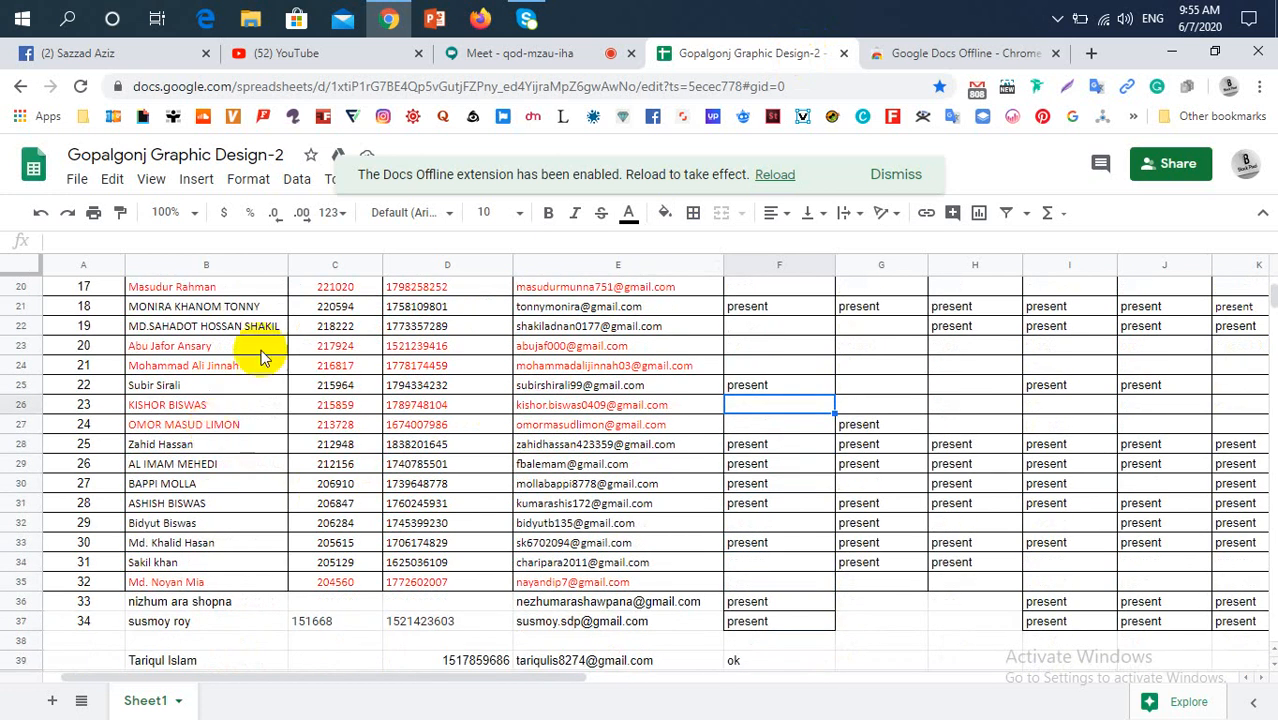
Check the Google Meet presentation, then switch to Facebook and open the list of notifications
{"action": "left_click", "coordinate": [487, 57]}
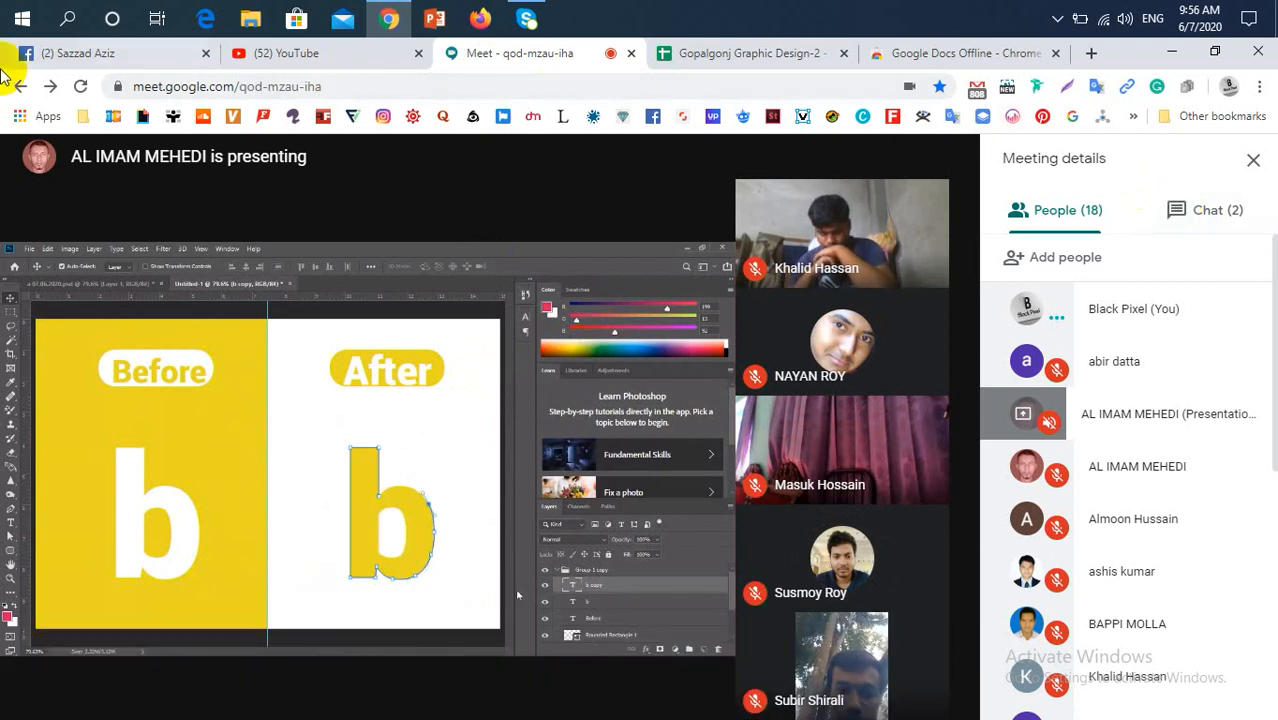
{"action": "left_click", "coordinate": [75, 60]}
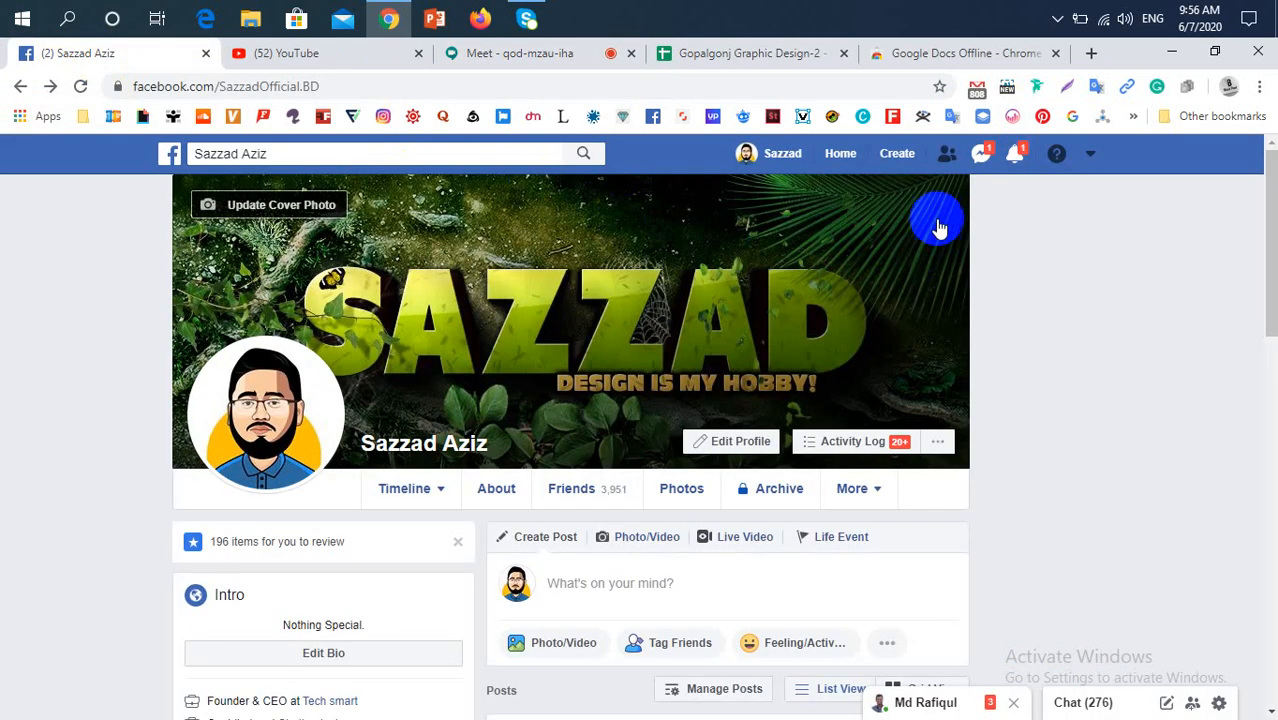
{"action": "left_click", "coordinate": [1014, 153]}
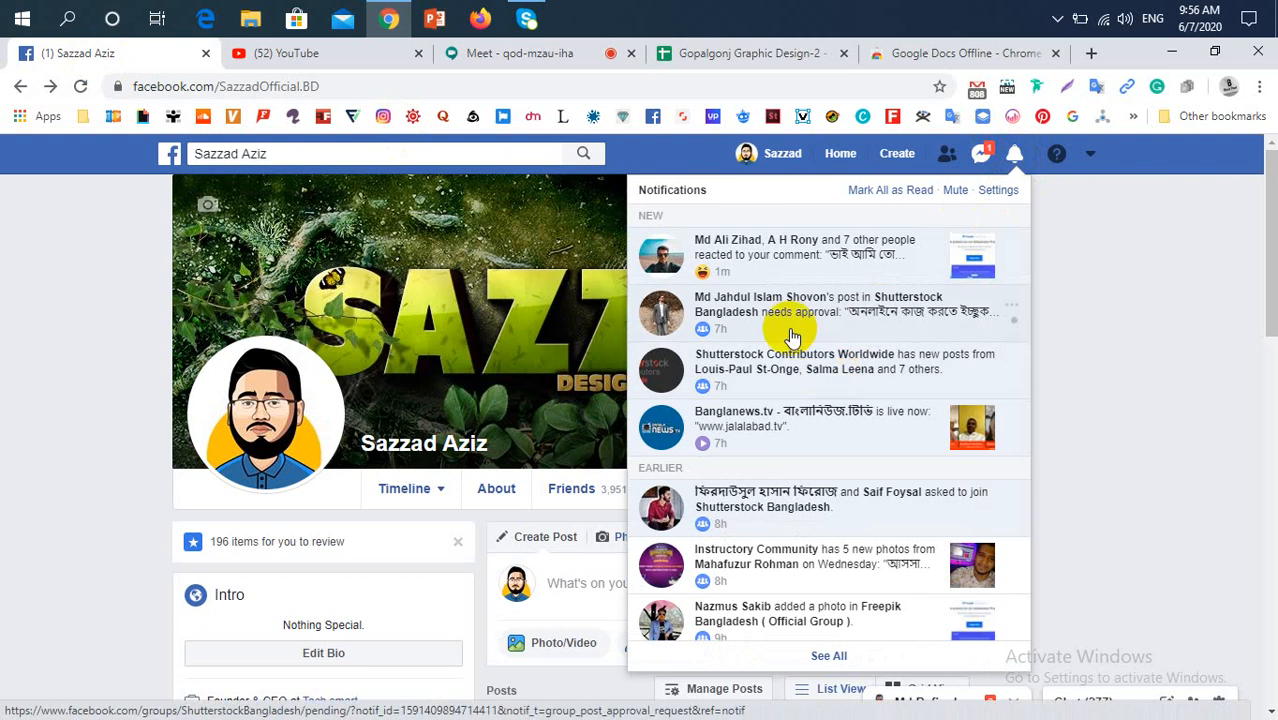
Open the Facebook notification about reactions to the comment and close the Google Docs Offline page of the Chrome Web Store
{"action": "left_click", "coordinate": [845, 252]}
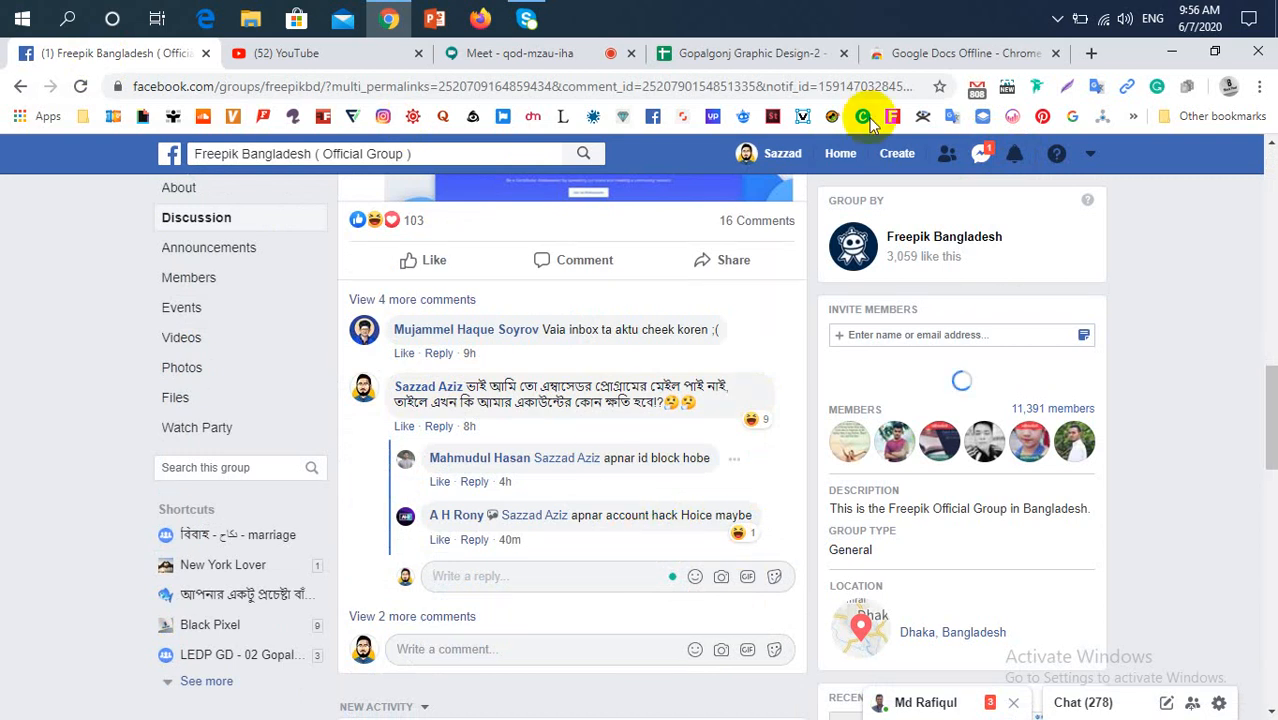
{"action": "left_click", "coordinate": [915, 55]}
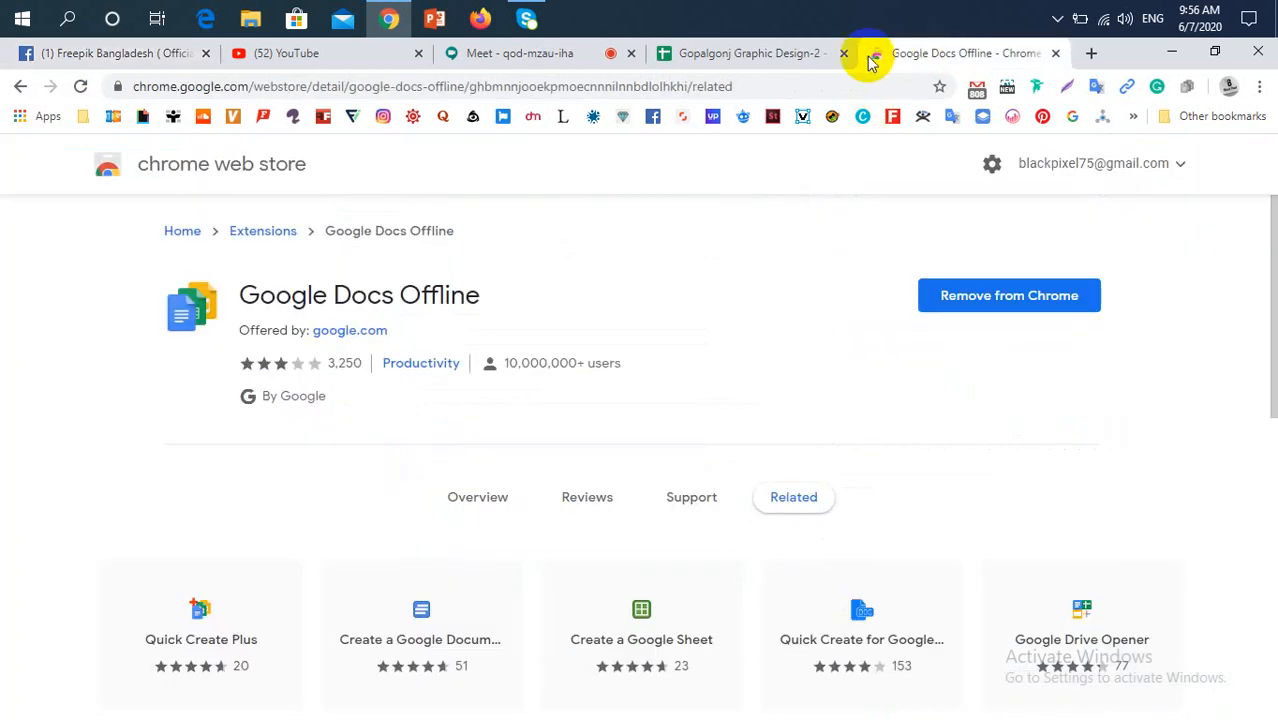
{"action": "key", "text": "ctrl+w"}
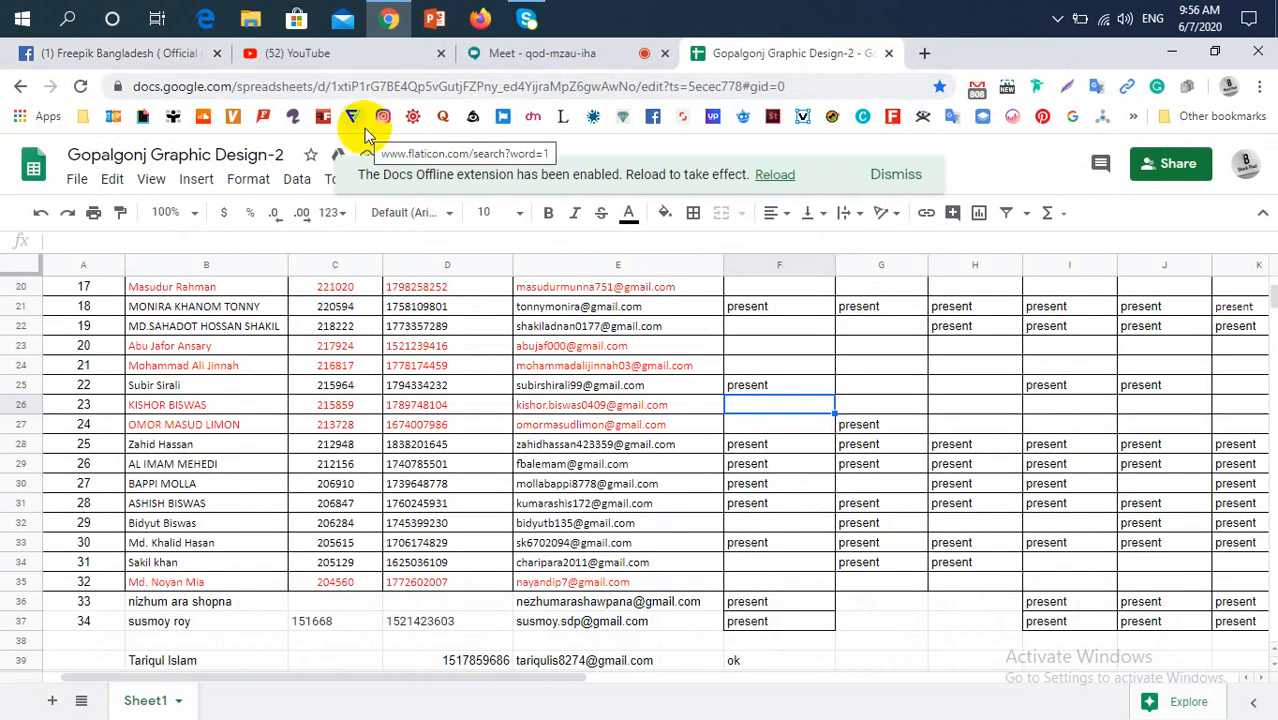
Return to the Freepik Bangladesh group on Facebook and check the notifications and friend requests
{"action": "left_click", "coordinate": [135, 58]}
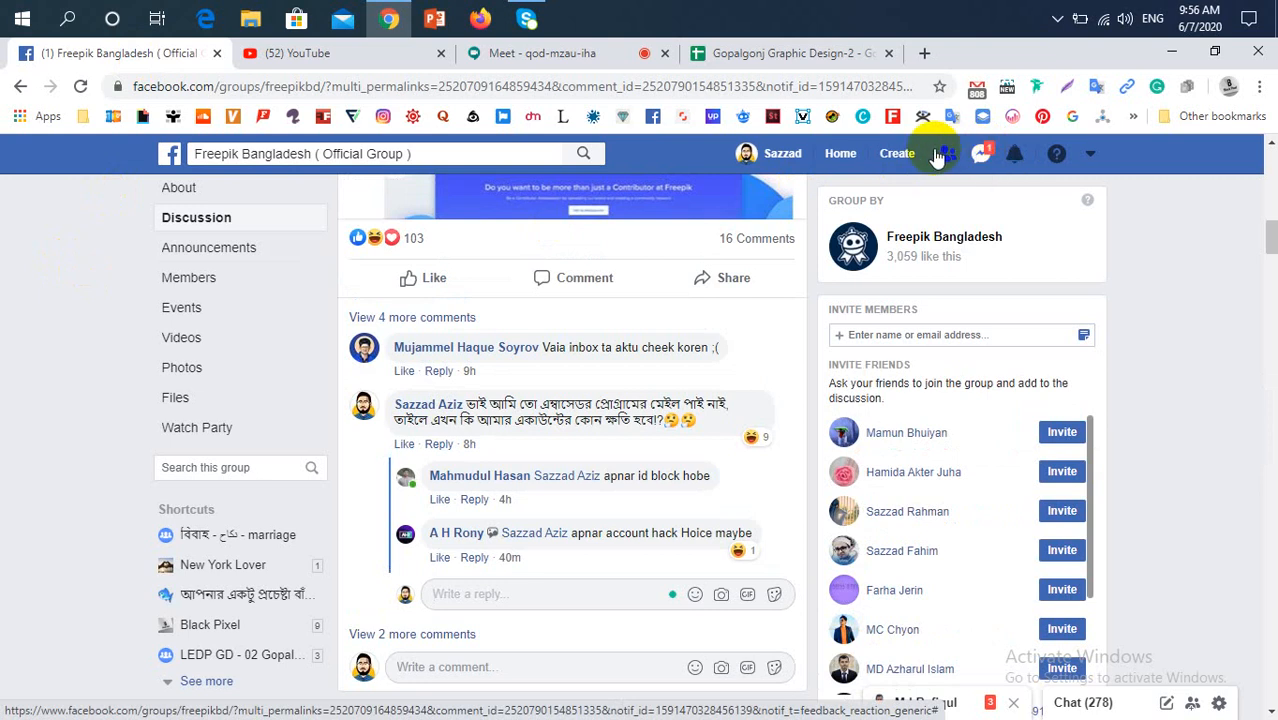
{"action": "left_click", "coordinate": [1015, 155]}
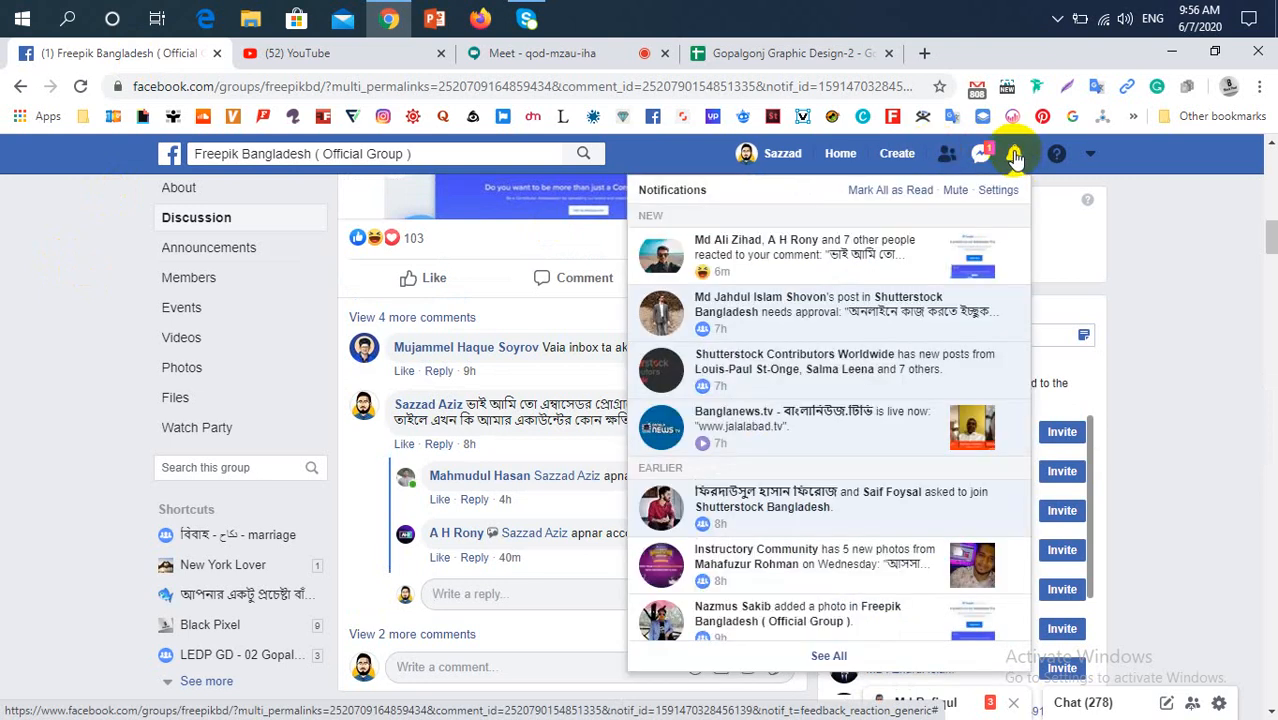
{"action": "left_click", "coordinate": [1014, 156]}
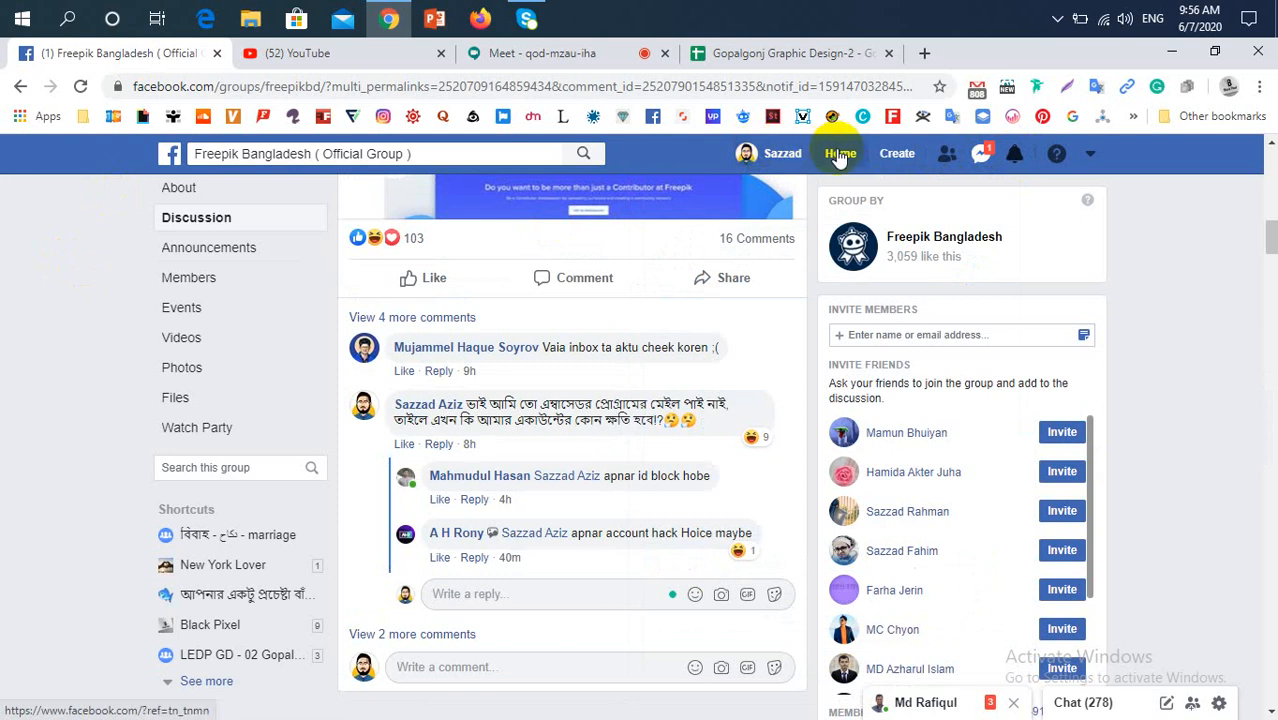
{"action": "left_click", "coordinate": [945, 158]}
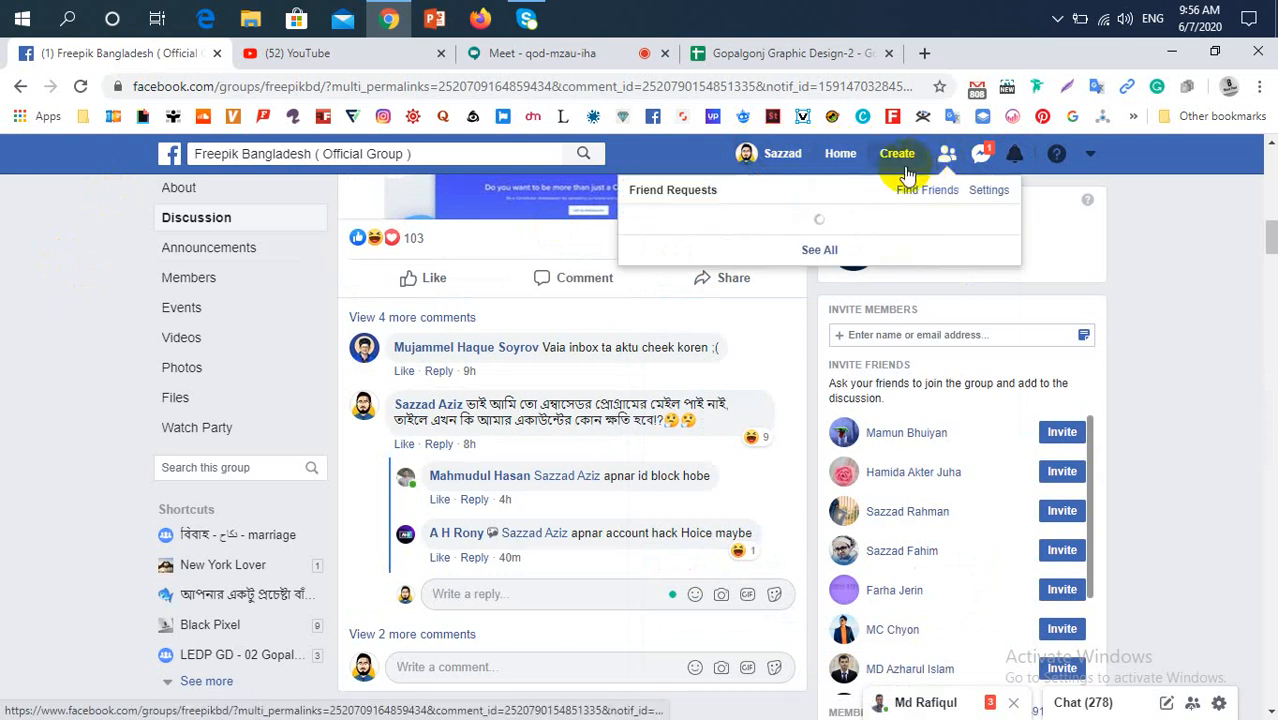
{"action": "left_click", "coordinate": [1008, 160]}
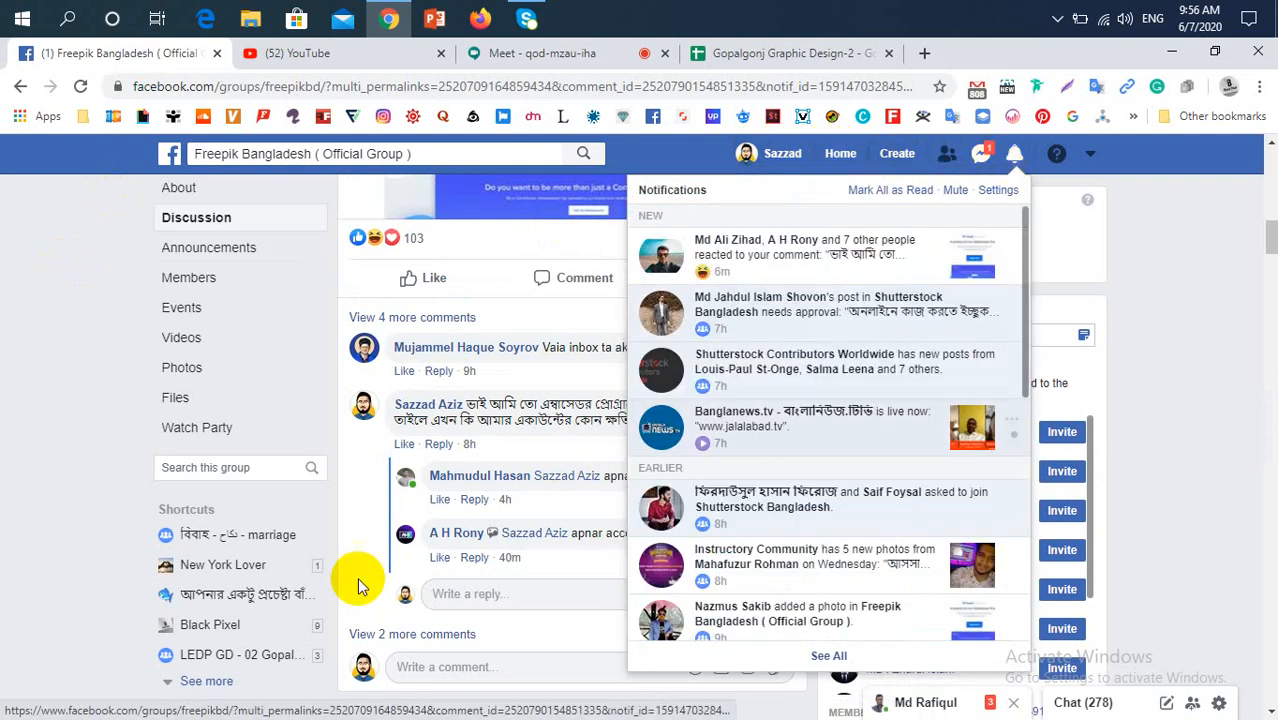
{"action": "scroll", "coordinate": [340, 600], "scroll_direction": "down", "scroll_amount": 4}
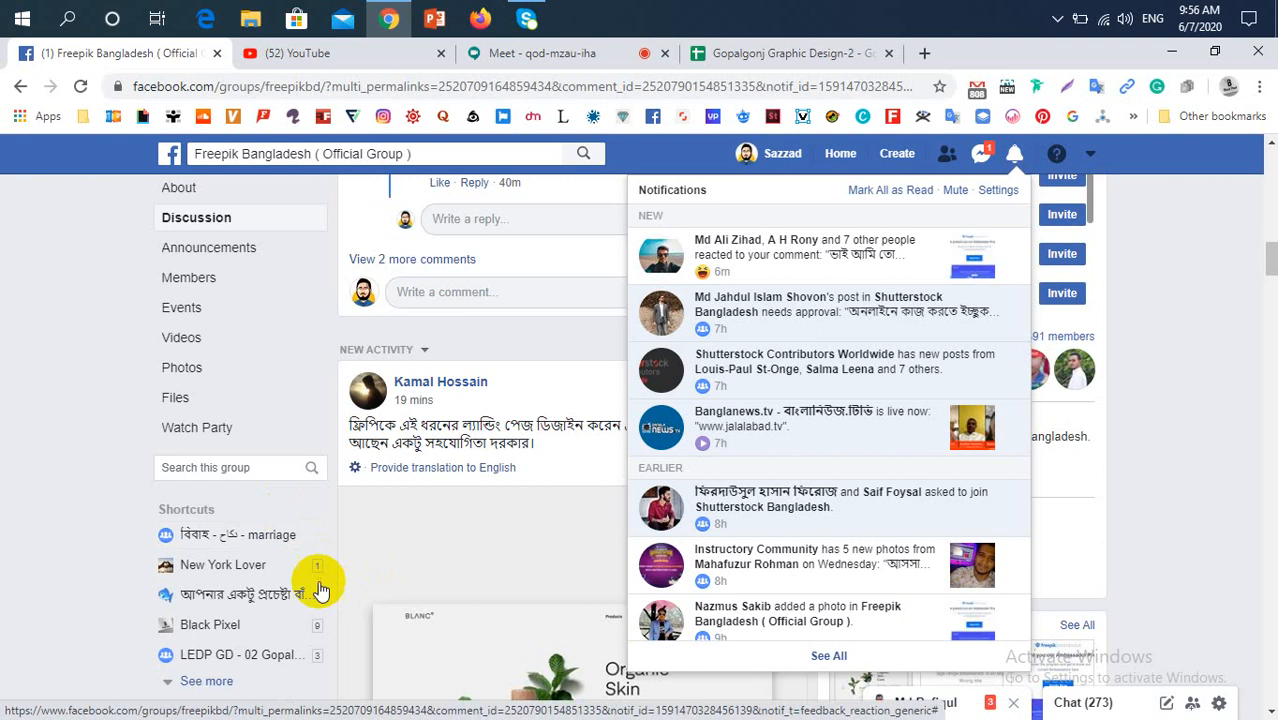
{"action": "left_click", "coordinate": [24, 550]}
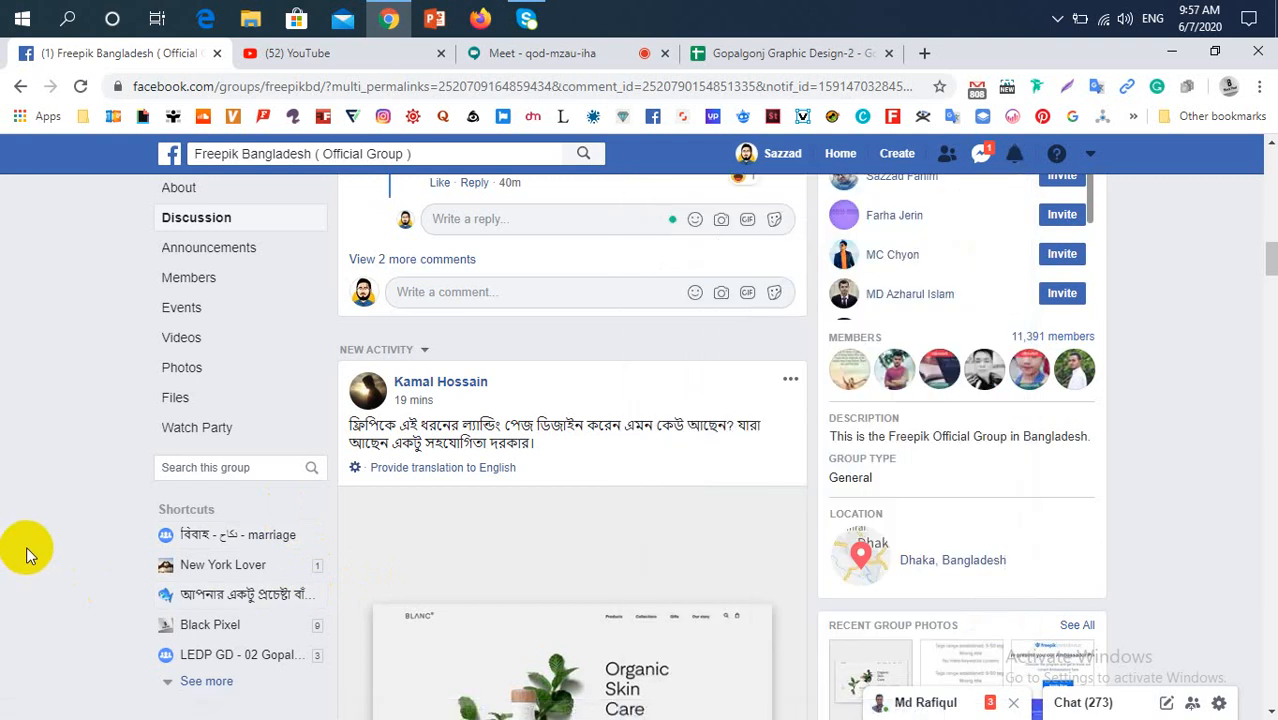
Open the LEDP GD - 02 Gopalgonj group and view its announcement with the Google Meet class link, leaving the post composer empty
{"action": "left_click", "coordinate": [224, 655]}
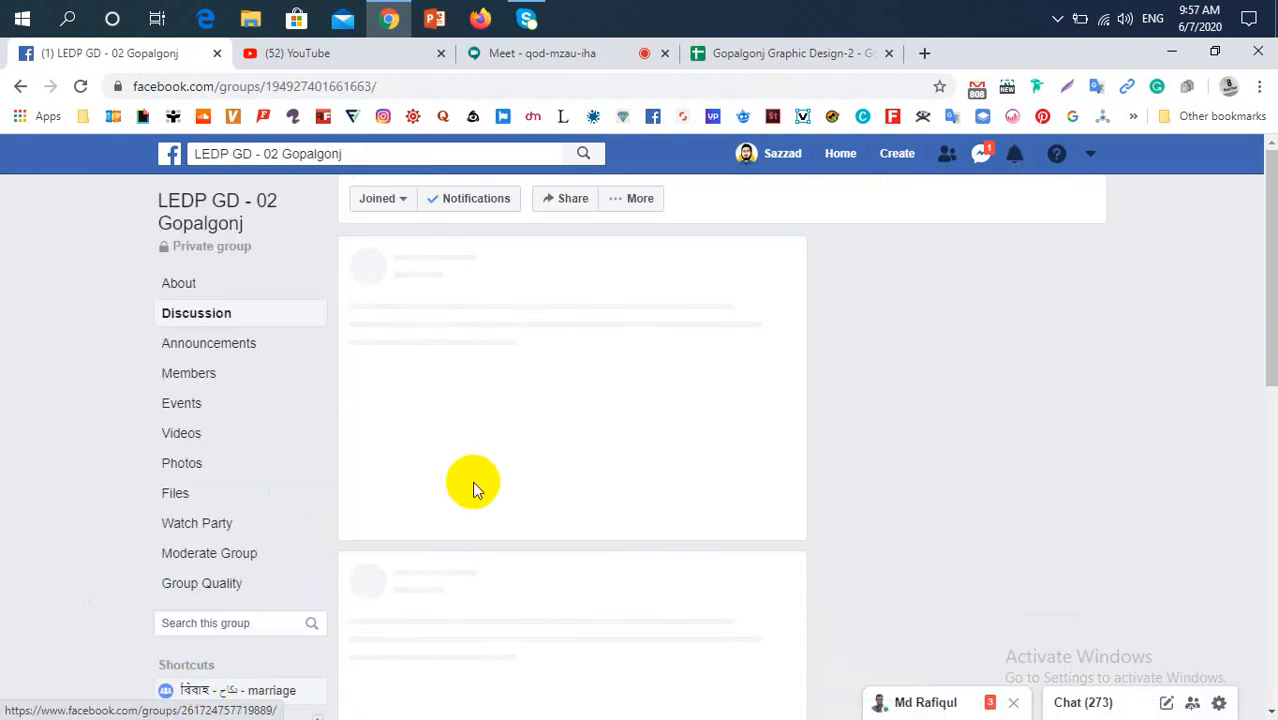
{"action": "left_click", "coordinate": [683, 563]}
{"action": "left_click", "coordinate": [748, 610]}
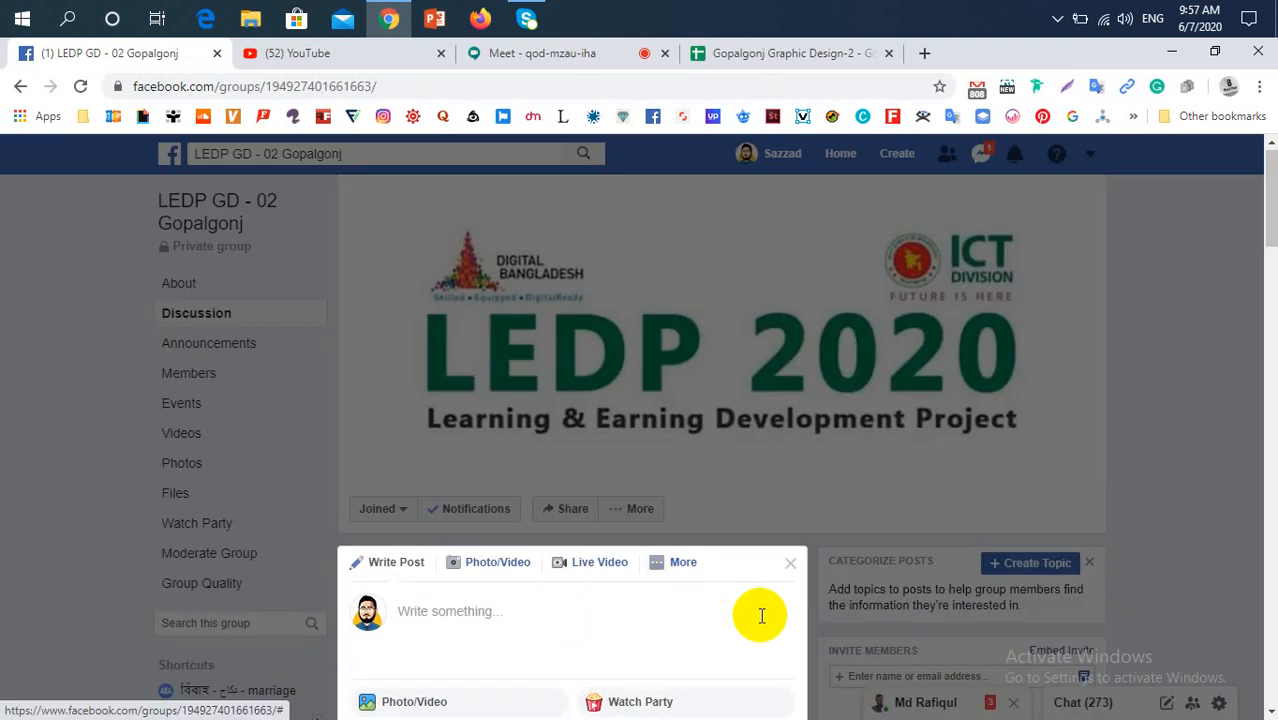
{"action": "scroll", "coordinate": [760, 612], "scroll_direction": "down", "scroll_amount": 5}
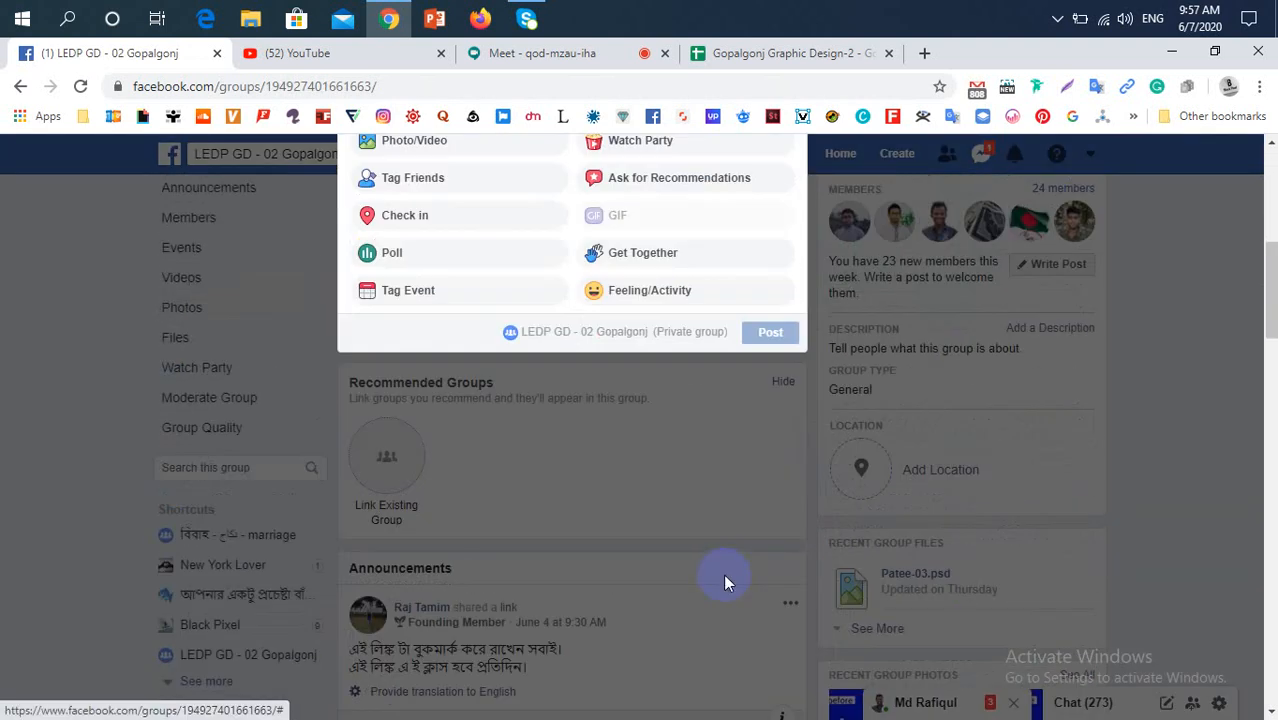
{"action": "left_click", "coordinate": [684, 518]}
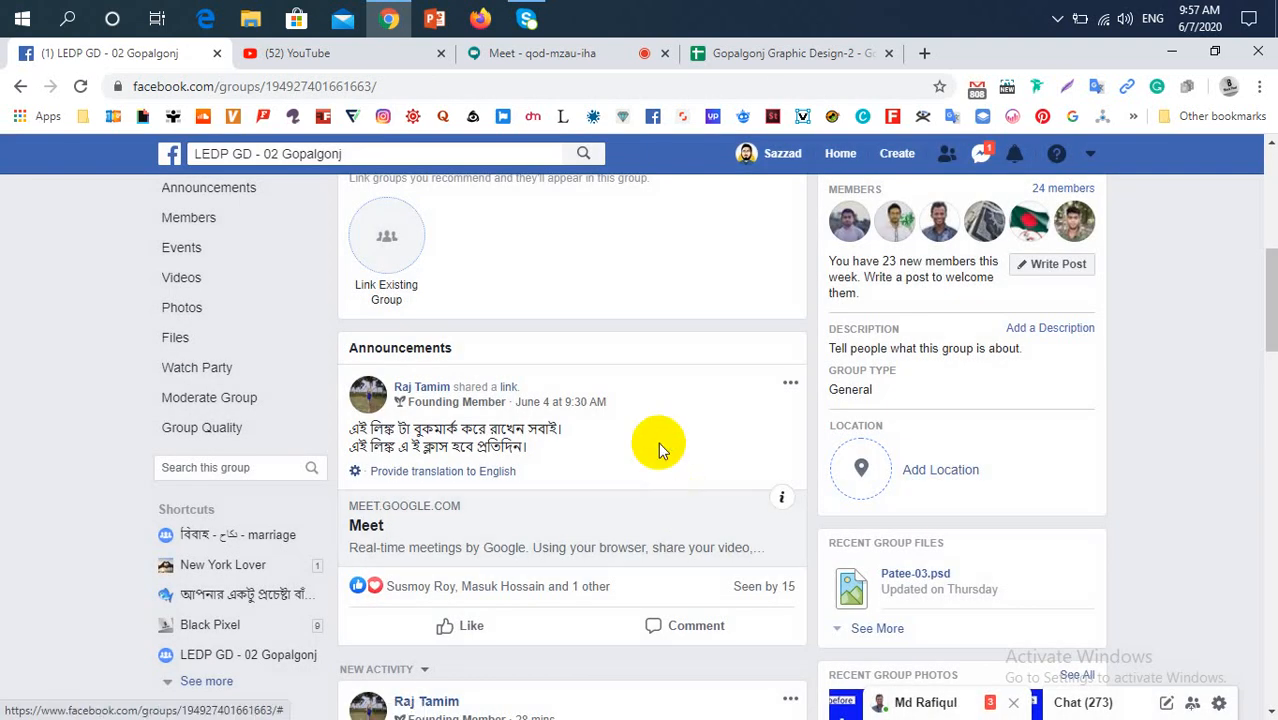
{"action": "scroll", "coordinate": [658, 441], "scroll_direction": "up", "scroll_amount": 5}
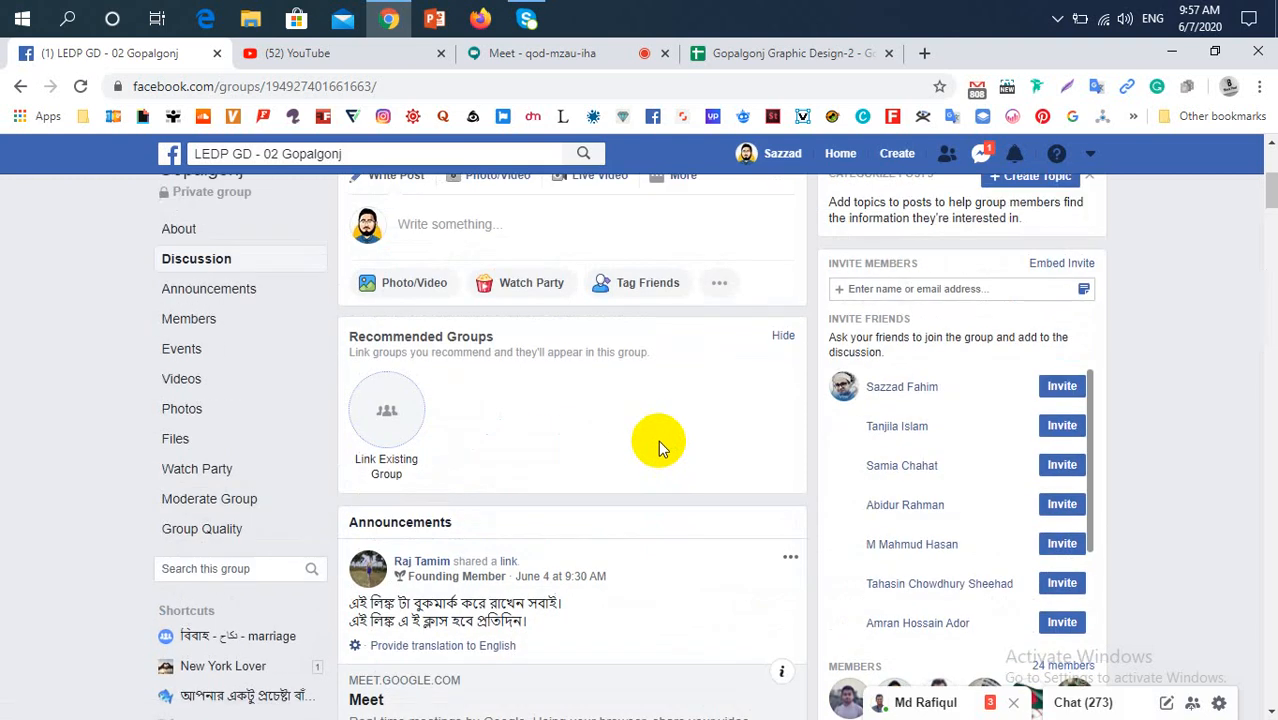
Check the recent Facebook messages and view the "Paint tool" post under the group's new activity
{"action": "left_click", "coordinate": [981, 154]}
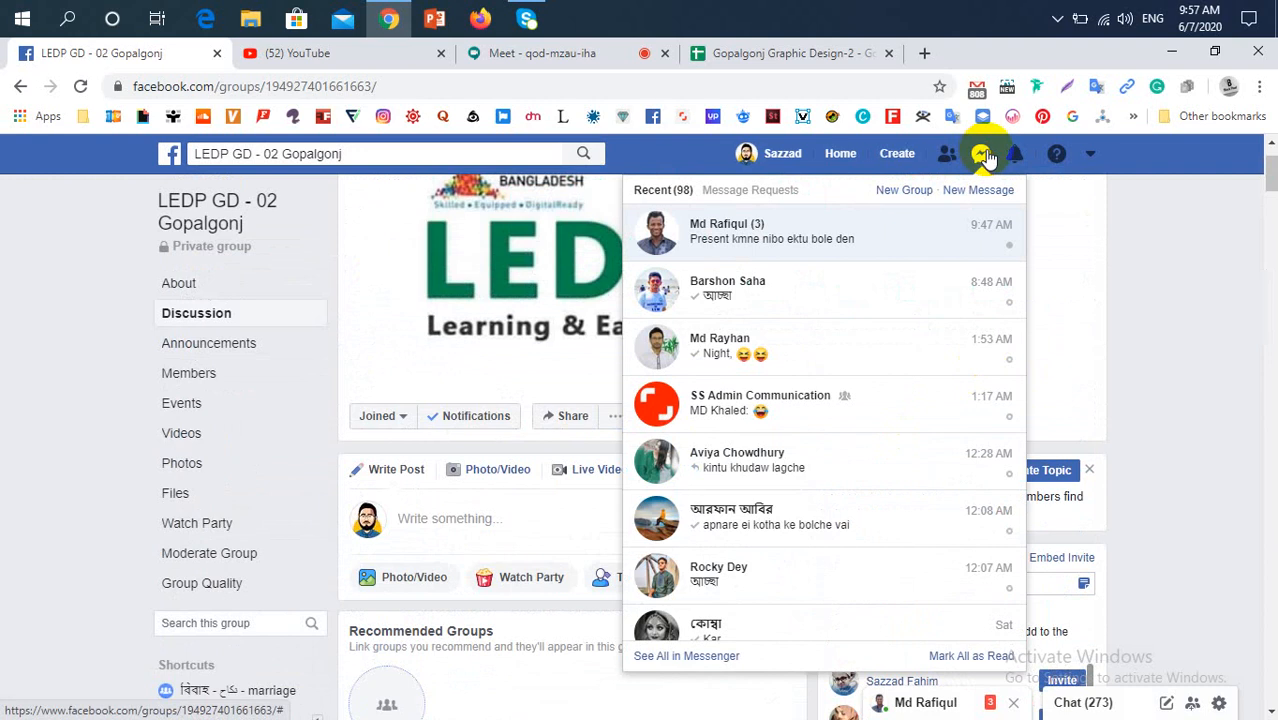
{"action": "left_click", "coordinate": [983, 156]}
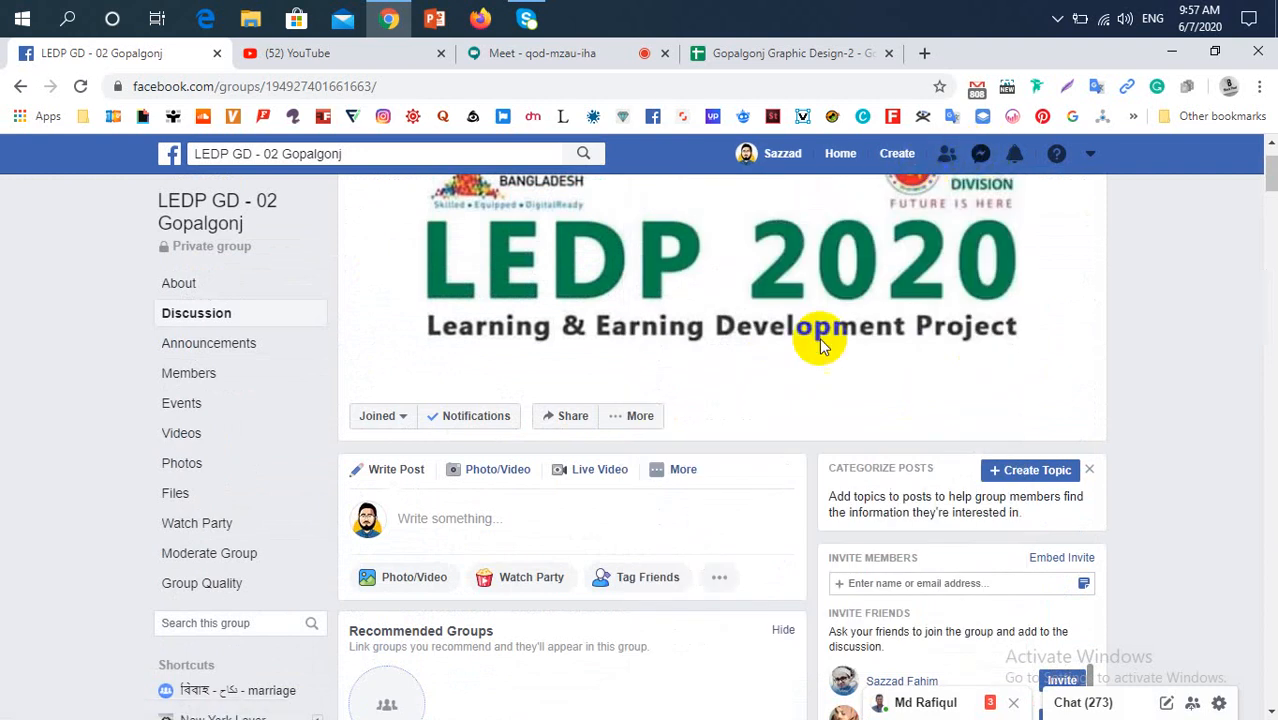
{"action": "scroll", "coordinate": [728, 542], "scroll_direction": "down", "scroll_amount": 2}
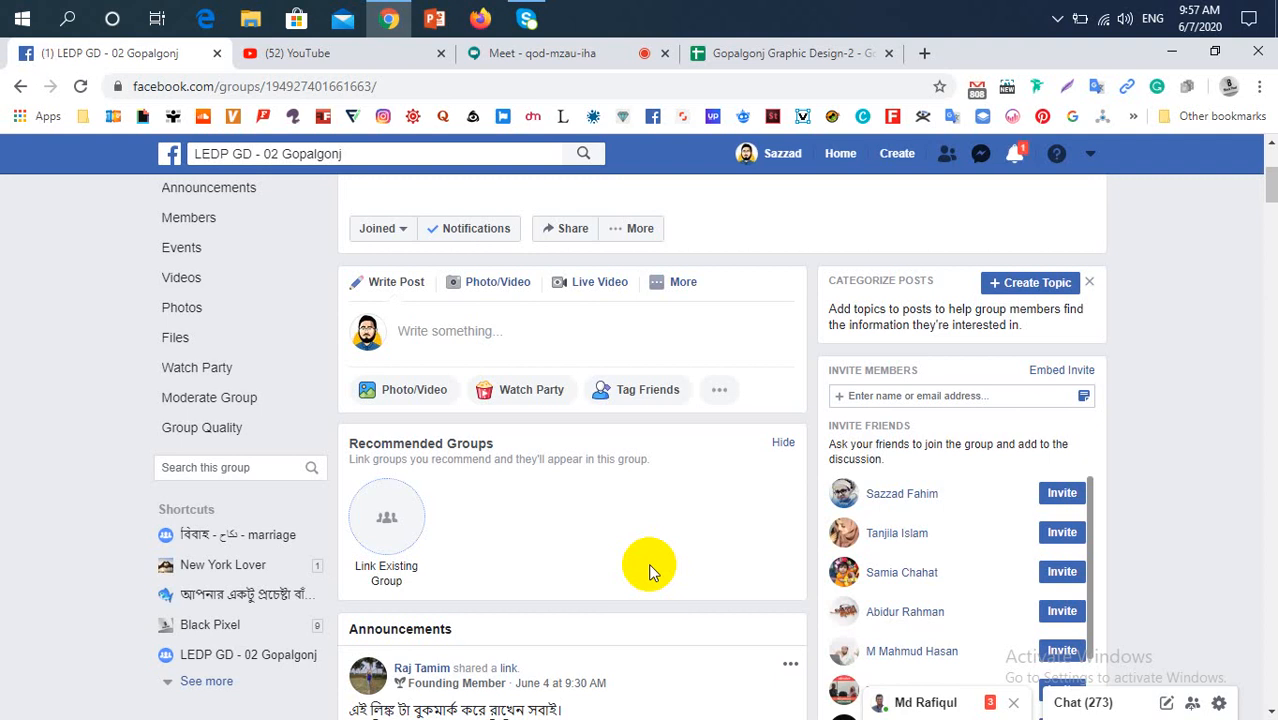
{"action": "scroll", "coordinate": [611, 526], "scroll_direction": "down", "scroll_amount": 8}
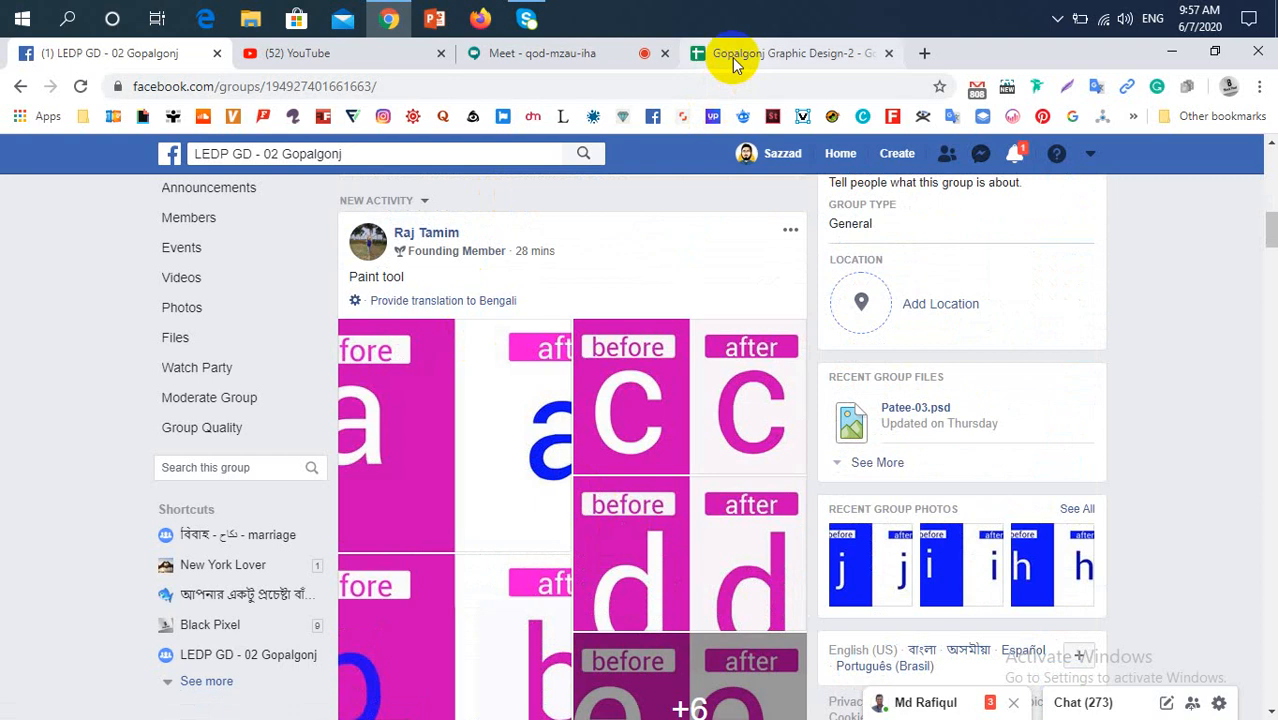
Switch to the Google Meet call and present the entire screen to the participants
{"action": "left_click", "coordinate": [556, 60]}
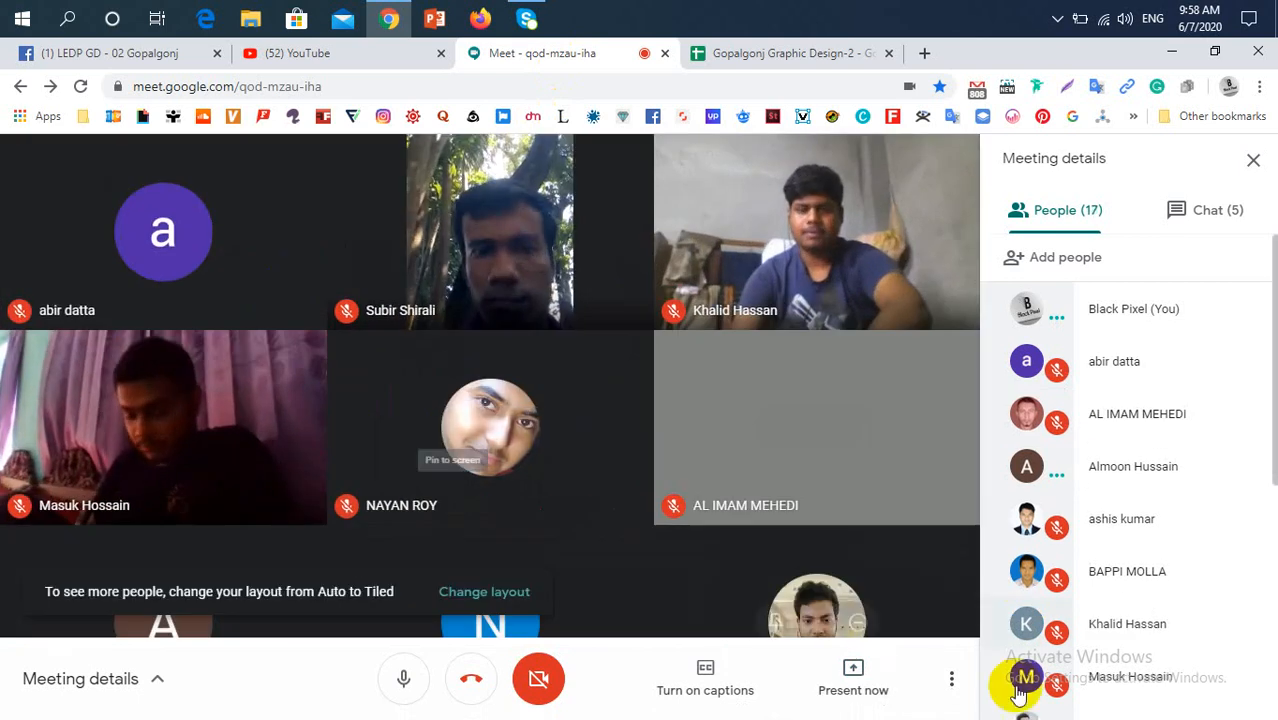
{"action": "left_click", "coordinate": [860, 685]}
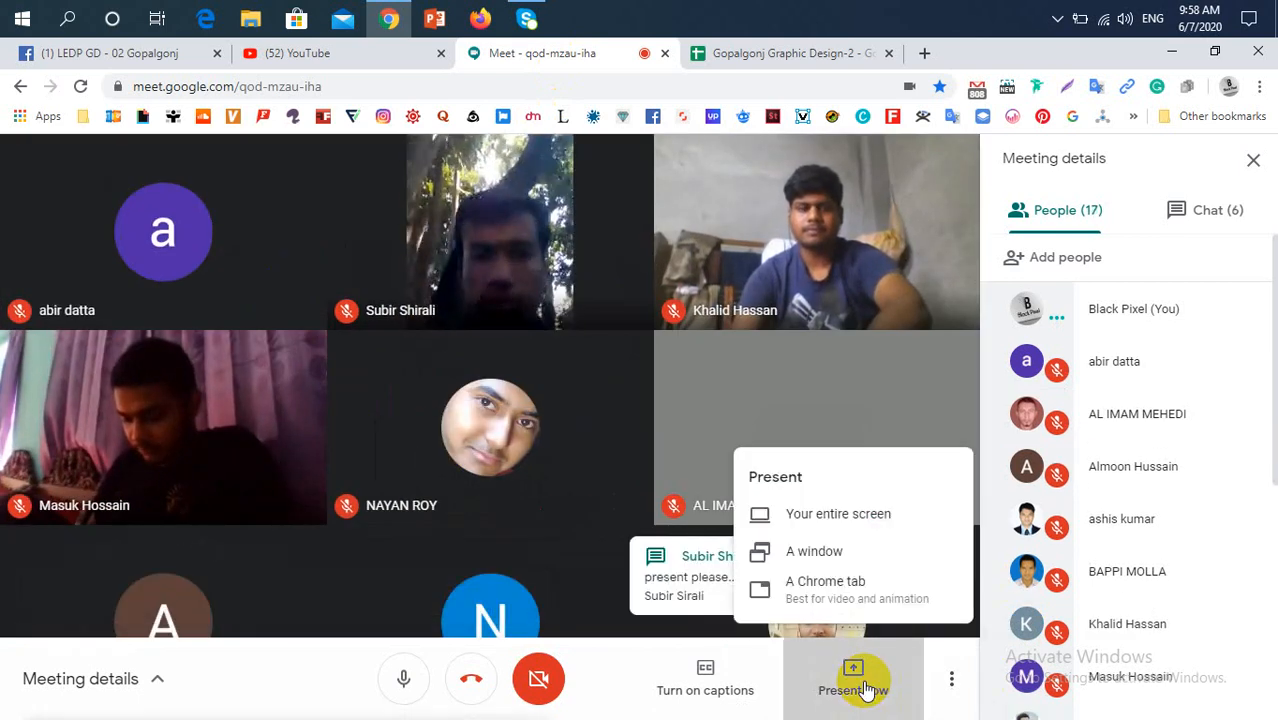
{"action": "left_click", "coordinate": [871, 513]}
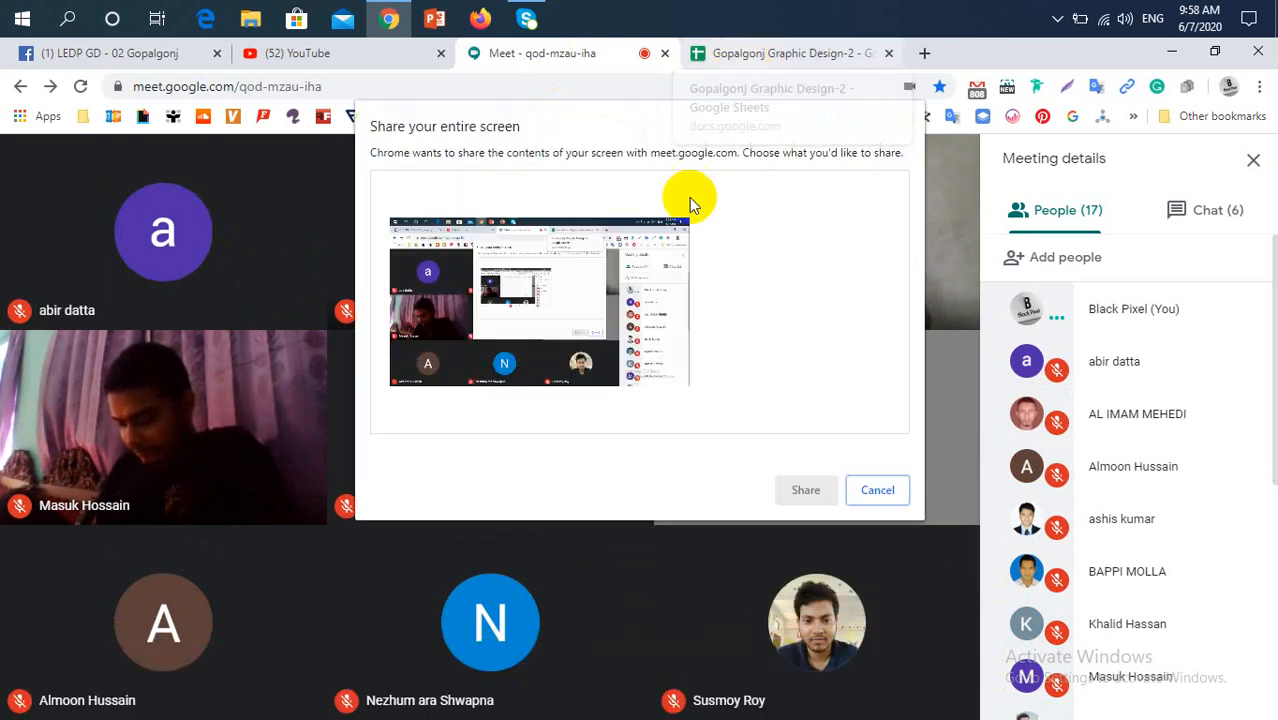
{"action": "left_click", "coordinate": [593, 314]}
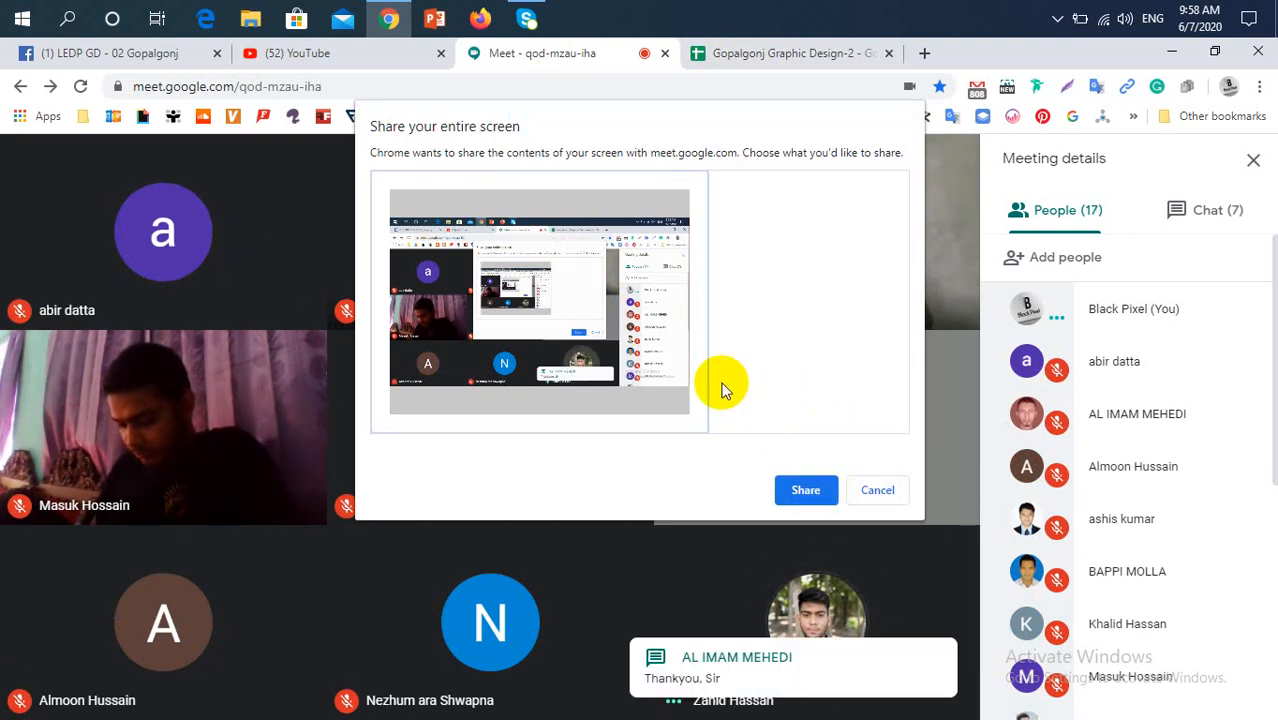
{"action": "left_click", "coordinate": [806, 492]}
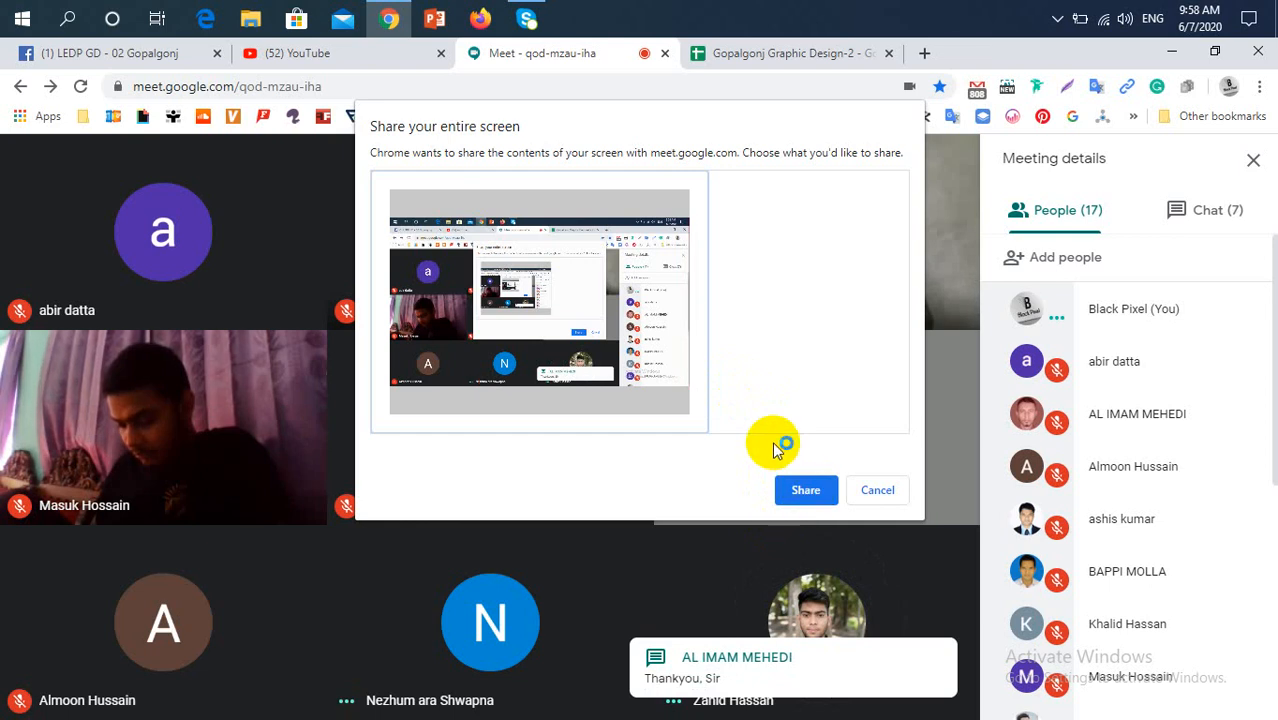
{"action": "left_click", "coordinate": [806, 490]}
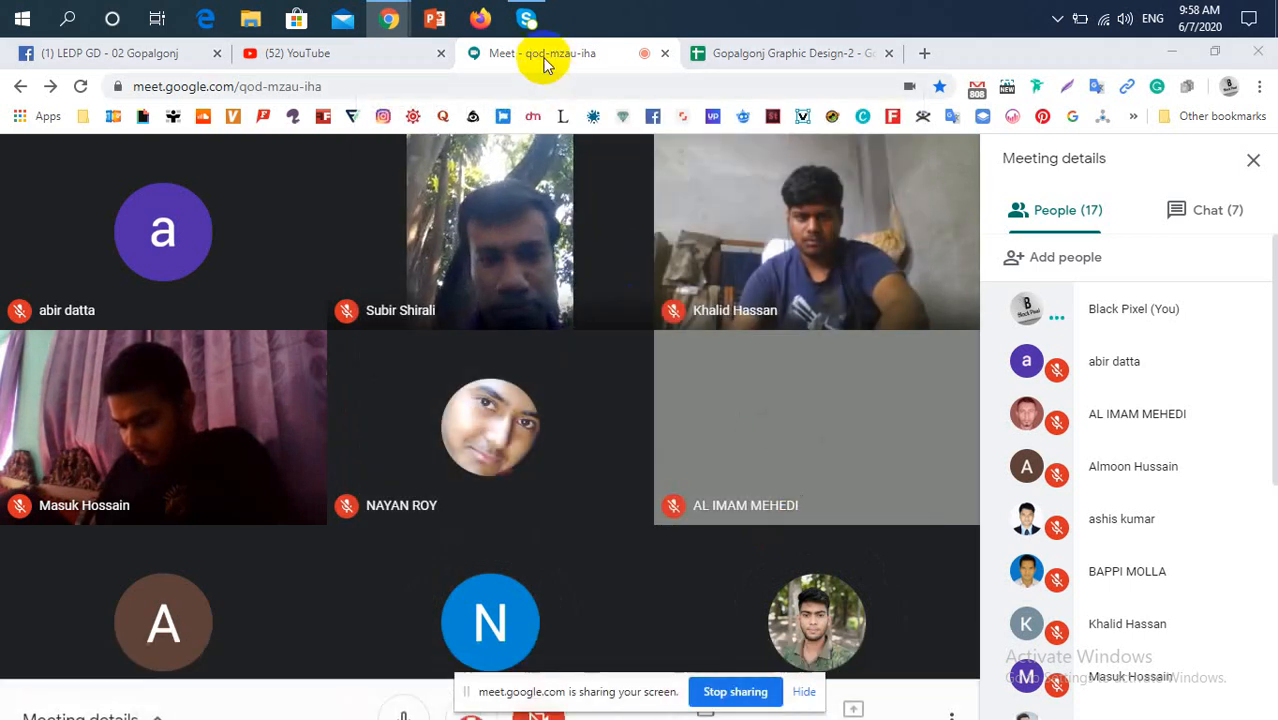
Revisit the Facebook group and the Google Meet presentation, and launch Adobe Photoshop 2020
{"action": "left_click", "coordinate": [115, 60]}
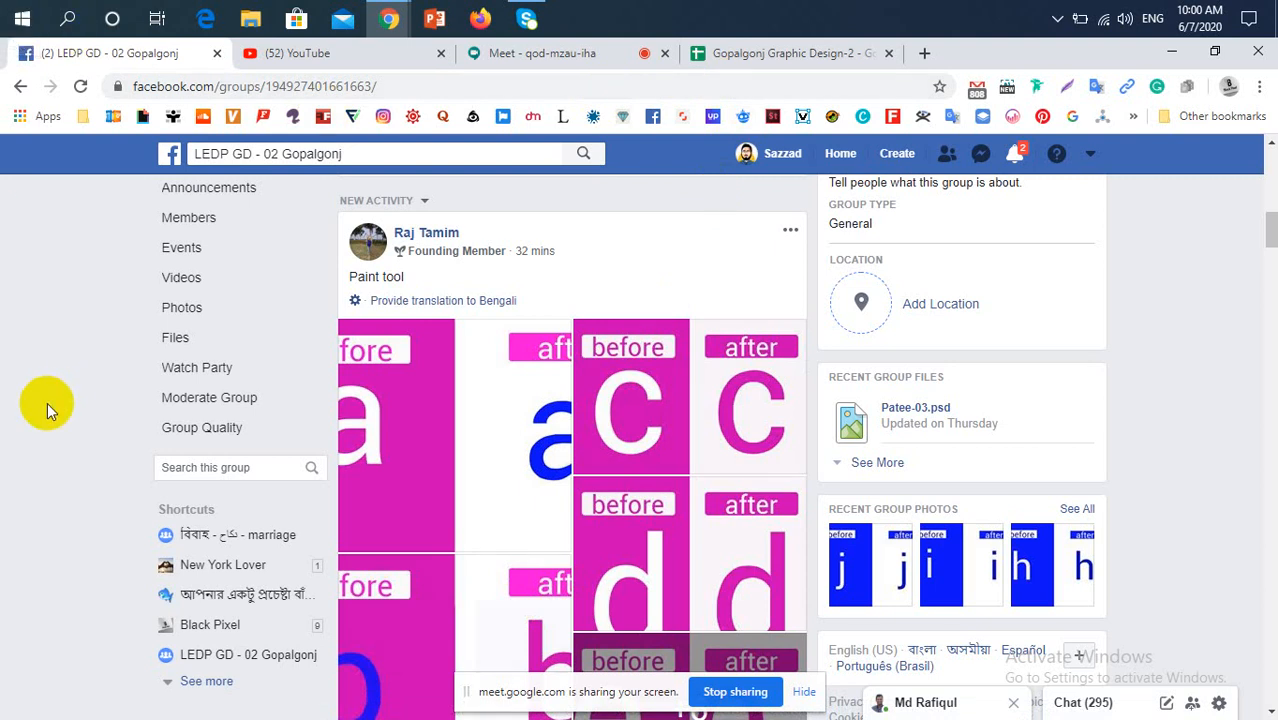
{"action": "left_click", "coordinate": [22, 12]}
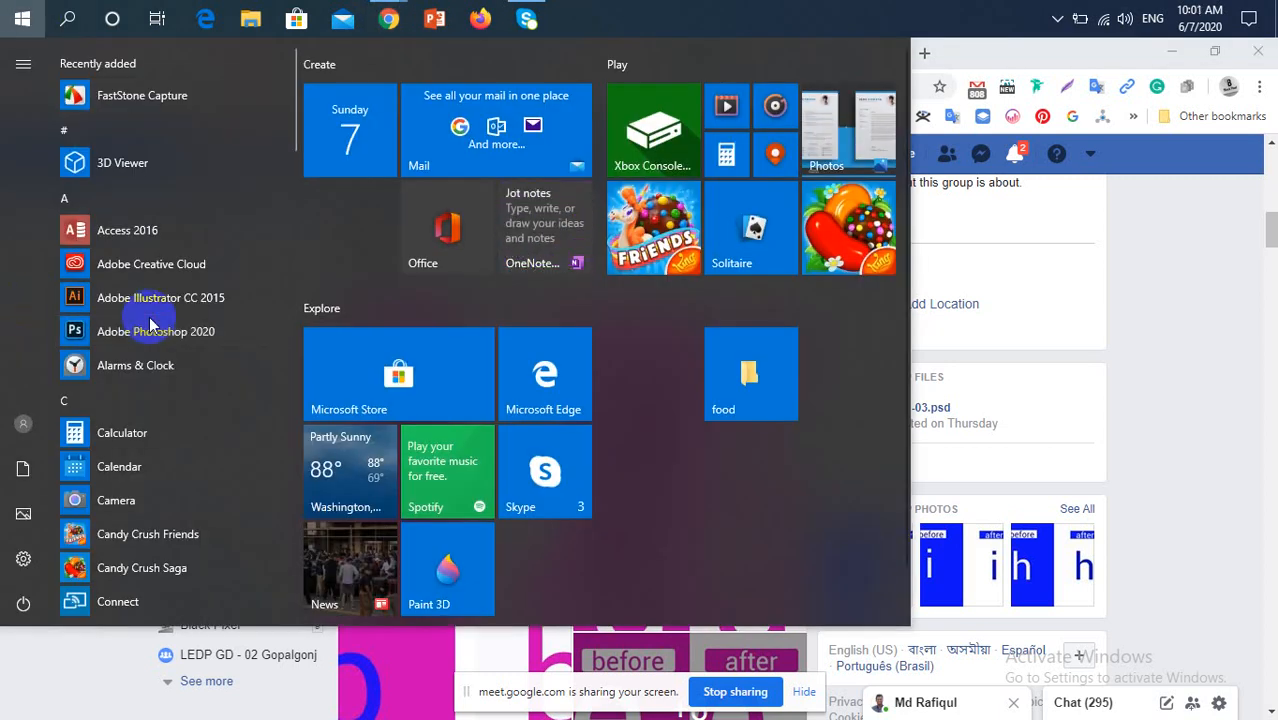
{"action": "left_click", "coordinate": [149, 317]}
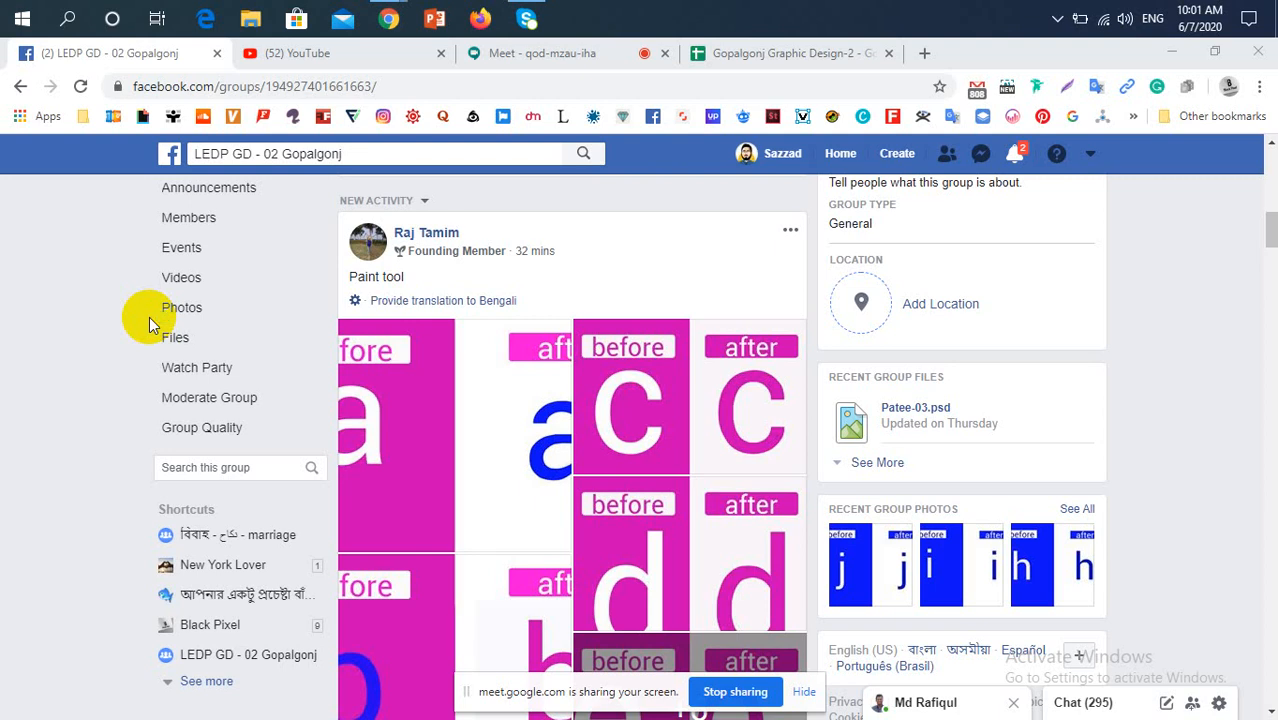
{"action": "left_click", "coordinate": [566, 54]}
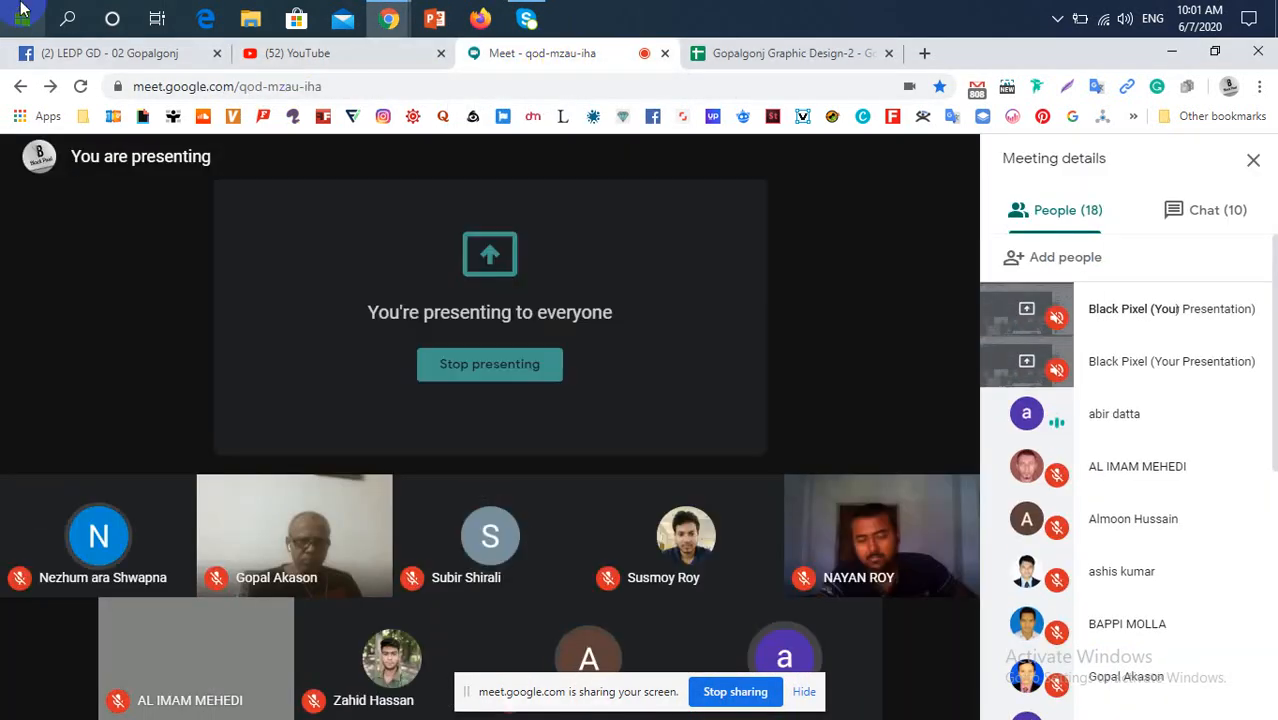
{"action": "left_click", "coordinate": [22, 14]}
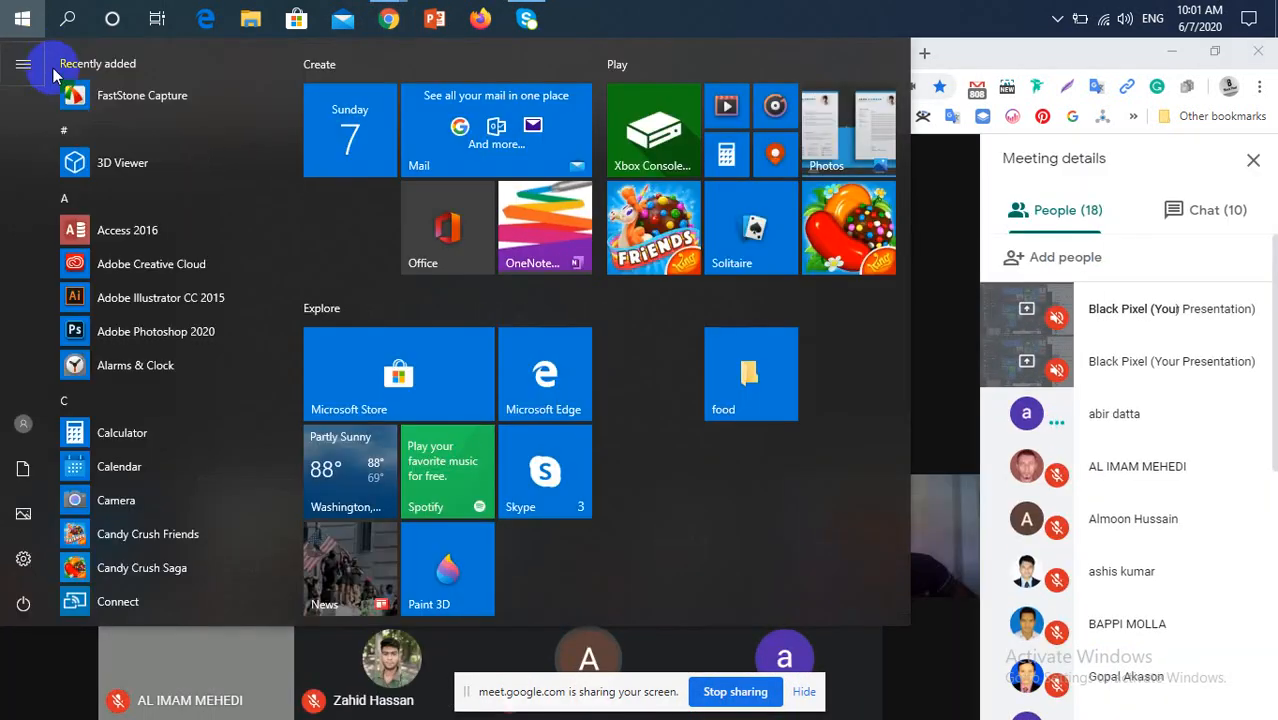
{"action": "left_click", "coordinate": [150, 336]}
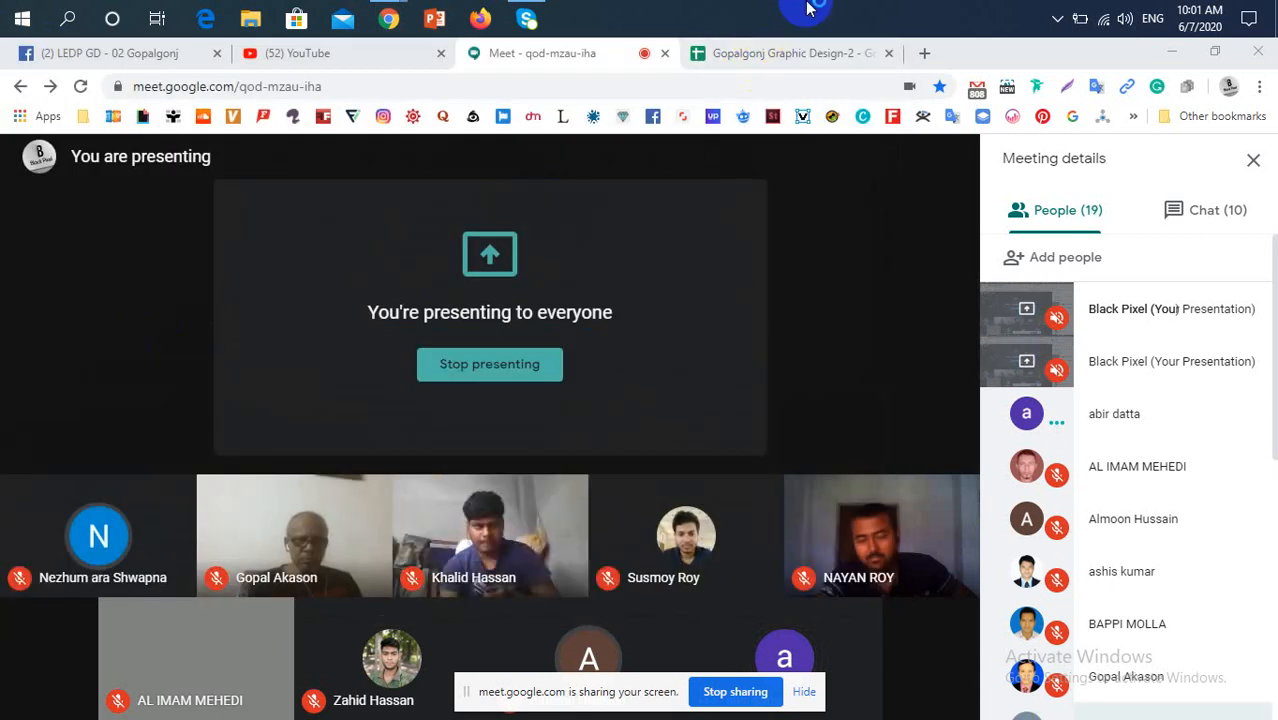
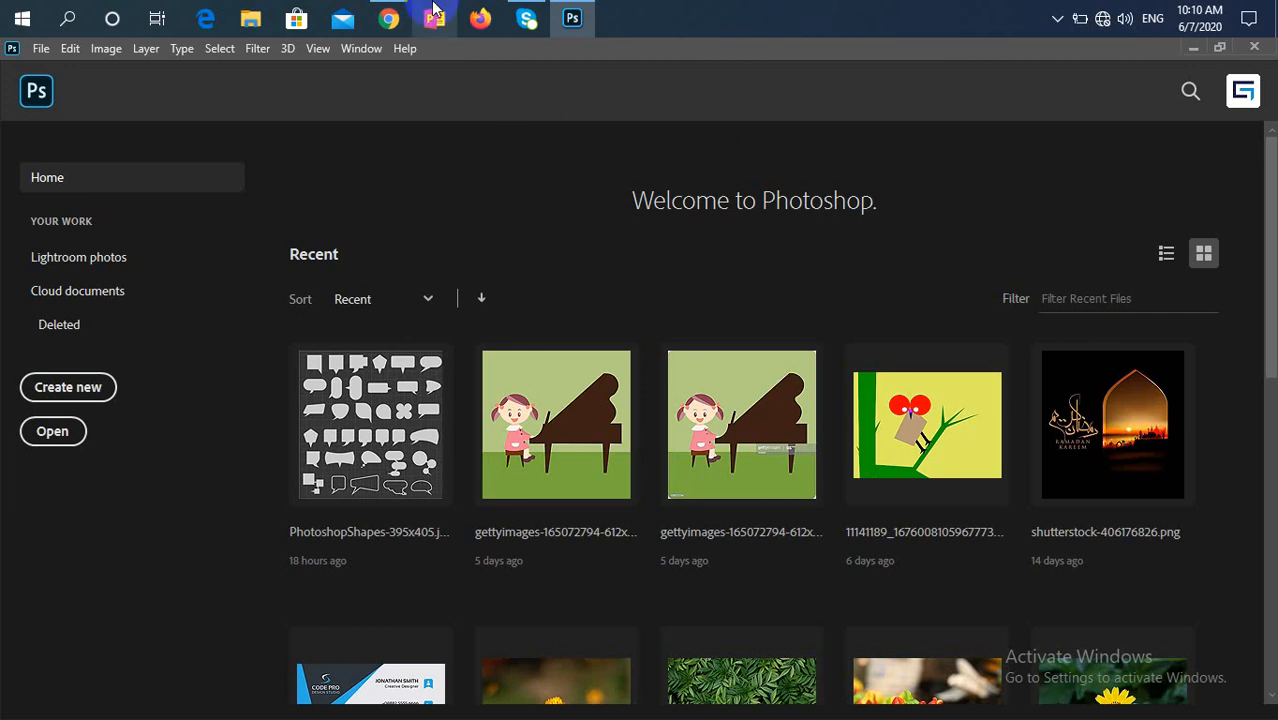
Try to rejoin the dropped Google Meet call in Chrome and open the list of available Wi-Fi networks
{"action": "left_click", "coordinate": [378, 8]}
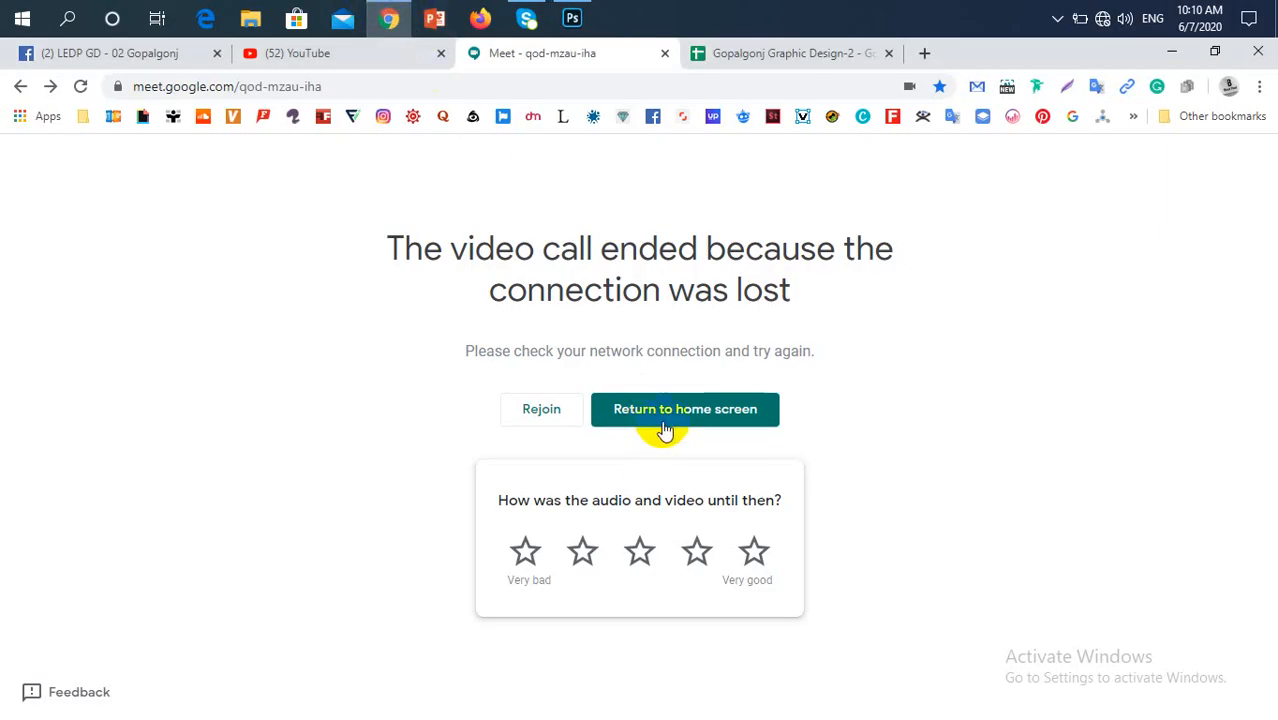
{"action": "left_click", "coordinate": [555, 415]}
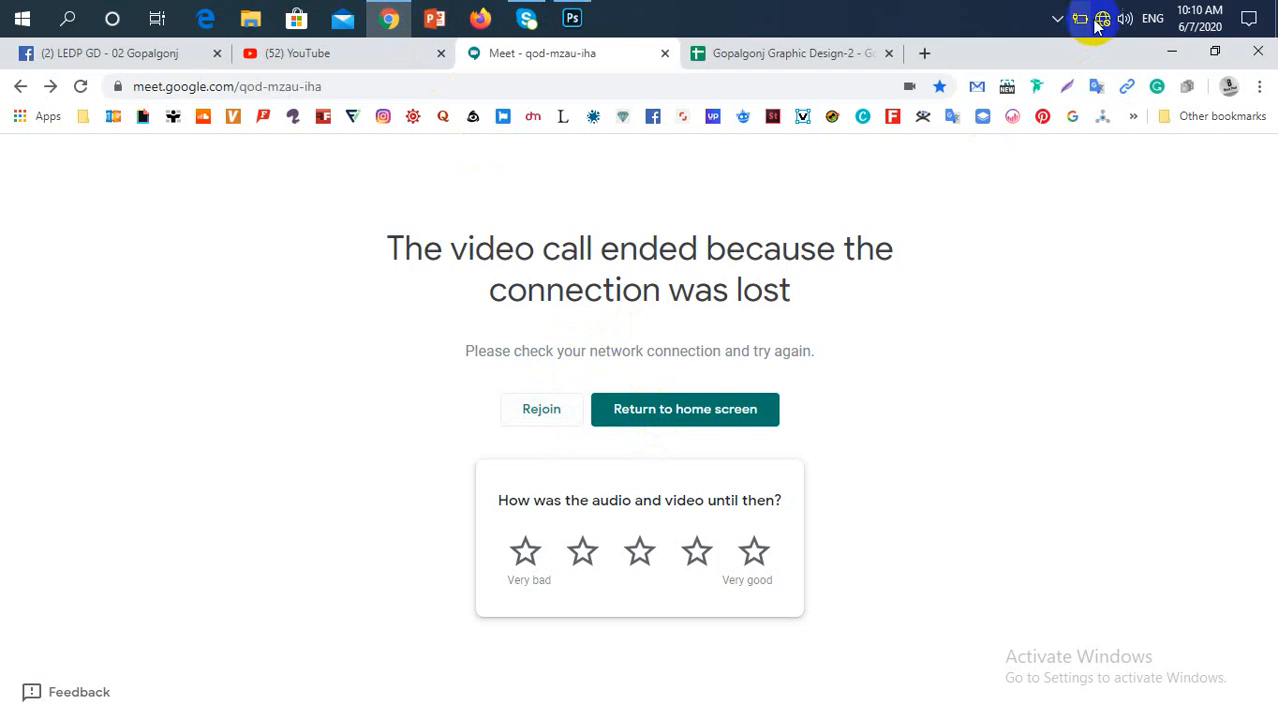
{"action": "mouse_move", "coordinate": [1101, 22]}
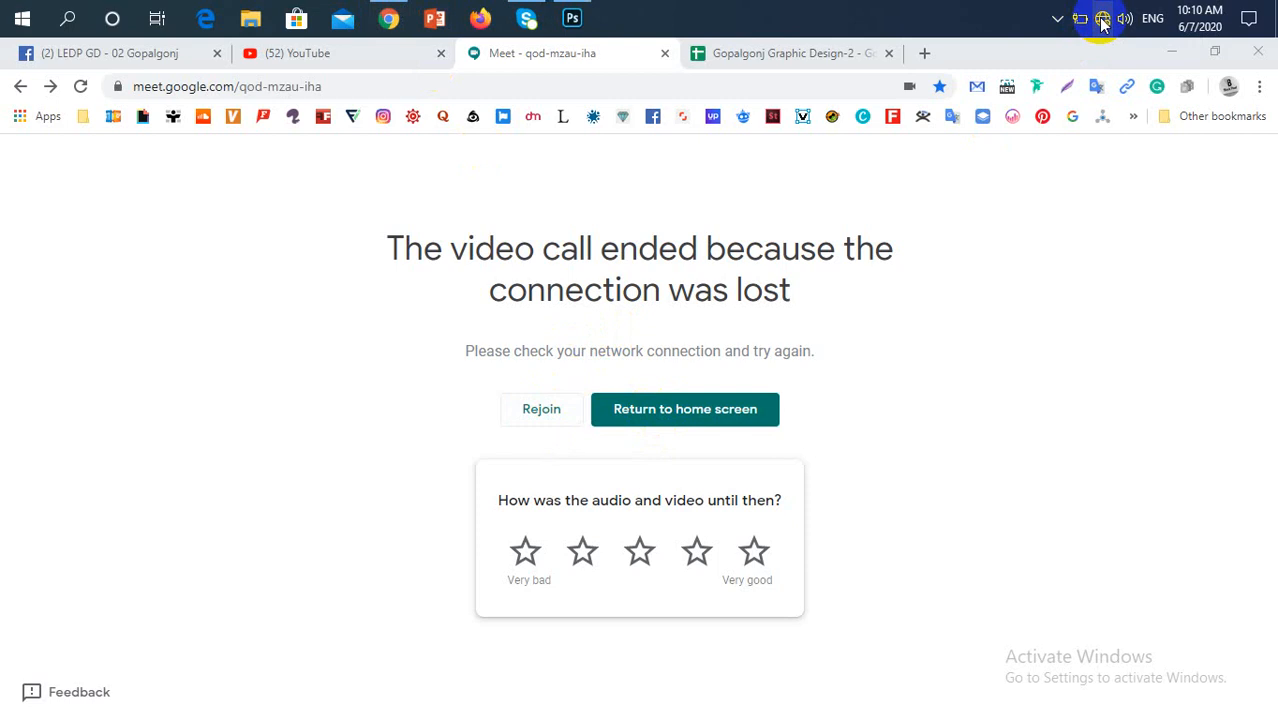
{"action": "left_click", "coordinate": [1101, 22]}
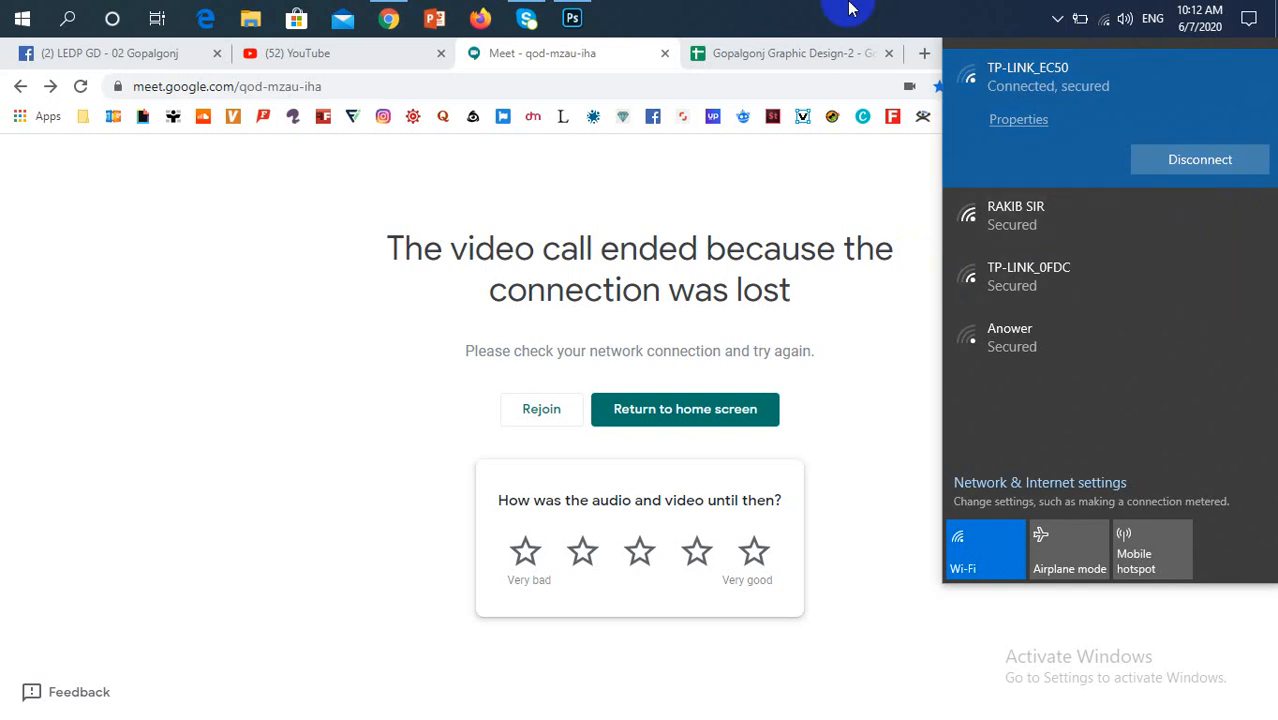
Switch the computer's Wi-Fi connection to the "Madina vaban wifi" network
{"action": "left_click", "coordinate": [831, 203]}
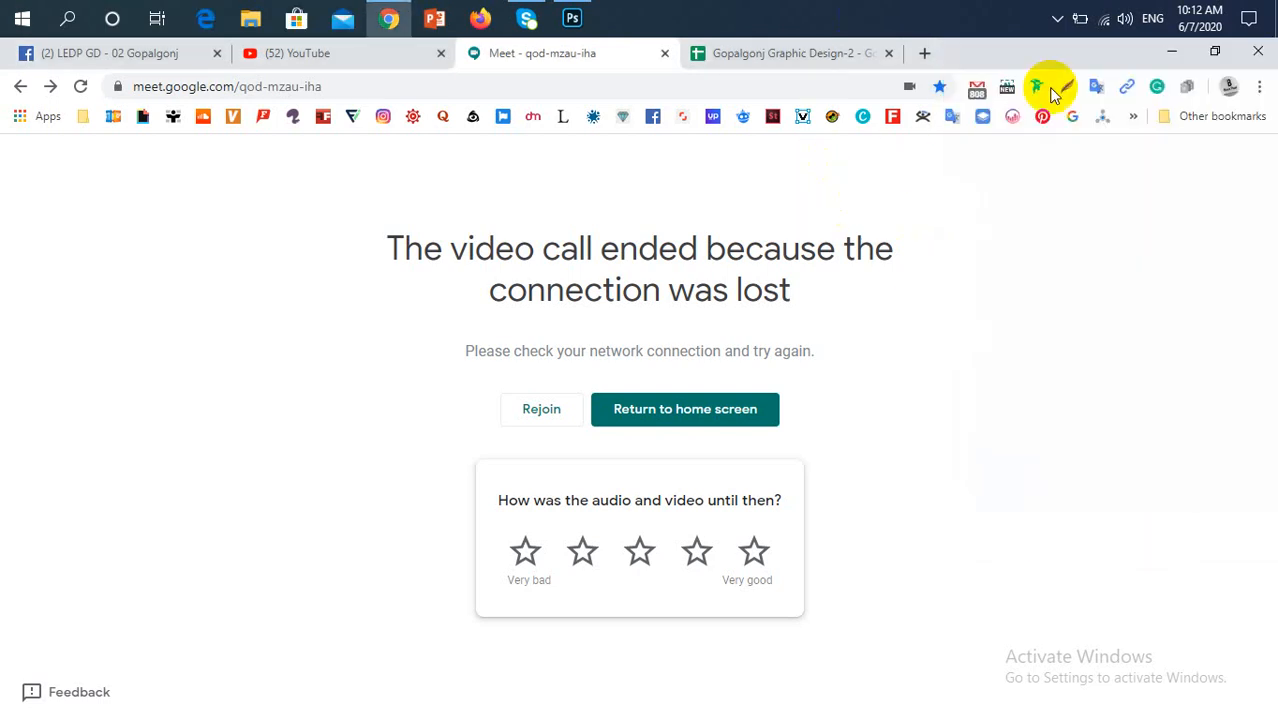
{"action": "left_click", "coordinate": [1100, 21]}
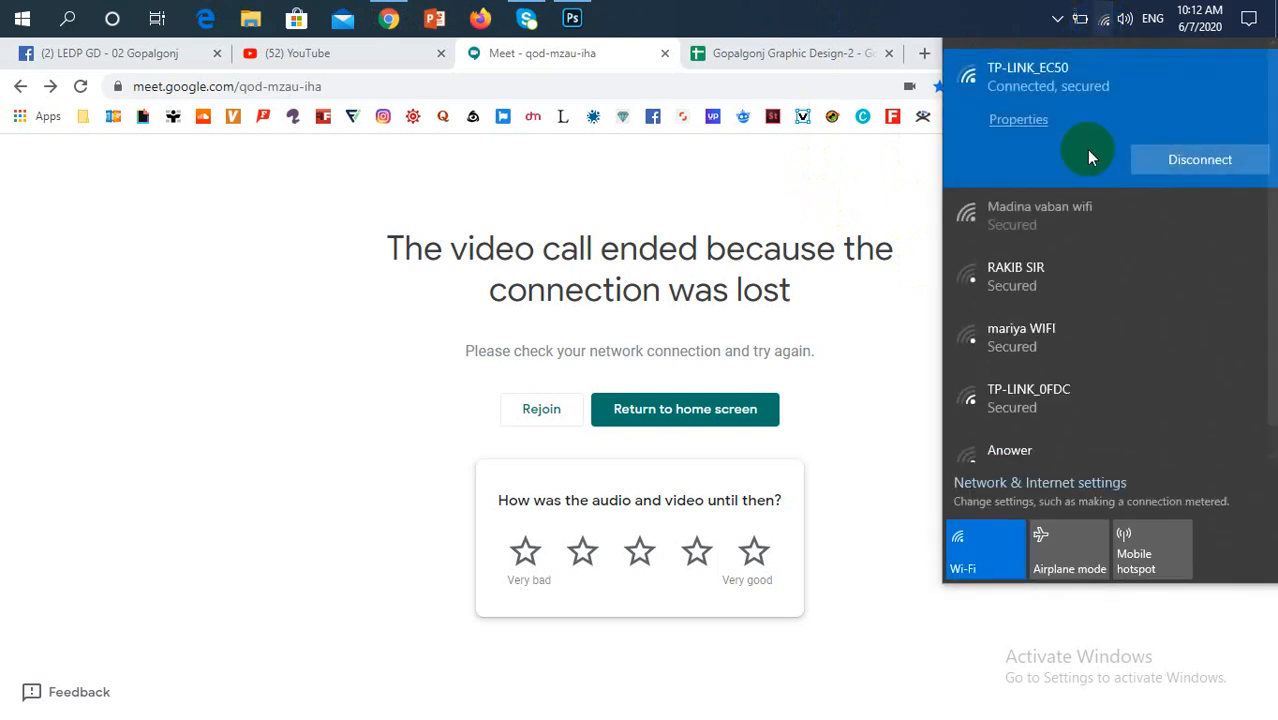
{"action": "left_click", "coordinate": [1062, 214]}
{"action": "left_click", "coordinate": [1152, 228]}
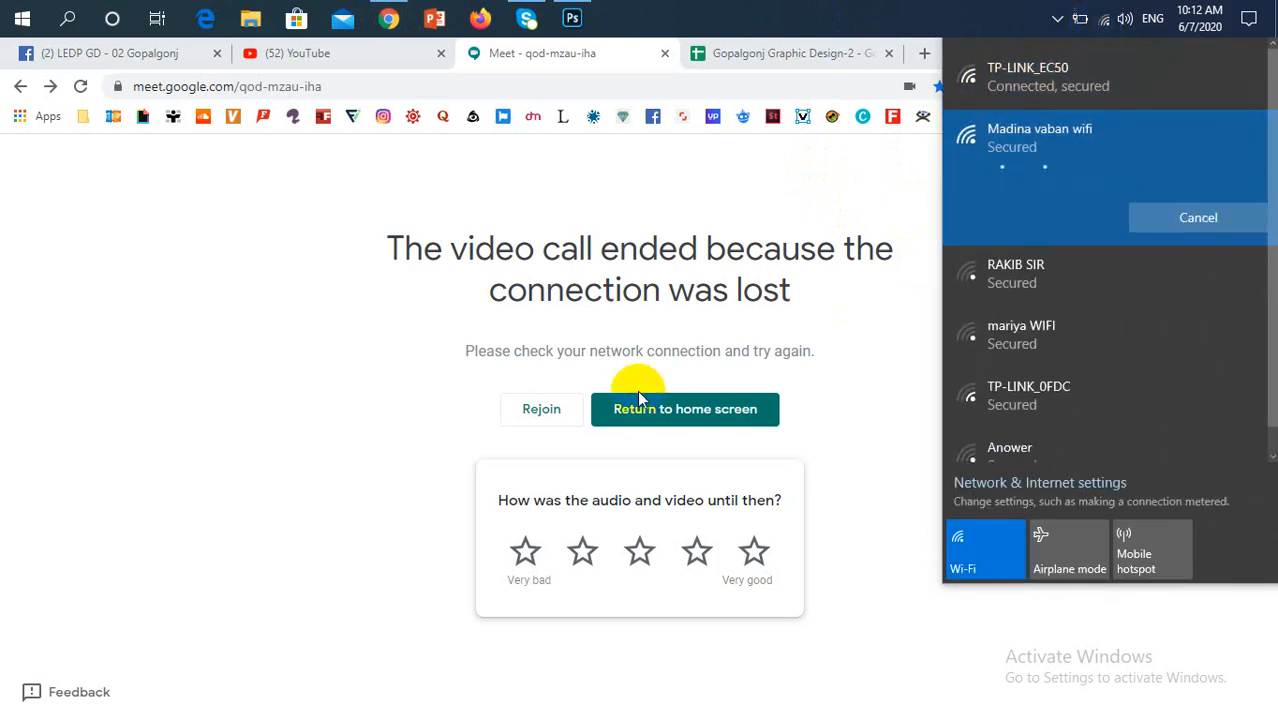
Rejoin the class's Google Meet call with the camera turned off
{"action": "left_click", "coordinate": [566, 413]}
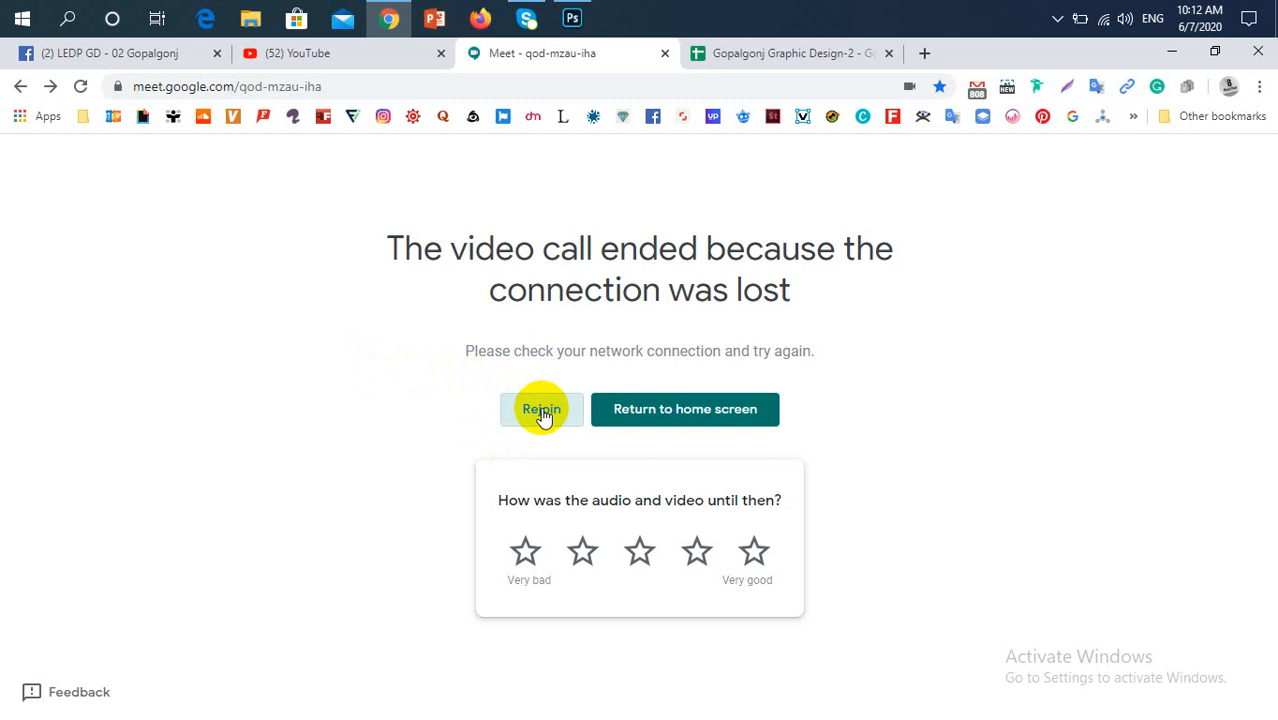
{"action": "left_click", "coordinate": [1133, 116]}
{"action": "left_click", "coordinate": [975, 172]}
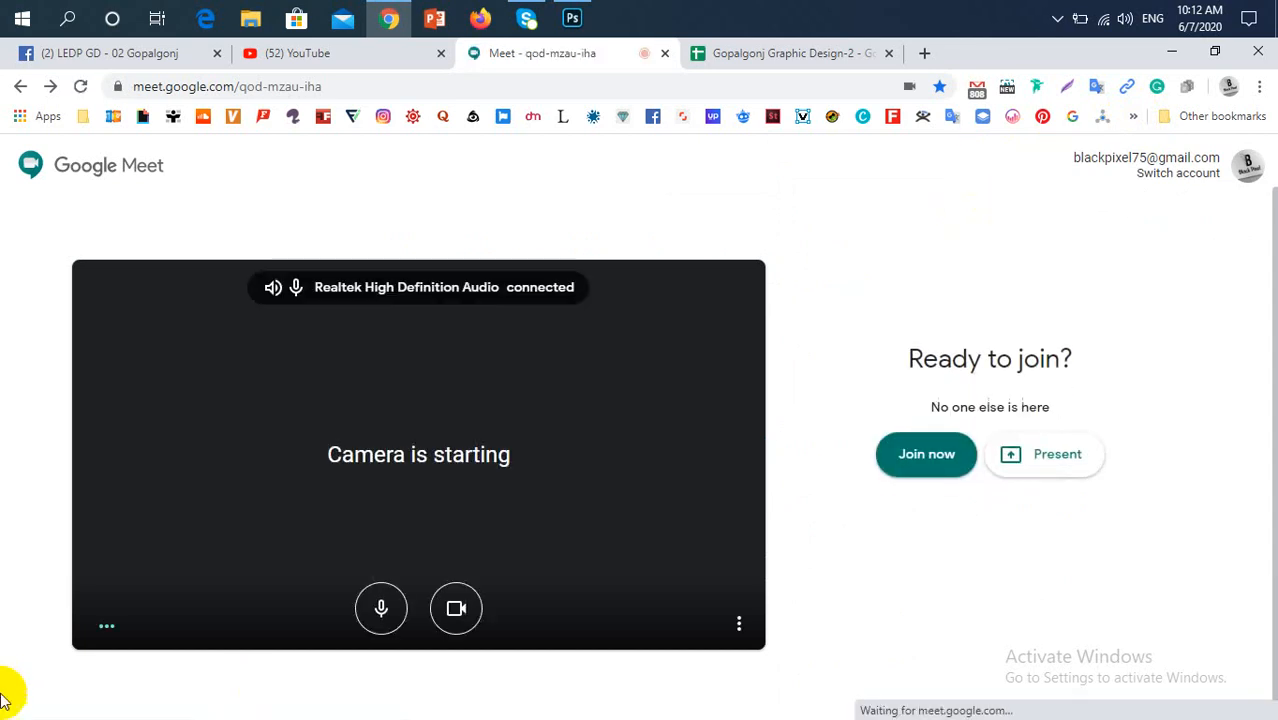
{"action": "left_click", "coordinate": [456, 607]}
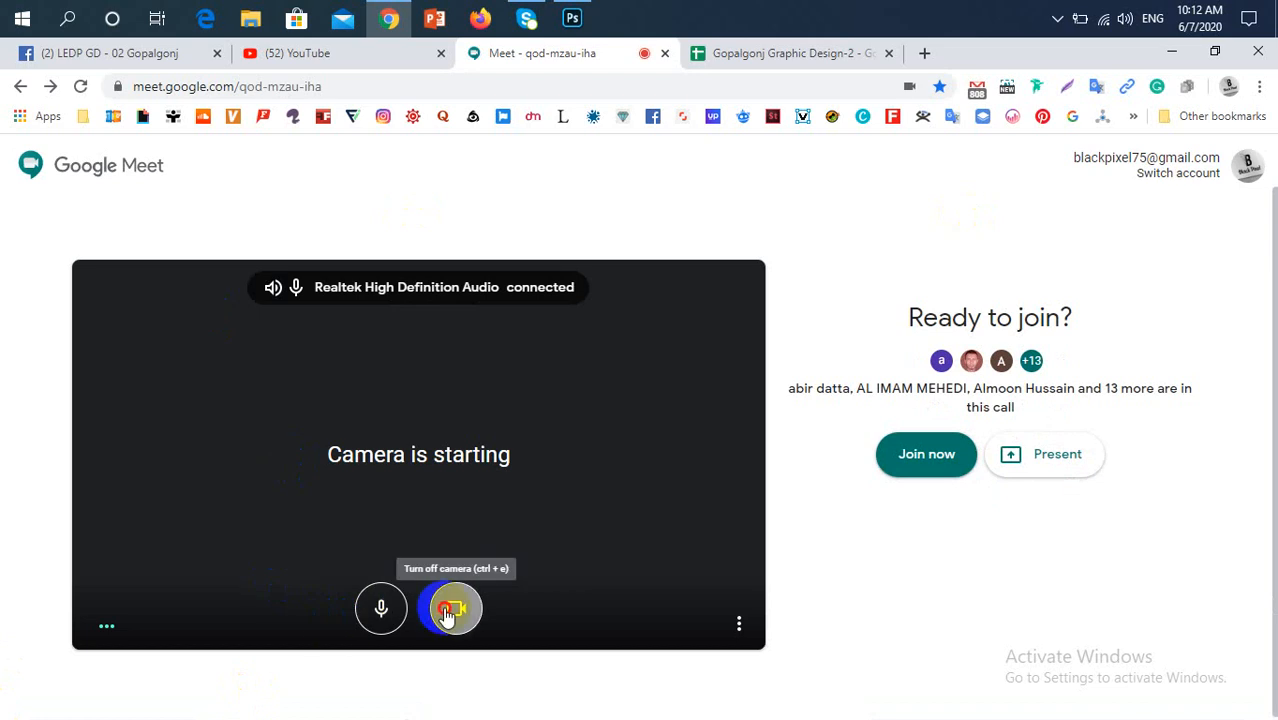
{"action": "left_click", "coordinate": [918, 454]}
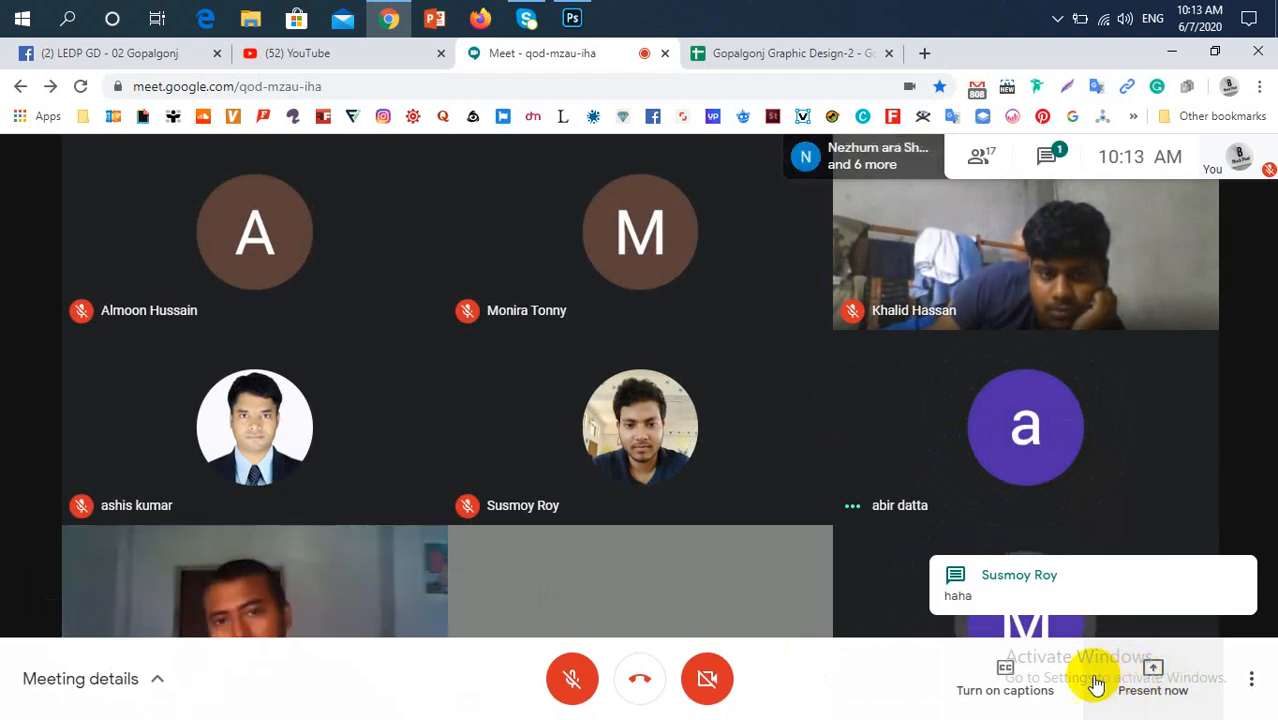
Present the entire screen to the Meet participants, hide the sharing notice, and unmute the microphone
{"action": "left_click", "coordinate": [1147, 706]}
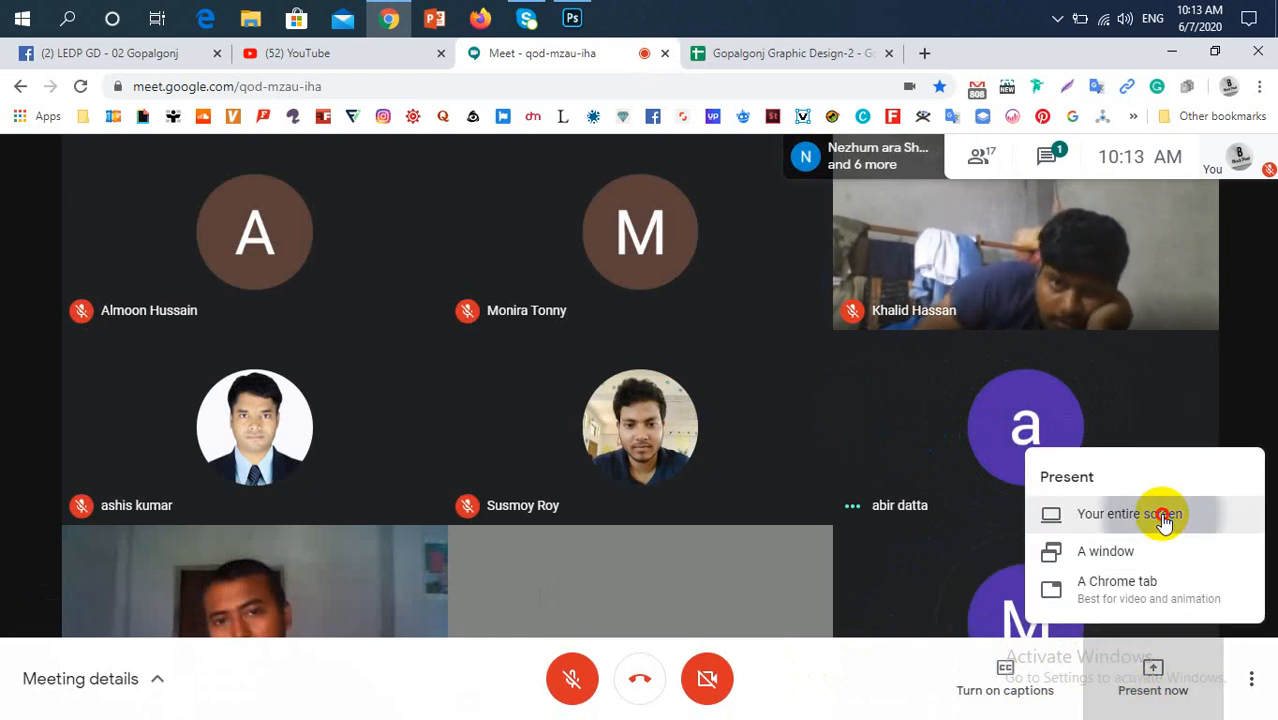
{"action": "left_click", "coordinate": [1105, 507]}
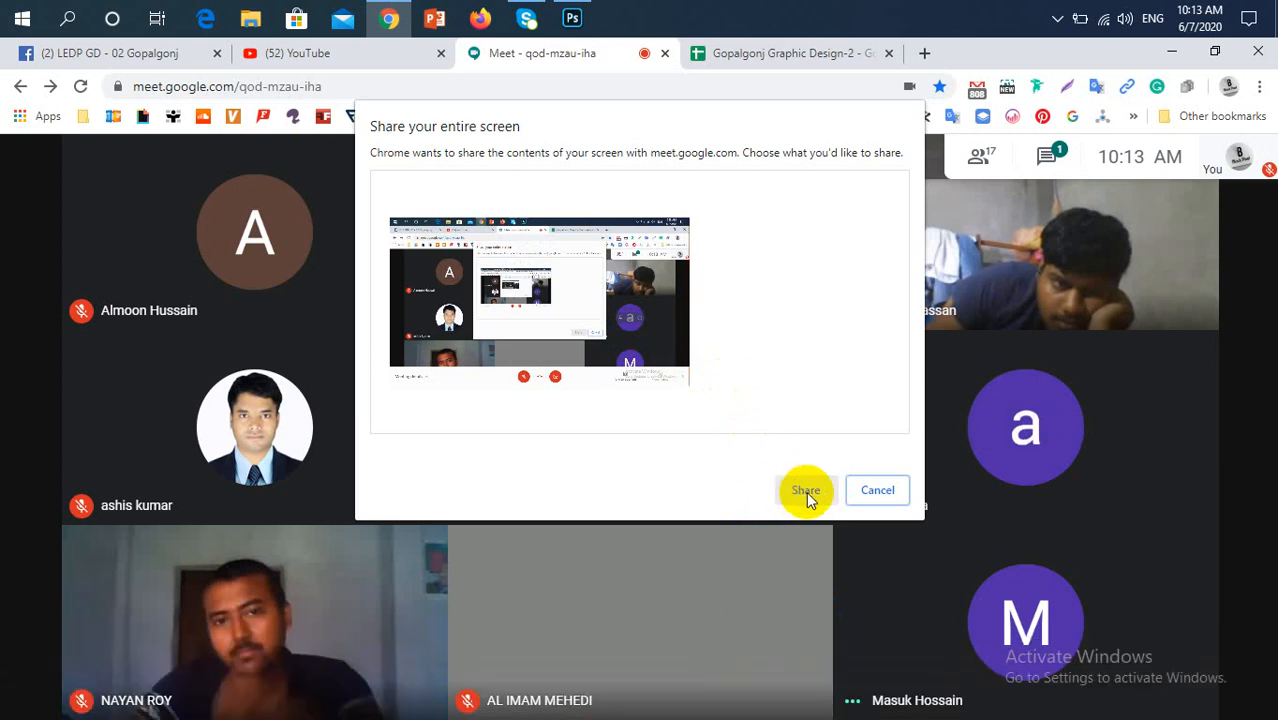
{"action": "left_click", "coordinate": [682, 330]}
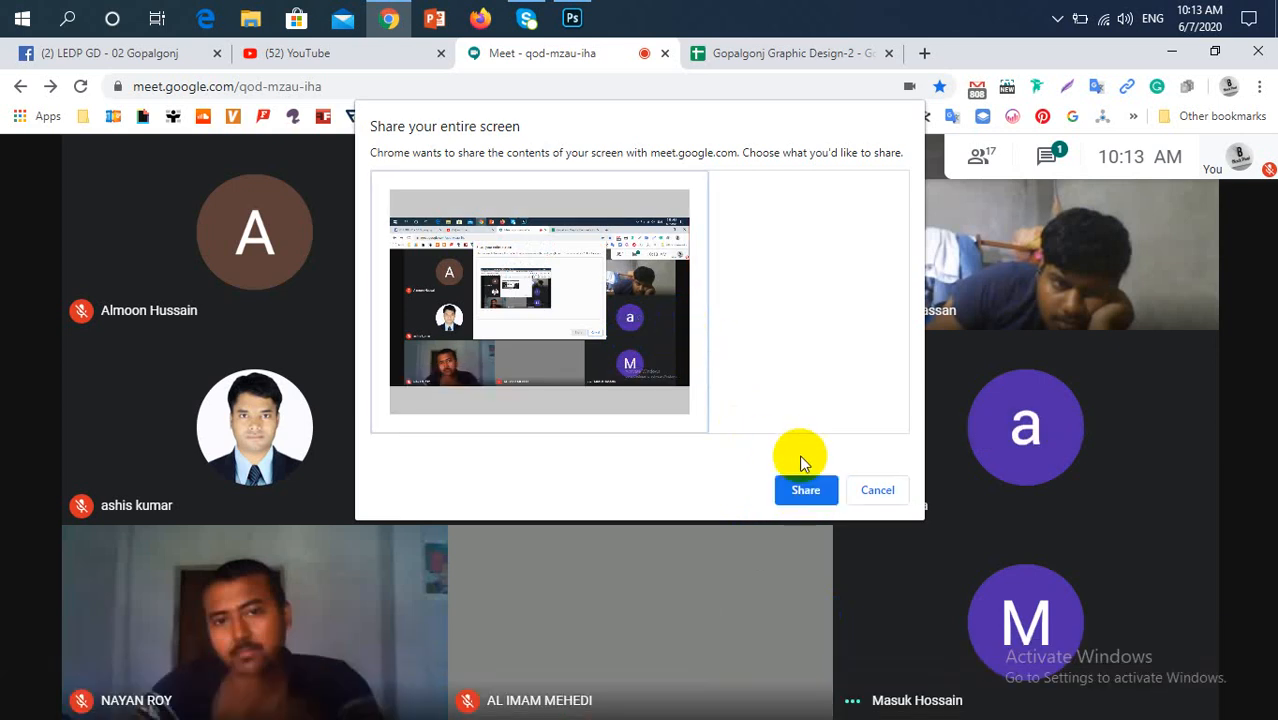
{"action": "left_click", "coordinate": [808, 490]}
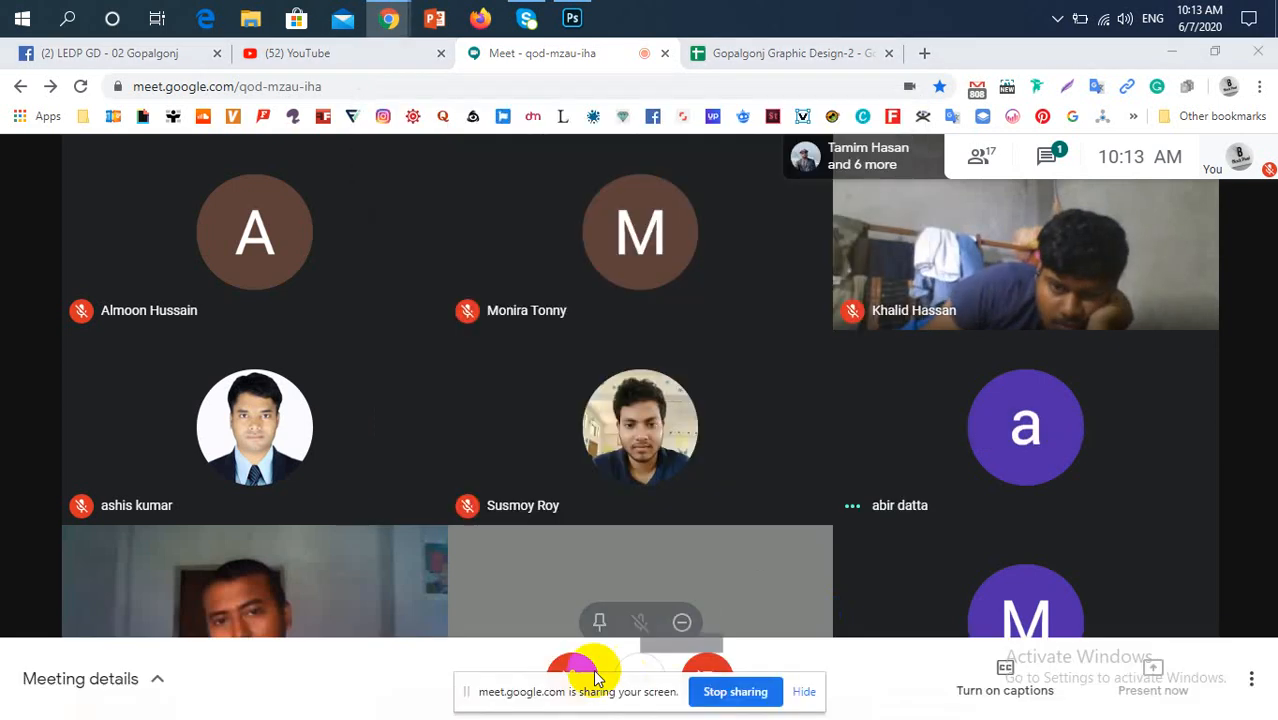
{"action": "left_click", "coordinate": [804, 691]}
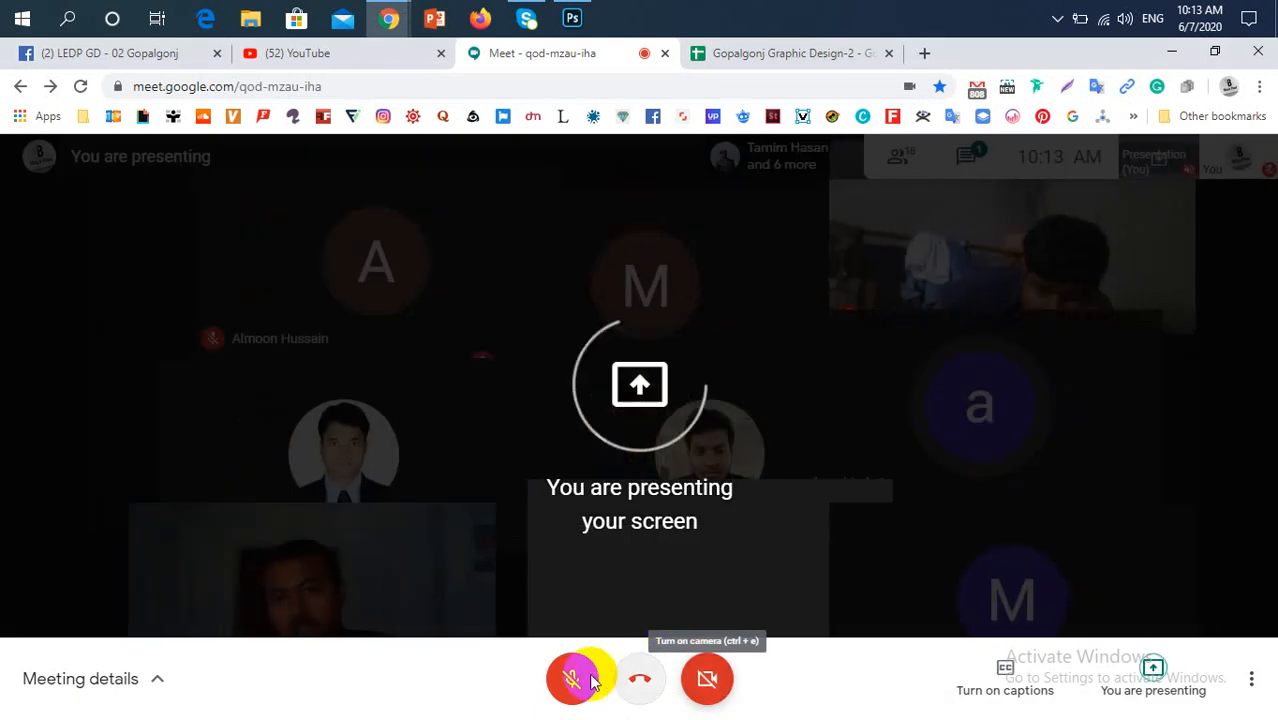
{"action": "left_click", "coordinate": [590, 680]}
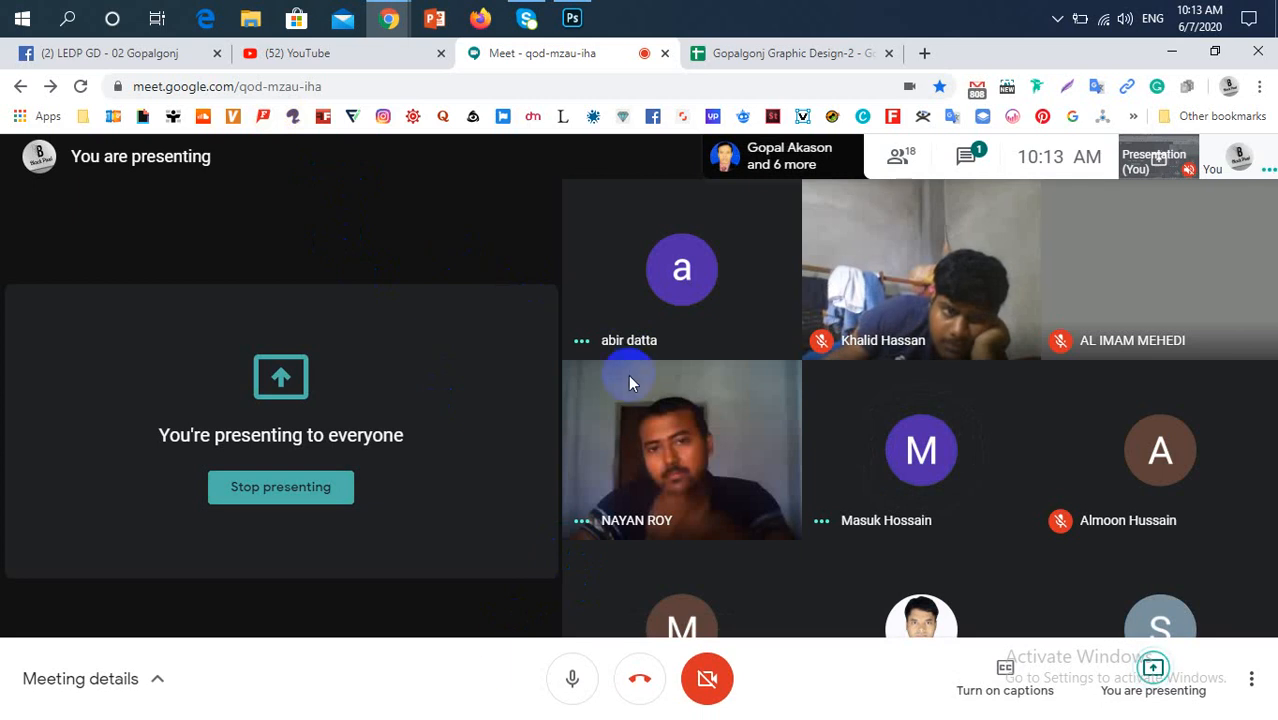
{"action": "mouse_move", "coordinate": [757, 395]}
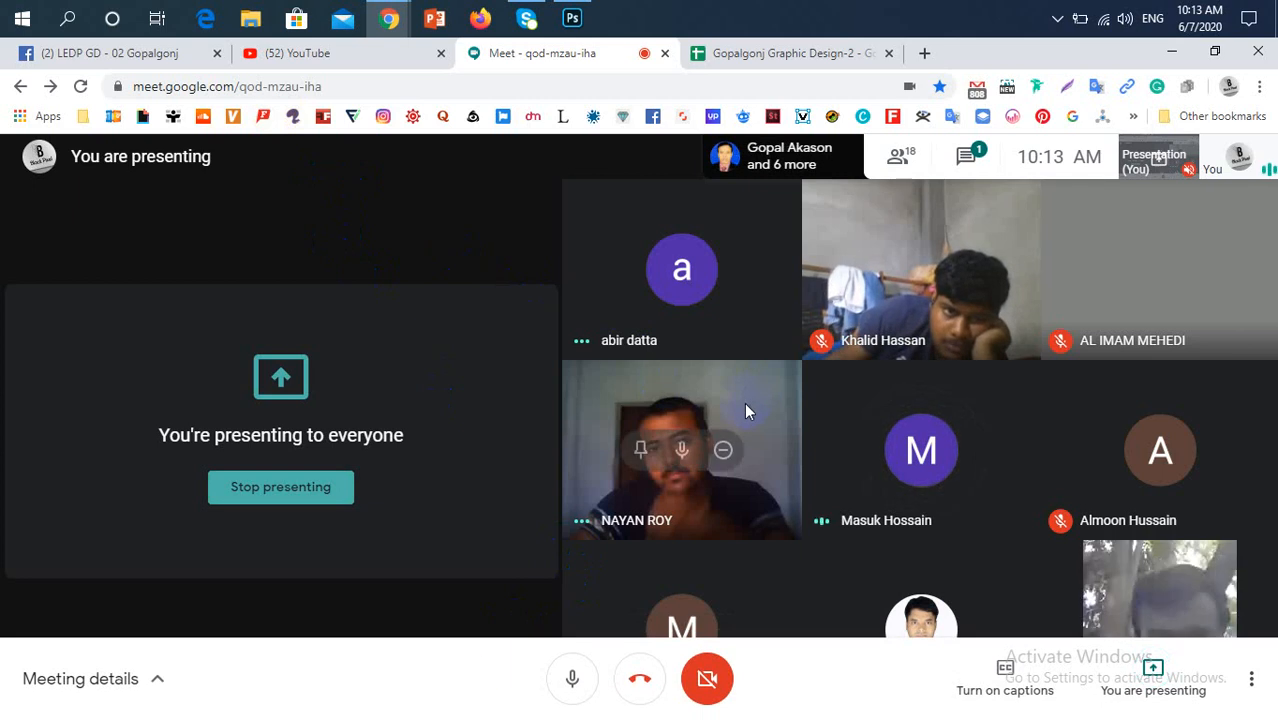
{"action": "mouse_move", "coordinate": [1134, 336]}
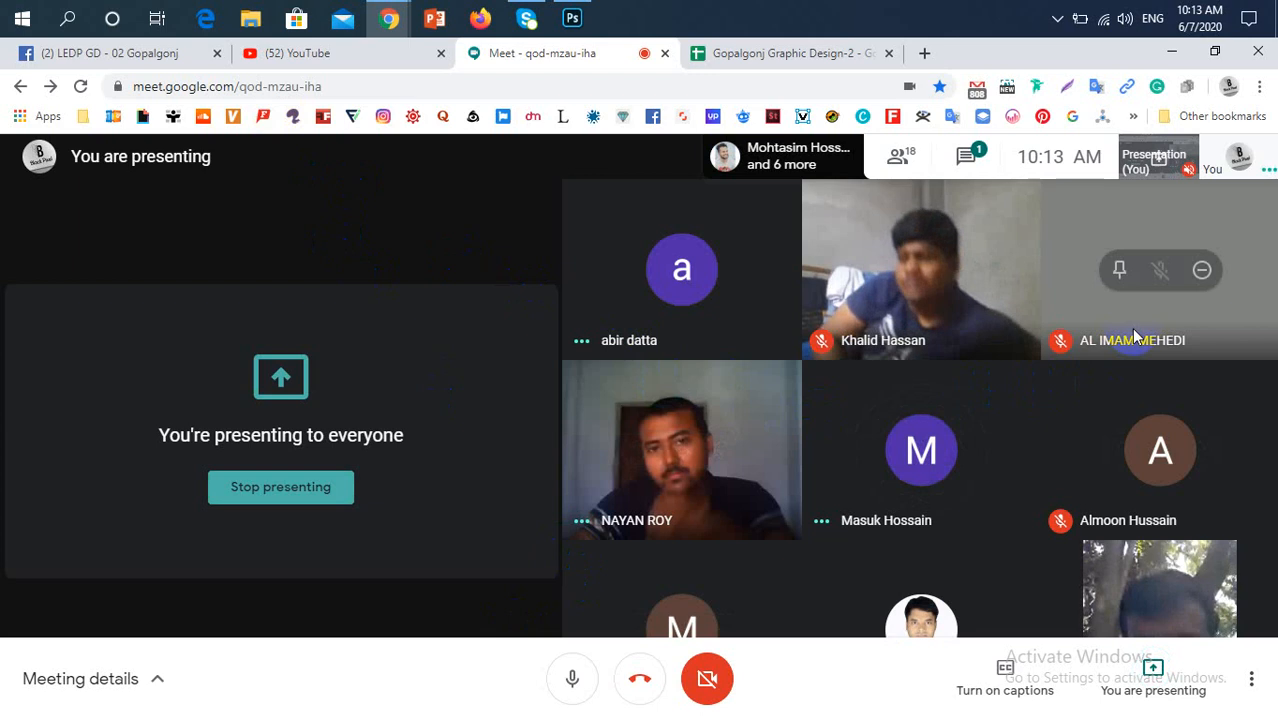
Switch to Photoshop and create a new 5 × 5 inch document at 72 ppi in RGB Color with a white background
{"action": "left_click", "coordinate": [570, 18]}
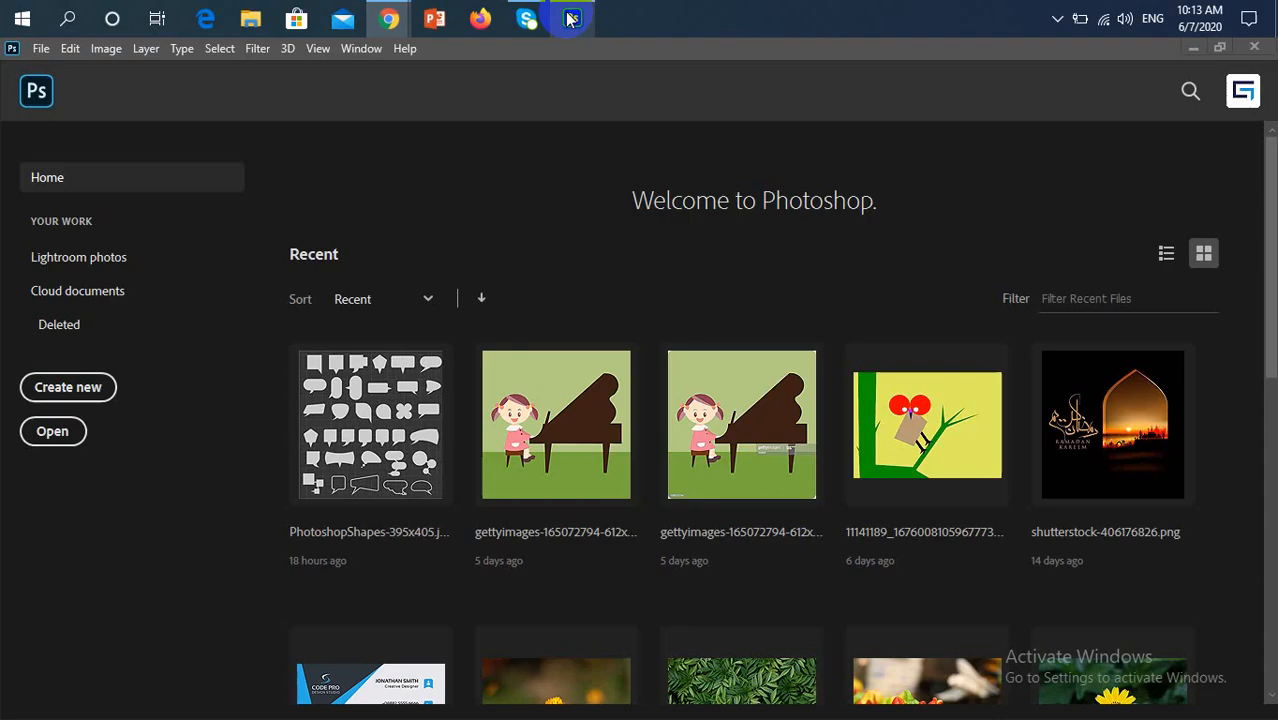
{"action": "scroll", "coordinate": [647, 334], "scroll_direction": "down", "scroll_amount": 3}
{"action": "scroll", "coordinate": [647, 331], "scroll_direction": "down", "scroll_amount": 5}
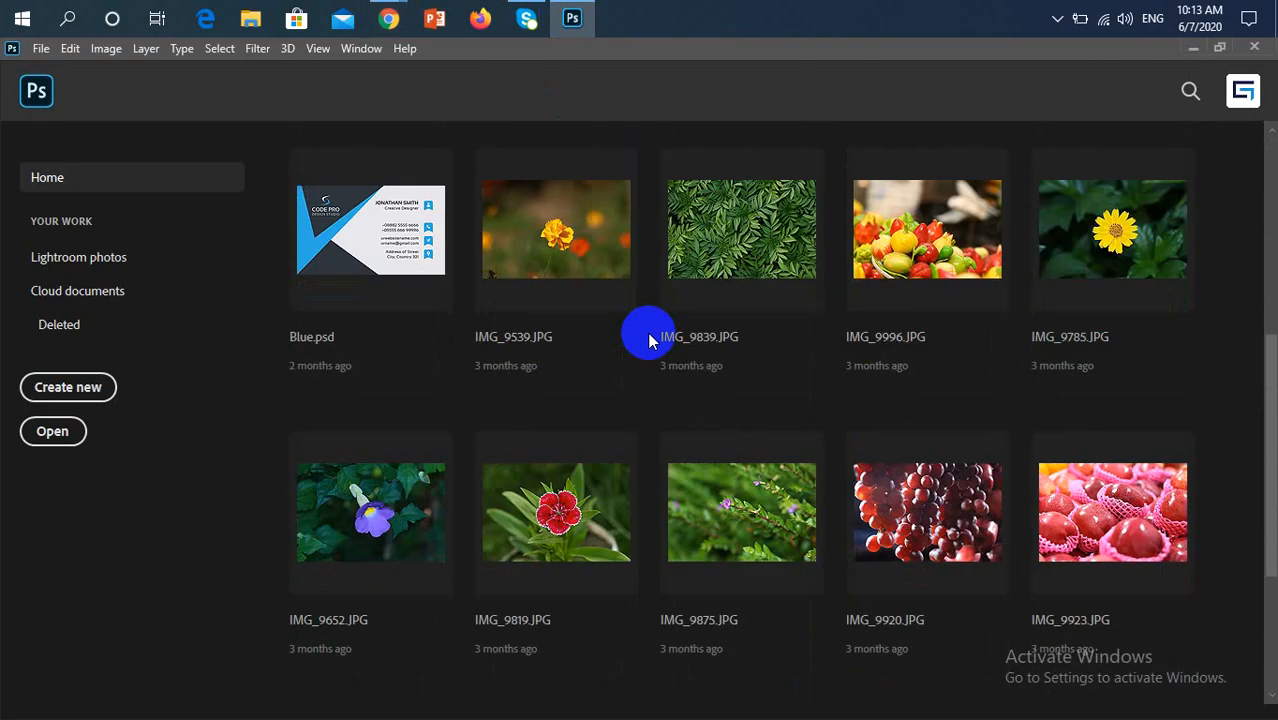
{"action": "scroll", "coordinate": [647, 331], "scroll_direction": "up", "scroll_amount": 8}
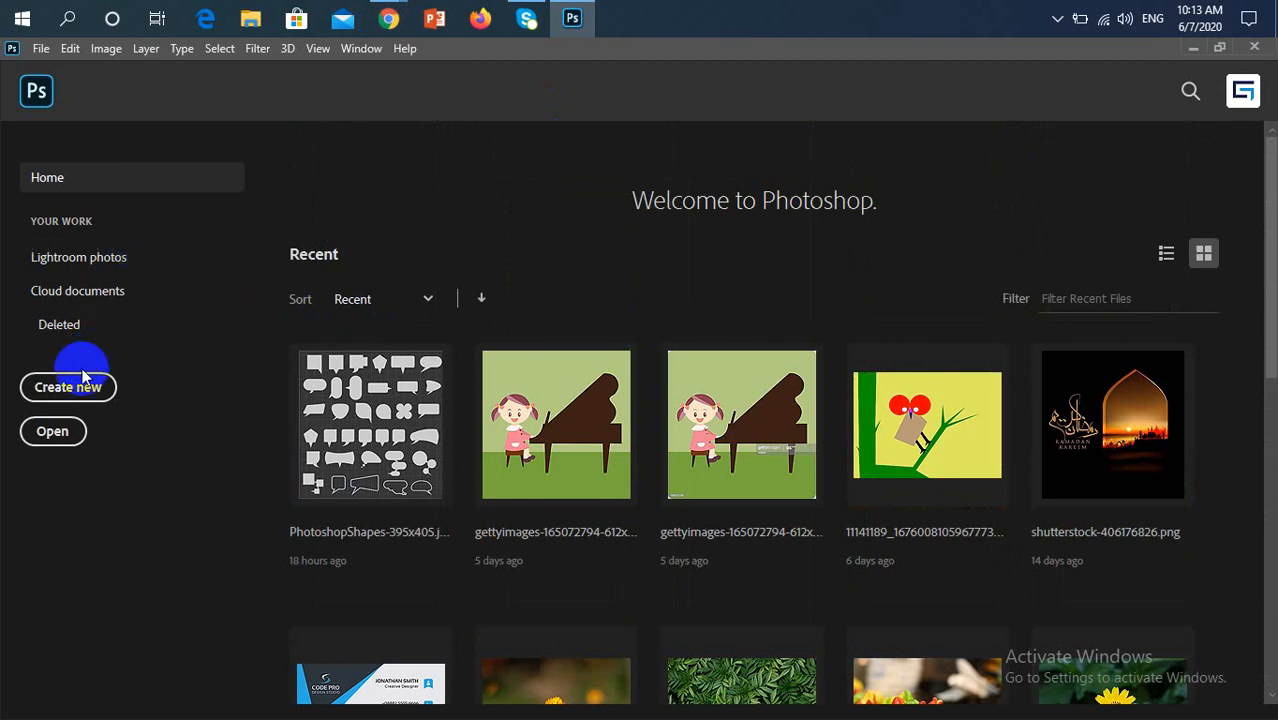
{"action": "left_click", "coordinate": [41, 48]}
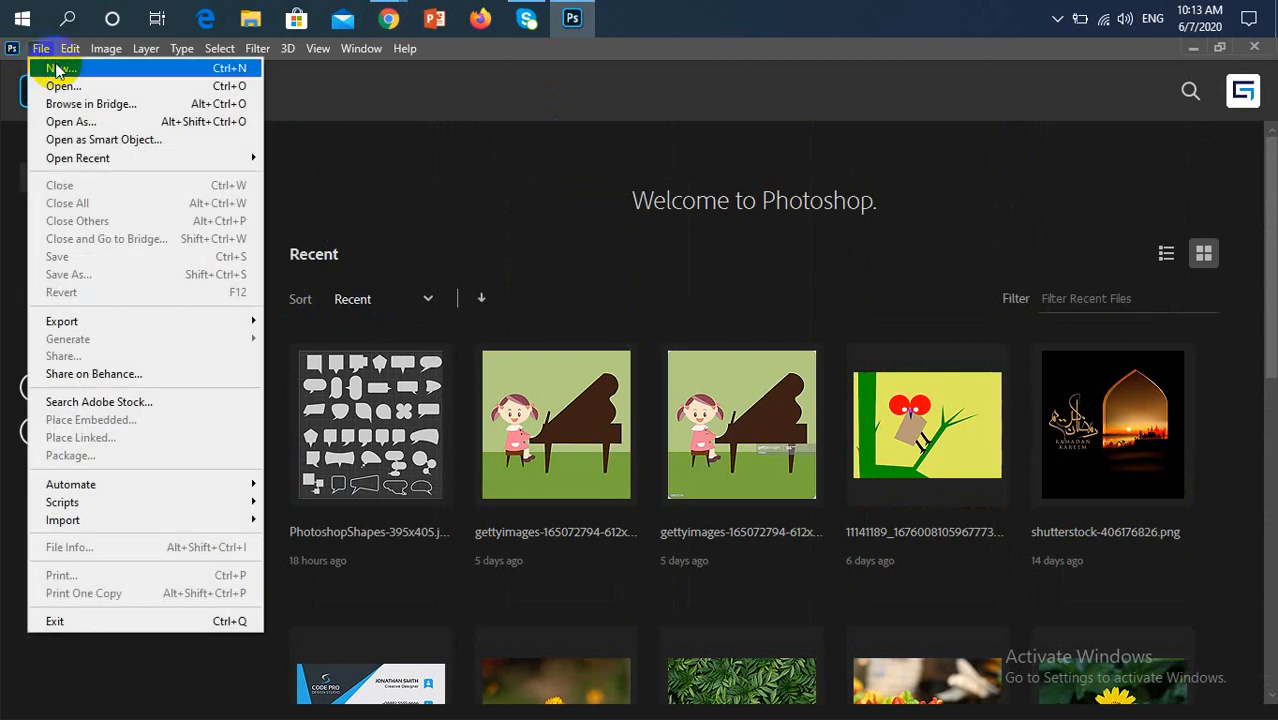
{"action": "left_click", "coordinate": [64, 70]}
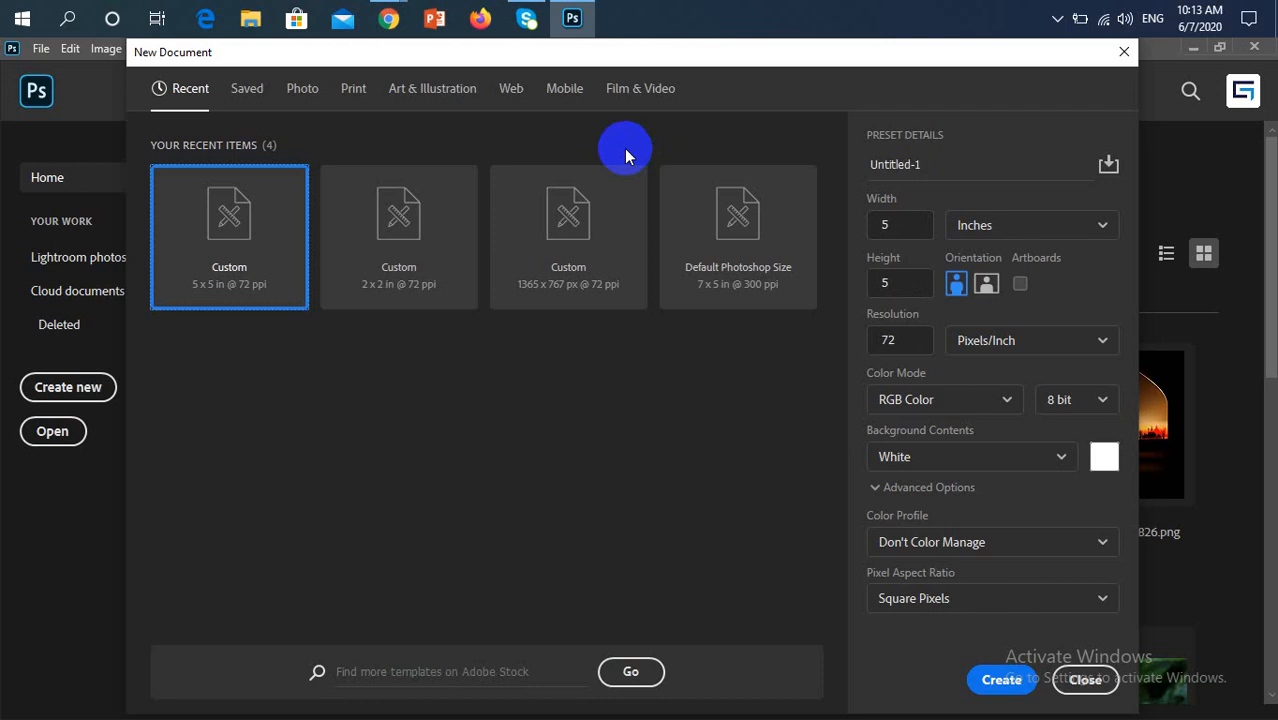
{"action": "left_click", "coordinate": [999, 679]}
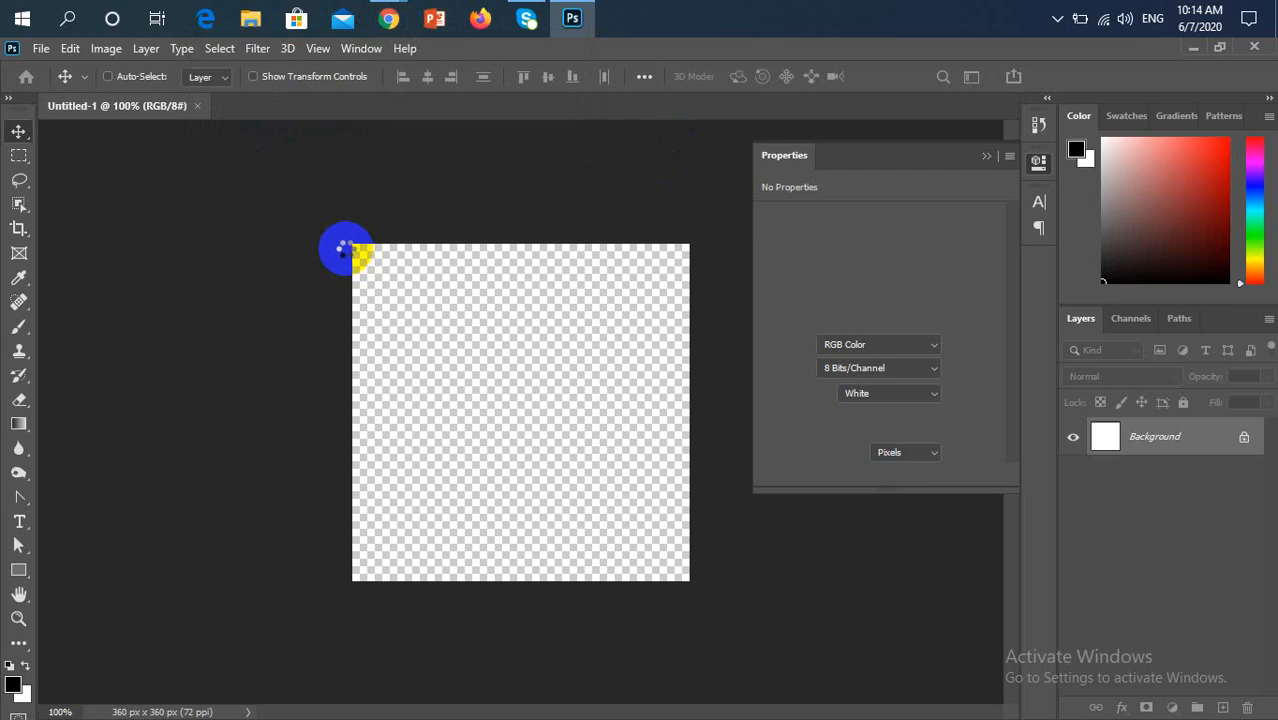
Switch to the LEDP GD - 02 Gopalgonj Facebook group in Chrome and review the members' before-and-after letter posts
{"action": "mouse_move", "coordinate": [390, 17]}
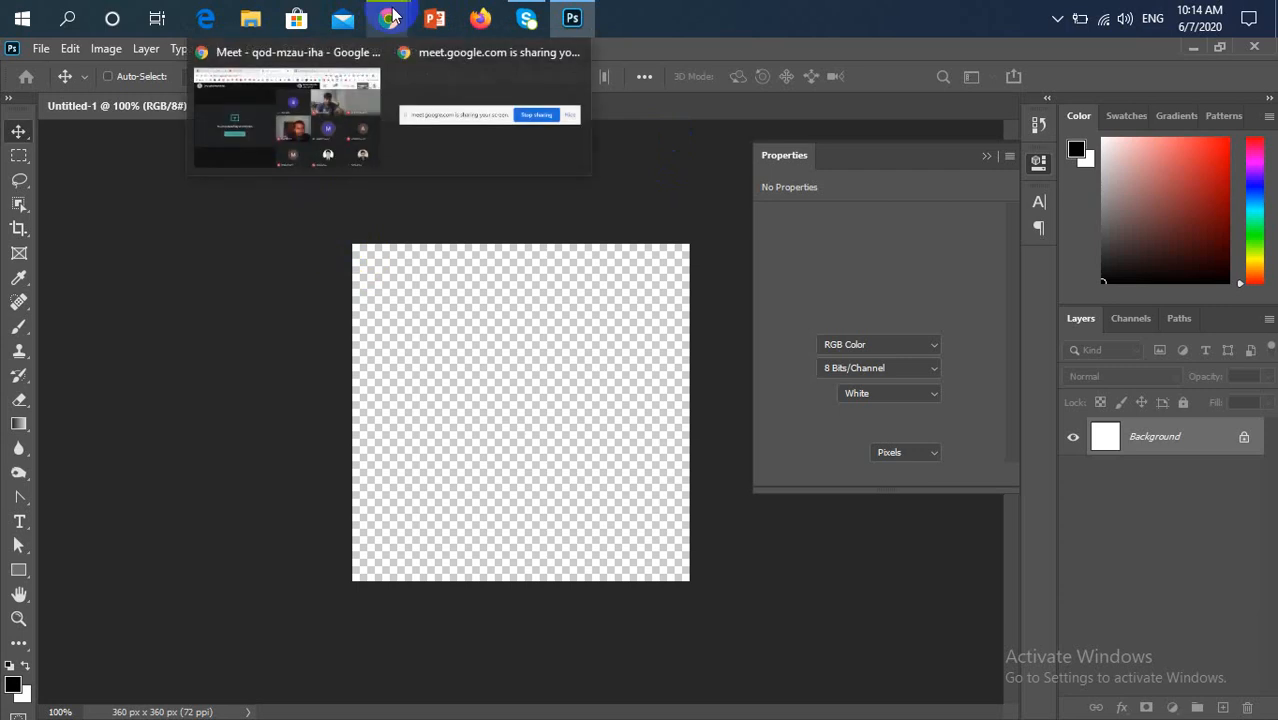
{"action": "left_click", "coordinate": [305, 110]}
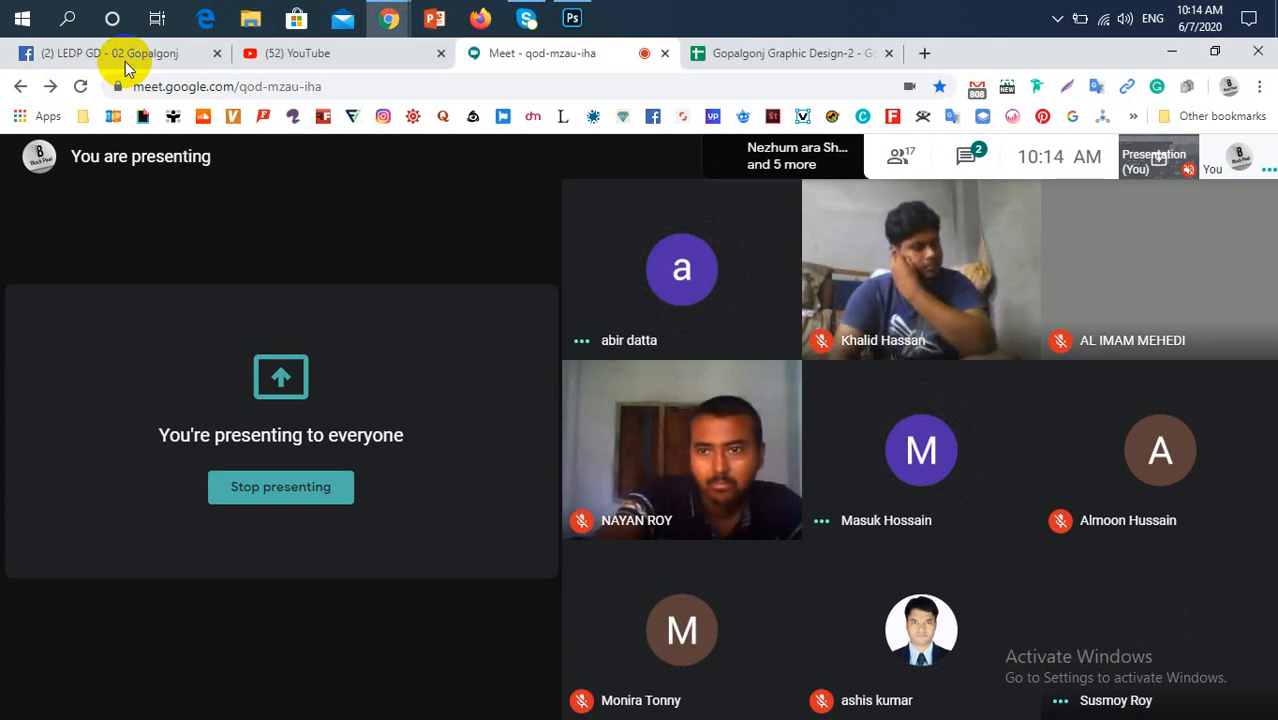
{"action": "left_click", "coordinate": [125, 55]}
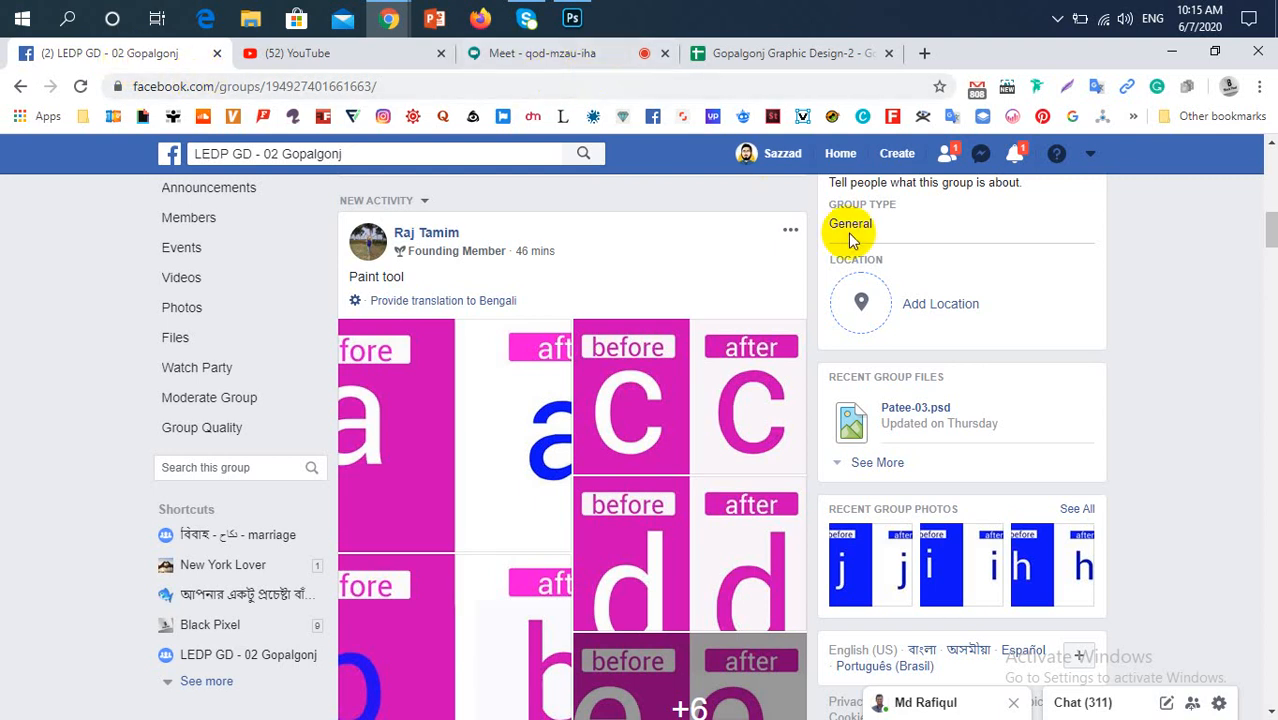
{"action": "scroll", "coordinate": [596, 293], "scroll_direction": "down", "scroll_amount": 8}
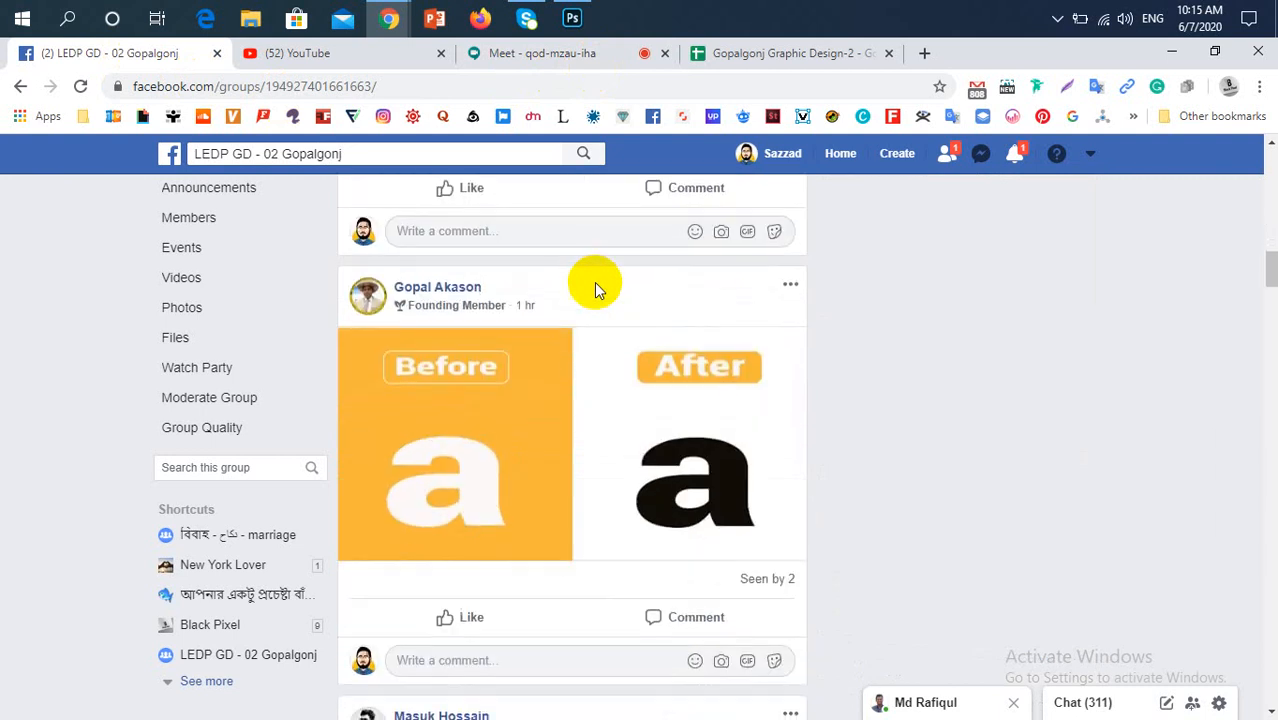
{"action": "scroll", "coordinate": [594, 280], "scroll_direction": "down", "scroll_amount": 4}
{"action": "scroll", "coordinate": [593, 262], "scroll_direction": "up", "scroll_amount": 4}
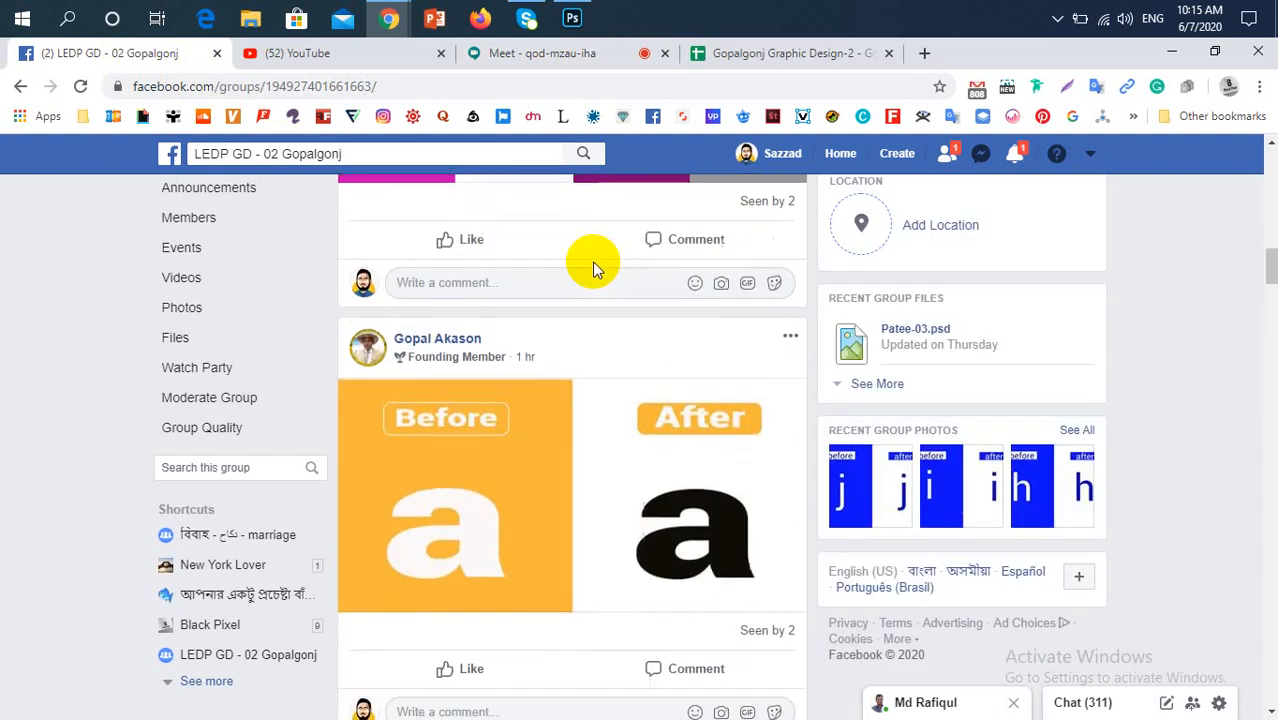
{"action": "scroll", "coordinate": [592, 261], "scroll_direction": "down", "scroll_amount": 2}
{"action": "scroll", "coordinate": [663, 409], "scroll_direction": "down", "scroll_amount": 4}
{"action": "scroll", "coordinate": [674, 414], "scroll_direction": "up", "scroll_amount": 2}
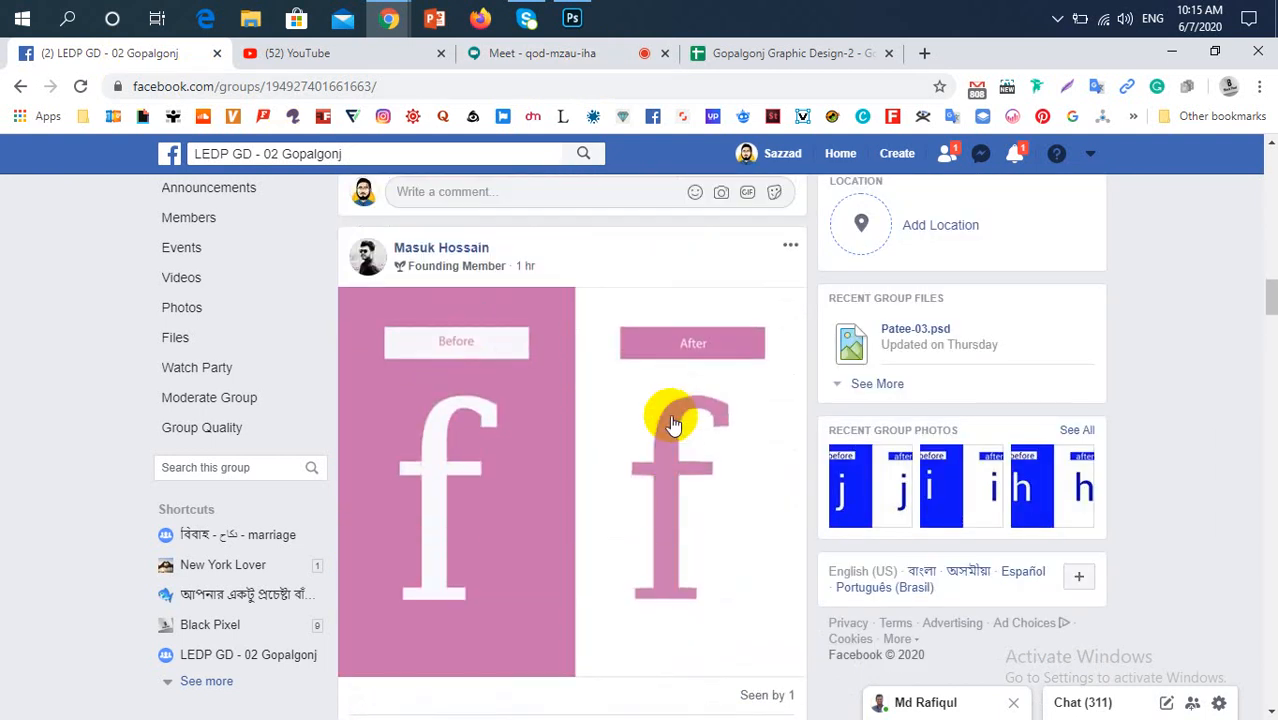
{"action": "scroll", "coordinate": [668, 421], "scroll_direction": "up", "scroll_amount": 2}
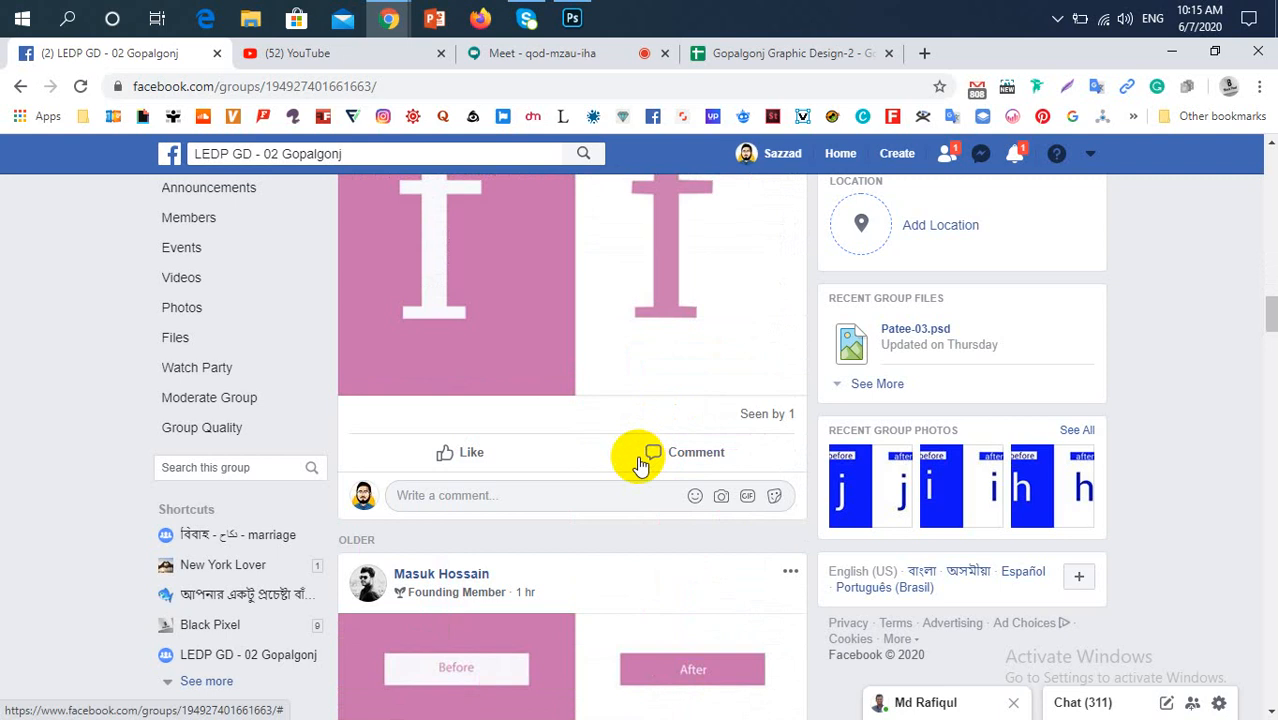
{"action": "scroll", "coordinate": [642, 458], "scroll_direction": "down", "scroll_amount": 5}
{"action": "scroll", "coordinate": [636, 464], "scroll_direction": "up", "scroll_amount": 8}
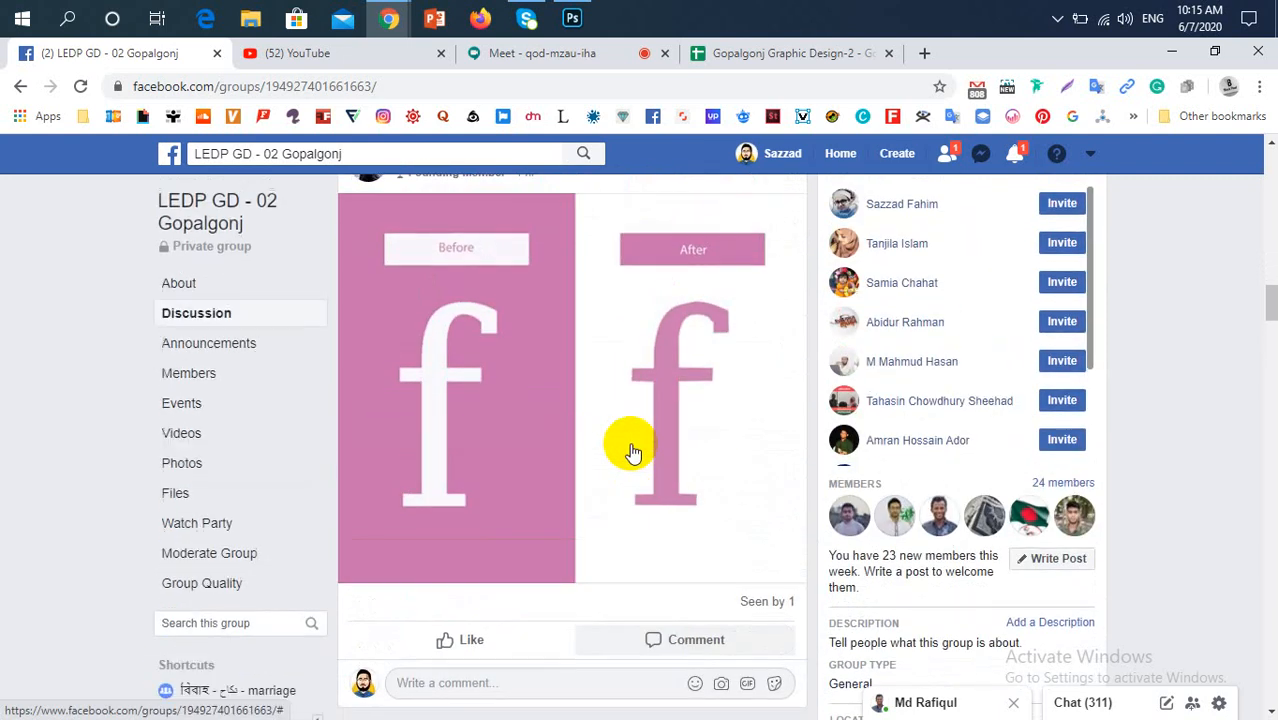
{"action": "scroll", "coordinate": [630, 452], "scroll_direction": "down", "scroll_amount": 5}
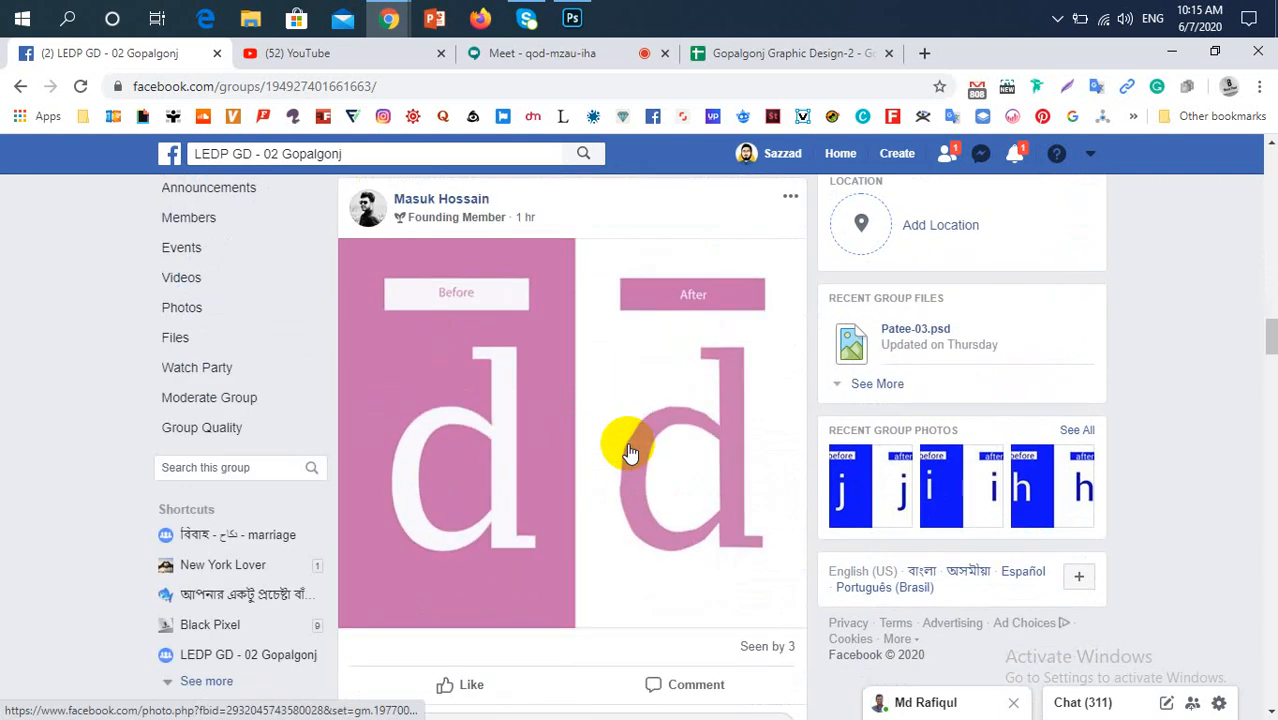
{"action": "scroll", "coordinate": [630, 452], "scroll_direction": "down", "scroll_amount": 5}
{"action": "scroll", "coordinate": [629, 452], "scroll_direction": "up", "scroll_amount": 8}
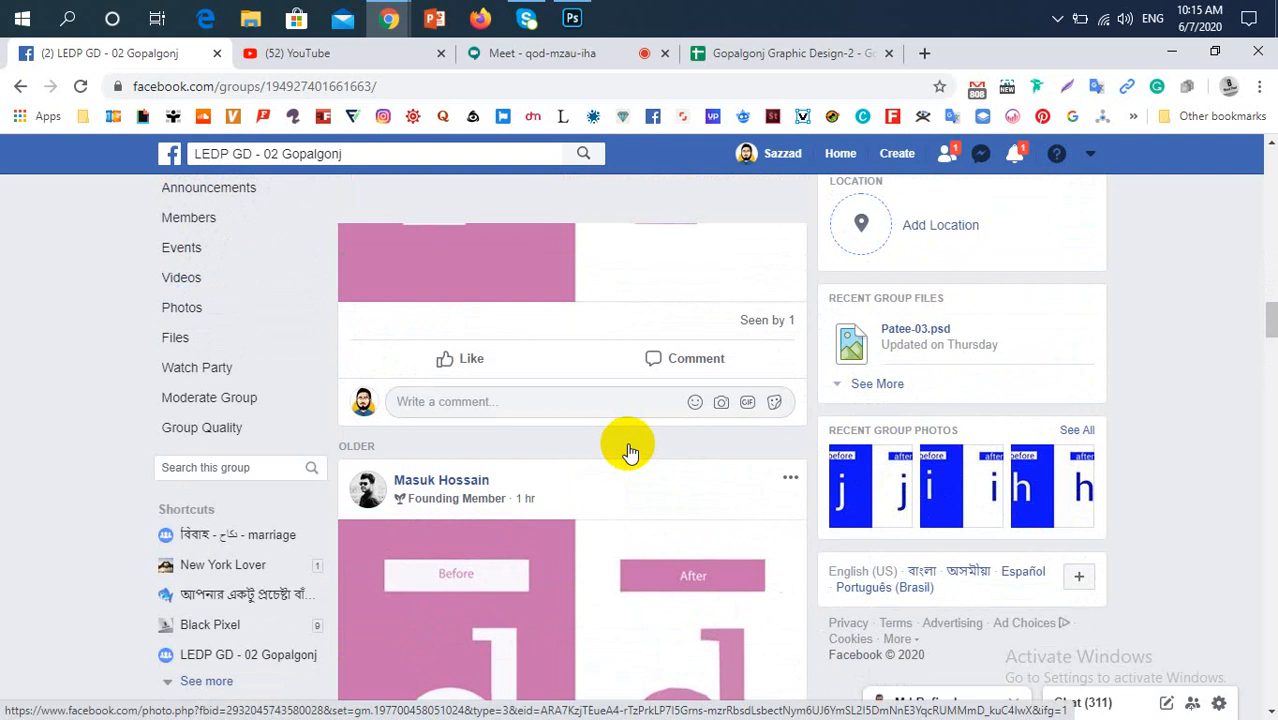
Review the members' before-and-after posts for the letters f, d, a, s and c in the group feed
{"action": "scroll", "coordinate": [629, 446], "scroll_direction": "up", "scroll_amount": 8}
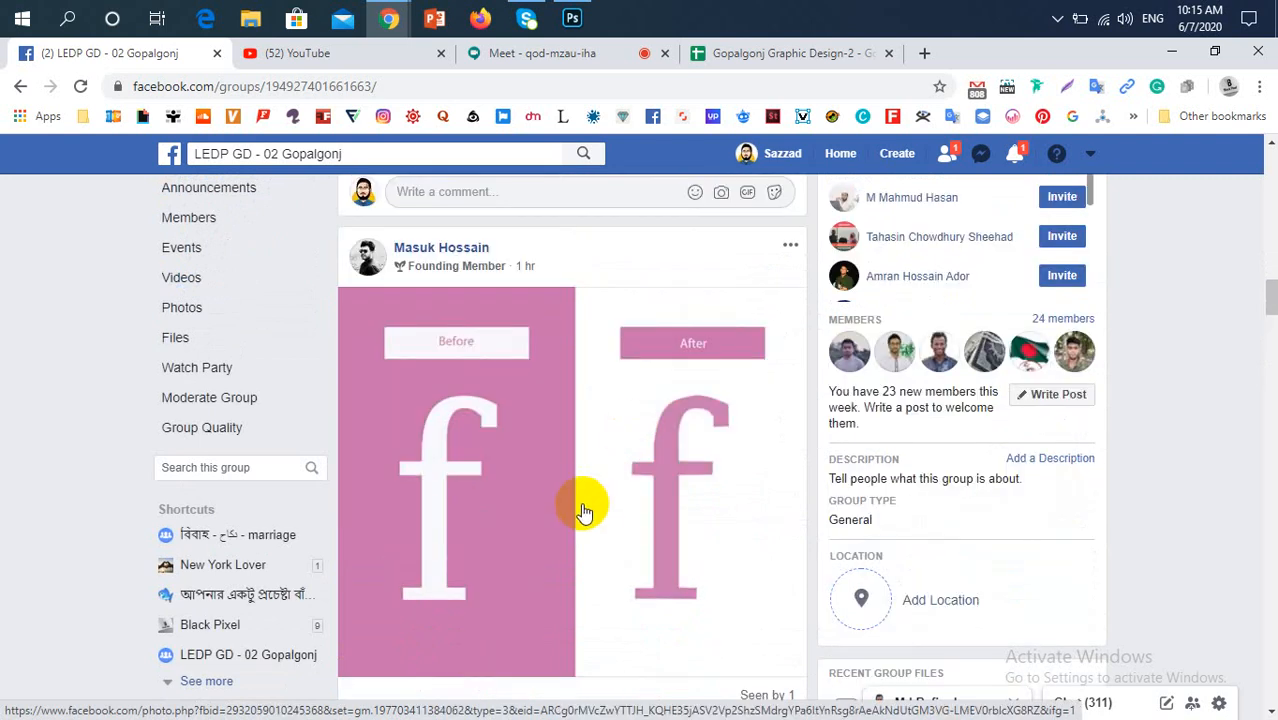
{"action": "scroll", "coordinate": [573, 500], "scroll_direction": "down", "scroll_amount": 5}
{"action": "scroll", "coordinate": [560, 505], "scroll_direction": "down", "scroll_amount": 3}
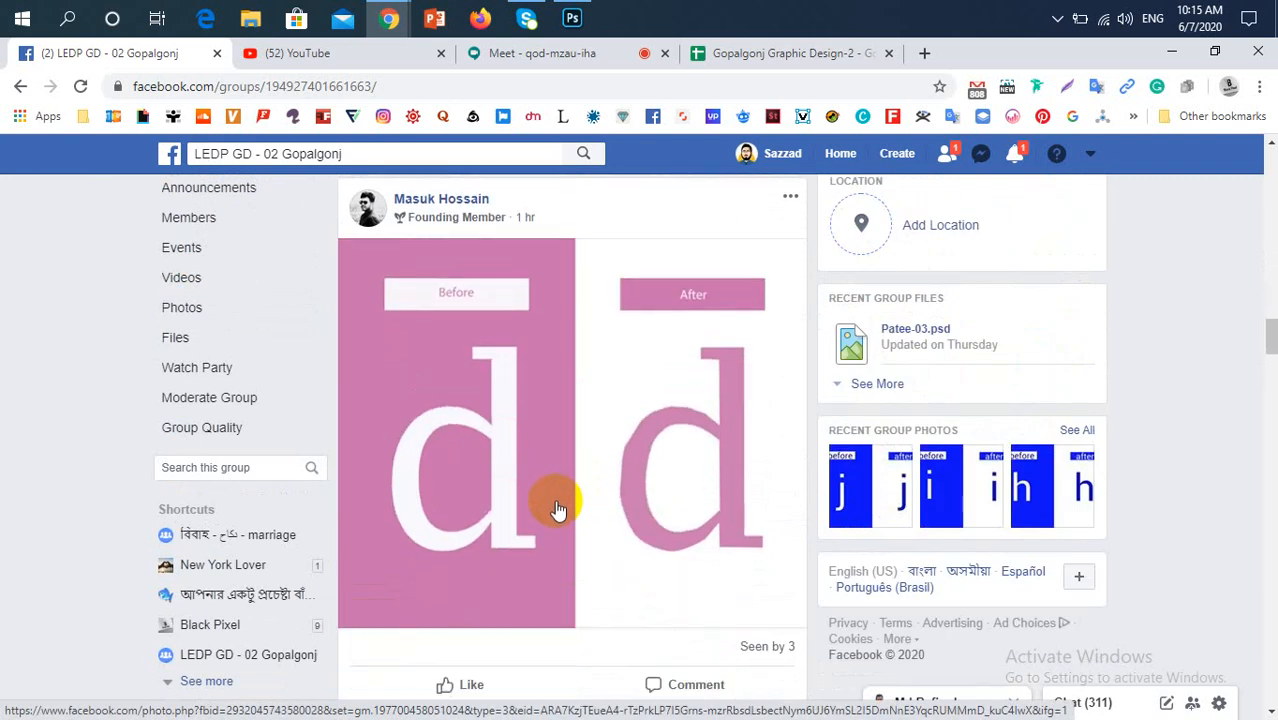
{"action": "scroll", "coordinate": [557, 508], "scroll_direction": "up", "scroll_amount": 2}
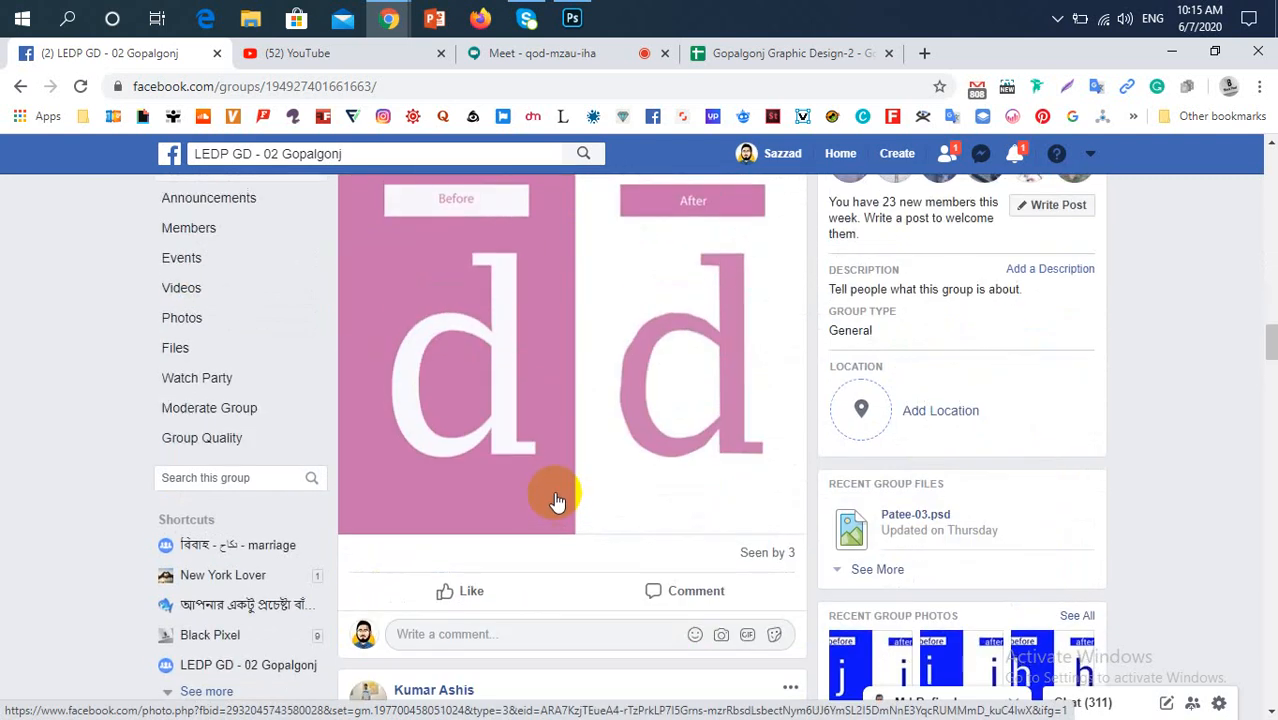
{"action": "scroll", "coordinate": [558, 502], "scroll_direction": "down", "scroll_amount": 5}
{"action": "scroll", "coordinate": [557, 500], "scroll_direction": "down", "scroll_amount": 2}
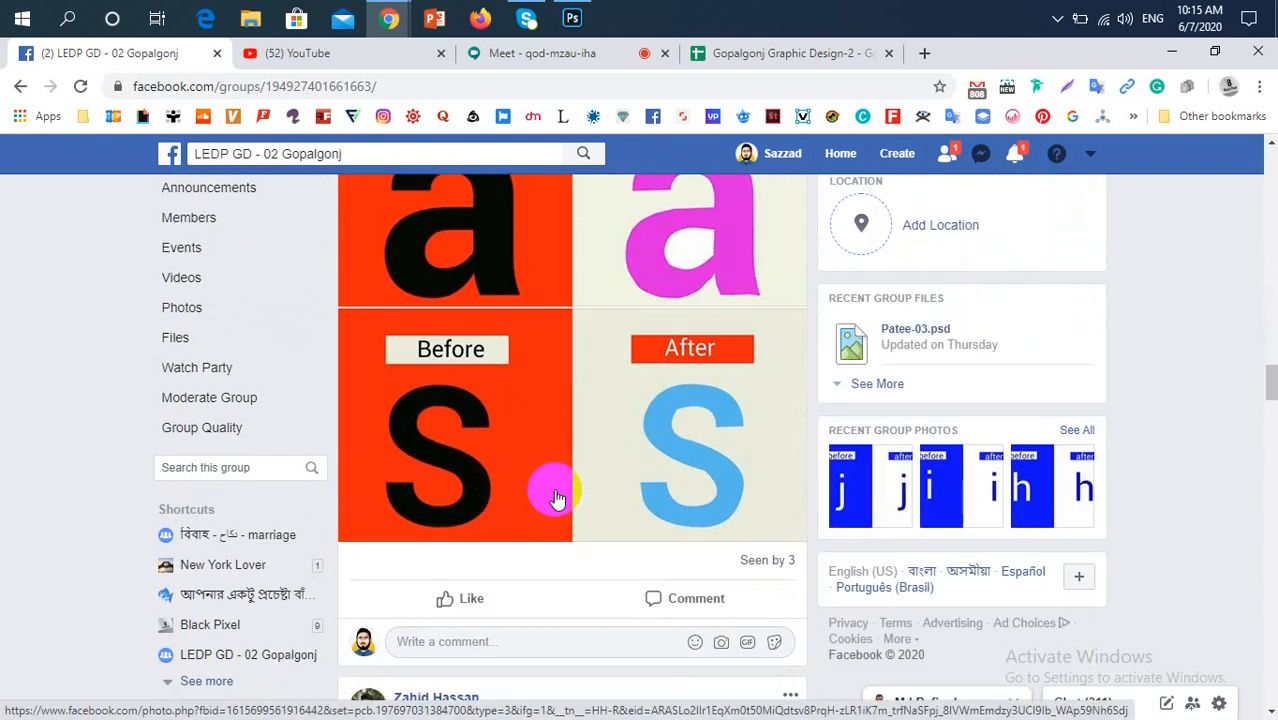
{"action": "scroll", "coordinate": [557, 497], "scroll_direction": "up", "scroll_amount": 2}
{"action": "scroll", "coordinate": [555, 496], "scroll_direction": "down", "scroll_amount": 3}
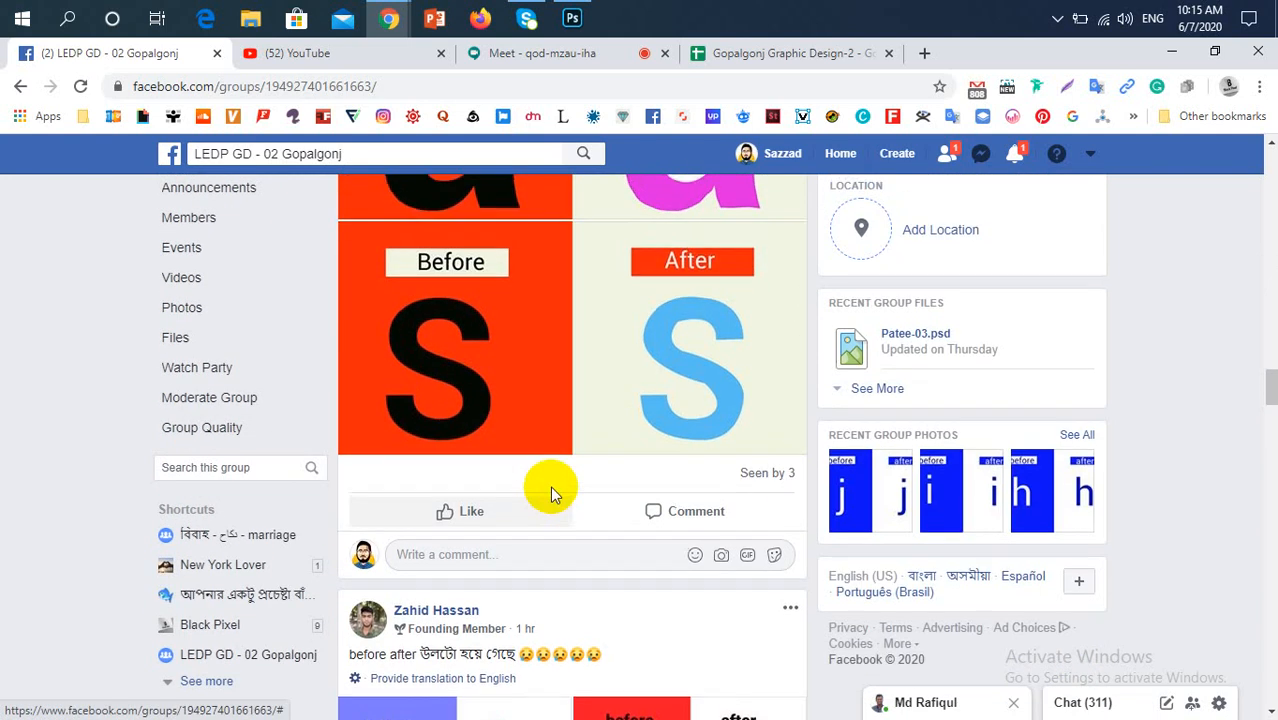
{"action": "scroll", "coordinate": [553, 495], "scroll_direction": "up", "scroll_amount": 4}
{"action": "scroll", "coordinate": [553, 495], "scroll_direction": "down", "scroll_amount": 15}
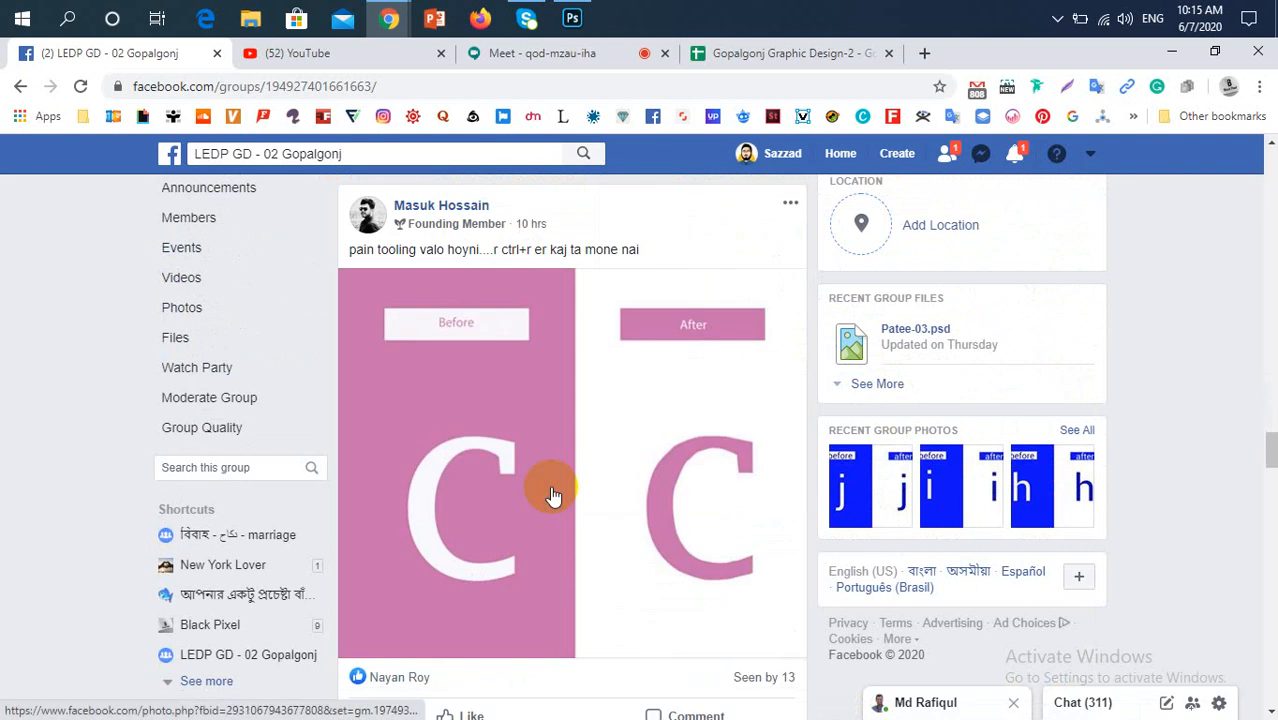
Look over the full lowercase a–z alphabet image posted below the letter c assignment
{"action": "scroll", "coordinate": [553, 495], "scroll_direction": "down", "scroll_amount": 5}
{"action": "scroll", "coordinate": [553, 495], "scroll_direction": "down", "scroll_amount": 1}
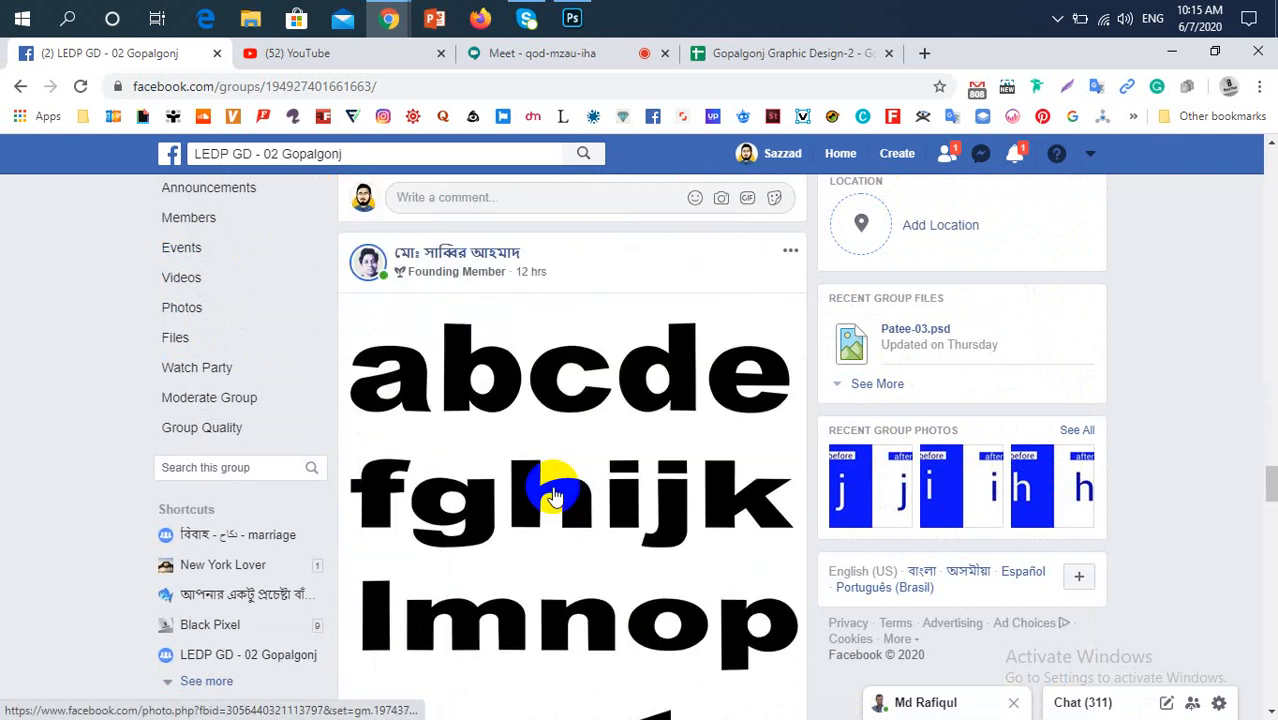
{"action": "scroll", "coordinate": [553, 495], "scroll_direction": "down", "scroll_amount": 8}
{"action": "scroll", "coordinate": [556, 488], "scroll_direction": "up", "scroll_amount": 5}
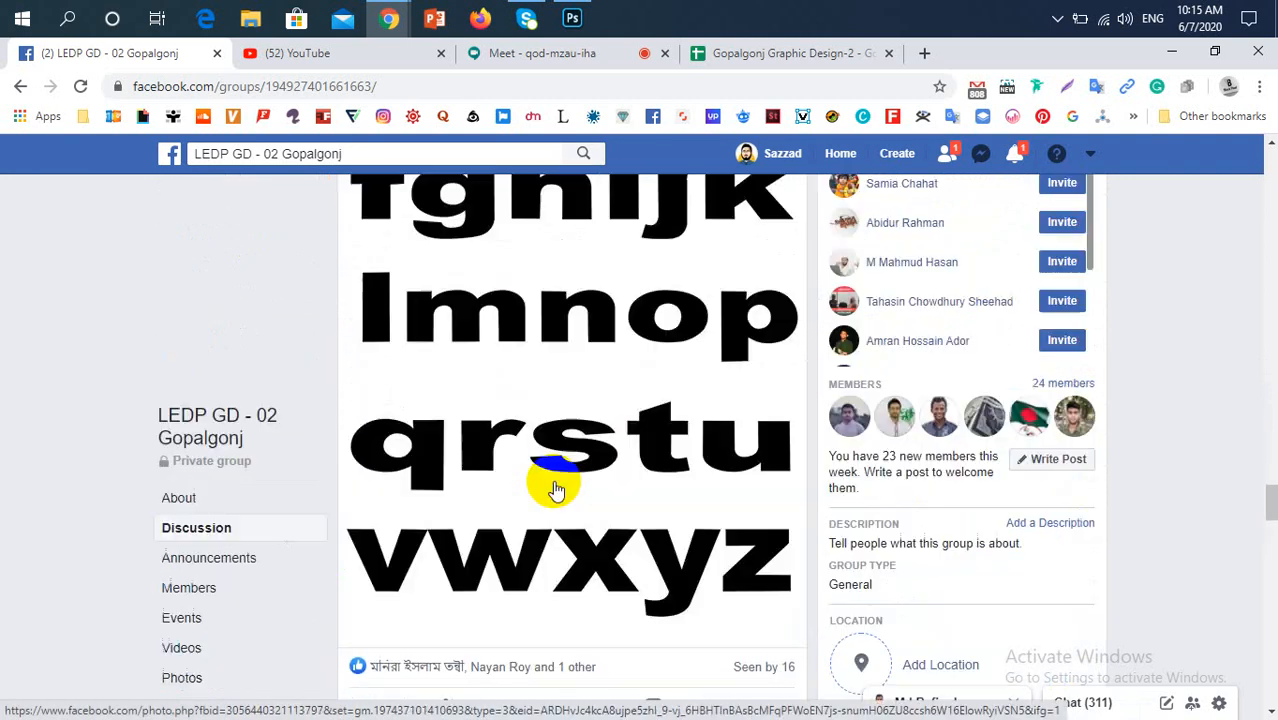
{"action": "scroll", "coordinate": [556, 488], "scroll_direction": "up", "scroll_amount": 5}
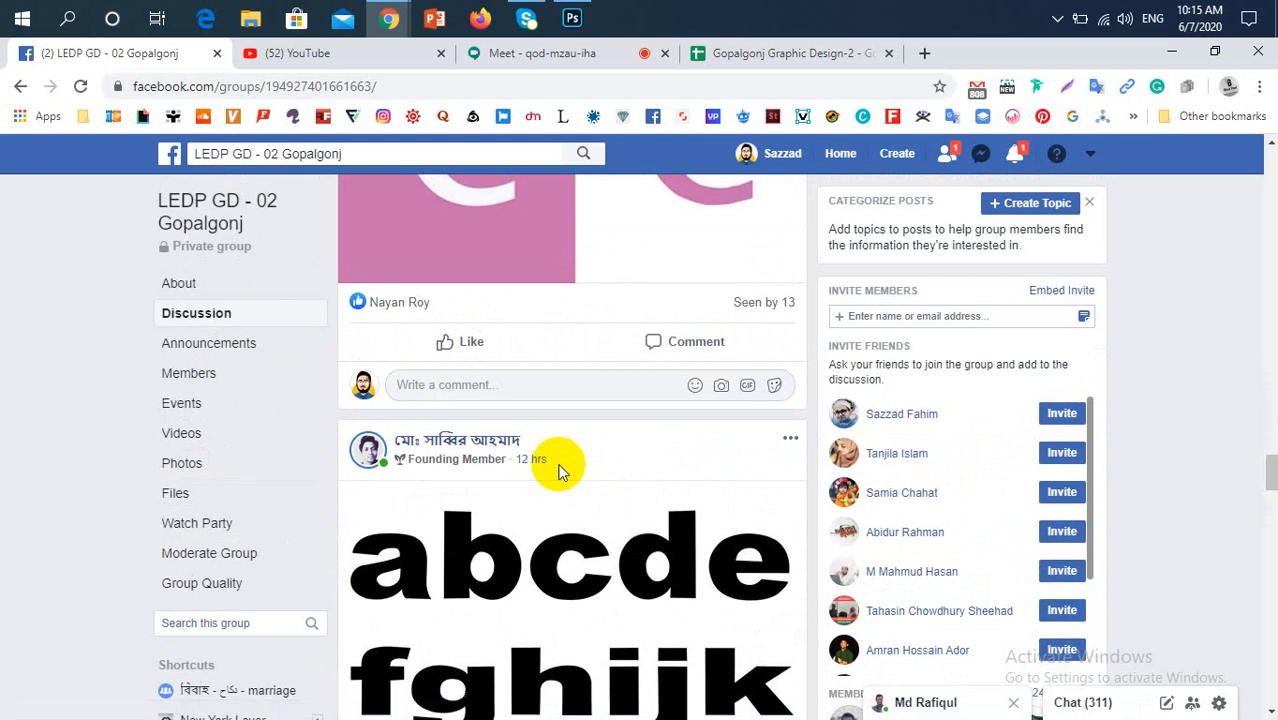
{"action": "scroll", "coordinate": [558, 470], "scroll_direction": "down", "scroll_amount": 2}
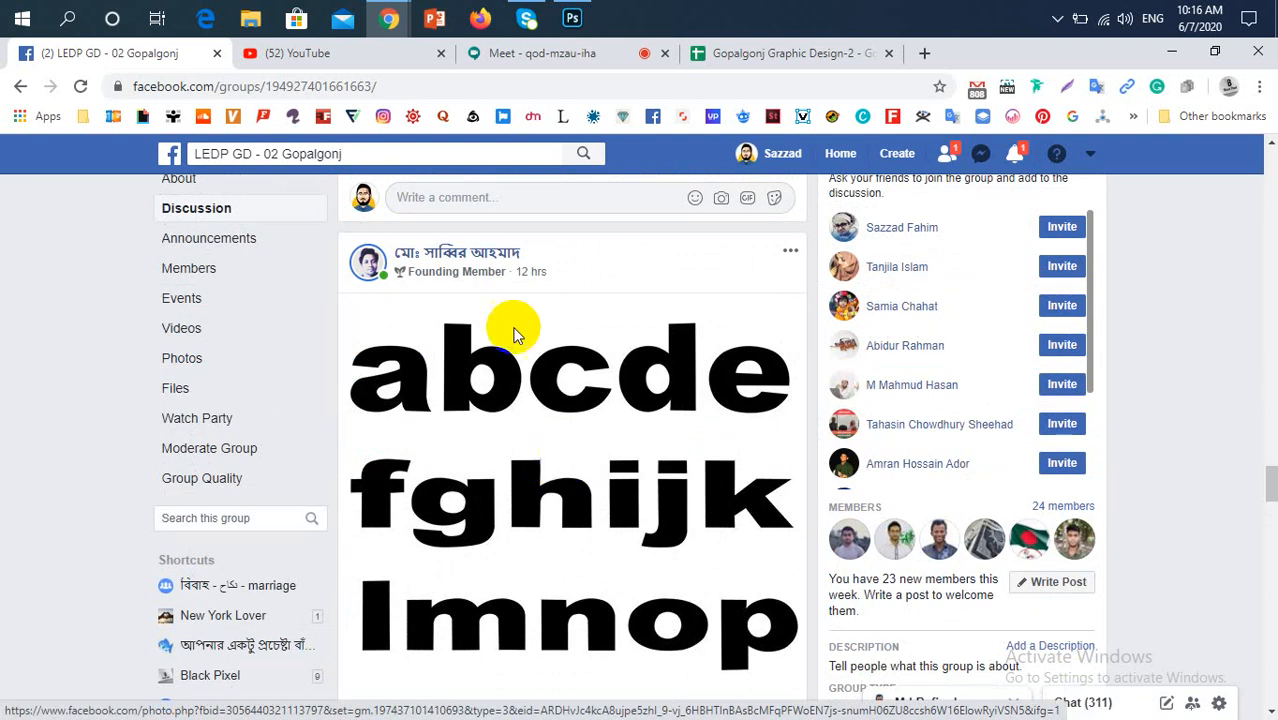
Switch to the Google Meet call and check the class participants
{"action": "left_click", "coordinate": [522, 66]}
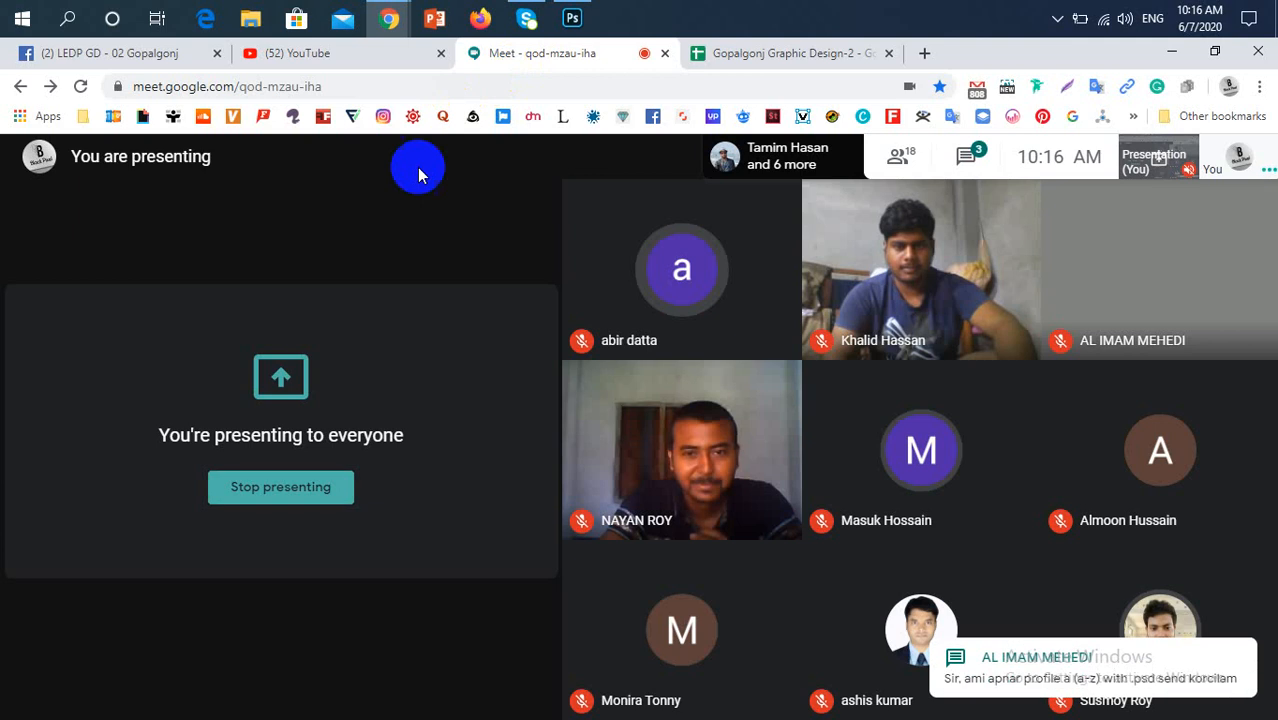
{"action": "mouse_move", "coordinate": [944, 429]}
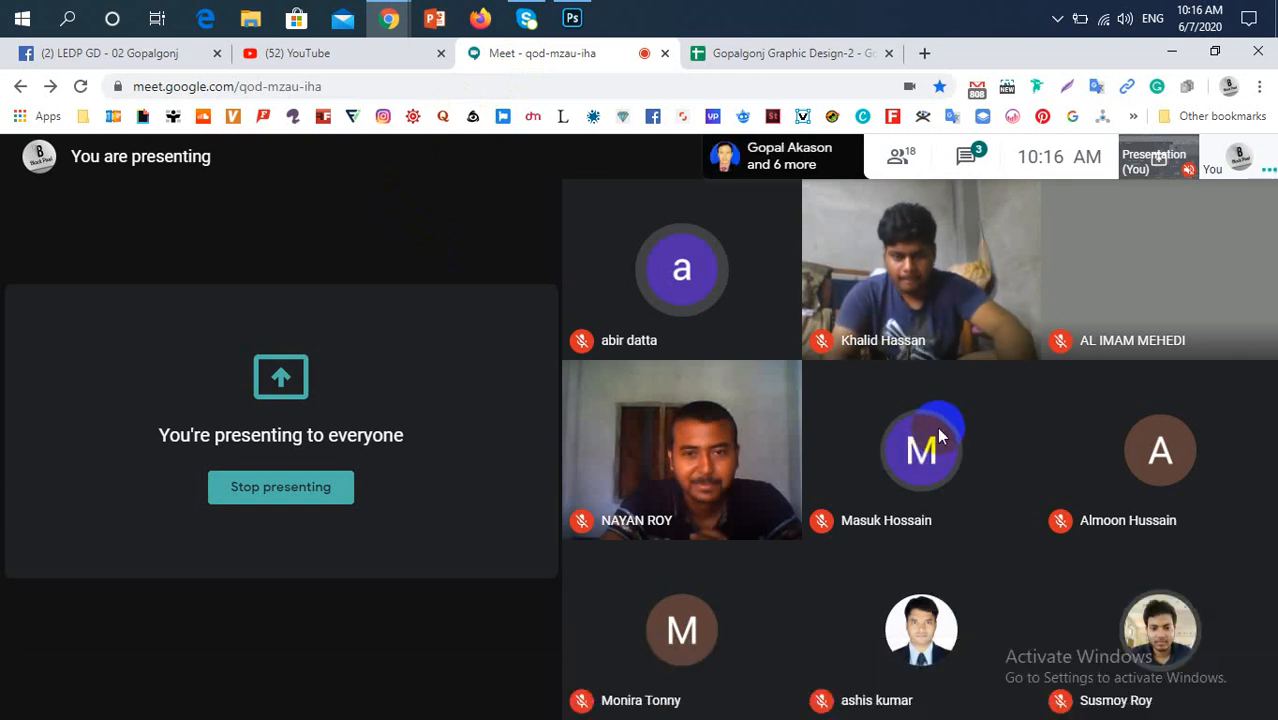
{"action": "mouse_move", "coordinate": [857, 410]}
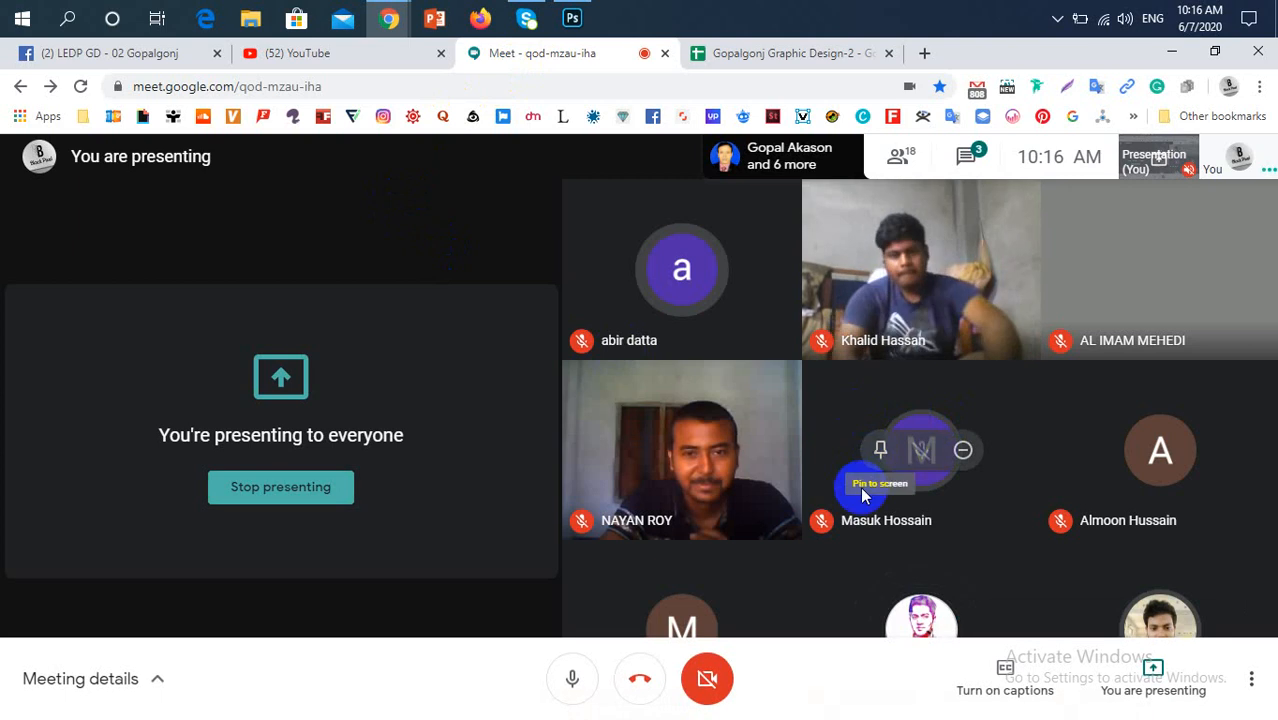
Return to the LEDP GD - 02 Gopalgonj group and examine each row of the posted black alphabet
{"action": "left_click", "coordinate": [127, 52]}
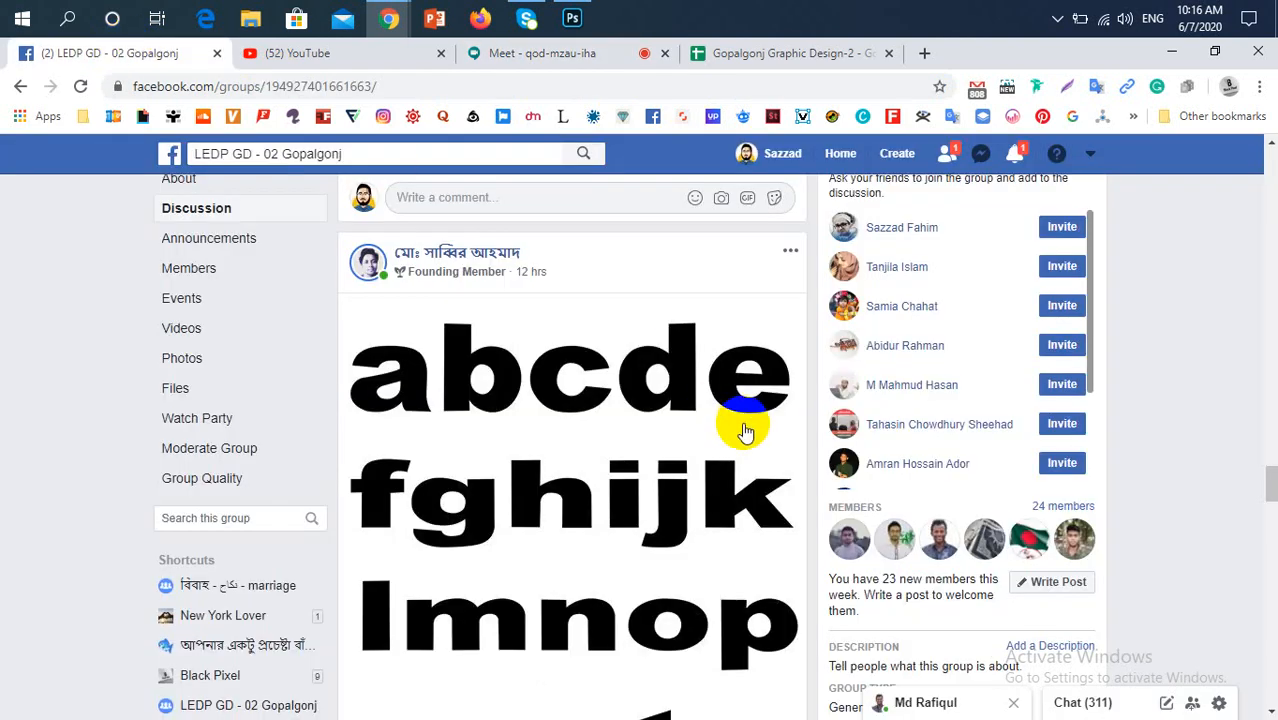
{"action": "scroll", "coordinate": [742, 428], "scroll_direction": "down", "scroll_amount": 2}
{"action": "scroll", "coordinate": [738, 429], "scroll_direction": "down", "scroll_amount": 2}
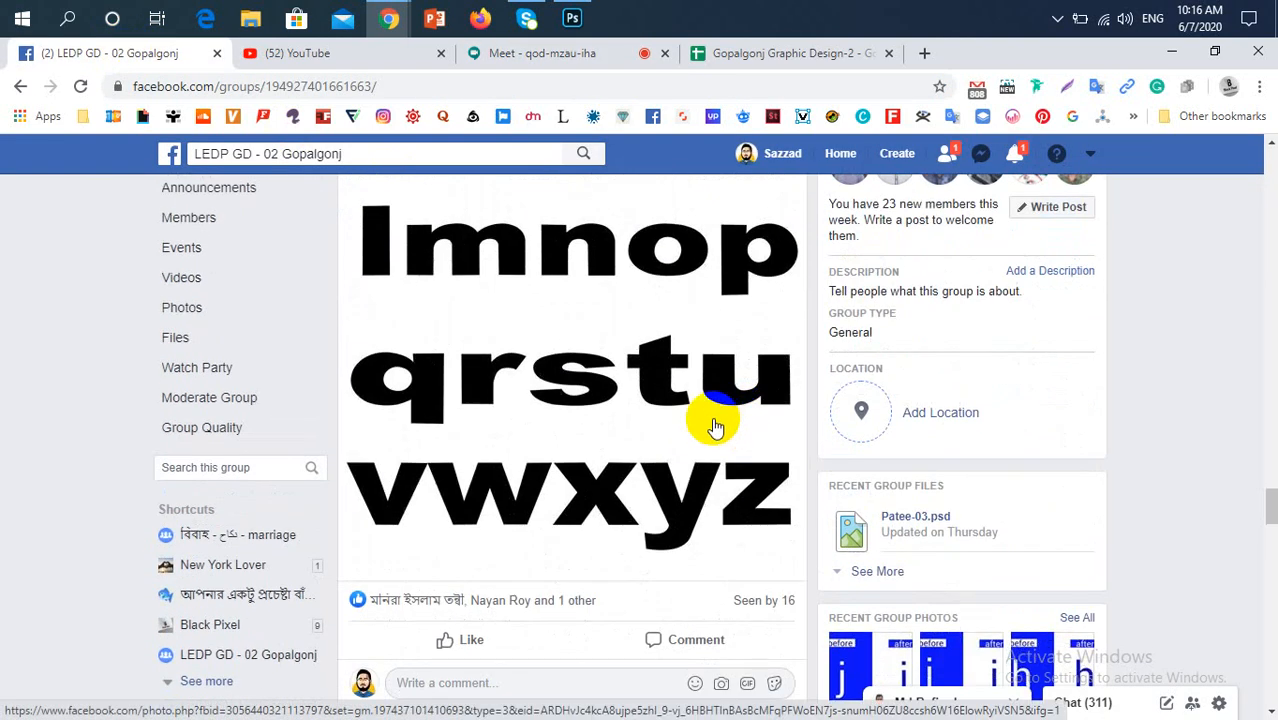
{"action": "scroll", "coordinate": [708, 422], "scroll_direction": "up", "scroll_amount": 5}
{"action": "scroll", "coordinate": [620, 428], "scroll_direction": "down", "scroll_amount": 2}
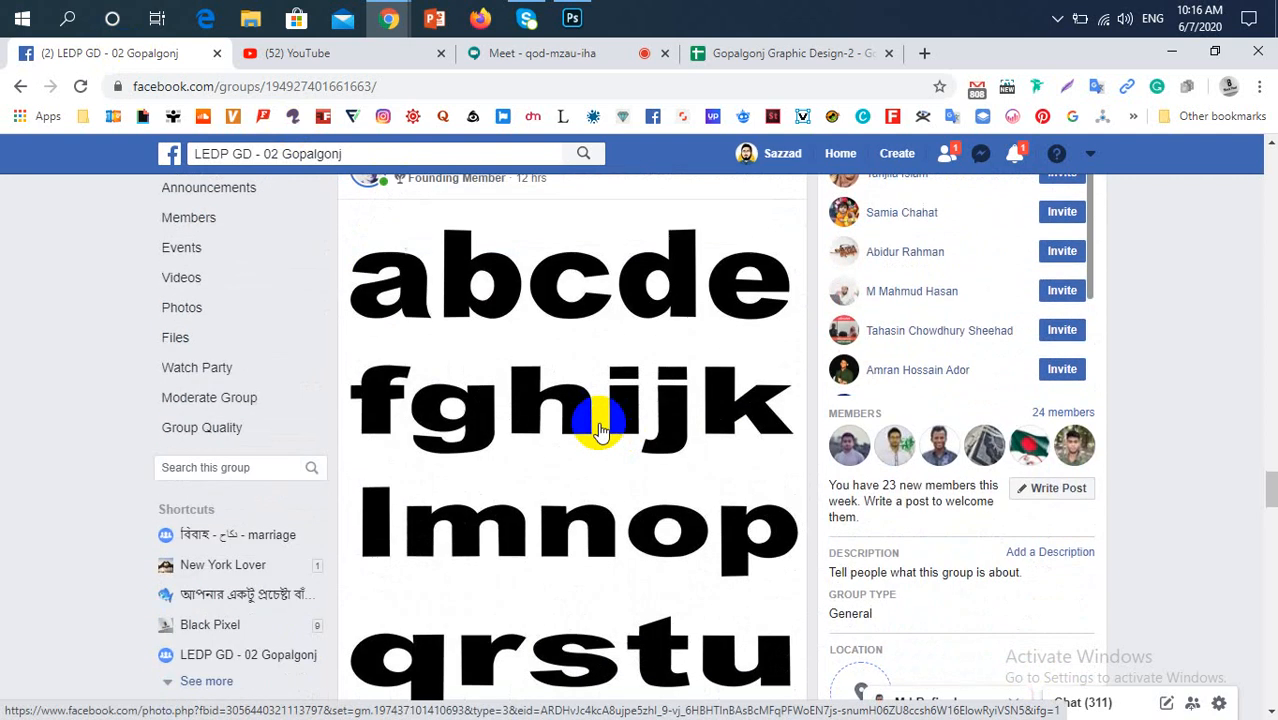
{"action": "scroll", "coordinate": [460, 365], "scroll_direction": "up", "scroll_amount": 1}
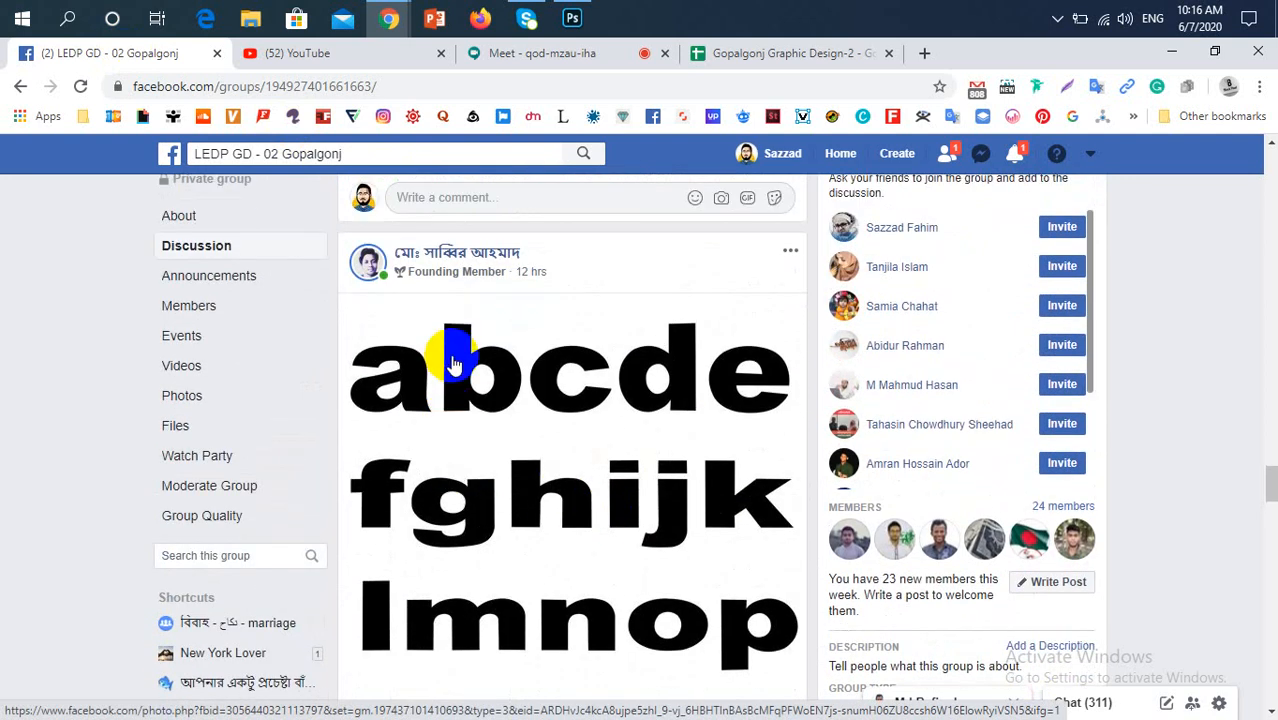
{"action": "scroll", "coordinate": [450, 362], "scroll_direction": "down", "scroll_amount": 3}
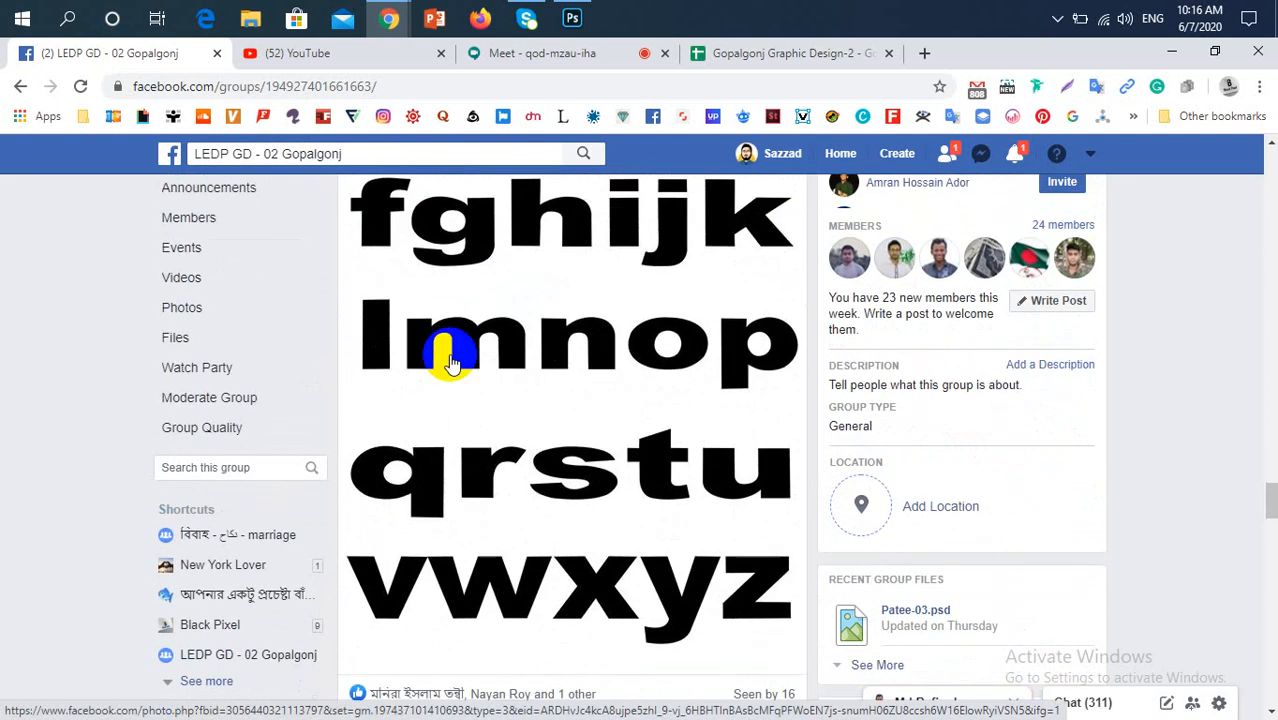
{"action": "scroll", "coordinate": [448, 348], "scroll_direction": "up", "scroll_amount": 5}
{"action": "scroll", "coordinate": [585, 440], "scroll_direction": "down", "scroll_amount": 4}
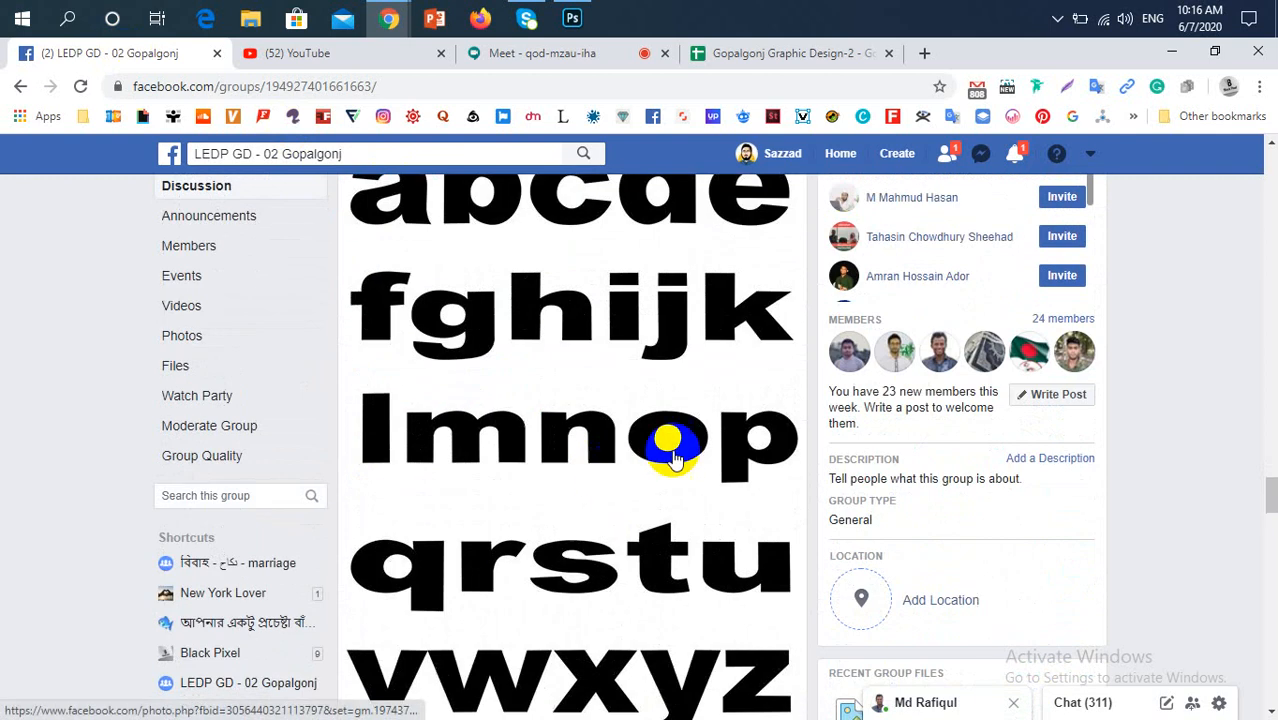
{"action": "scroll", "coordinate": [629, 478], "scroll_direction": "up", "scroll_amount": 4}
{"action": "scroll", "coordinate": [629, 480], "scroll_direction": "down", "scroll_amount": 3}
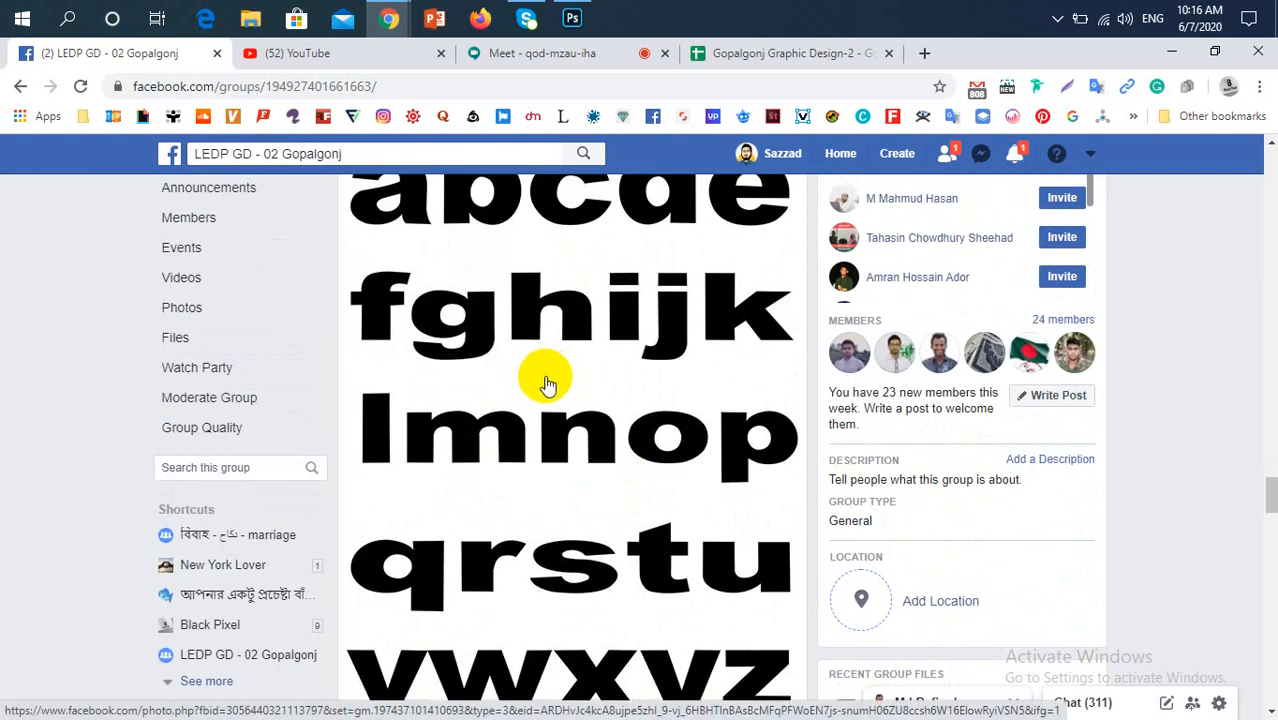
Review the landscape illustration posts with clouds, hills and trees further down the group feed
{"action": "scroll", "coordinate": [546, 383], "scroll_direction": "down", "scroll_amount": 10}
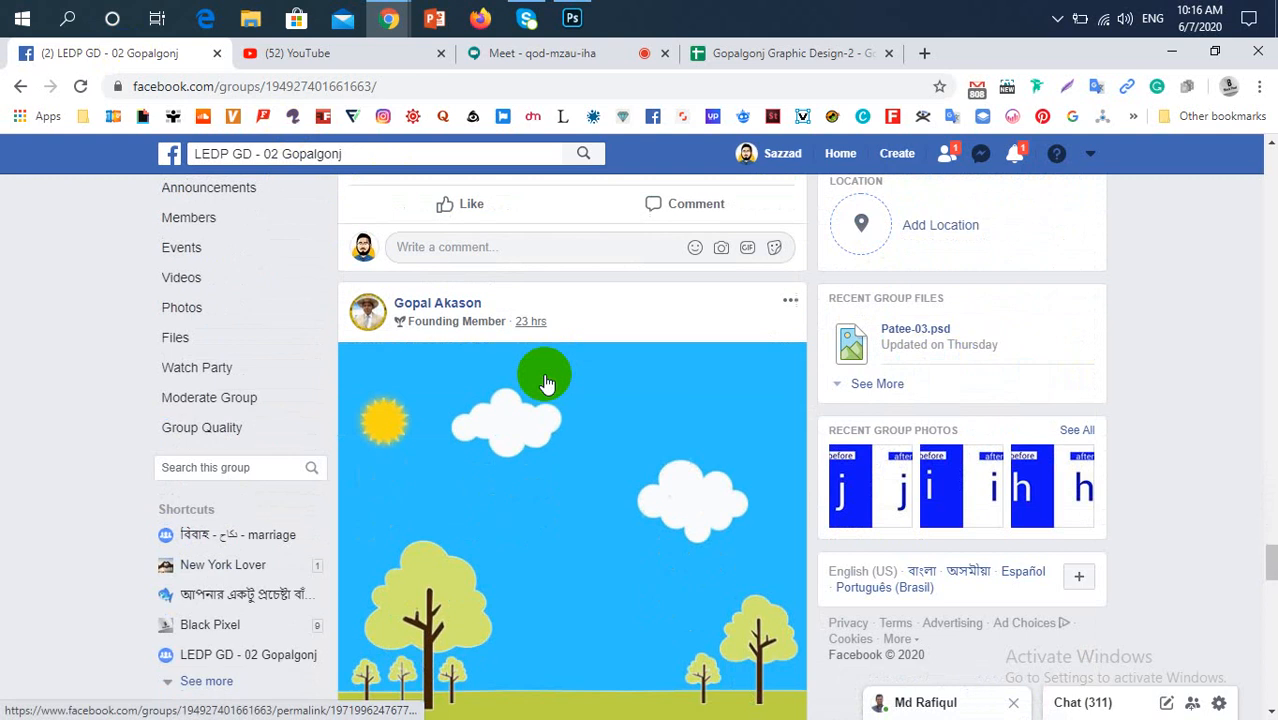
{"action": "scroll", "coordinate": [546, 384], "scroll_direction": "down", "scroll_amount": 1}
{"action": "scroll", "coordinate": [546, 384], "scroll_direction": "up", "scroll_amount": 1}
{"action": "scroll", "coordinate": [546, 383], "scroll_direction": "up", "scroll_amount": 1}
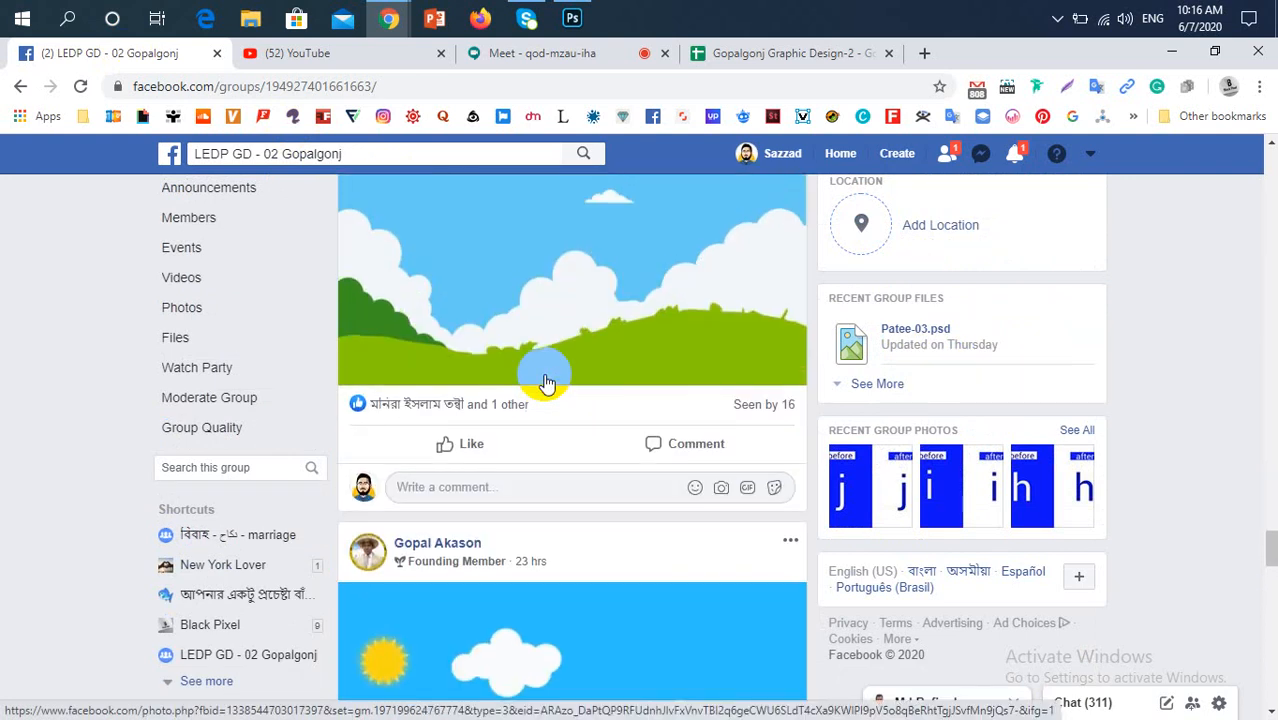
{"action": "scroll", "coordinate": [546, 383], "scroll_direction": "up", "scroll_amount": 3}
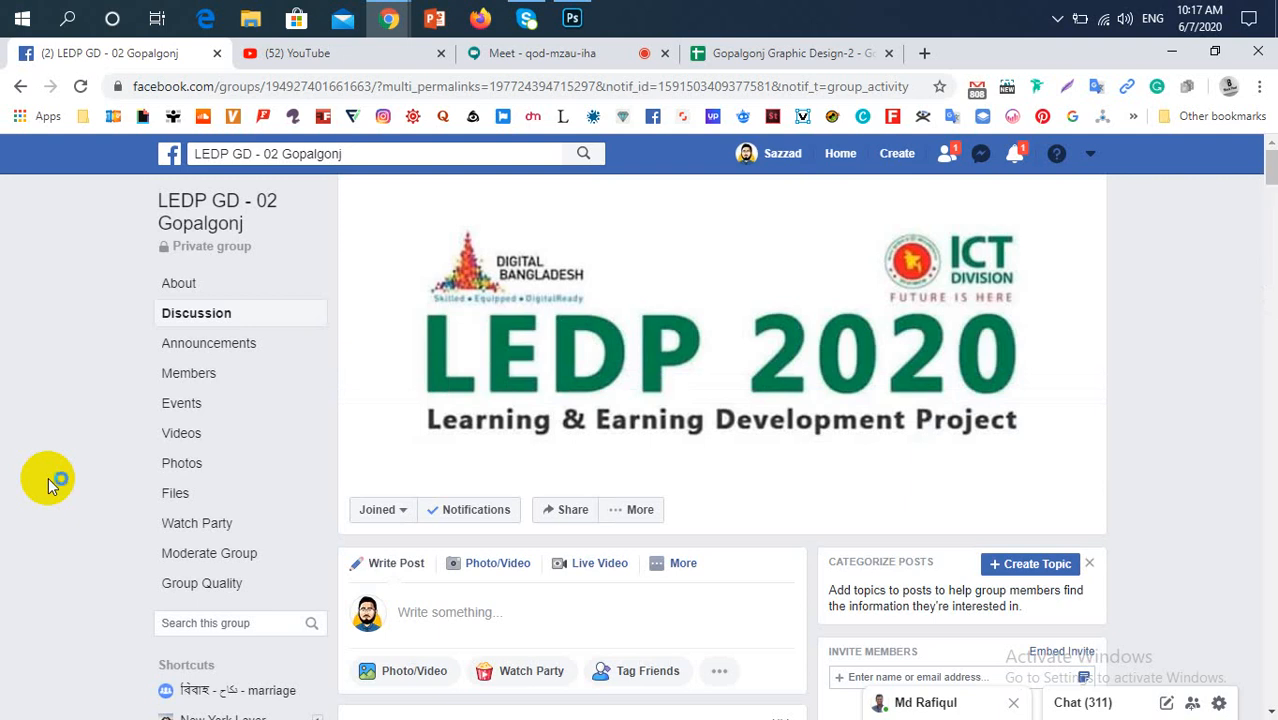
Find the new before-and-after alphabet post under From Notifications, view its image enlarged, and close the photo viewer
{"action": "scroll", "coordinate": [654, 485], "scroll_direction": "down", "scroll_amount": 2}
{"action": "scroll", "coordinate": [760, 510], "scroll_direction": "down", "scroll_amount": 2}
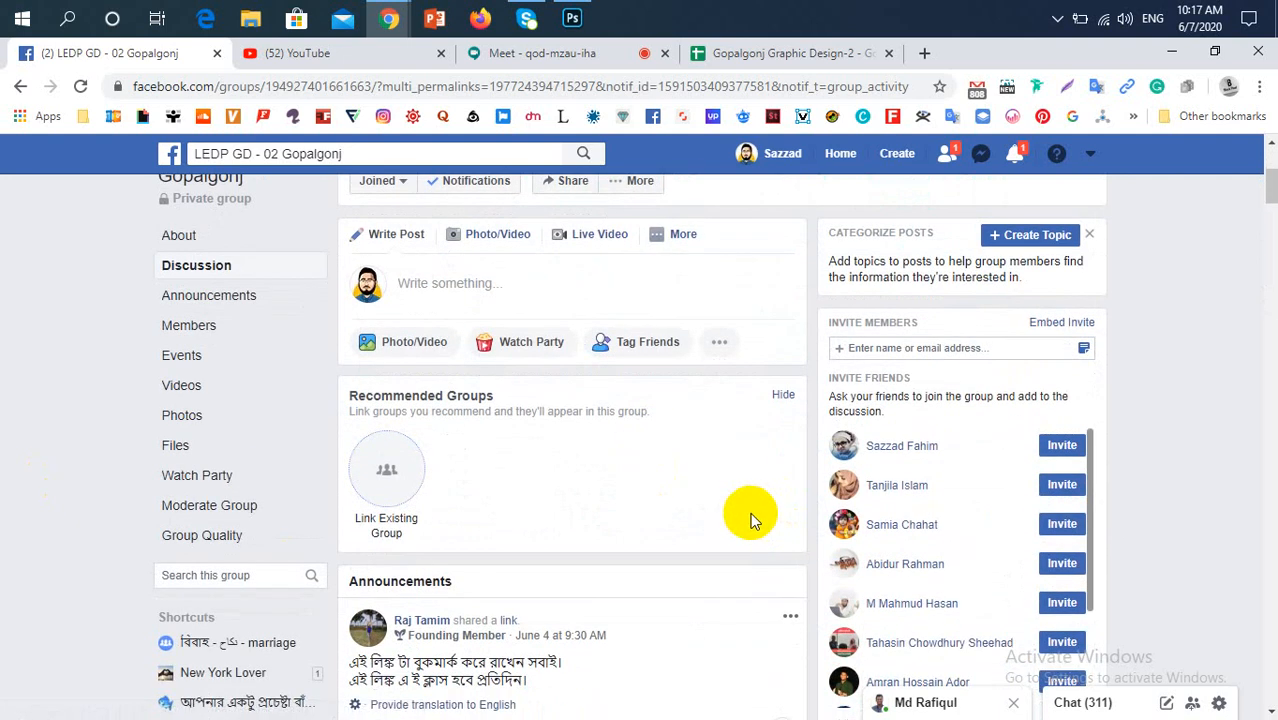
{"action": "scroll", "coordinate": [700, 520], "scroll_direction": "down", "scroll_amount": 2}
{"action": "scroll", "coordinate": [658, 547], "scroll_direction": "down", "scroll_amount": 4}
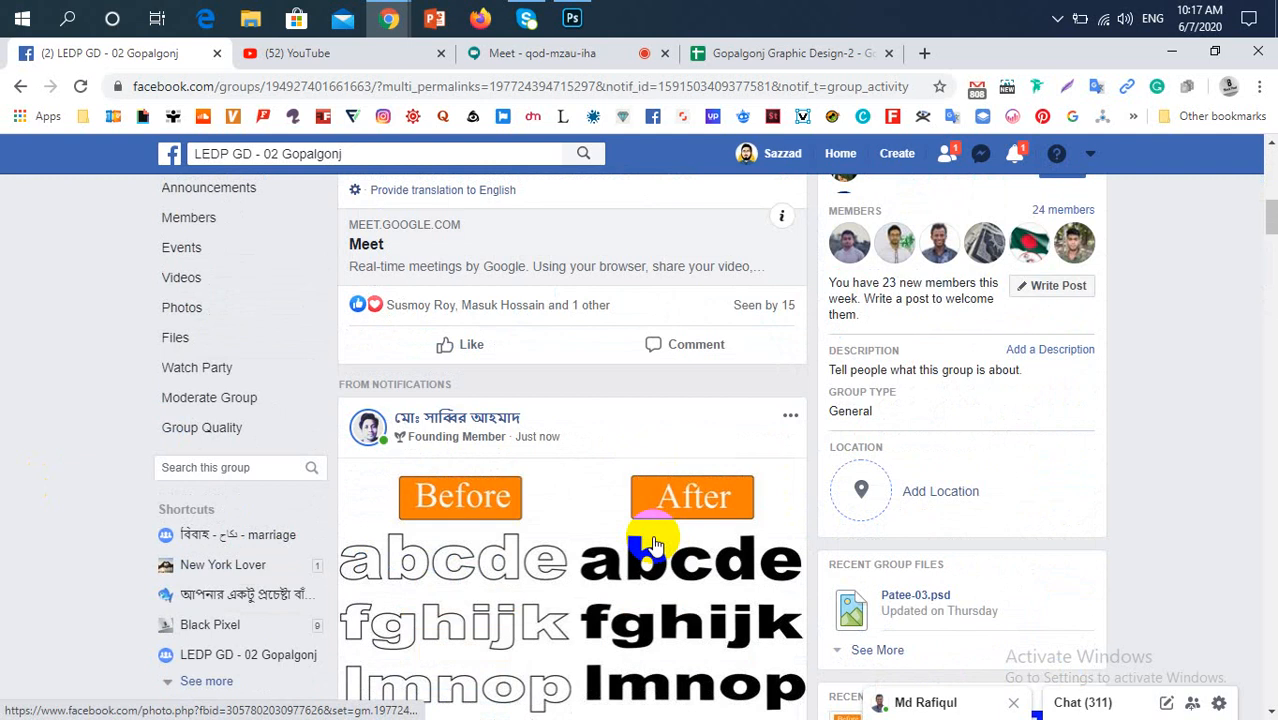
{"action": "scroll", "coordinate": [651, 545], "scroll_direction": "down", "scroll_amount": 1}
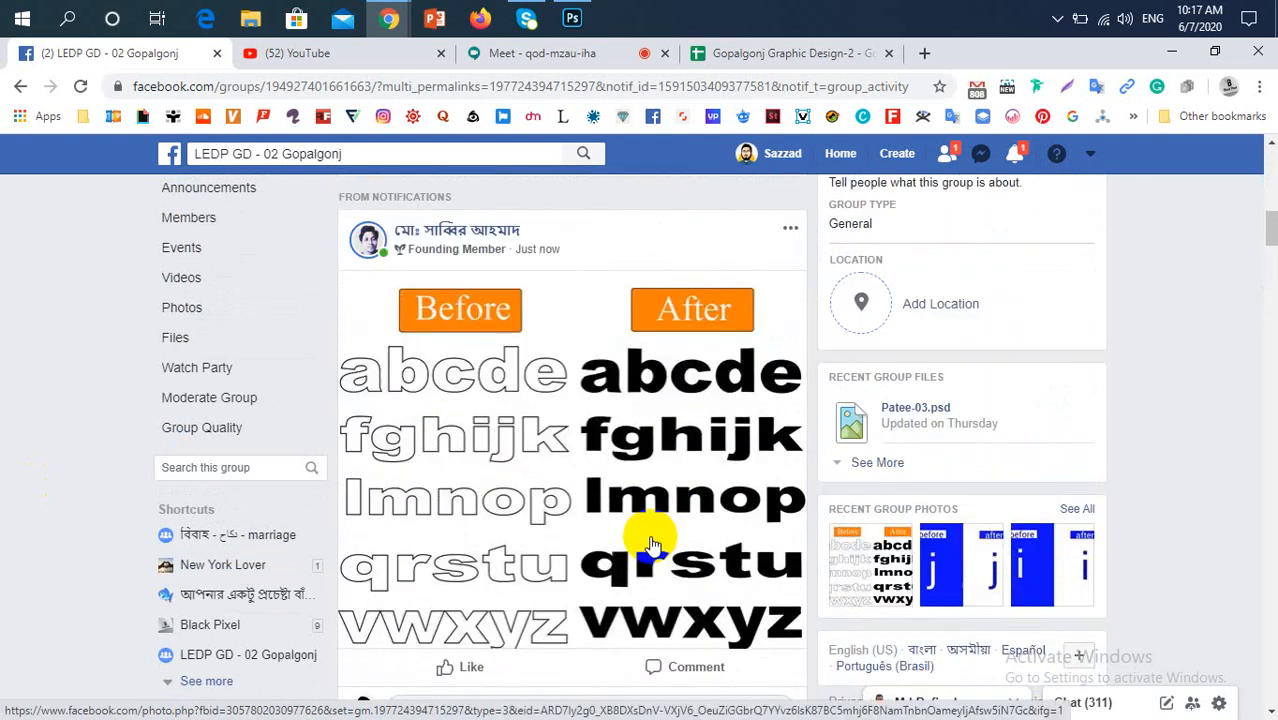
{"action": "left_click", "coordinate": [478, 500]}
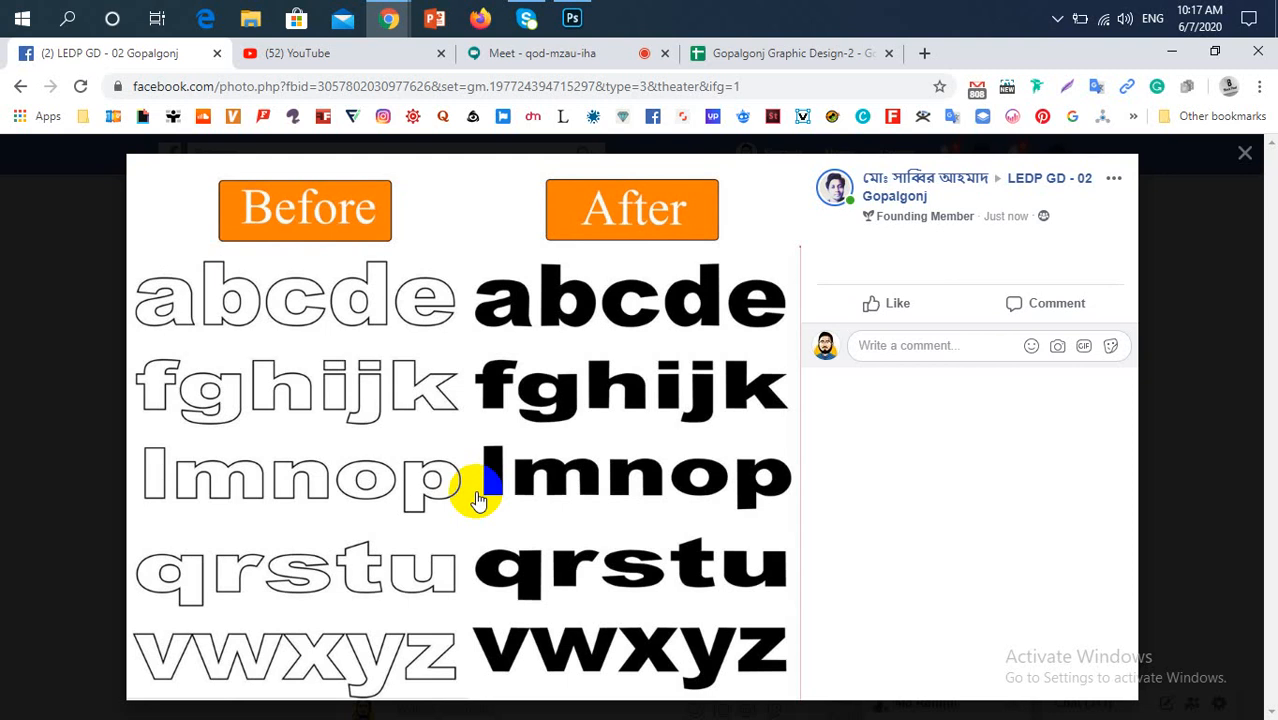
{"action": "left_click", "coordinate": [8, 470]}
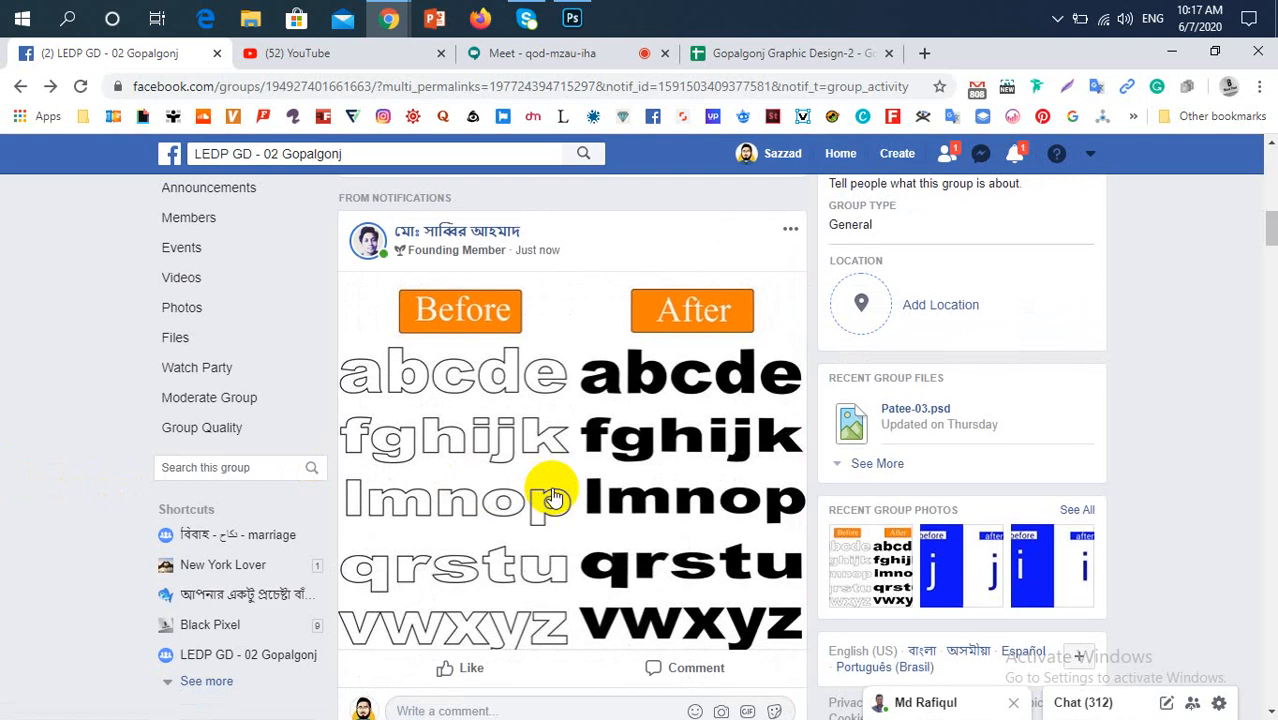
Check the Facebook notifications list, close it, and go to the group's announcements
{"action": "scroll", "coordinate": [550, 491], "scroll_direction": "up", "scroll_amount": 2}
{"action": "scroll", "coordinate": [545, 492], "scroll_direction": "up", "scroll_amount": 9}
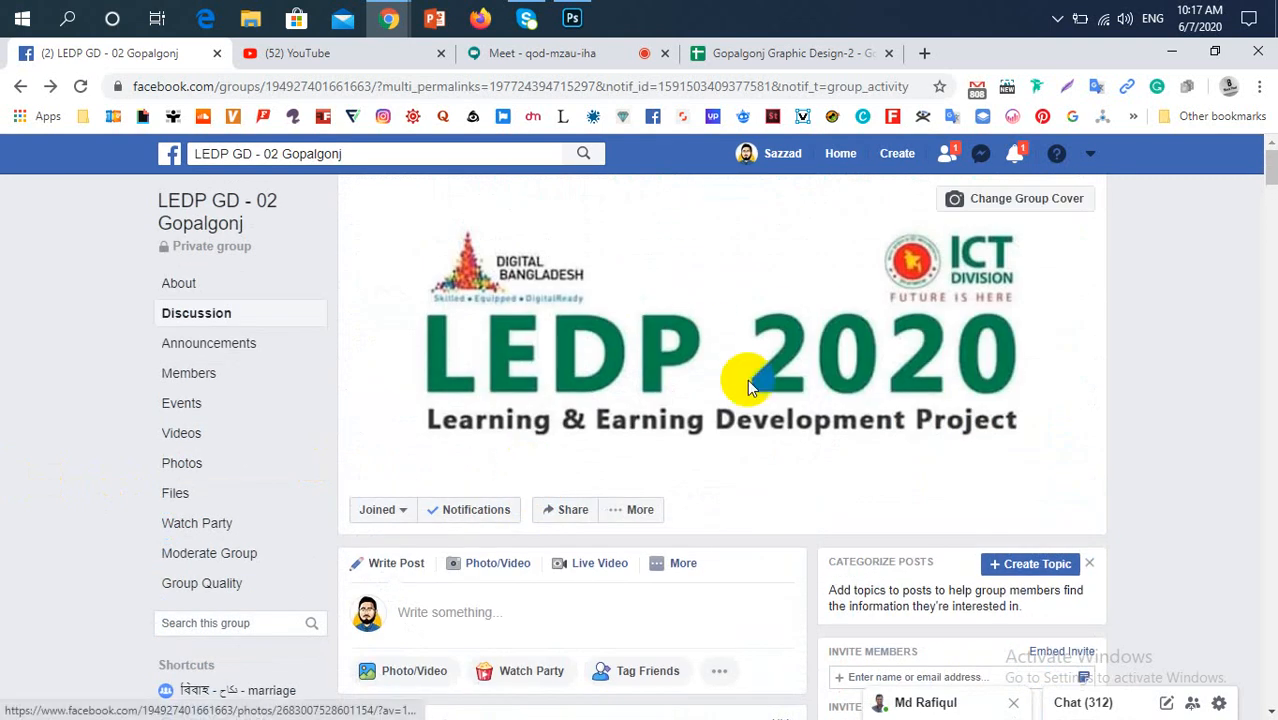
{"action": "left_click", "coordinate": [1014, 156]}
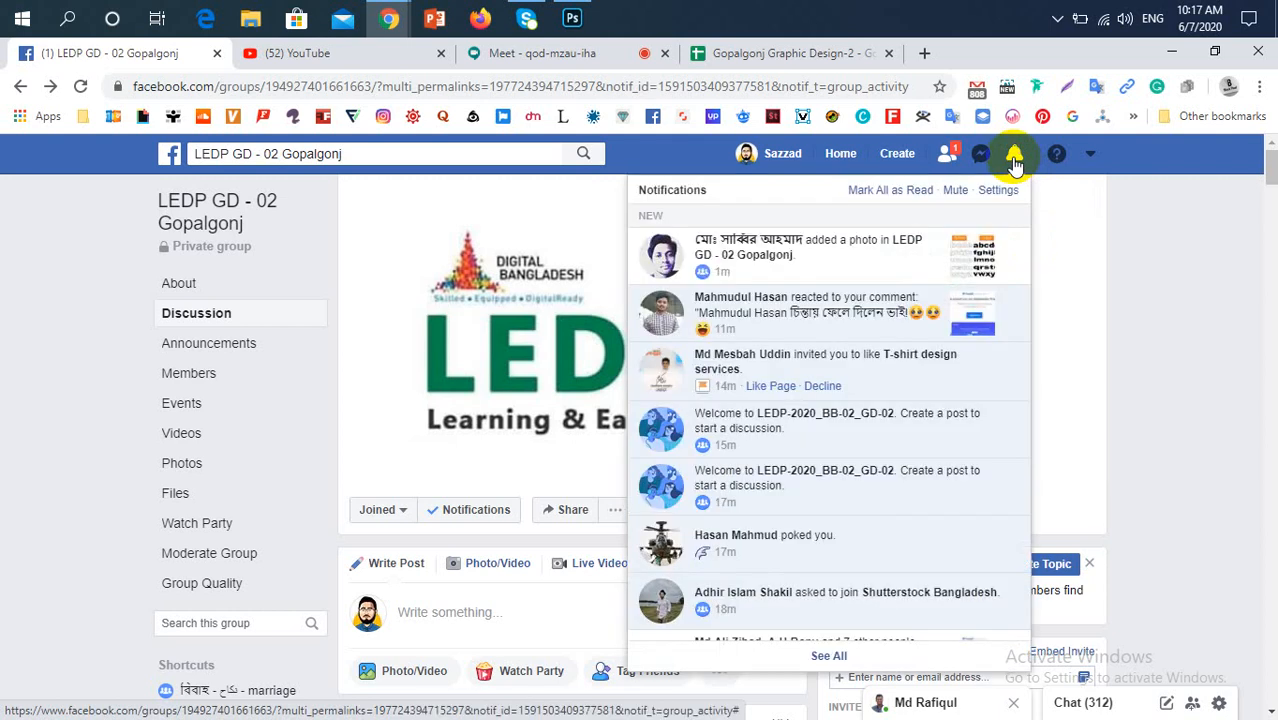
{"action": "left_click", "coordinate": [1014, 158]}
{"action": "scroll", "coordinate": [688, 540], "scroll_direction": "down", "scroll_amount": 4}
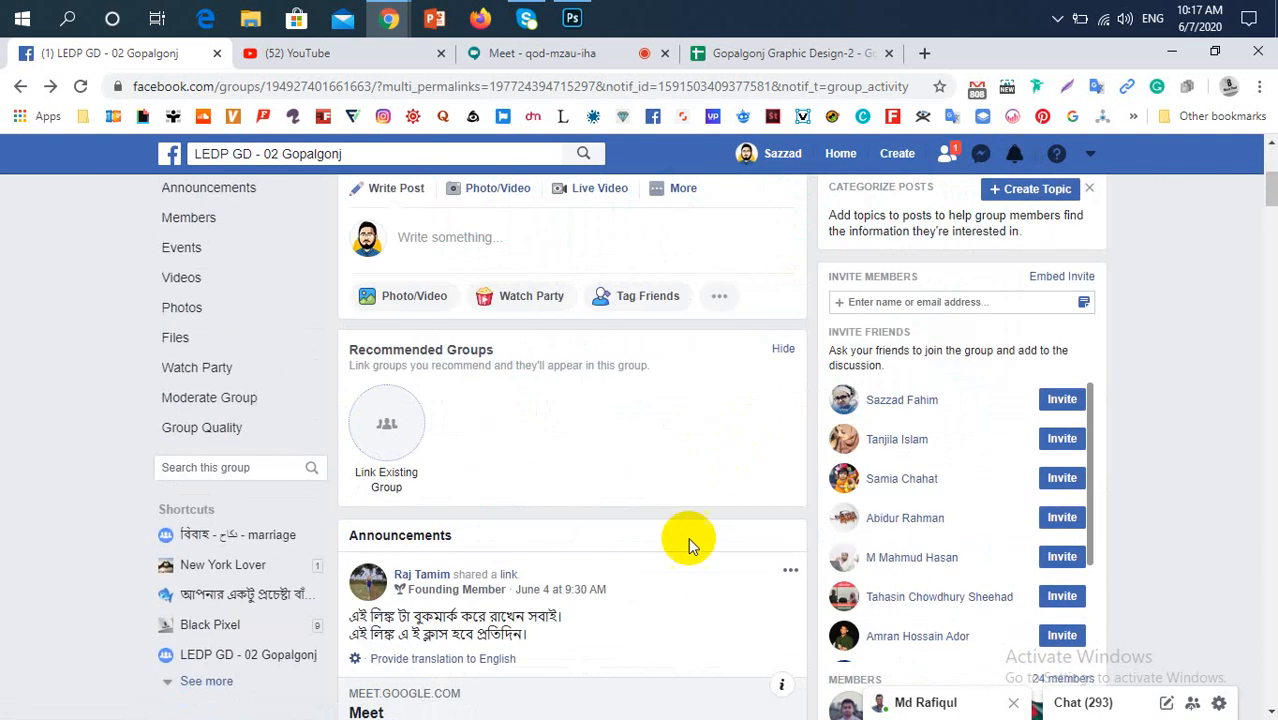
{"action": "scroll", "coordinate": [688, 545], "scroll_direction": "down", "scroll_amount": 2}
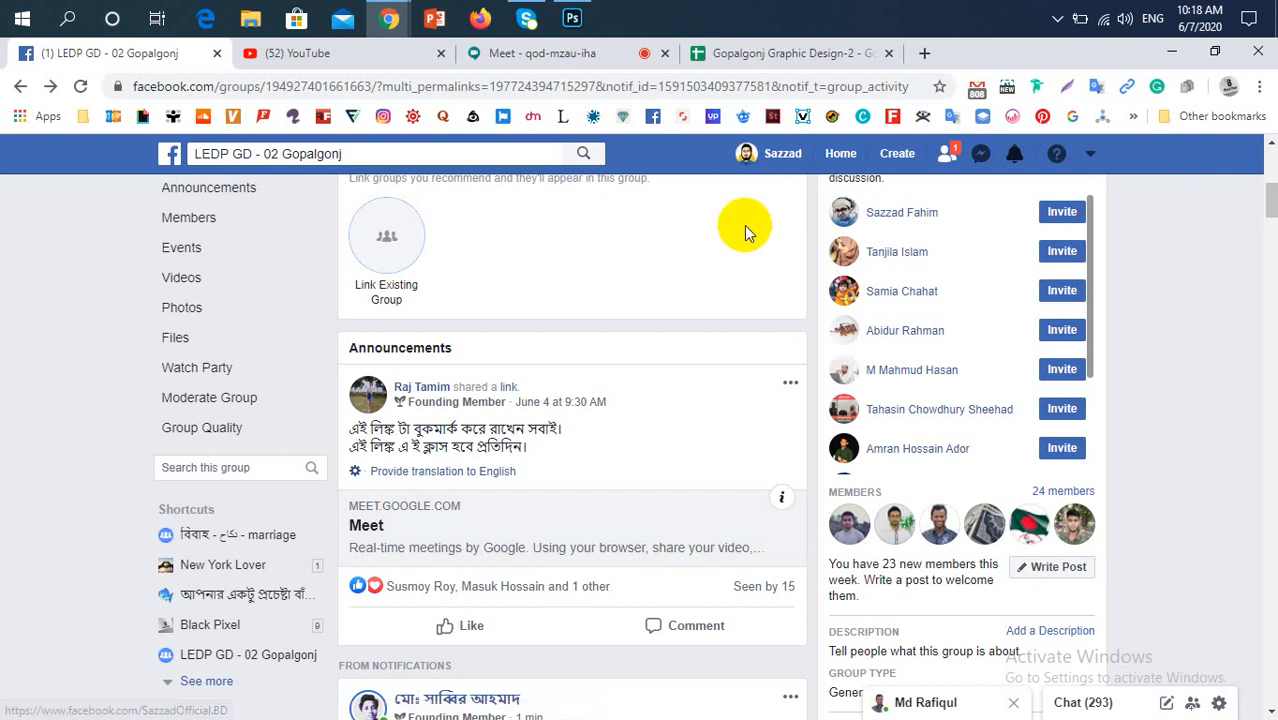
Briefly open the Gopalgonj Graphic Design-2 spreadsheet, return to the Facebook group, and look through the before-and-after letter posts
{"action": "left_click", "coordinate": [736, 53]}
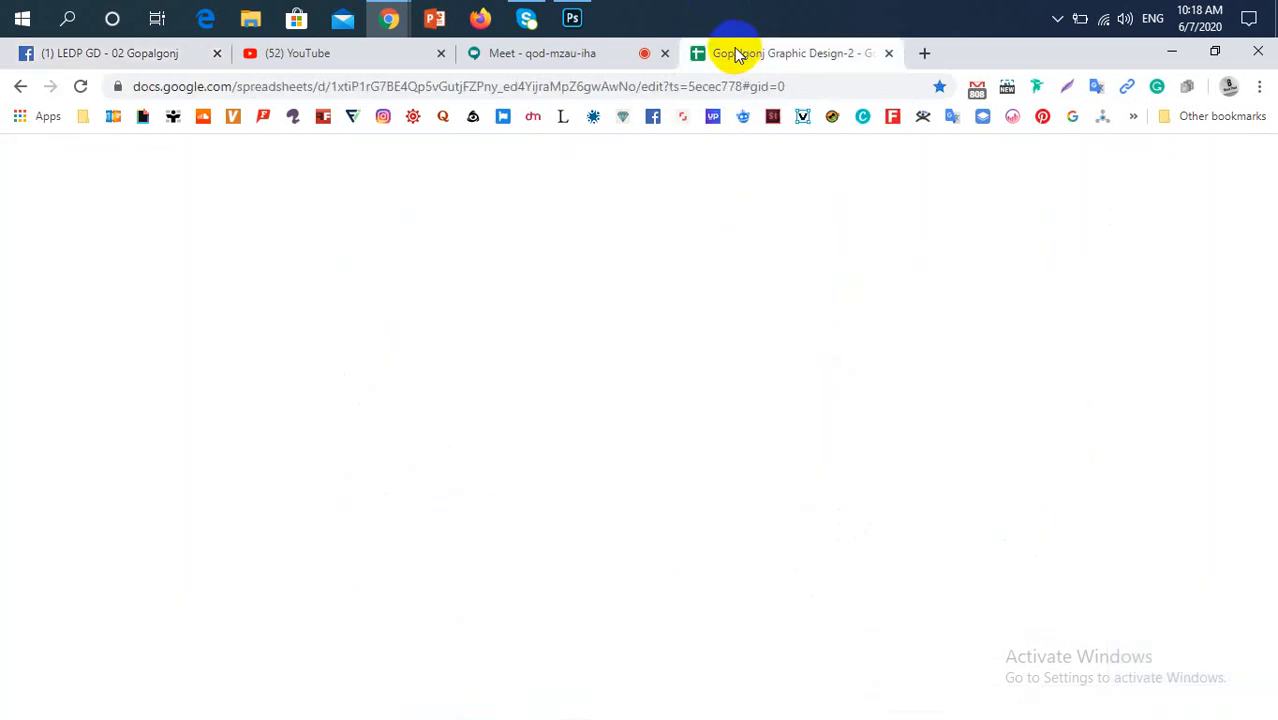
{"action": "left_click", "coordinate": [56, 53]}
{"action": "scroll", "coordinate": [550, 462], "scroll_direction": "up", "scroll_amount": 6}
{"action": "scroll", "coordinate": [556, 460], "scroll_direction": "down", "scroll_amount": 11}
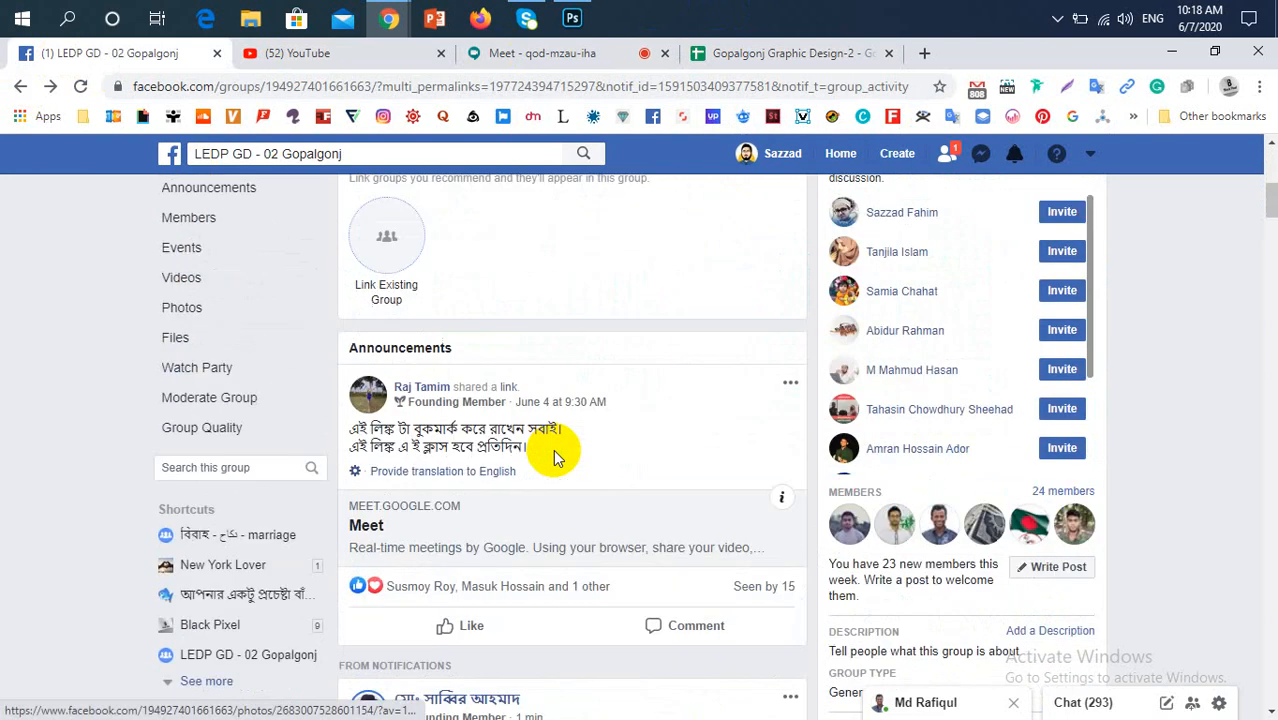
{"action": "scroll", "coordinate": [553, 456], "scroll_direction": "down", "scroll_amount": 8}
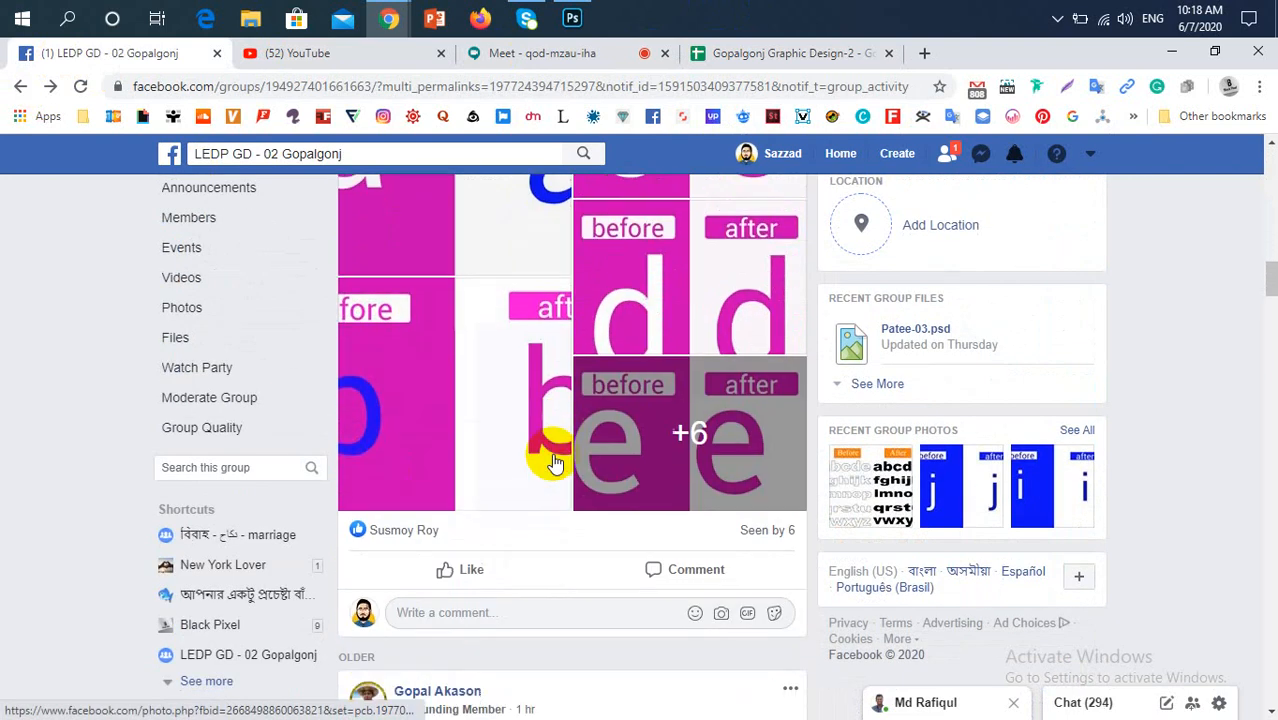
Open the "Paint tool" post's images enlarged and browse the before-and-after letters from a to g
{"action": "scroll", "coordinate": [551, 460], "scroll_direction": "up", "scroll_amount": 3}
{"action": "left_click", "coordinate": [450, 428]}
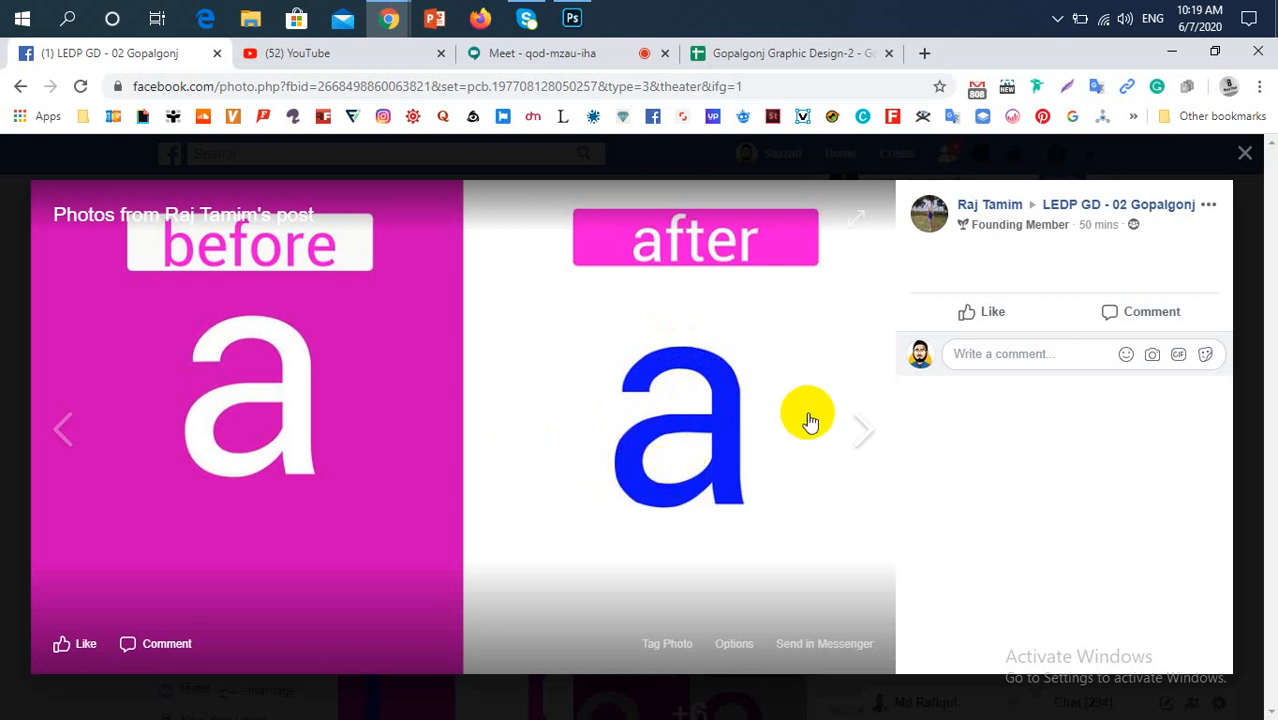
{"action": "left_click", "coordinate": [868, 443]}
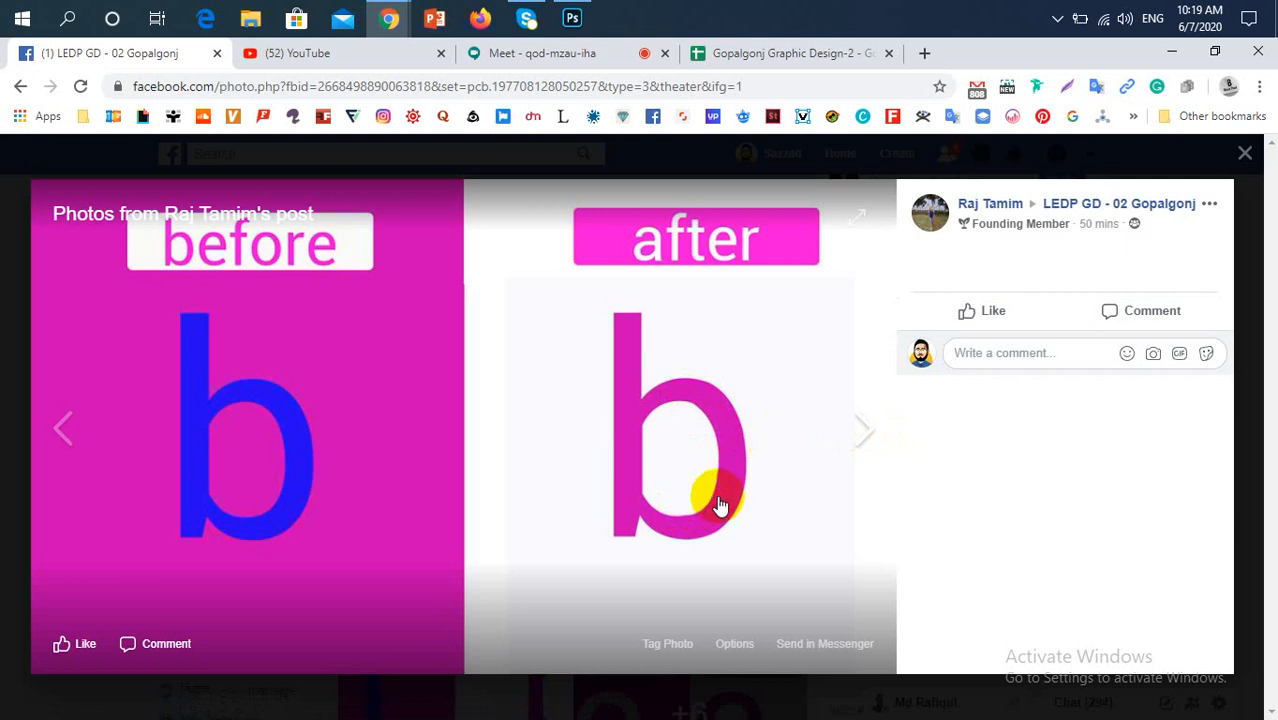
{"action": "left_click", "coordinate": [868, 430]}
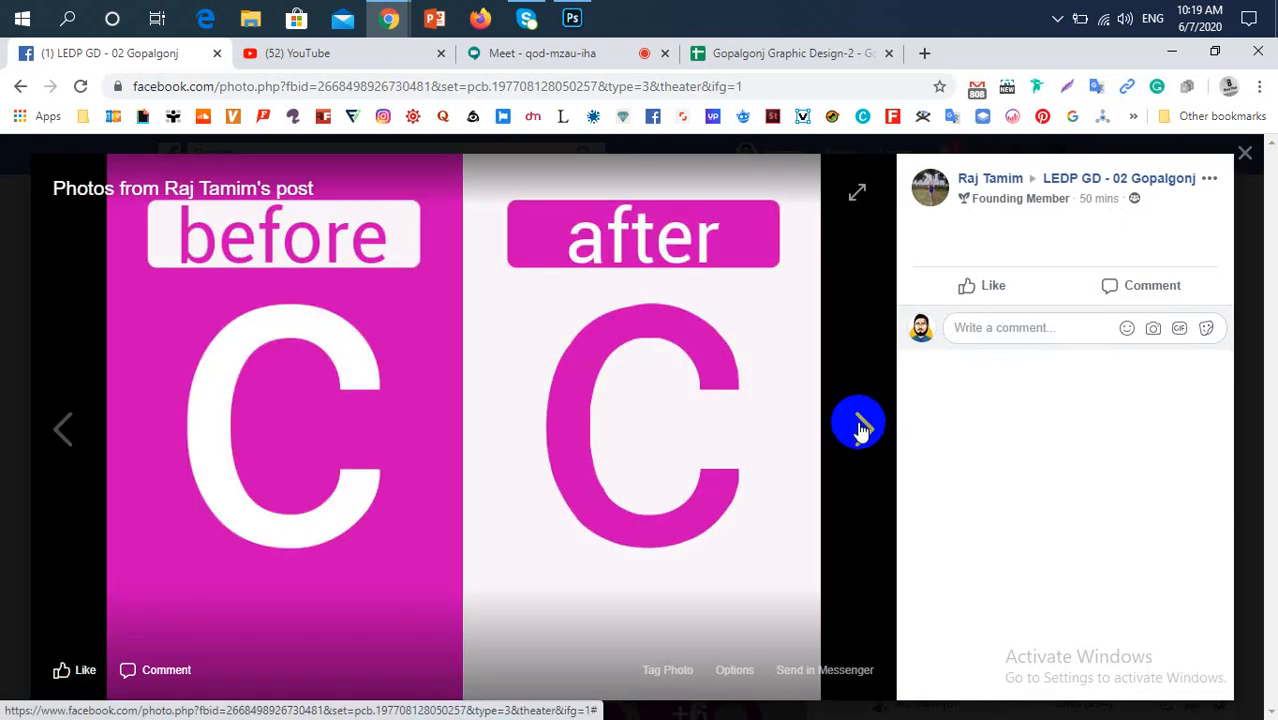
{"action": "left_click", "coordinate": [859, 428]}
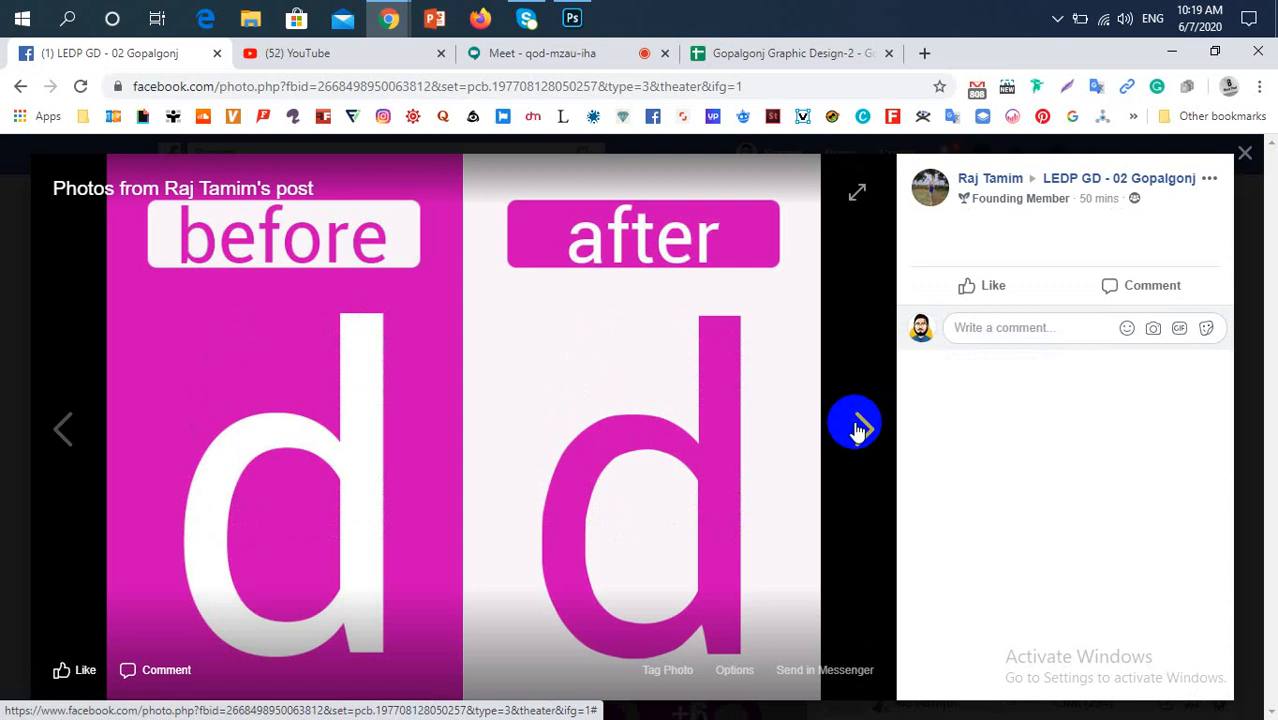
{"action": "left_click", "coordinate": [855, 430]}
{"action": "left_click", "coordinate": [851, 430]}
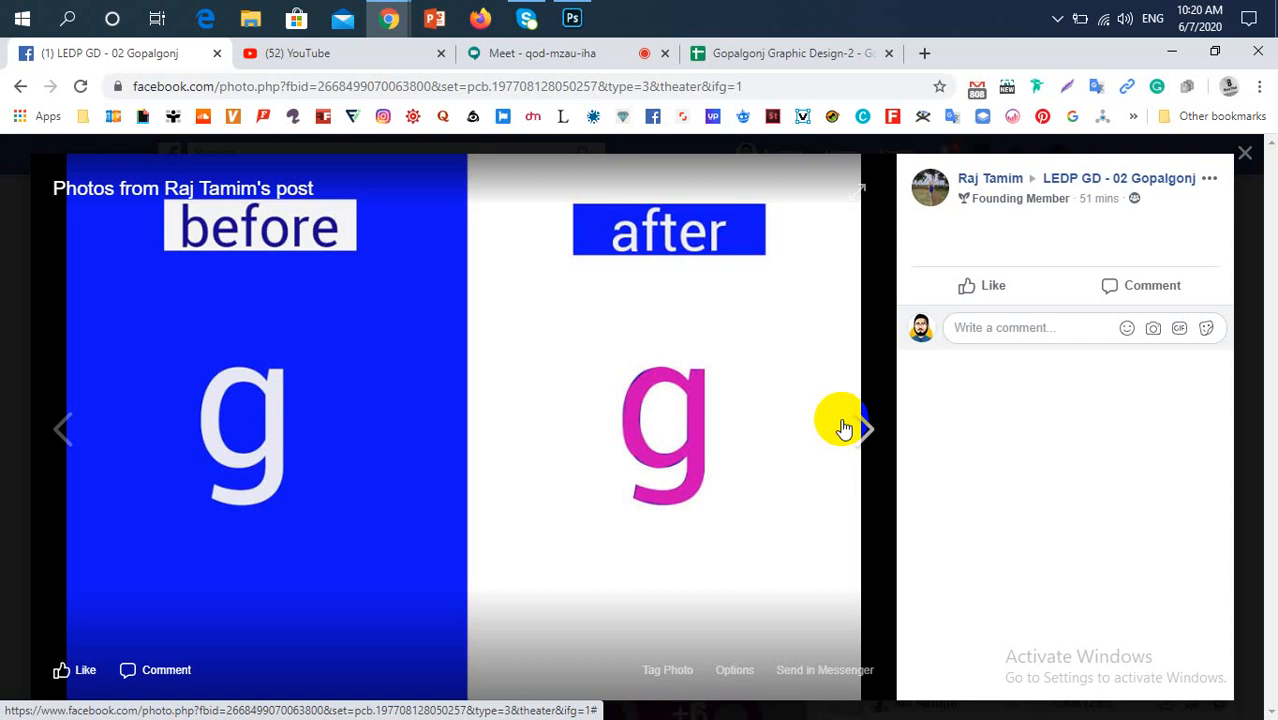
Browse the remaining blue before-and-after letters through j, return to letter a, and close the photo viewer
{"action": "left_click", "coordinate": [843, 428]}
{"action": "left_click", "coordinate": [843, 428]}
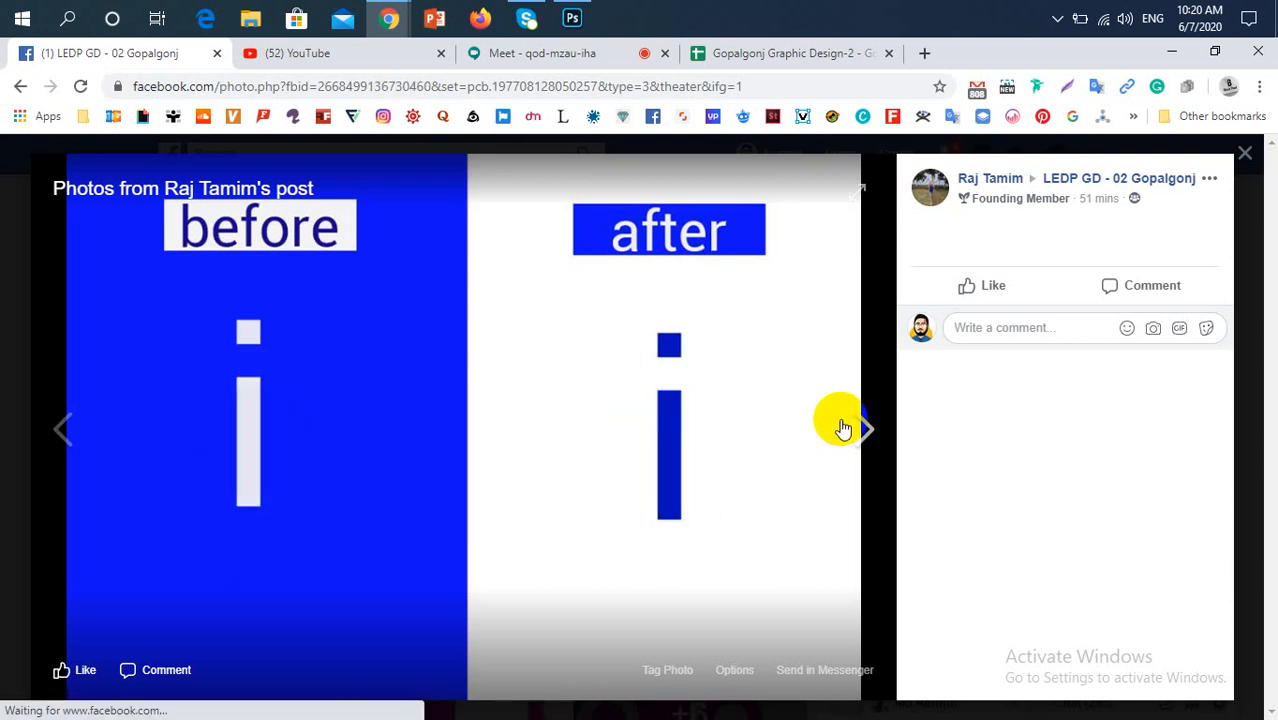
{"action": "left_click", "coordinate": [843, 428]}
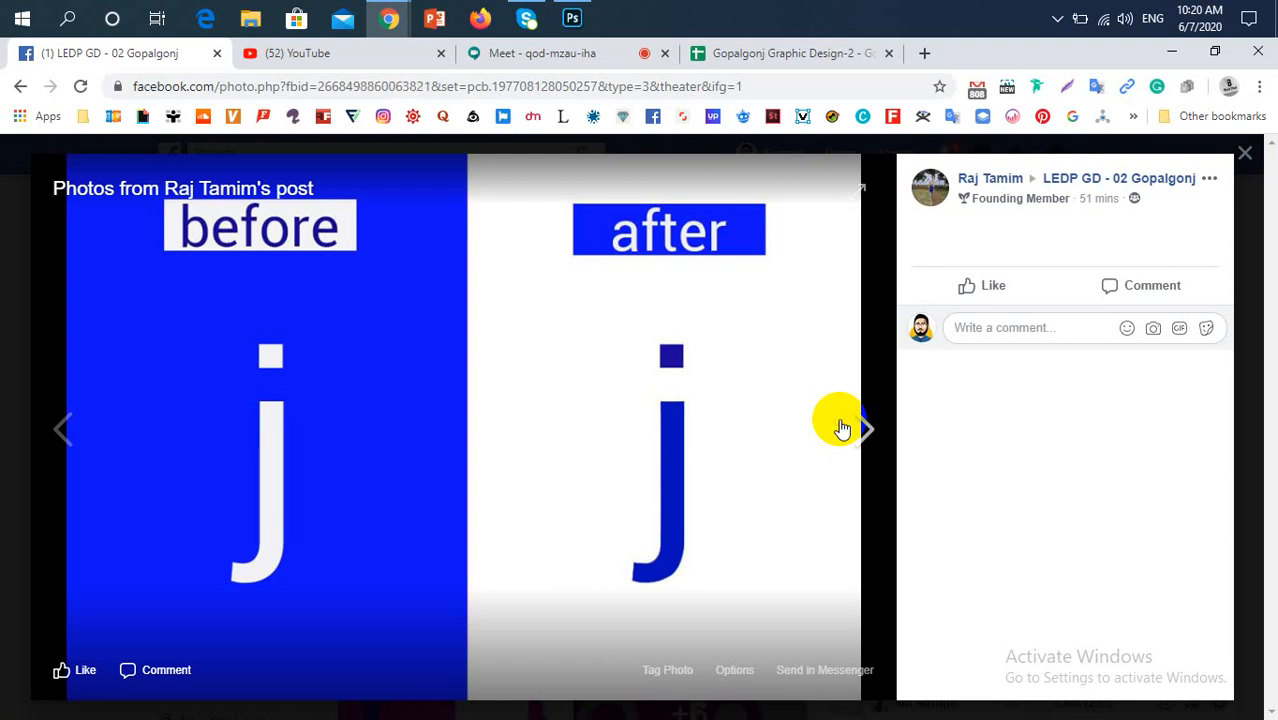
{"action": "left_click", "coordinate": [843, 428]}
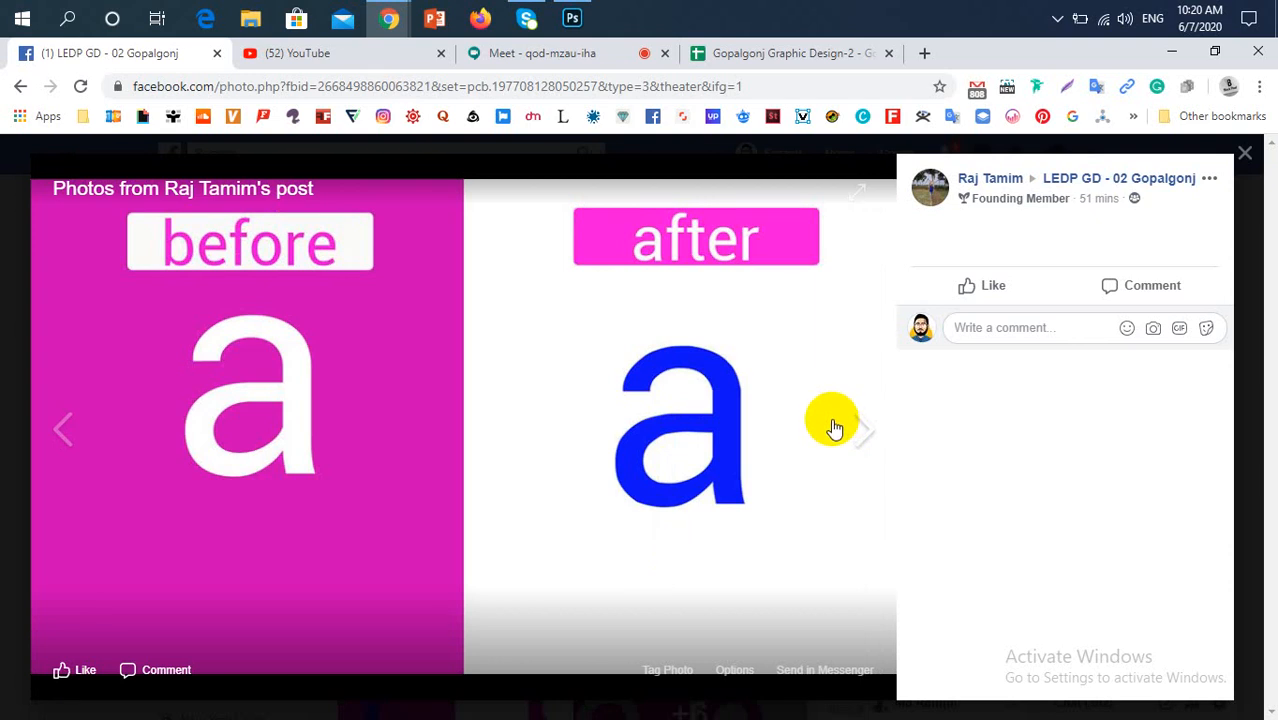
{"action": "left_click", "coordinate": [266, 456]}
{"action": "left_click", "coordinate": [862, 442]}
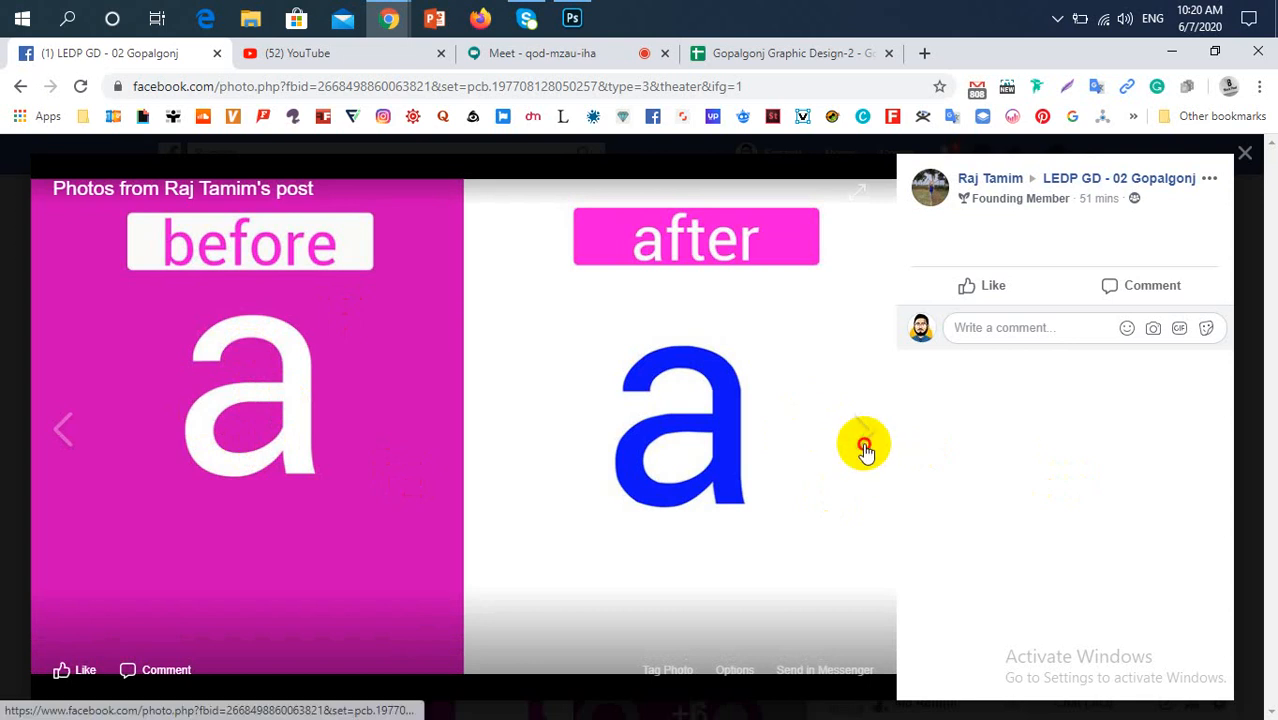
{"action": "left_click", "coordinate": [4, 487]}
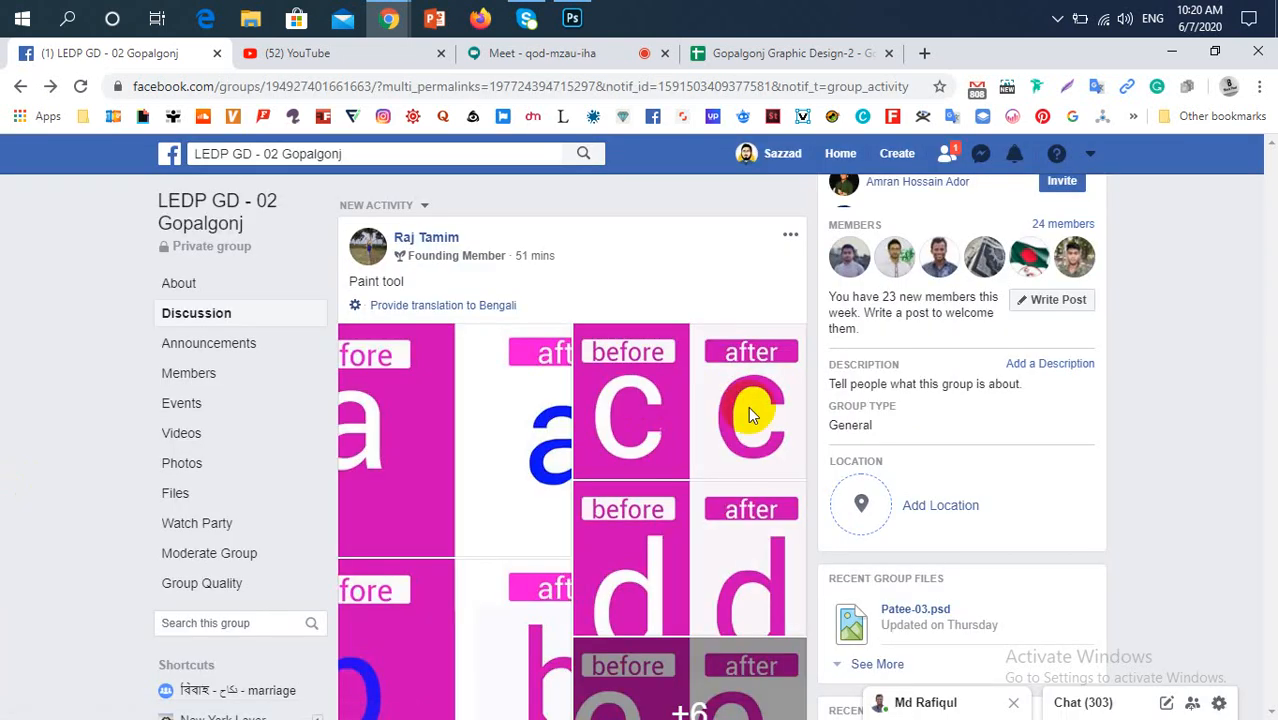
Find the orange before-and-after letter a post further down, view its image enlarged, and close the photo viewer
{"action": "scroll", "coordinate": [491, 434], "scroll_direction": "down", "scroll_amount": 4}
{"action": "scroll", "coordinate": [508, 448], "scroll_direction": "down", "scroll_amount": 5}
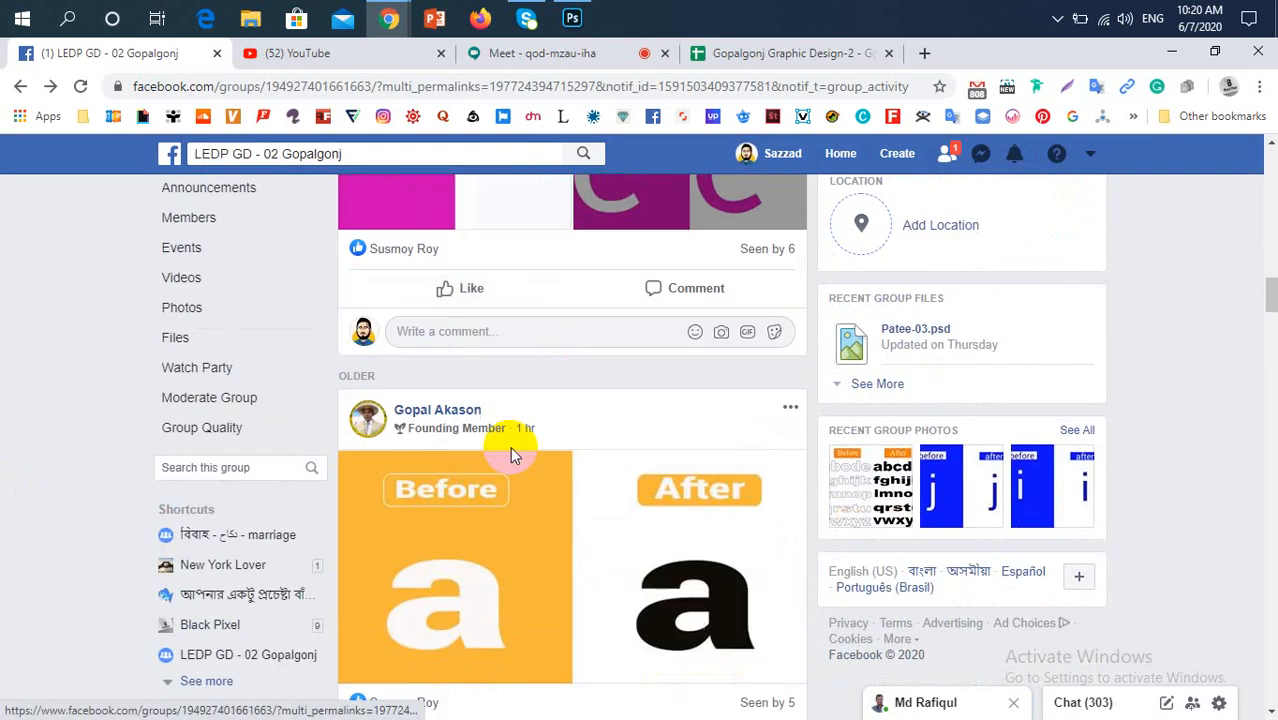
{"action": "scroll", "coordinate": [510, 445], "scroll_direction": "up", "scroll_amount": 2}
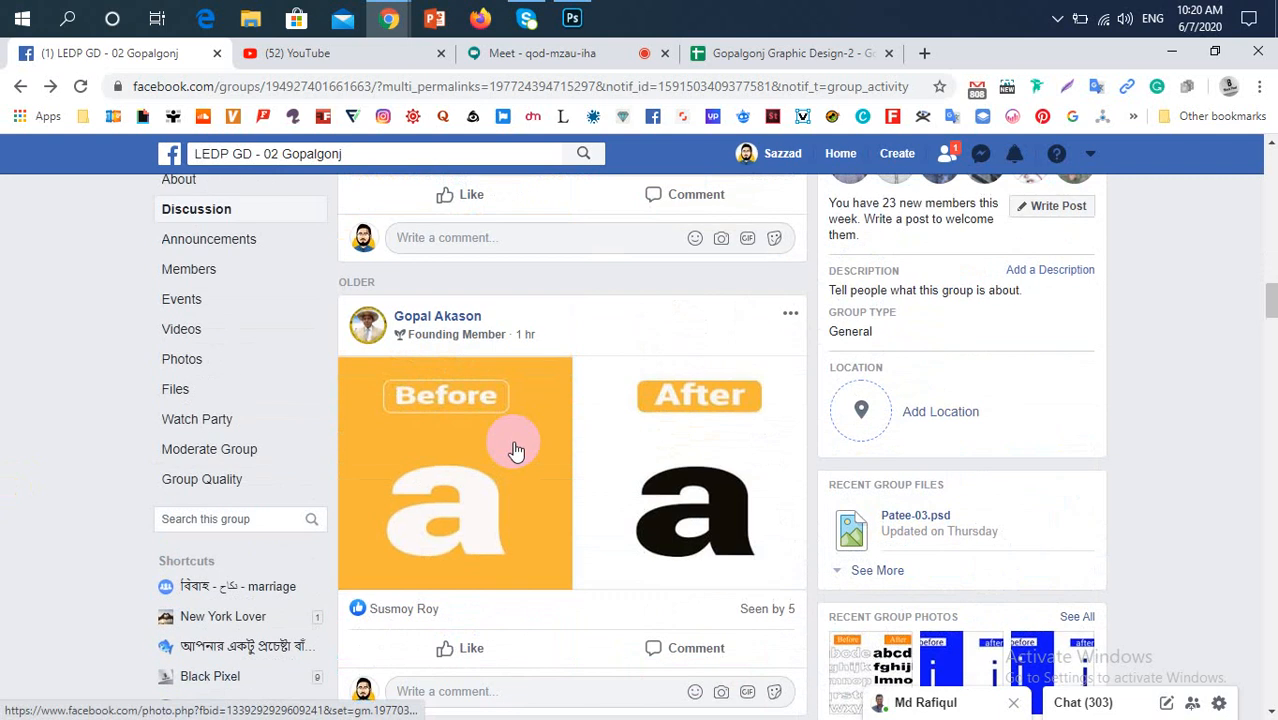
{"action": "left_click", "coordinate": [515, 450]}
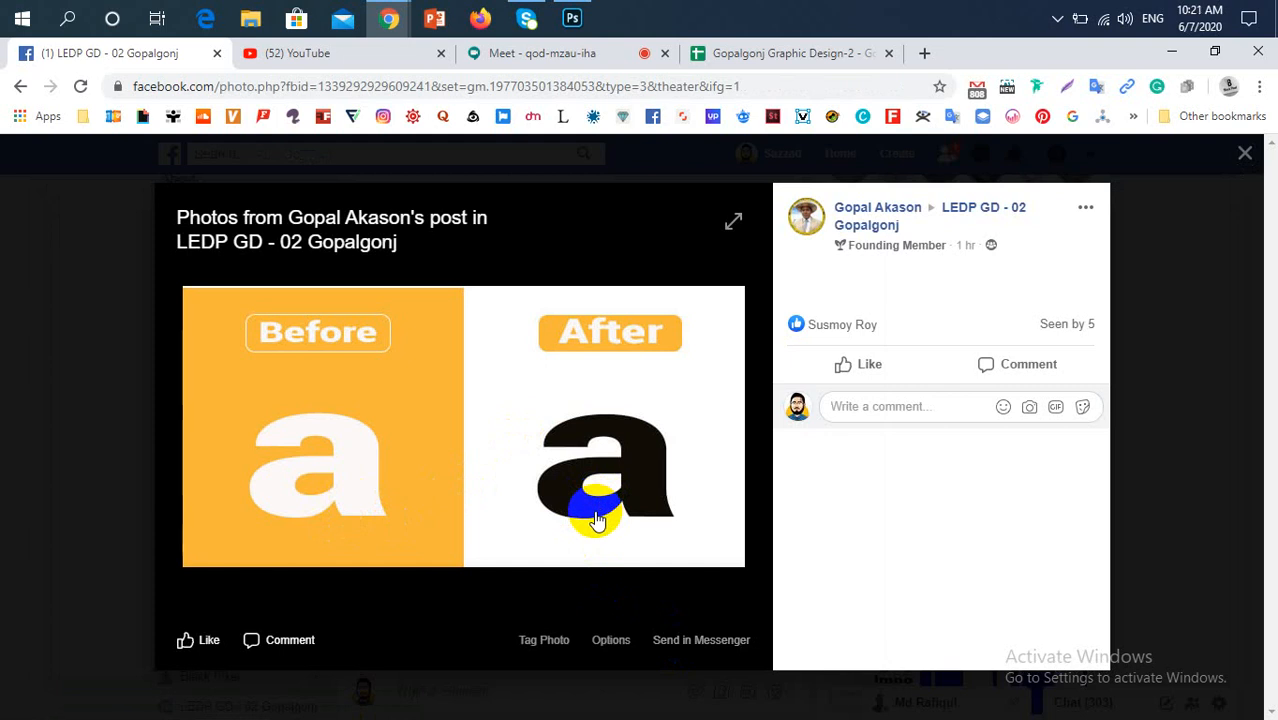
{"action": "left_click", "coordinate": [8, 420]}
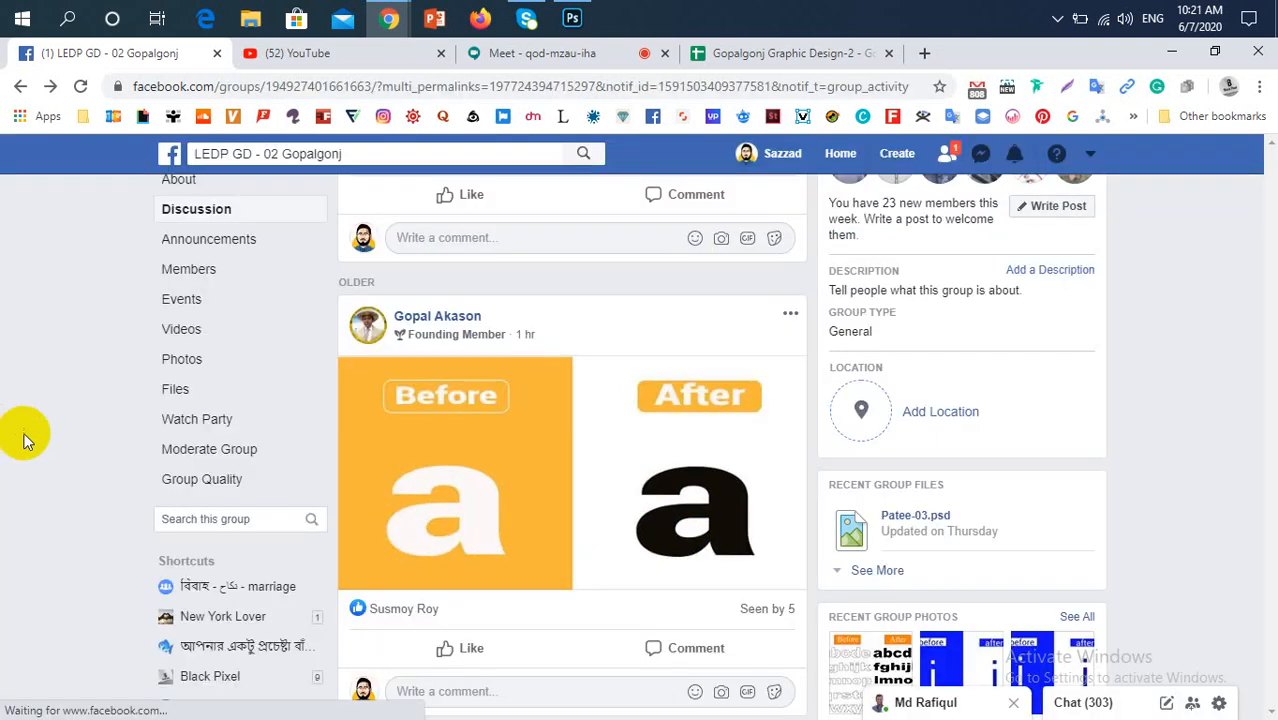
Look through the pink letter f and d posts, and enlarge the letter a image with the red Before background
{"action": "scroll", "coordinate": [553, 491], "scroll_direction": "down", "scroll_amount": 3}
{"action": "scroll", "coordinate": [556, 497], "scroll_direction": "down", "scroll_amount": 3}
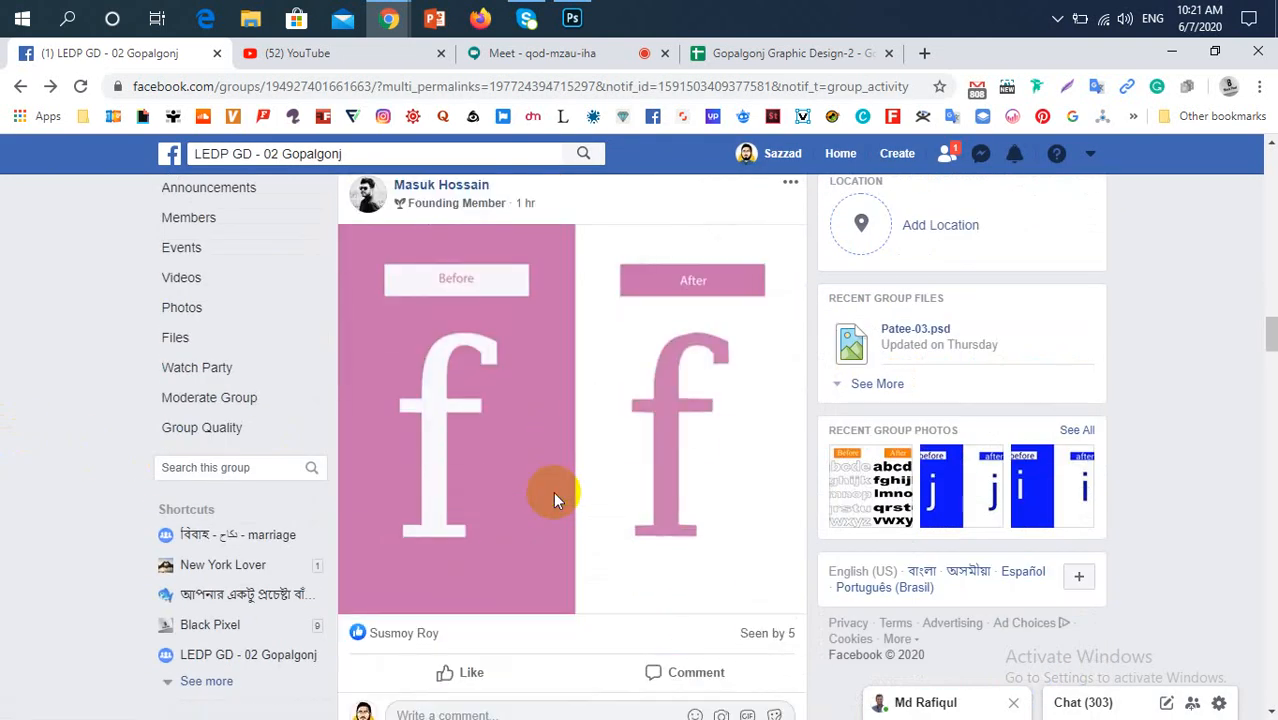
{"action": "scroll", "coordinate": [556, 500], "scroll_direction": "up", "scroll_amount": 1}
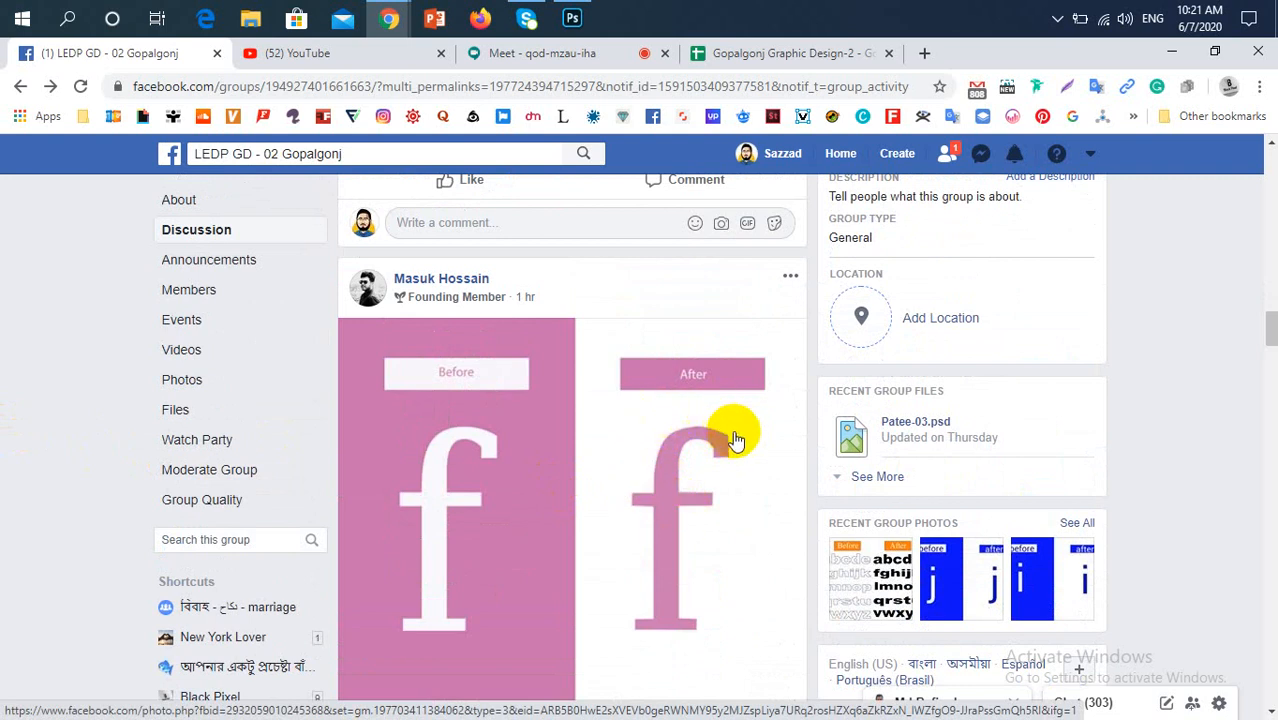
{"action": "scroll", "coordinate": [738, 480], "scroll_direction": "down", "scroll_amount": 5}
{"action": "scroll", "coordinate": [738, 482], "scroll_direction": "down", "scroll_amount": 3}
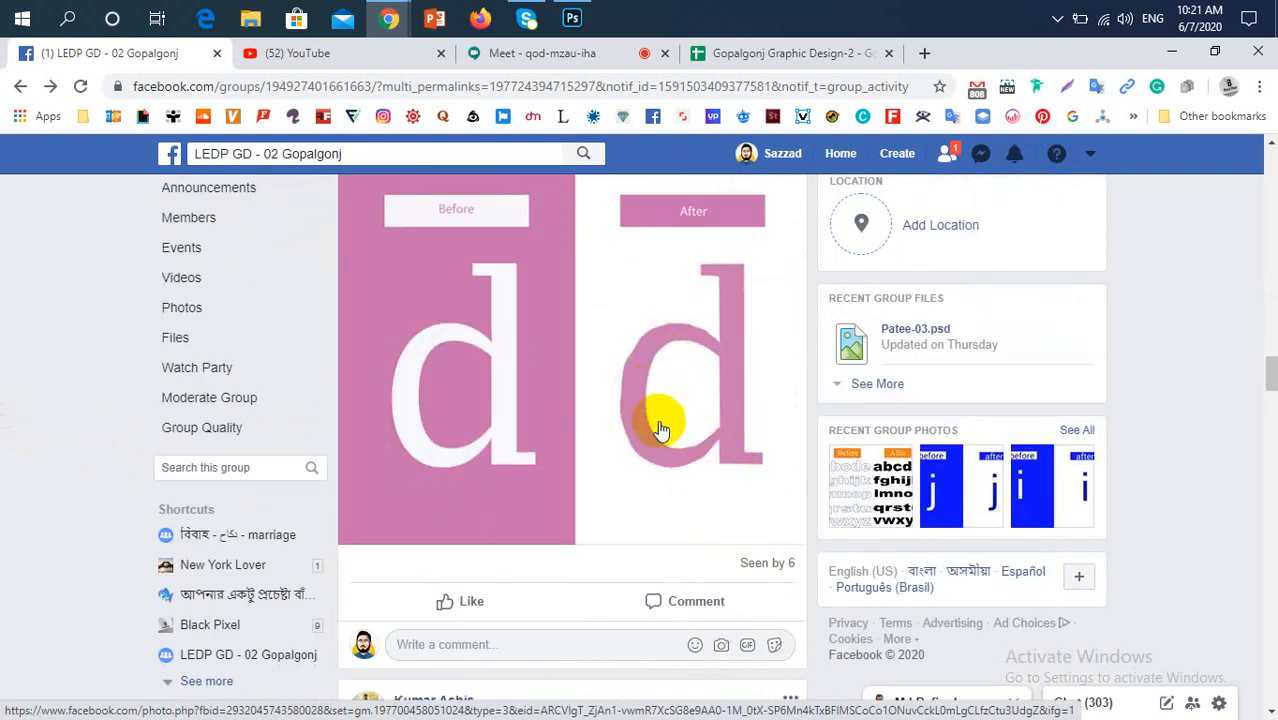
{"action": "scroll", "coordinate": [680, 450], "scroll_direction": "down", "scroll_amount": 5}
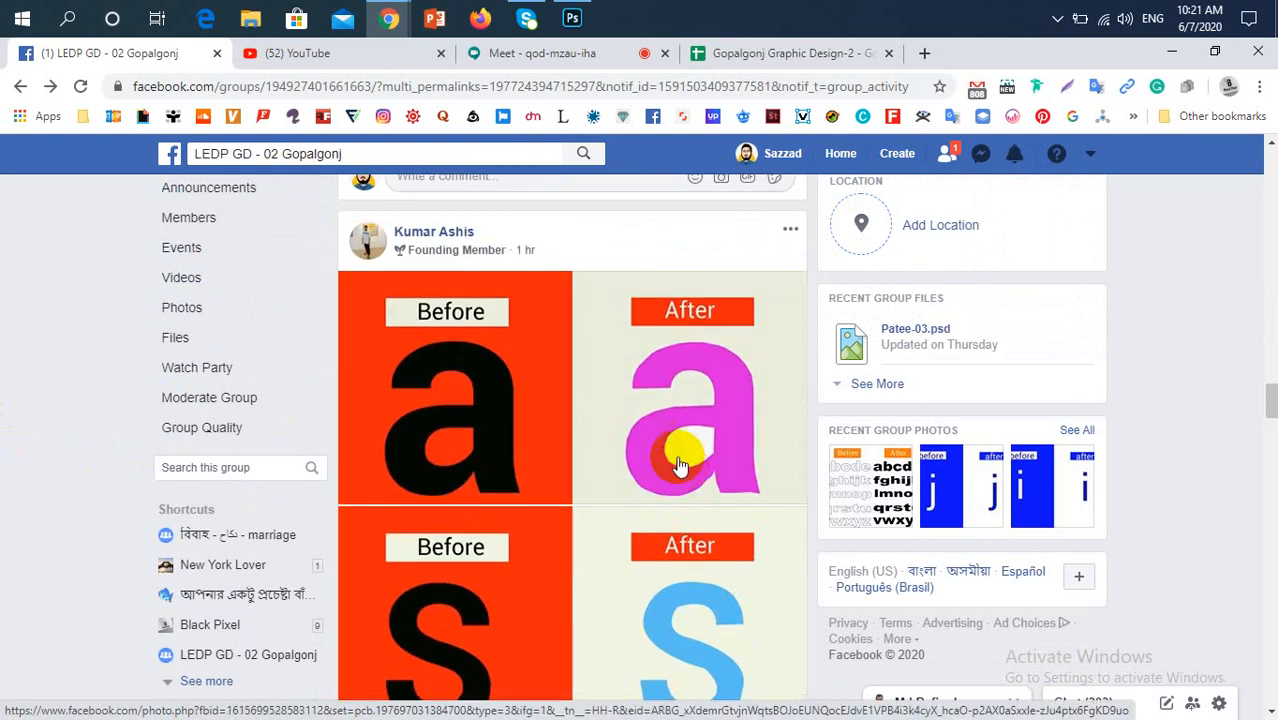
{"action": "left_click", "coordinate": [650, 428]}
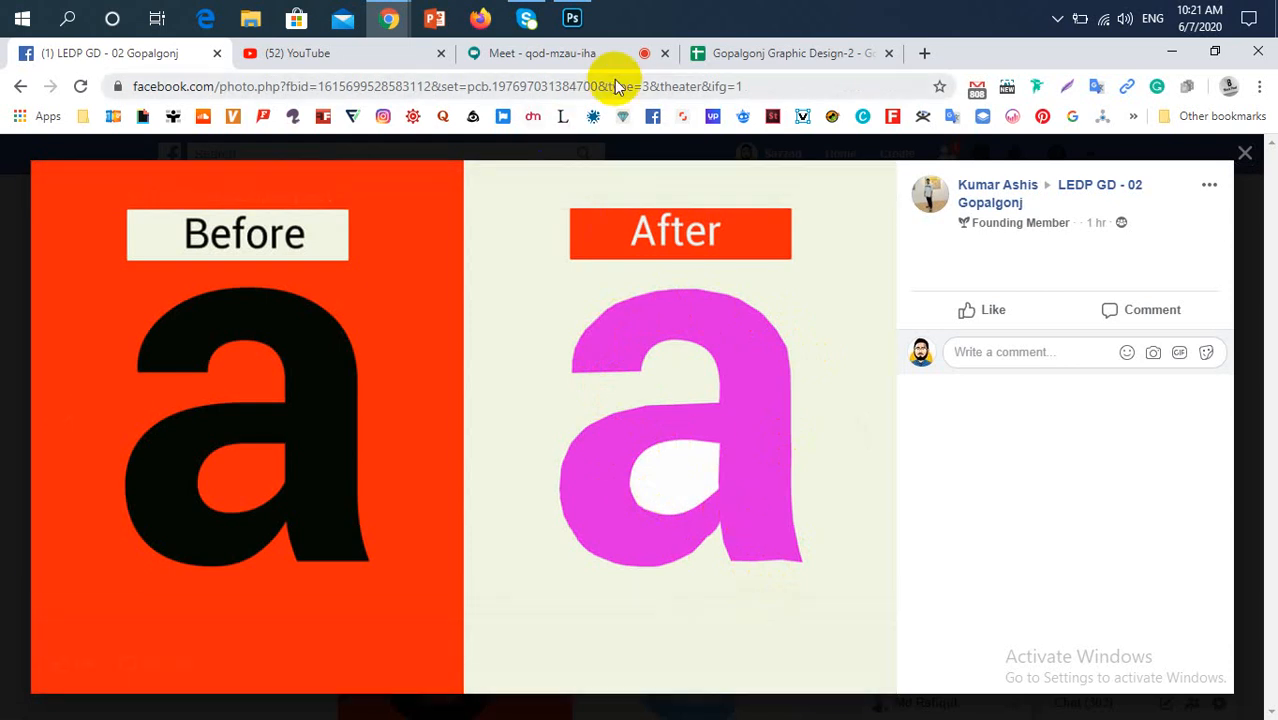
Briefly check the Meet call, the Gopalgonj Graphic Design-2 spreadsheet and Photoshop, and return to the enlarged letter a image on Facebook
{"action": "left_click", "coordinate": [590, 59]}
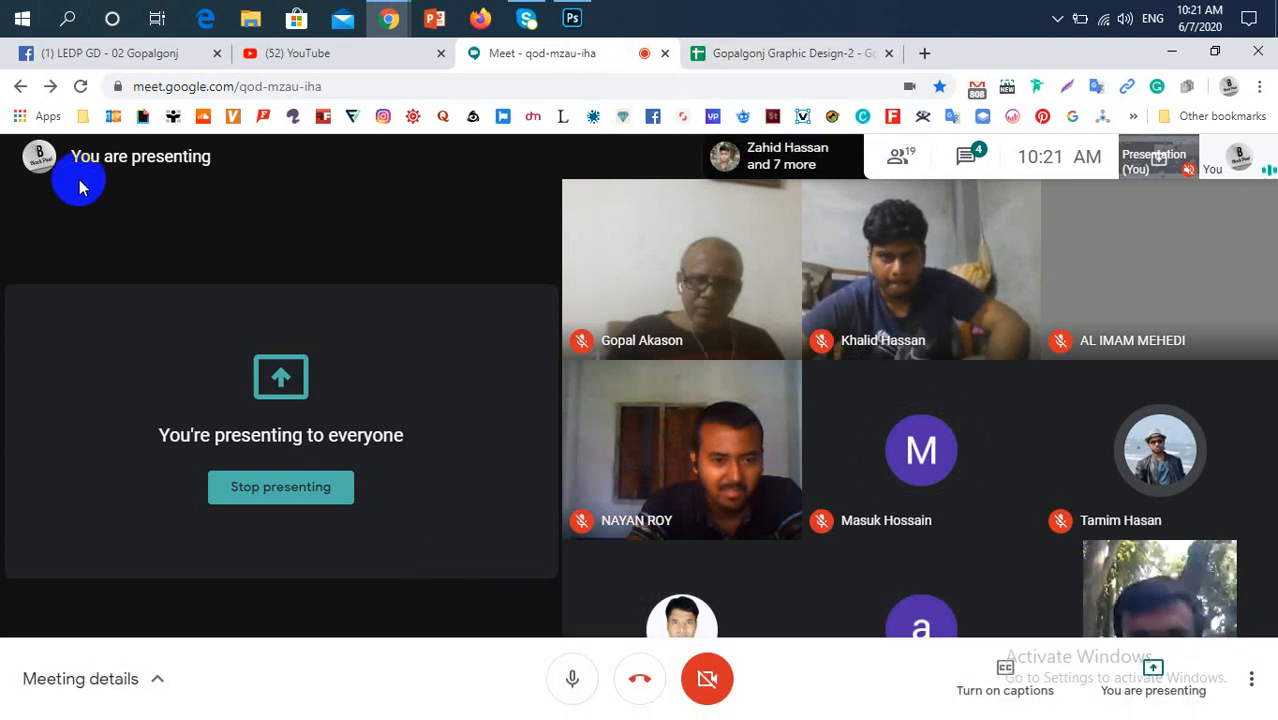
{"action": "left_click", "coordinate": [728, 51]}
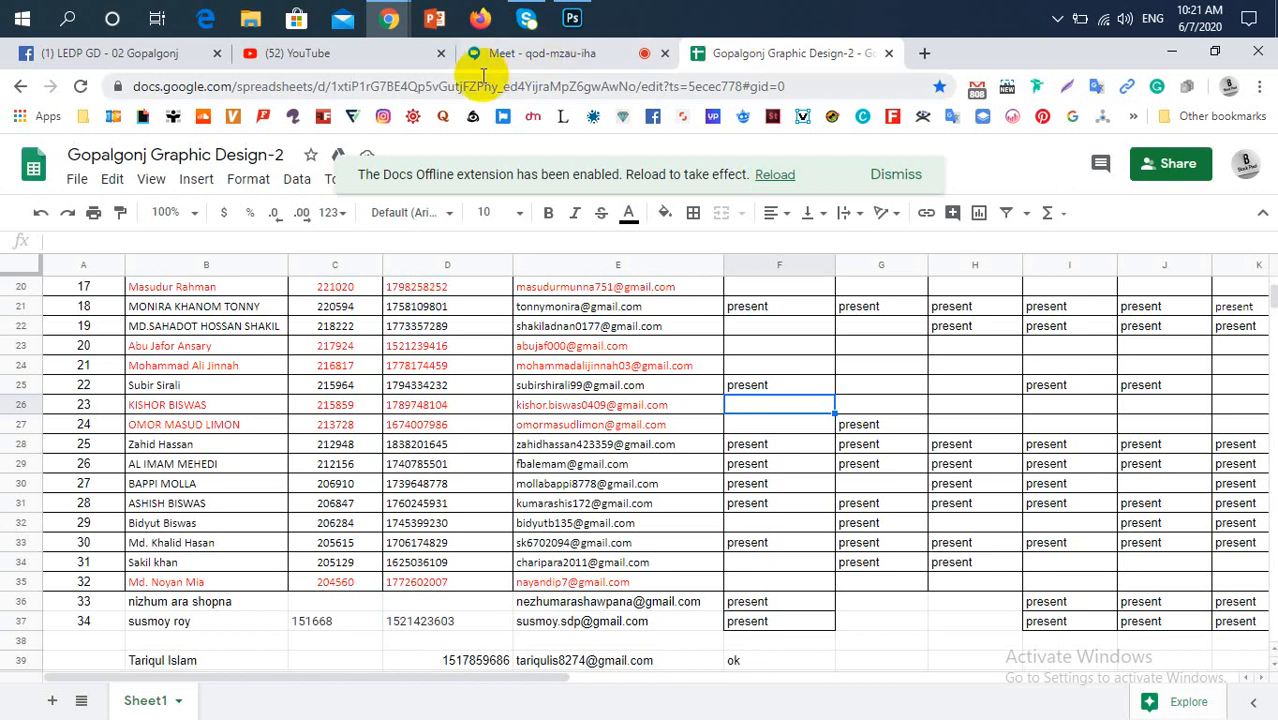
{"action": "left_click", "coordinate": [572, 20]}
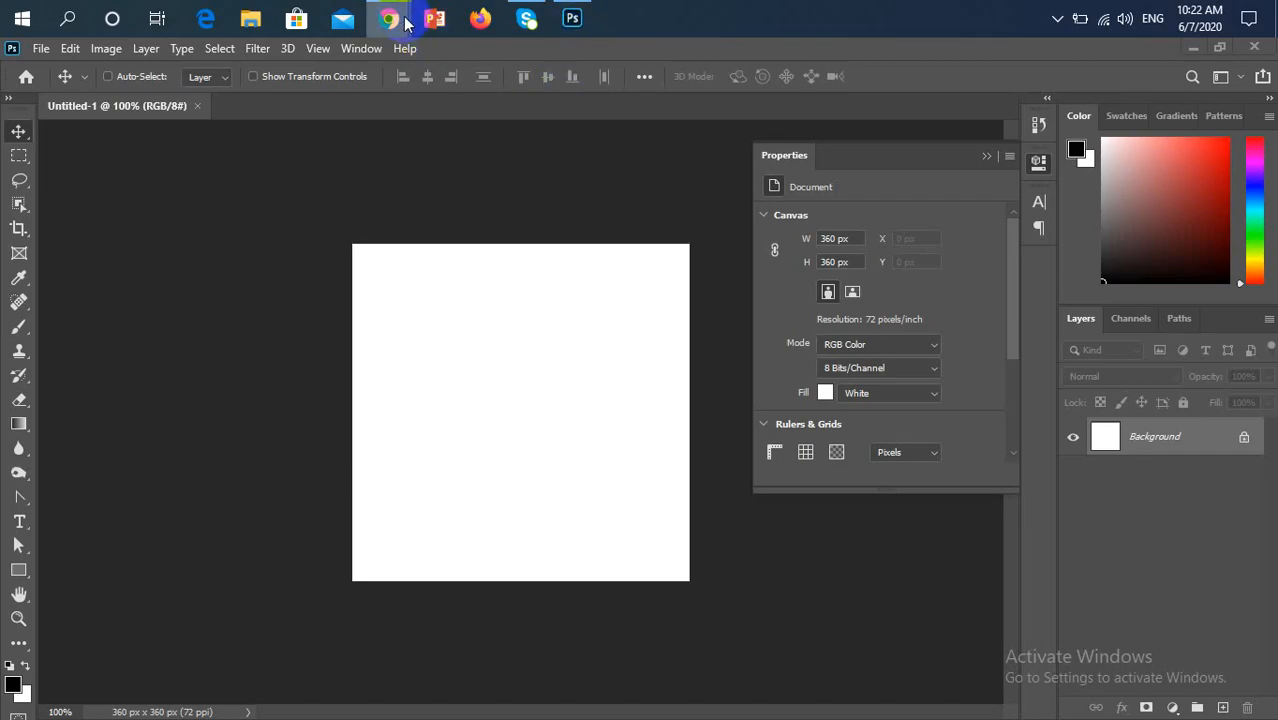
{"action": "mouse_move", "coordinate": [404, 22]}
{"action": "left_click", "coordinate": [348, 128]}
{"action": "key", "text": "alt+Tab"}
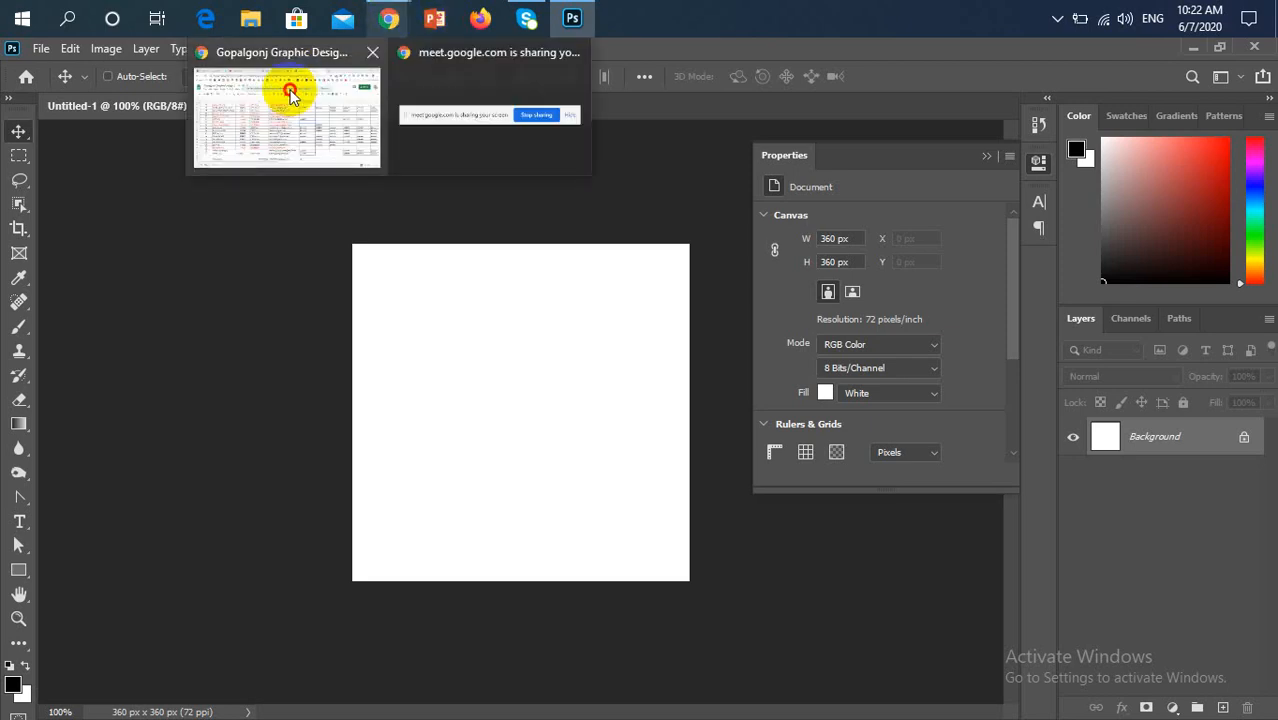
{"action": "left_click", "coordinate": [290, 88]}
{"action": "left_click", "coordinate": [88, 52]}
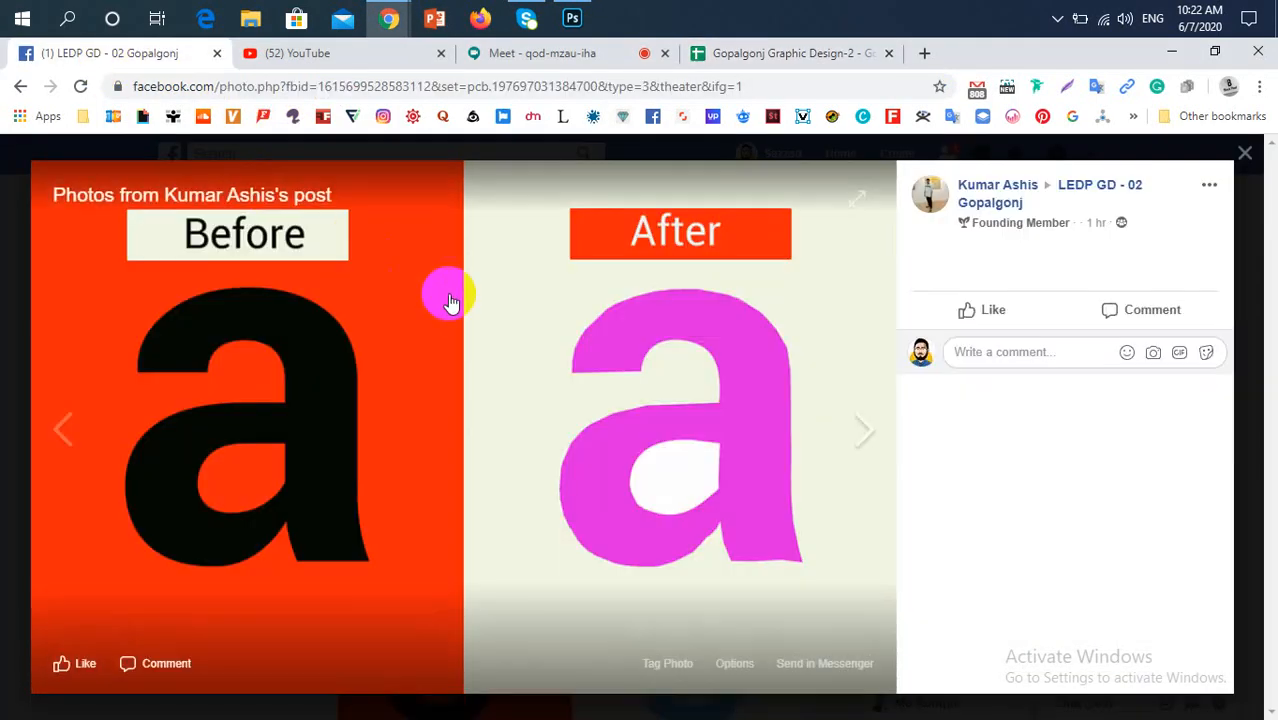
Compare the post's before-and-after images of letters a and s by switching between them, and close the photo viewer
{"action": "left_click", "coordinate": [836, 432]}
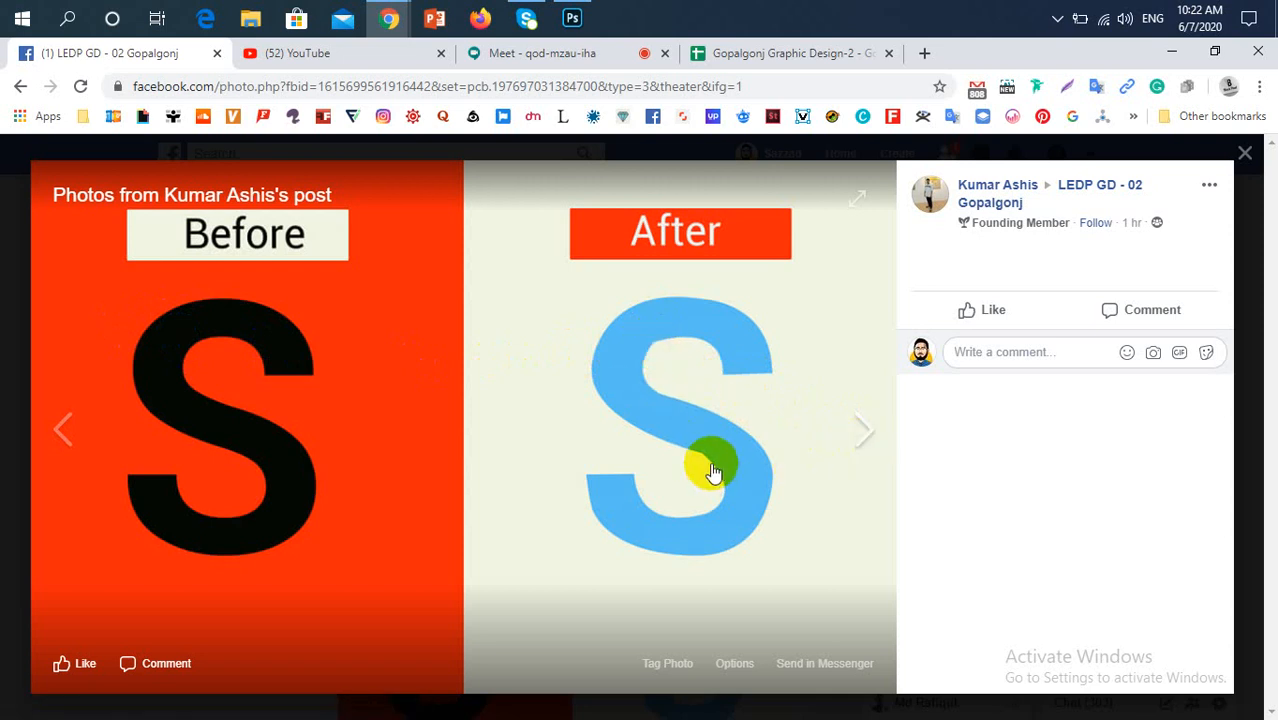
{"action": "left_click", "coordinate": [855, 446]}
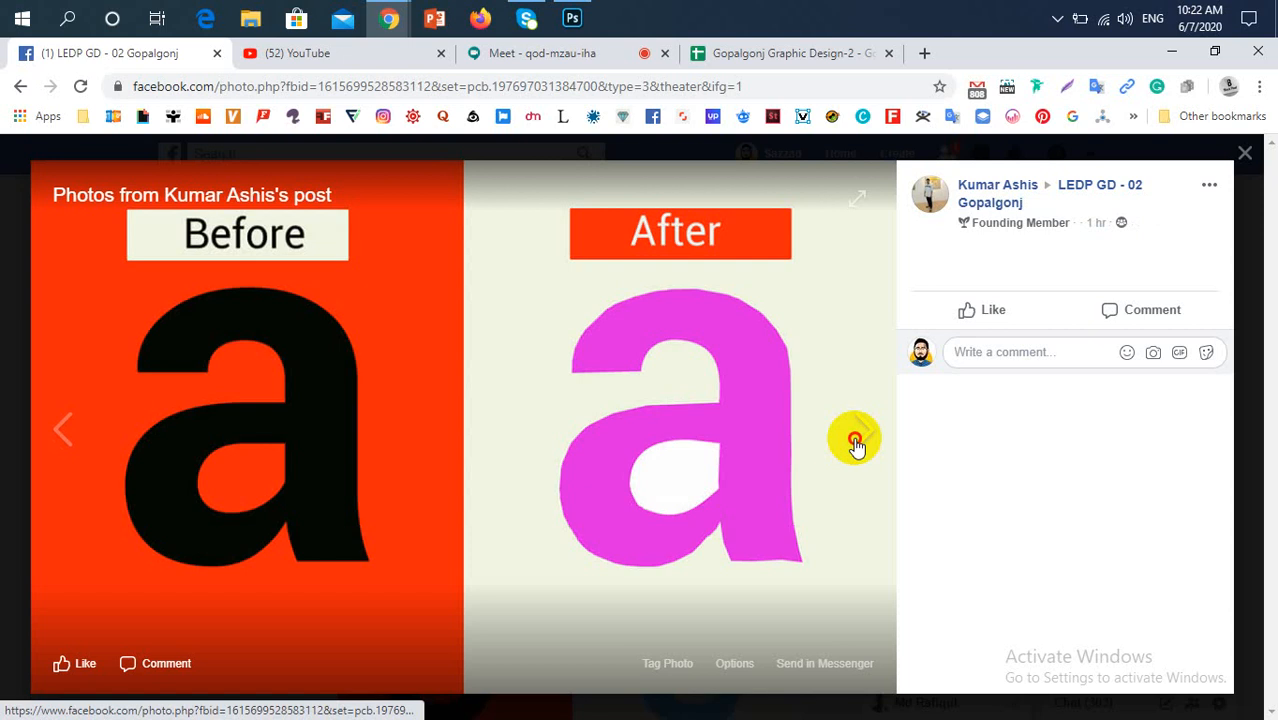
{"action": "left_click", "coordinate": [855, 446]}
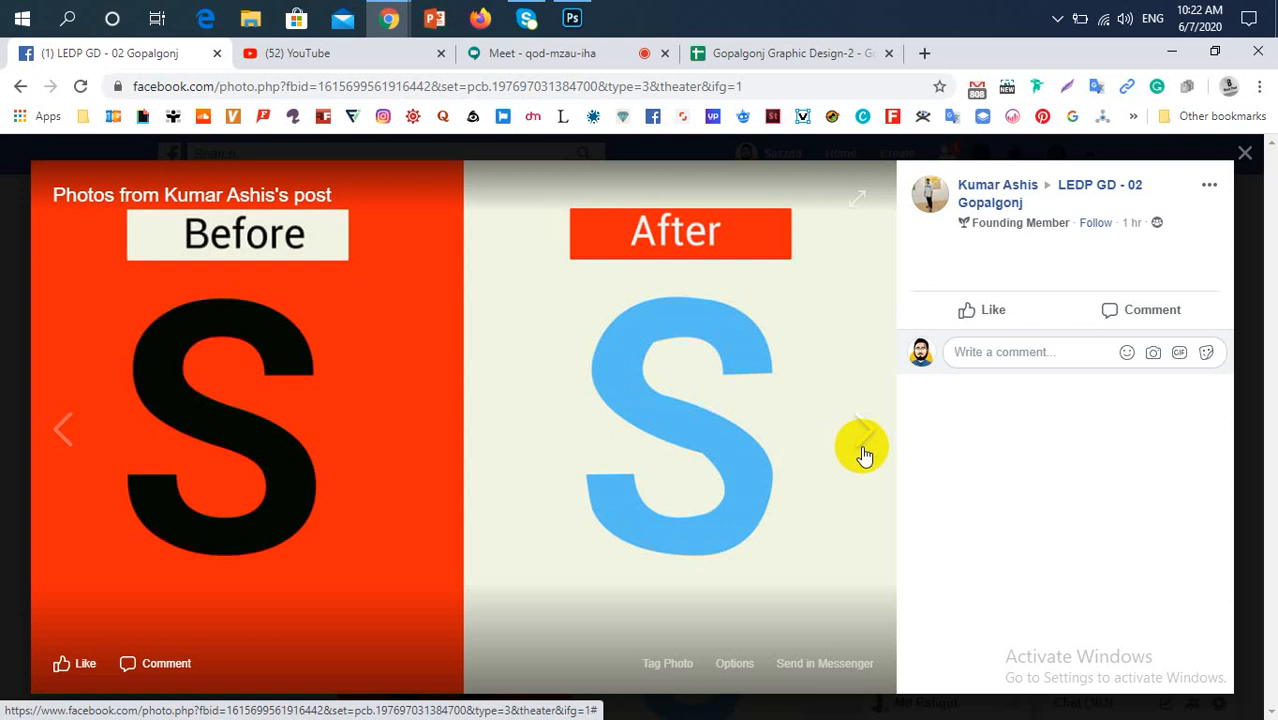
{"action": "left_click", "coordinate": [862, 450]}
{"action": "left_click", "coordinate": [862, 452]}
{"action": "left_click", "coordinate": [855, 451]}
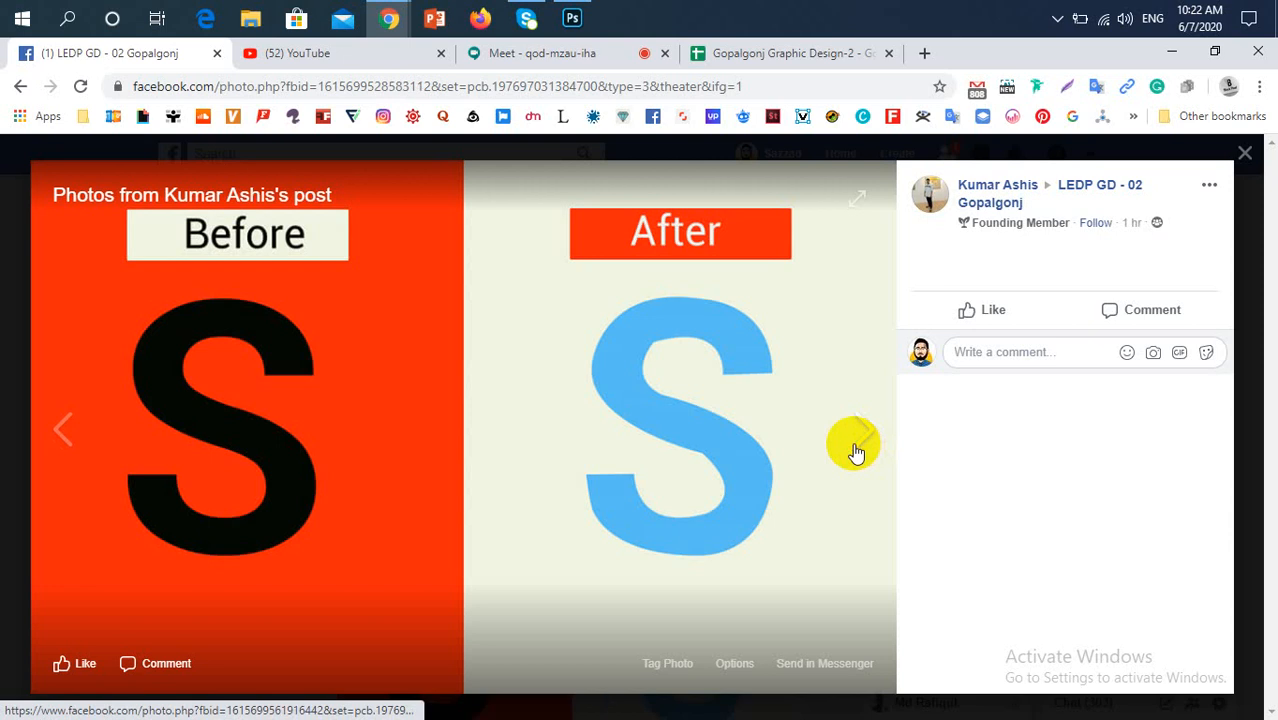
{"action": "left_click", "coordinate": [853, 451]}
{"action": "left_click", "coordinate": [850, 452]}
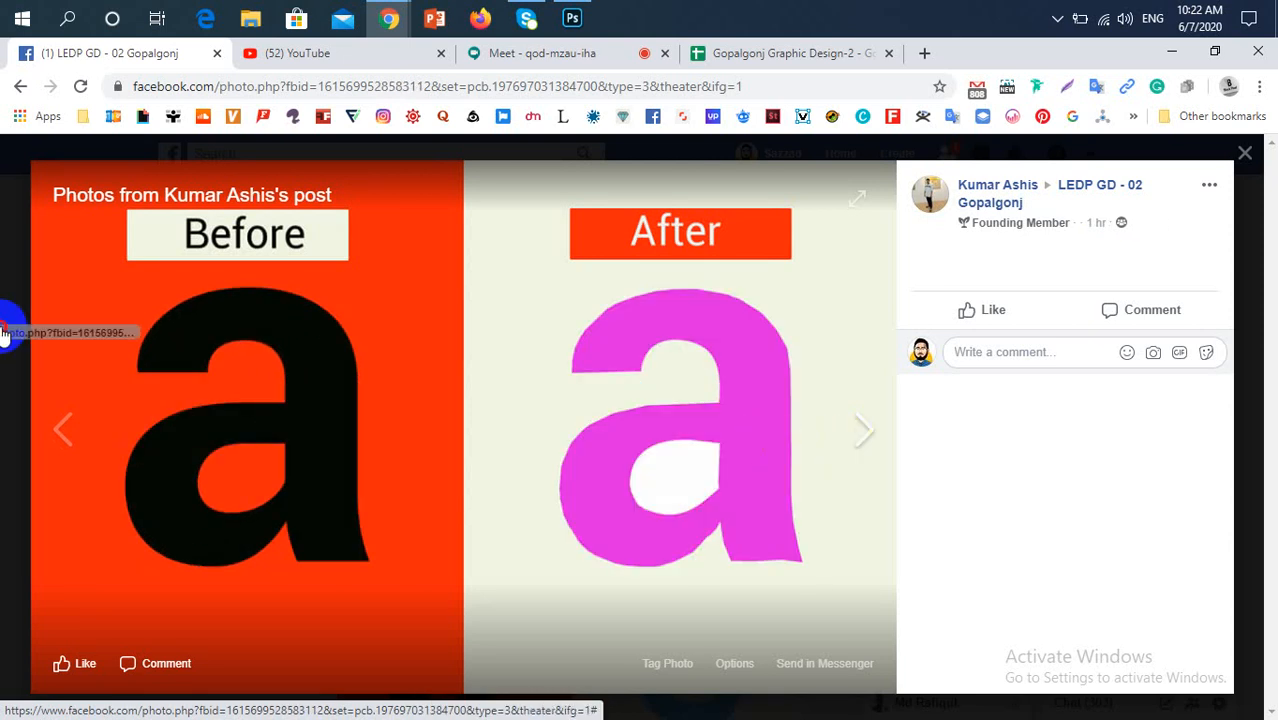
{"action": "left_click", "coordinate": [6, 320]}
Review the pink letter c and black full-alphabet posts further down the feed, and briefly check the friend requests list
{"action": "scroll", "coordinate": [700, 430], "scroll_direction": "down", "scroll_amount": 15}
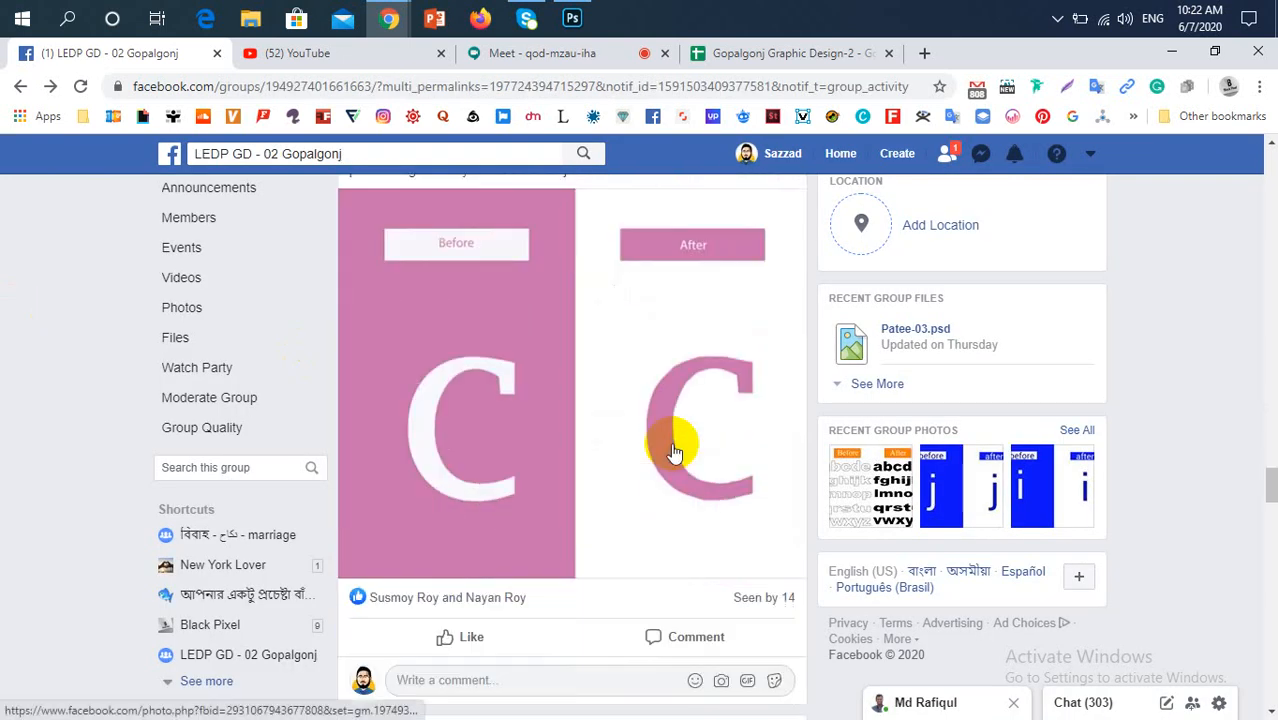
{"action": "scroll", "coordinate": [675, 445], "scroll_direction": "down", "scroll_amount": 4}
{"action": "scroll", "coordinate": [673, 452], "scroll_direction": "down", "scroll_amount": 3}
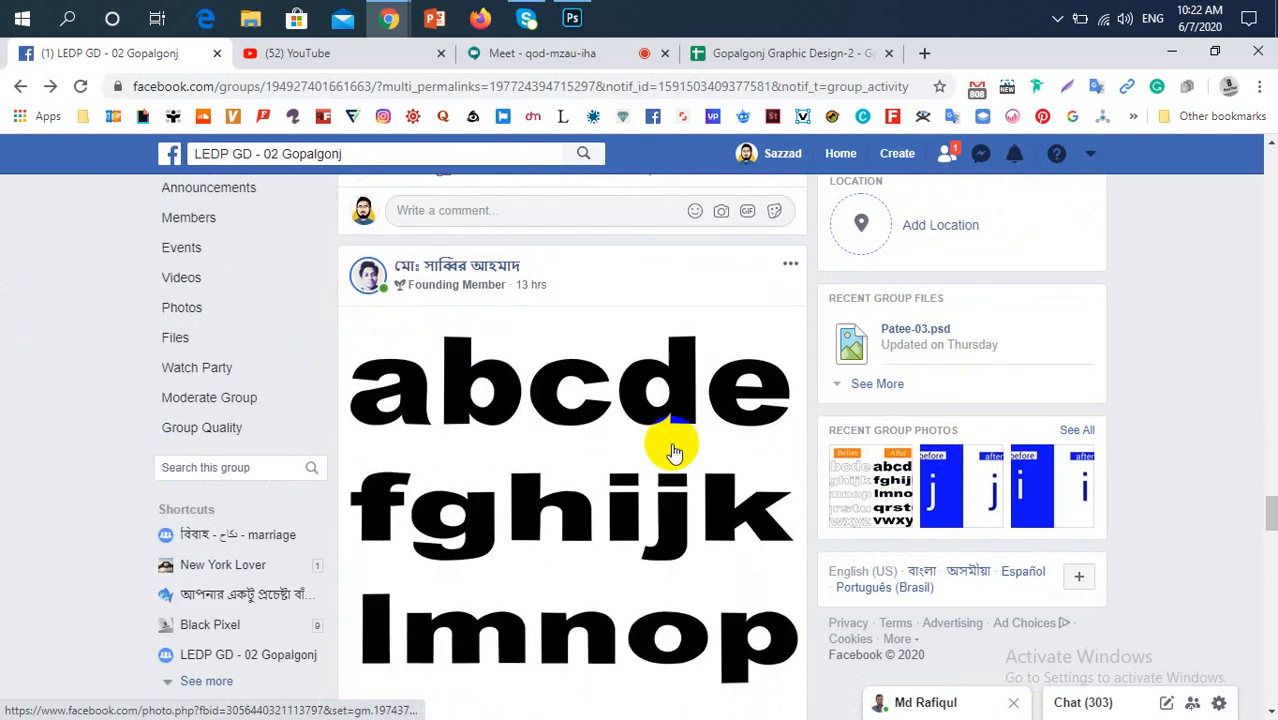
{"action": "scroll", "coordinate": [673, 452], "scroll_direction": "up", "scroll_amount": 2}
{"action": "scroll", "coordinate": [673, 452], "scroll_direction": "down", "scroll_amount": 9}
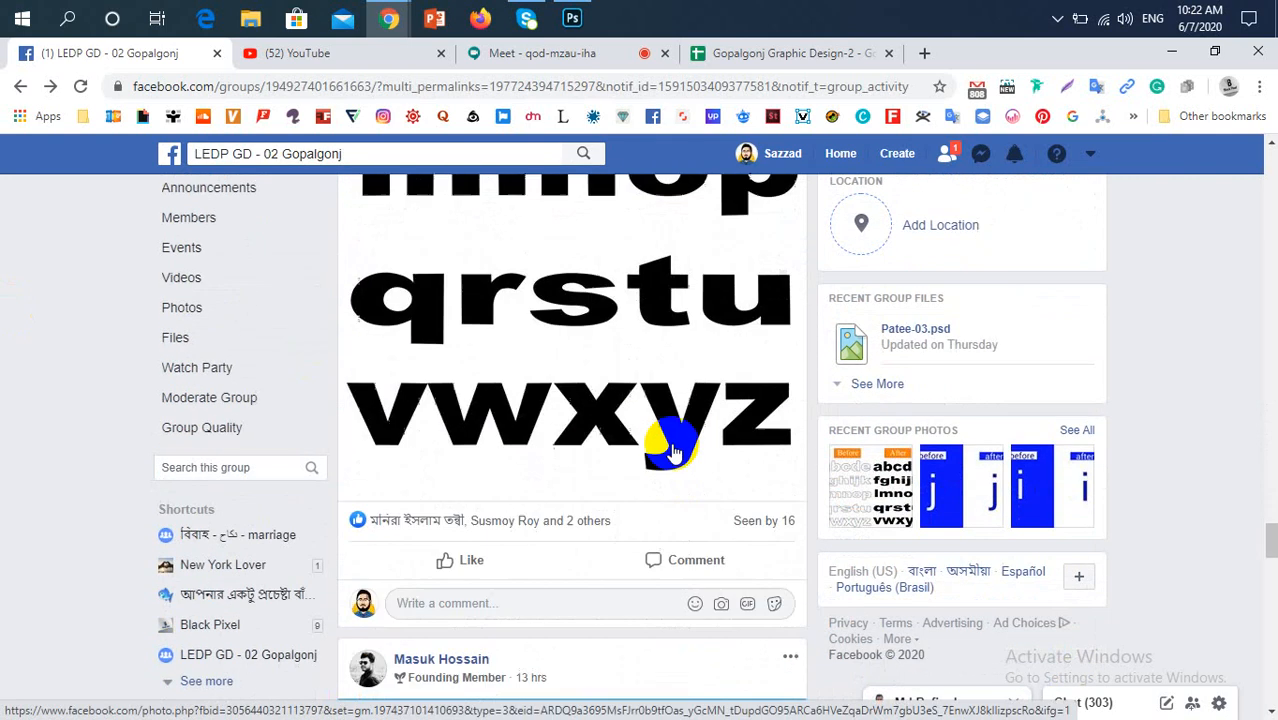
{"action": "scroll", "coordinate": [673, 452], "scroll_direction": "up", "scroll_amount": 10}
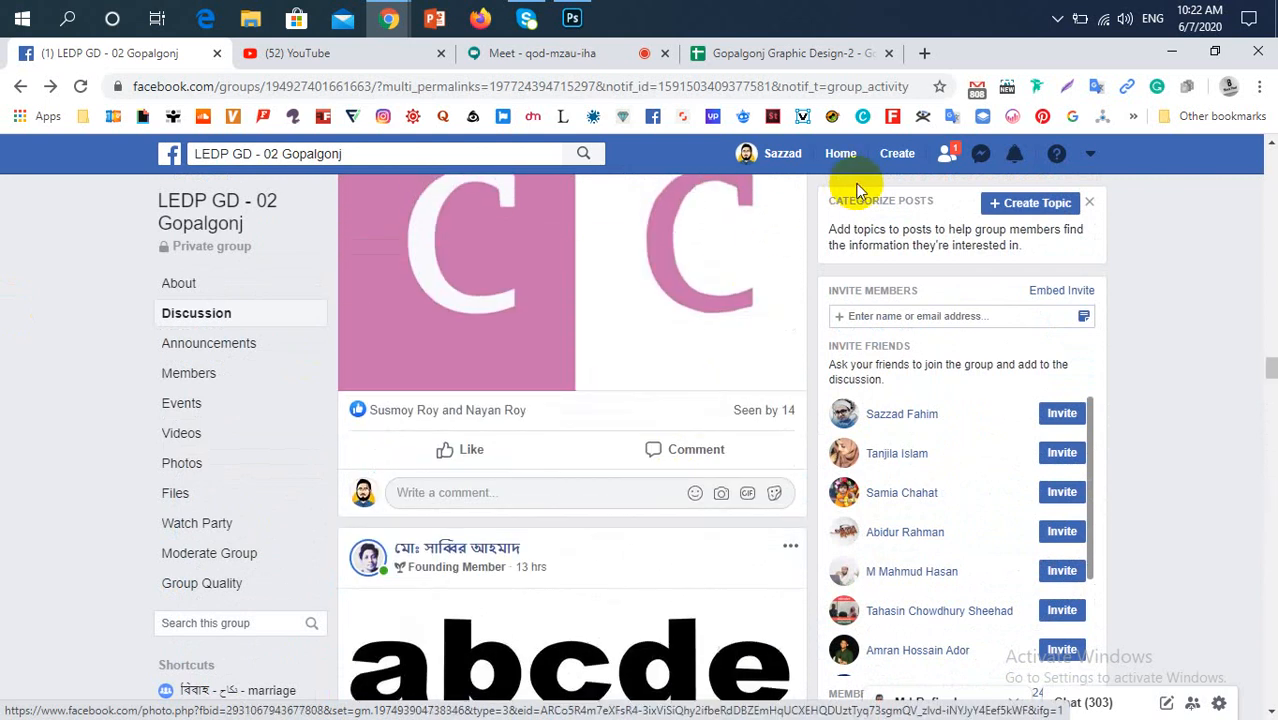
{"action": "left_click", "coordinate": [947, 155]}
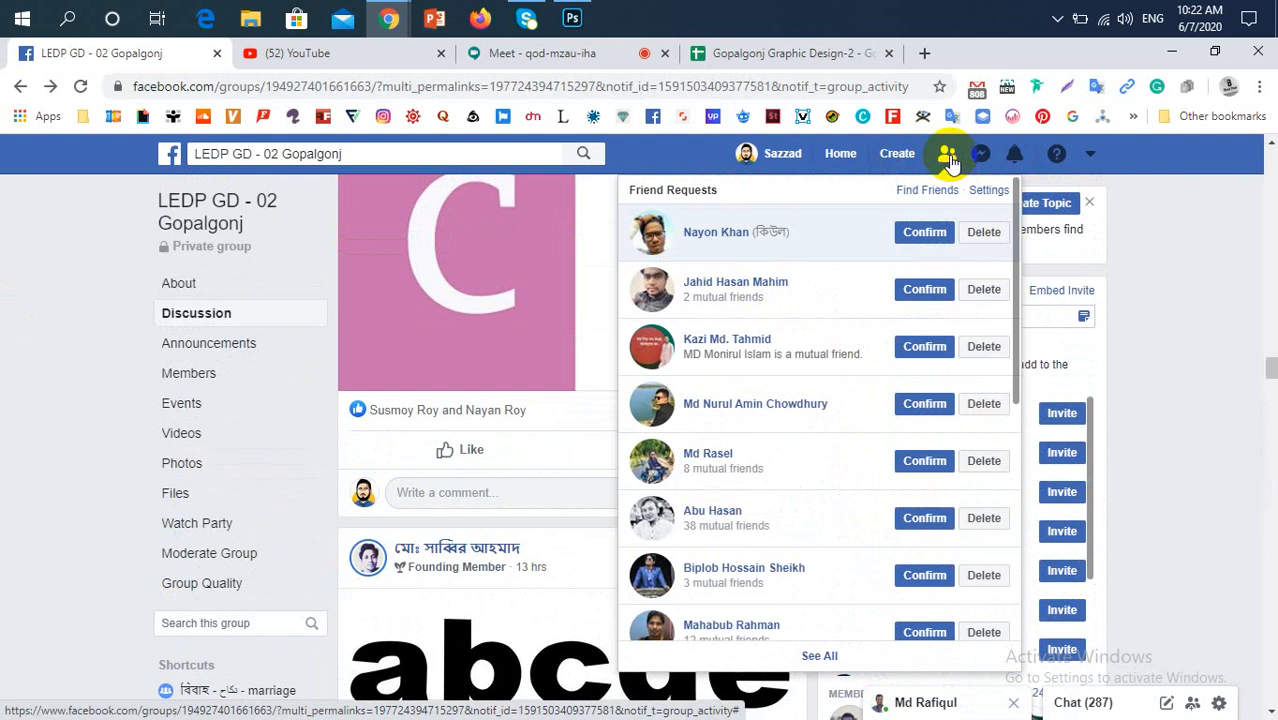
{"action": "left_click", "coordinate": [947, 156]}
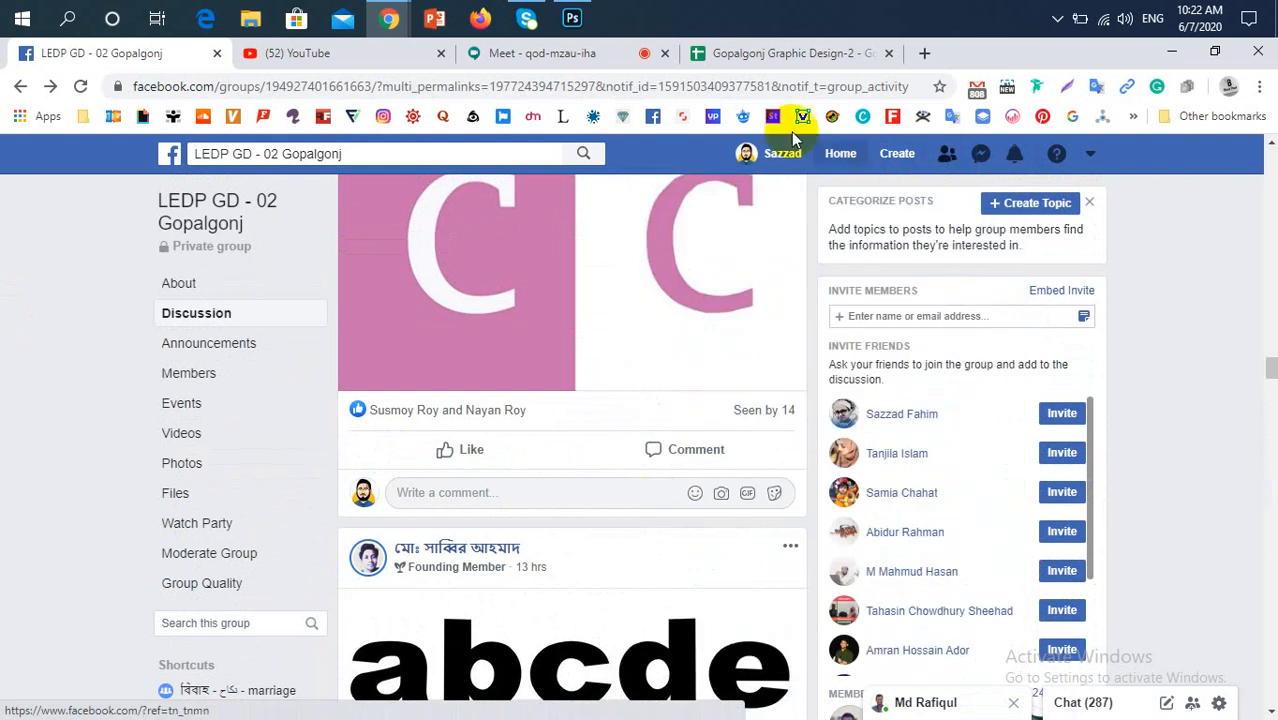
Switch to Photoshop and widen the blank white canvas equally on both sides to about 588 × 360 px with the Crop tool
{"action": "left_click", "coordinate": [572, 18]}
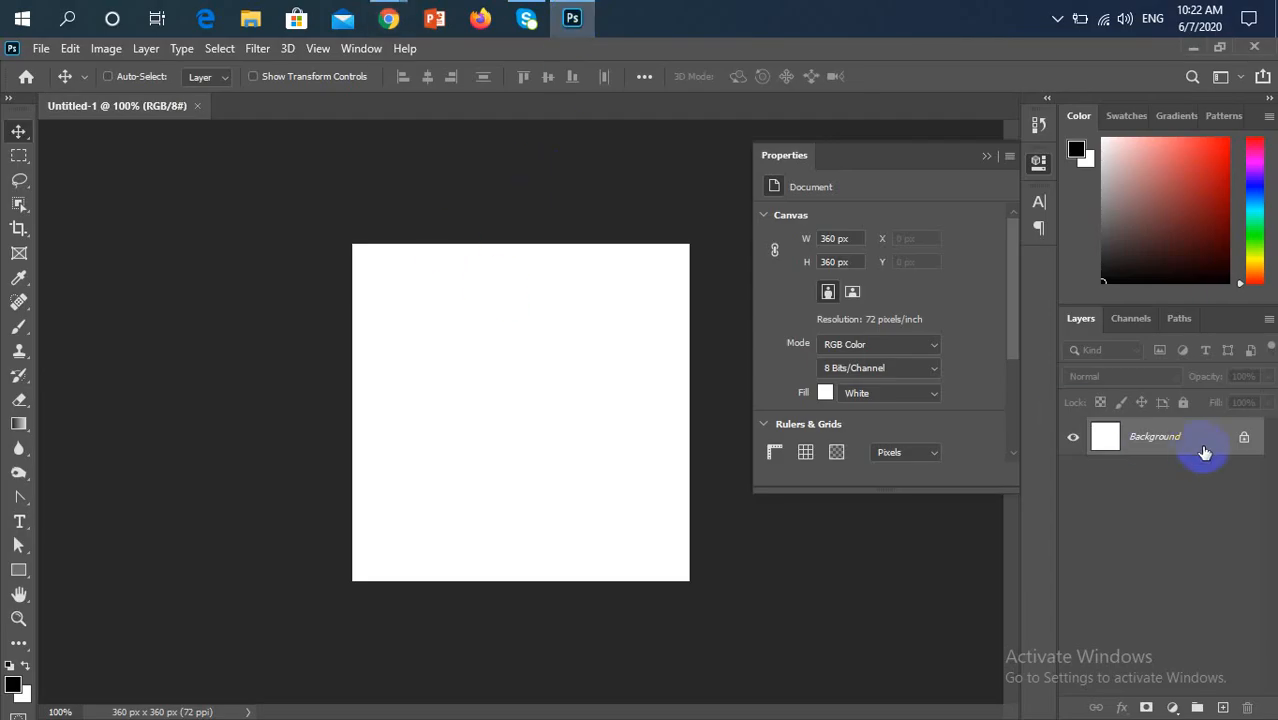
{"action": "left_click", "coordinate": [988, 156]}
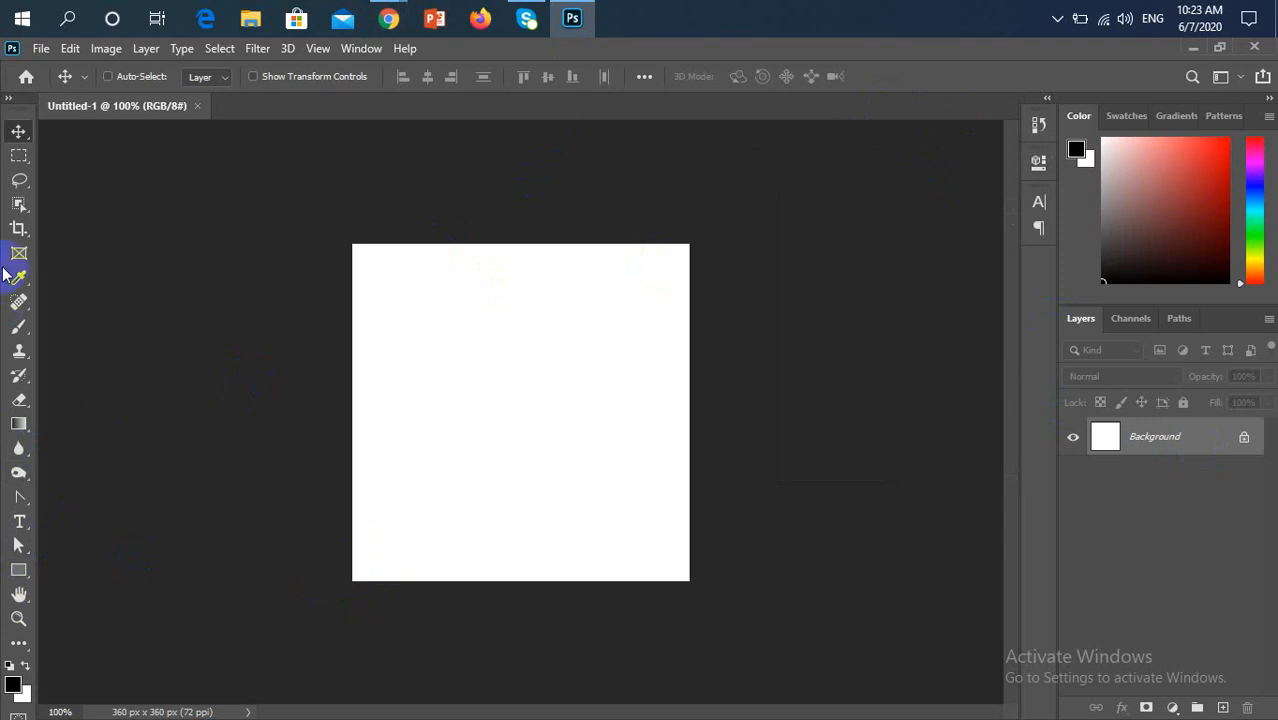
{"action": "left_click", "coordinate": [13, 231]}
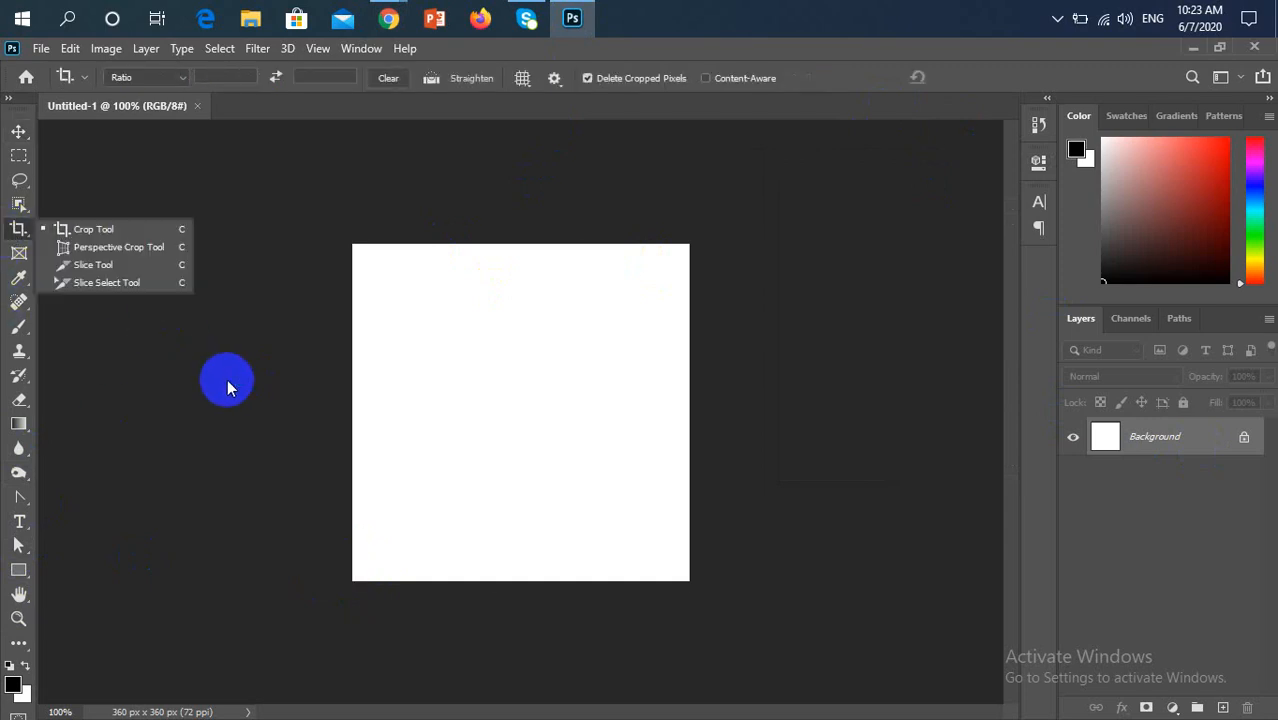
{"action": "left_click", "coordinate": [348, 408]}
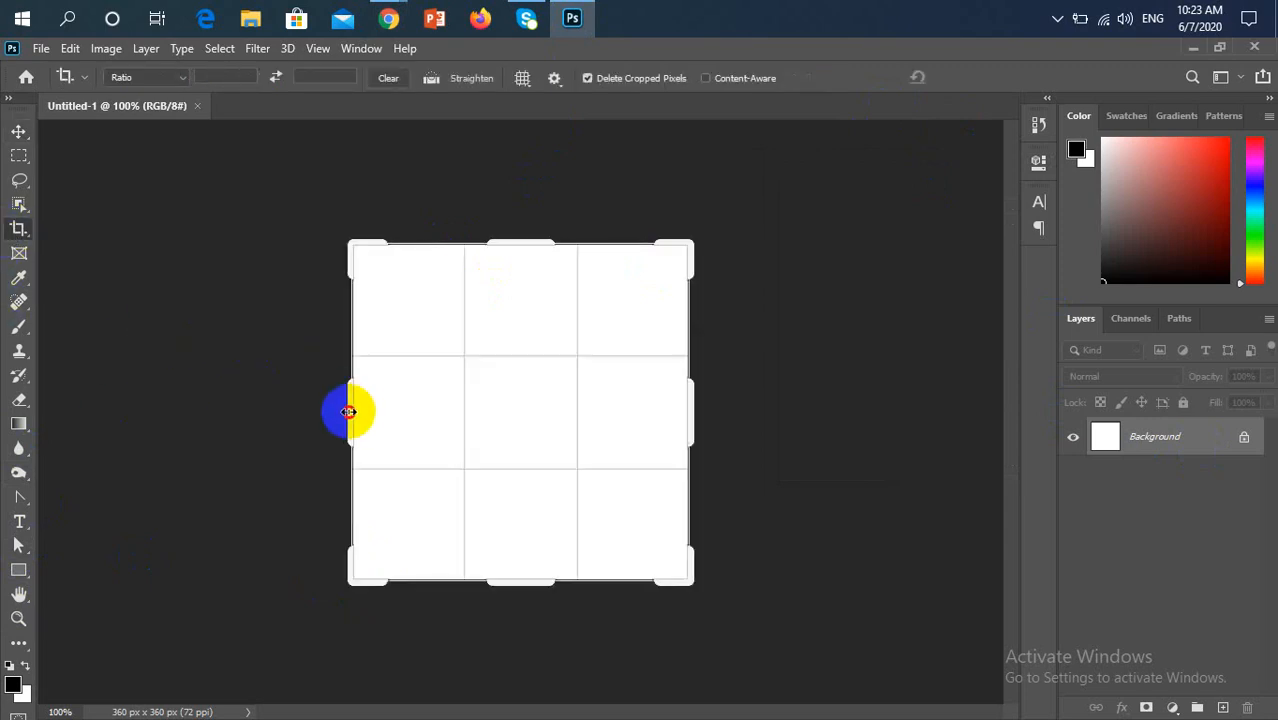
{"action": "left_click_drag", "start_coordinate": [298, 421], "coordinate": [241, 428]}
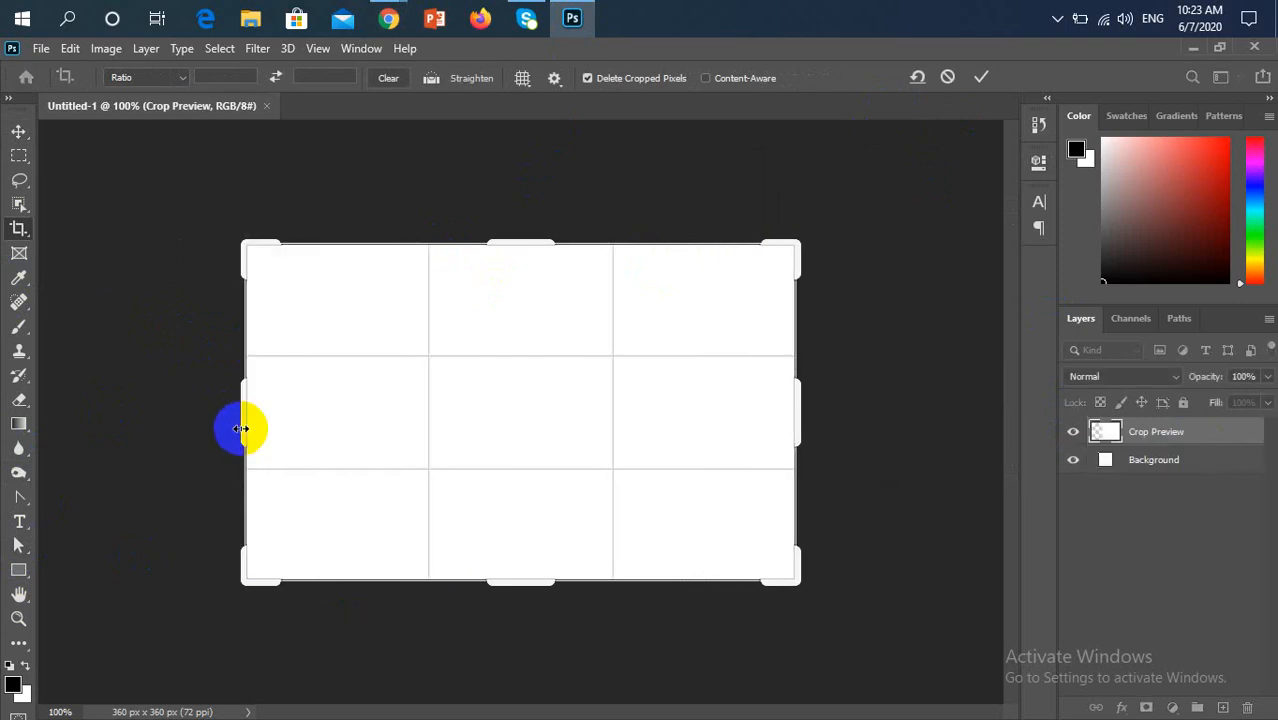
{"action": "left_click", "coordinate": [18, 133]}
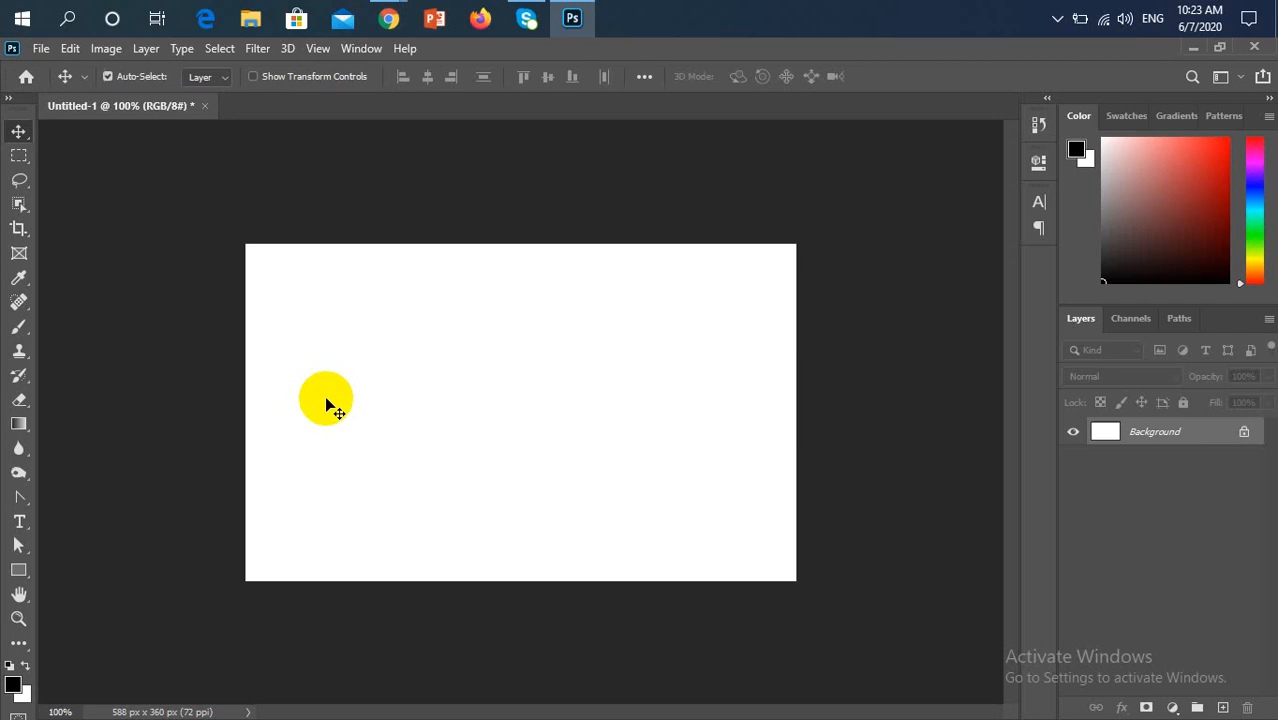
Show the rulers and place a vertical guide at the middle of the canvas width, leaving the Background layer unconverted
{"action": "key", "text": "ctrl+0"}
{"action": "key", "text": "ctrl+1"}
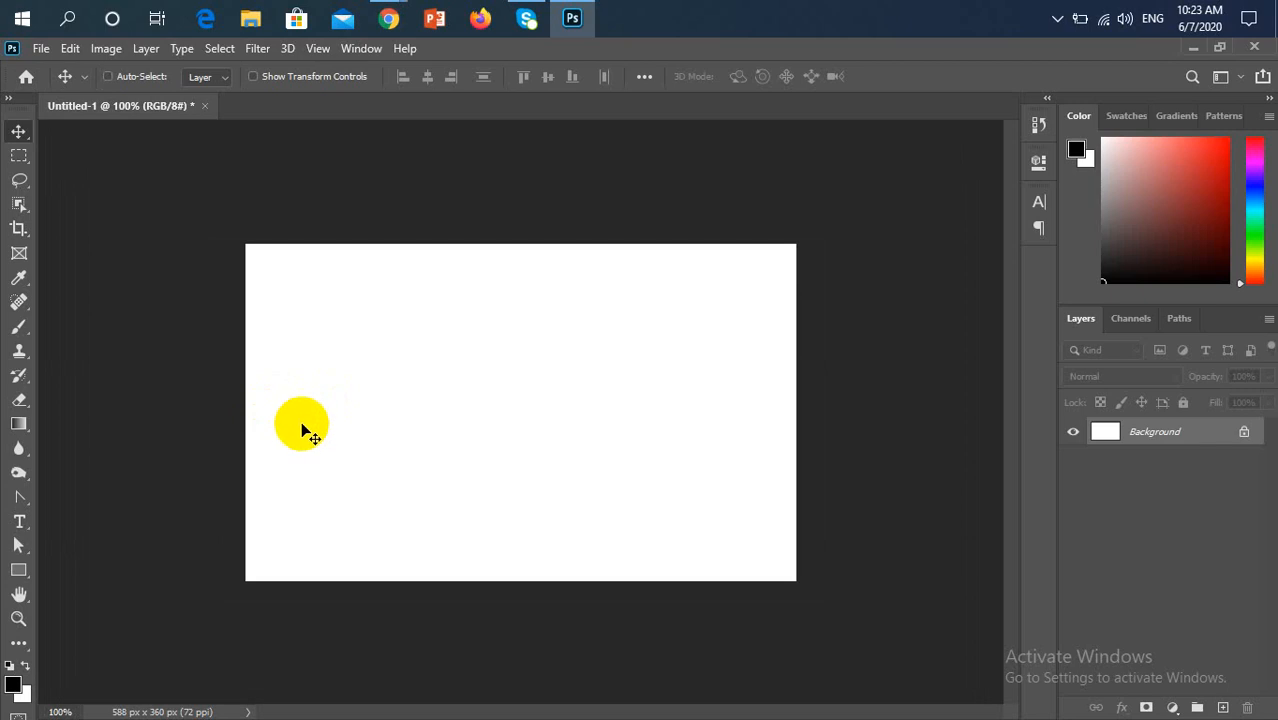
{"action": "key", "text": "ctrl+r"}
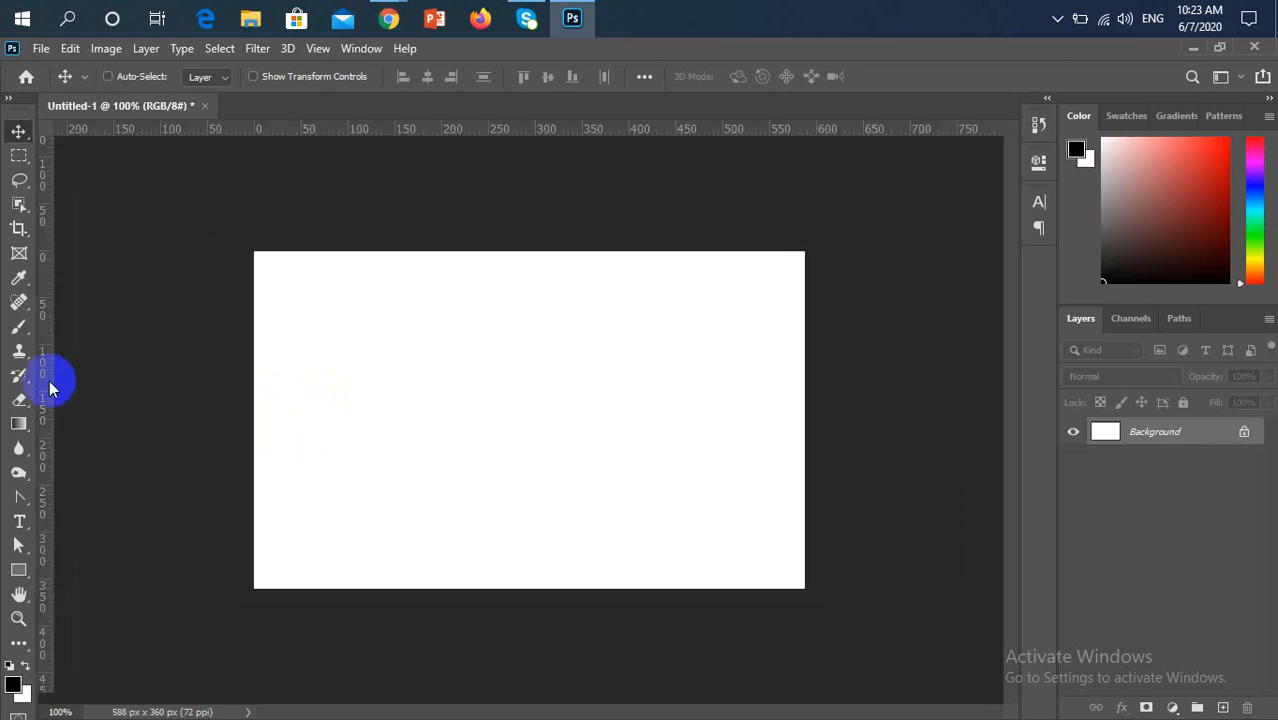
{"action": "left_click_drag", "start_coordinate": [49, 380], "coordinate": [529, 400]}
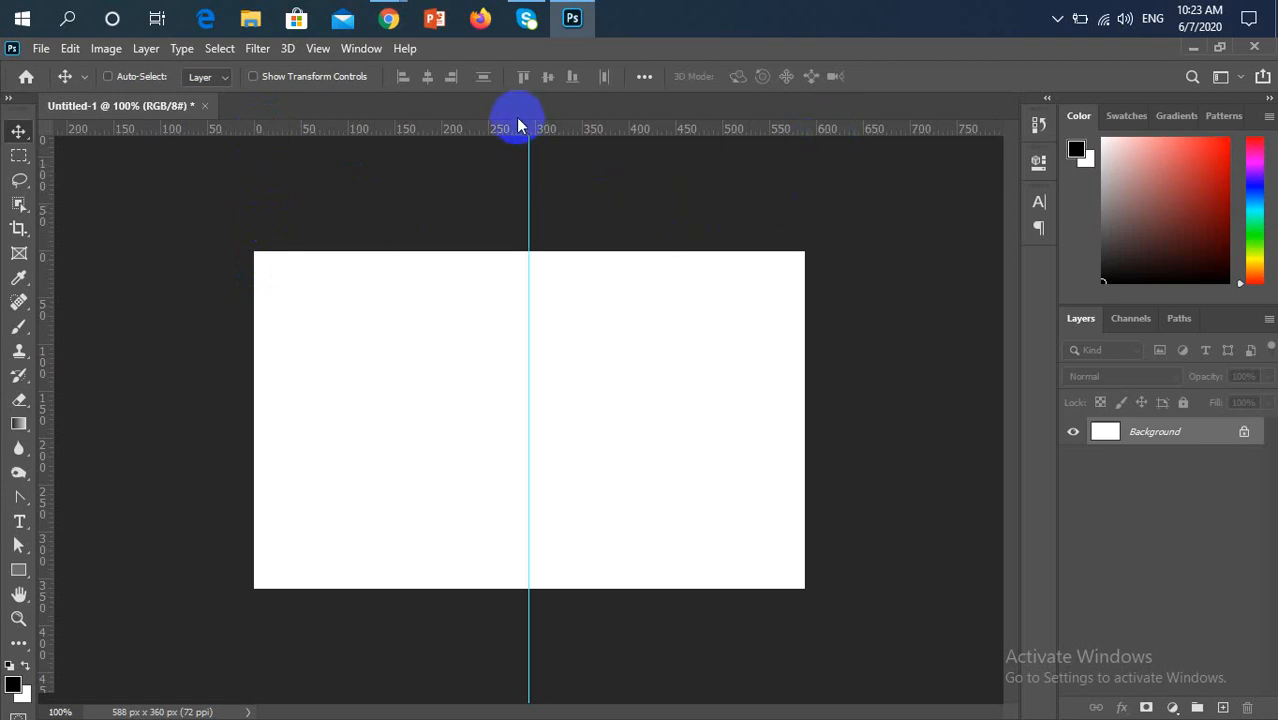
{"action": "mouse_move", "coordinate": [528, 414]}
{"action": "left_mouse_down"}
{"action": "mouse_move", "coordinate": [400, 414]}
{"action": "mouse_move", "coordinate": [539, 397]}
{"action": "mouse_move", "coordinate": [516, 405]}
{"action": "left_mouse_up"}
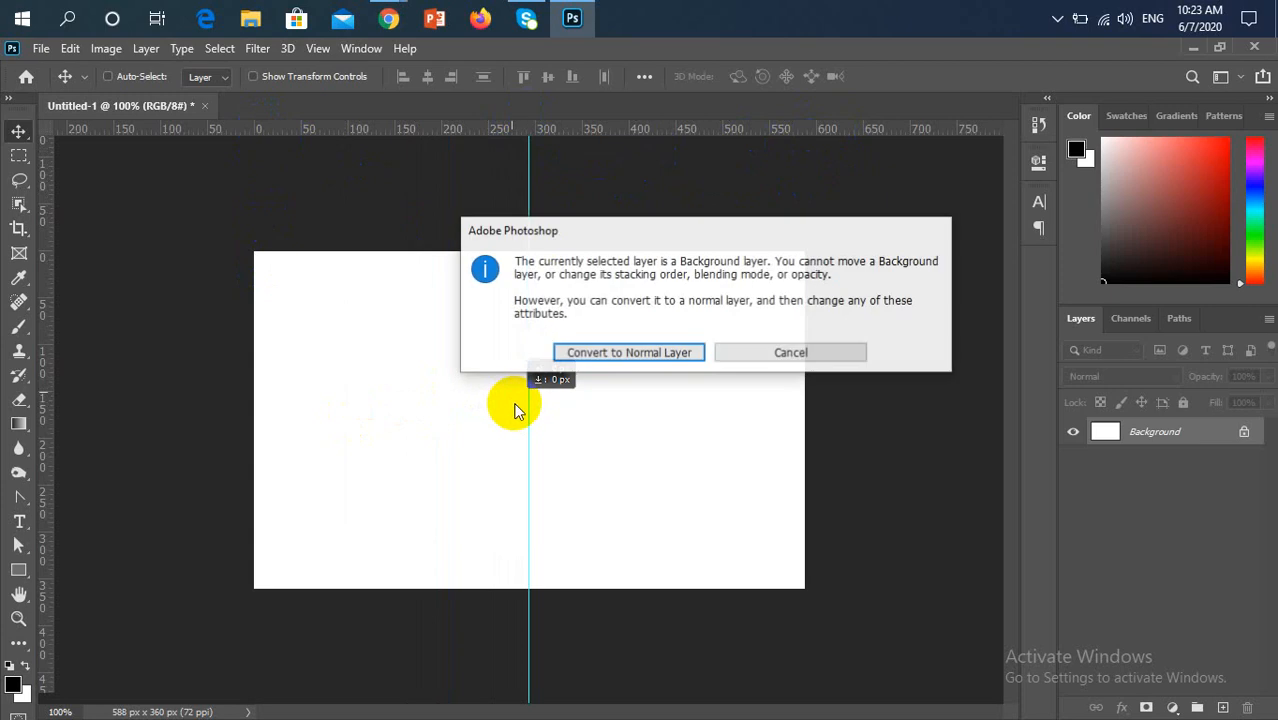
{"action": "left_click", "coordinate": [858, 350]}
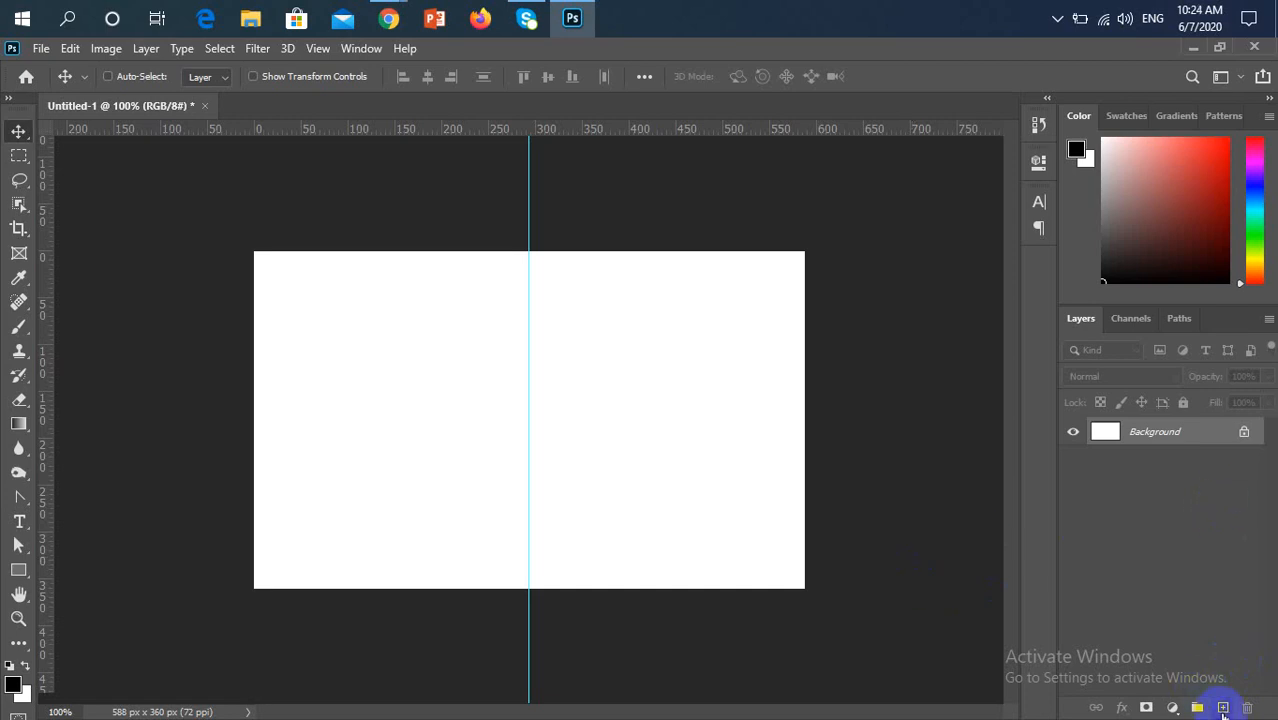
Add a new layer and draw a rectangle about 294 × 358 px over the canvas half left of the guide
{"action": "left_click", "coordinate": [1222, 708]}
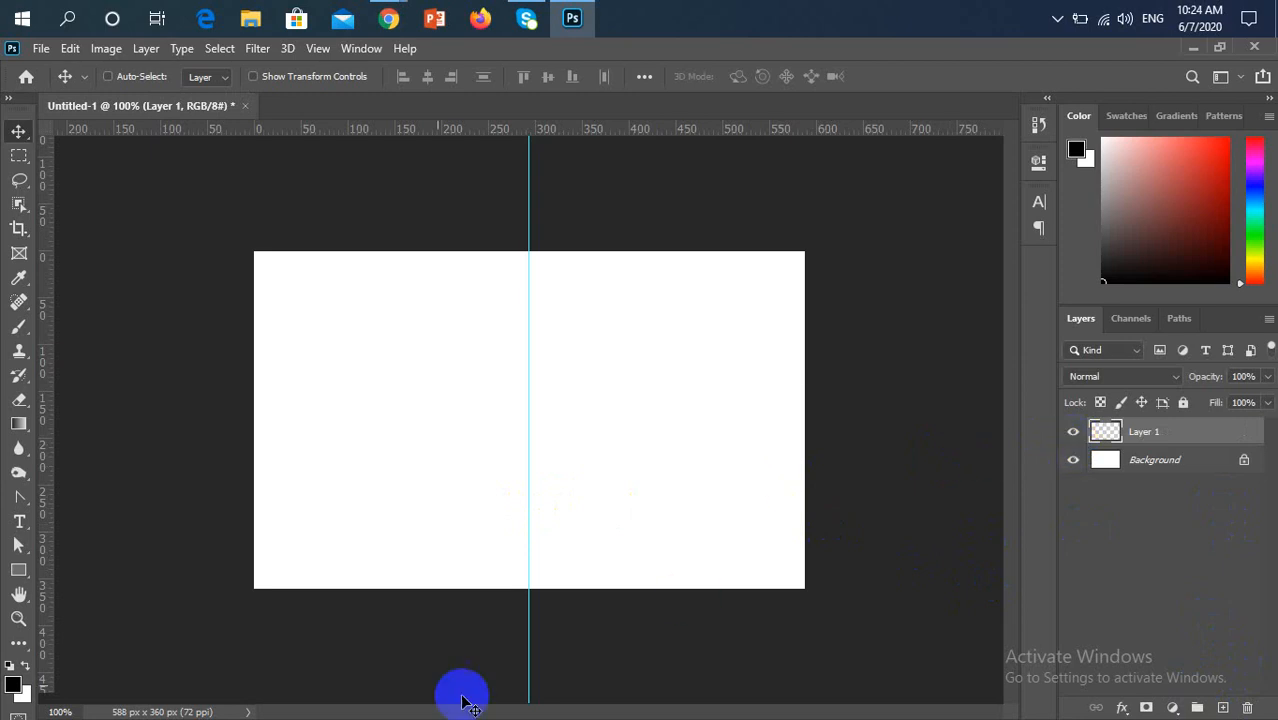
{"action": "left_click", "coordinate": [19, 569]}
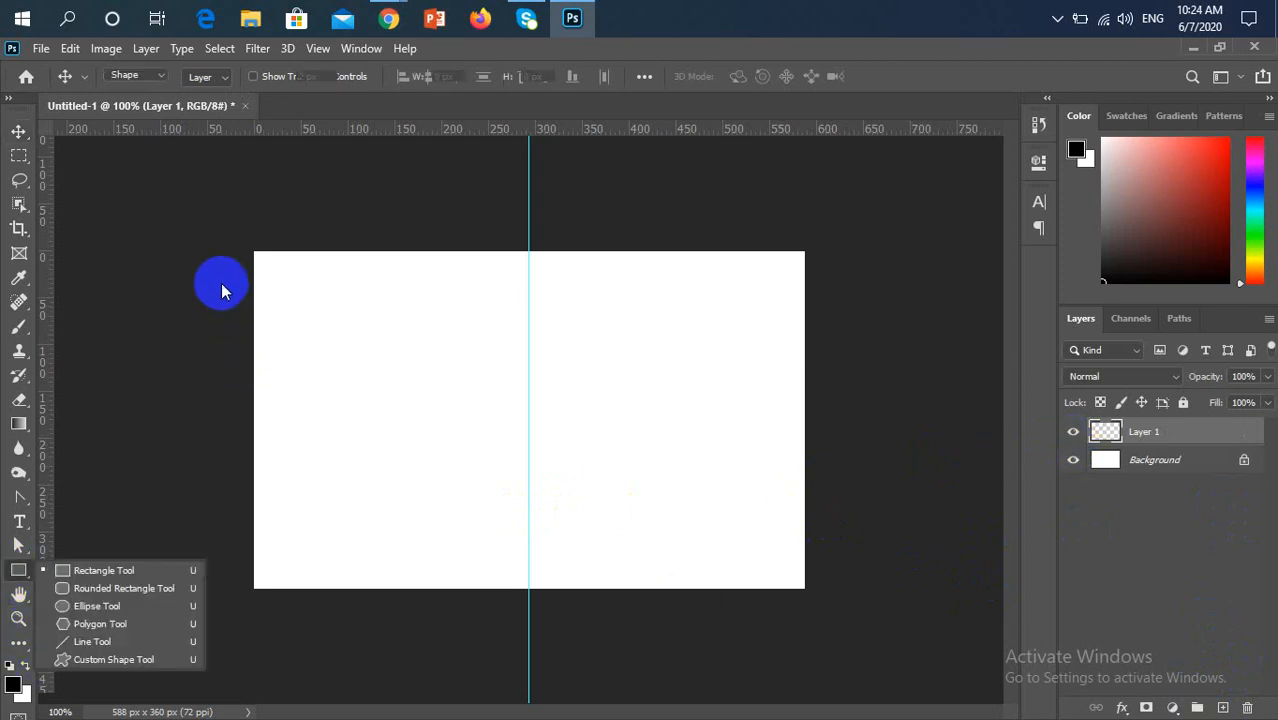
{"action": "left_click_drag", "start_coordinate": [253, 251], "coordinate": [531, 588]}
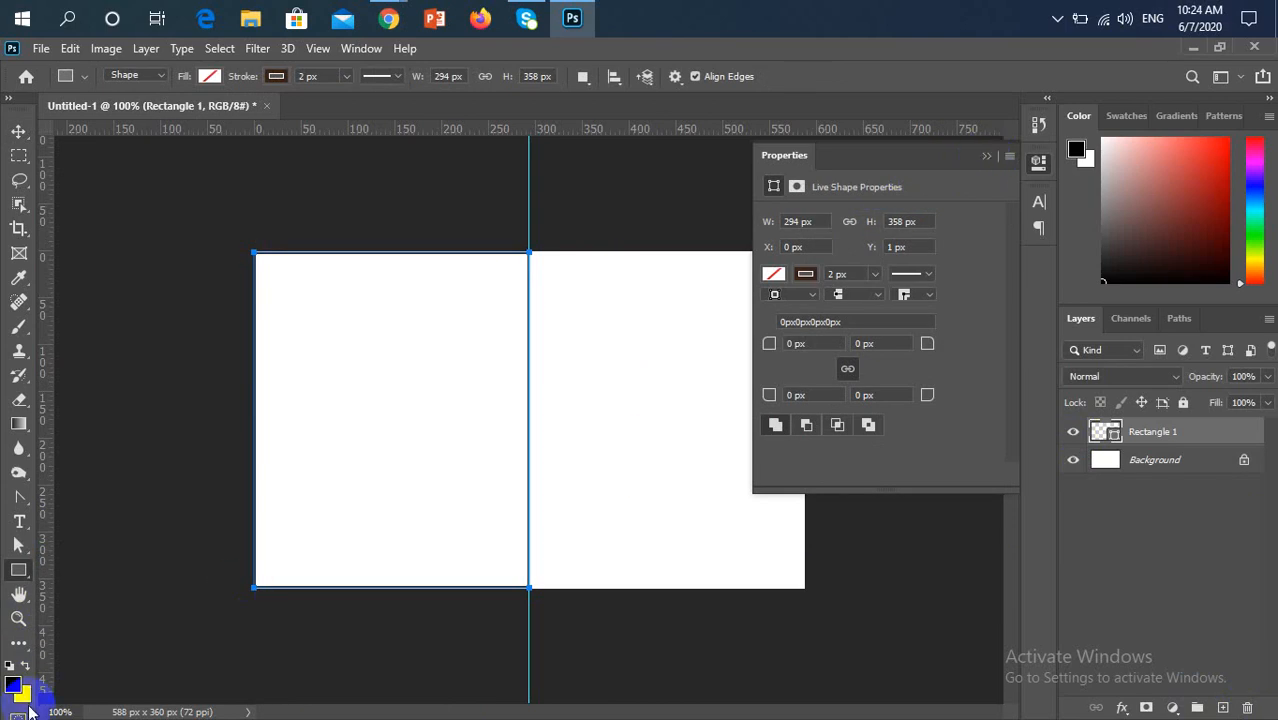
Remove the rectangle's stroke and fill it with the recently used bright pink
{"action": "left_click", "coordinate": [275, 76]}
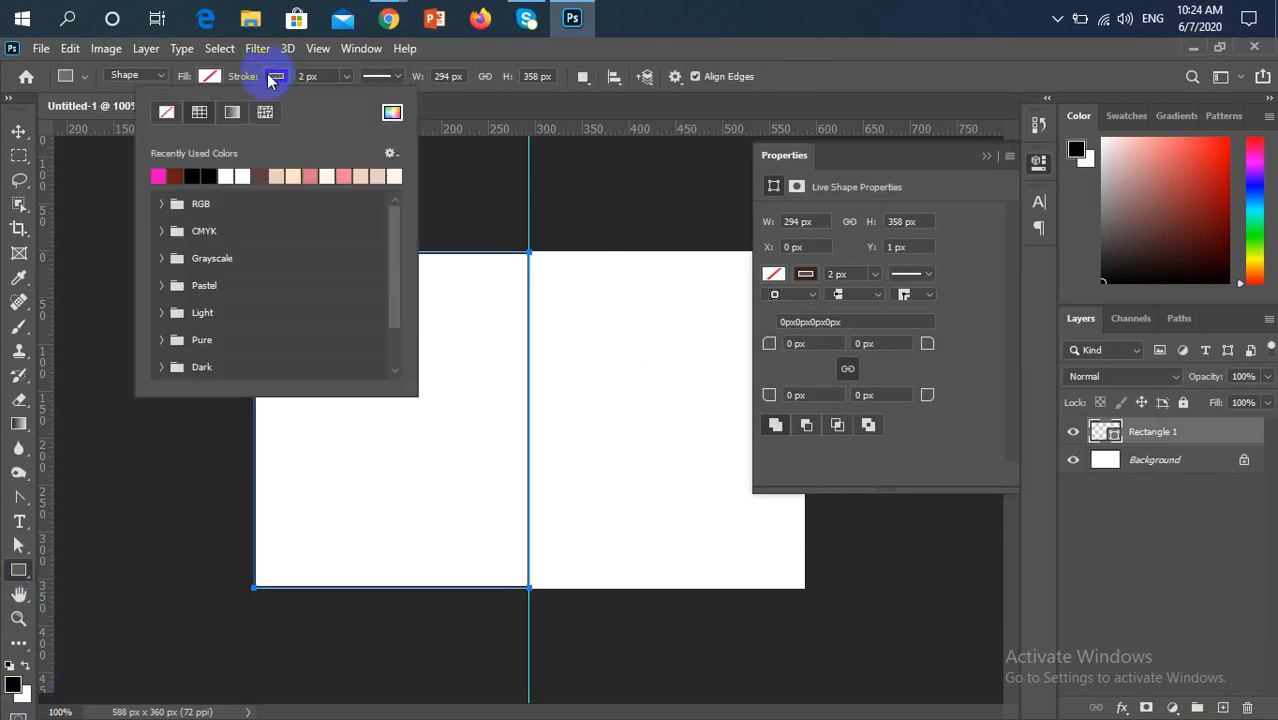
{"action": "left_click", "coordinate": [168, 113]}
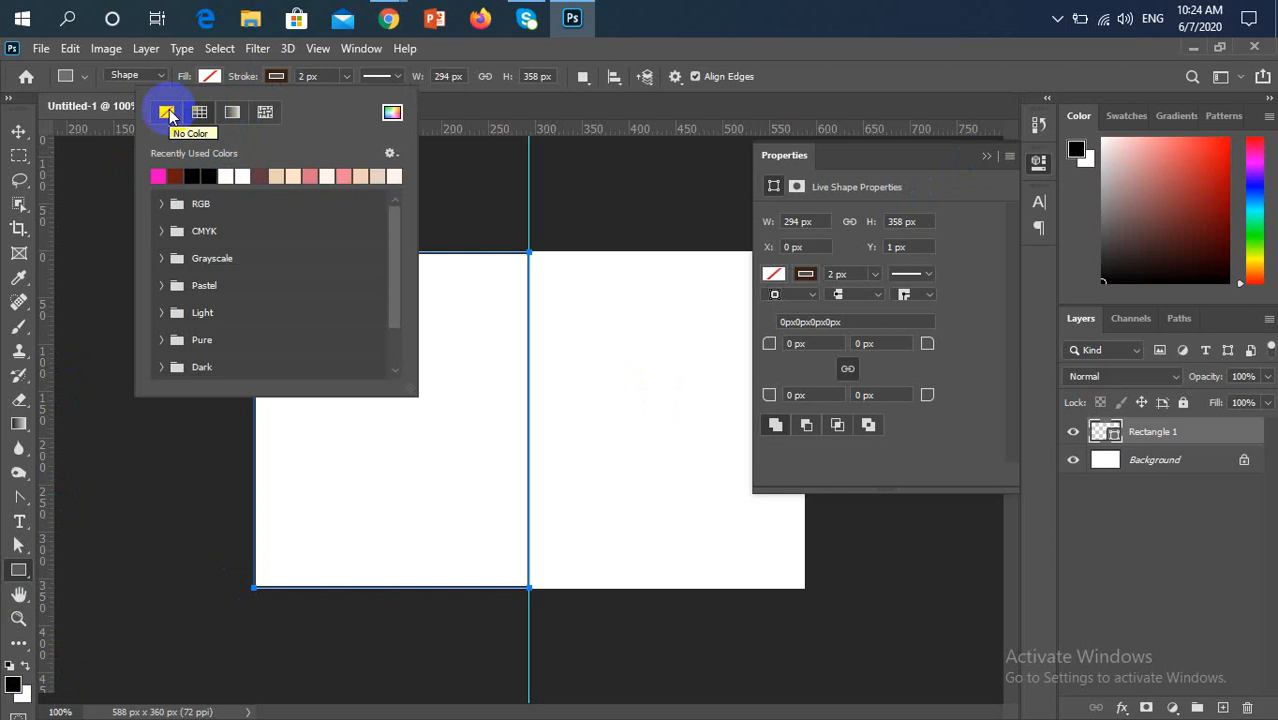
{"action": "left_click", "coordinate": [168, 112]}
{"action": "left_click", "coordinate": [209, 77]}
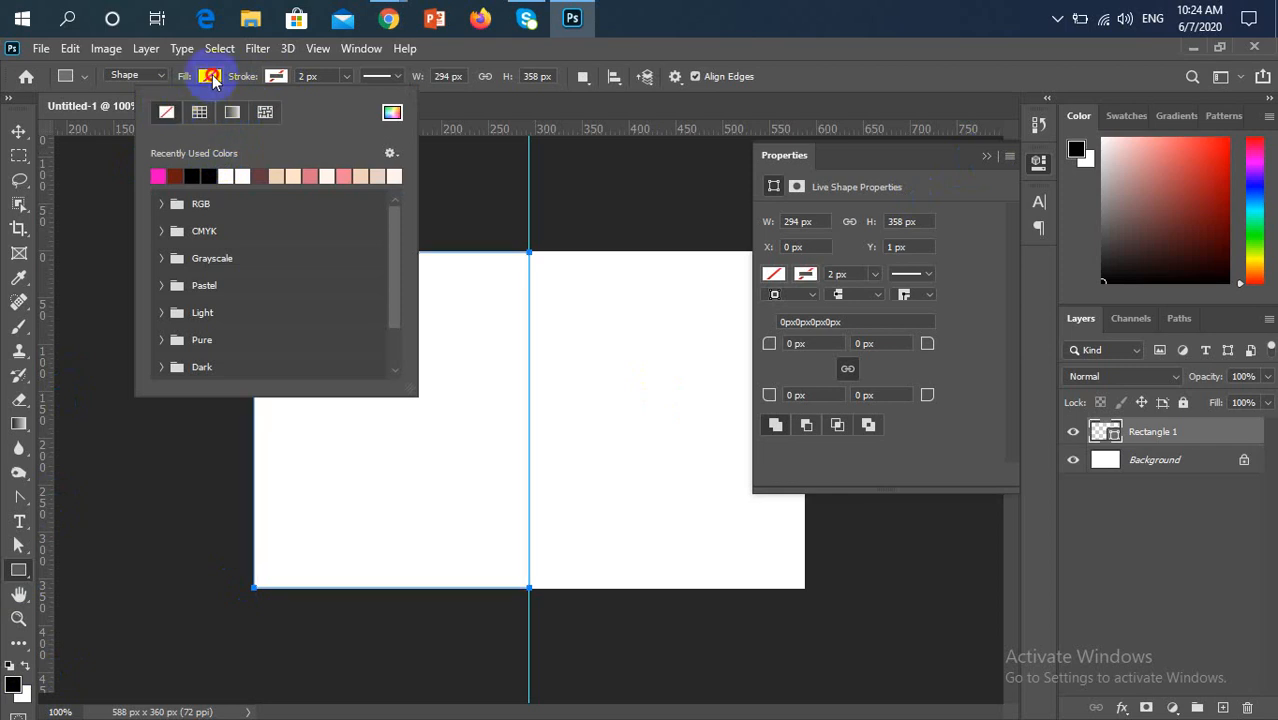
{"action": "left_click", "coordinate": [89, 175]}
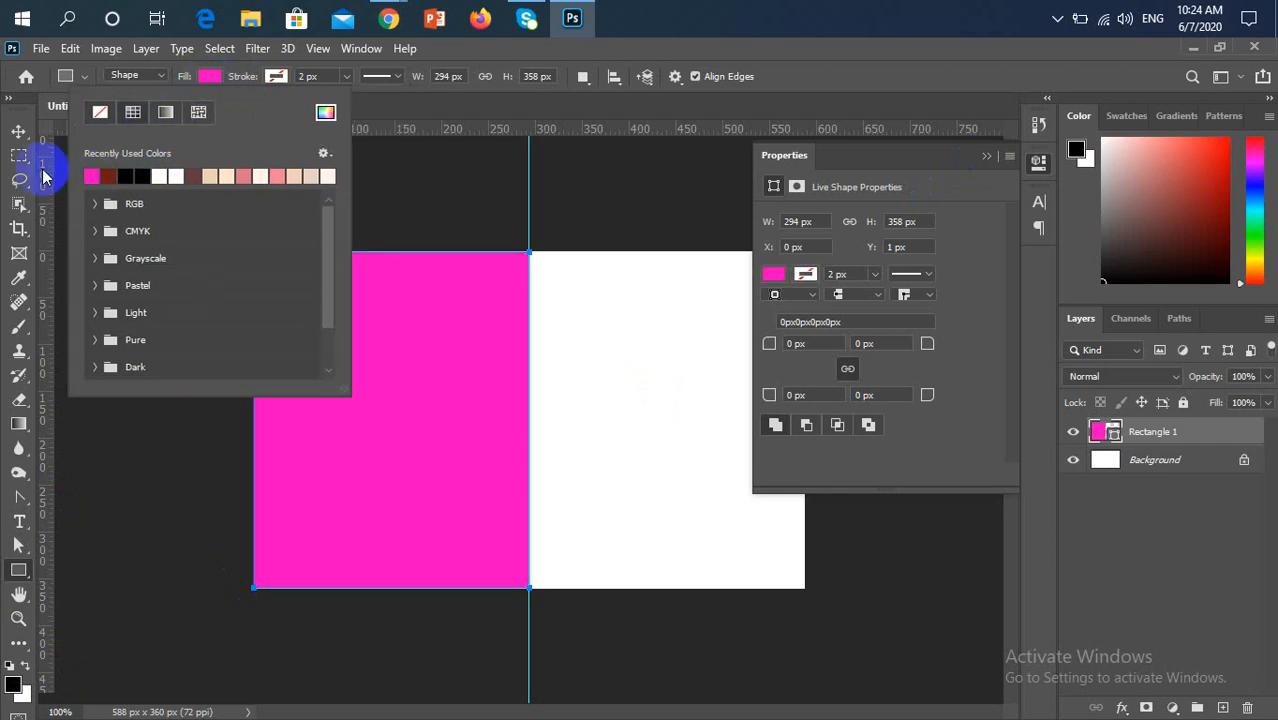
Free-transform the pink rectangle and stretch its upper edge to the canvas's top edge
{"action": "left_click", "coordinate": [18, 131]}
{"action": "scroll", "coordinate": [243, 257], "scroll_direction": "up", "scroll_amount": 5}
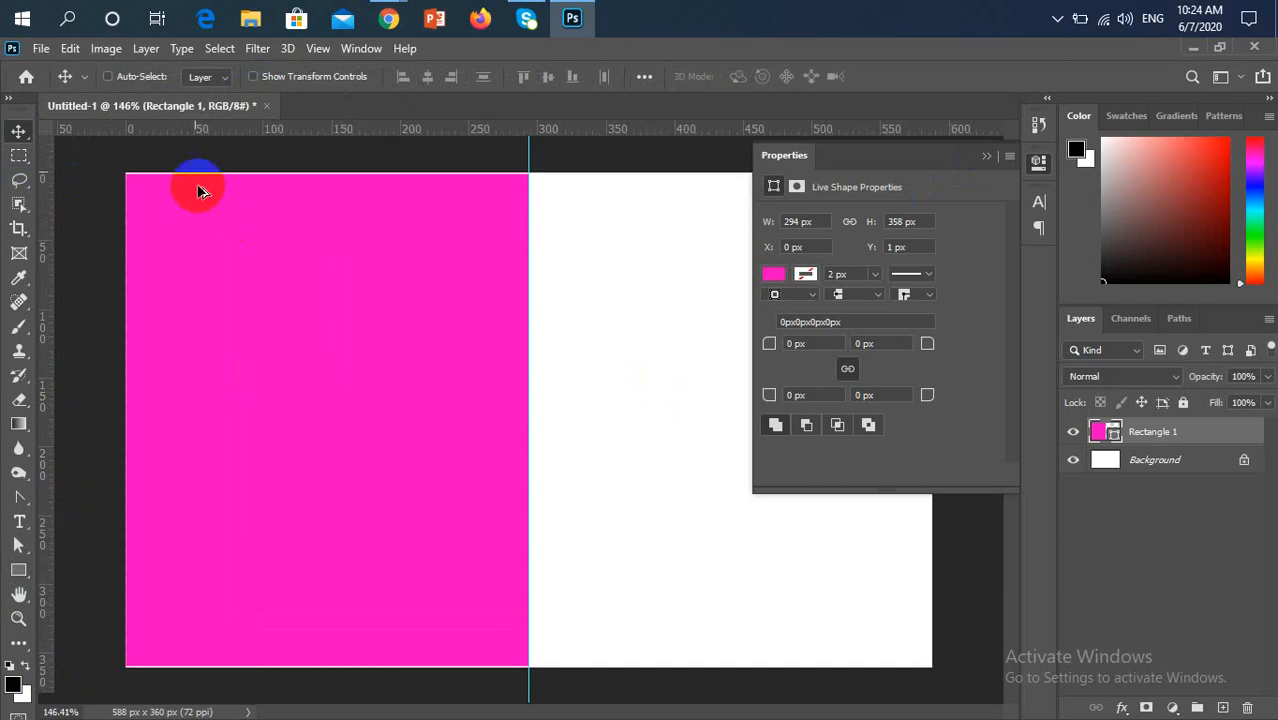
{"action": "scroll", "coordinate": [428, 402], "scroll_direction": "up", "scroll_amount": 3}
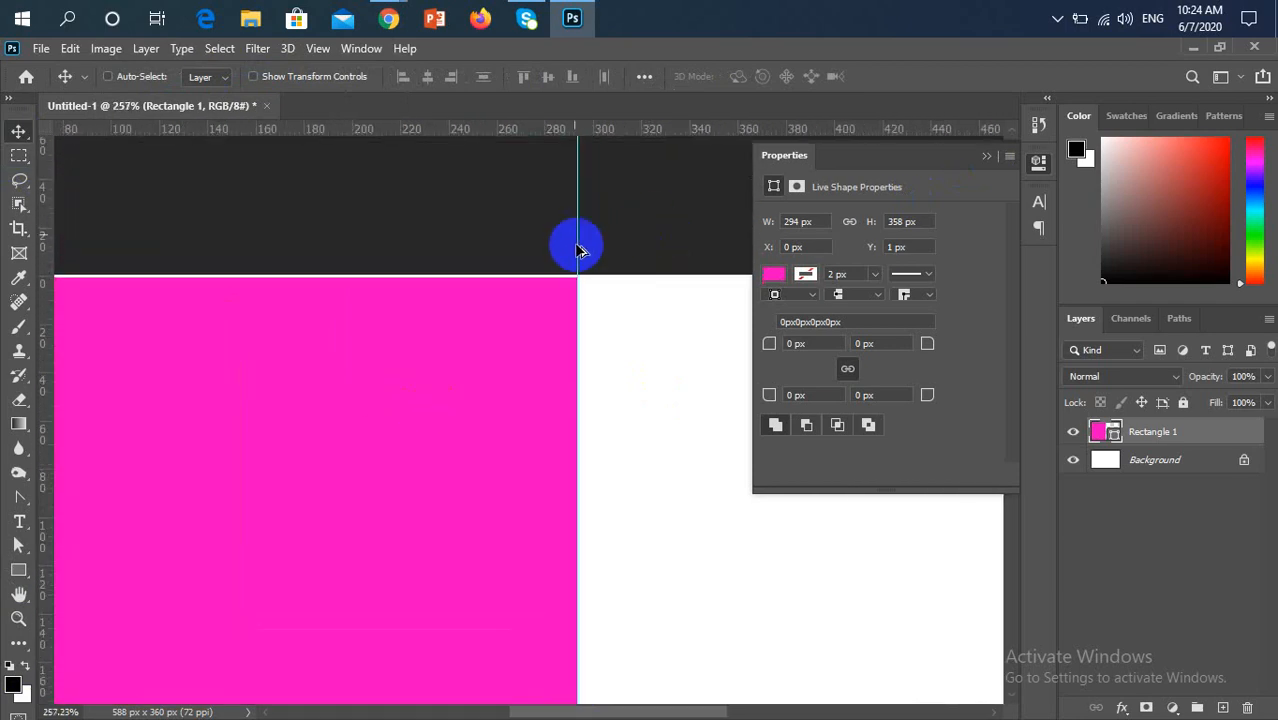
{"action": "scroll", "coordinate": [576, 245], "scroll_direction": "up", "scroll_amount": 3}
{"action": "scroll", "coordinate": [551, 265], "scroll_direction": "up", "scroll_amount": 3}
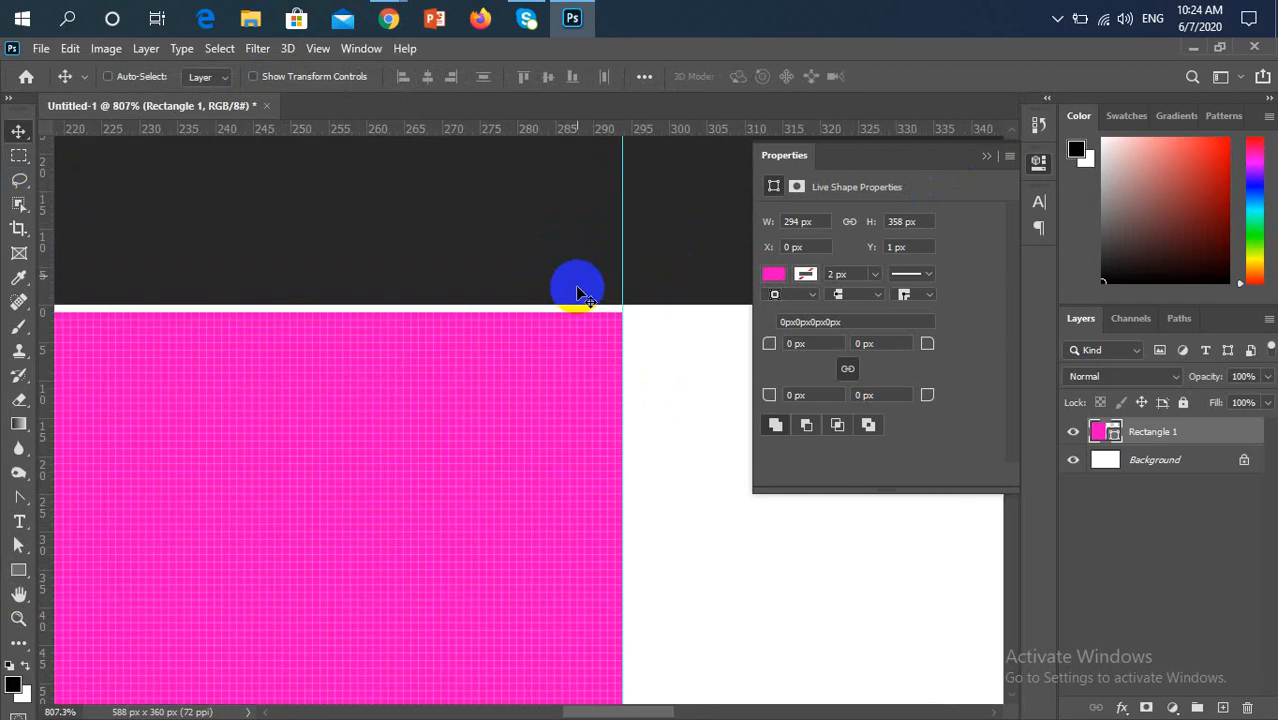
{"action": "key", "text": "ctrl+t"}
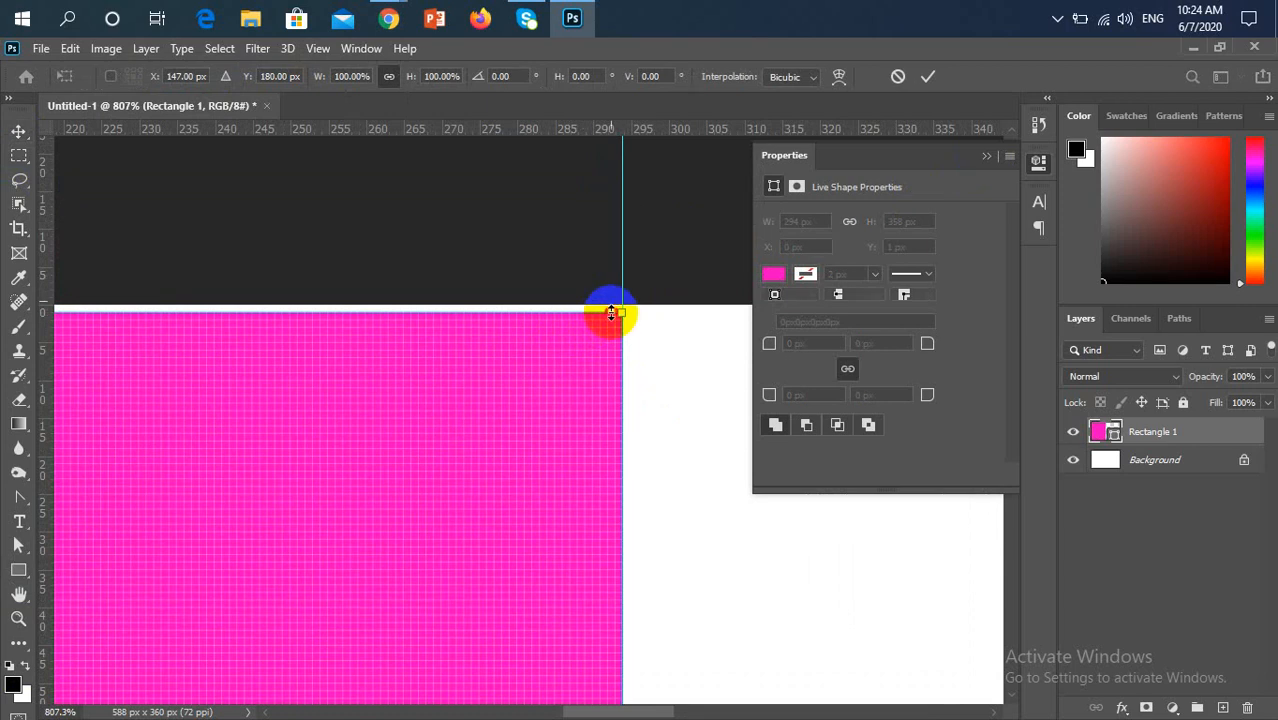
{"action": "left_click_drag", "start_coordinate": [611, 313], "coordinate": [608, 302]}
Stretch the pink rectangle's lower edge to the canvas's bottom edge, apply the transform, and collapse the shape properties
{"action": "scroll", "coordinate": [608, 302], "scroll_direction": "down", "scroll_amount": 5}
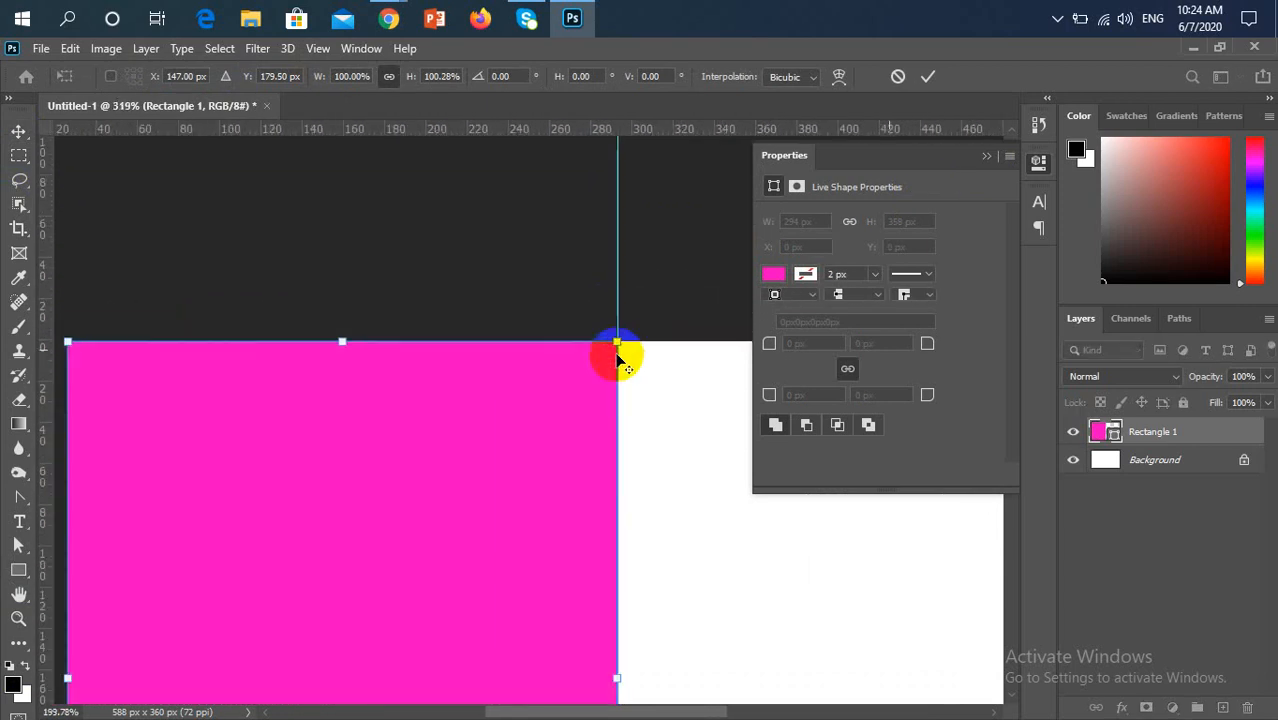
{"action": "scroll", "coordinate": [579, 357], "scroll_direction": "down", "scroll_amount": 4}
{"action": "scroll", "coordinate": [131, 408], "scroll_direction": "up", "scroll_amount": 8}
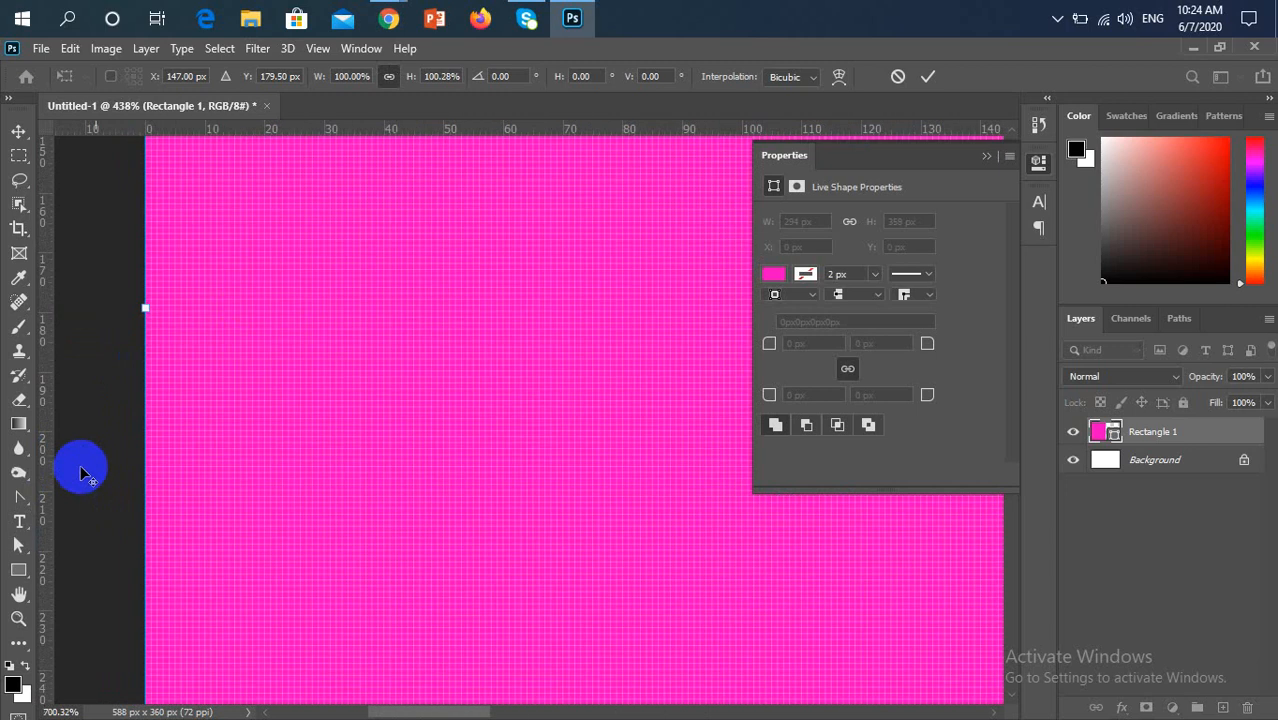
{"action": "scroll", "coordinate": [119, 468], "scroll_direction": "down", "scroll_amount": 4}
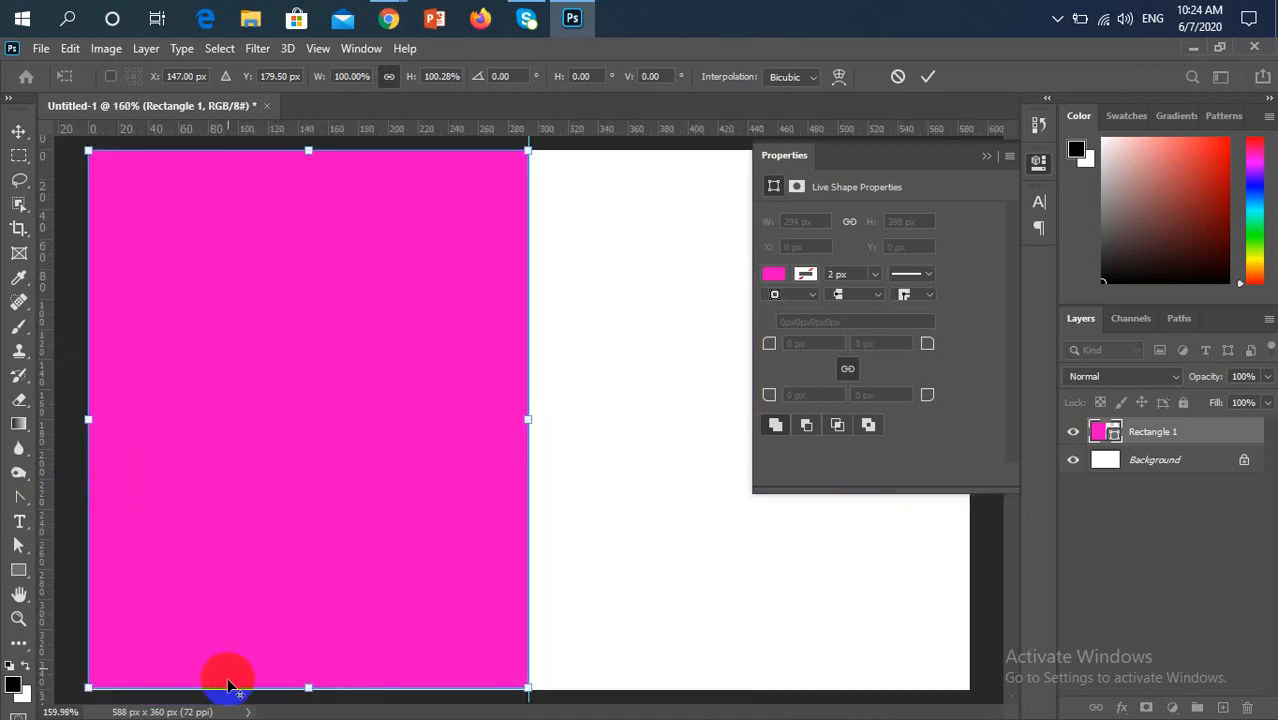
{"action": "scroll", "coordinate": [335, 688], "scroll_direction": "up", "scroll_amount": 2}
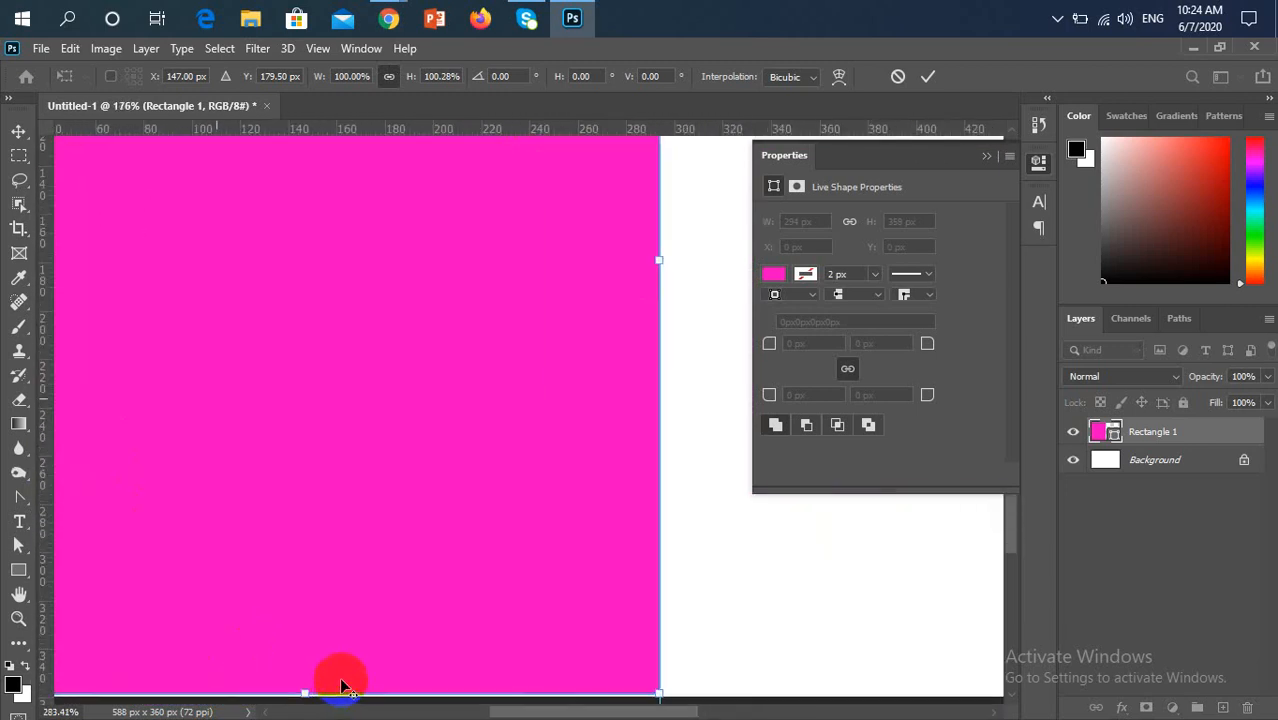
{"action": "scroll", "coordinate": [340, 668], "scroll_direction": "up", "scroll_amount": 4}
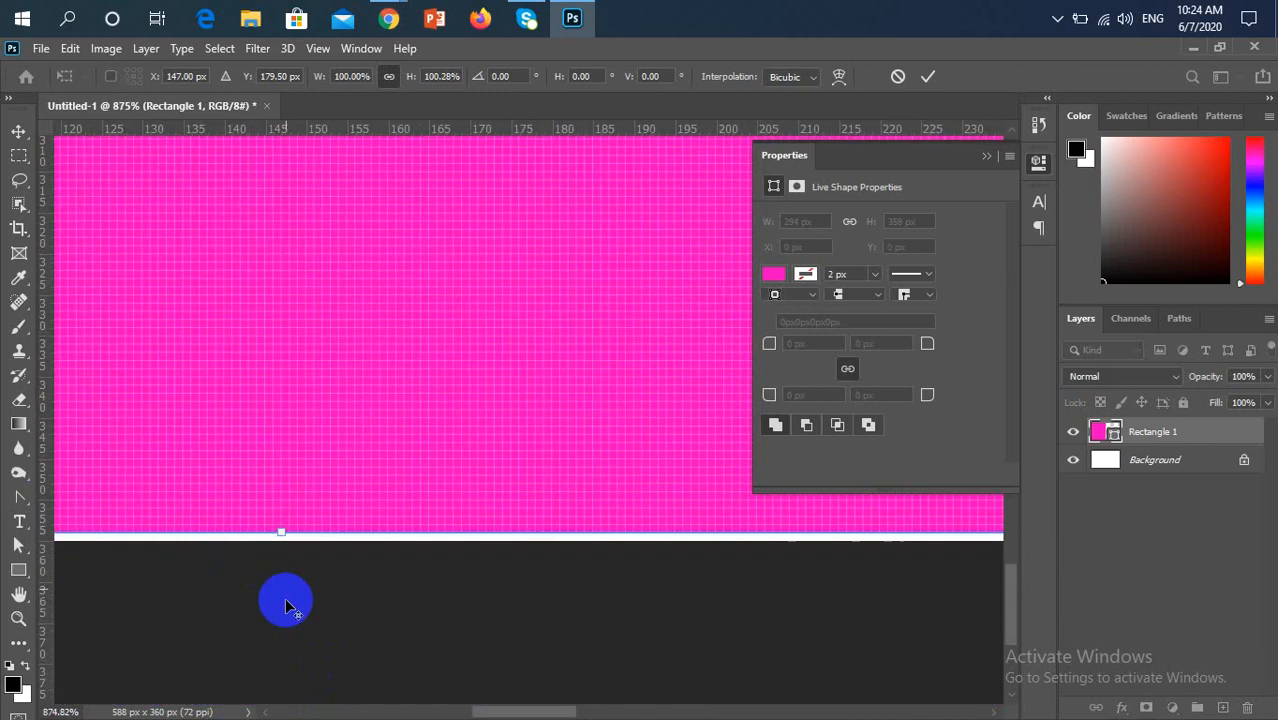
{"action": "scroll", "coordinate": [287, 598], "scroll_direction": "up", "scroll_amount": 4}
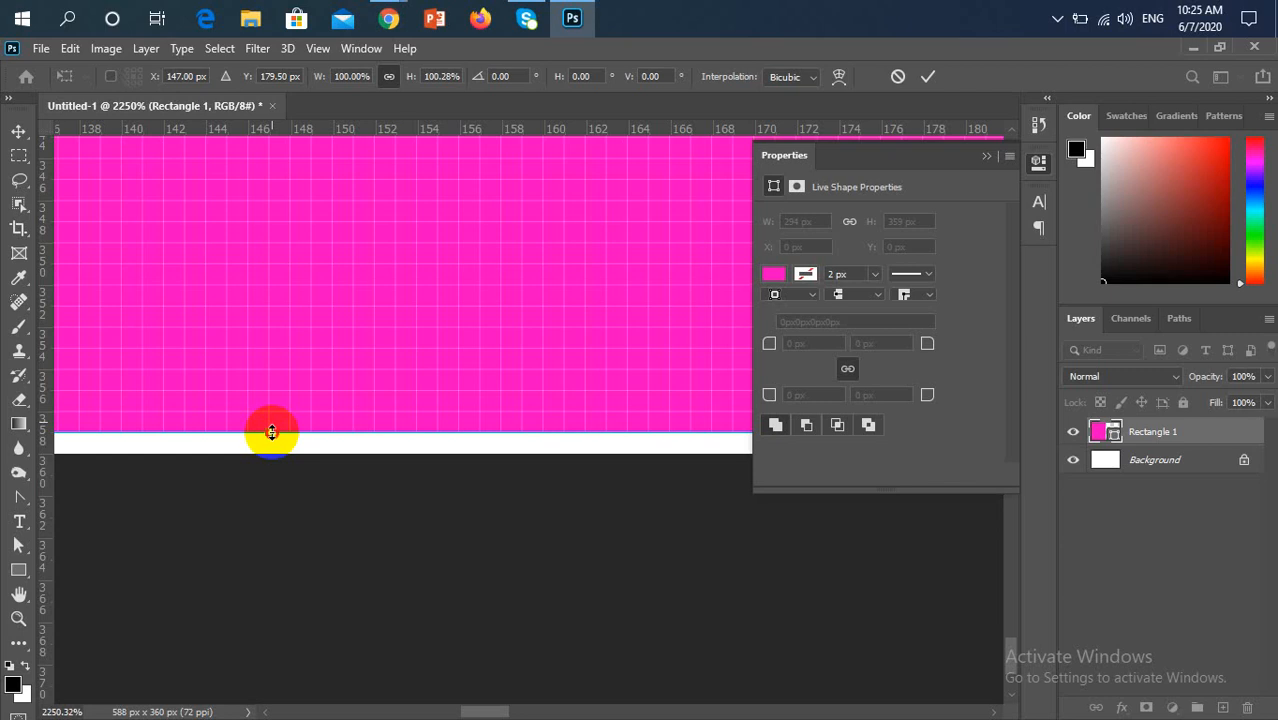
{"action": "left_click_drag", "start_coordinate": [271, 432], "coordinate": [272, 451]}
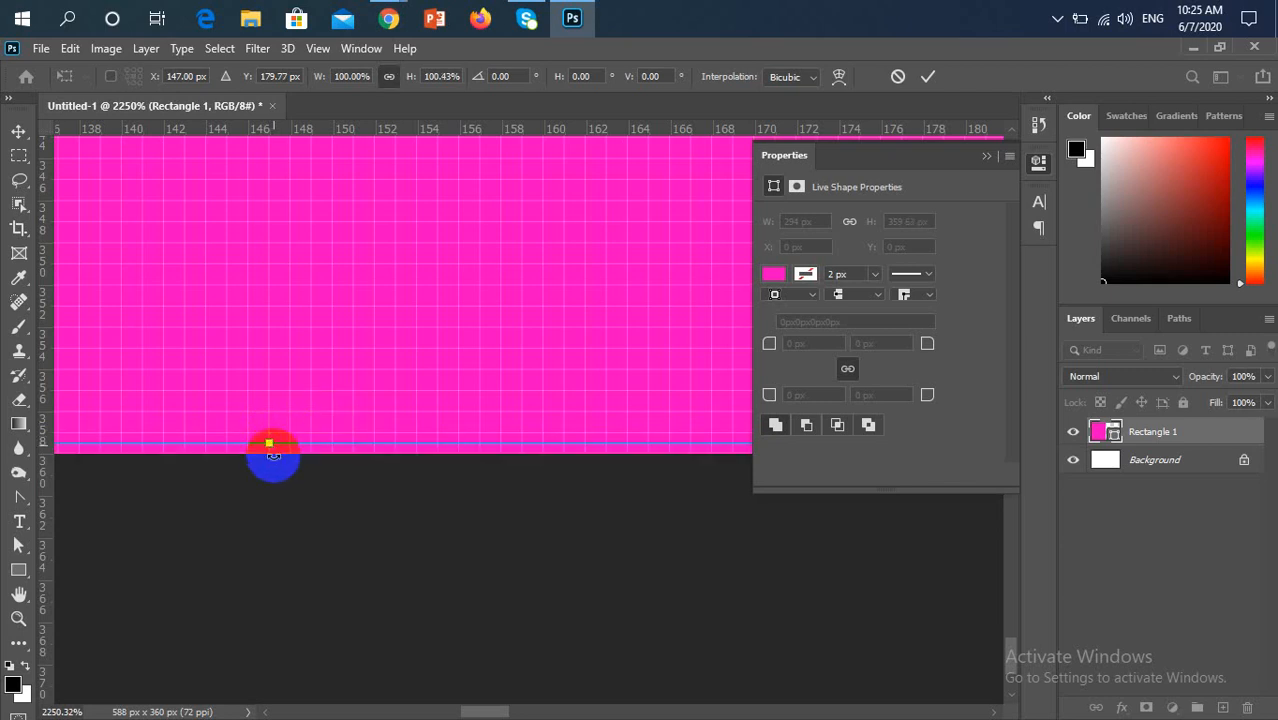
{"action": "key", "text": "Return"}
{"action": "key", "text": "ctrl+0"}
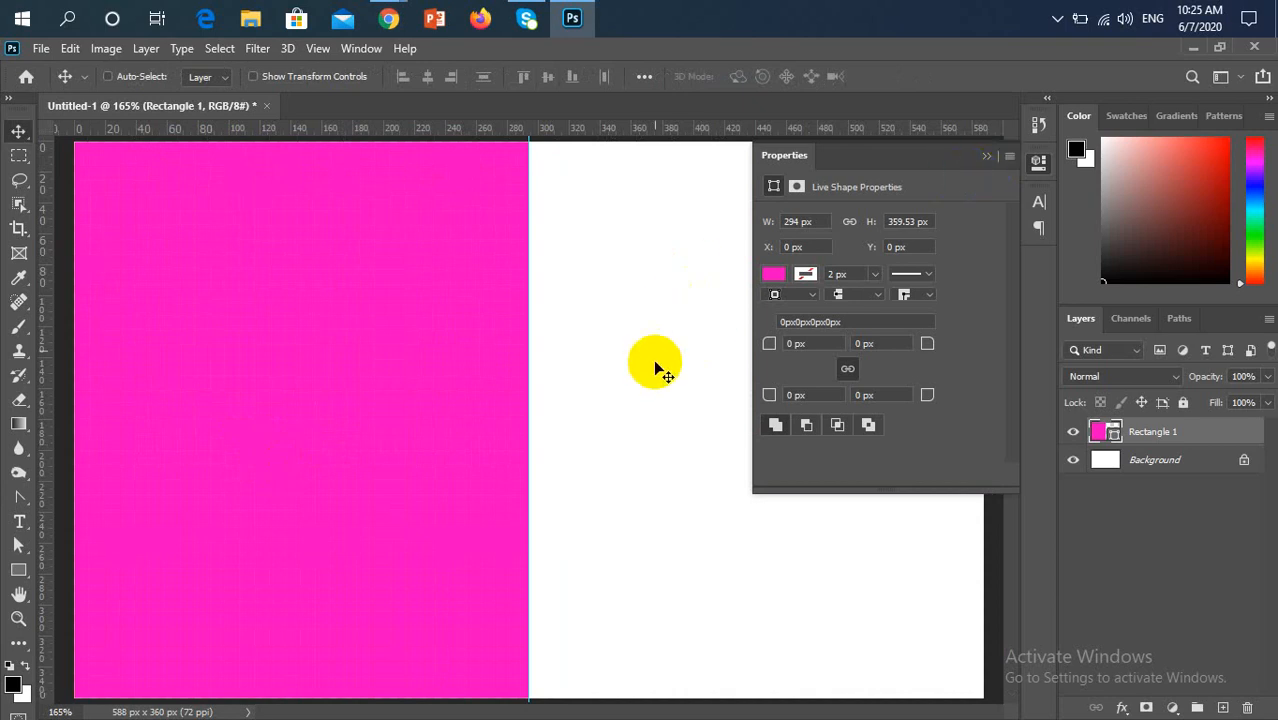
{"action": "left_click", "coordinate": [986, 156]}
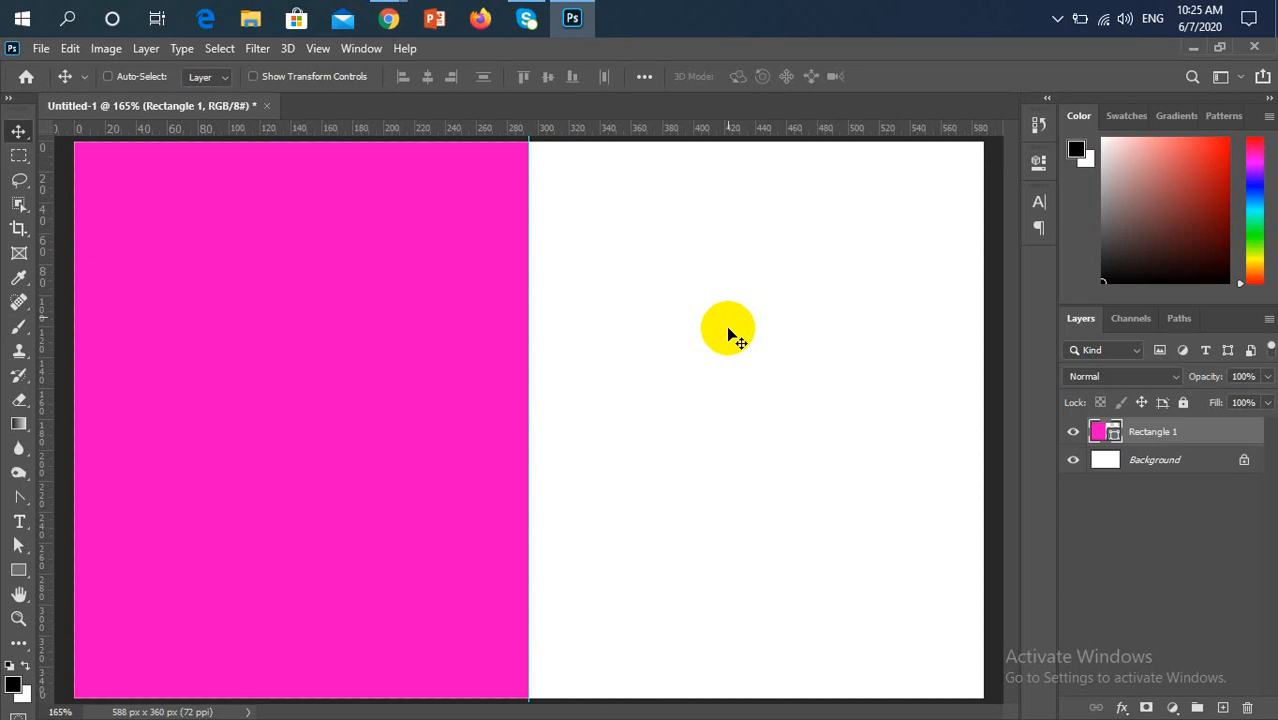
Lock the pink rectangle's layer completely and switch to the Rounded Rectangle tool
{"action": "left_click", "coordinate": [17, 577]}
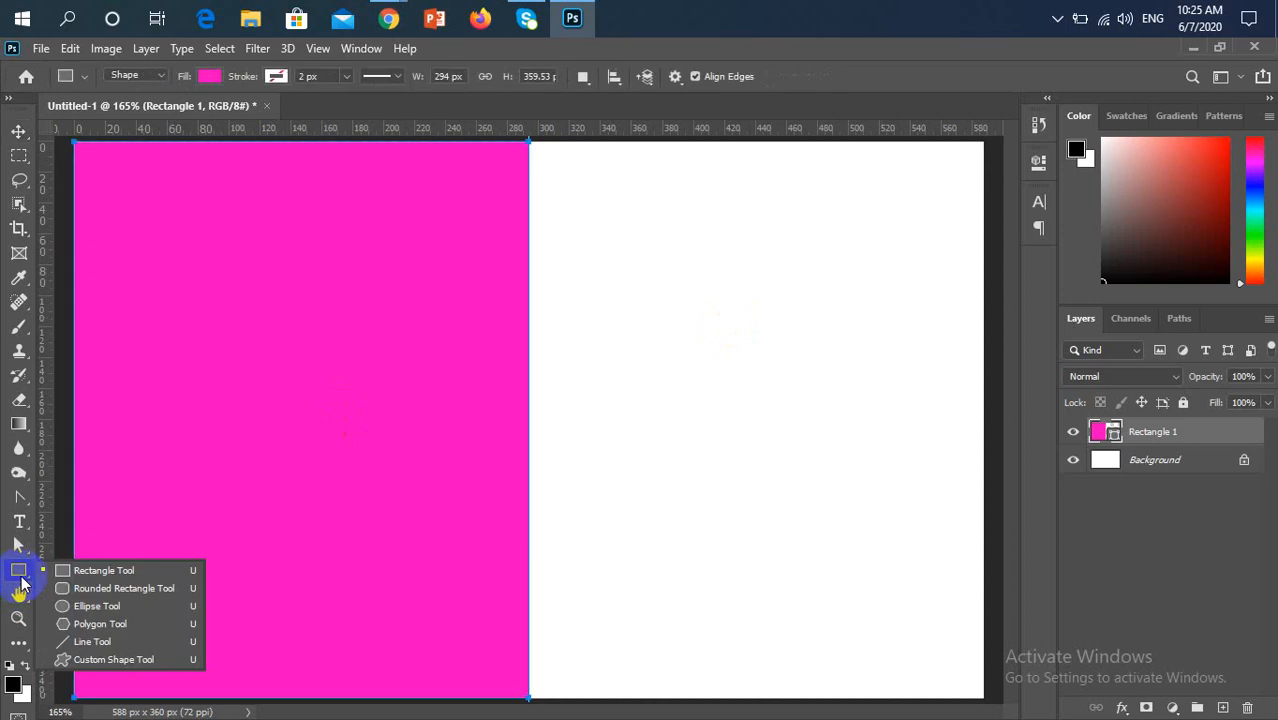
{"action": "left_click", "coordinate": [88, 589]}
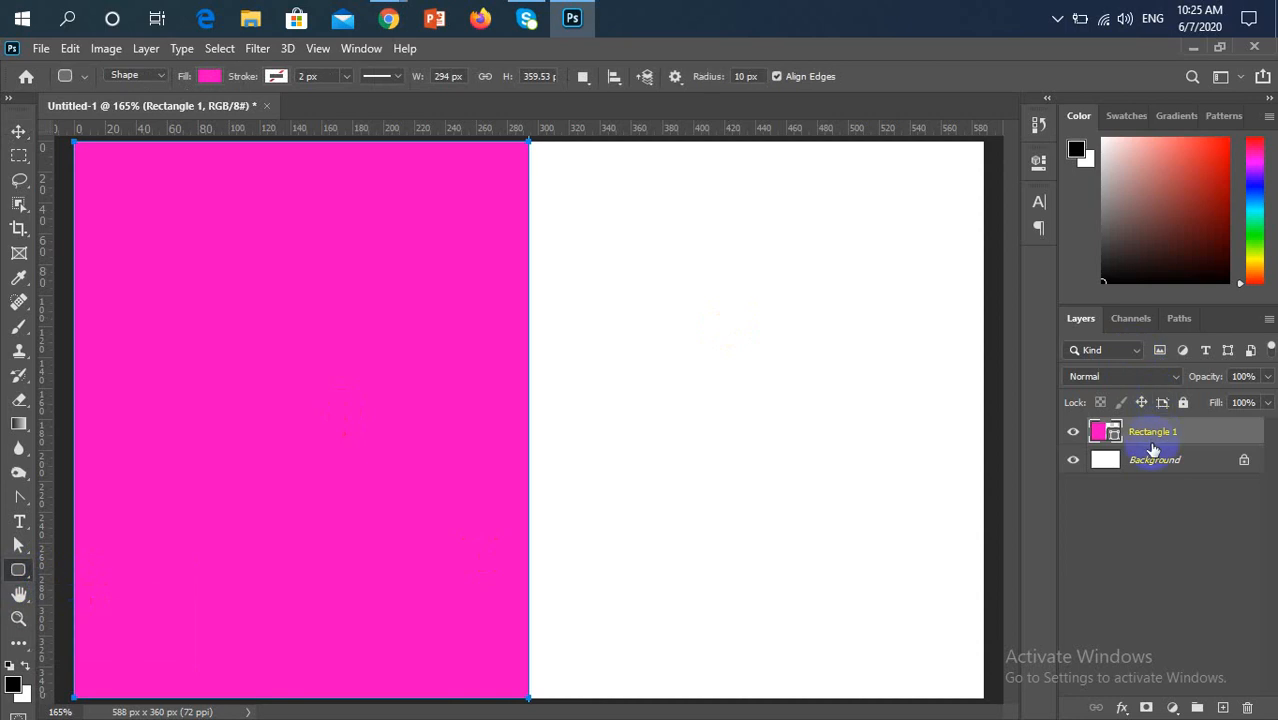
{"action": "left_click", "coordinate": [1183, 403]}
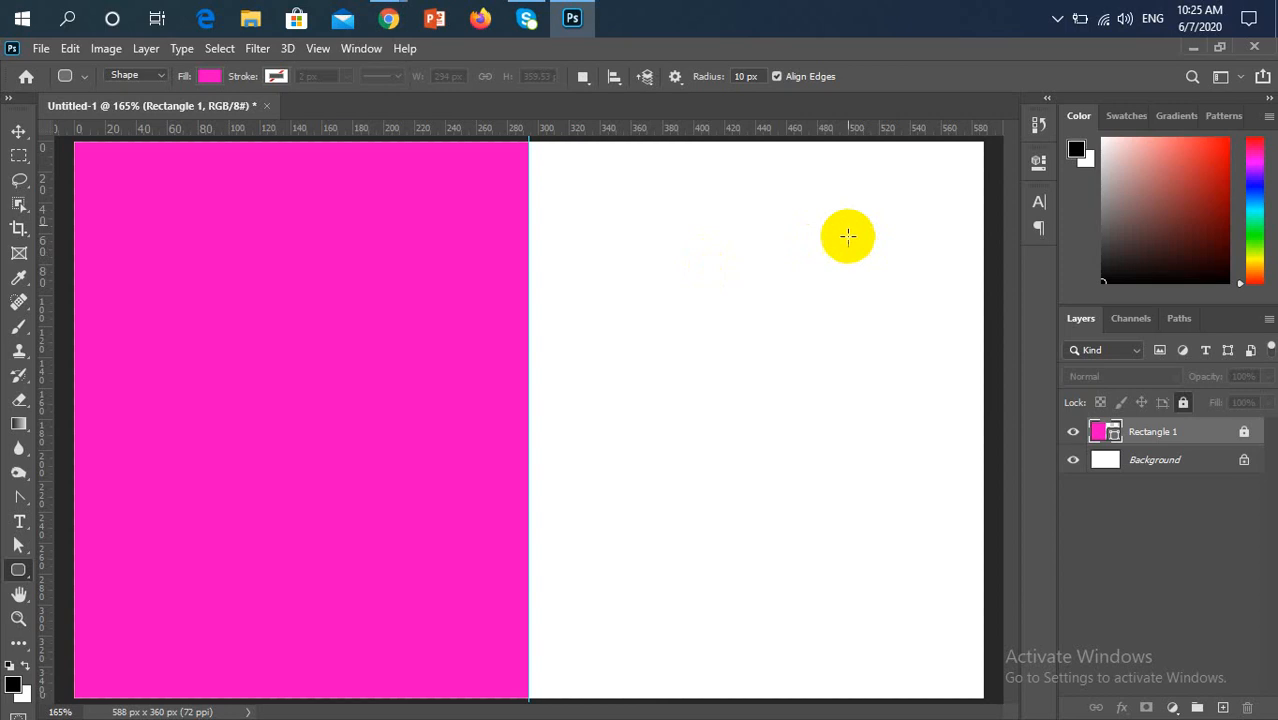
{"action": "left_click", "coordinate": [696, 211]}
{"action": "left_click_drag", "start_coordinate": [694, 206], "coordinate": [749, 220]}
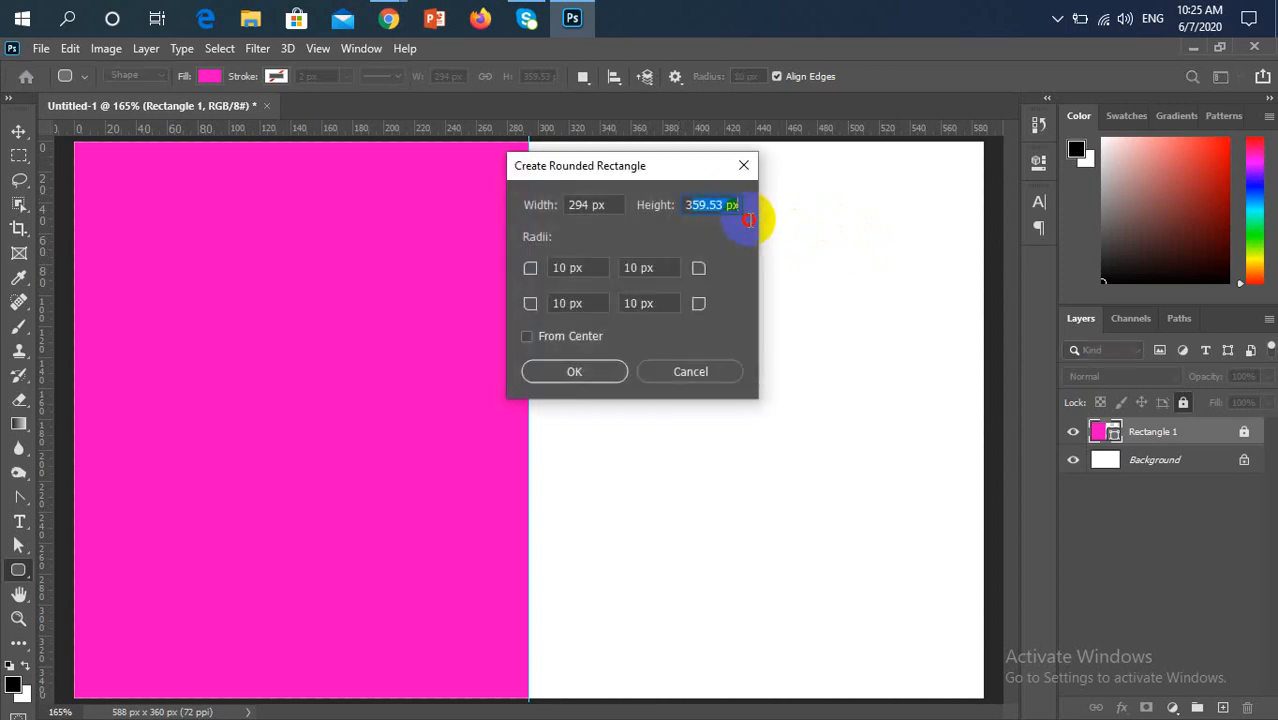
{"action": "left_click", "coordinate": [743, 165]}
{"action": "left_click", "coordinate": [736, 205]}
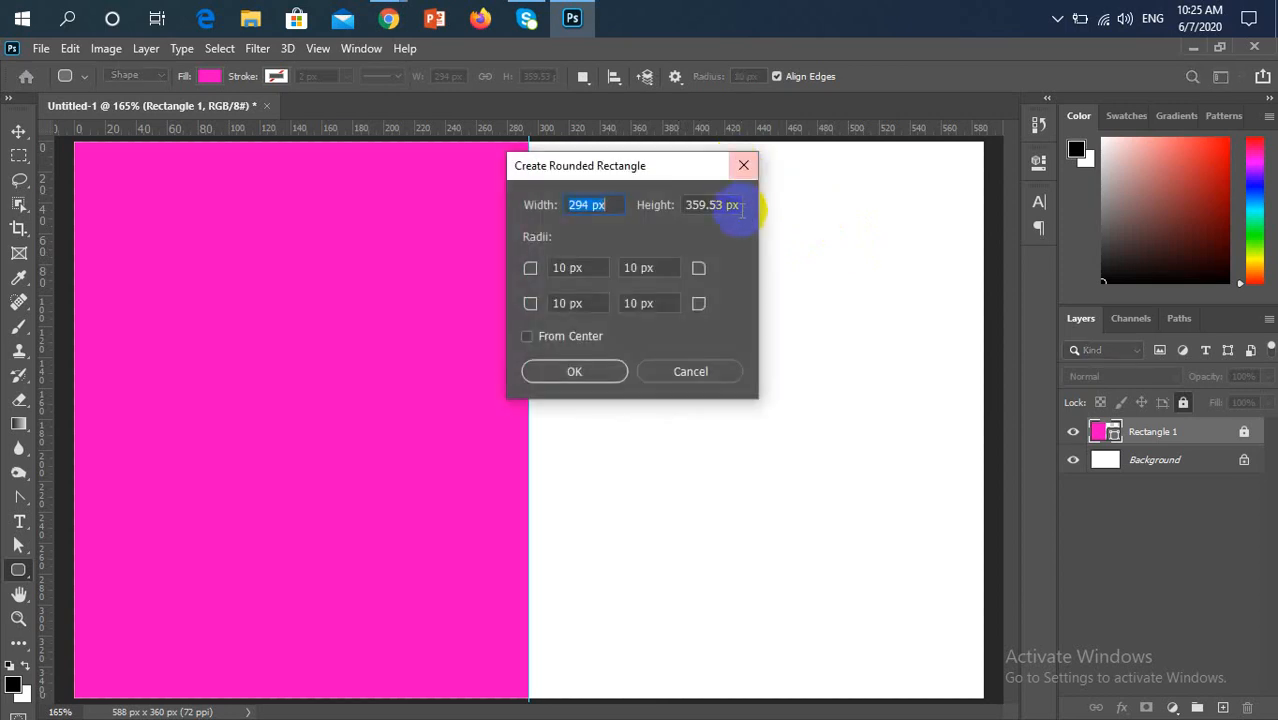
{"action": "left_click", "coordinate": [743, 165]}
Draw a pink rounded rectangle about 110 × 28 px near the top of the white half and collapse its shape properties
{"action": "left_click_drag", "start_coordinate": [682, 192], "coordinate": [849, 233]}
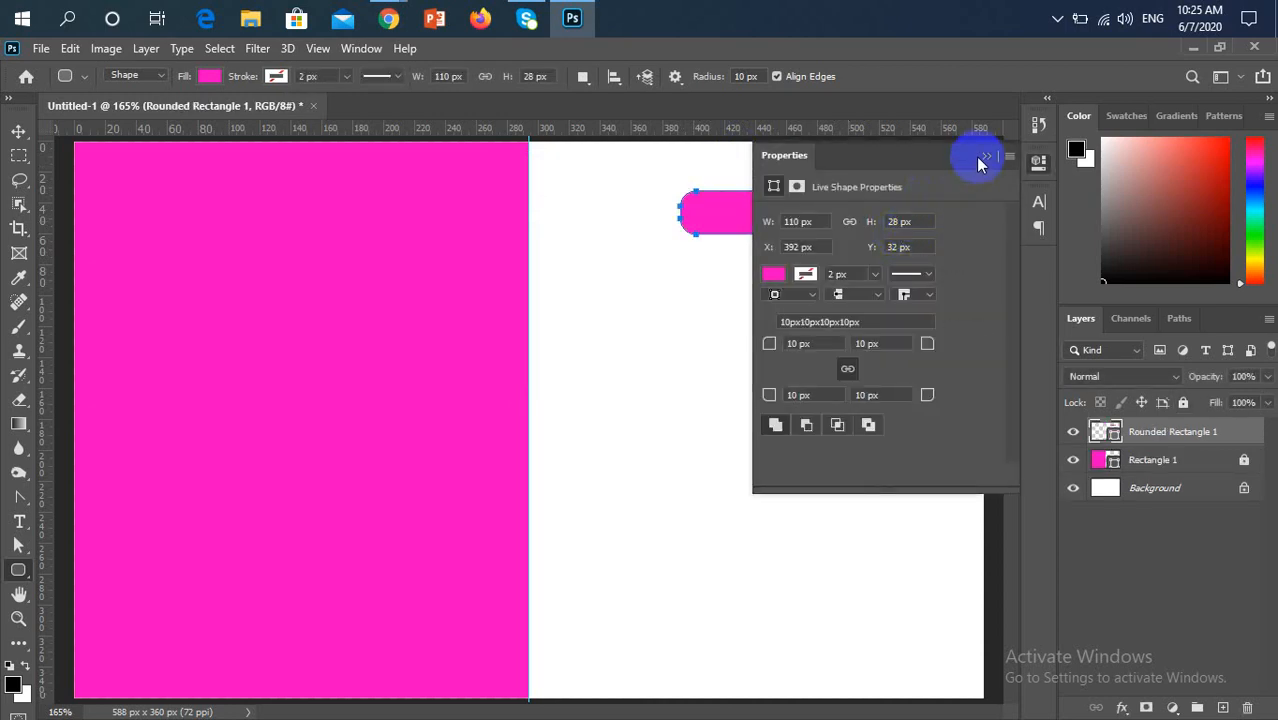
{"action": "left_click", "coordinate": [985, 157]}
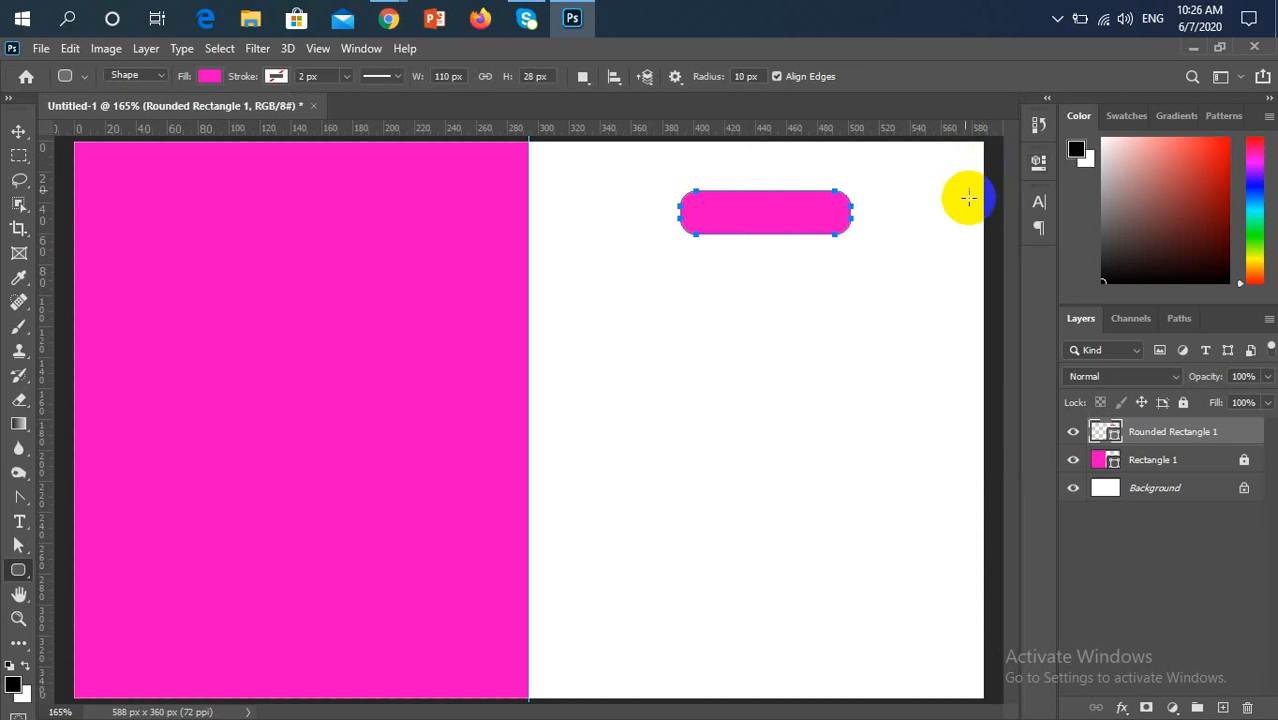
Centre the rounded rectangle horizontally within the white half by aligning it to a marquee selection spanning that half, and deselect
{"action": "left_click", "coordinate": [18, 131]}
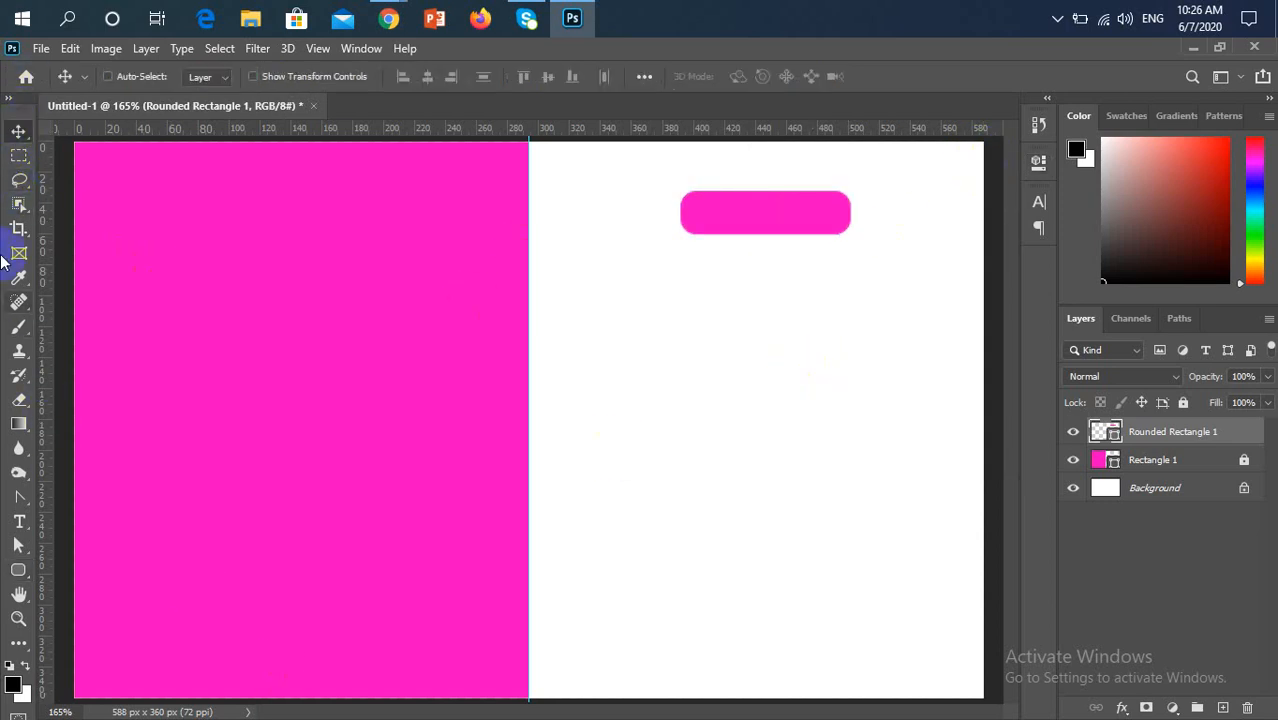
{"action": "left_click", "coordinate": [19, 156]}
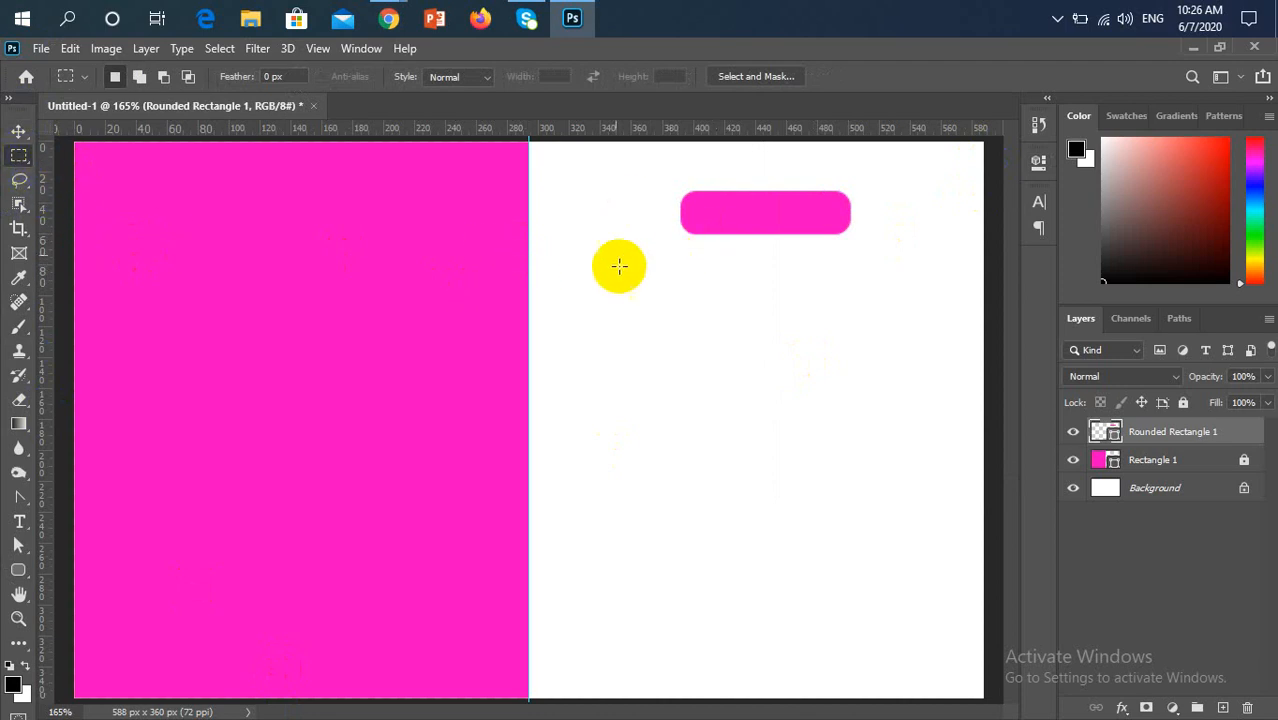
{"action": "left_click_drag", "start_coordinate": [529, 230], "coordinate": [982, 291]}
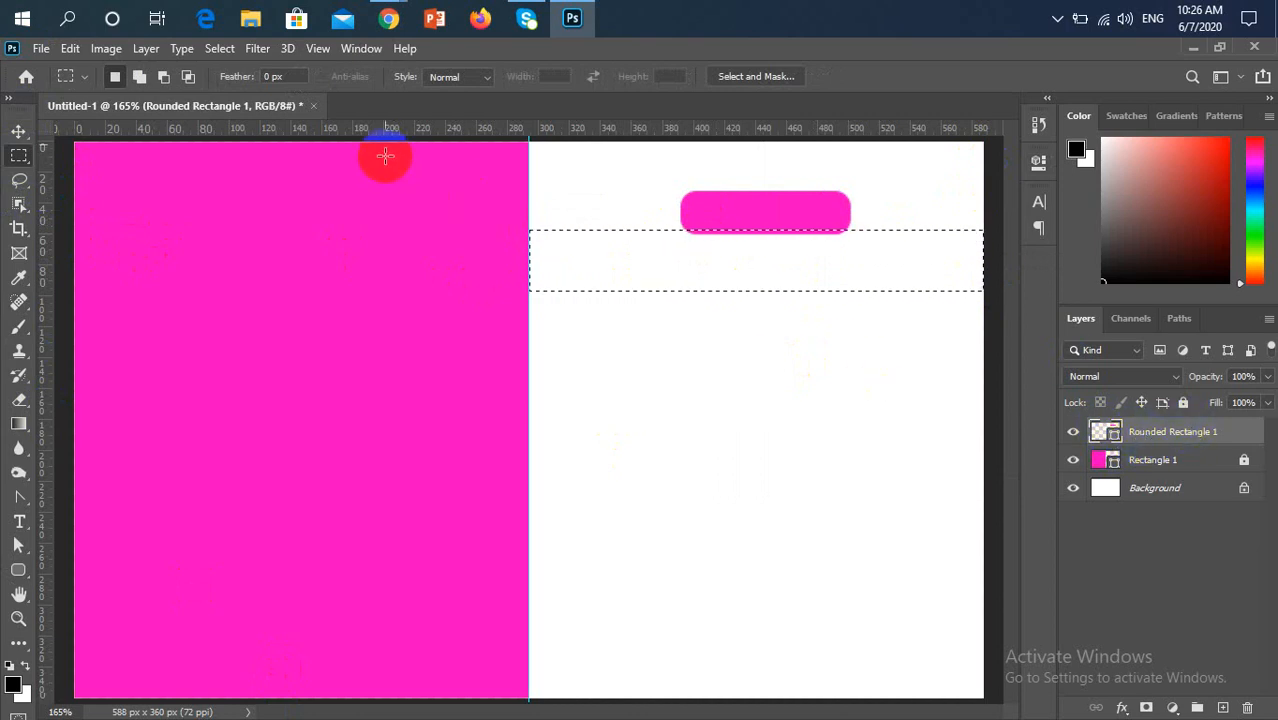
{"action": "left_click", "coordinate": [26, 142]}
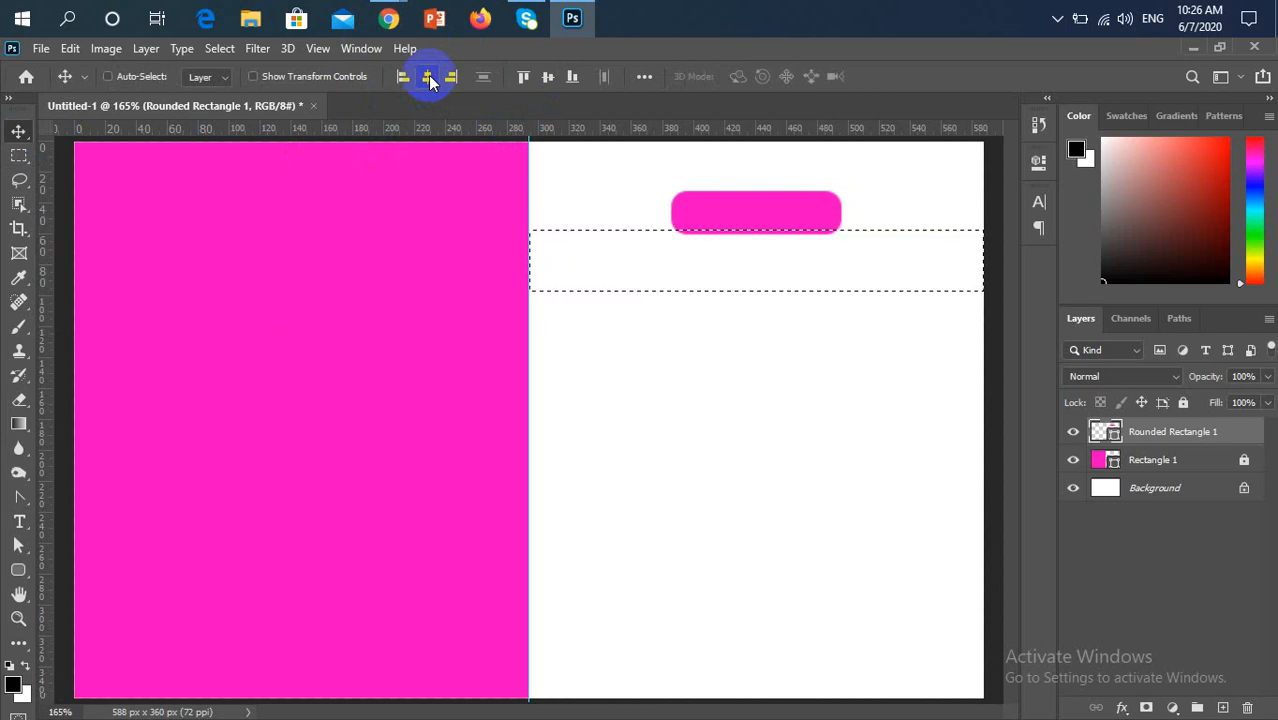
{"action": "key", "text": "ctrl"}
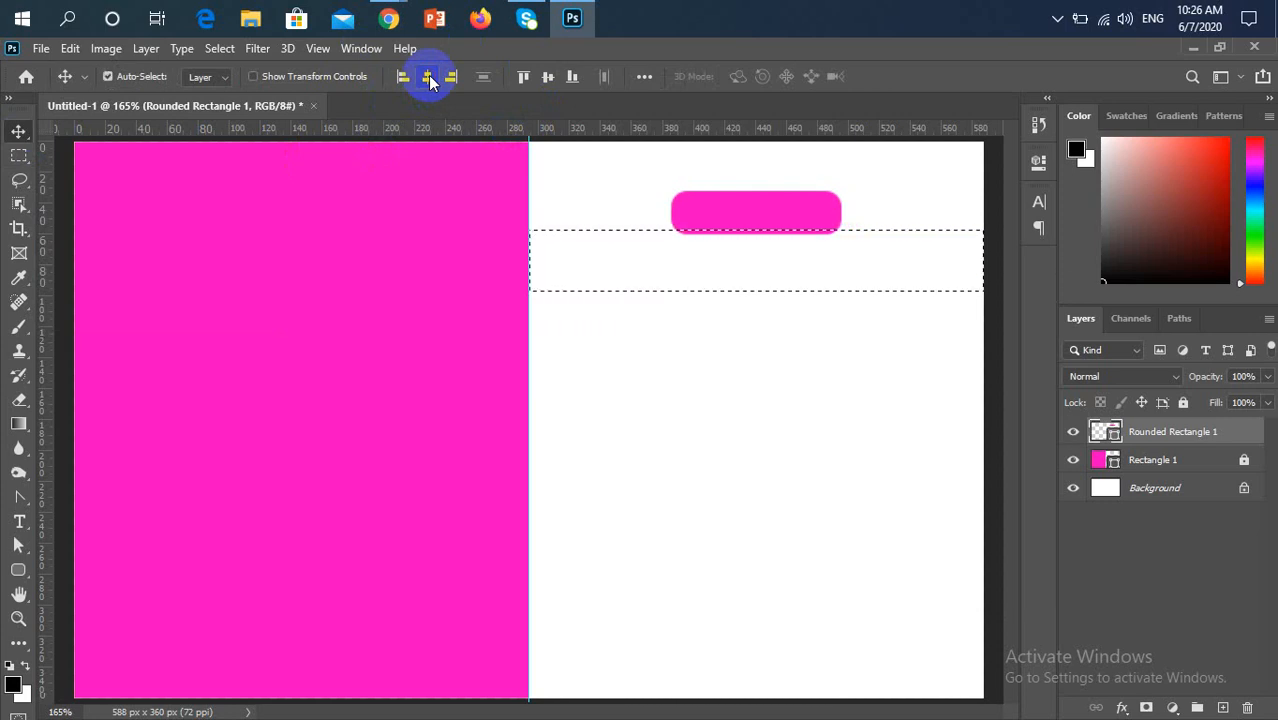
{"action": "key", "text": "ctrl+d"}
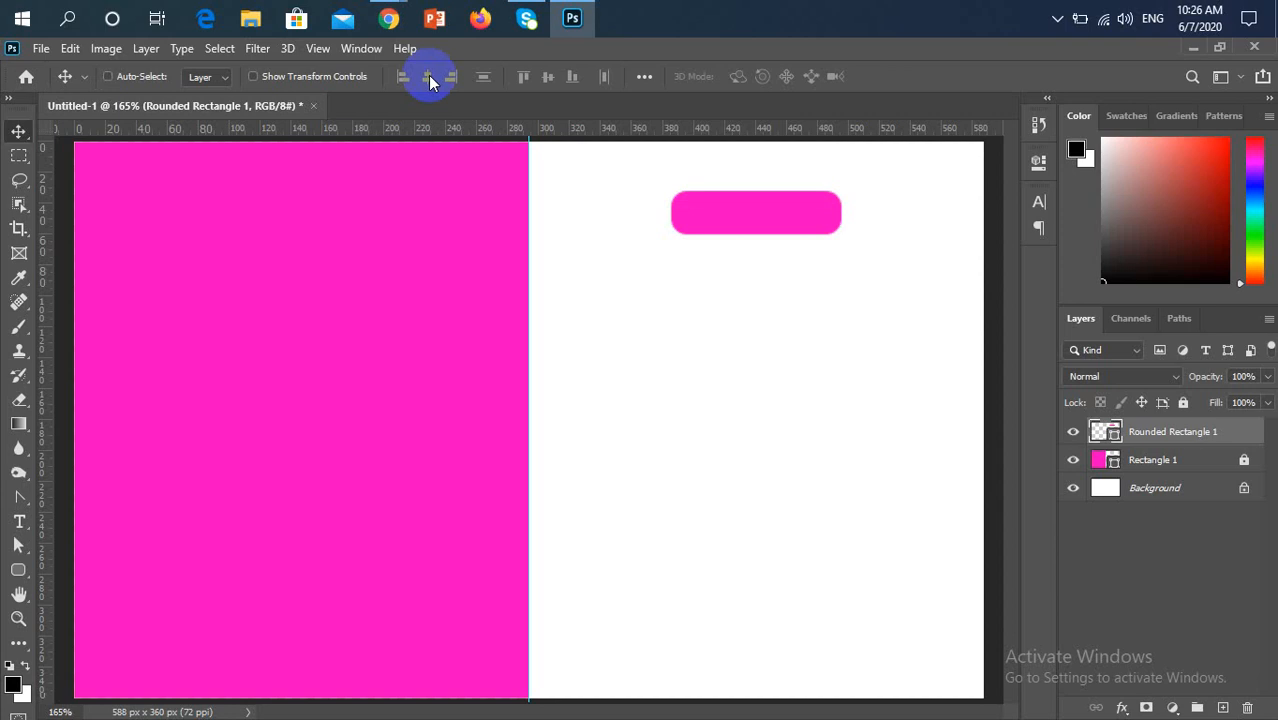
Add a white horizontal text reading "After" on the pink half of the canvas
{"action": "left_click", "coordinate": [19, 521]}
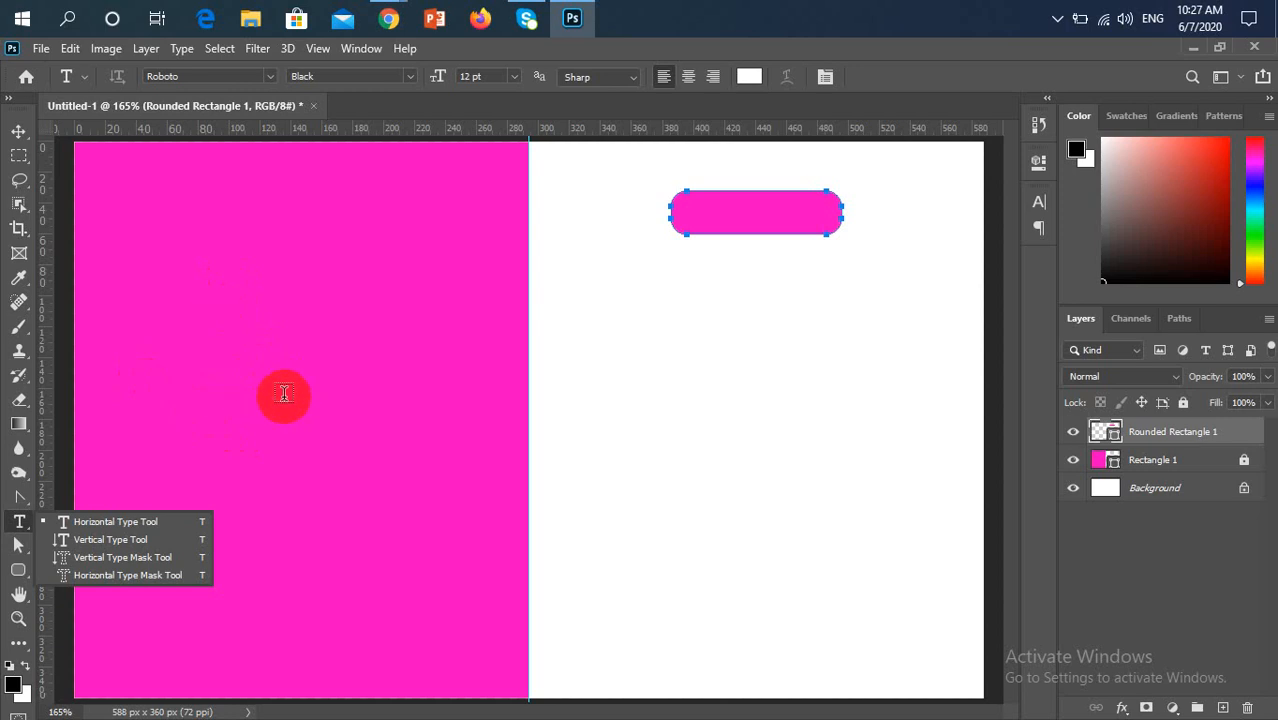
{"action": "left_click", "coordinate": [195, 355]}
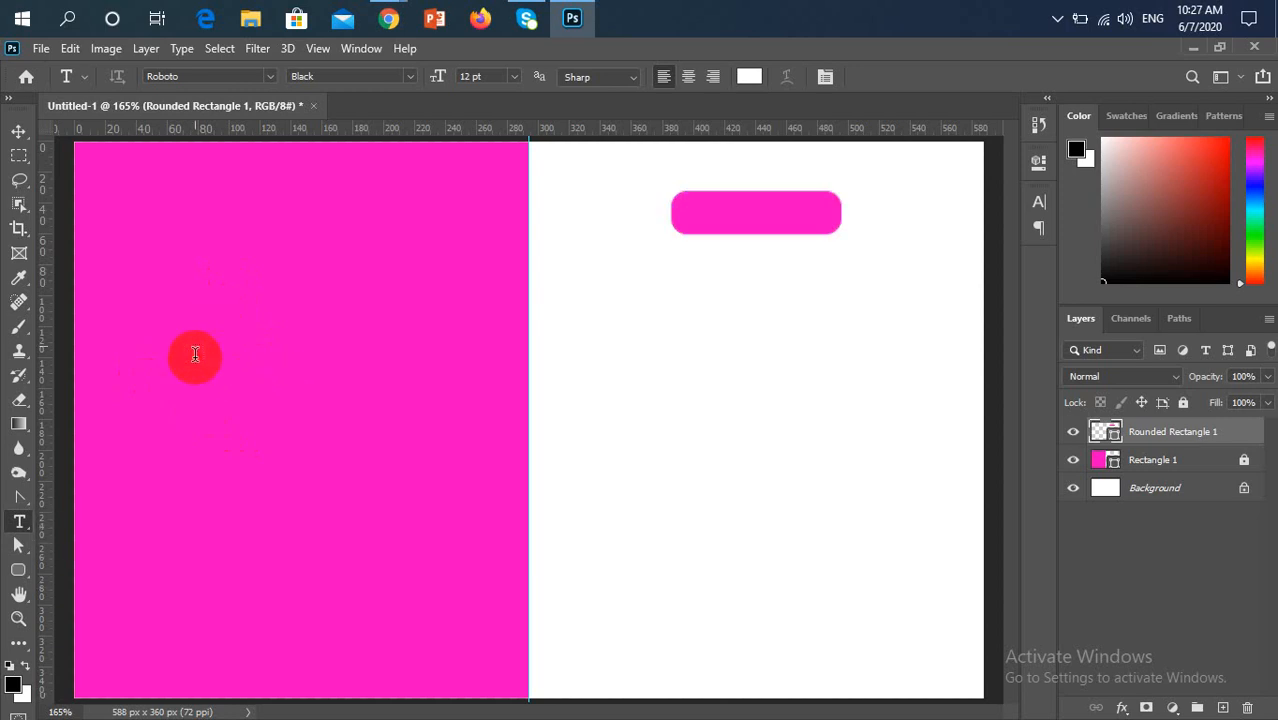
{"action": "left_click", "coordinate": [192, 347]}
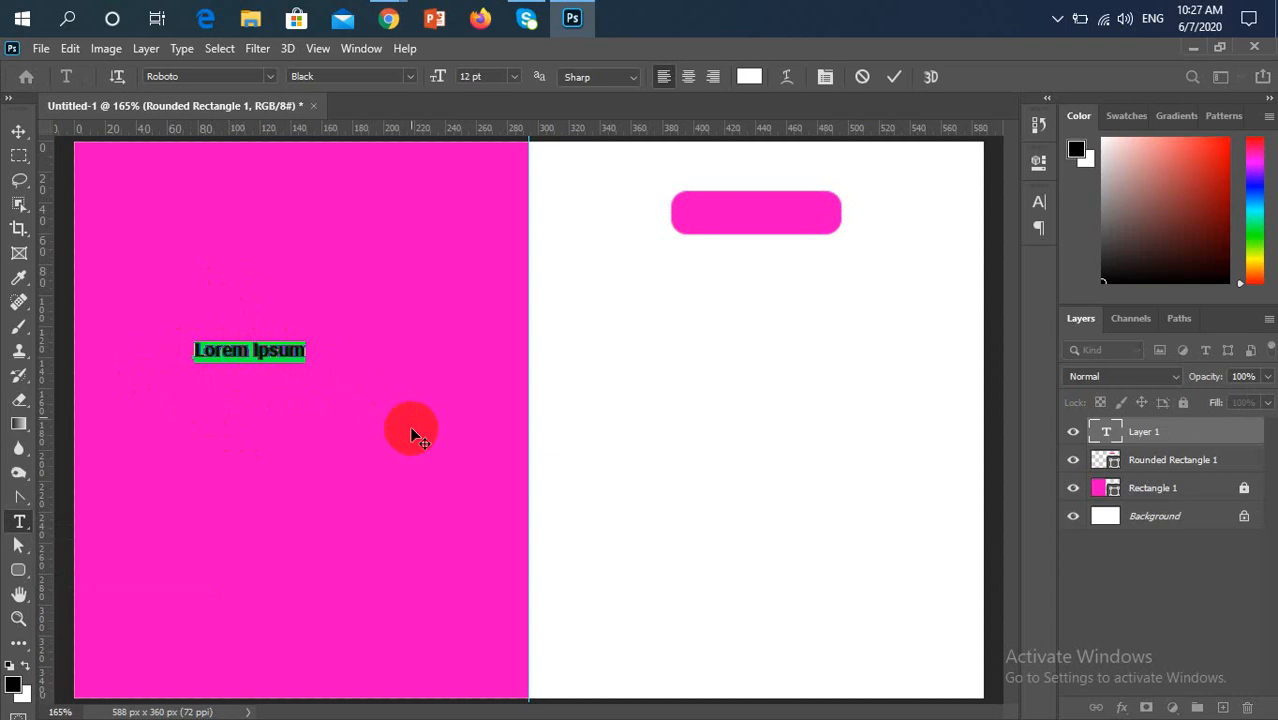
{"action": "type", "text": "after"}
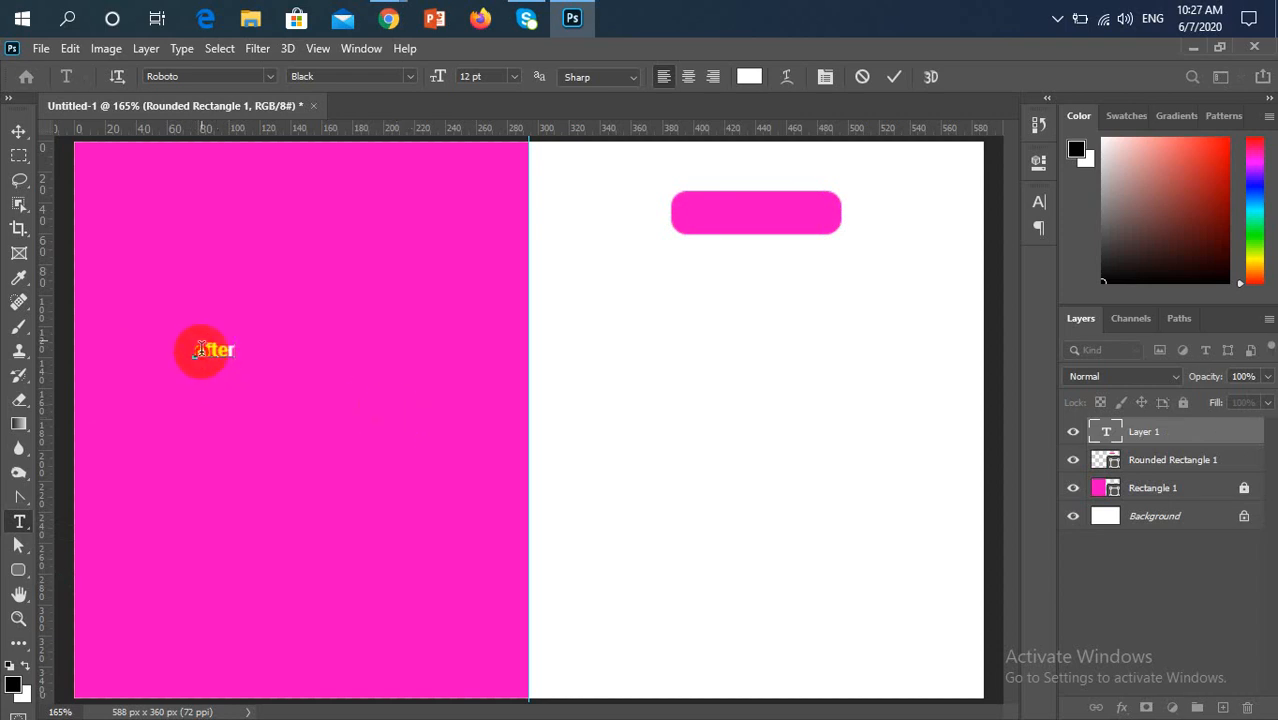
{"action": "left_click_drag", "start_coordinate": [200, 349], "coordinate": [180, 347]}
{"action": "type", "text": "A"}
Set the "After" text's Roboto font style to Regular and commit the text
{"action": "left_click_drag", "start_coordinate": [238, 350], "coordinate": [174, 349]}
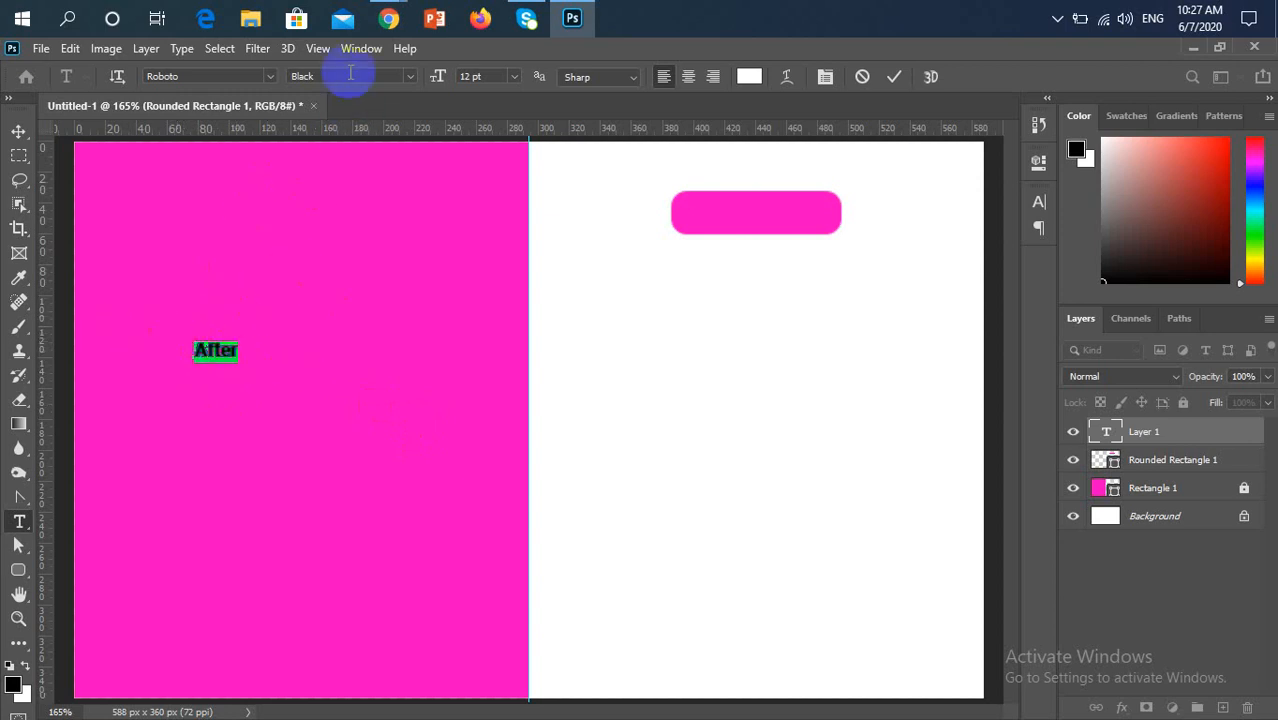
{"action": "left_click", "coordinate": [300, 75]}
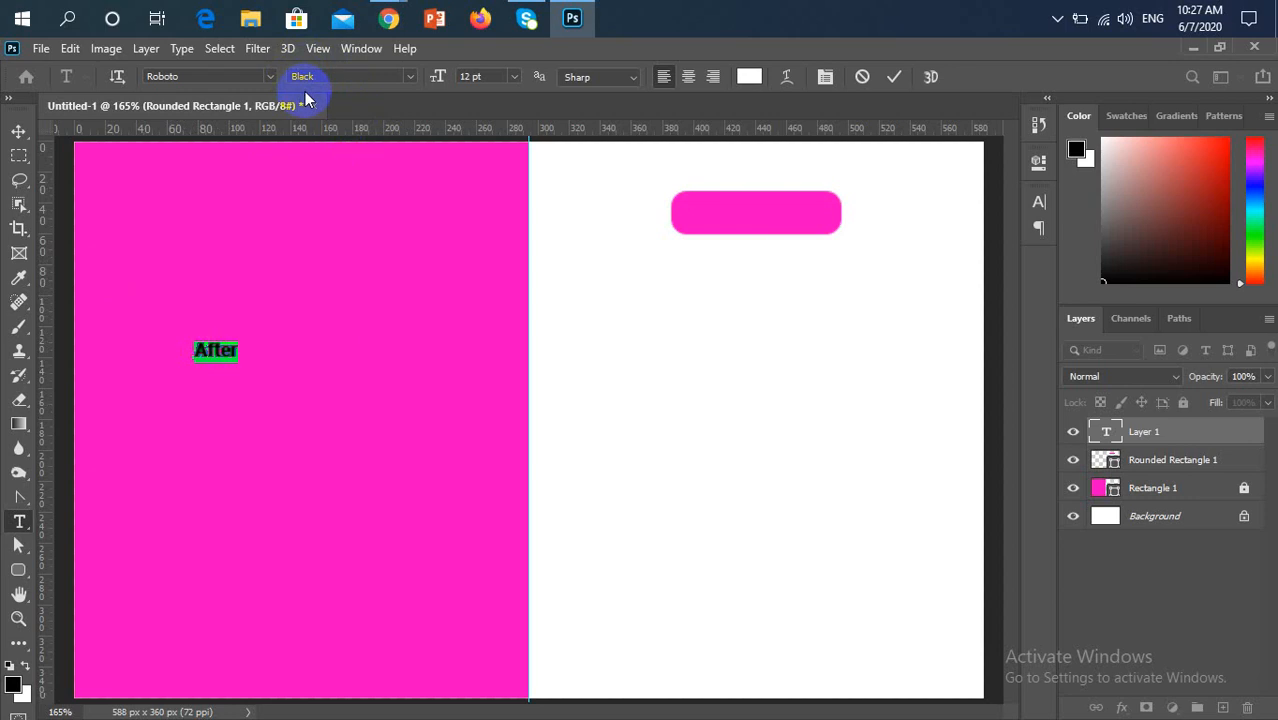
{"action": "left_click", "coordinate": [411, 75]}
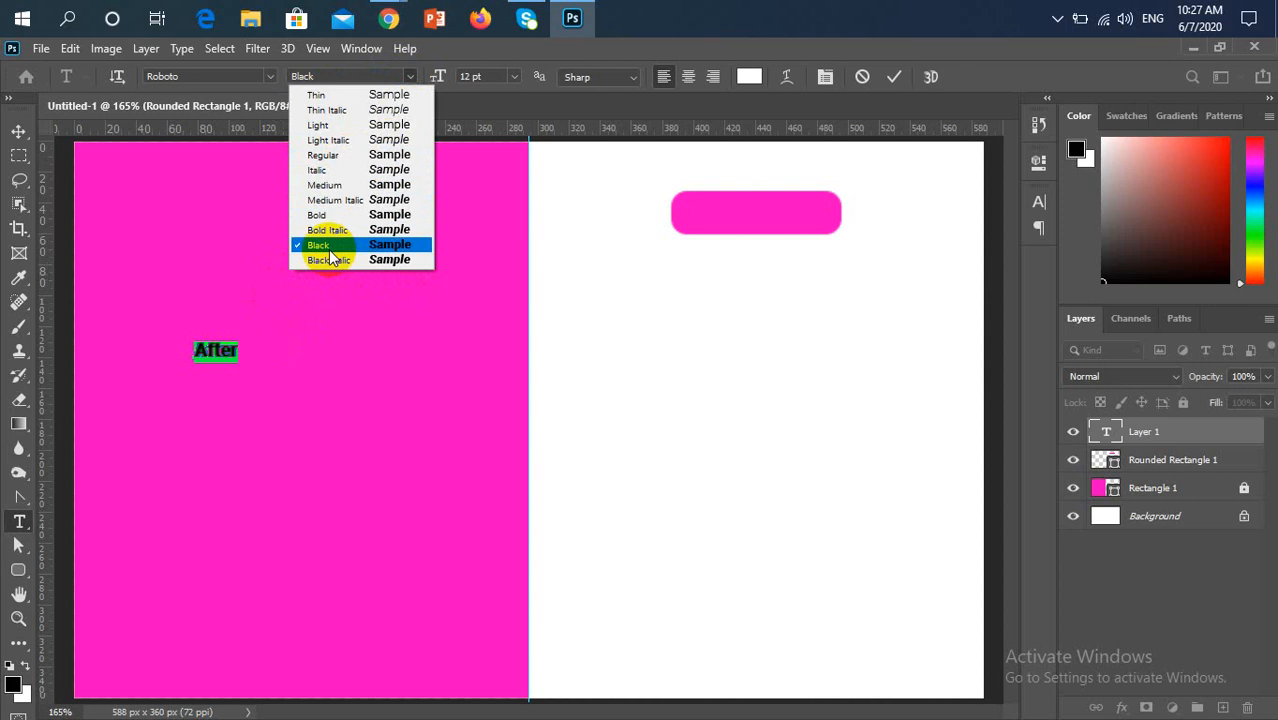
{"action": "left_click", "coordinate": [270, 387]}
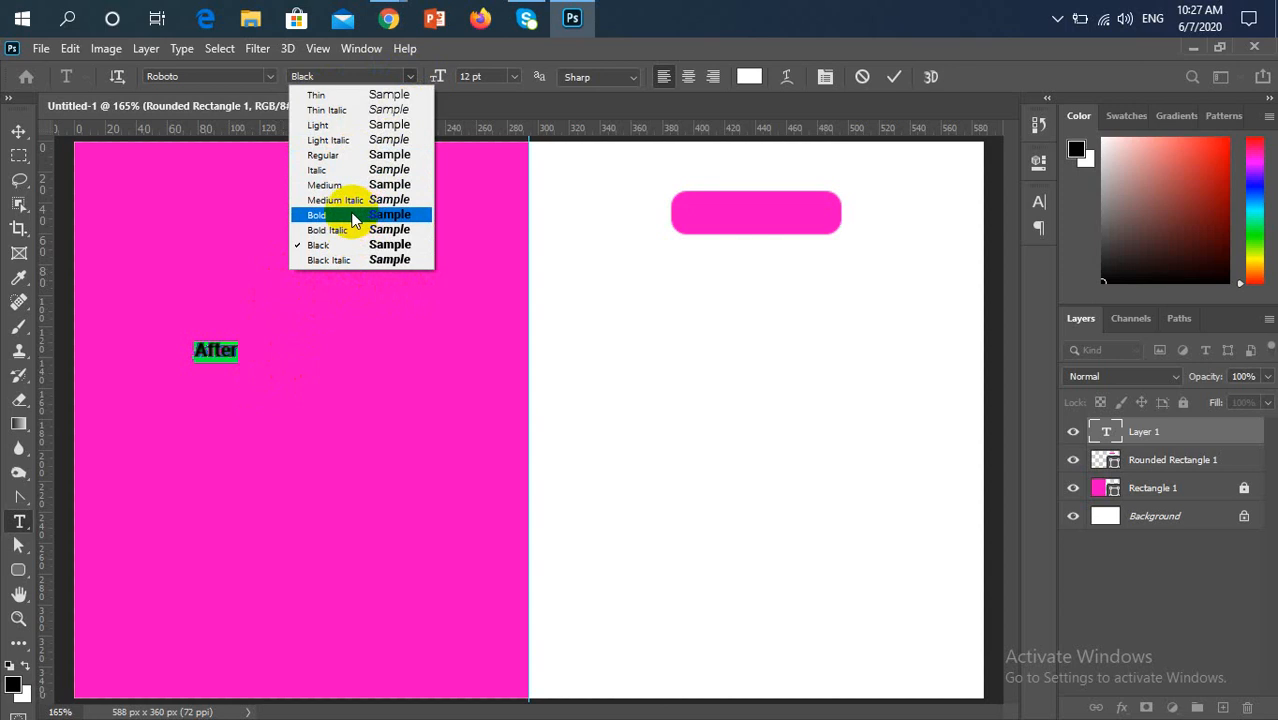
{"action": "left_click", "coordinate": [370, 158]}
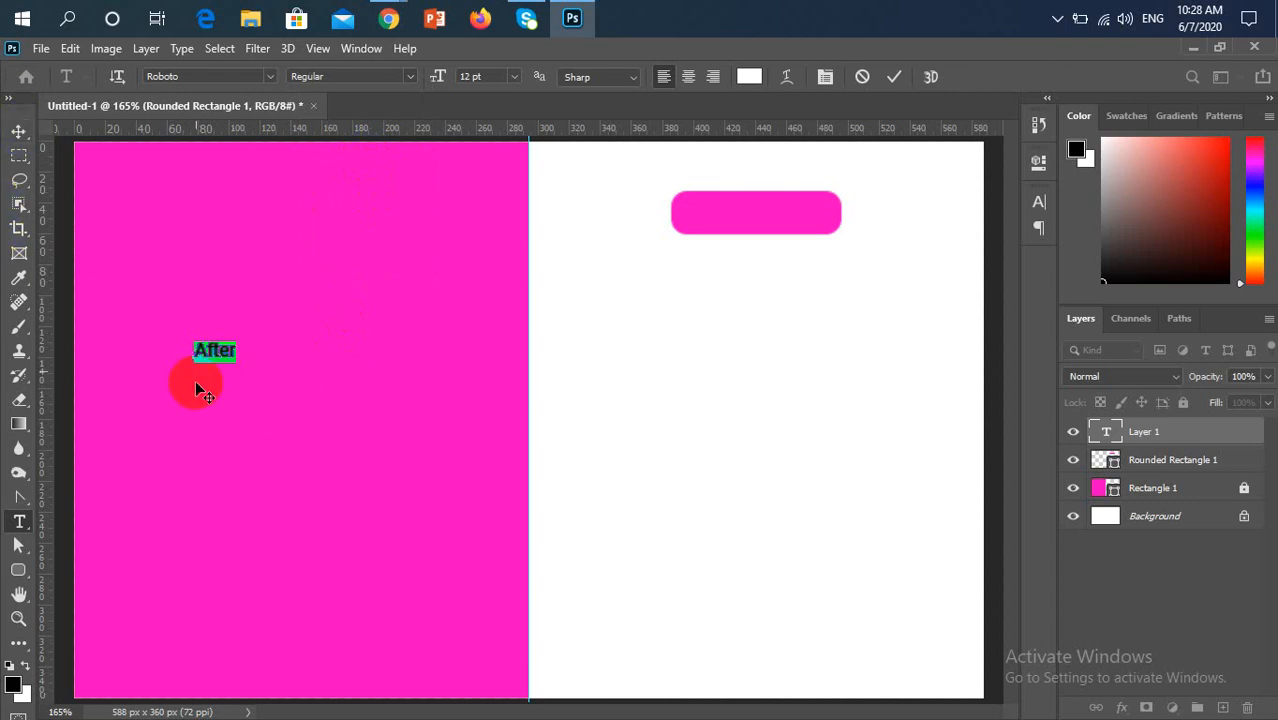
{"action": "left_click", "coordinate": [412, 79]}
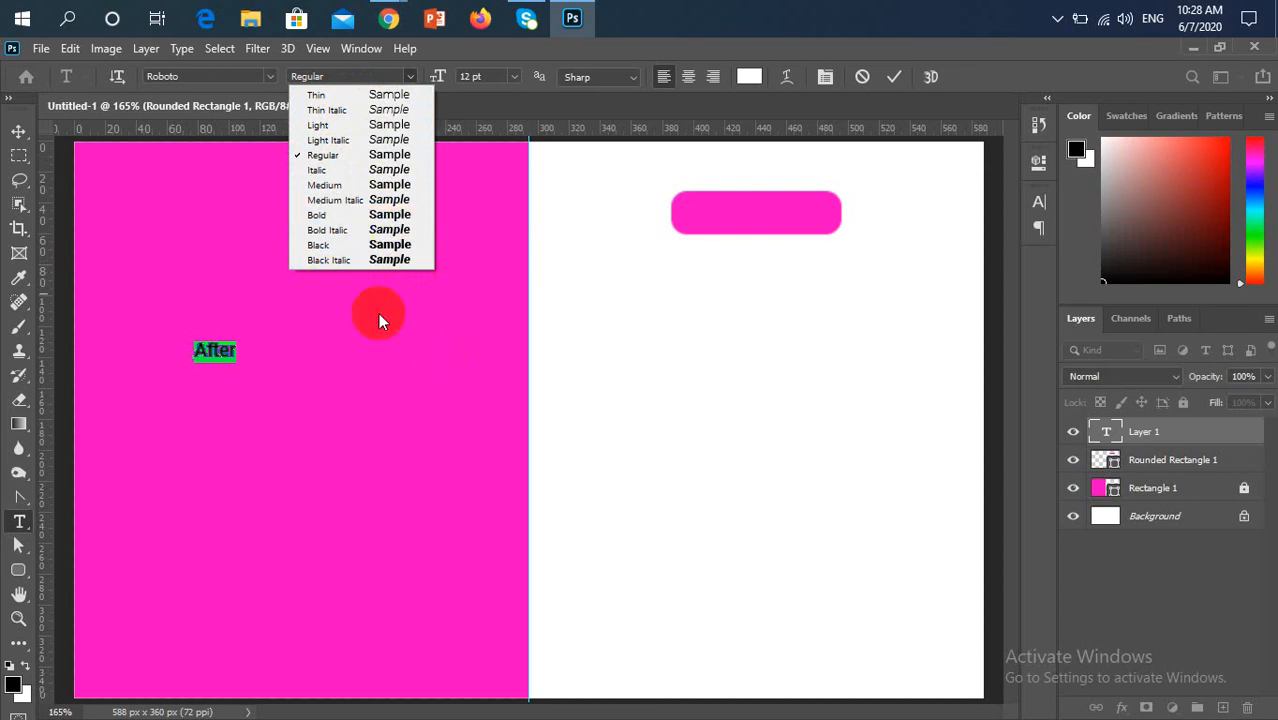
{"action": "left_click", "coordinate": [414, 335]}
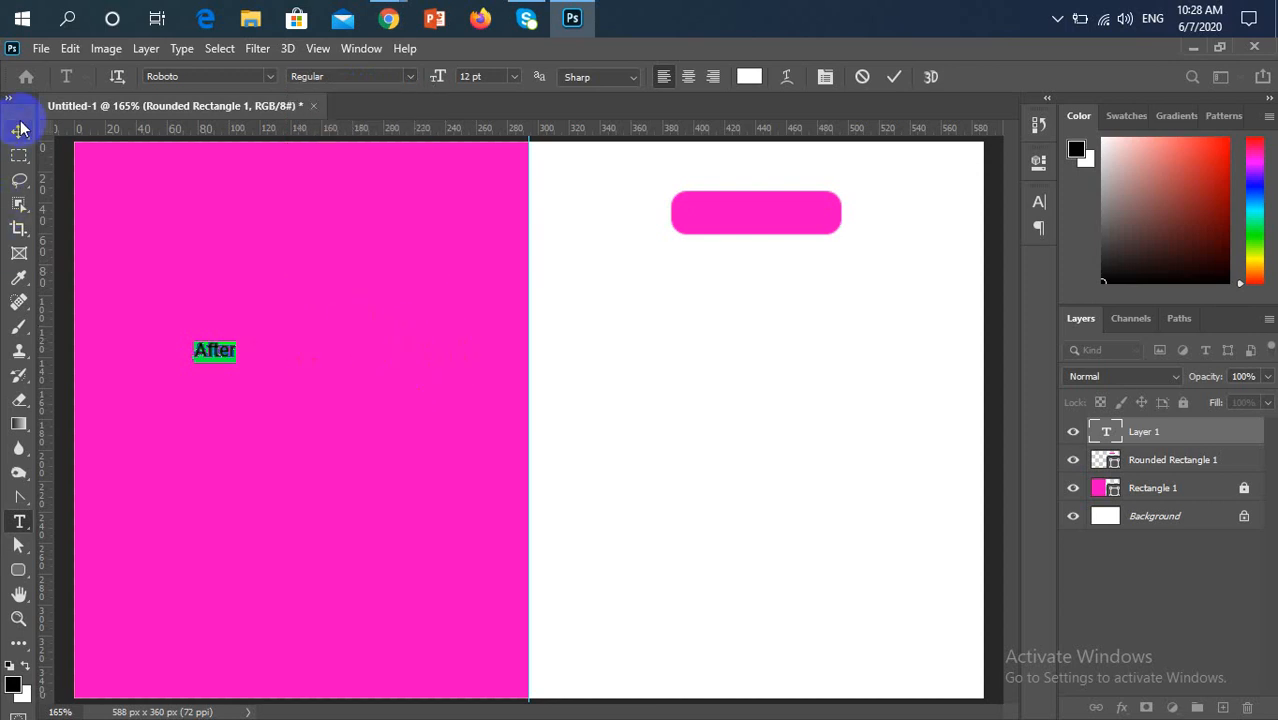
{"action": "left_click", "coordinate": [98, 185]}
{"action": "key", "text": "v"}
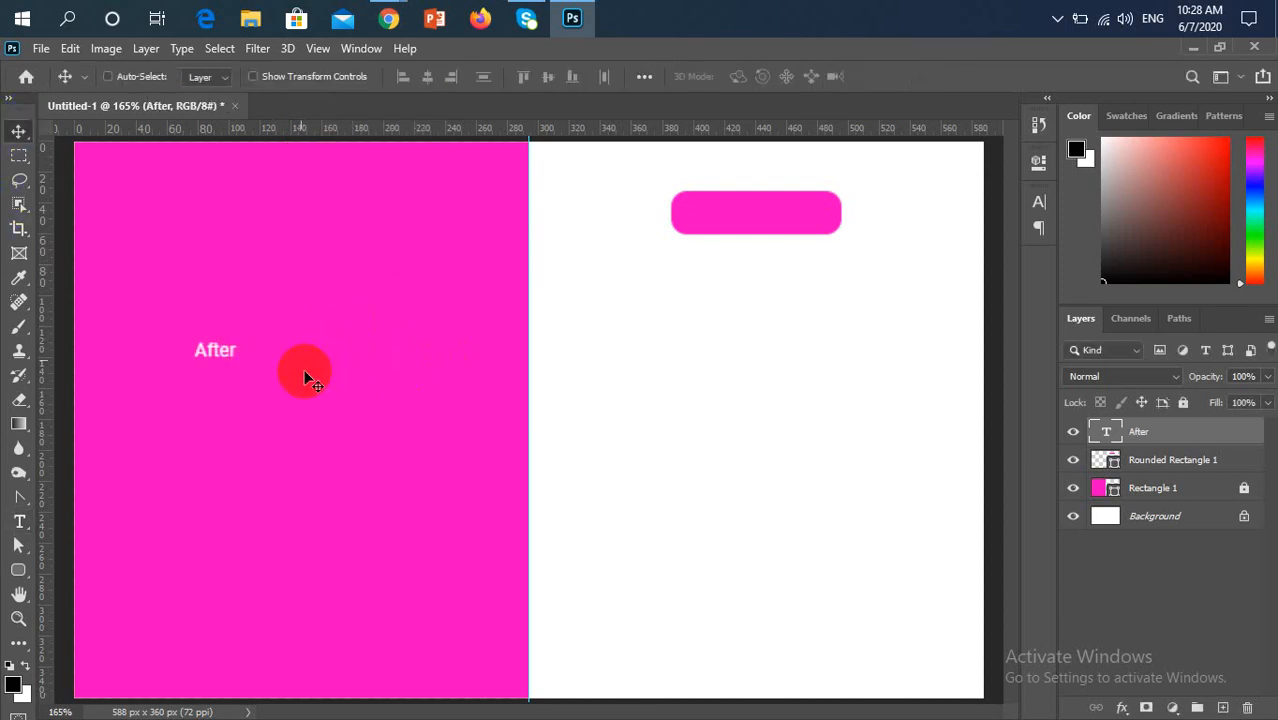
Free-transform the "After" text to about 190% of its size and move it towards the middle of the pink half
{"action": "left_click", "coordinate": [249, 368]}
{"action": "key", "text": "ctrl+t"}
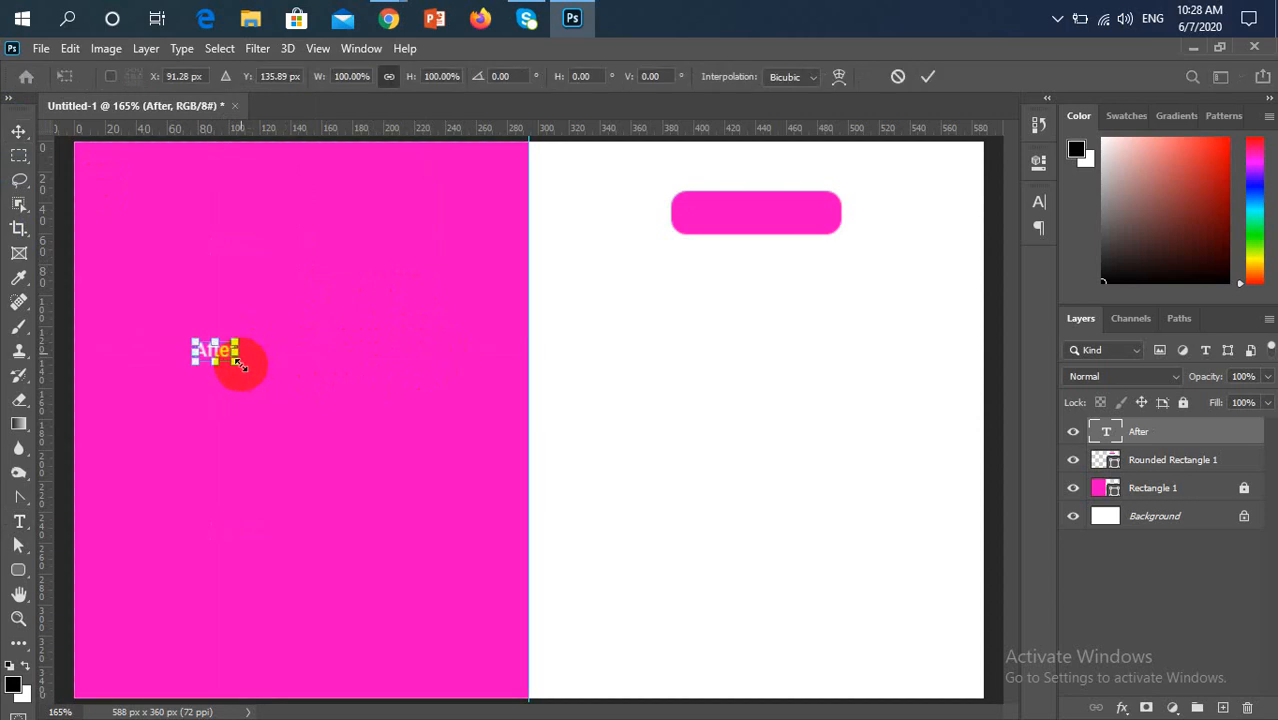
{"action": "left_click_drag", "start_coordinate": [240, 365], "coordinate": [276, 384]}
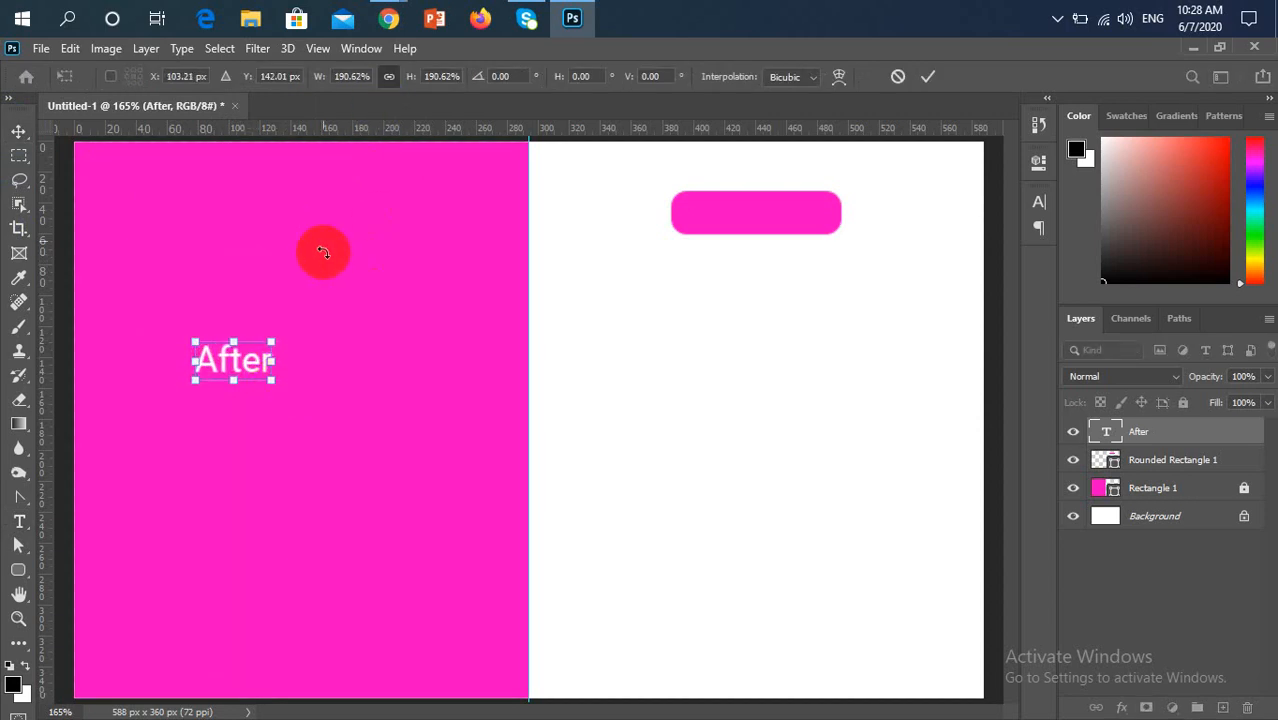
{"action": "key", "text": "Return"}
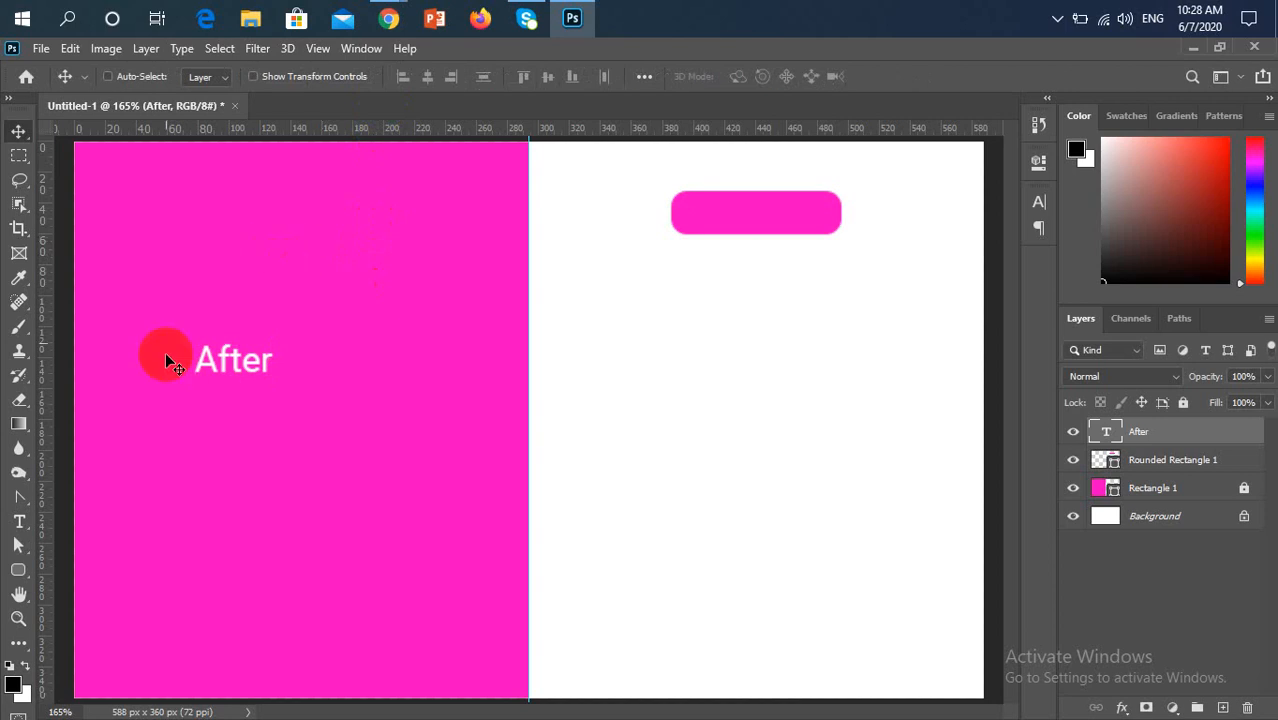
{"action": "left_click_drag", "start_coordinate": [213, 370], "coordinate": [285, 347]}
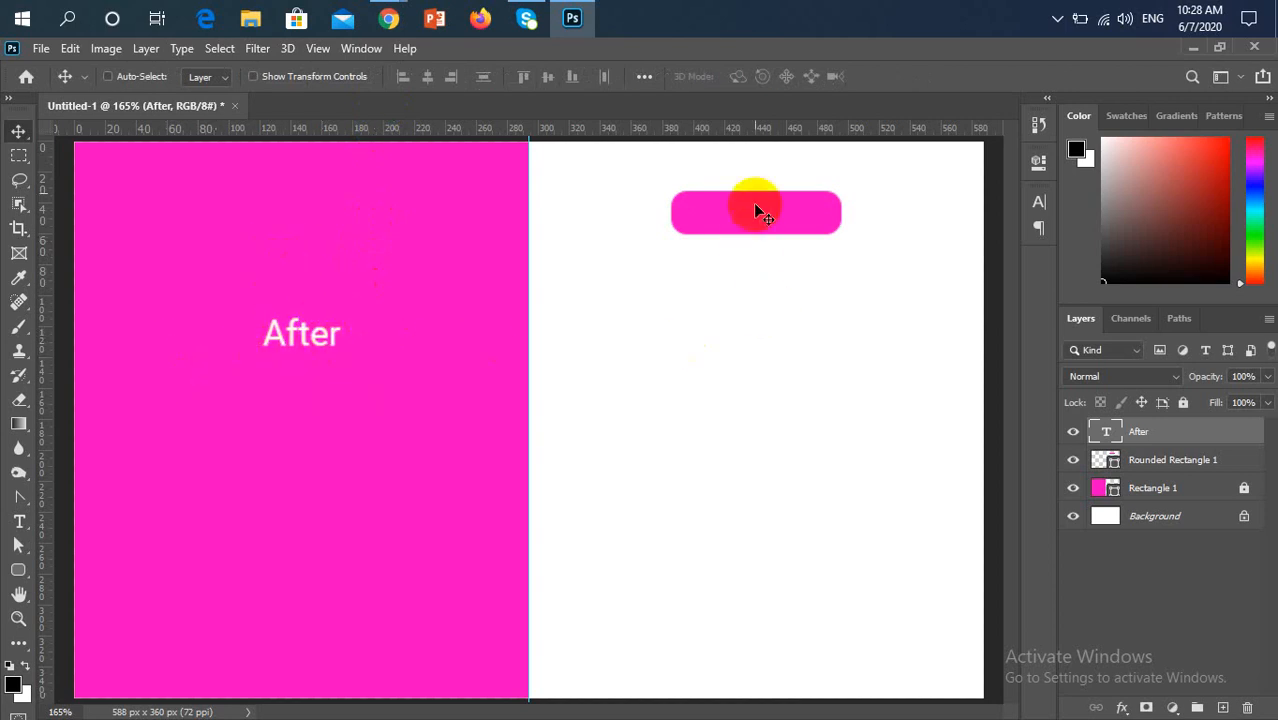
Load the rounded rectangle's outline as a selection, align the "After" text to its vertical and horizontal centres, and deselect
{"action": "key", "text": "ctrl"}
{"action": "left_click", "coordinate": [1100, 465], "text": "ctrl"}
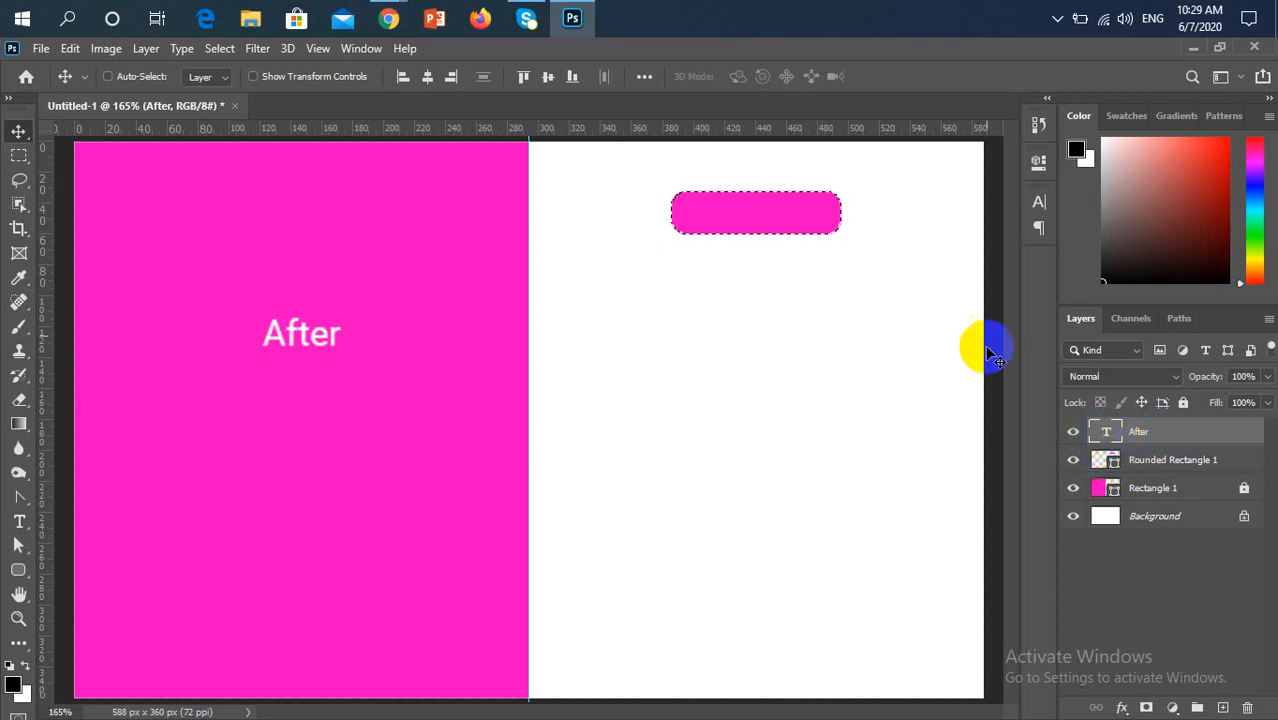
{"action": "left_click", "coordinate": [546, 78]}
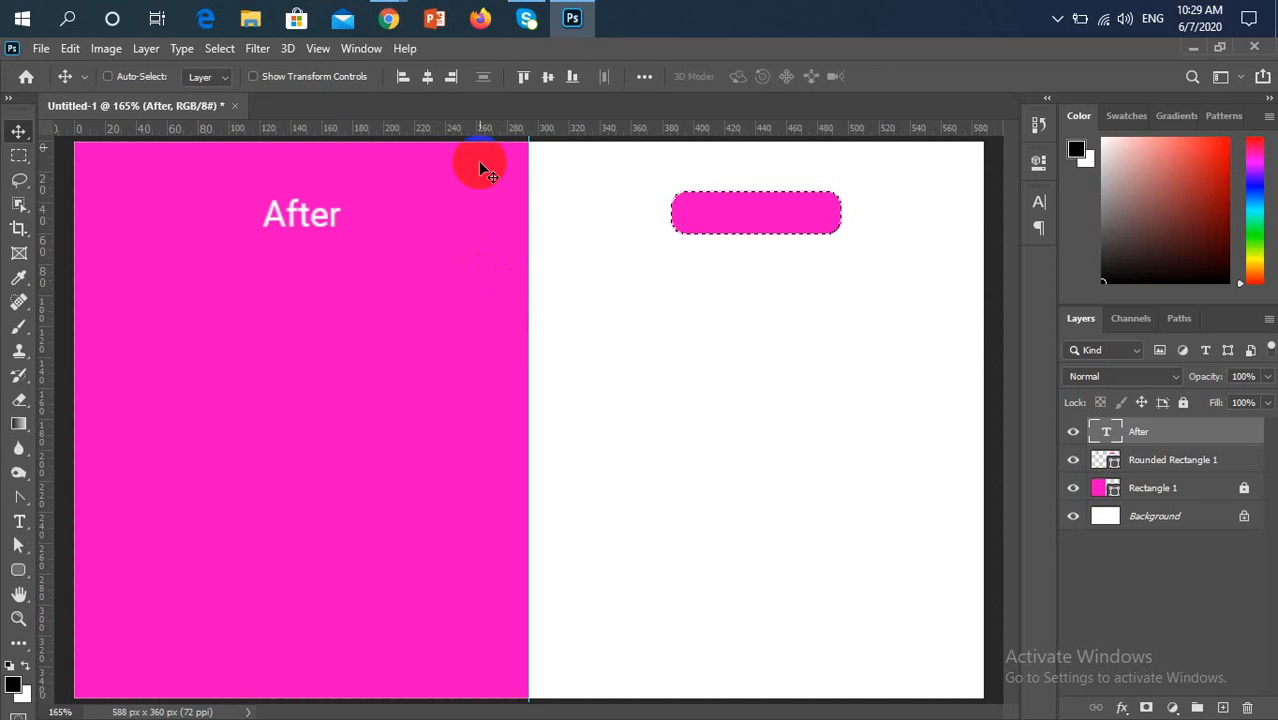
{"action": "left_click", "coordinate": [428, 77]}
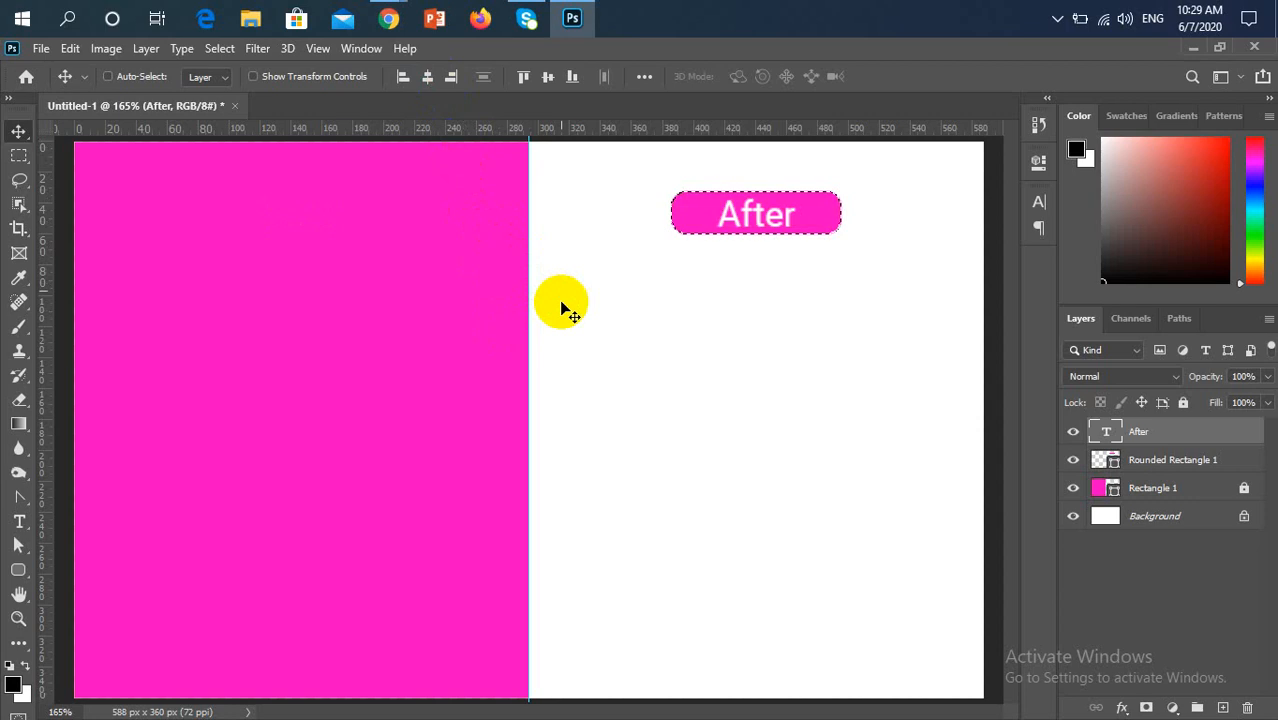
{"action": "key", "text": "ctrl"}
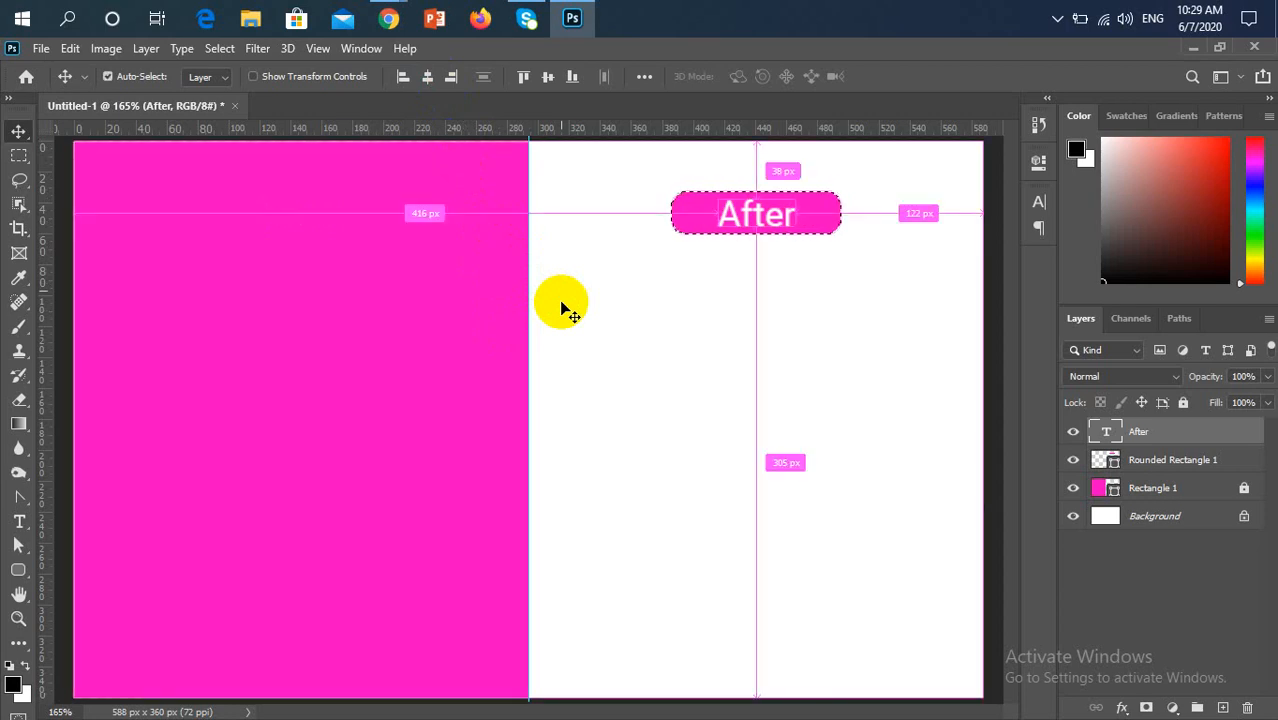
{"action": "key", "text": "ctrl+d"}
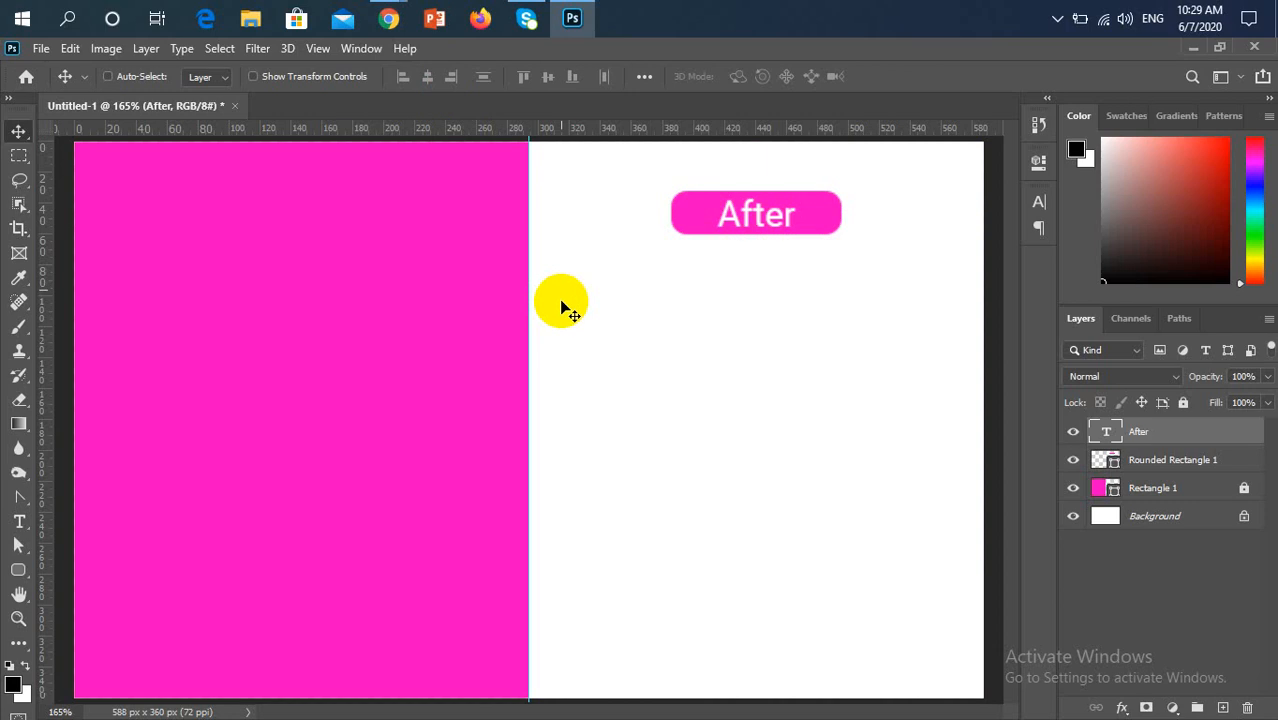
Undo the "After" text's alignment to the rounded rectangle and clear the restored selection
{"action": "key", "text": "ctrl"}
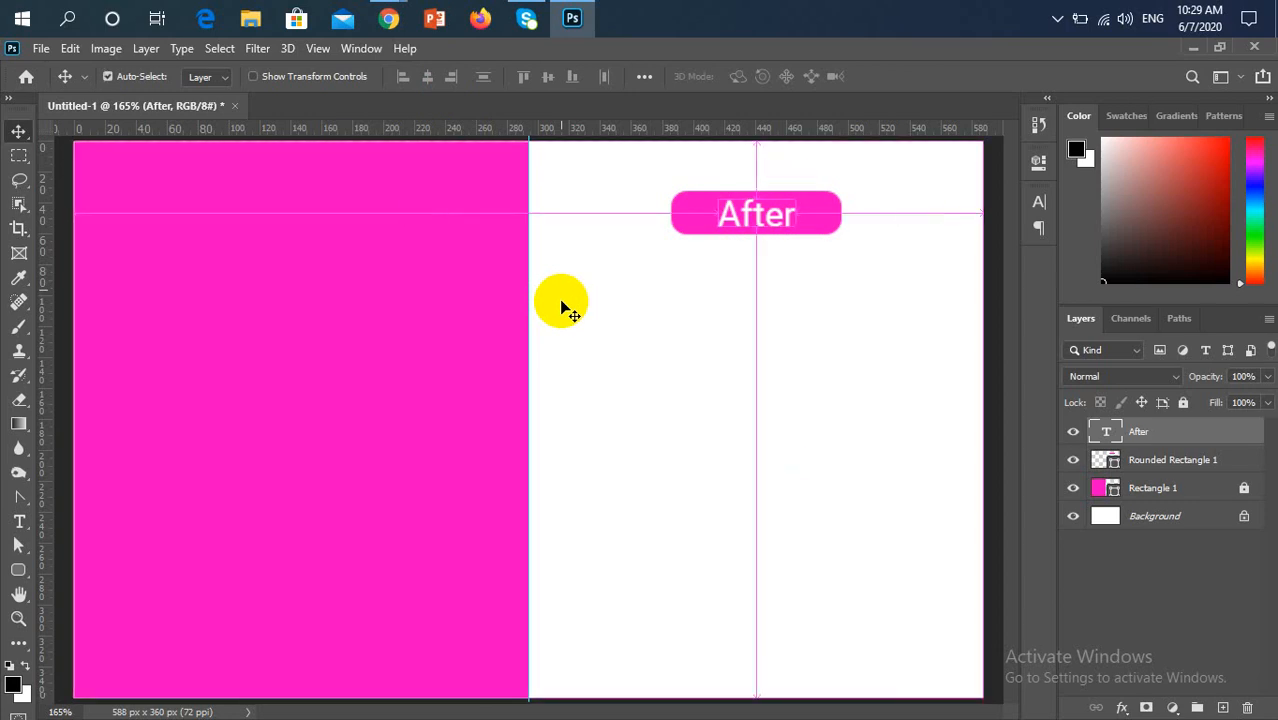
{"action": "key", "text": "ctrl+z"}
{"action": "key", "text": "ctrl+z"}
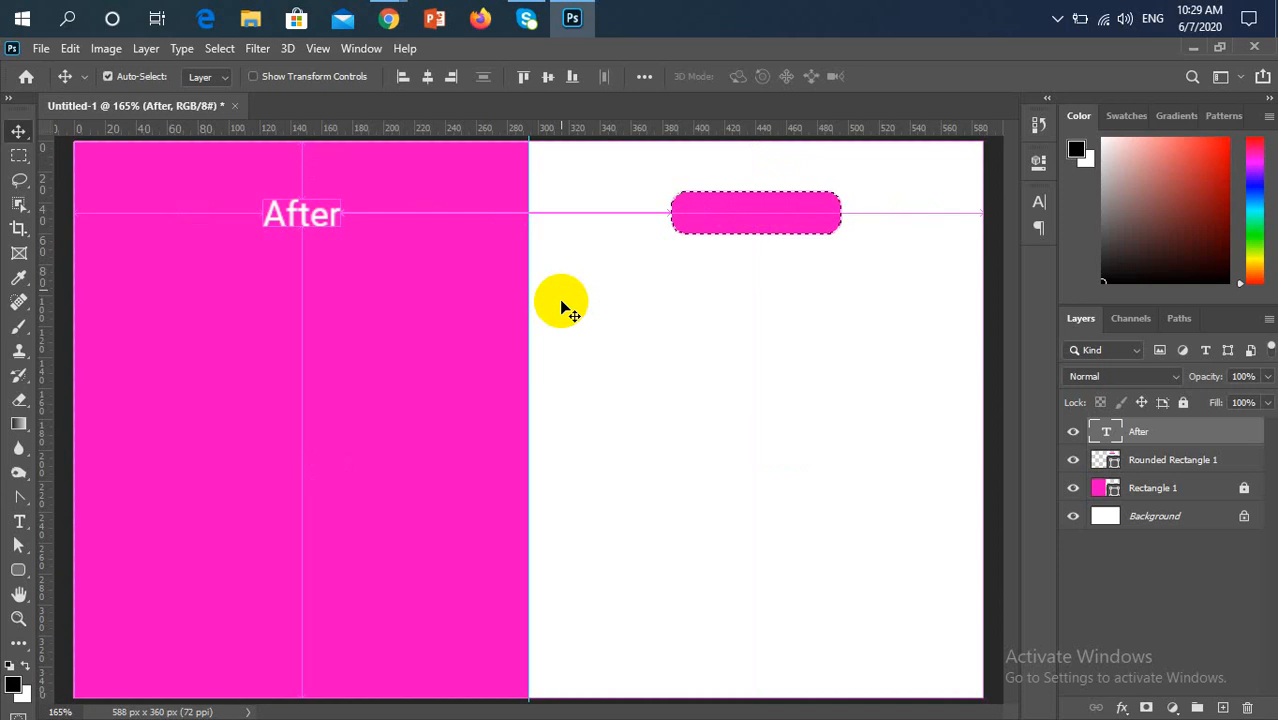
{"action": "key", "text": "ctrl+z"}
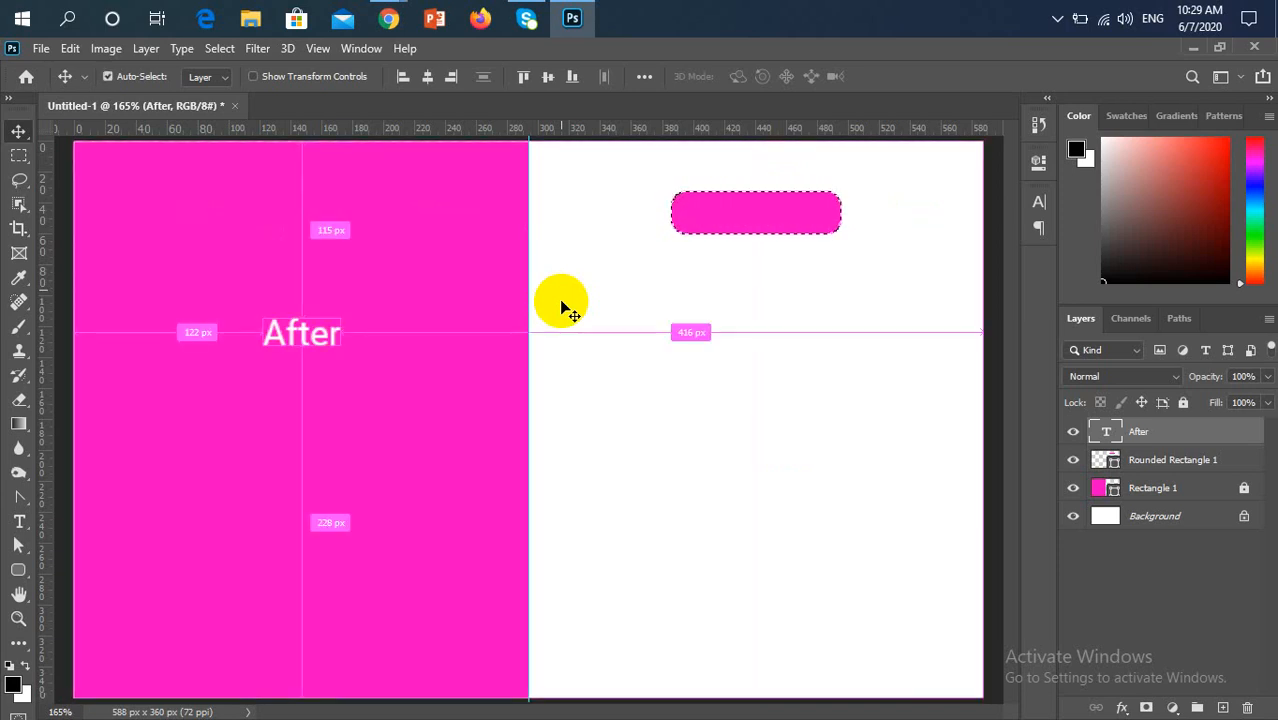
{"action": "key", "text": "ctrl+d"}
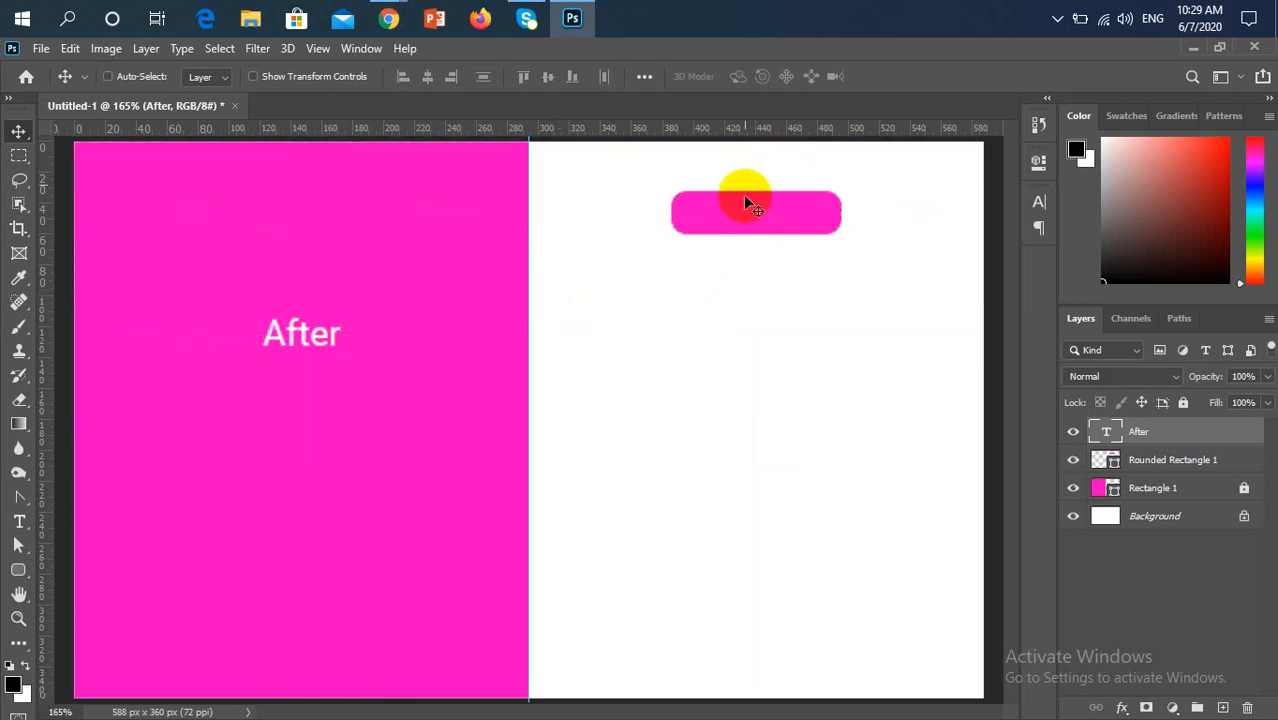
Load the outline of the Rounded Rectangle 1 shape on the white half as a selection
{"action": "key", "text": "ctrl"}
{"action": "left_click", "coordinate": [771, 219], "text": "ctrl"}
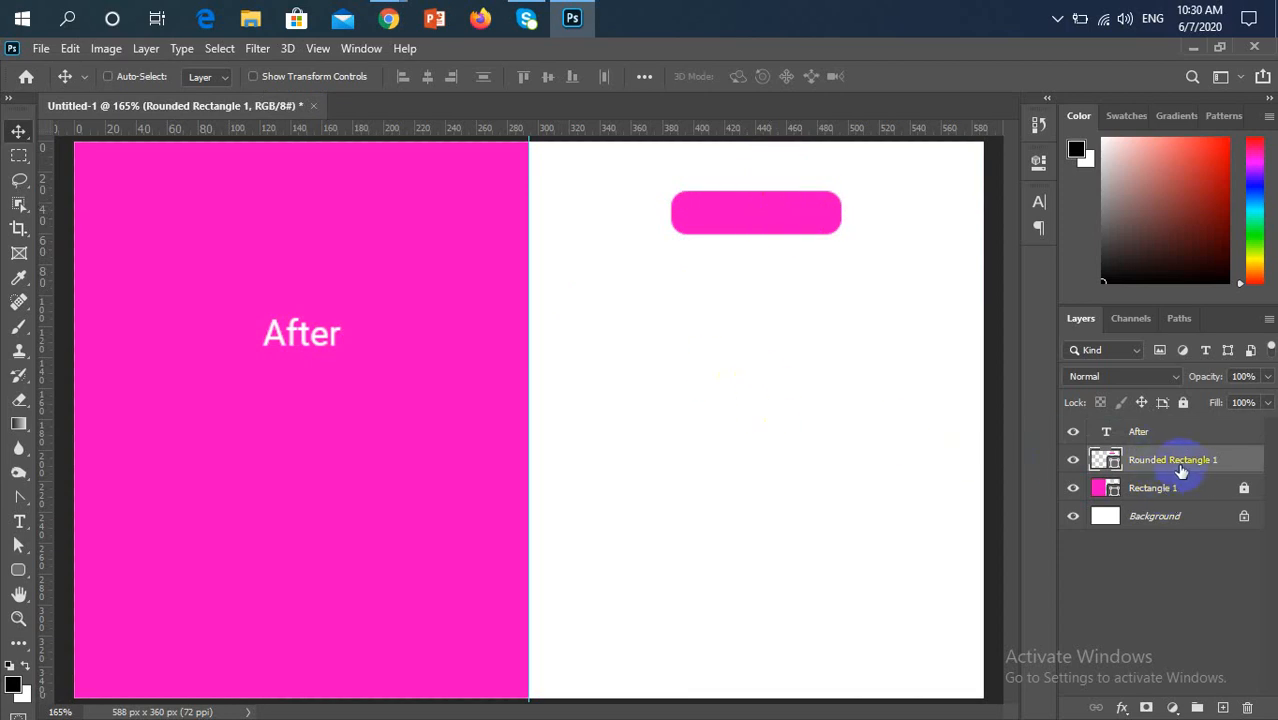
{"action": "left_click", "coordinate": [1104, 459], "text": "ctrl"}
{"action": "double_click", "coordinate": [1099, 462]}
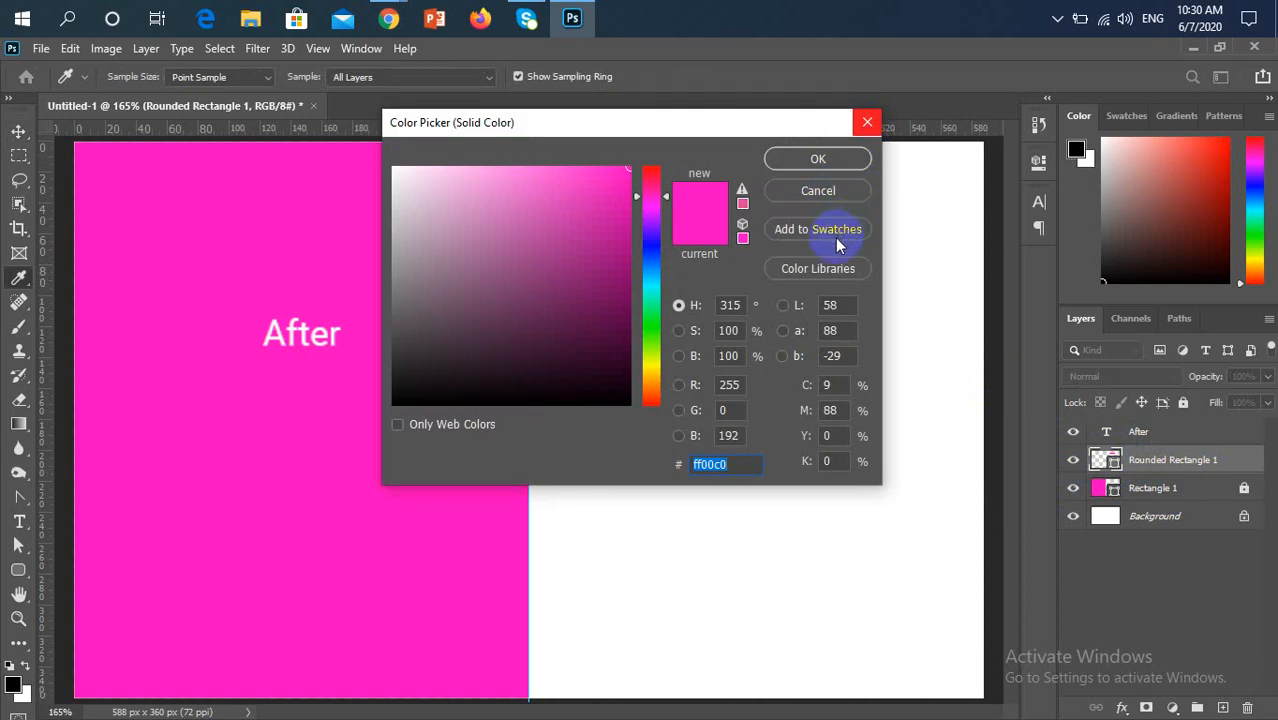
{"action": "left_click", "coordinate": [866, 122]}
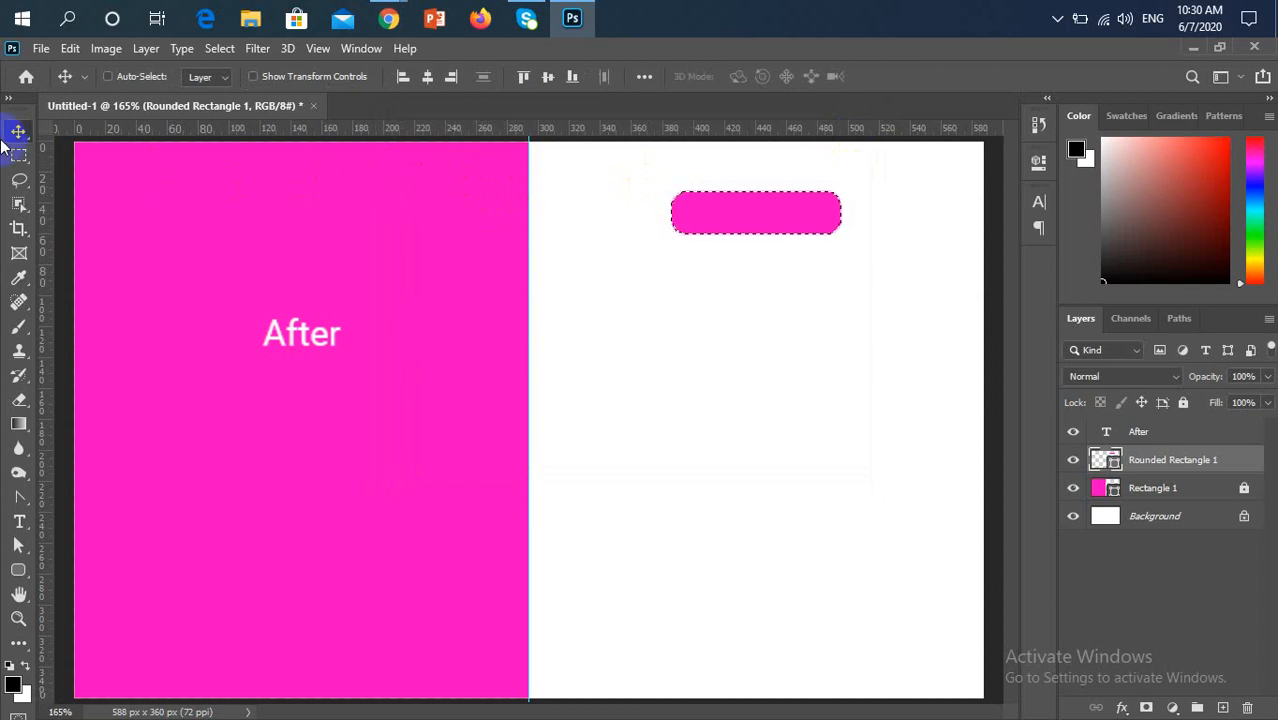
{"action": "left_click", "coordinate": [239, 152]}
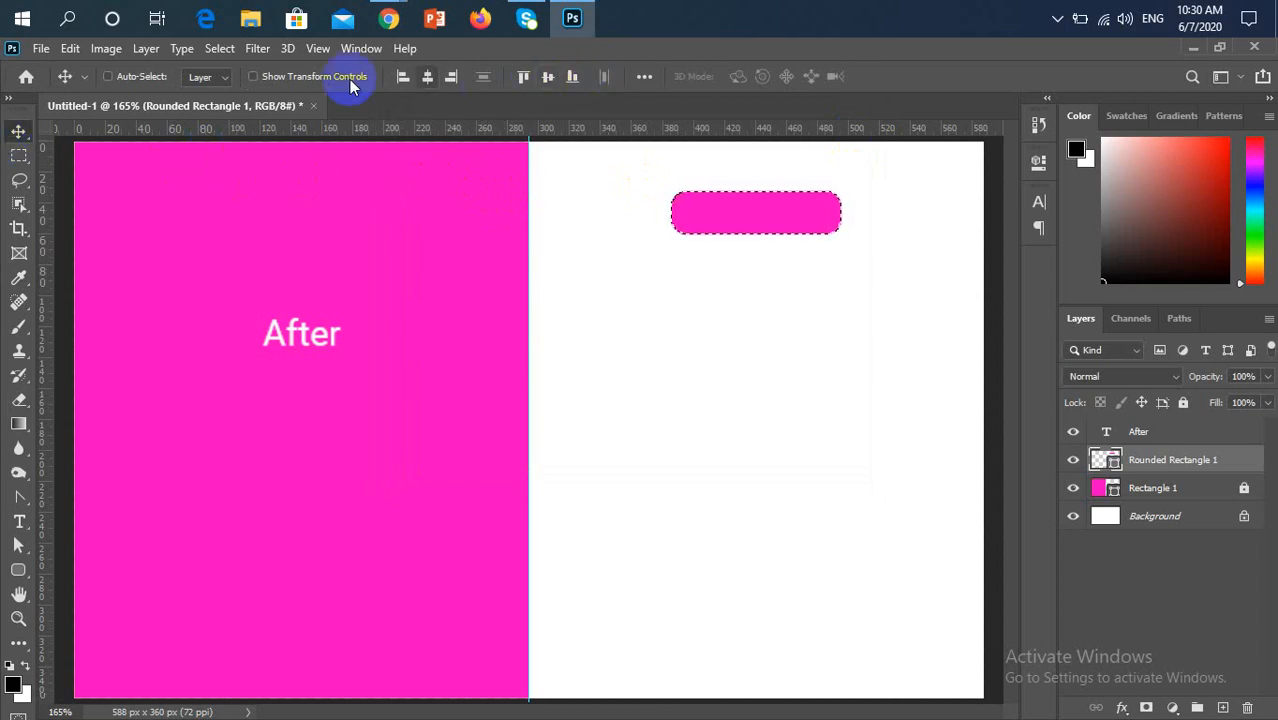
{"action": "left_click", "coordinate": [393, 130]}
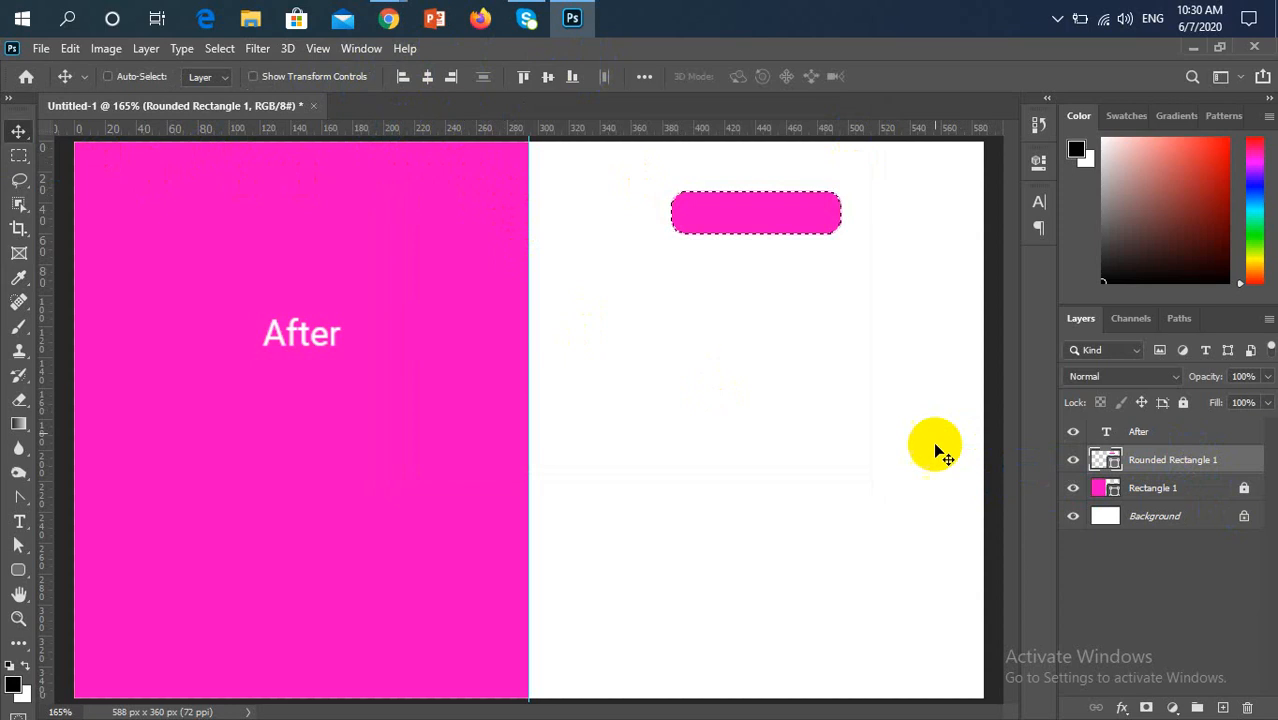
Align the "After" text to the selection's horizontal and vertical centres and deselect
{"action": "left_click", "coordinate": [1156, 436]}
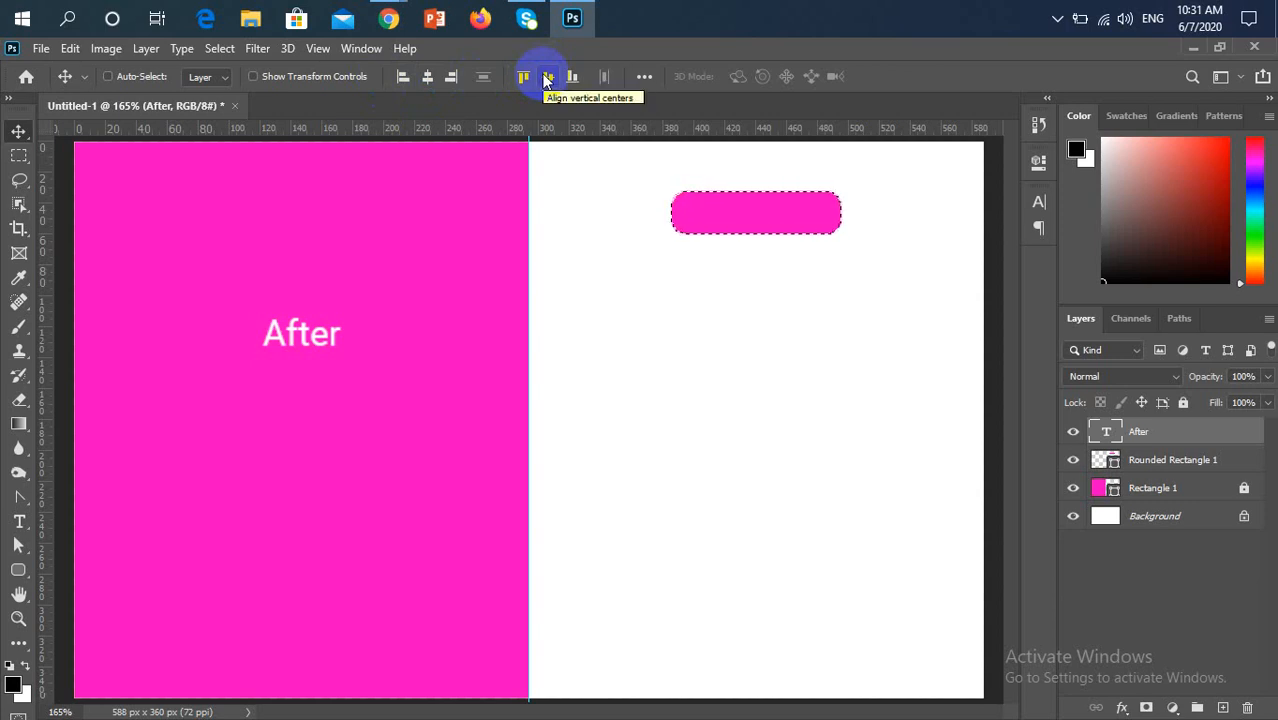
{"action": "left_click", "coordinate": [437, 80]}
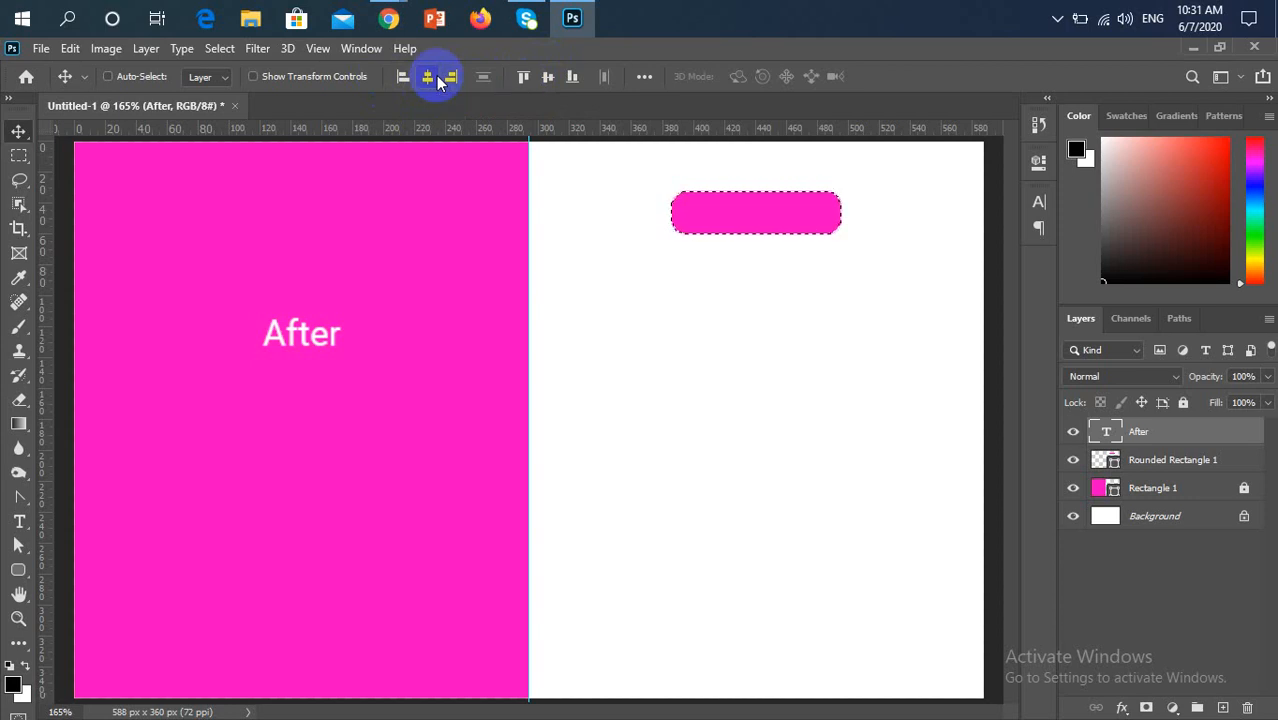
{"action": "left_click", "coordinate": [549, 76]}
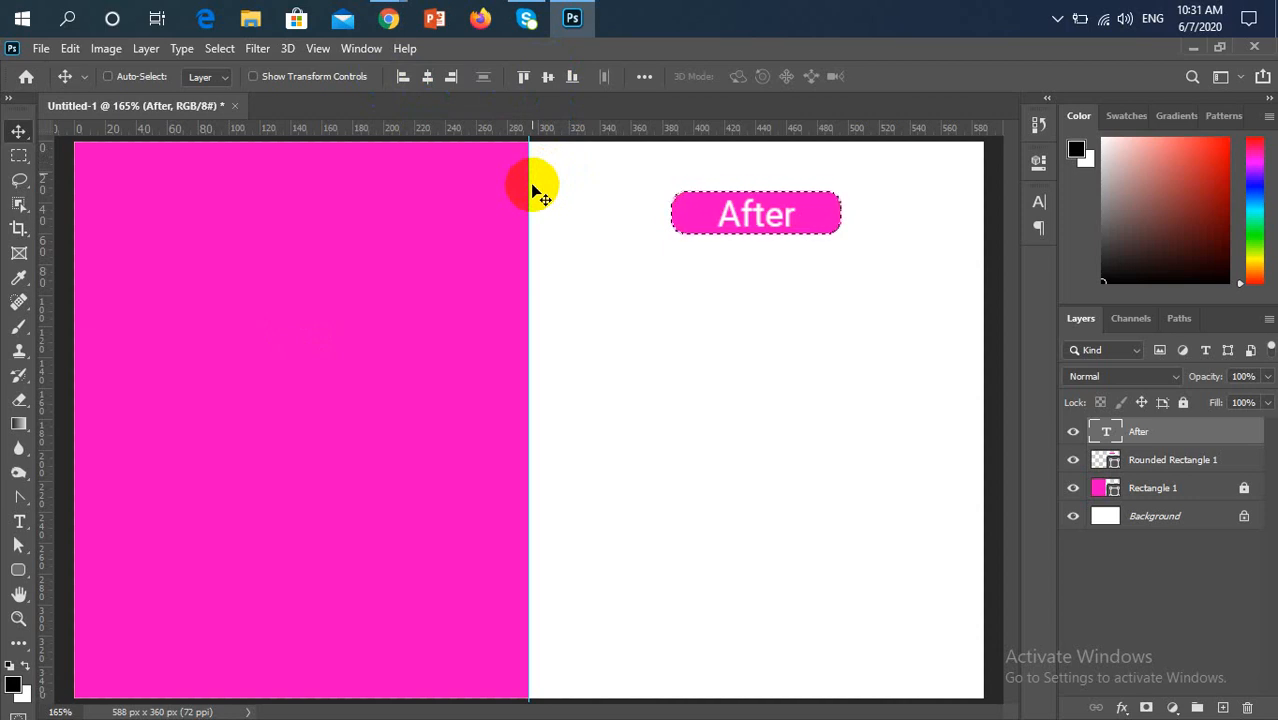
{"action": "key", "text": "ctrl"}
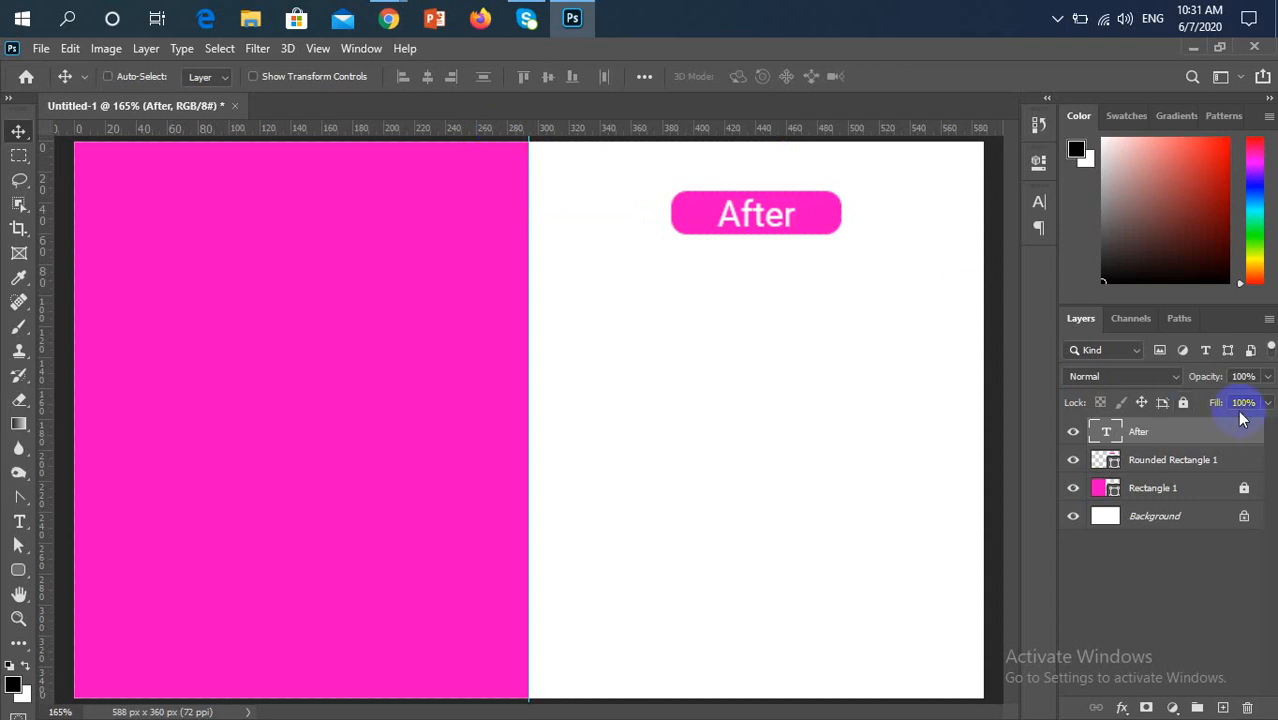
{"action": "key", "text": "ctrl"}
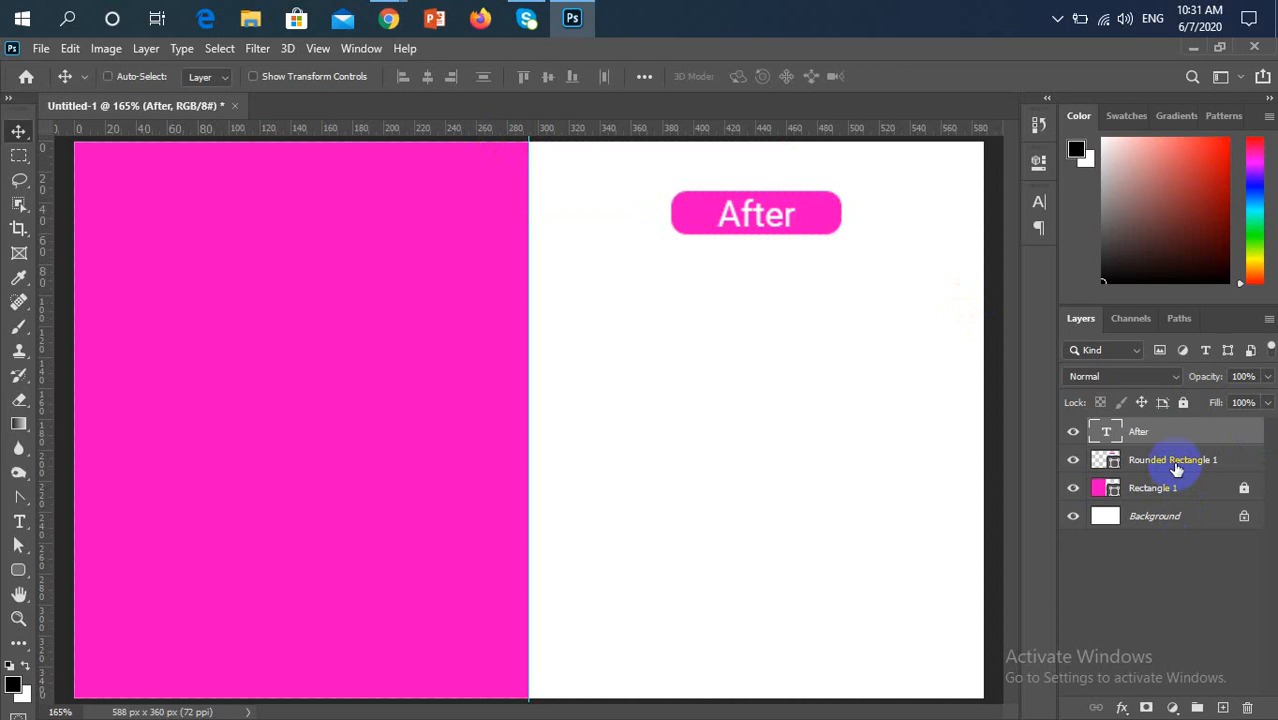
{"action": "key", "text": "ctrl"}
{"action": "key", "text": "ctrl"}
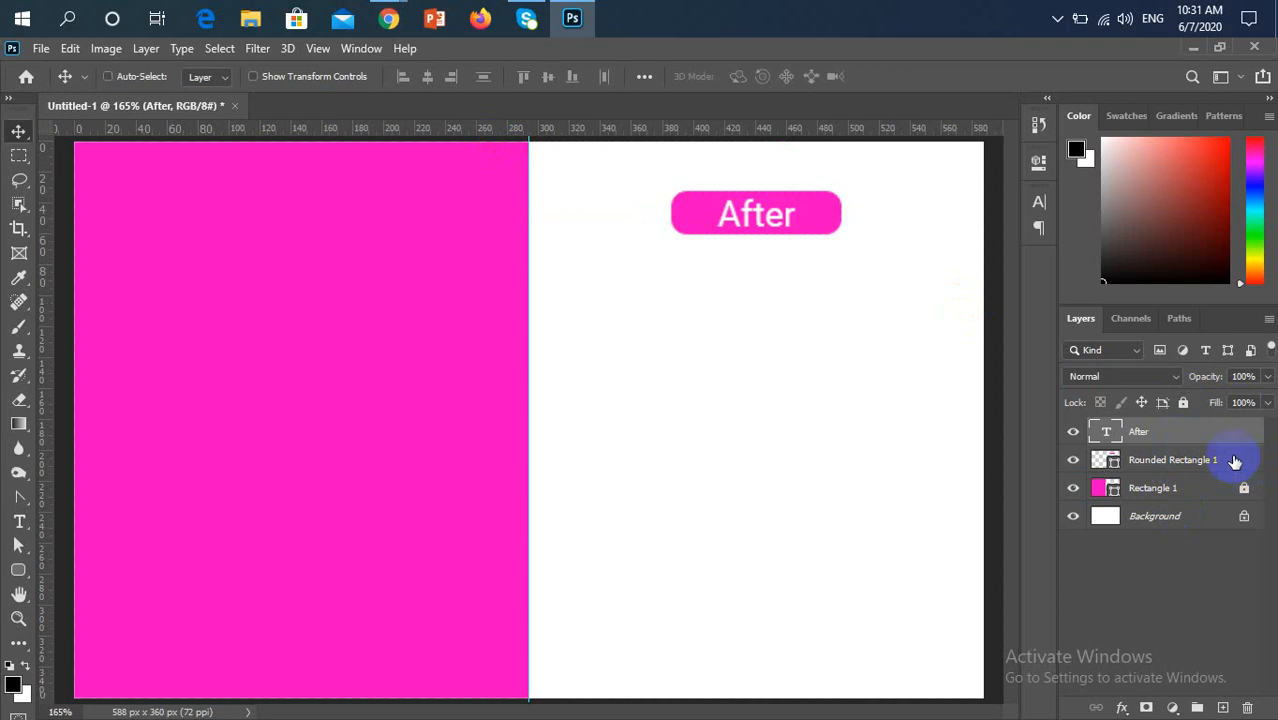
Draw a second rounded rectangle of about 119 × 36 px below the "After" label and delete it
{"action": "left_click", "coordinate": [1235, 462]}
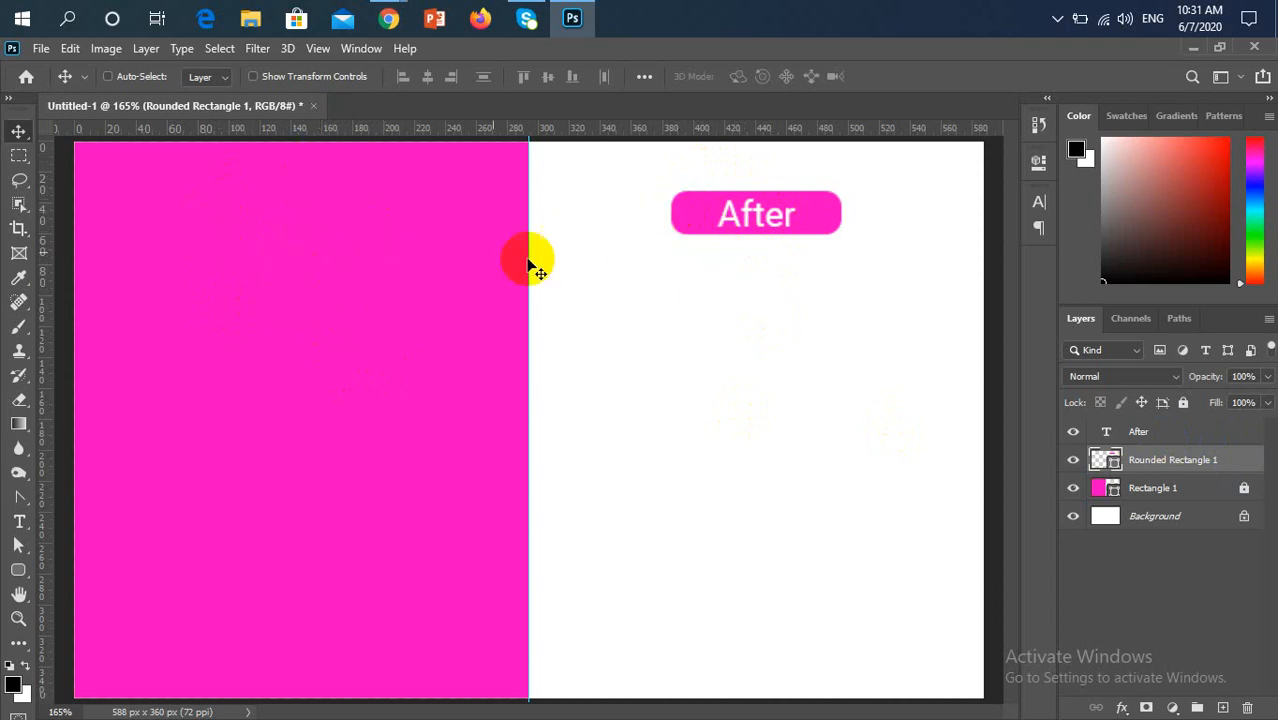
{"action": "left_click", "coordinate": [18, 569]}
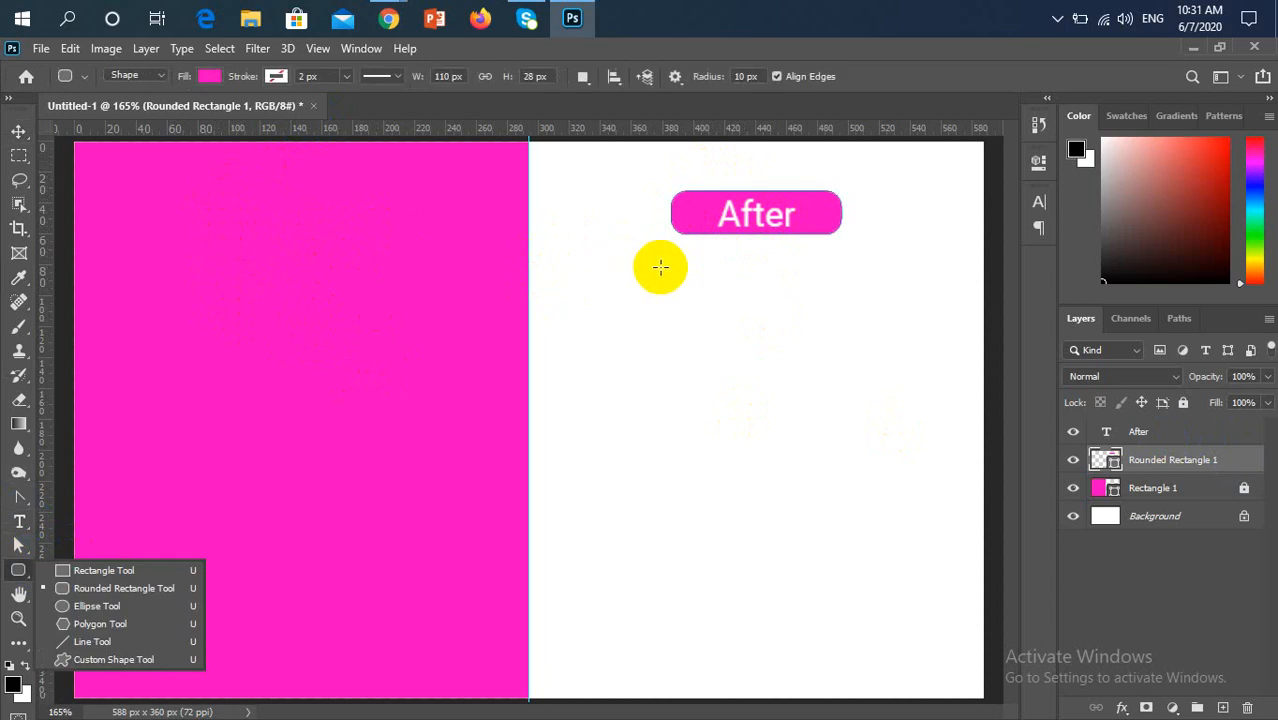
{"action": "left_click_drag", "start_coordinate": [668, 262], "coordinate": [850, 315]}
{"action": "left_click", "coordinate": [984, 157]}
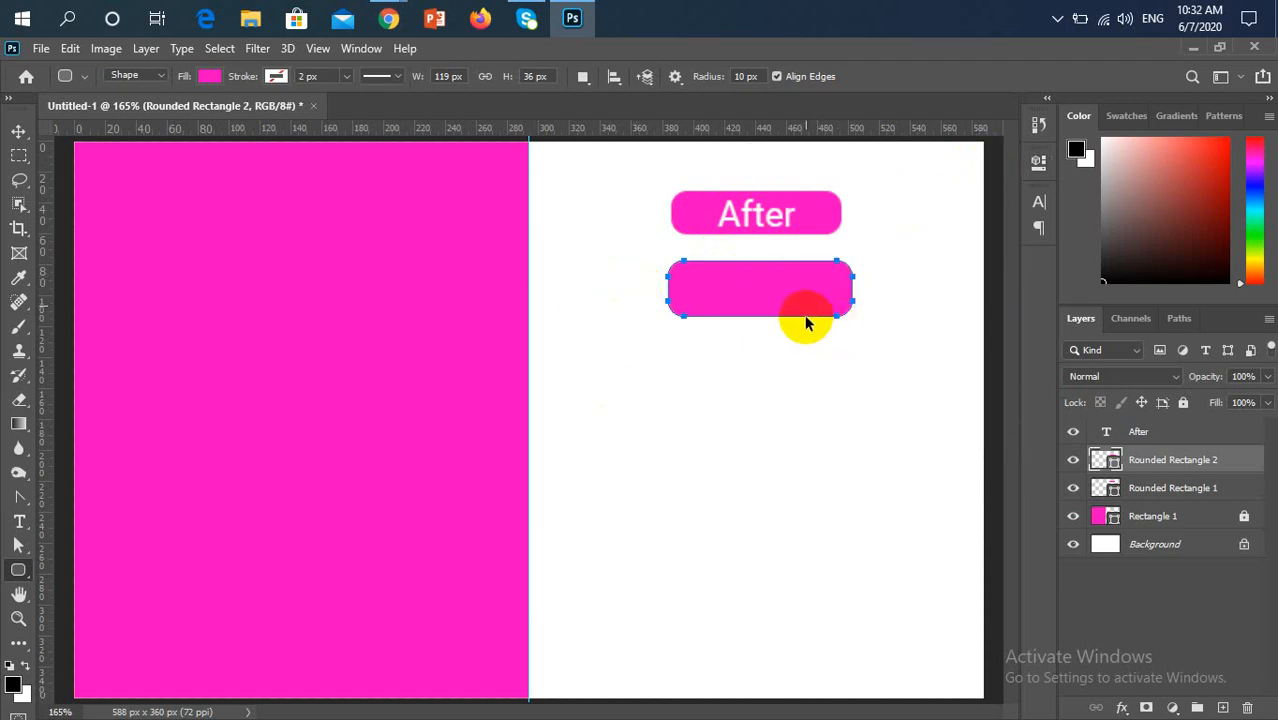
{"action": "key", "text": "Delete"}
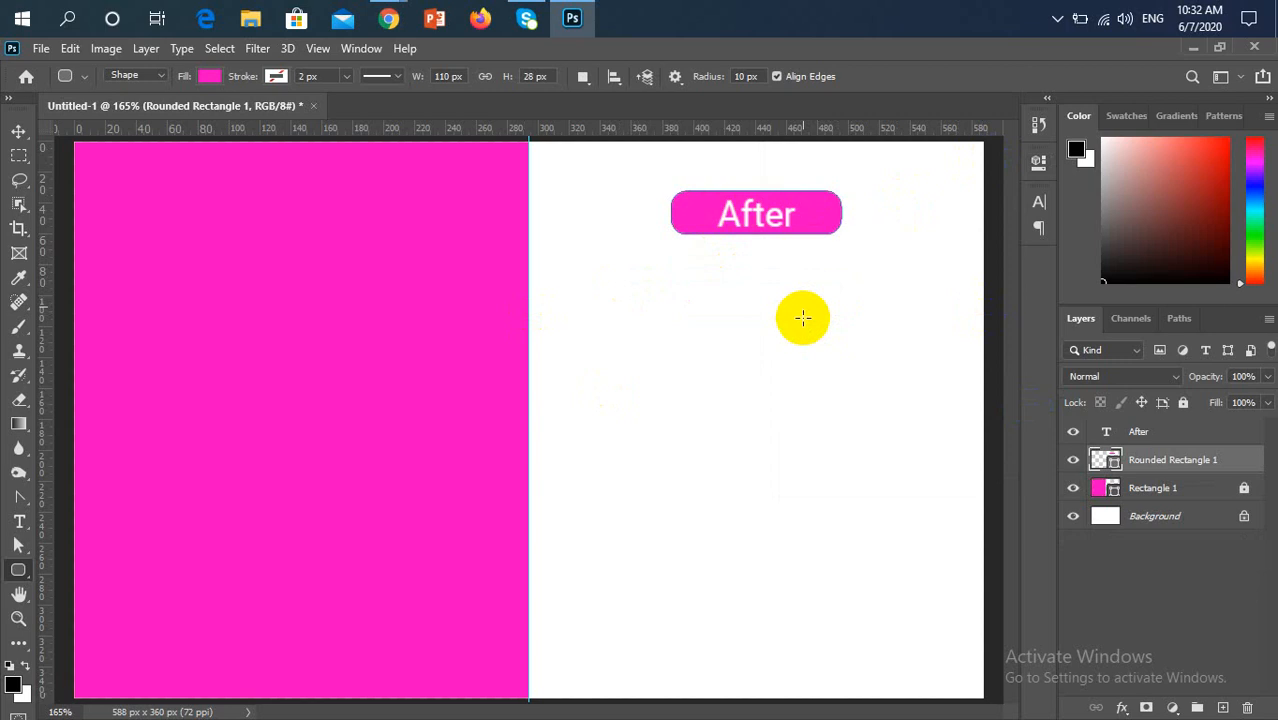
Group the "After" text with Rounded Rectangle 1 and place a duplicate of the group at the same height on the pink half
{"action": "left_click", "coordinate": [1165, 442]}
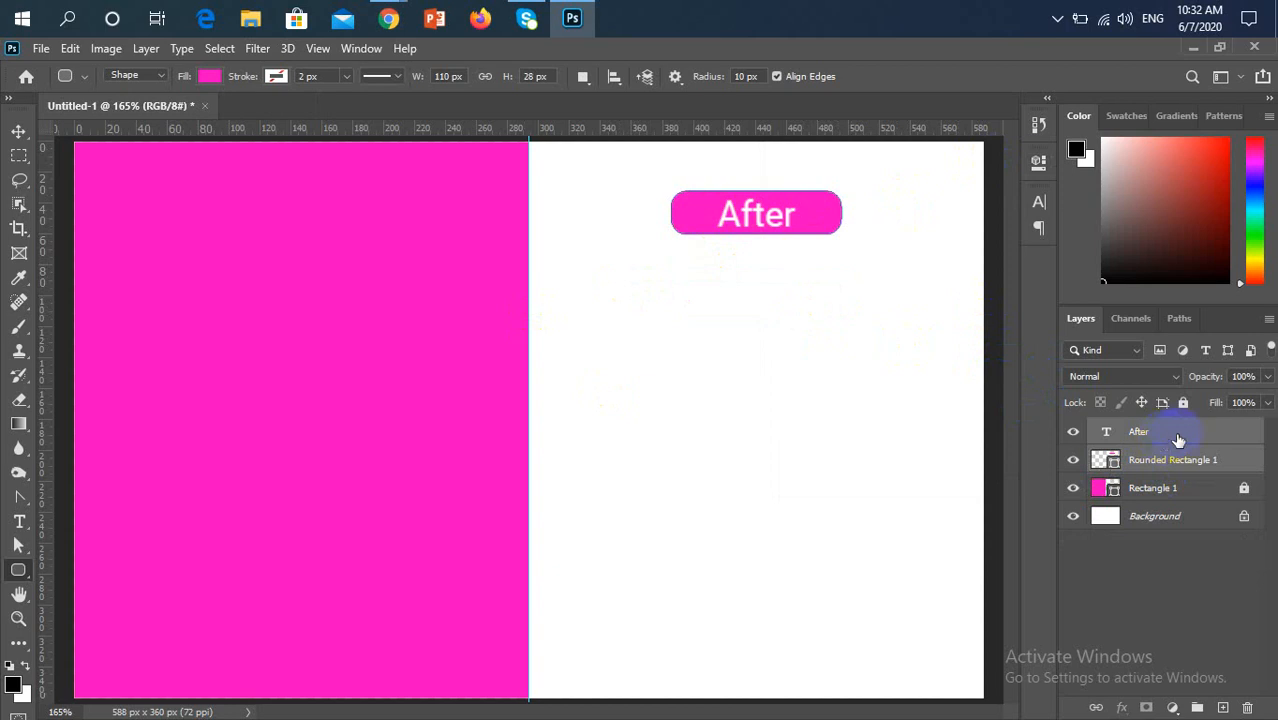
{"action": "key", "text": "ctrl+g"}
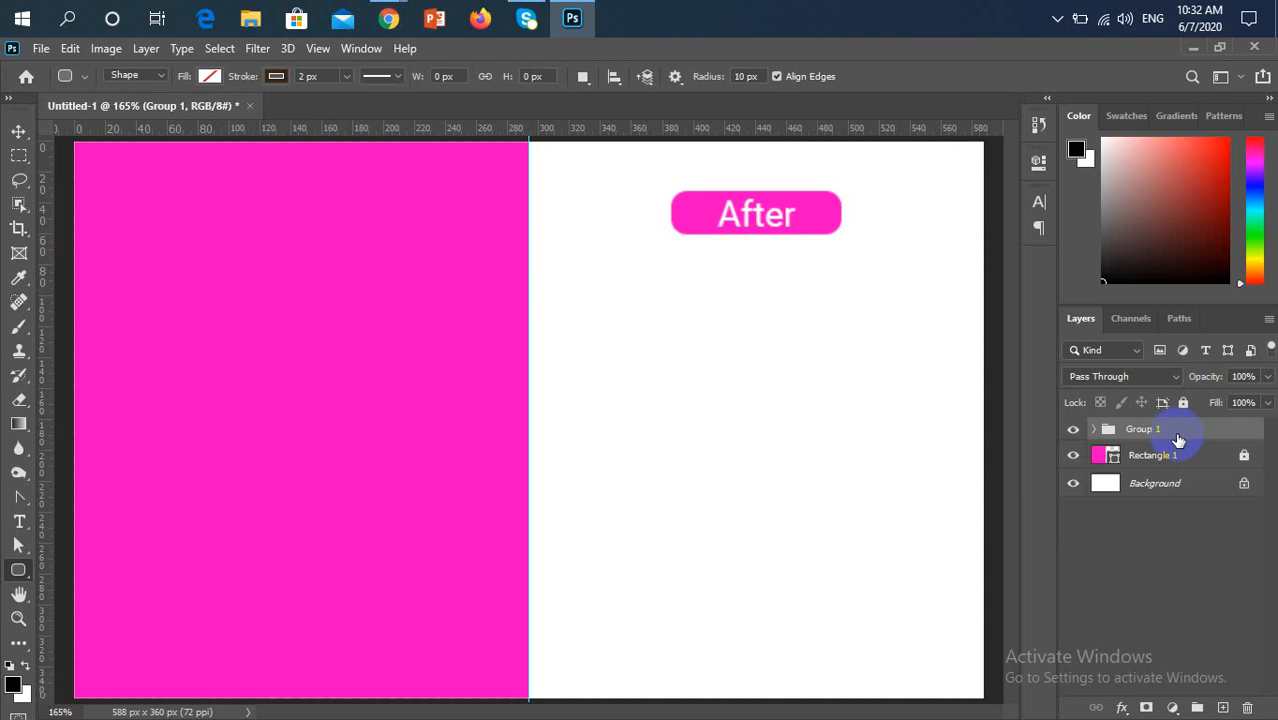
{"action": "key", "text": "ctrl+j"}
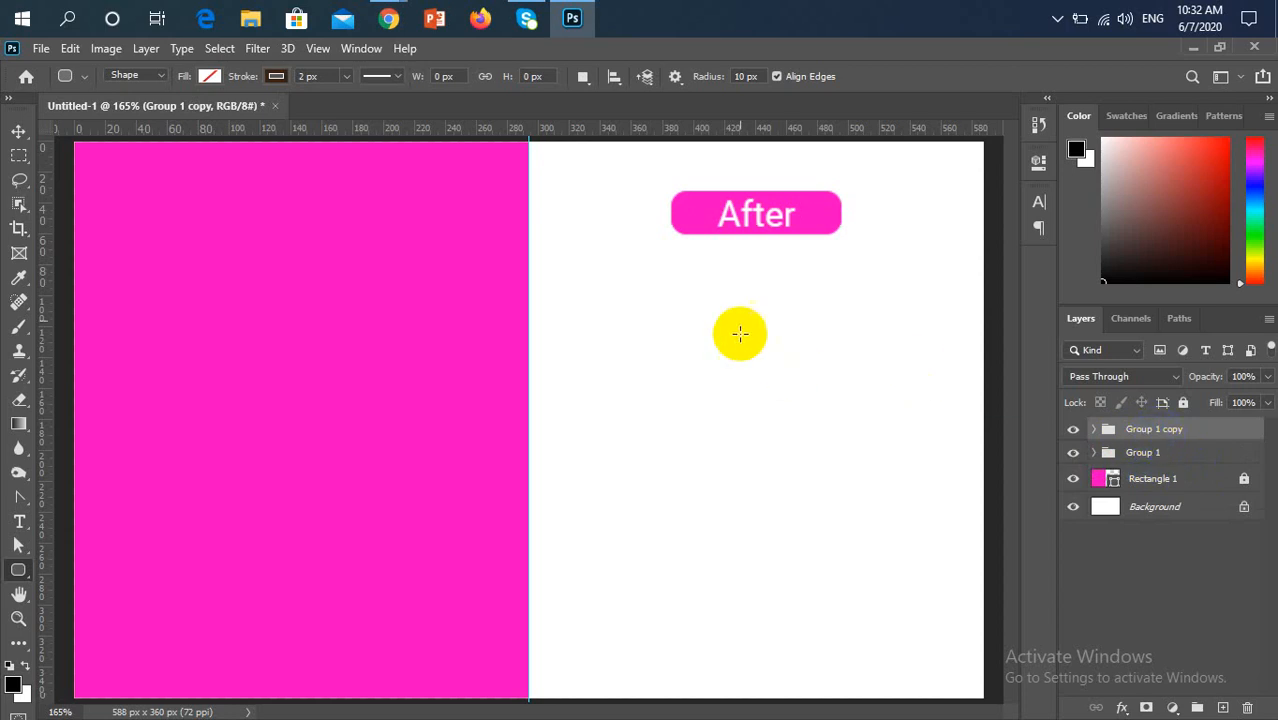
{"action": "key", "text": "v"}
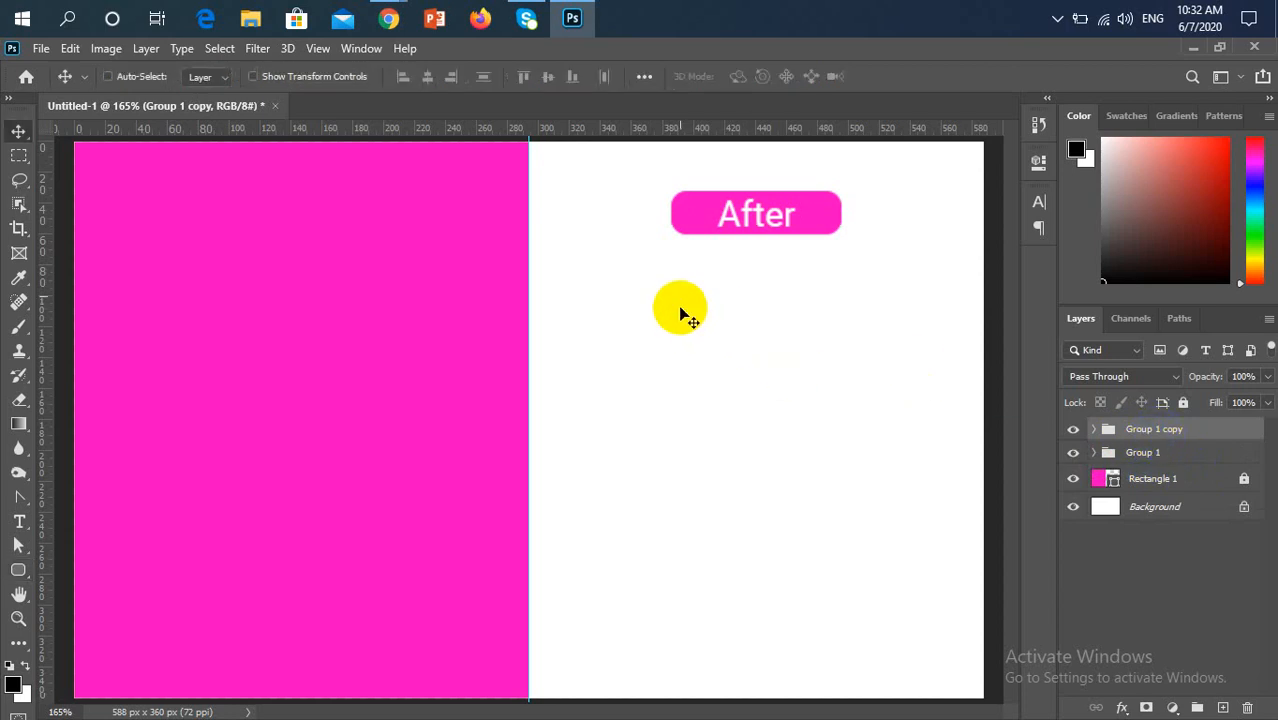
{"action": "left_click_drag", "start_coordinate": [816, 220], "coordinate": [370, 218]}
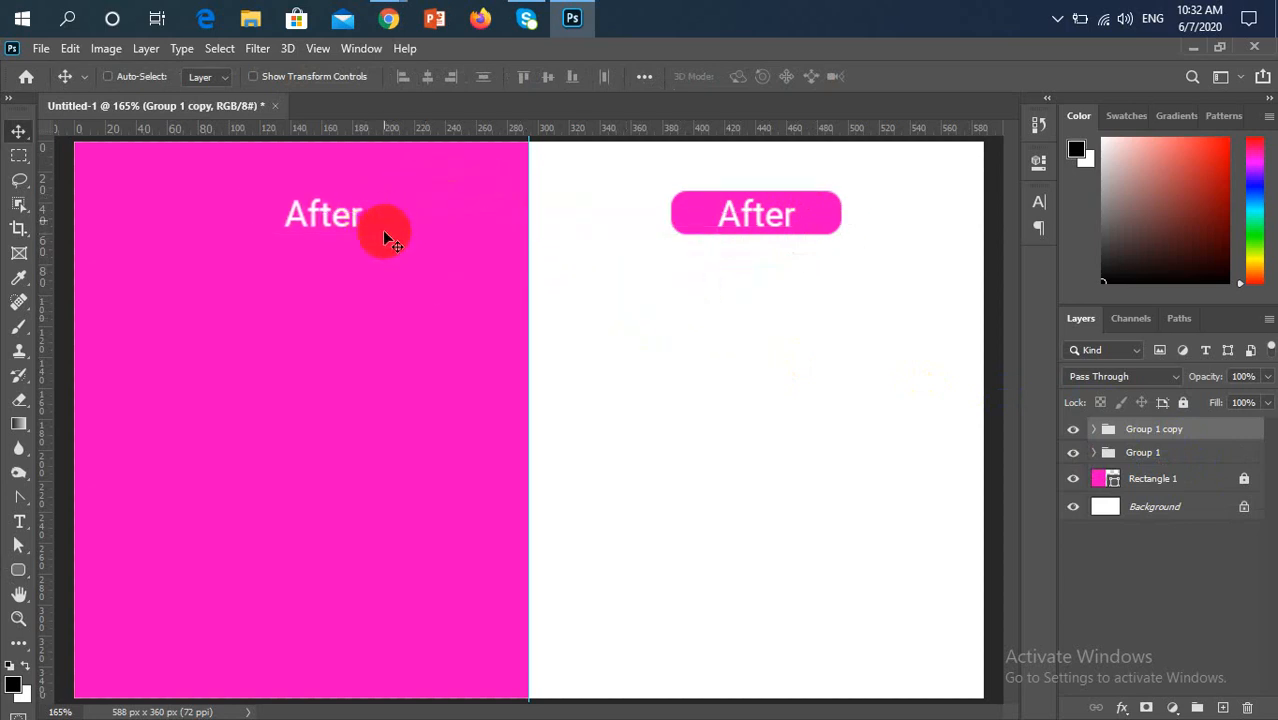
Change the fill colour of the rounded rectangle in the copied group to white
{"action": "left_click", "coordinate": [1093, 430]}
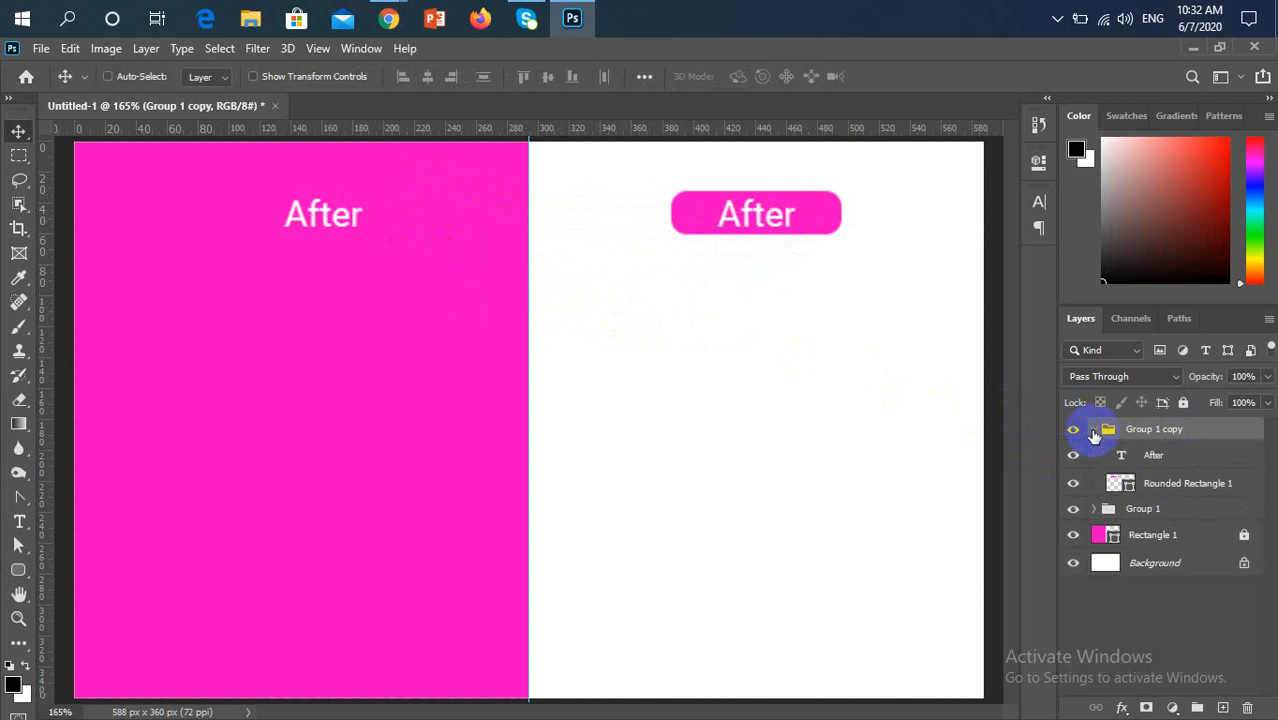
{"action": "double_click", "coordinate": [1126, 486]}
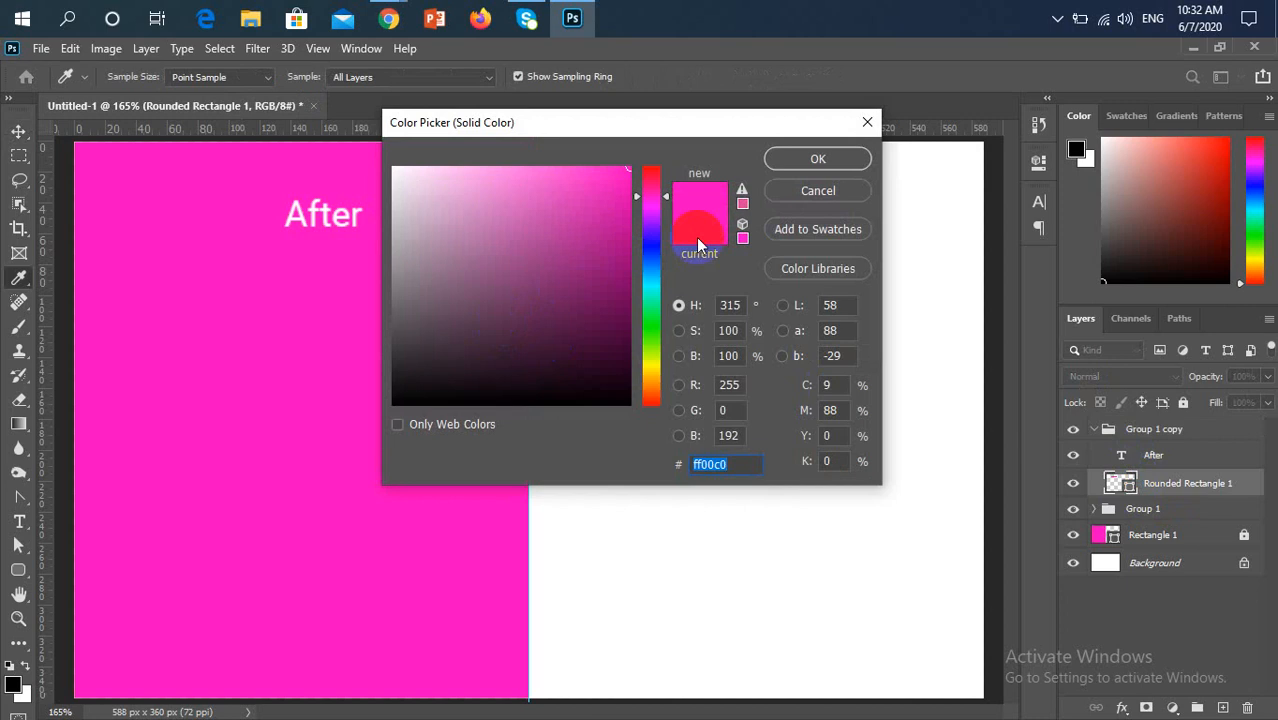
{"action": "left_click", "coordinate": [812, 192]}
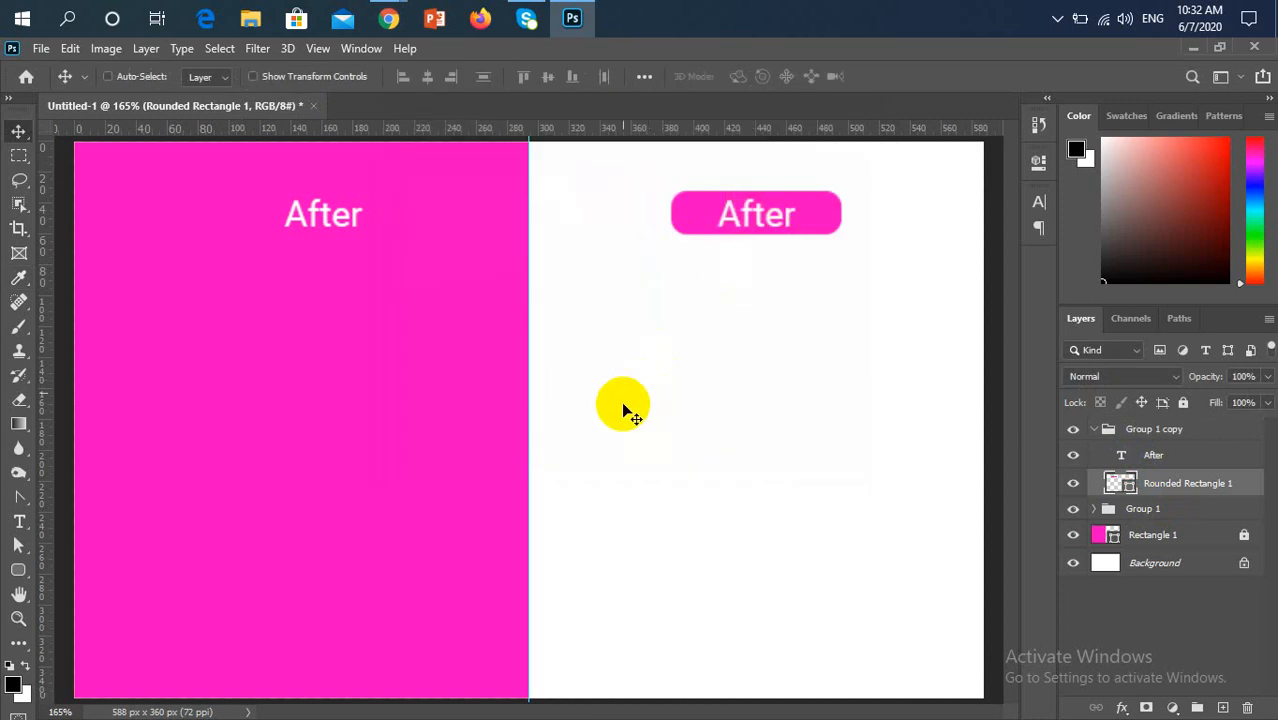
{"action": "double_click", "coordinate": [1120, 483]}
{"action": "left_click_drag", "start_coordinate": [552, 248], "coordinate": [379, 150]}
{"action": "left_click", "coordinate": [802, 156]}
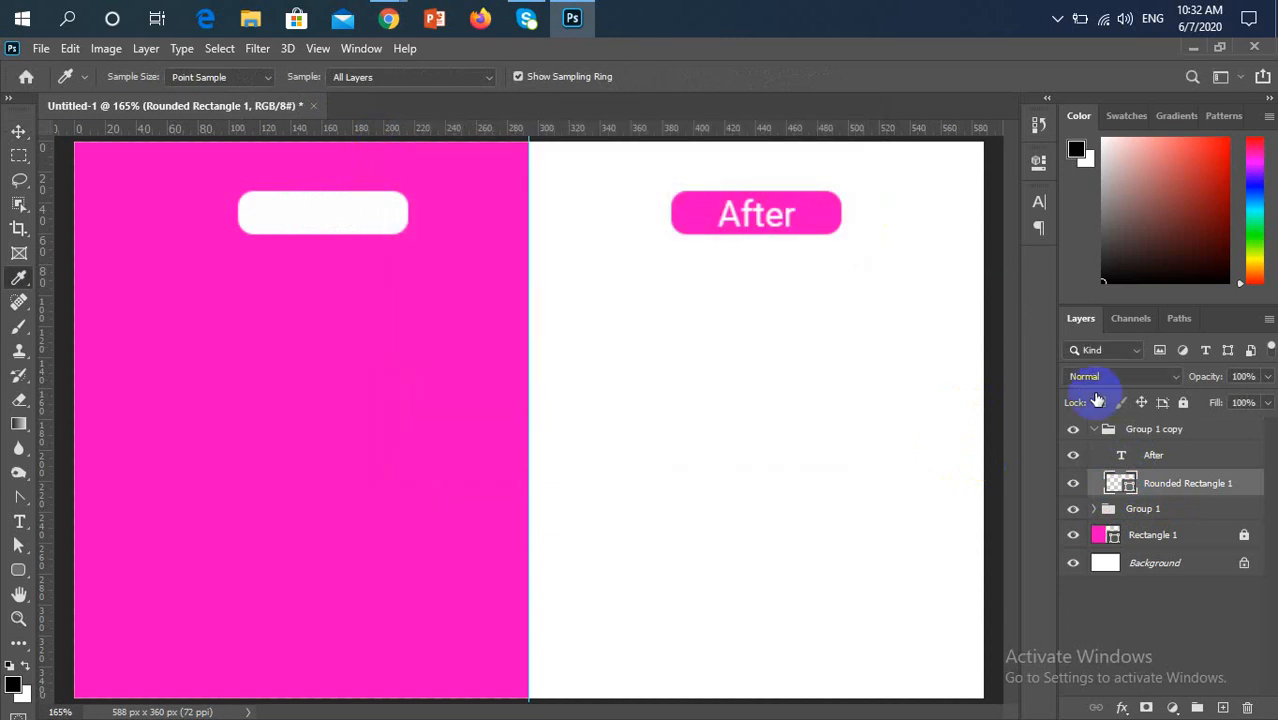
Fill the copied group's "After" text with the pink sampled from the pink half of the canvas
{"action": "left_click", "coordinate": [1186, 457]}
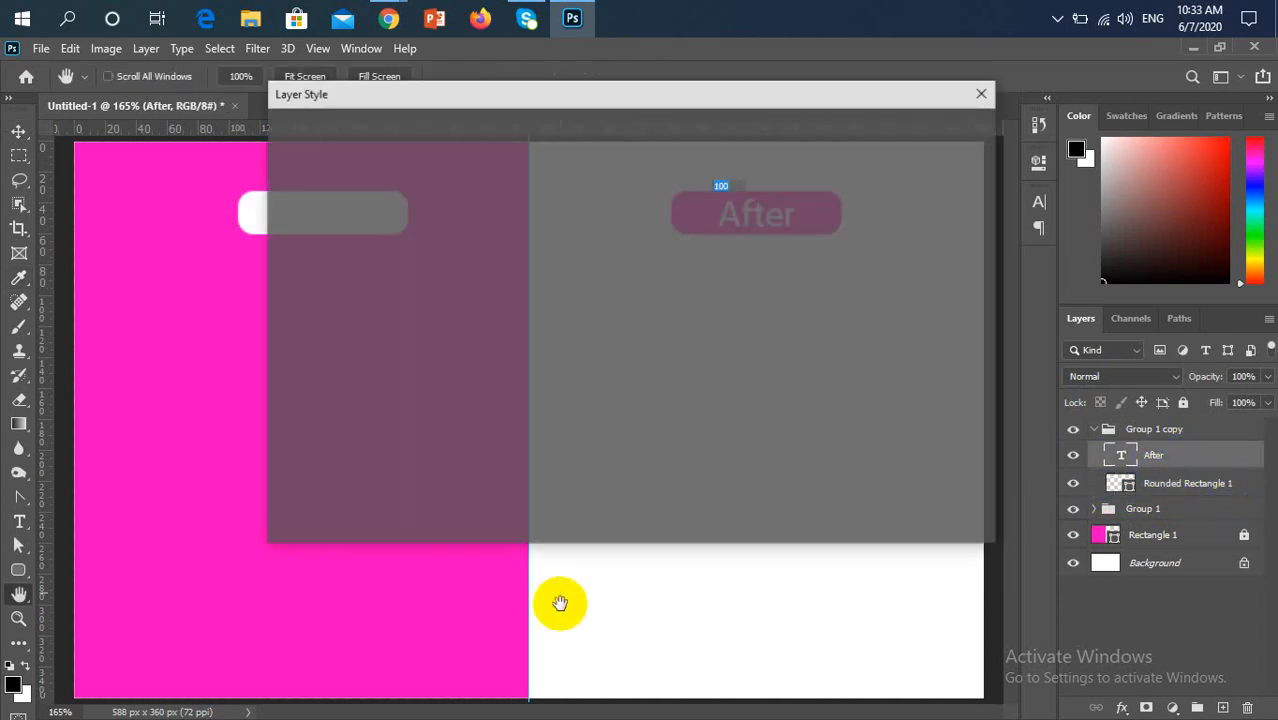
{"action": "left_click", "coordinate": [956, 163]}
{"action": "key", "text": "i"}
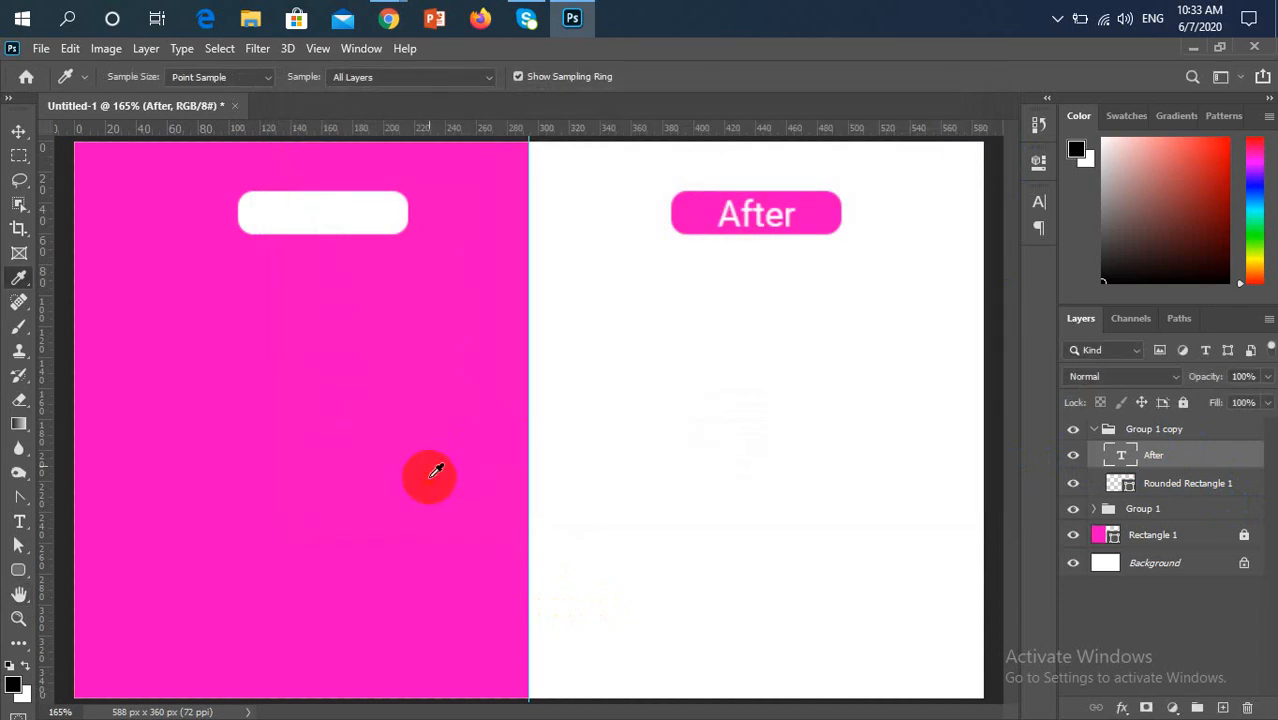
{"action": "left_click", "coordinate": [436, 472]}
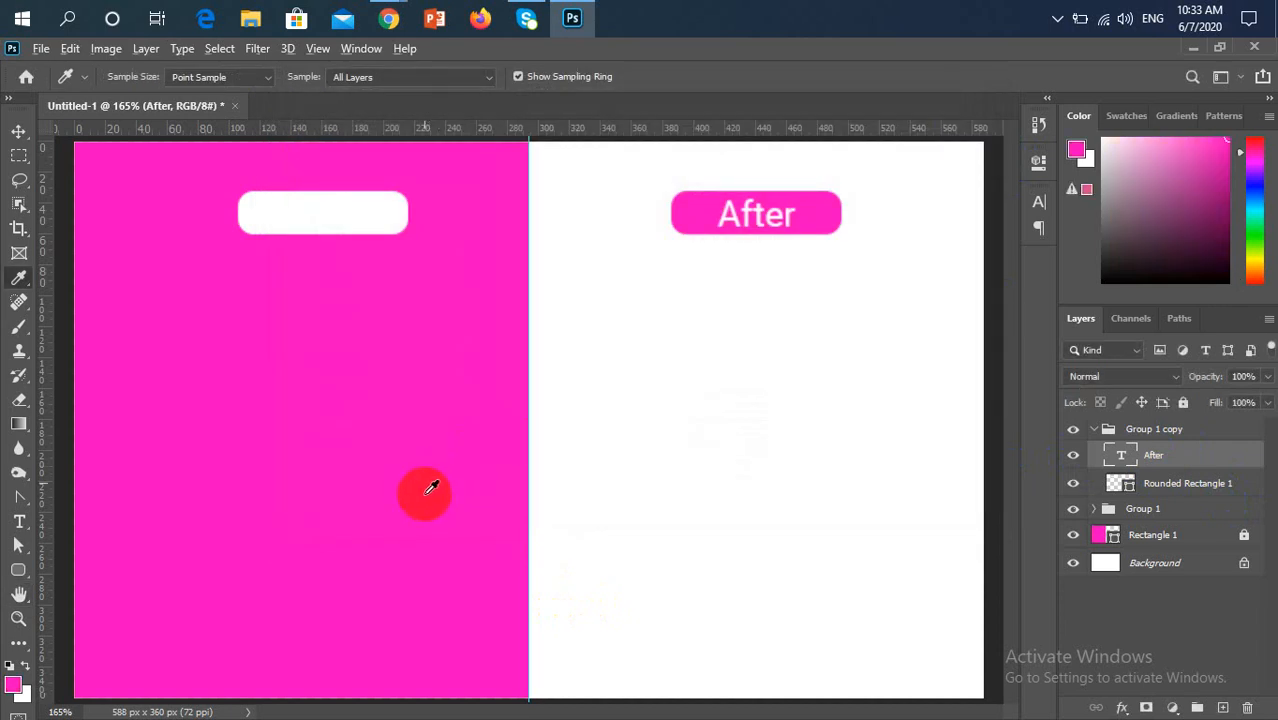
{"action": "key", "text": "alt+BackSpace"}
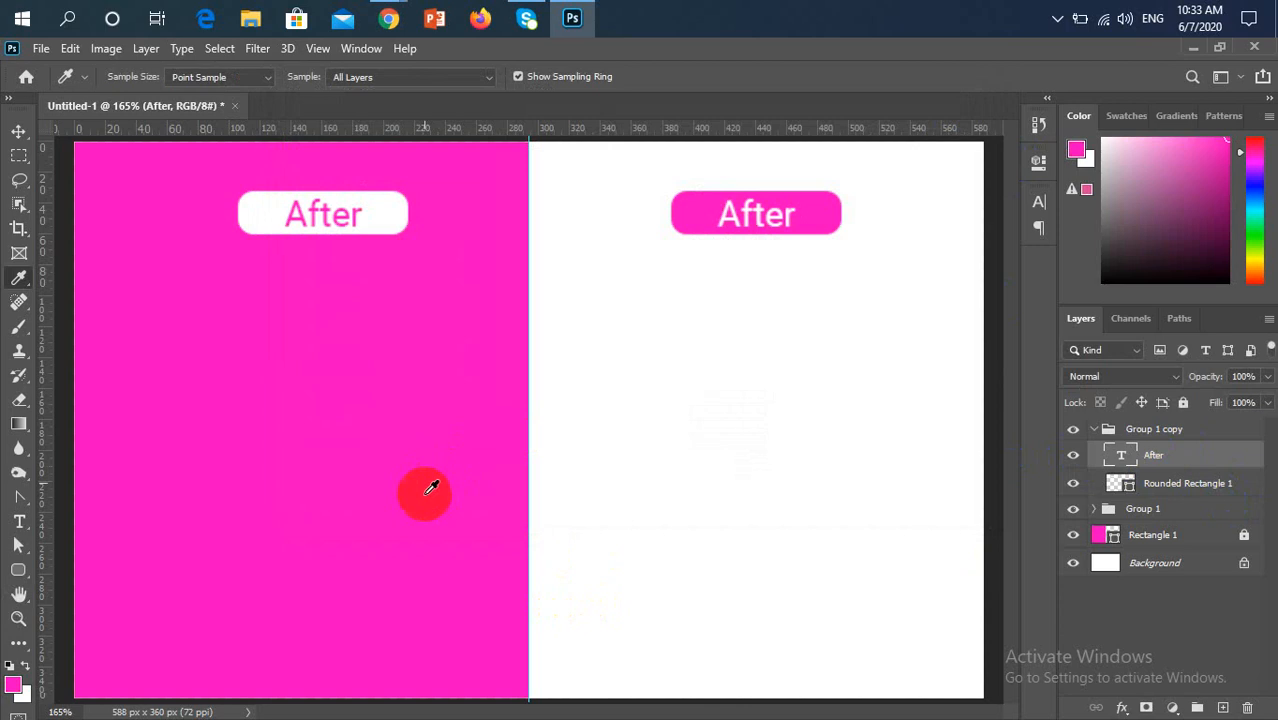
Switch to Chrome and open the ongoing Google Meet class meeting
{"action": "left_click", "coordinate": [389, 24]}
{"action": "left_click", "coordinate": [258, 150]}
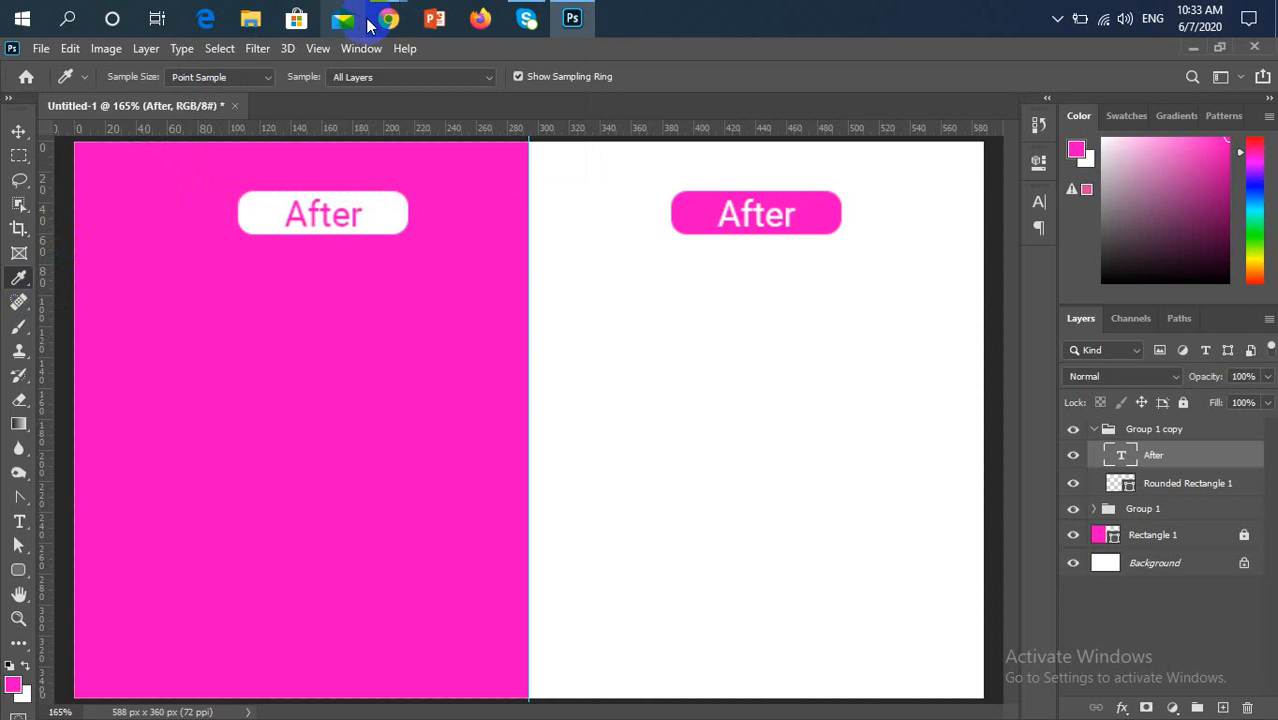
{"action": "mouse_move", "coordinate": [385, 24]}
{"action": "left_click", "coordinate": [320, 128]}
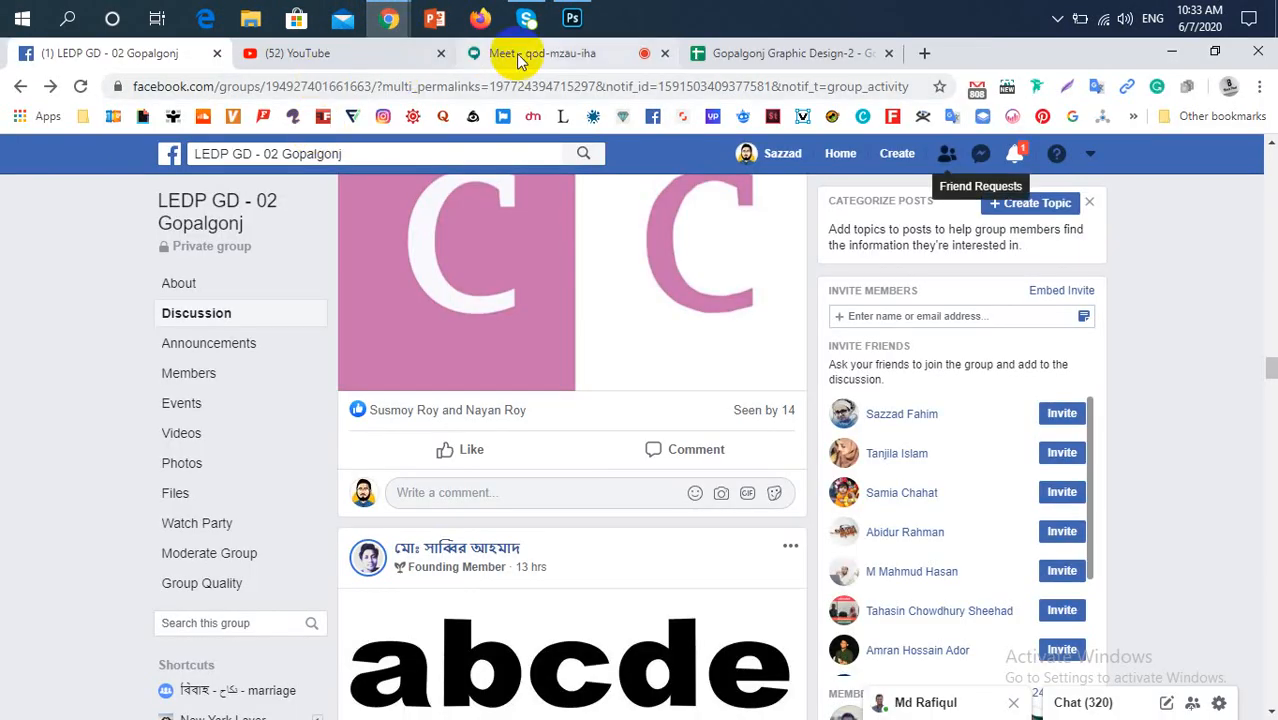
{"action": "left_click", "coordinate": [518, 56]}
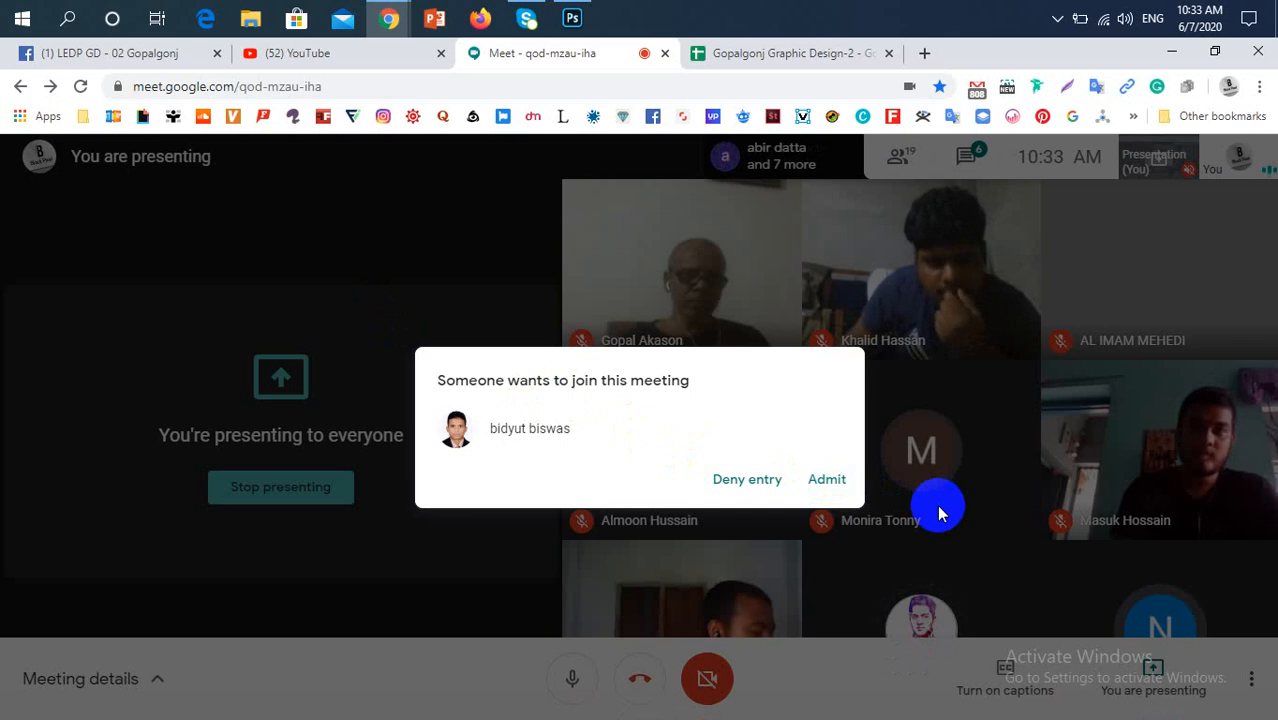
Admit the waiting participant to the class meeting and switch back to Photoshop
{"action": "left_click", "coordinate": [826, 481]}
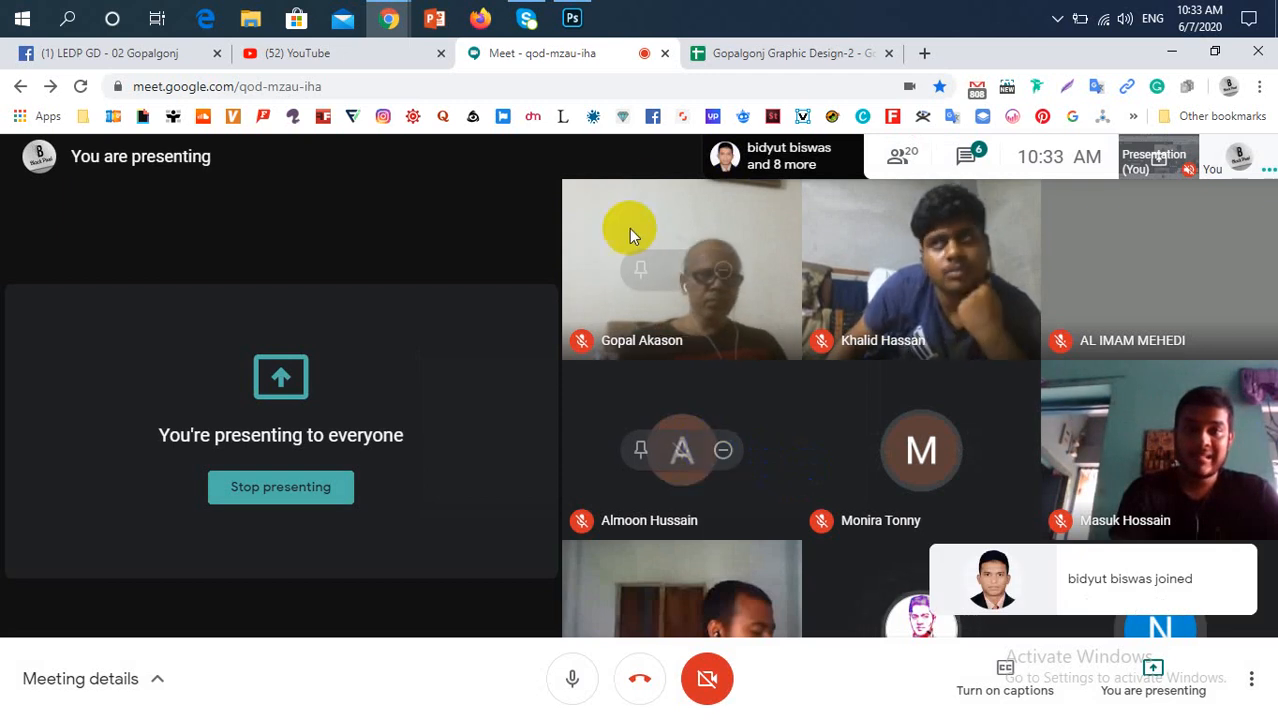
{"action": "left_click", "coordinate": [572, 18]}
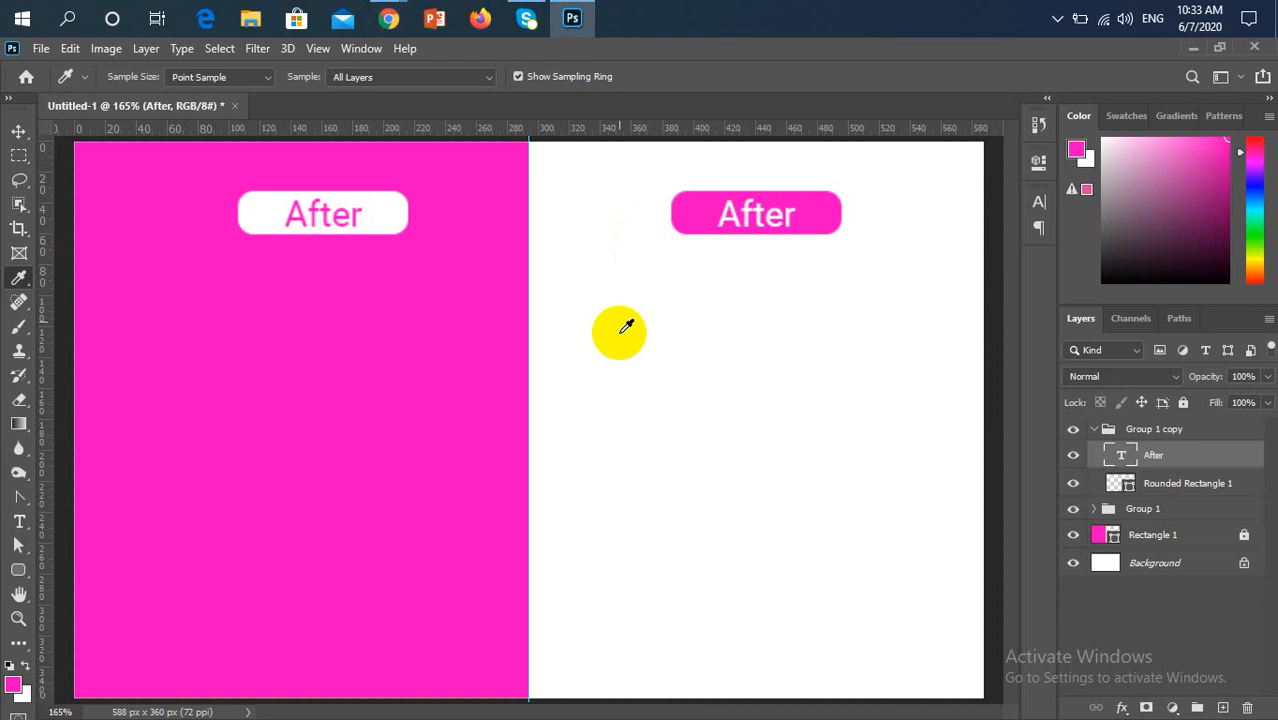
Centre the copied label group horizontally on the pink half, using Rectangle 1's outline as the alignment selection, and clear the selection
{"action": "left_click", "coordinate": [19, 136]}
{"action": "left_click", "coordinate": [349, 242]}
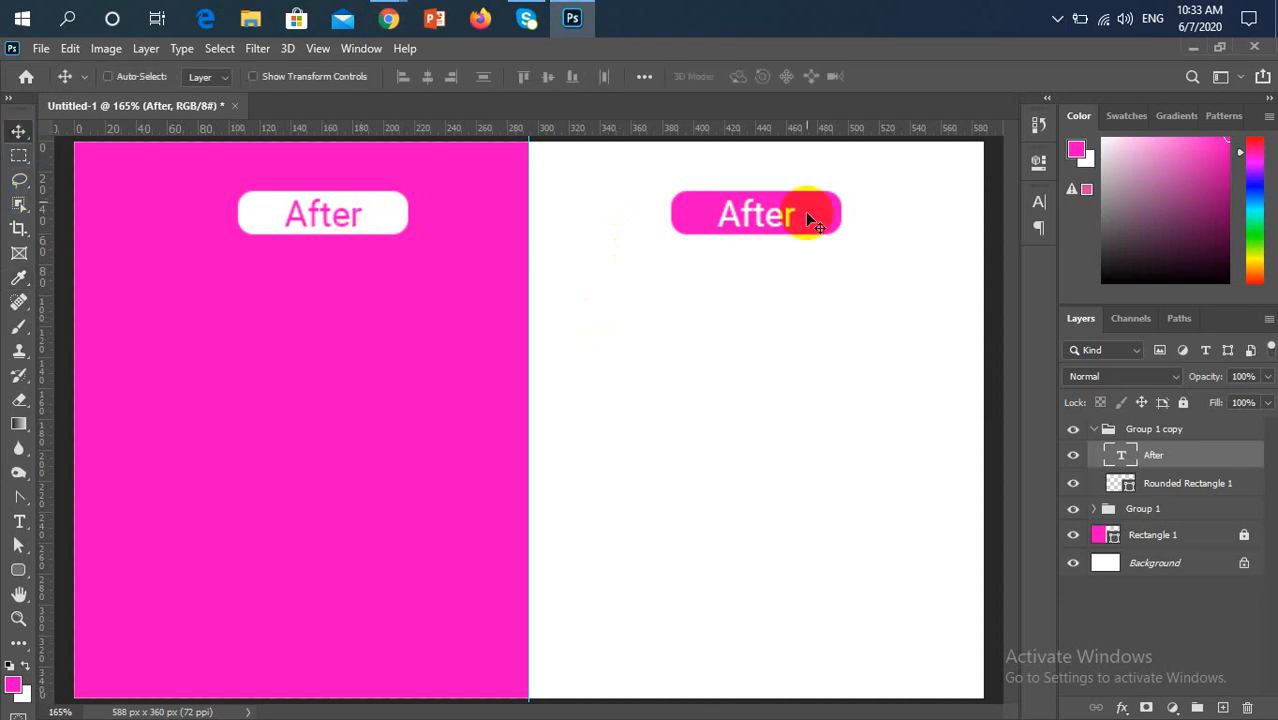
{"action": "left_click", "coordinate": [1108, 429]}
{"action": "left_click", "coordinate": [1094, 429]}
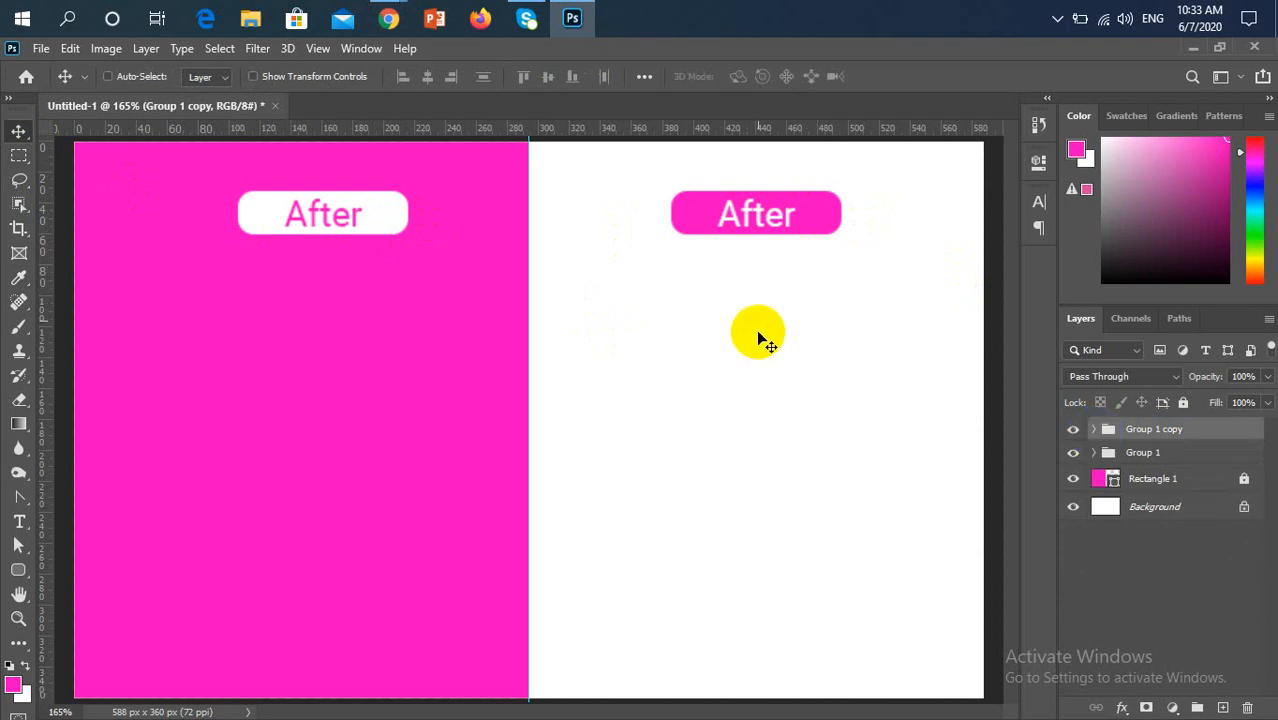
{"action": "left_click", "coordinate": [757, 332]}
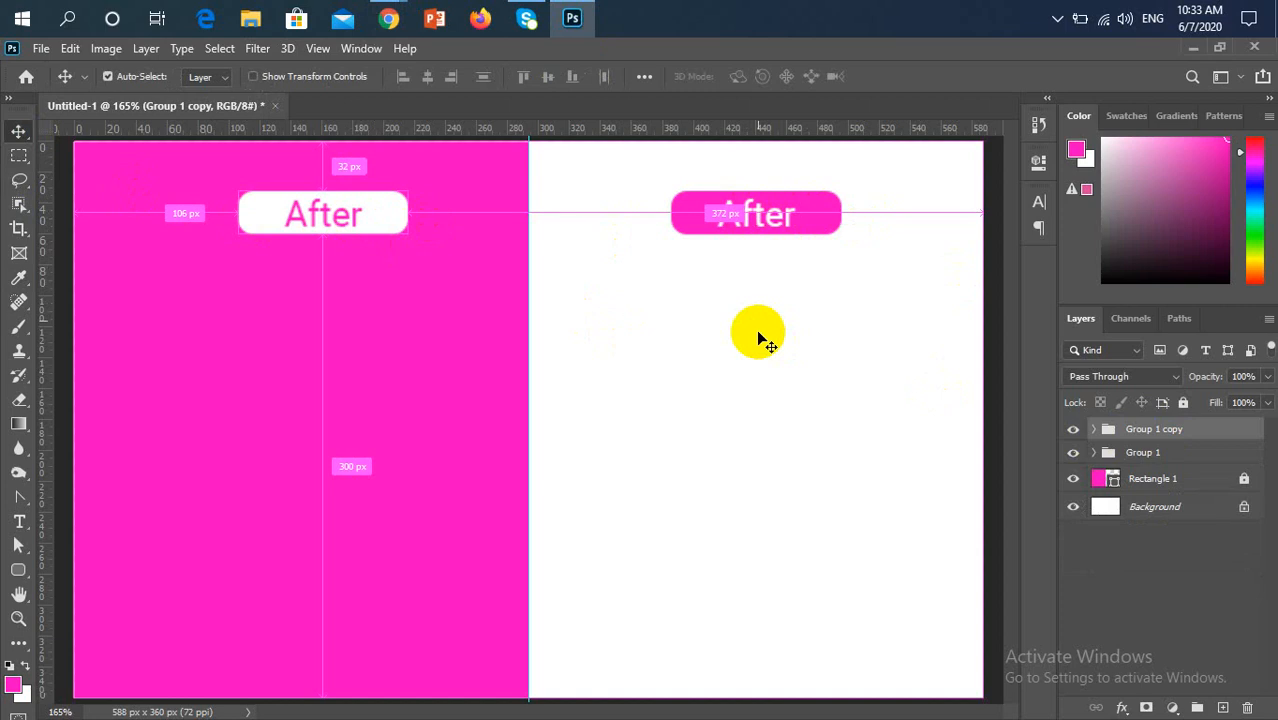
{"action": "left_click", "coordinate": [1100, 483], "text": "ctrl"}
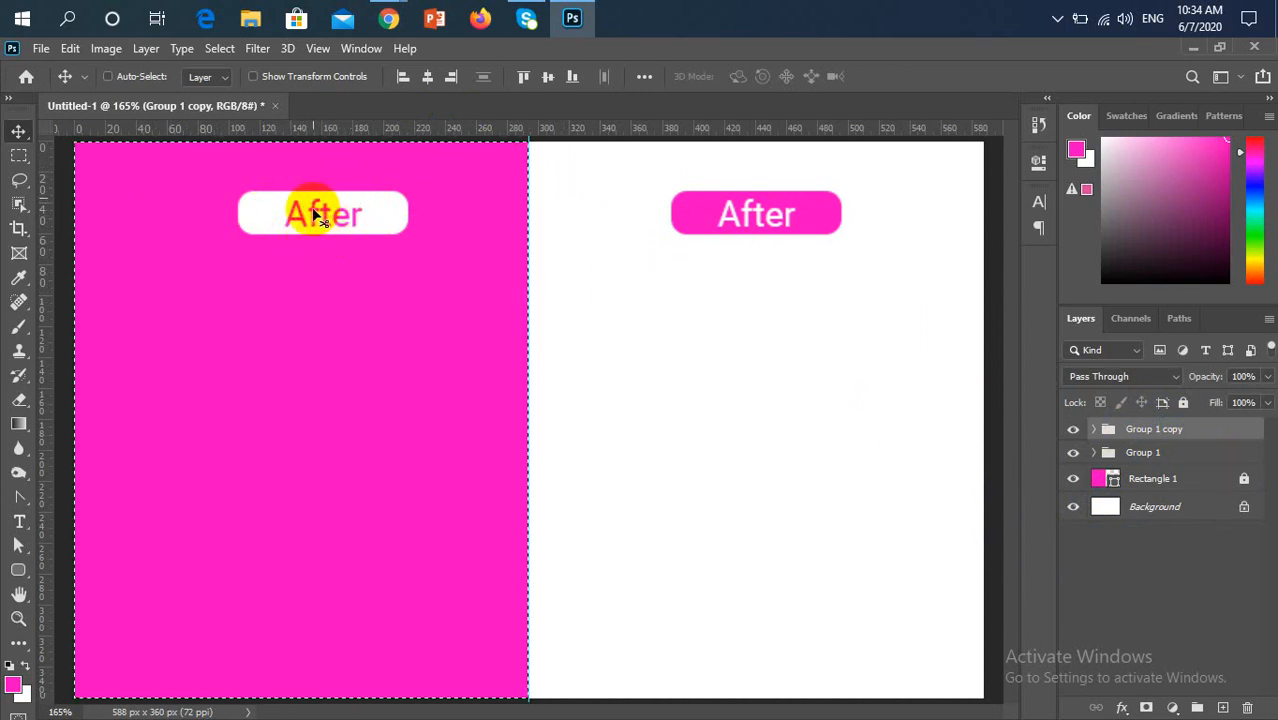
{"action": "left_click", "coordinate": [428, 79]}
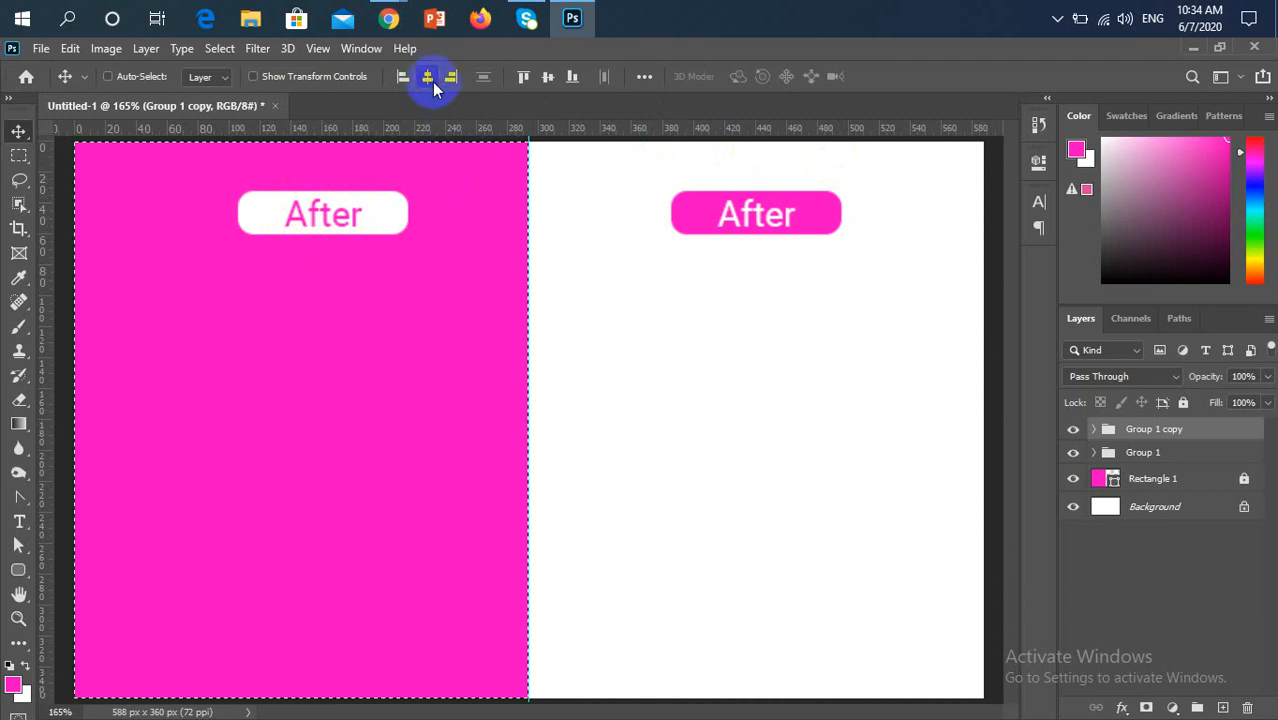
{"action": "left_click", "coordinate": [432, 82]}
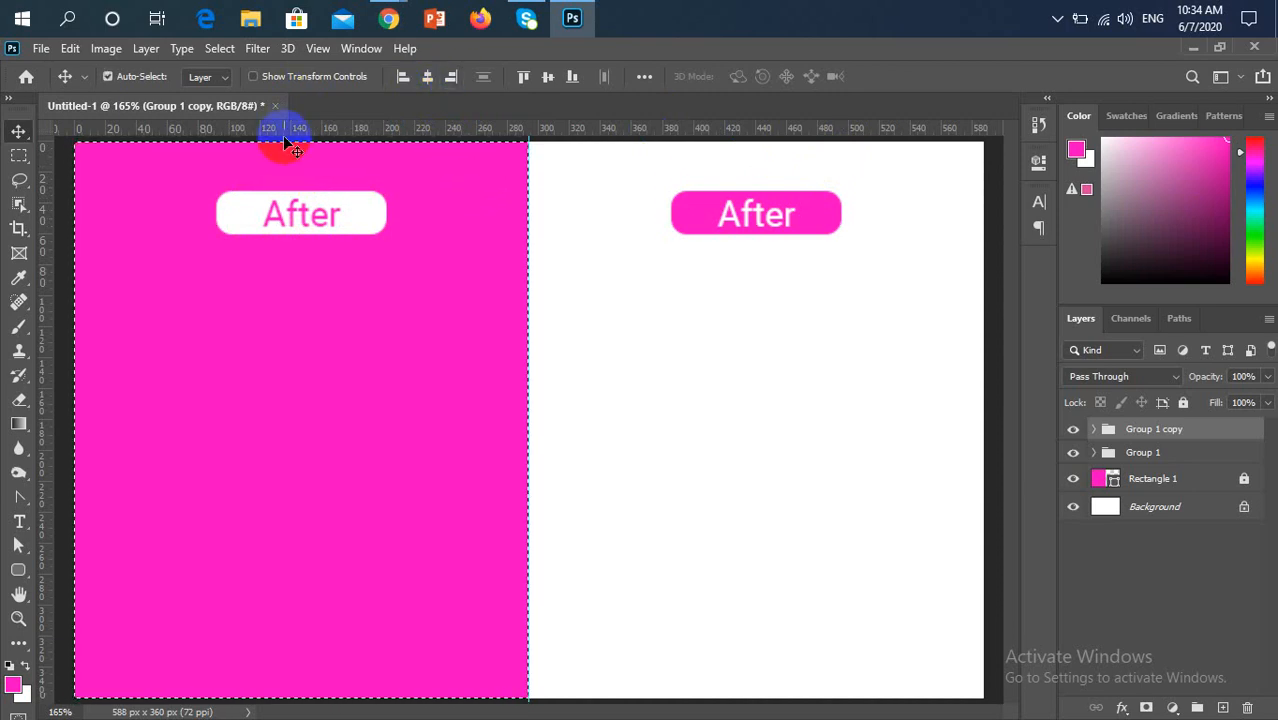
{"action": "key", "text": "ctrl+d"}
Replace the text of the label on the pink half with "Before"
{"action": "key", "text": "t"}
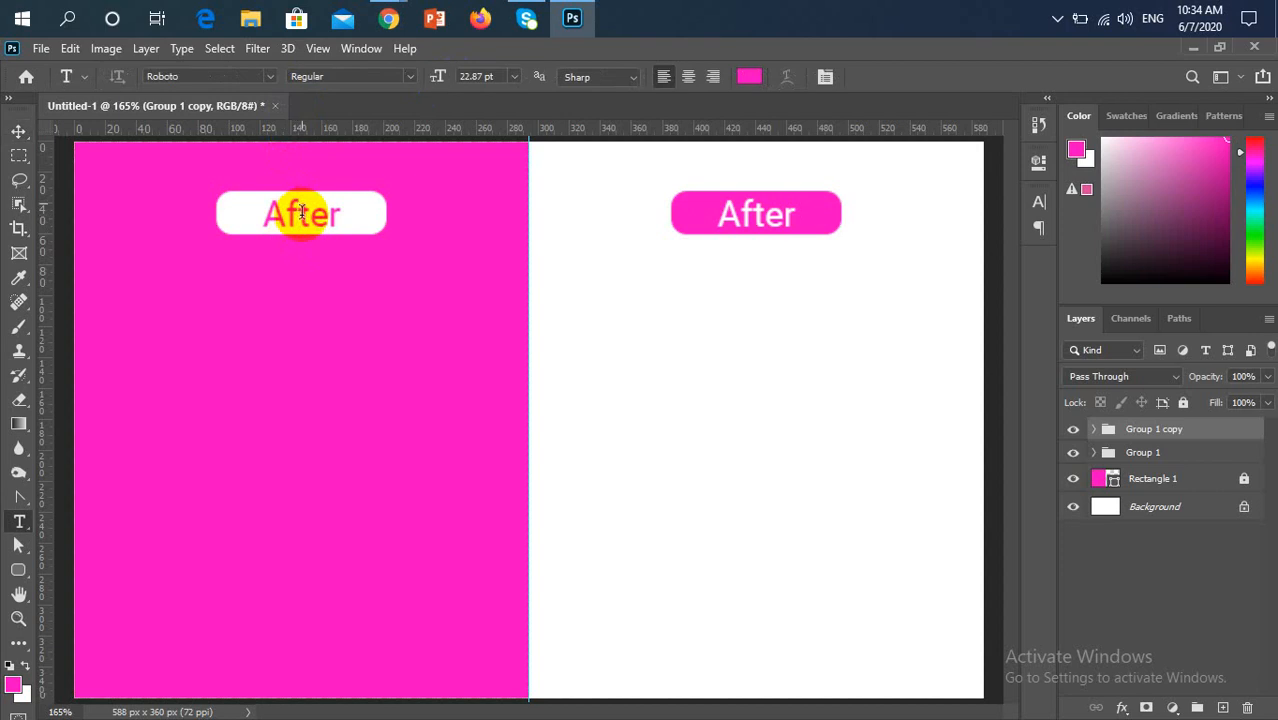
{"action": "left_click", "coordinate": [300, 213]}
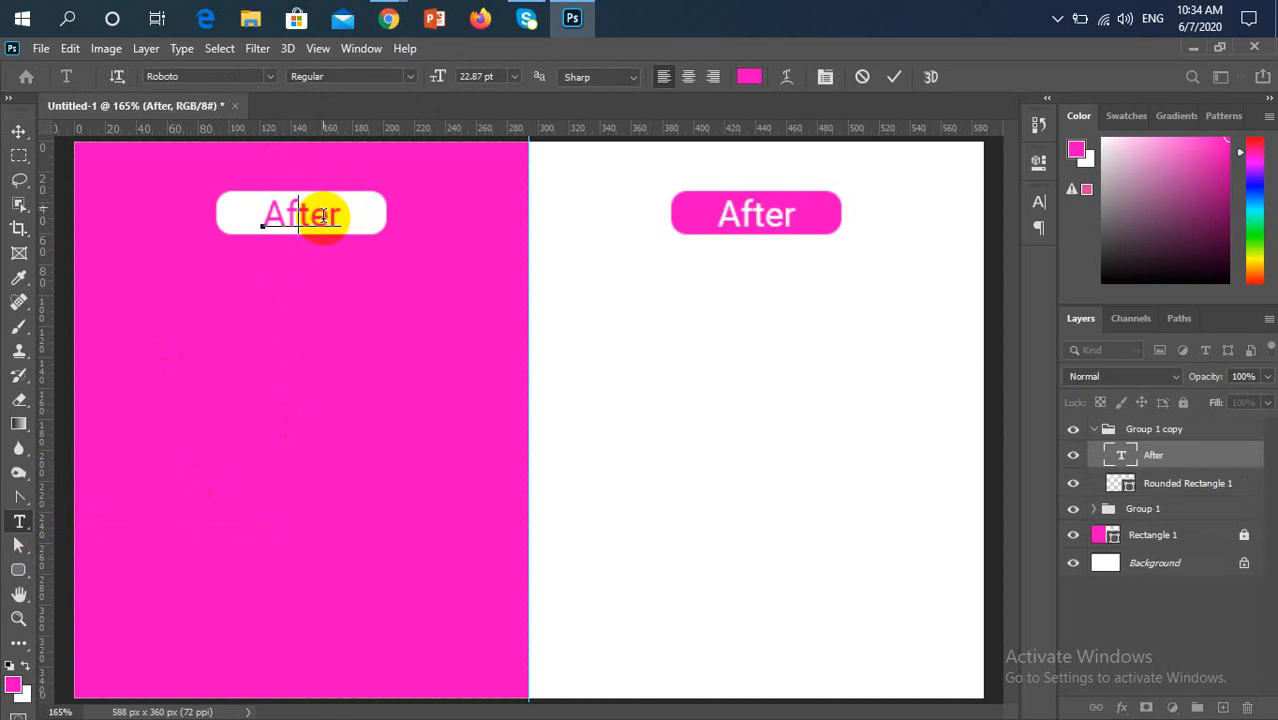
{"action": "left_click_drag", "start_coordinate": [330, 212], "coordinate": [258, 215]}
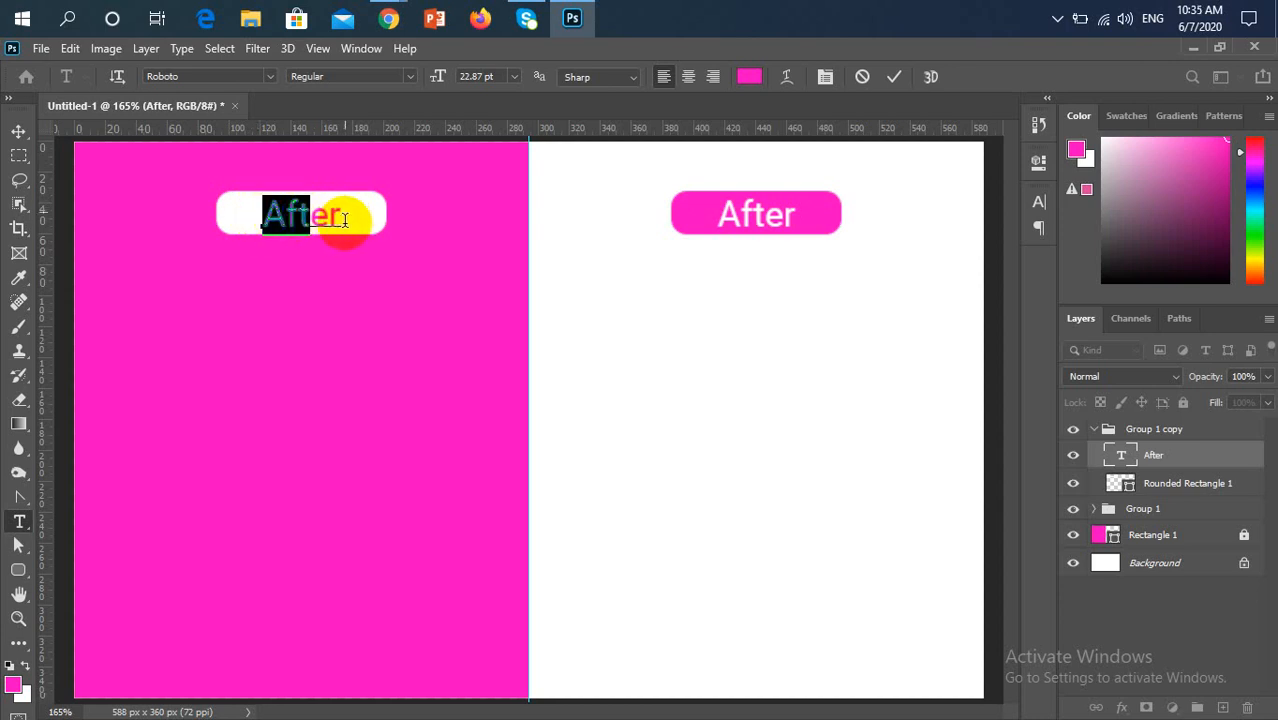
{"action": "key", "text": "Right"}
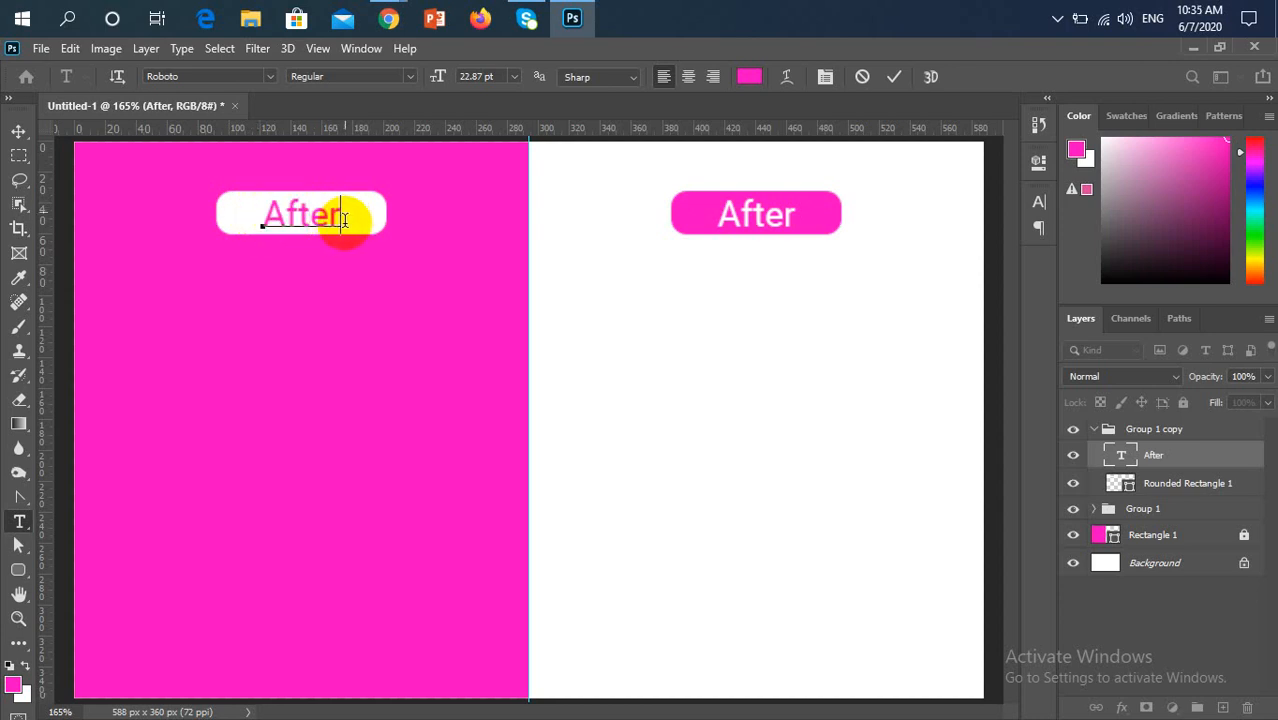
{"action": "key", "text": "BackSpace"}
{"action": "key", "text": "BackSpace"}
{"action": "key", "text": "BackSpace"}
{"action": "key", "text": "Delete"}
{"action": "key", "text": "Delete"}
{"action": "type", "text": "B"}
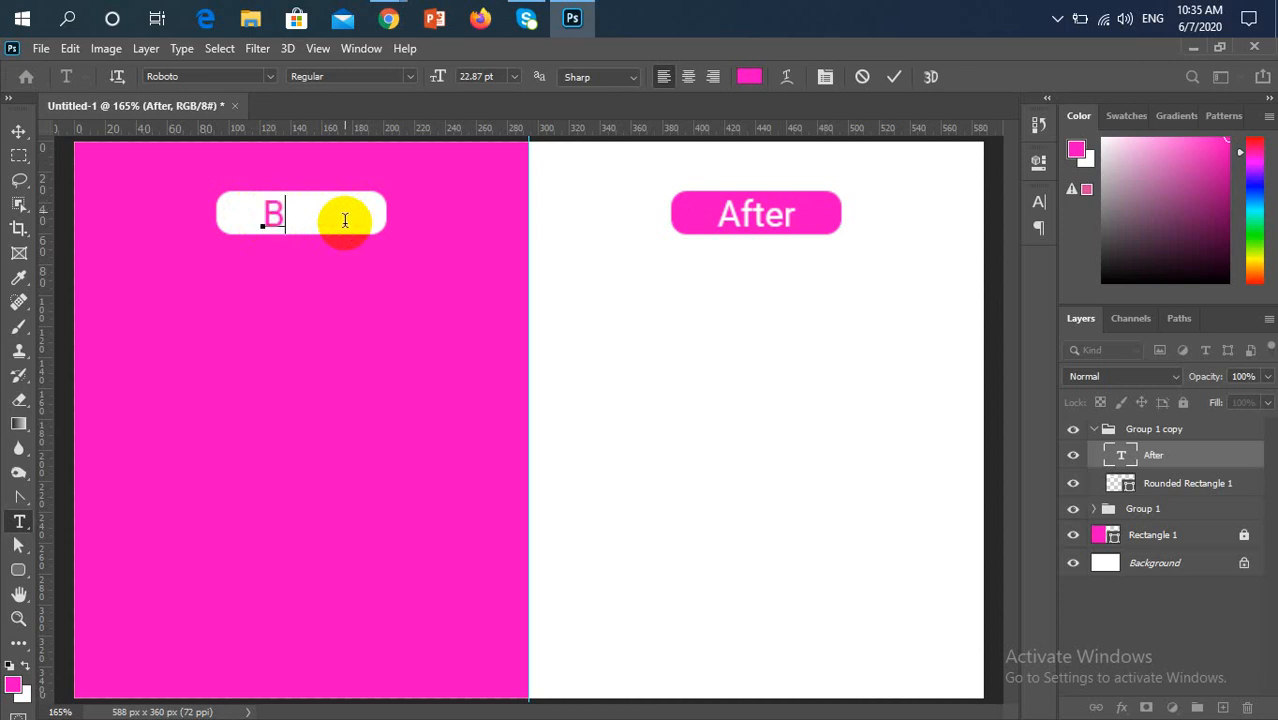
{"action": "type", "text": "efore"}
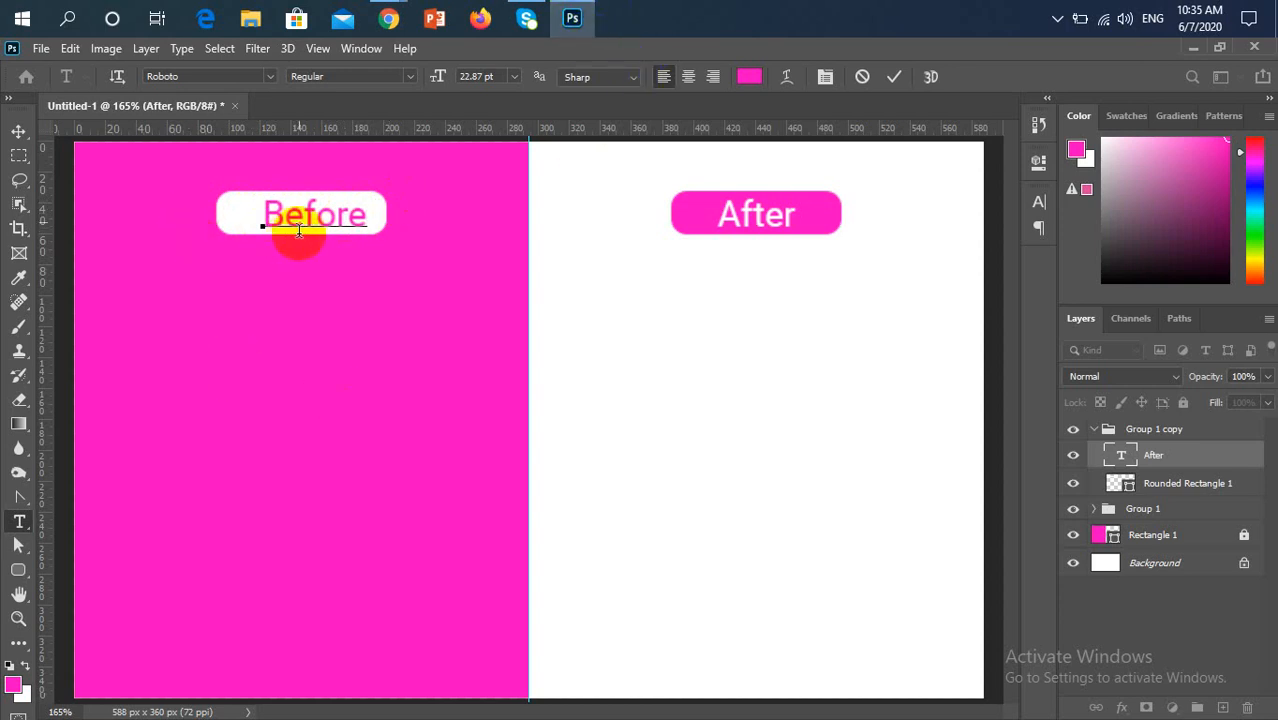
{"action": "left_click", "coordinate": [894, 77]}
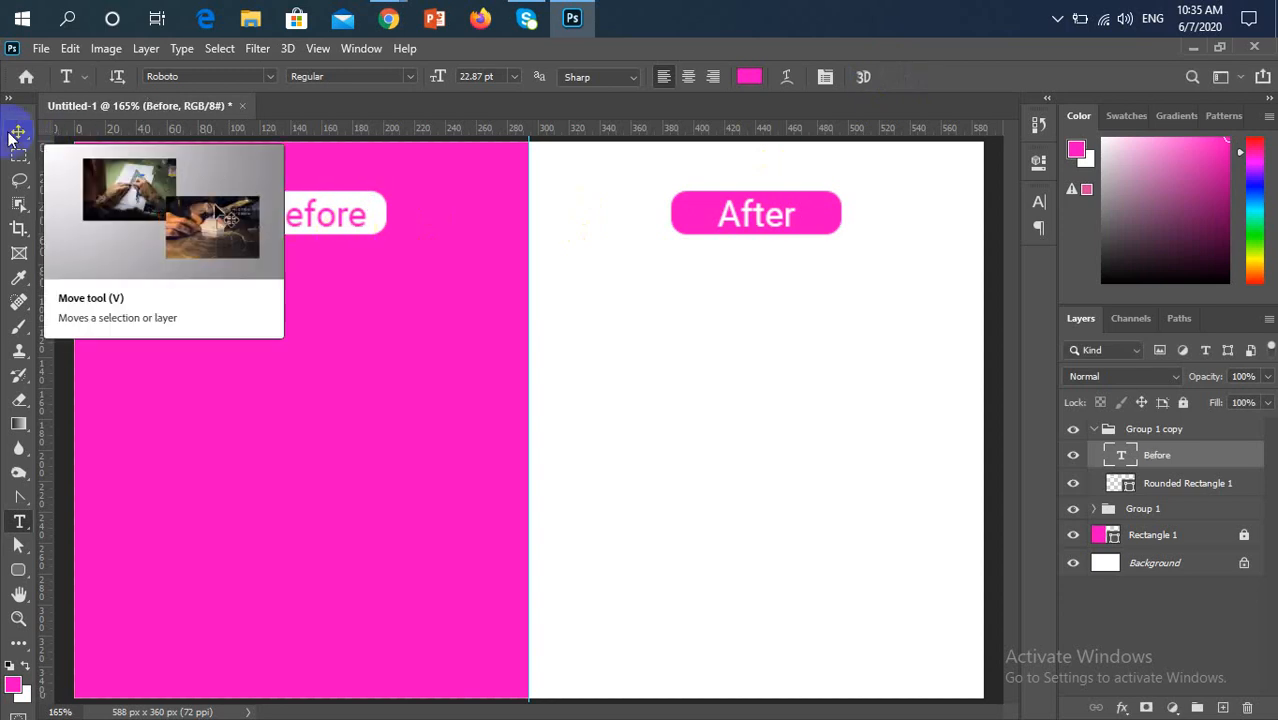
Centre the "Before" text horizontally within its white rounded rectangle, using the rectangle's outline as the alignment selection, and deselect
{"action": "left_click_drag", "start_coordinate": [1126, 508], "coordinate": [1118, 488]}
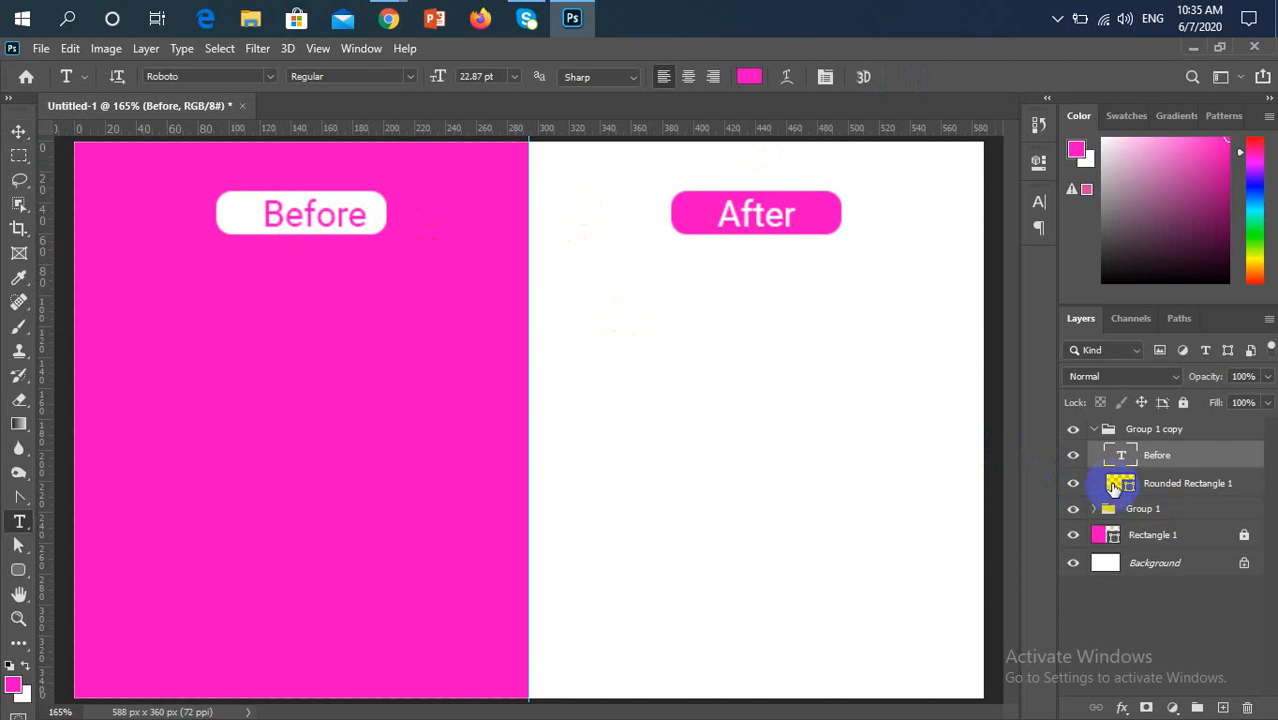
{"action": "left_click", "coordinate": [1113, 485]}
{"action": "left_click", "coordinate": [1113, 485], "text": "ctrl"}
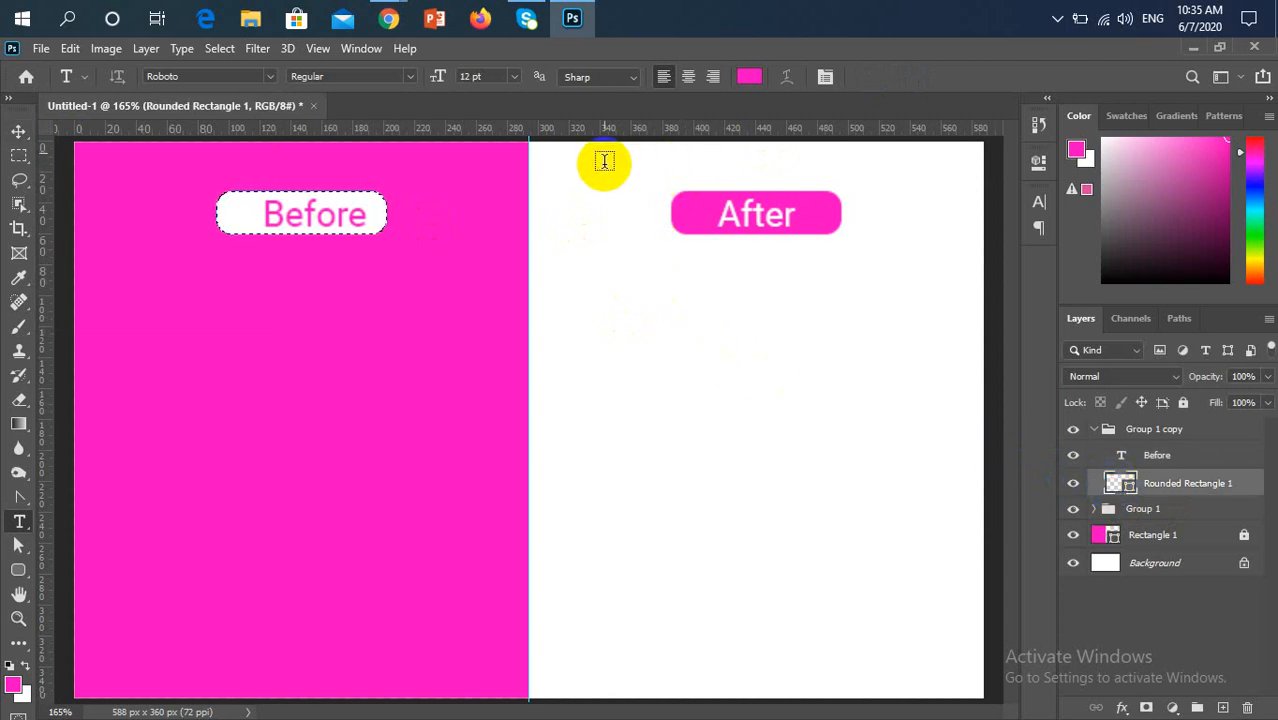
{"action": "key", "text": "v"}
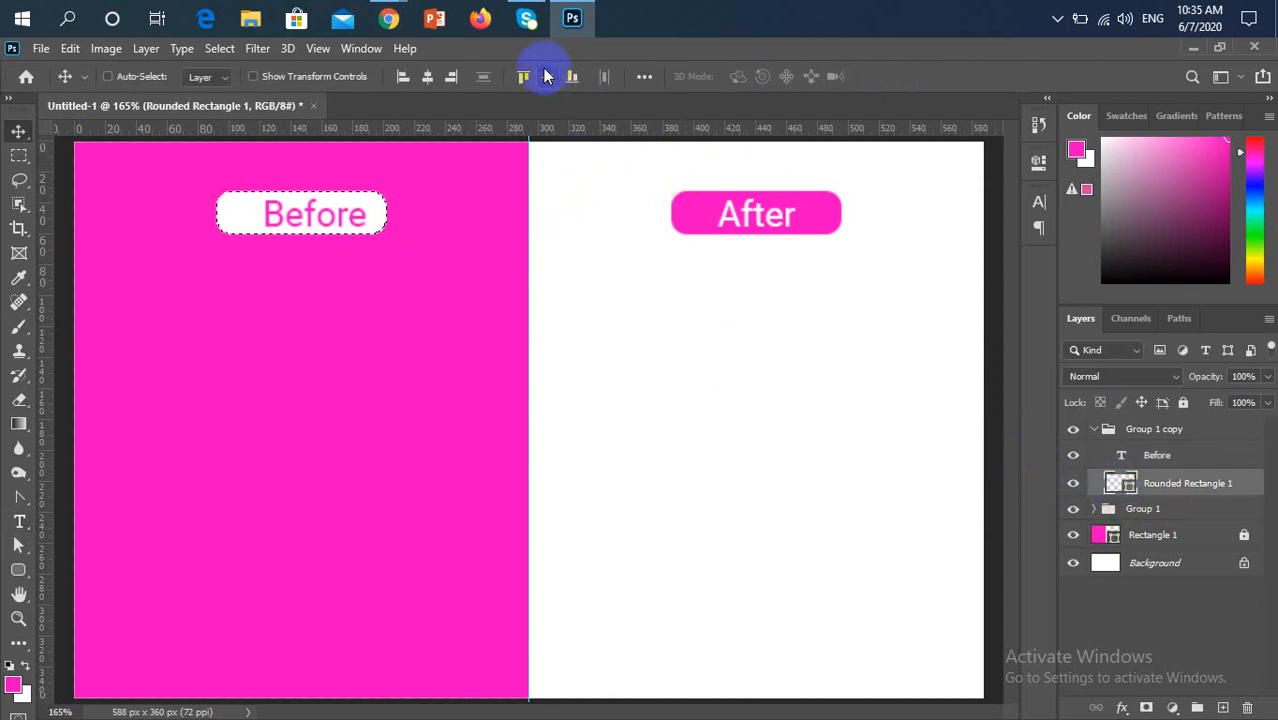
{"action": "left_click", "coordinate": [428, 86]}
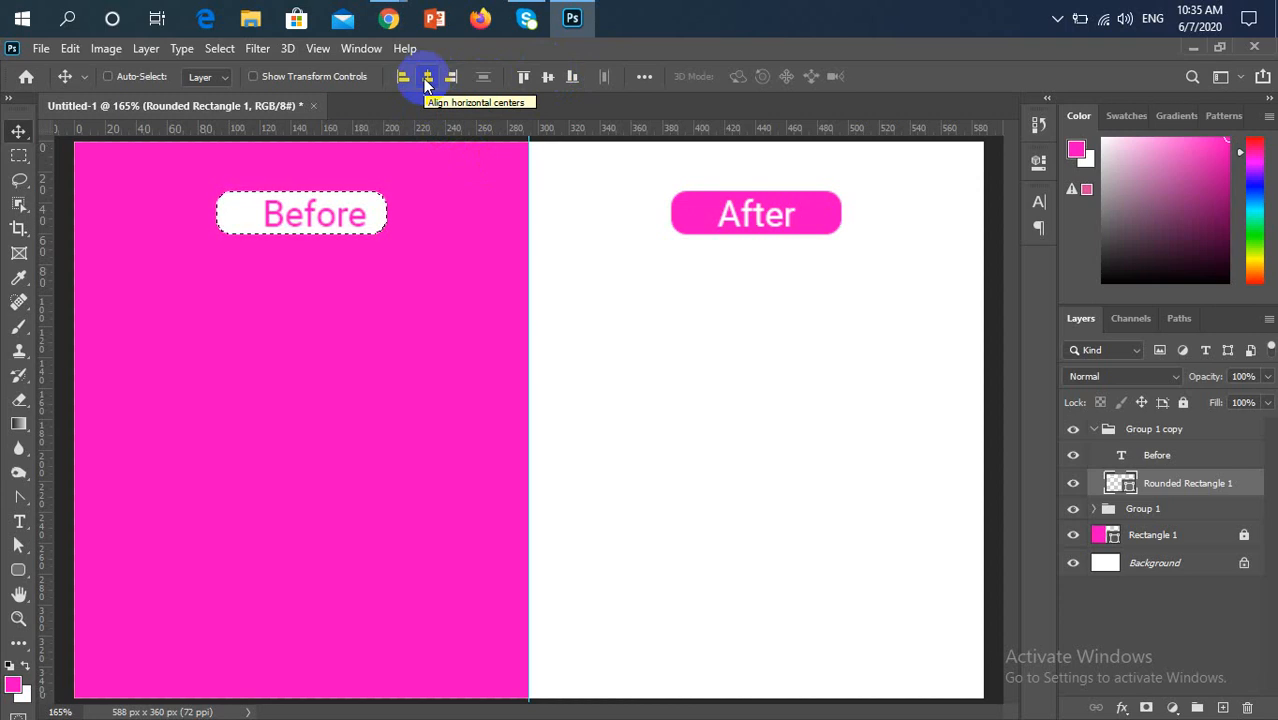
{"action": "left_click", "coordinate": [426, 80]}
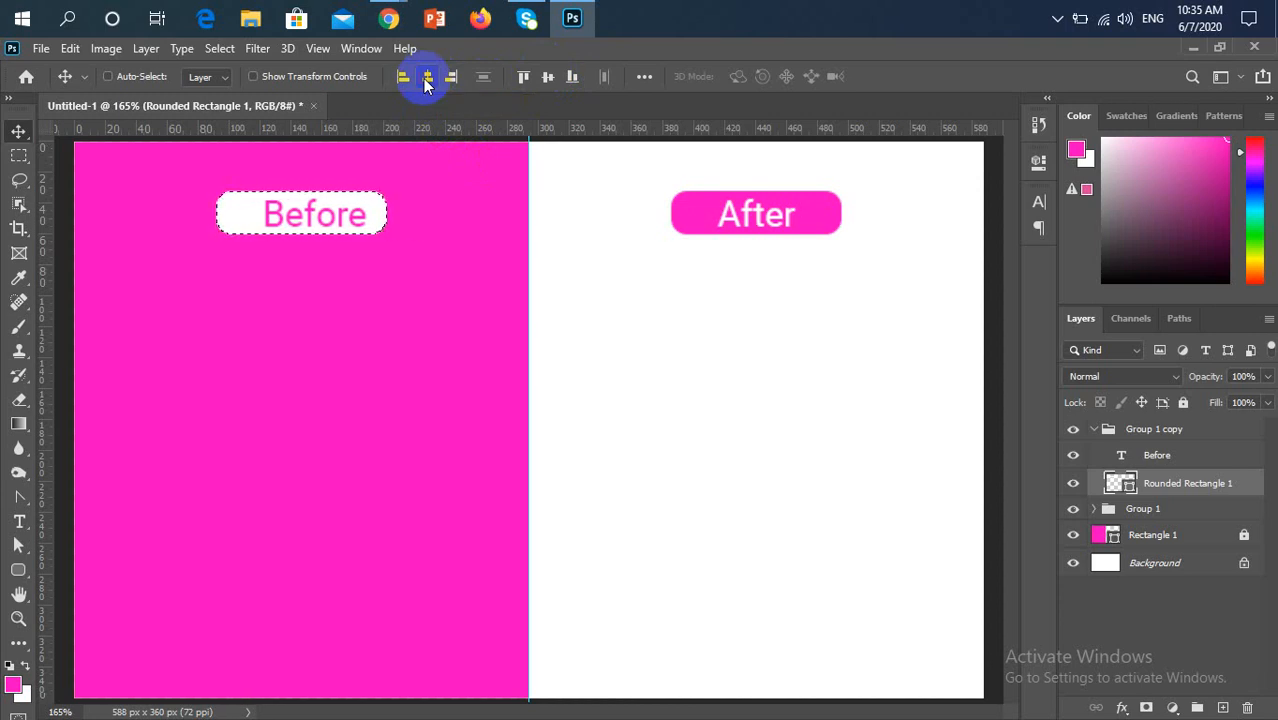
{"action": "left_click", "coordinate": [1152, 455]}
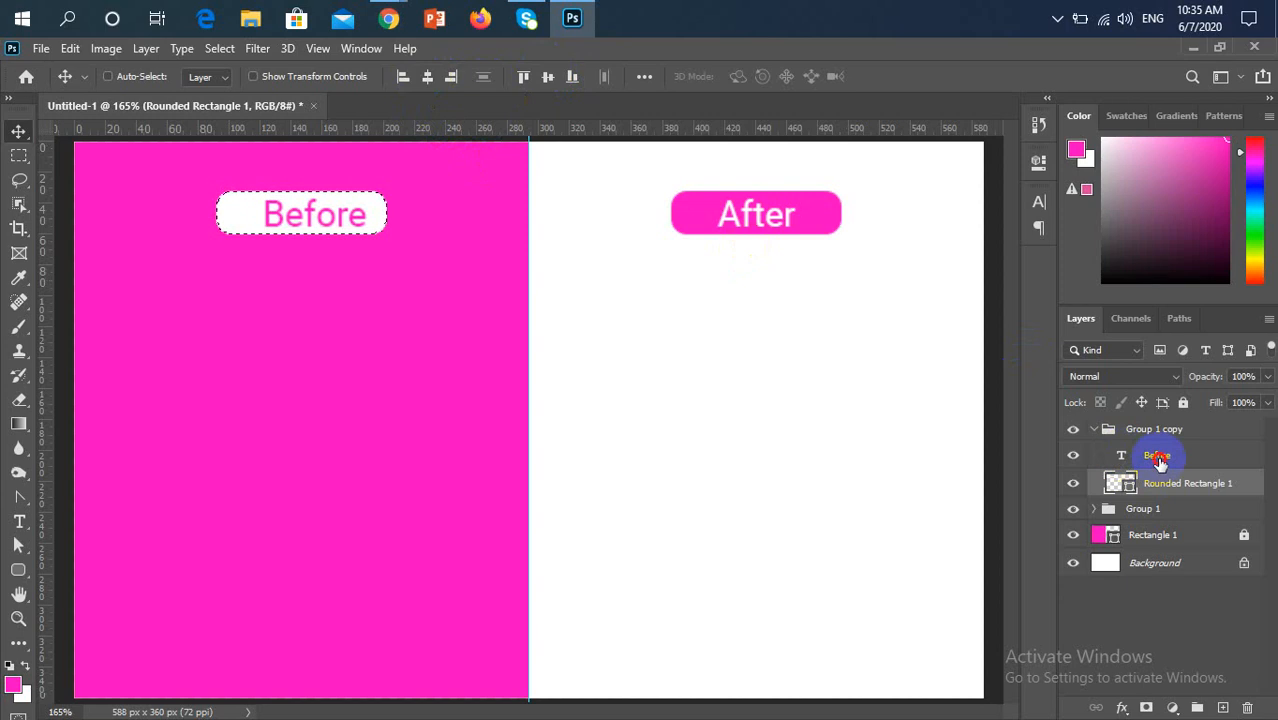
{"action": "left_click", "coordinate": [424, 90]}
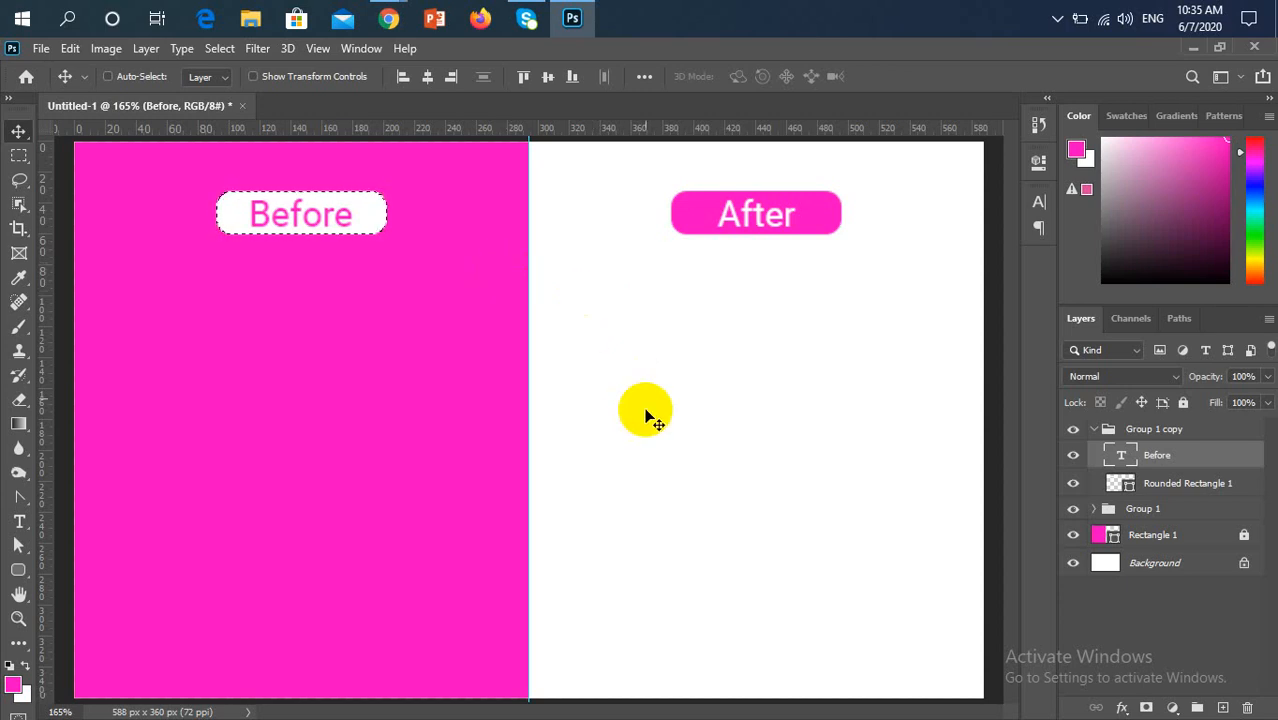
{"action": "key", "text": "ctrl+d"}
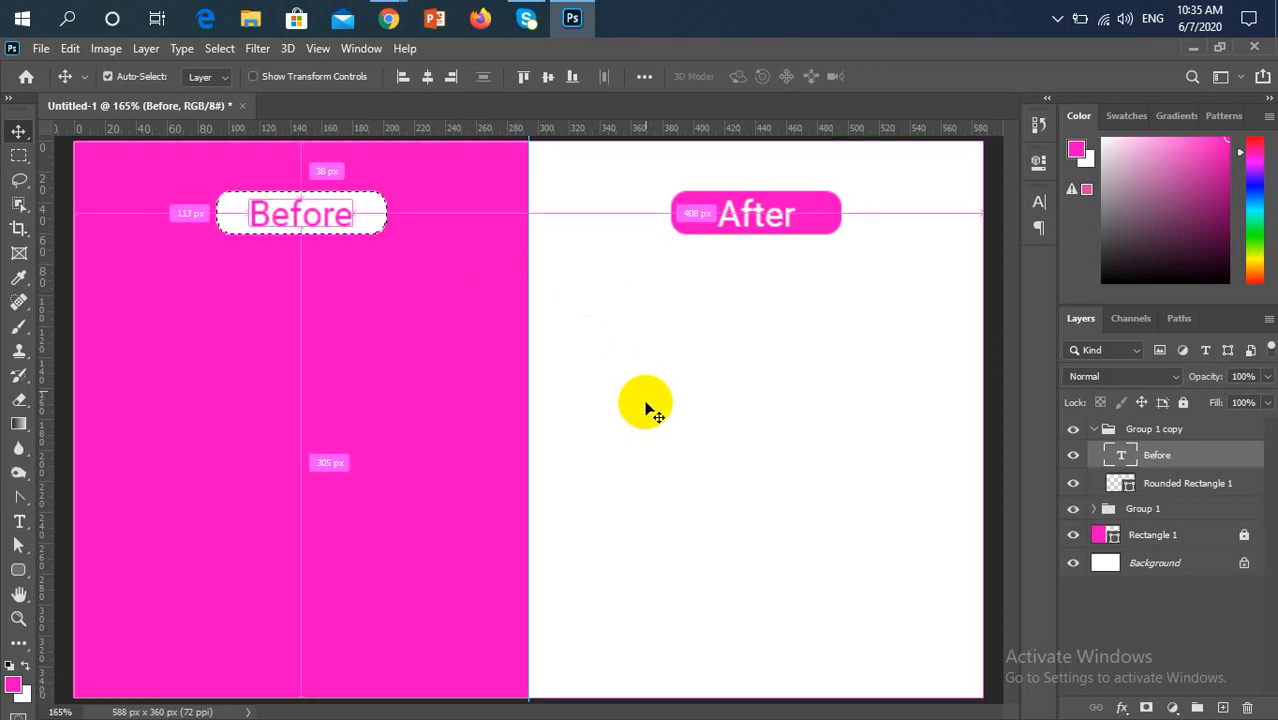
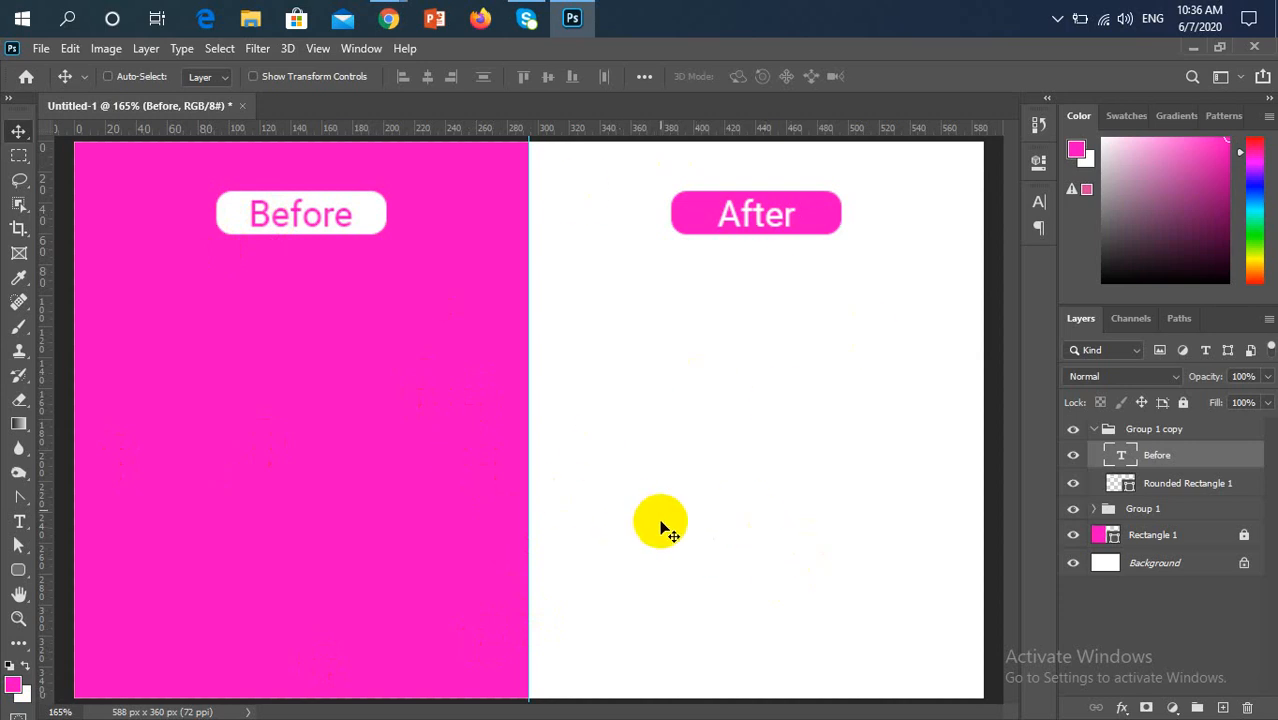
Group the two label groups, Group 1 copy and Group 1, together and name the new group "Before After"
{"action": "left_click", "coordinate": [1094, 433]}
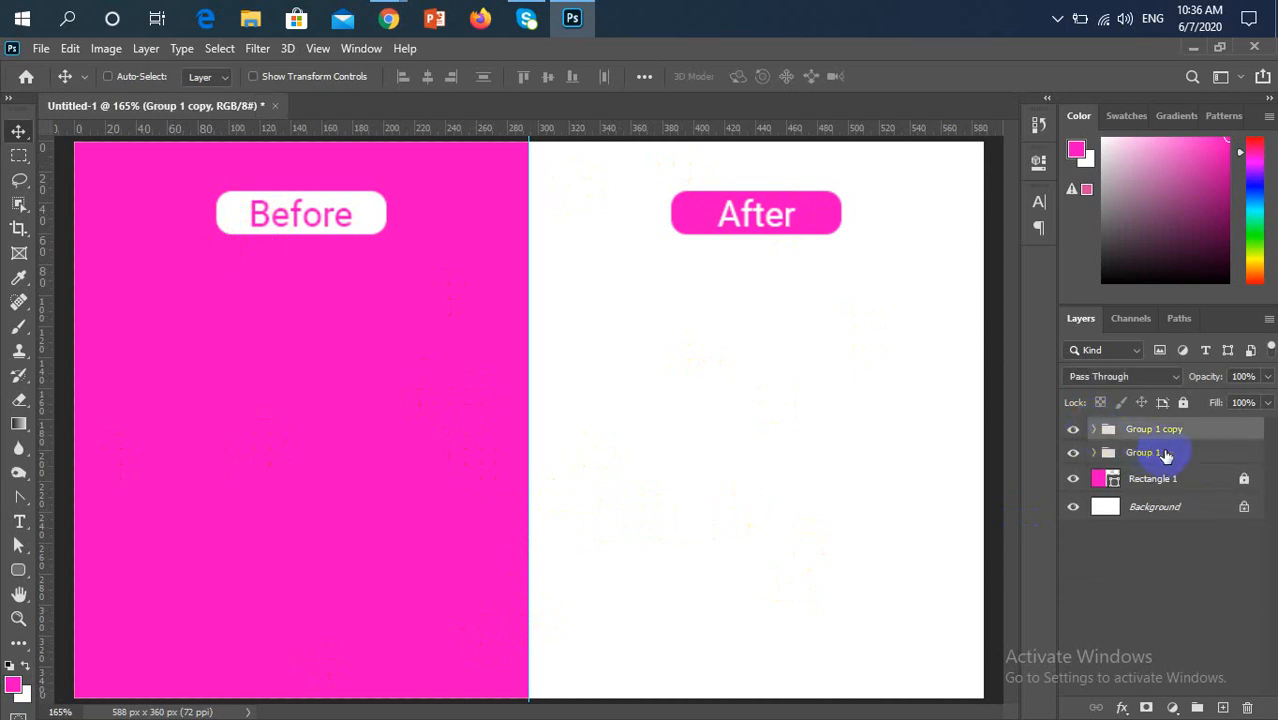
{"action": "left_click", "coordinate": [1166, 456], "text": "shift"}
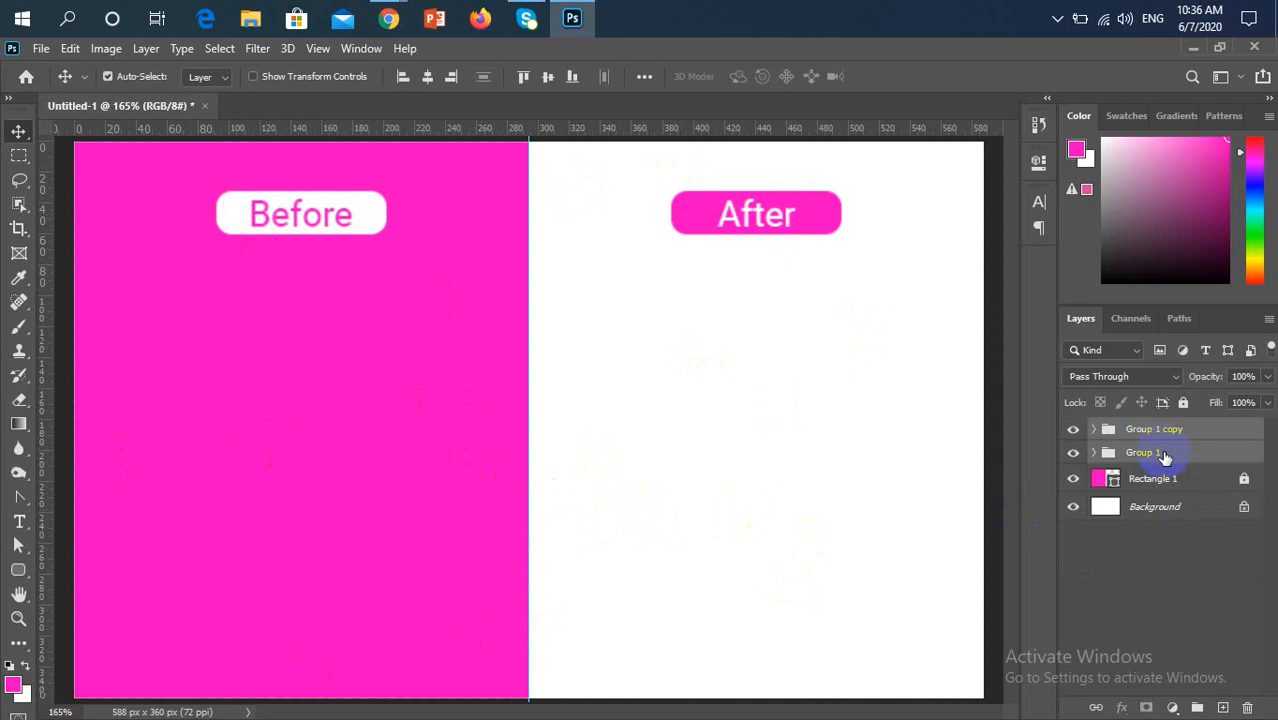
{"action": "key", "text": "ctrl+g"}
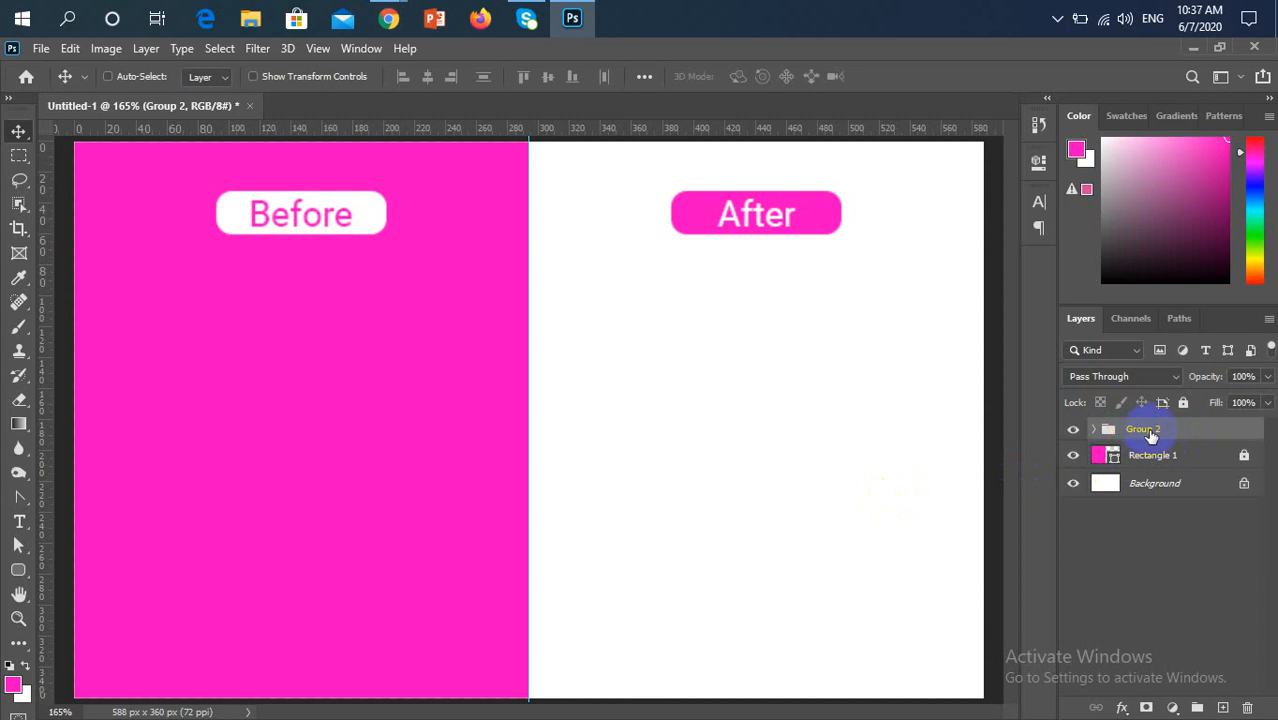
{"action": "double_click", "coordinate": [1150, 430]}
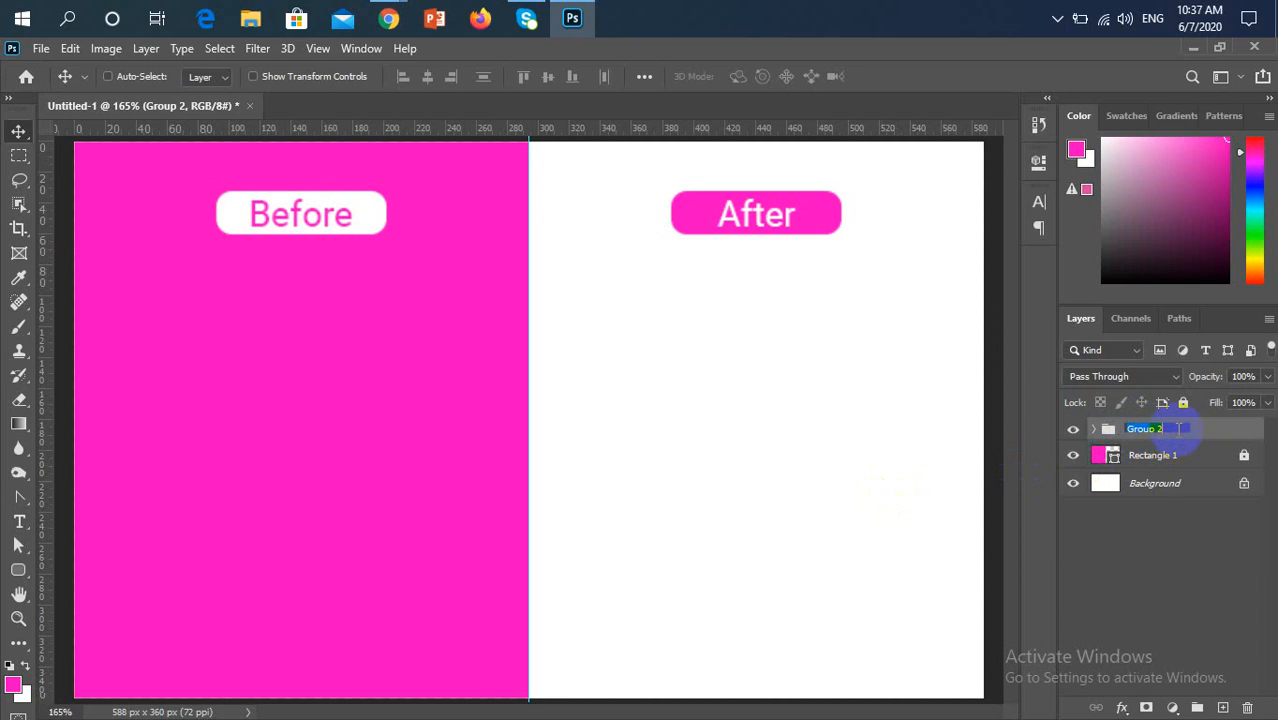
{"action": "type", "text": "After"}
{"action": "key", "text": "Return"}
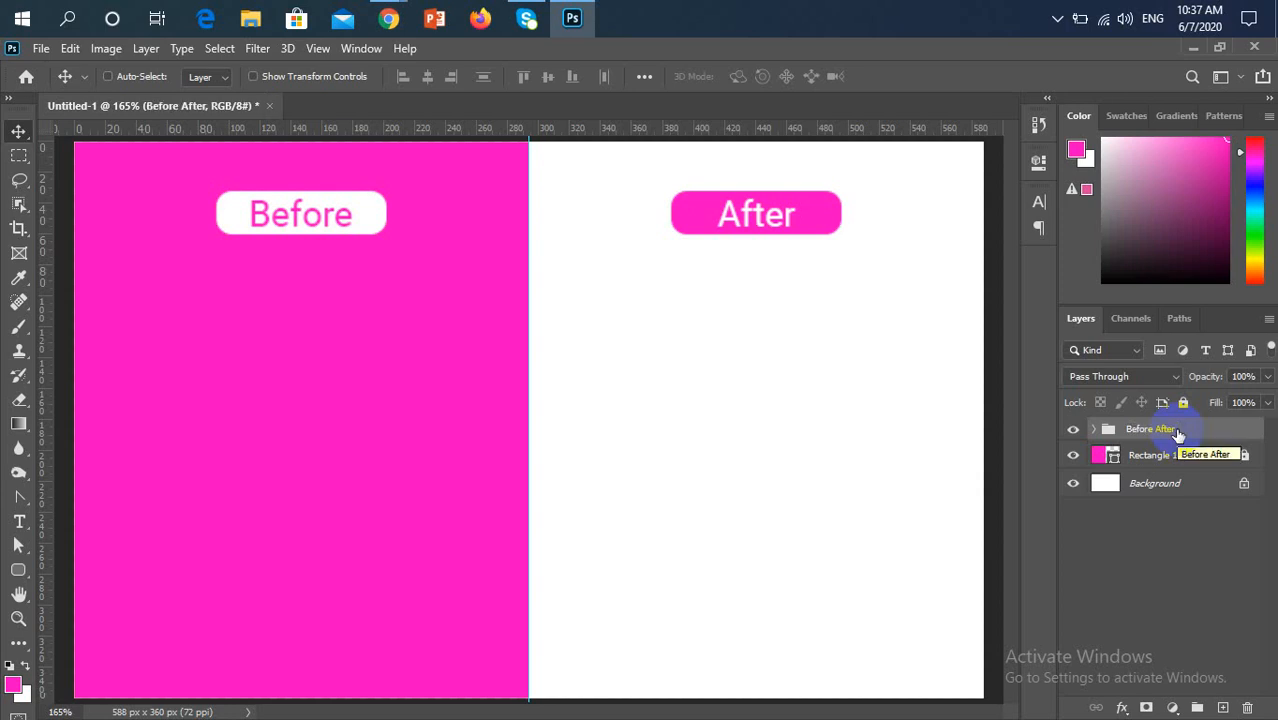
Add a text layer with the letter "o" on the pink half below the "Before" label, replacing the placeholder text
{"action": "left_click", "coordinate": [19, 523]}
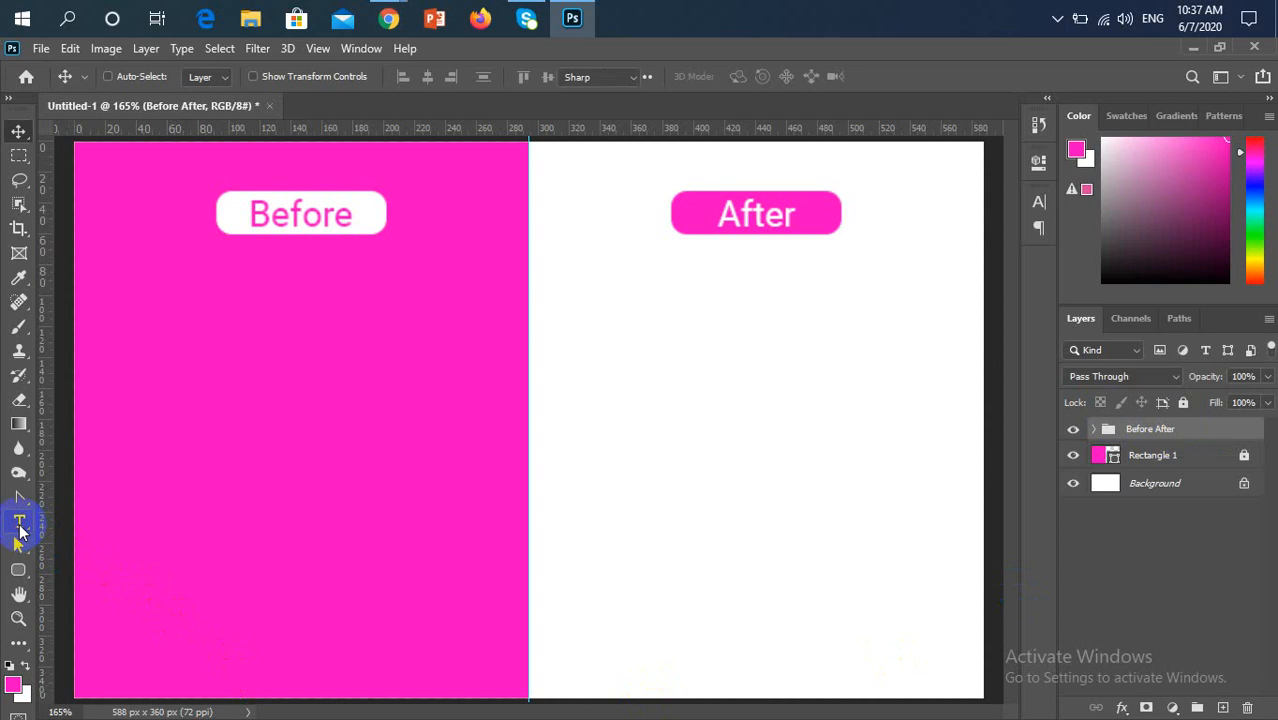
{"action": "left_click", "coordinate": [260, 477]}
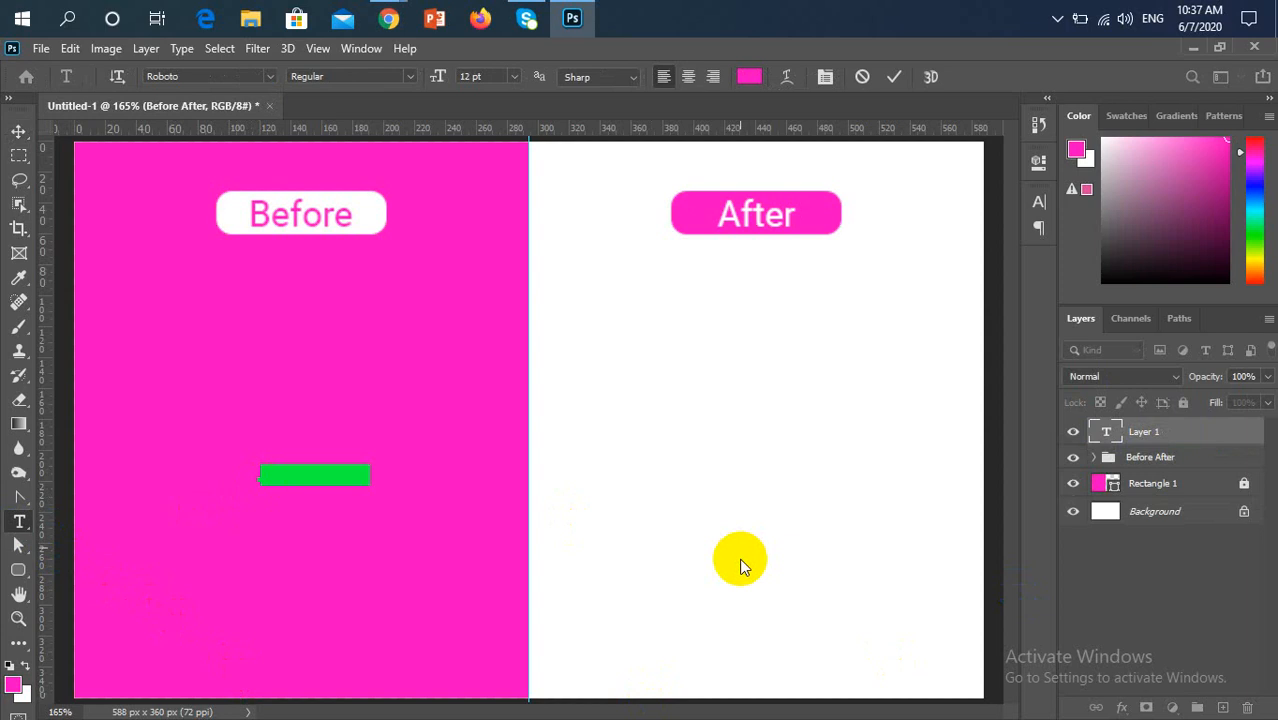
{"action": "key", "text": "BackSpace"}
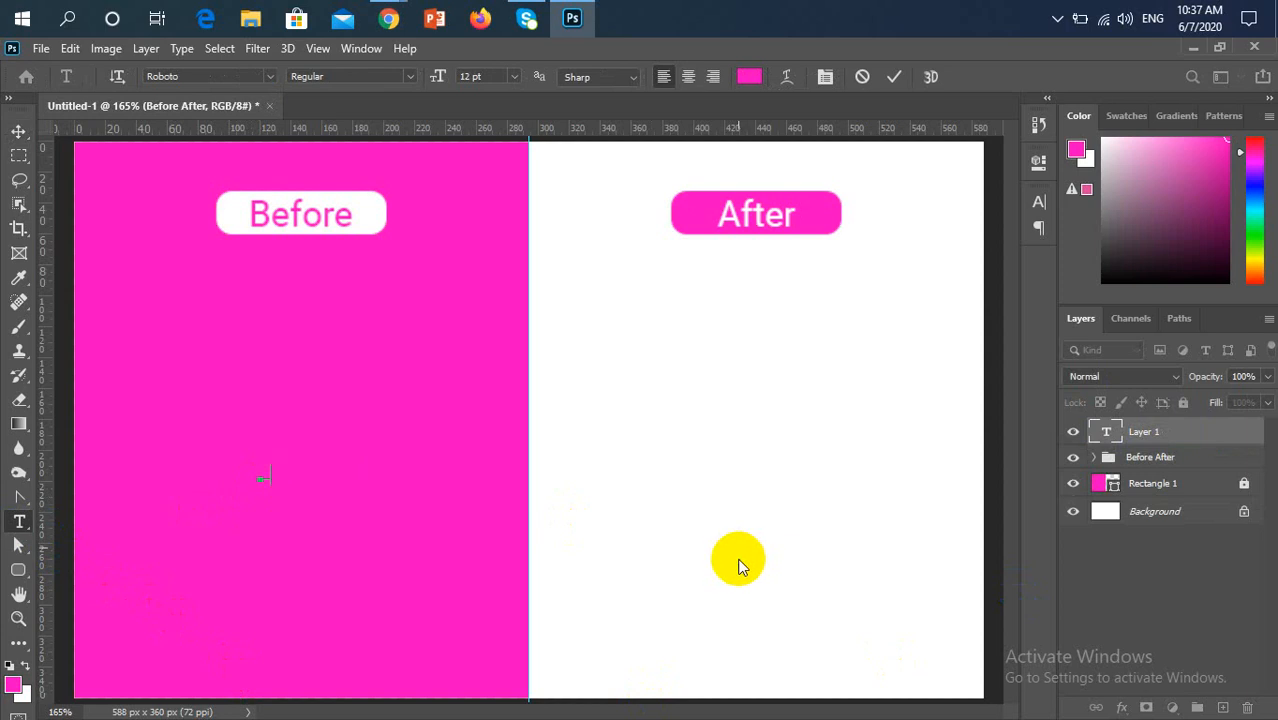
{"action": "left_click", "coordinate": [421, 620]}
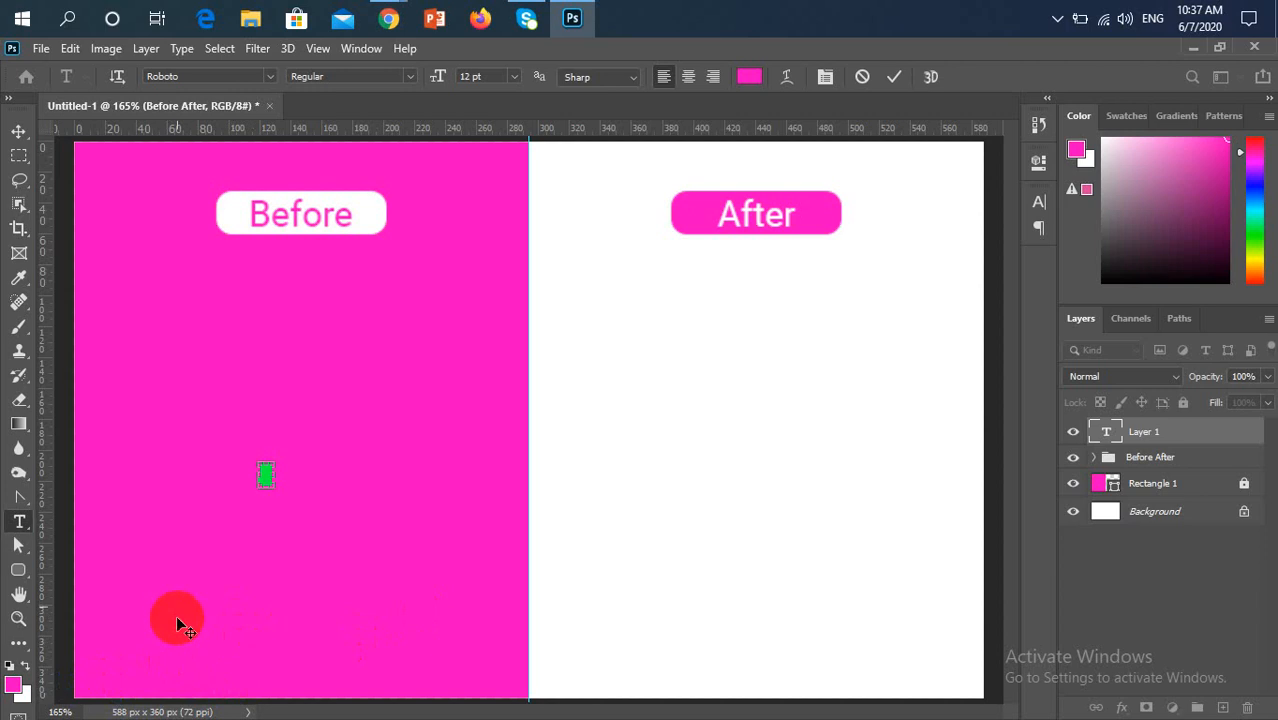
Set the letter "o" to the near-white colour fdf9fc and commit the text
{"action": "left_click", "coordinate": [750, 80]}
{"action": "left_click", "coordinate": [744, 81]}
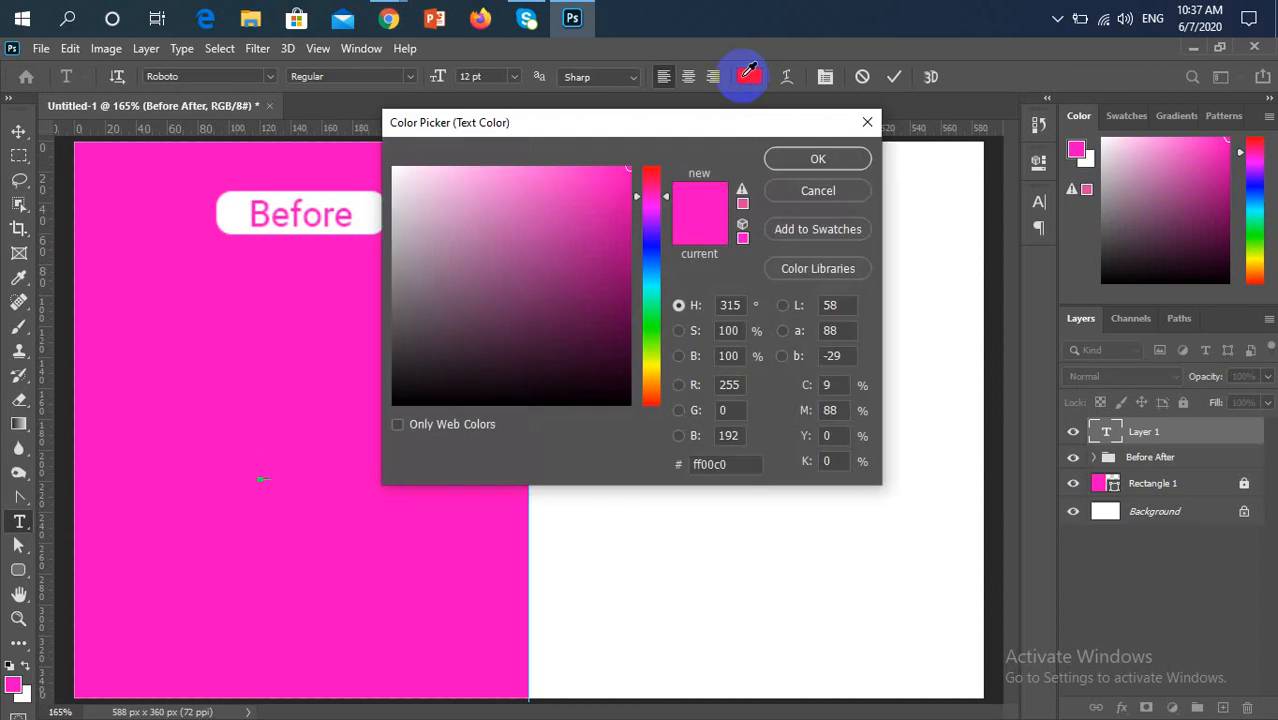
{"action": "left_click_drag", "start_coordinate": [471, 205], "coordinate": [389, 164]}
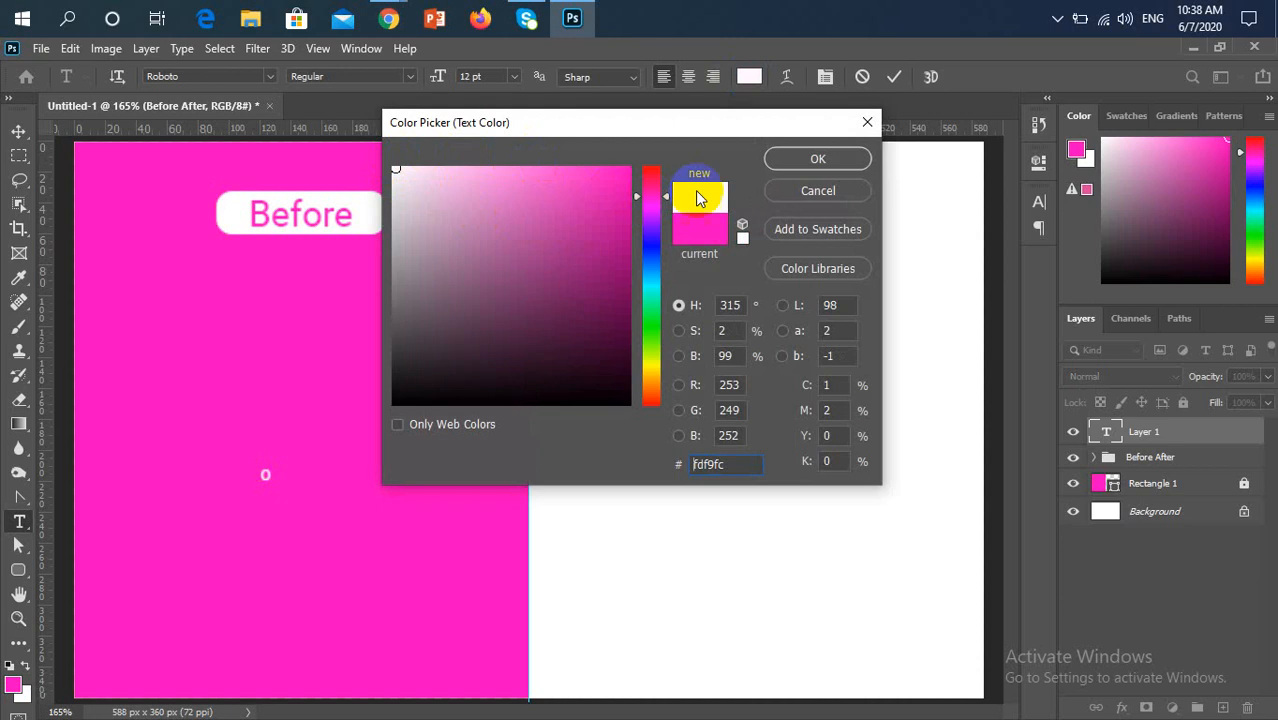
{"action": "left_click", "coordinate": [808, 165]}
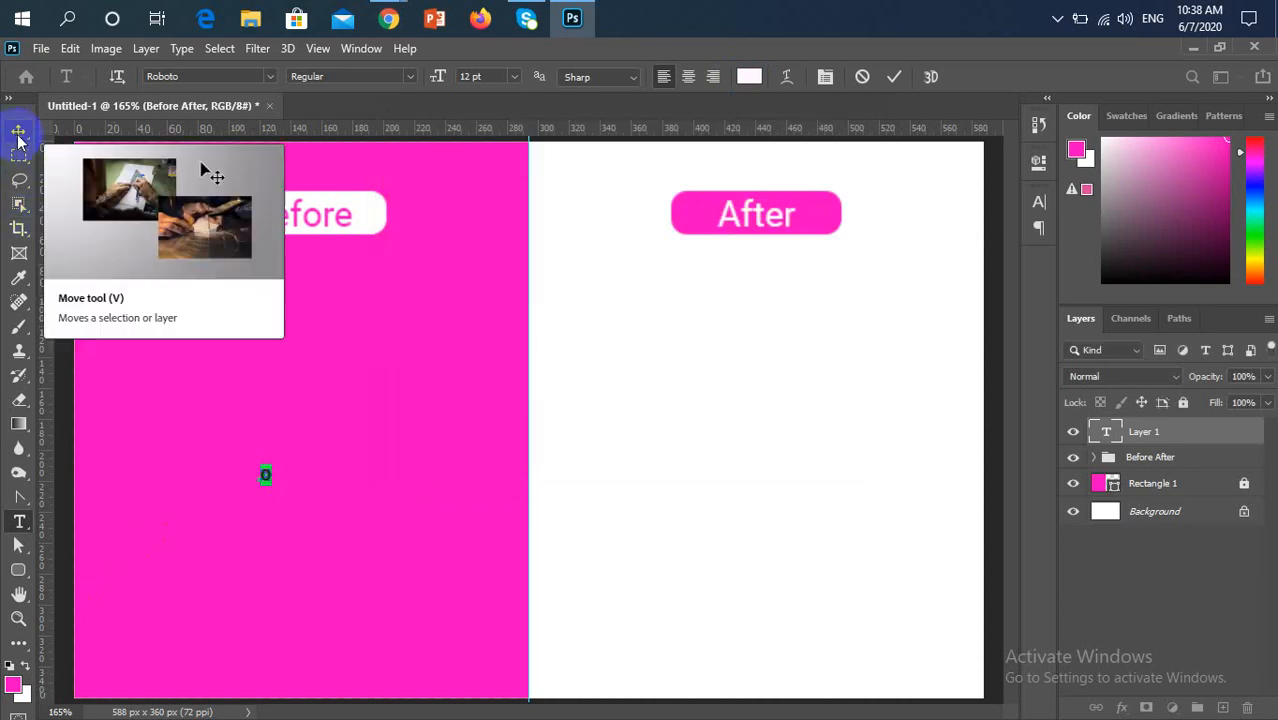
{"action": "left_click", "coordinate": [894, 77]}
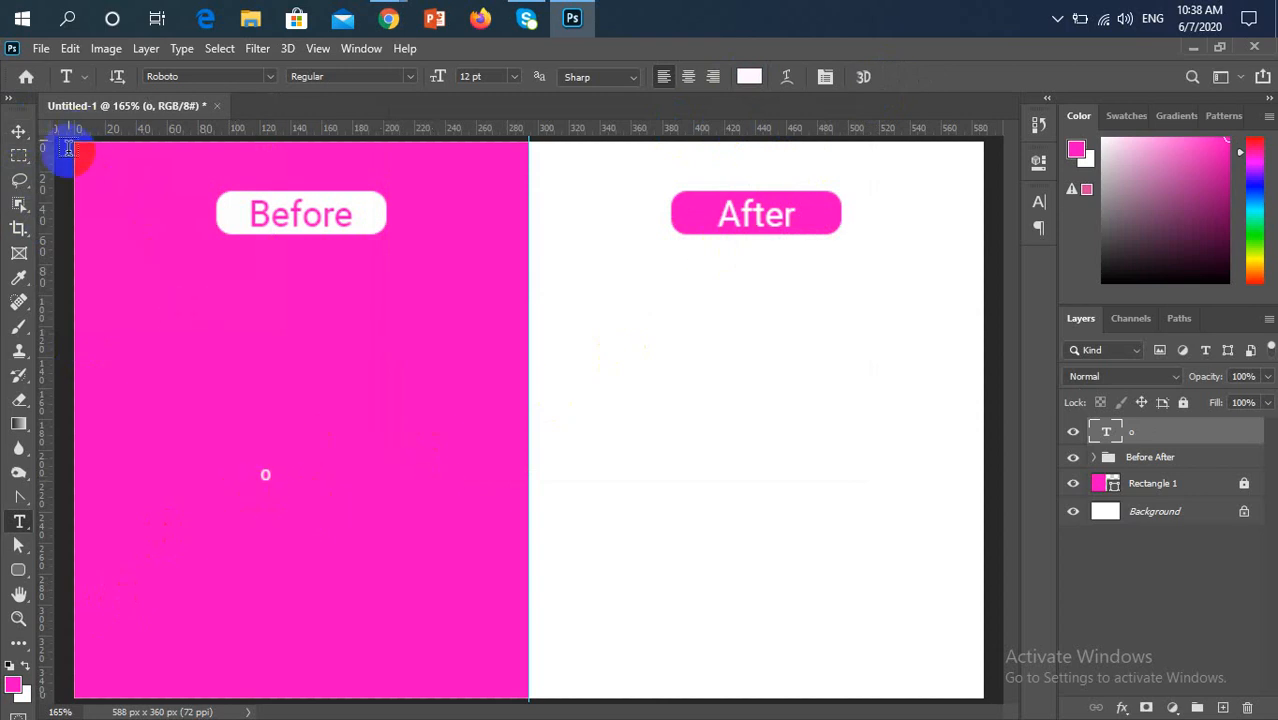
Scale the letter "o" up to about 2260% and position it below the "Before" label in the middle of the pink half
{"action": "left_click", "coordinate": [18, 131]}
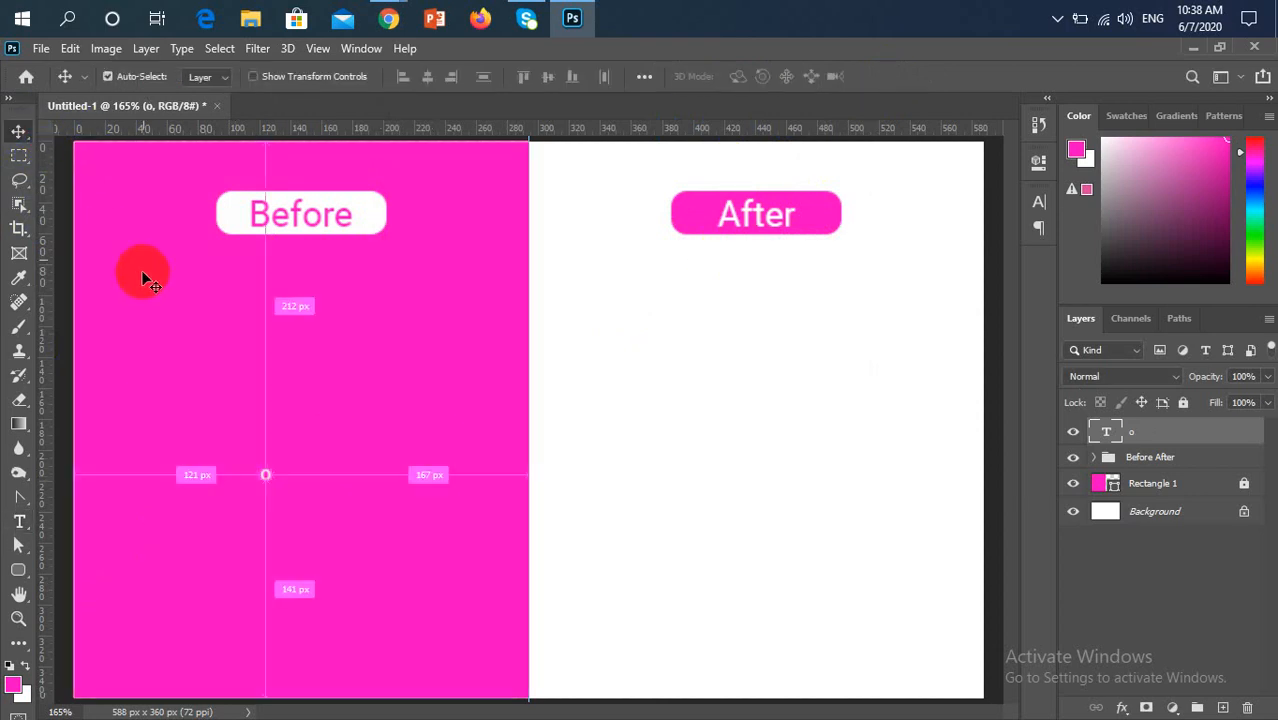
{"action": "key", "text": "ctrl+t"}
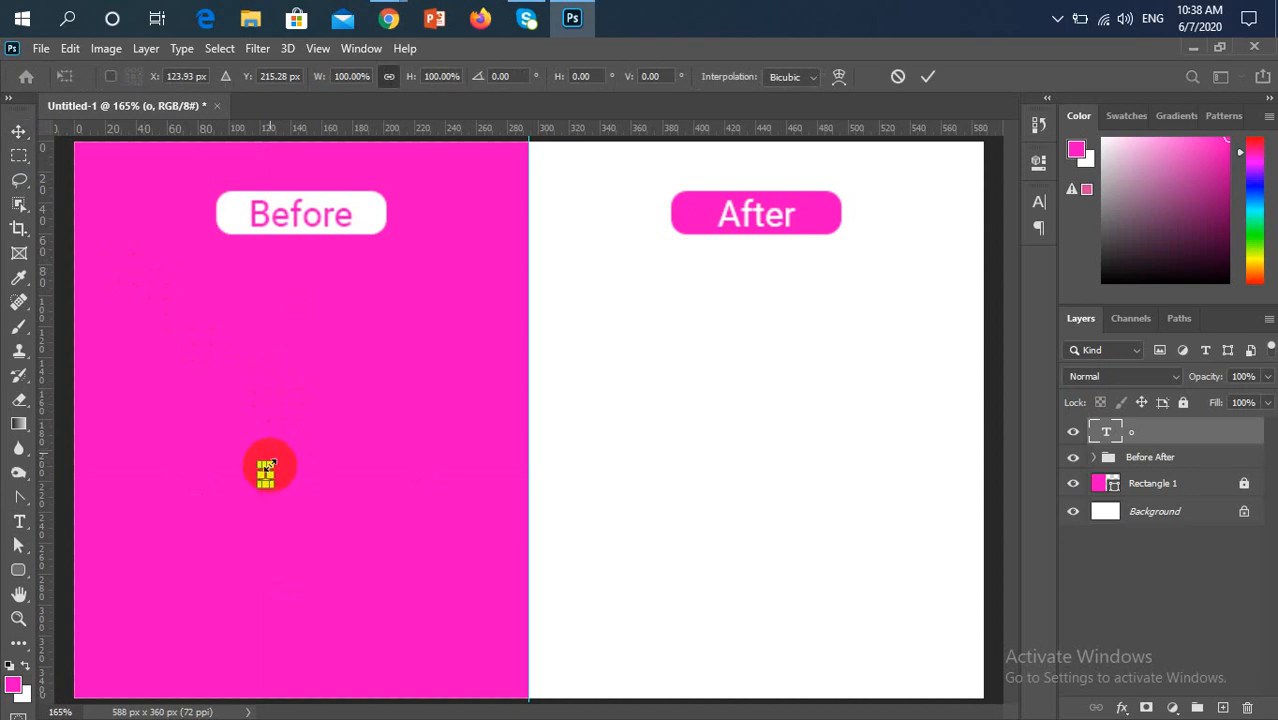
{"action": "left_click_drag", "start_coordinate": [268, 462], "coordinate": [398, 316]}
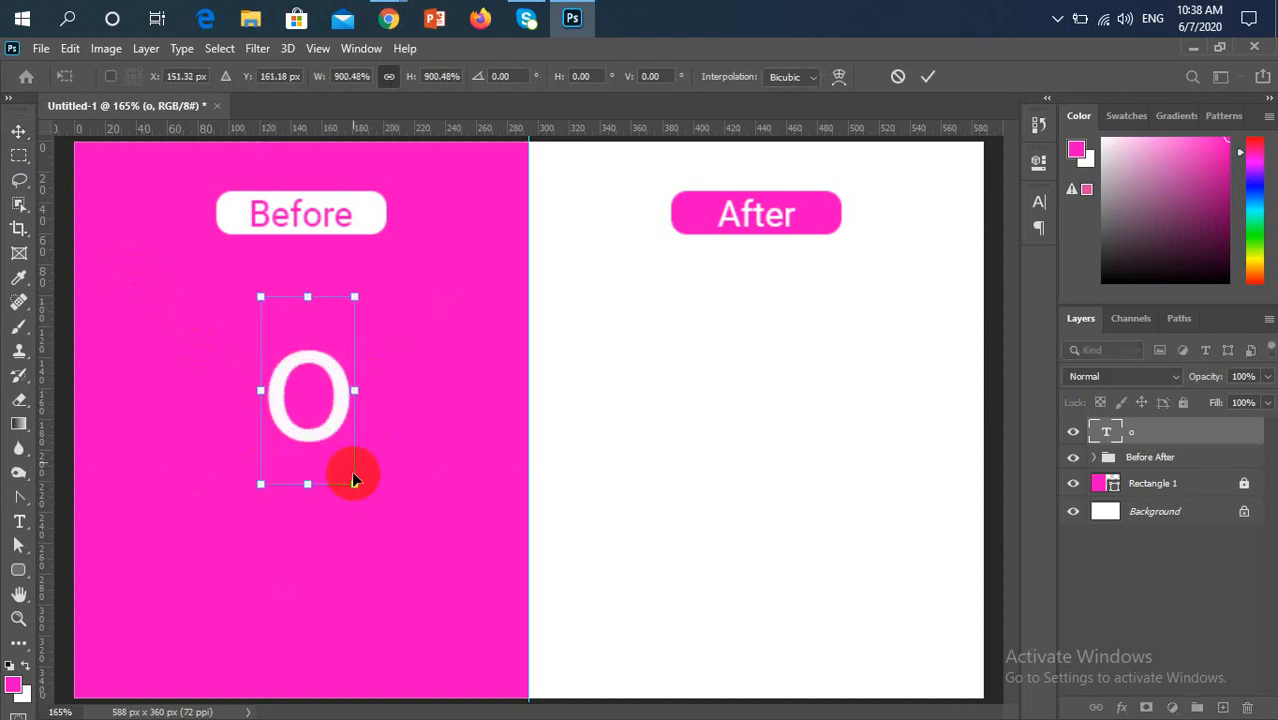
{"action": "left_click_drag", "start_coordinate": [355, 483], "coordinate": [446, 664]}
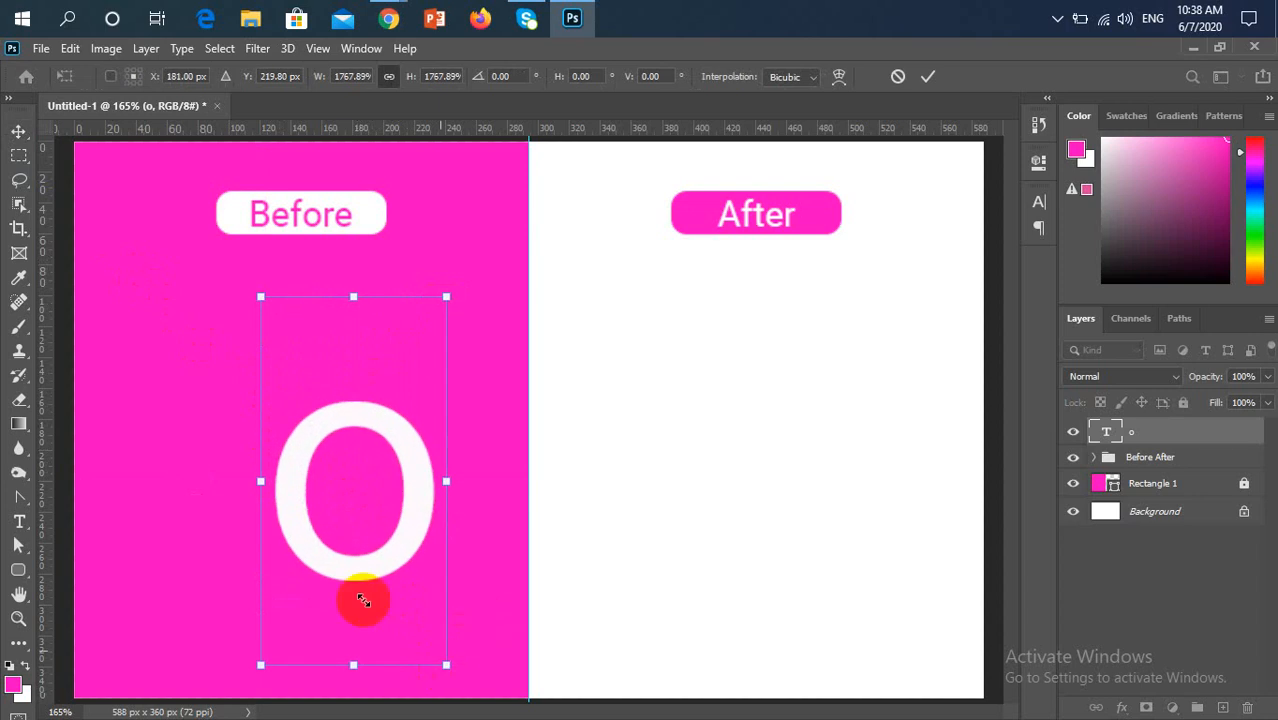
{"action": "left_click_drag", "start_coordinate": [351, 572], "coordinate": [290, 534]}
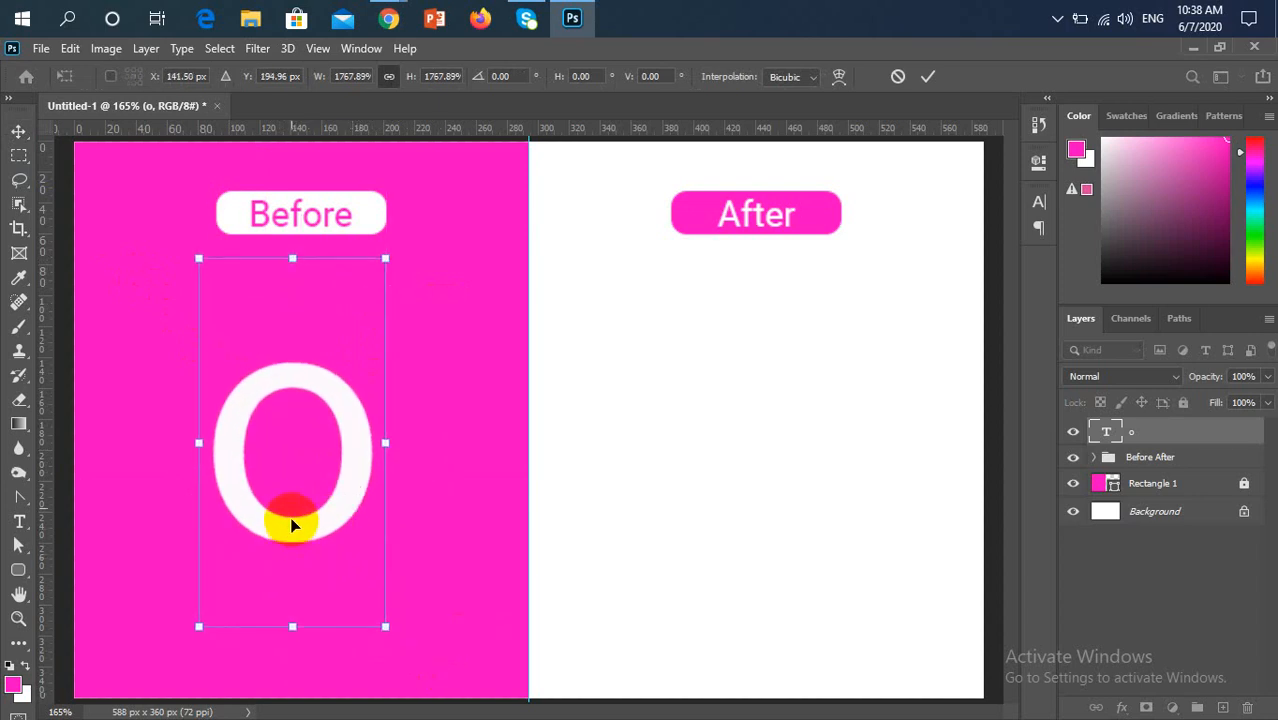
{"action": "left_click_drag", "start_coordinate": [383, 627], "coordinate": [410, 666]}
{"action": "left_click_drag", "start_coordinate": [335, 555], "coordinate": [335, 531]}
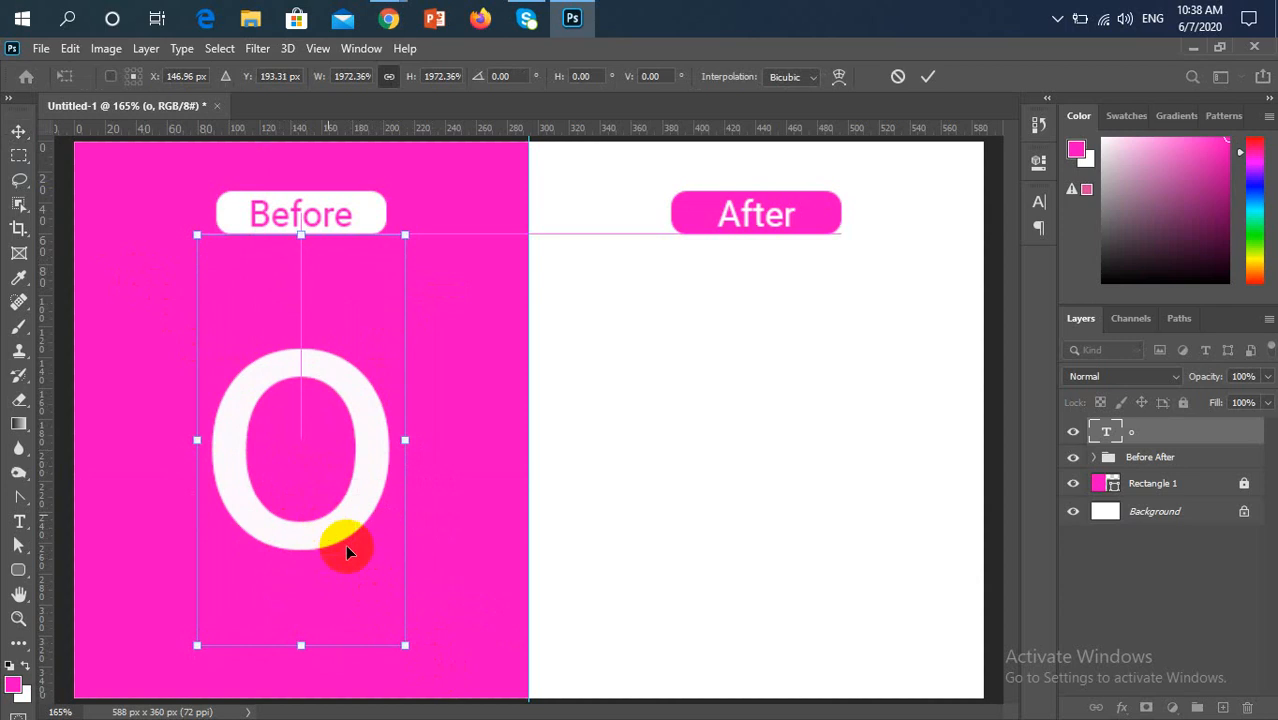
{"action": "left_click_drag", "start_coordinate": [406, 646], "coordinate": [445, 703]}
{"action": "left_click_drag", "start_coordinate": [350, 568], "coordinate": [337, 543]}
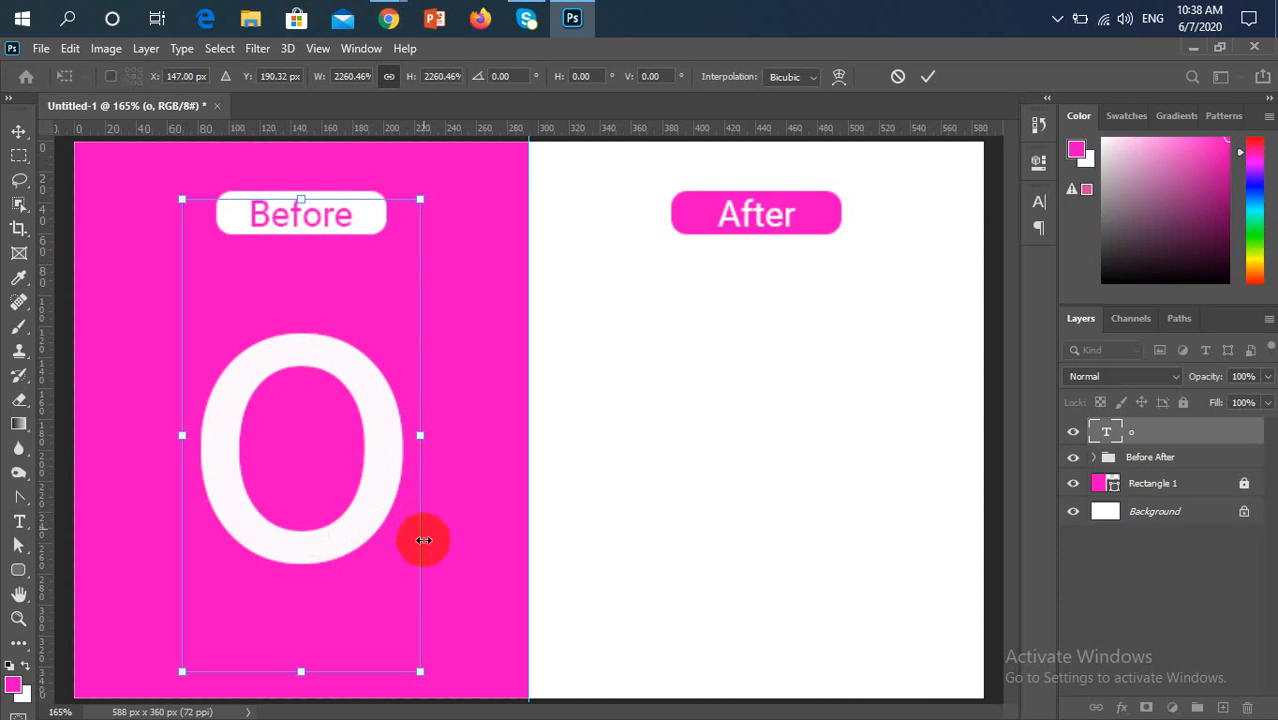
{"action": "key", "text": "Return"}
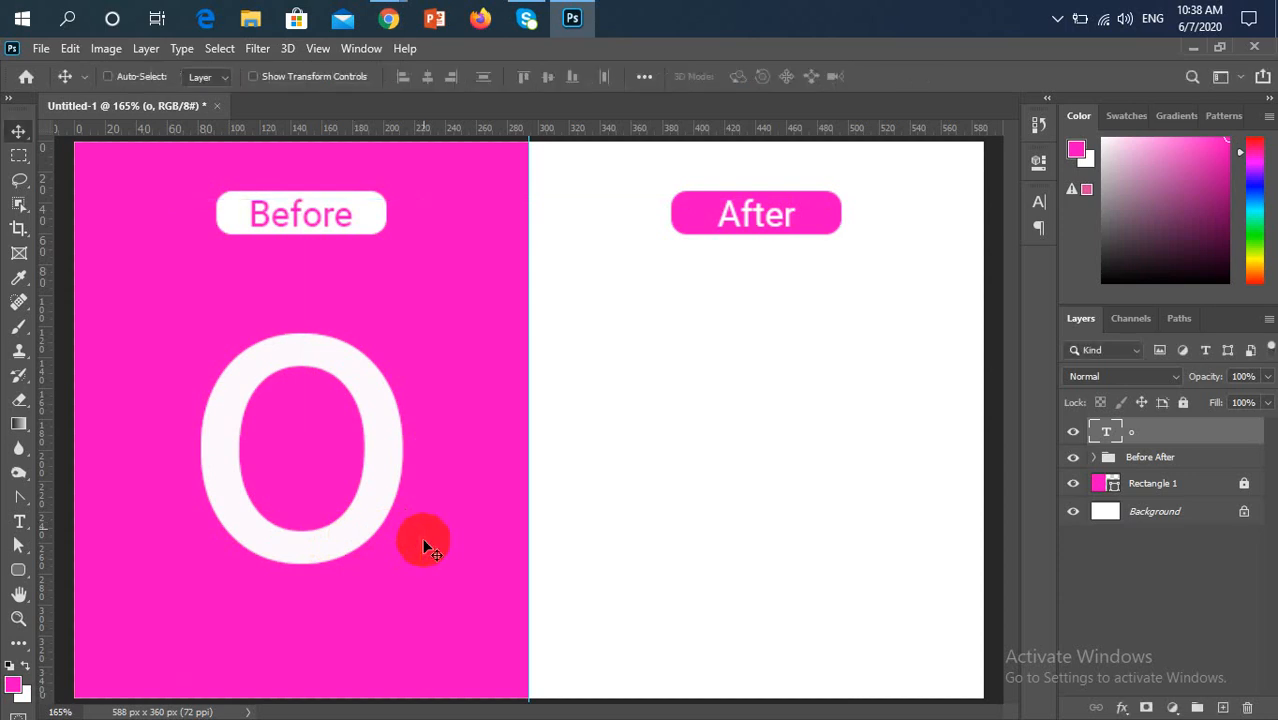
Change the font style of the large white "o" to Roboto Bold and commit the edit
{"action": "key", "text": "t"}
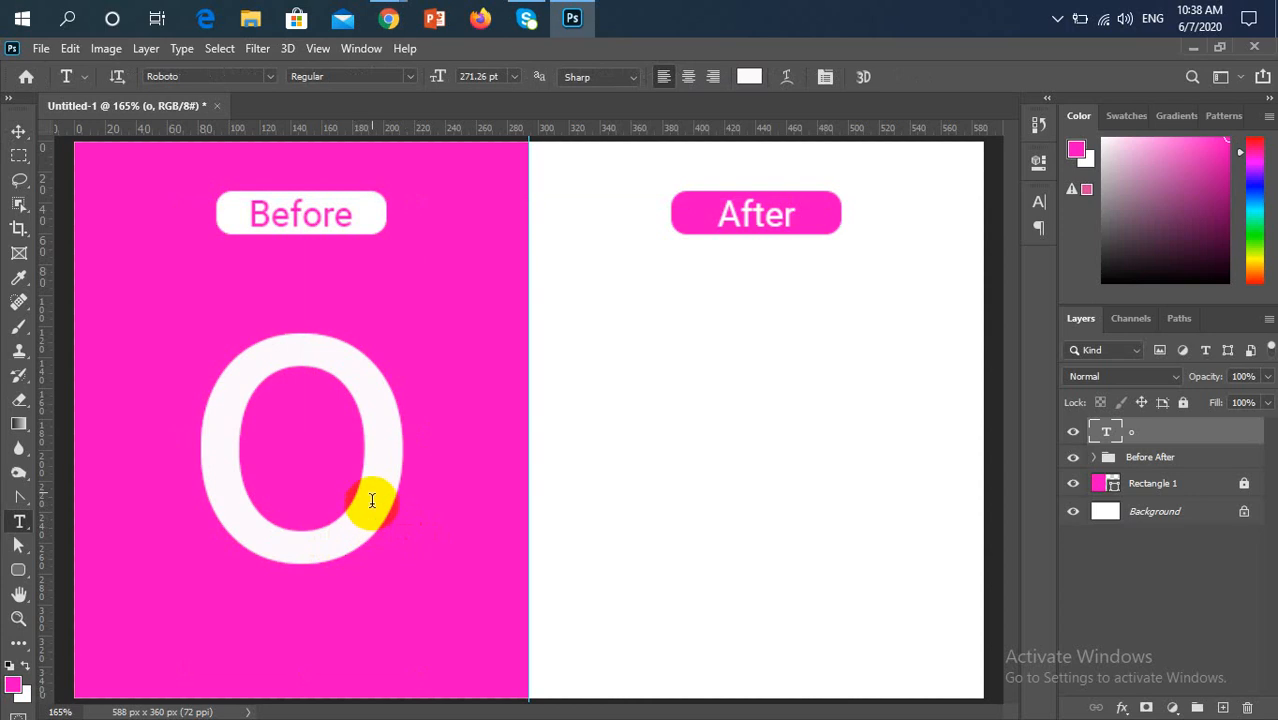
{"action": "double_click", "coordinate": [215, 432]}
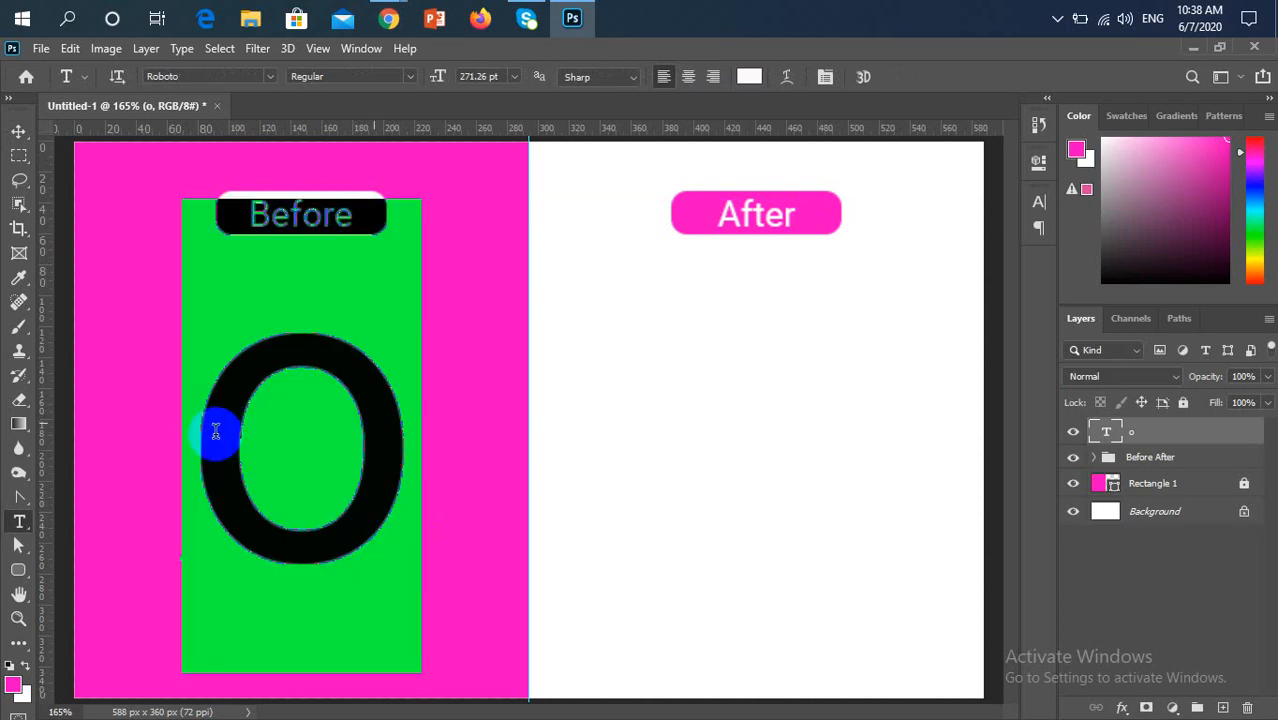
{"action": "left_click", "coordinate": [261, 405]}
{"action": "left_click_drag", "start_coordinate": [199, 453], "coordinate": [336, 464]}
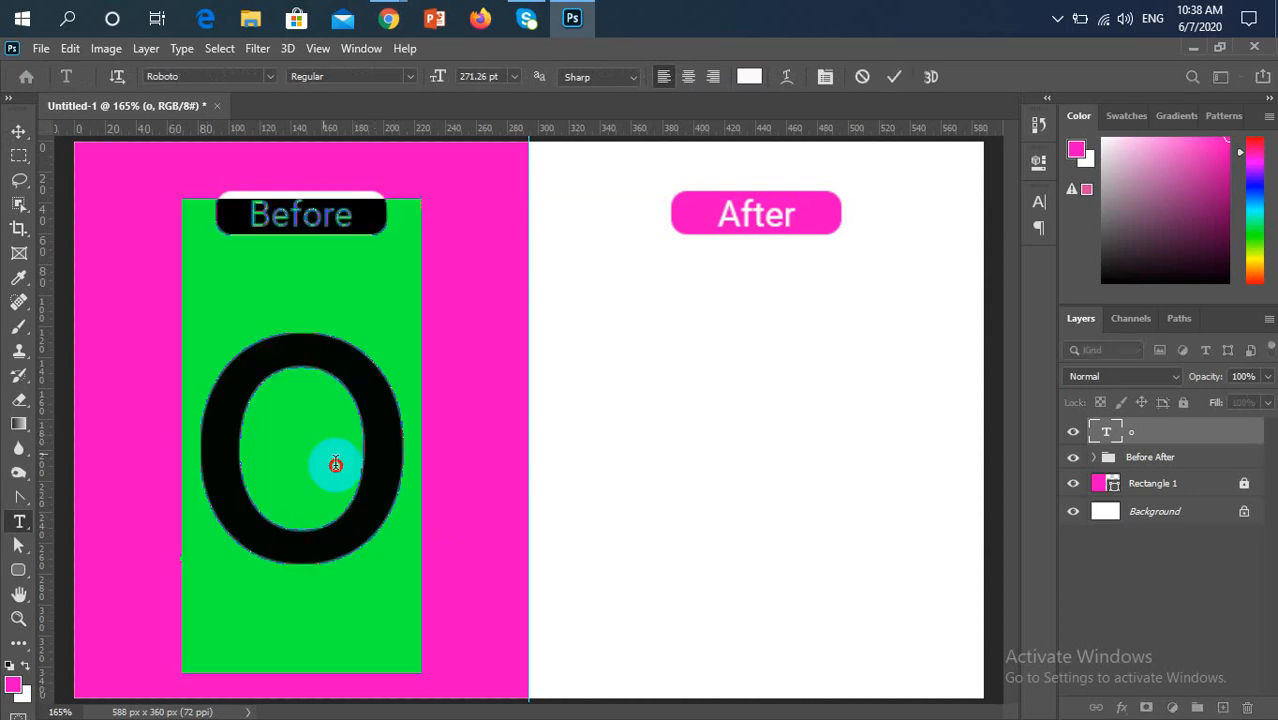
{"action": "left_click", "coordinate": [412, 77]}
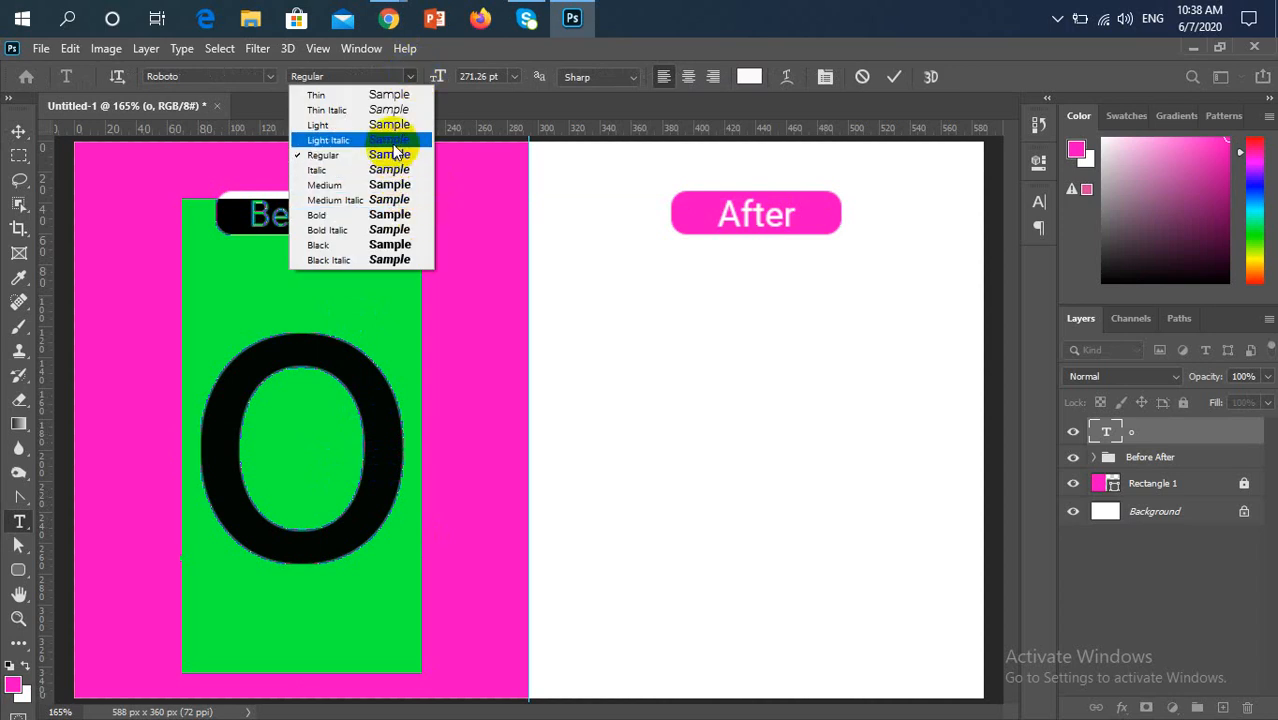
{"action": "left_click", "coordinate": [340, 215]}
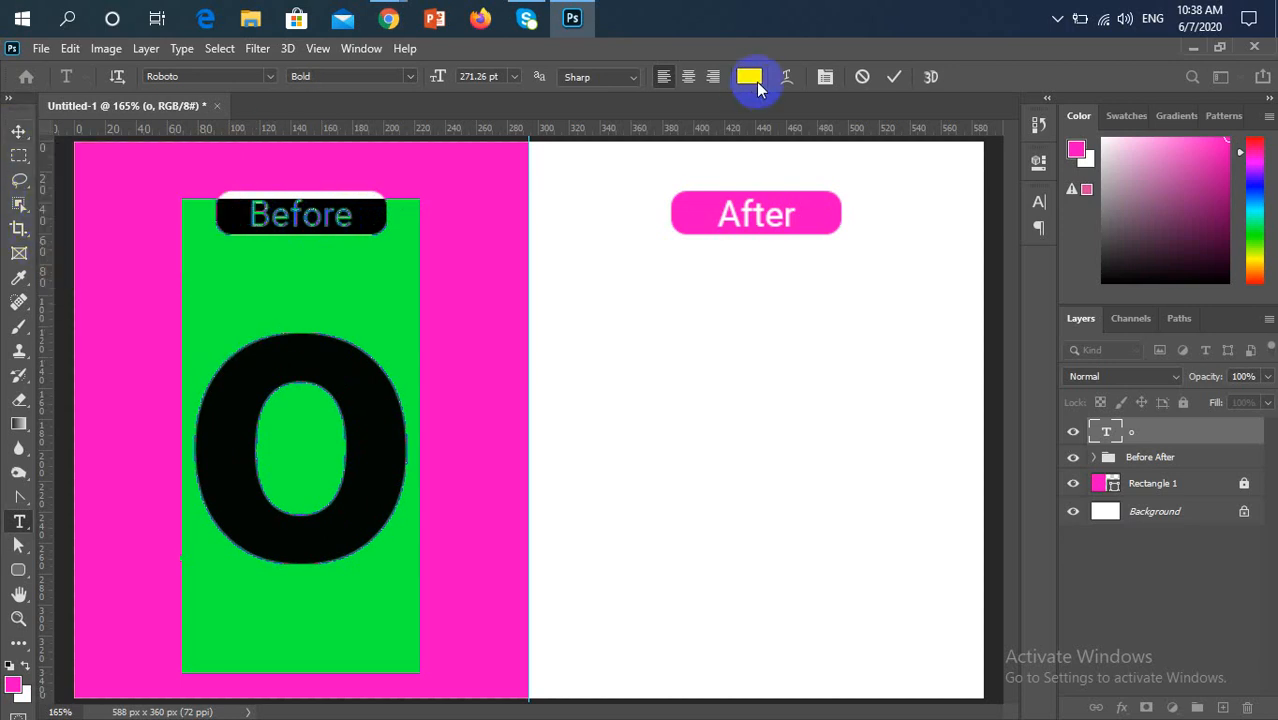
{"action": "left_click", "coordinate": [893, 77]}
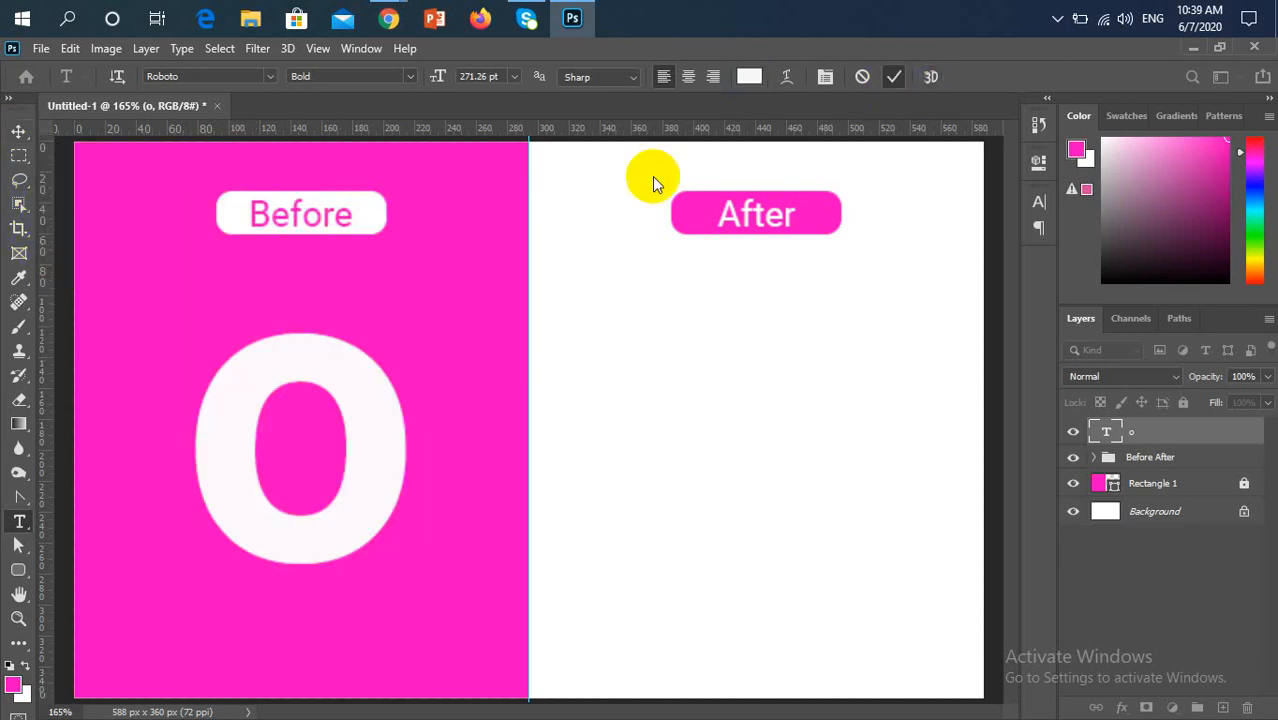
Duplicate the white "o", move the copy below the "After" label on the white half, and fill it with the pink foreground colour
{"action": "left_click", "coordinate": [14, 138]}
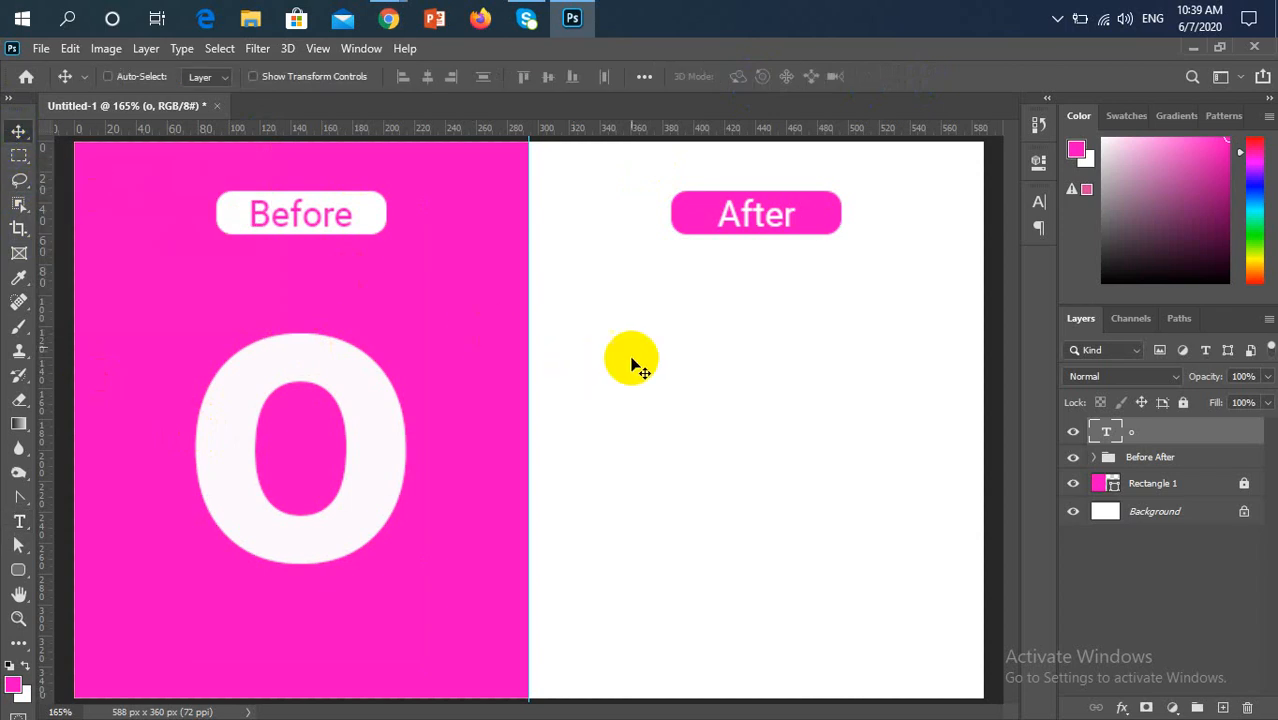
{"action": "key", "text": "ctrl"}
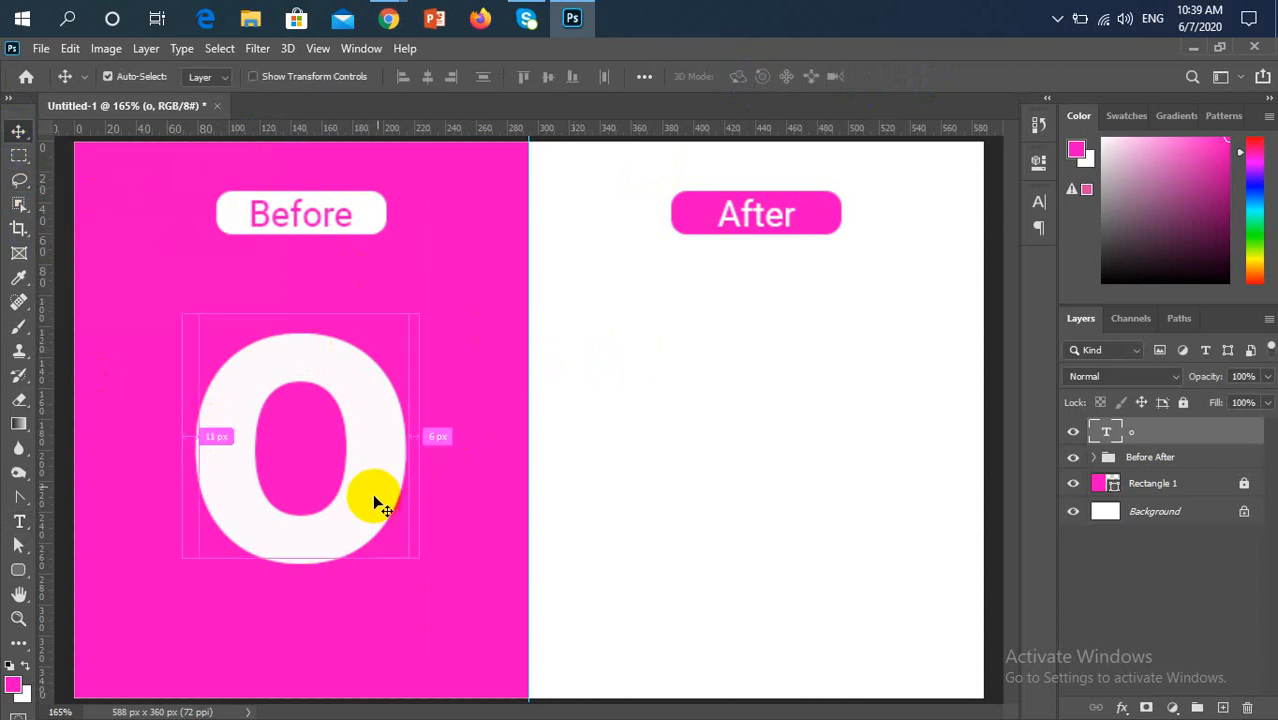
{"action": "key", "text": "ctrl+j"}
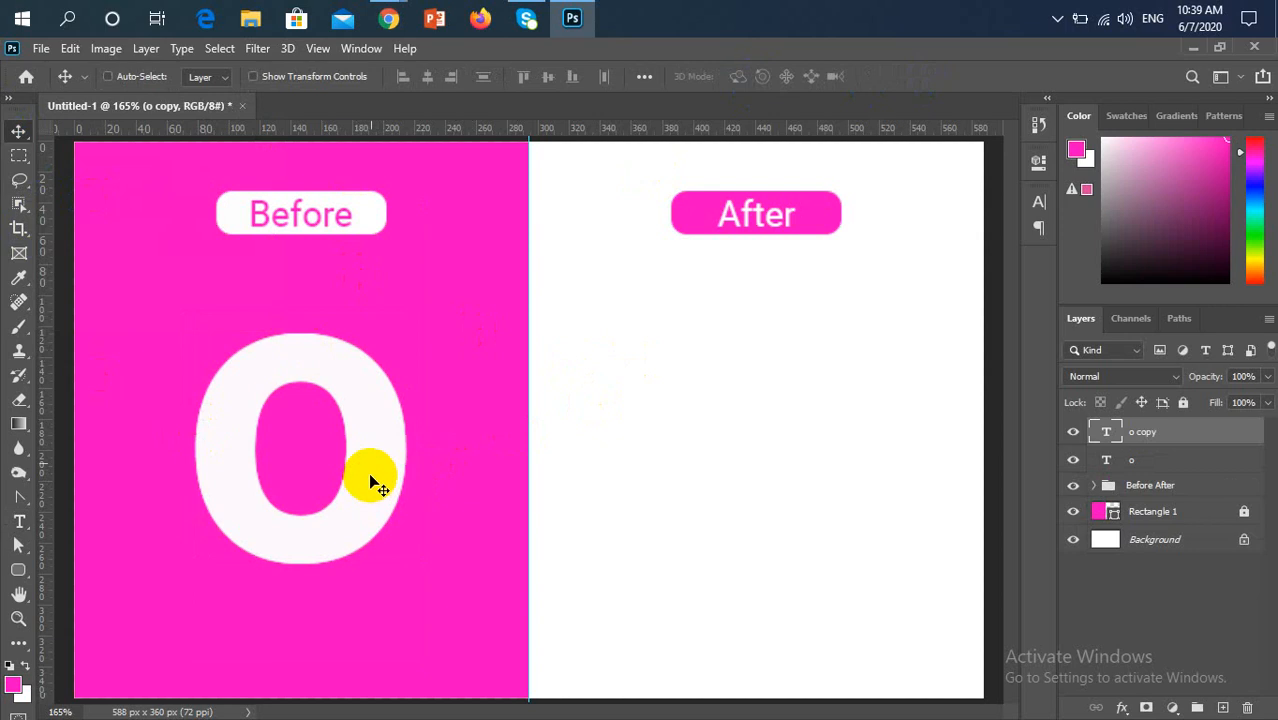
{"action": "left_click_drag", "start_coordinate": [372, 452], "coordinate": [817, 491]}
{"action": "key", "text": "alt+BackSpace"}
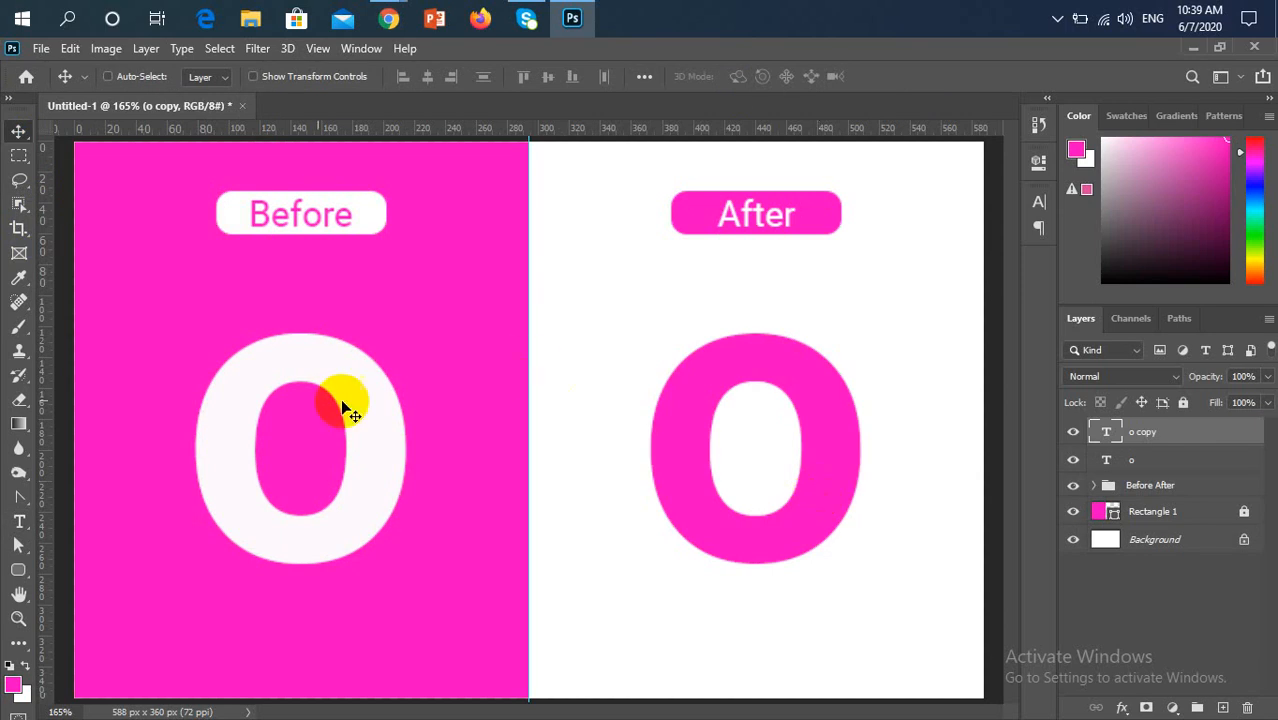
Centre the white "o" horizontally under the "Before" label, using the label's rounded rectangle outline as the alignment selection
{"action": "key", "text": "ctrl"}
{"action": "left_click", "coordinate": [374, 215]}
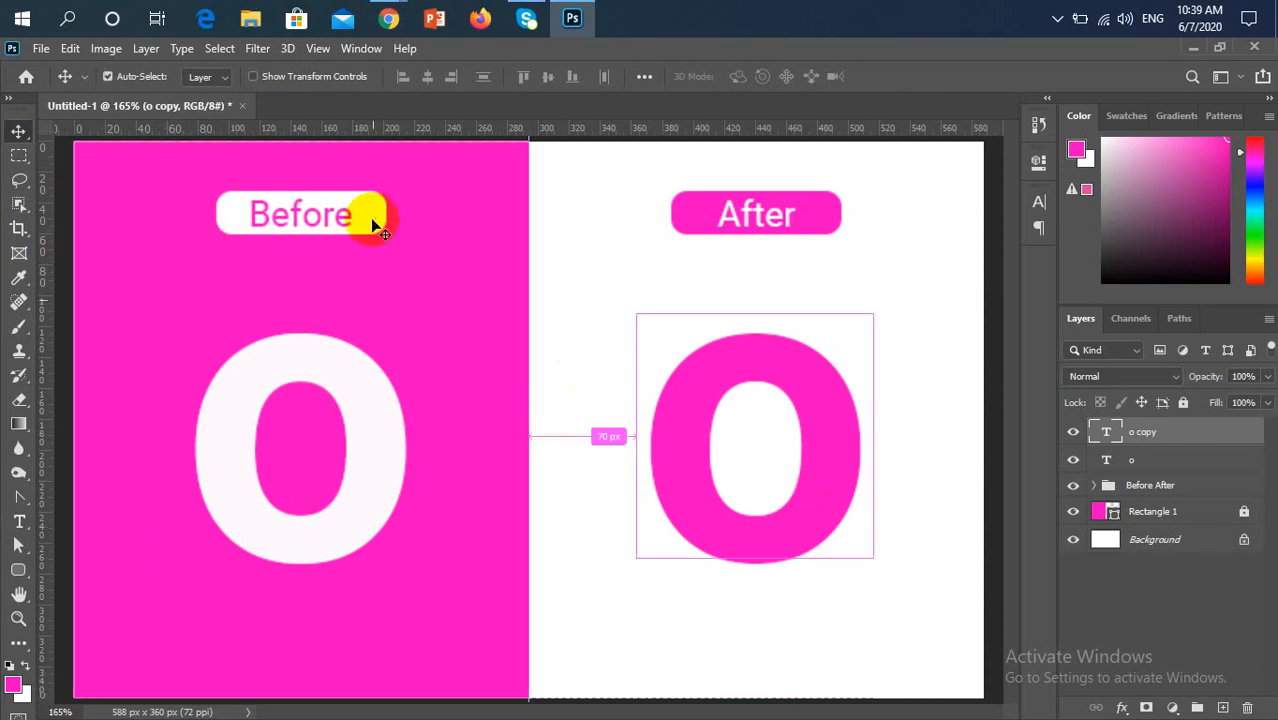
{"action": "left_click", "coordinate": [1134, 568], "text": "ctrl"}
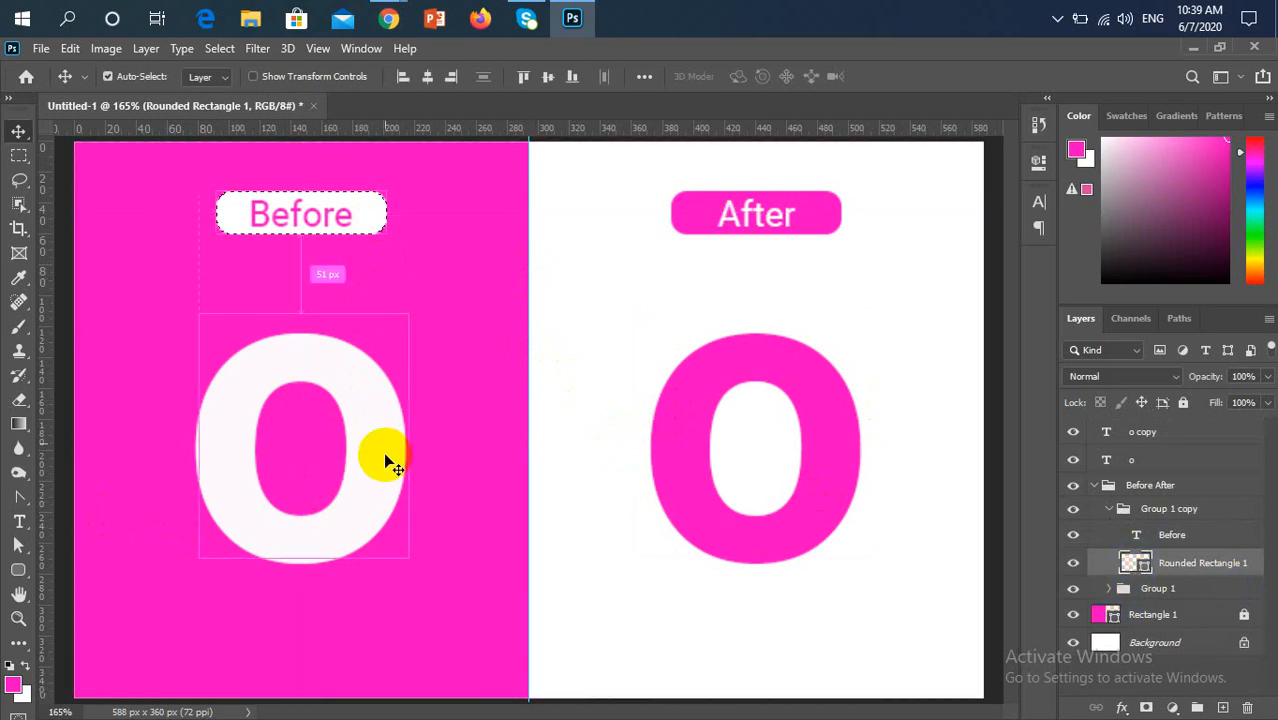
{"action": "left_click", "coordinate": [367, 523]}
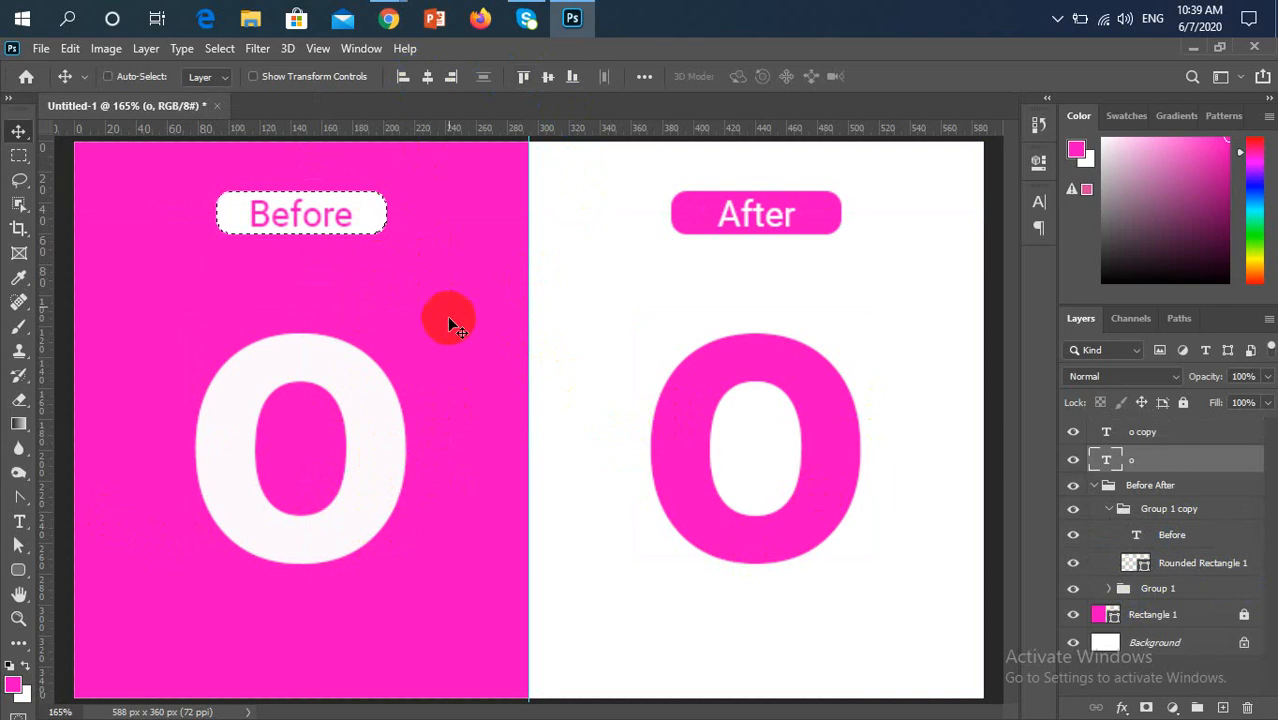
{"action": "left_click", "coordinate": [427, 78]}
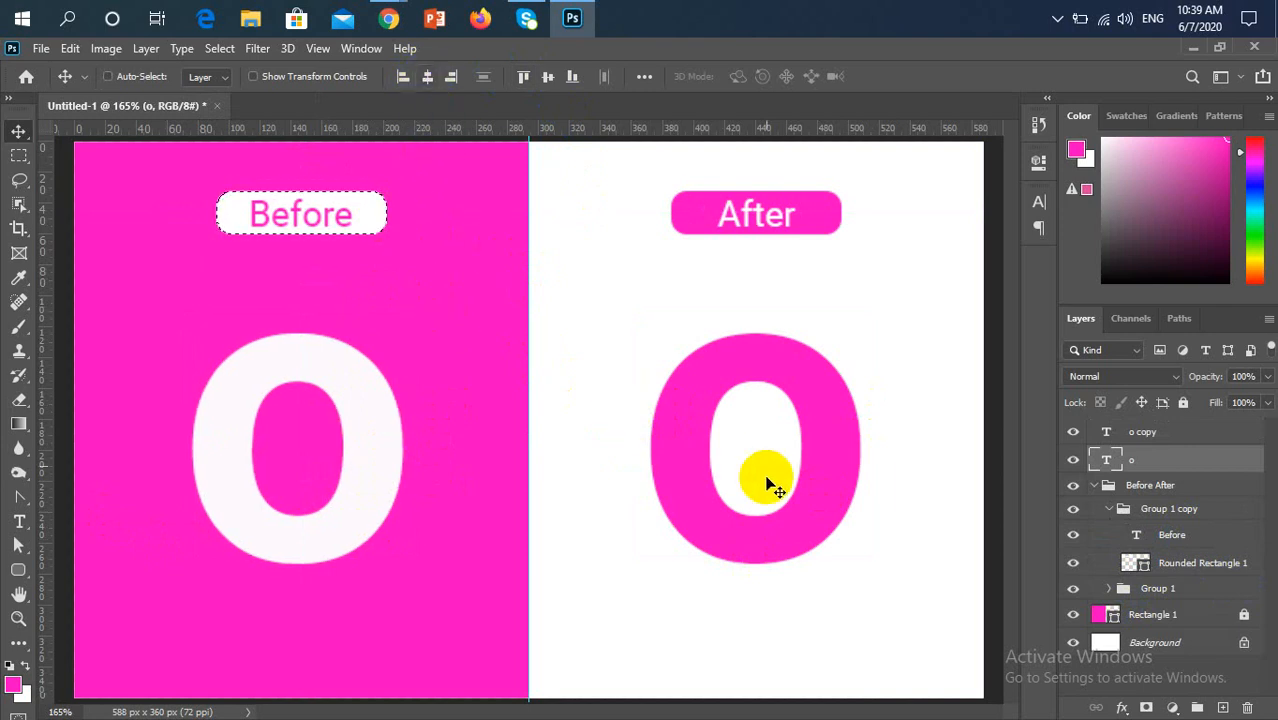
Centre the pink "o" horizontally under the "After" label using its rounded rectangle outline as selection, then deselect and collapse the Before After group
{"action": "left_click", "coordinate": [828, 497], "text": "ctrl"}
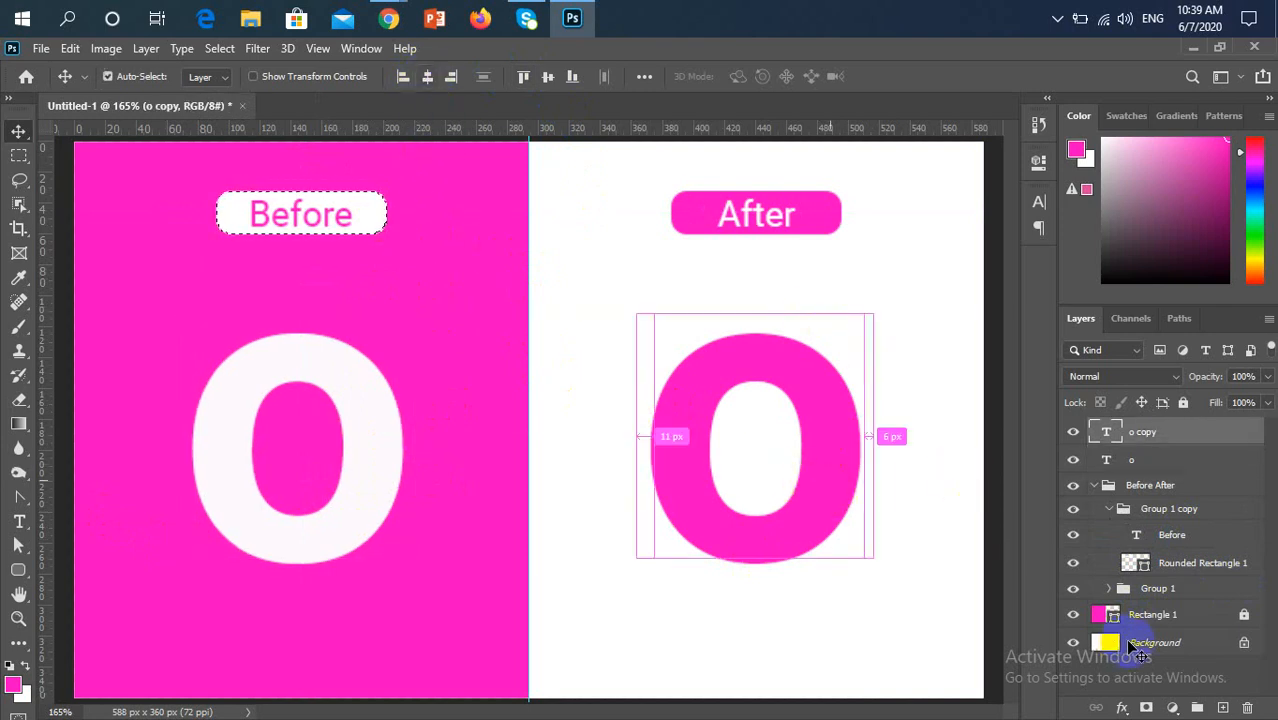
{"action": "left_click", "coordinate": [817, 213]}
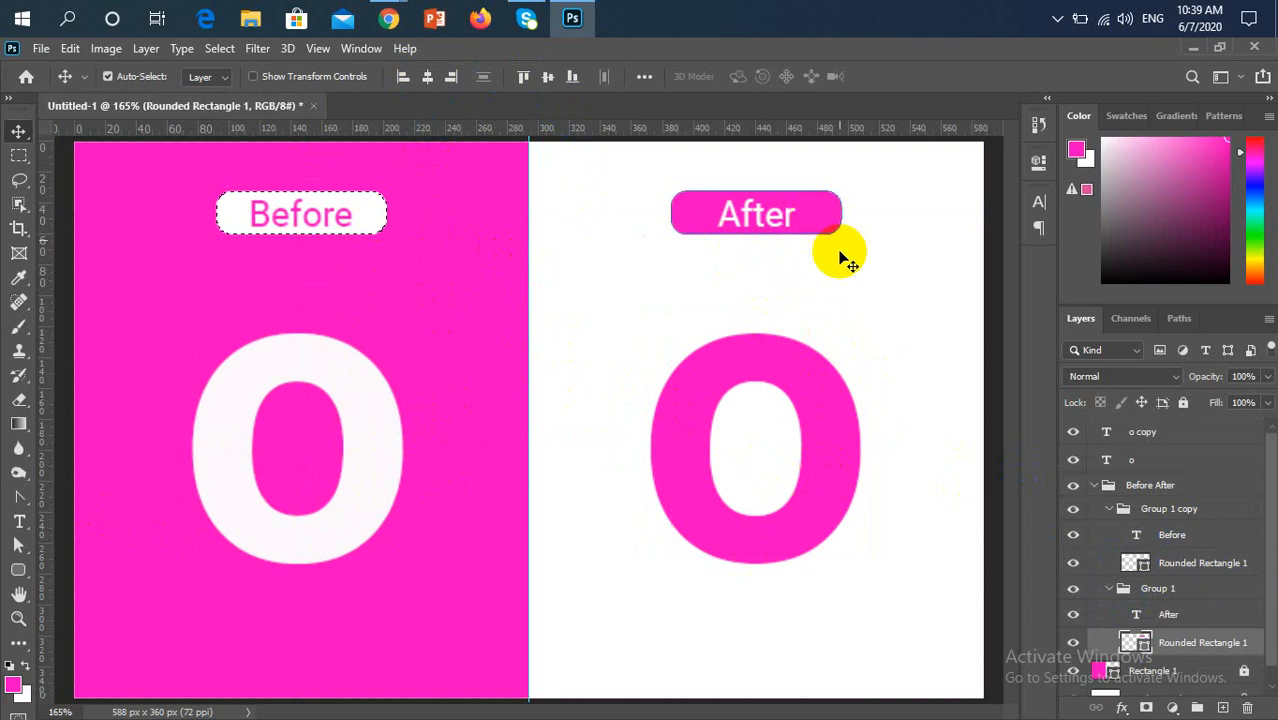
{"action": "left_click", "coordinate": [845, 491]}
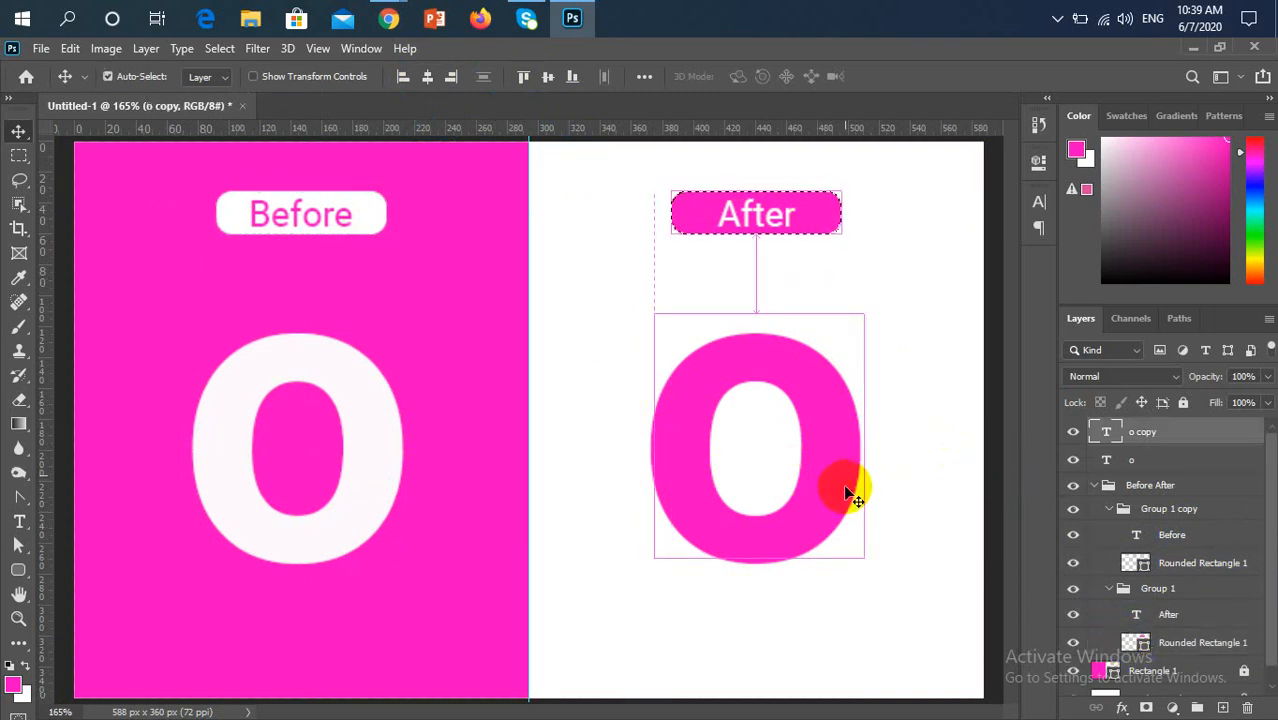
{"action": "left_click", "coordinate": [427, 83]}
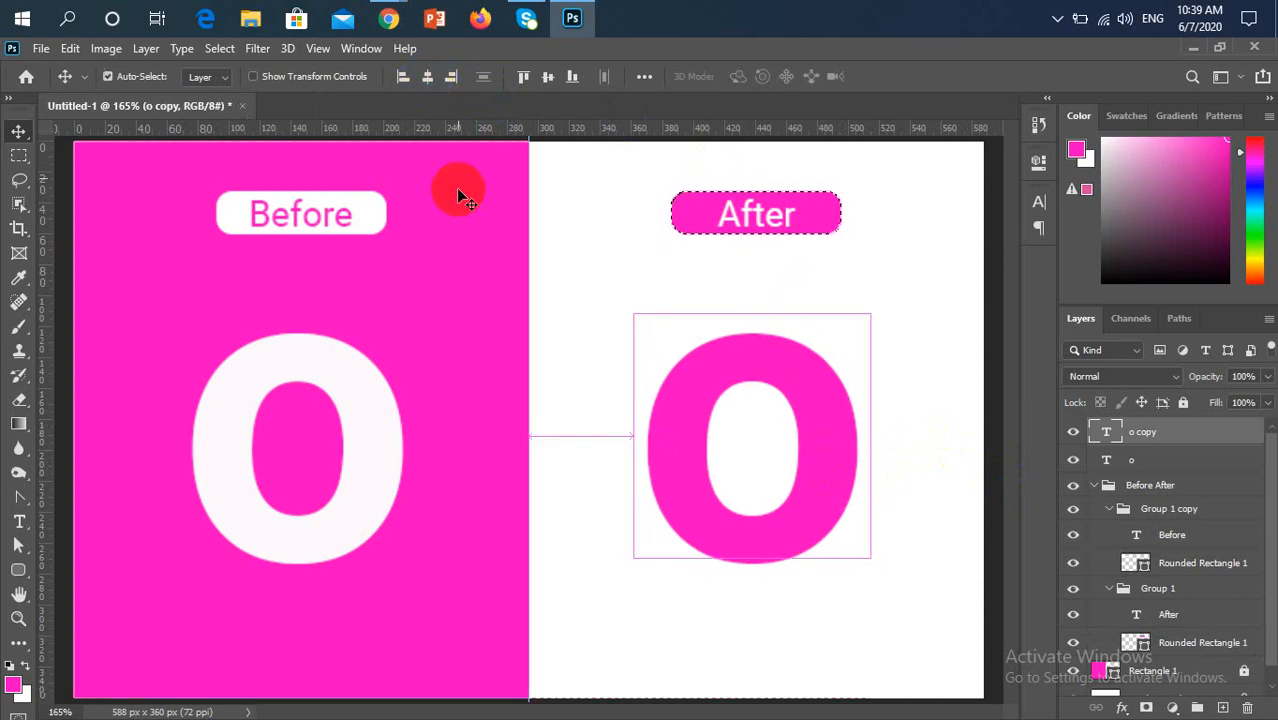
{"action": "key", "text": "ctrl+d"}
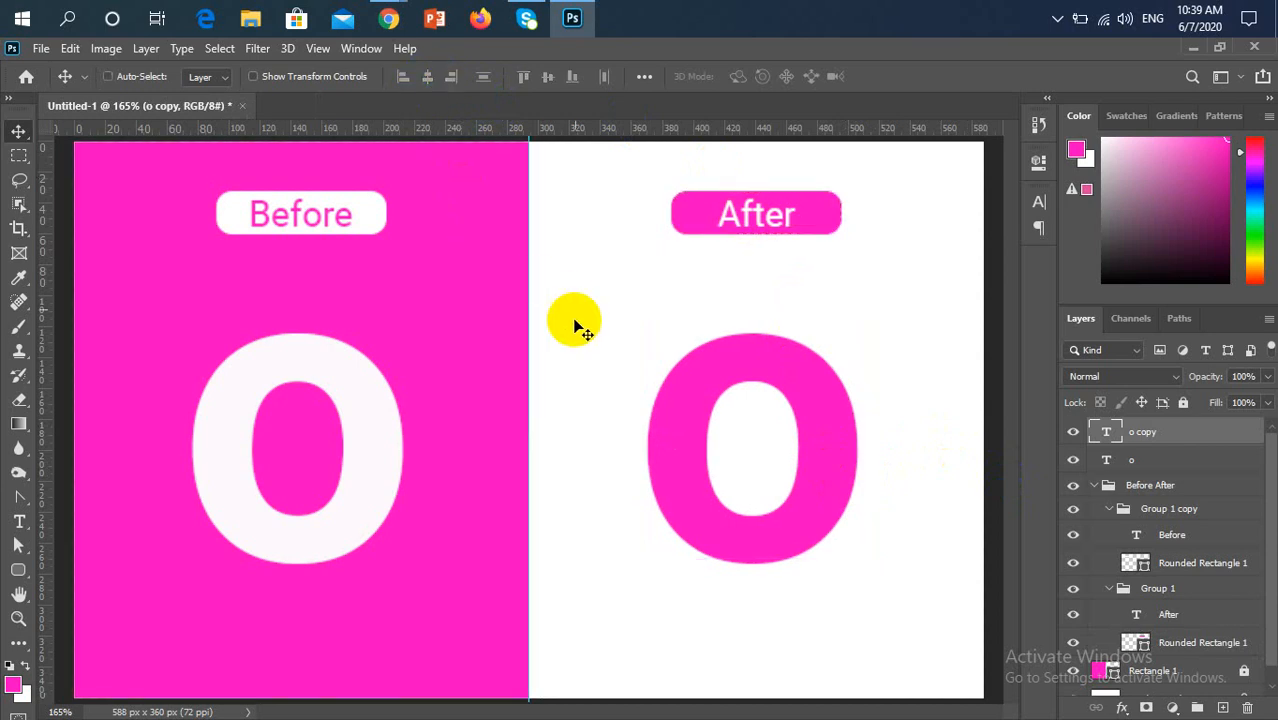
{"action": "left_click", "coordinate": [1096, 486]}
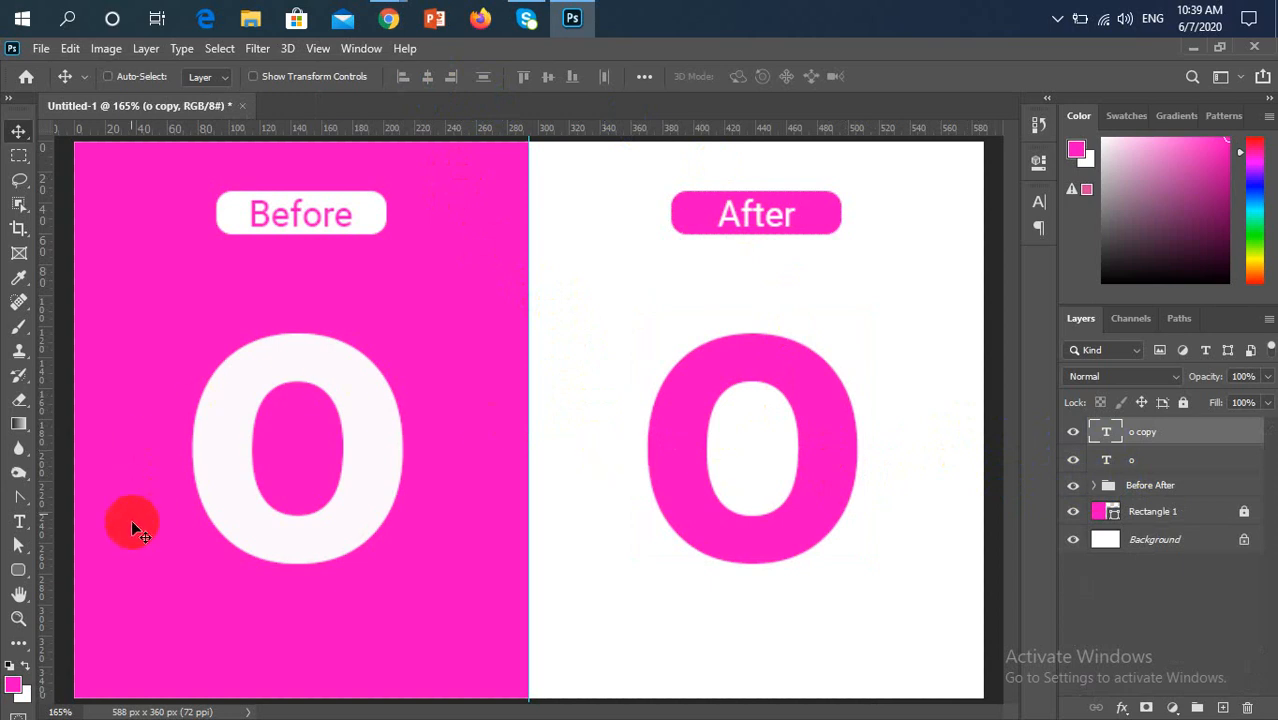
Switch from the Convert Point Tool to the Pen Tool for tracing the pink "o"
{"action": "left_click_drag", "start_coordinate": [19, 497], "coordinate": [89, 500]}
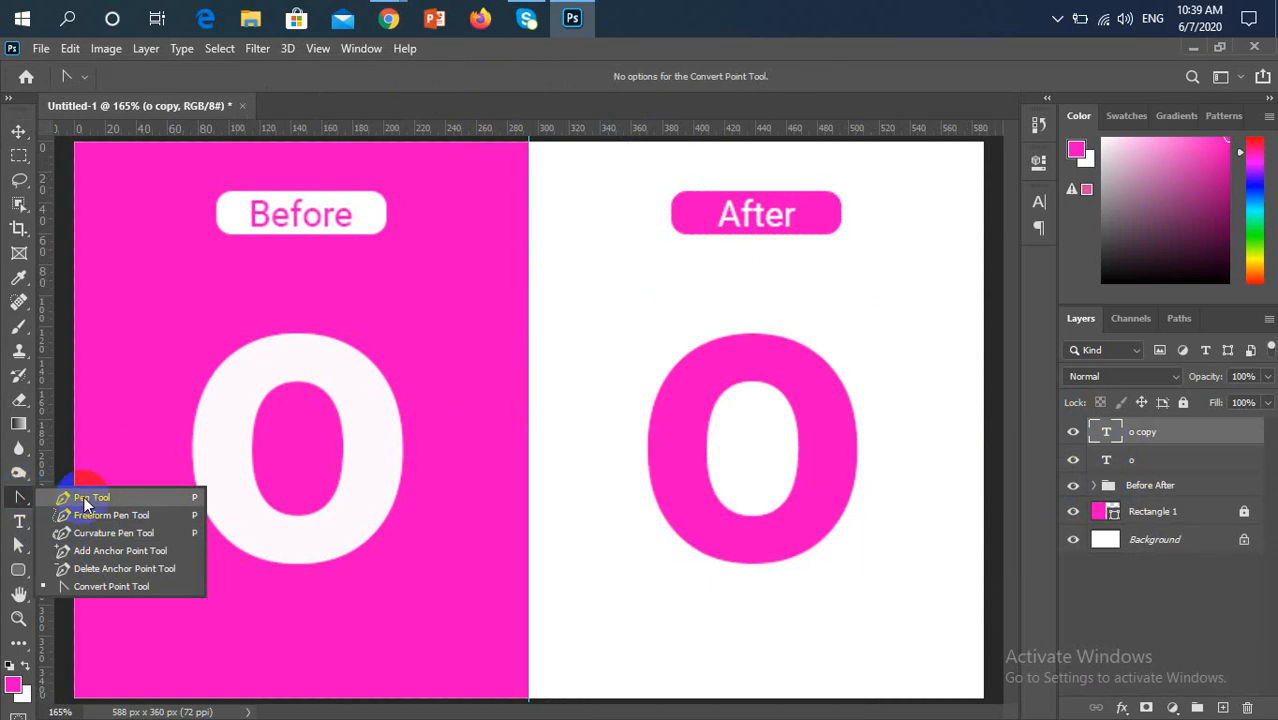
{"action": "left_click", "coordinate": [83, 496]}
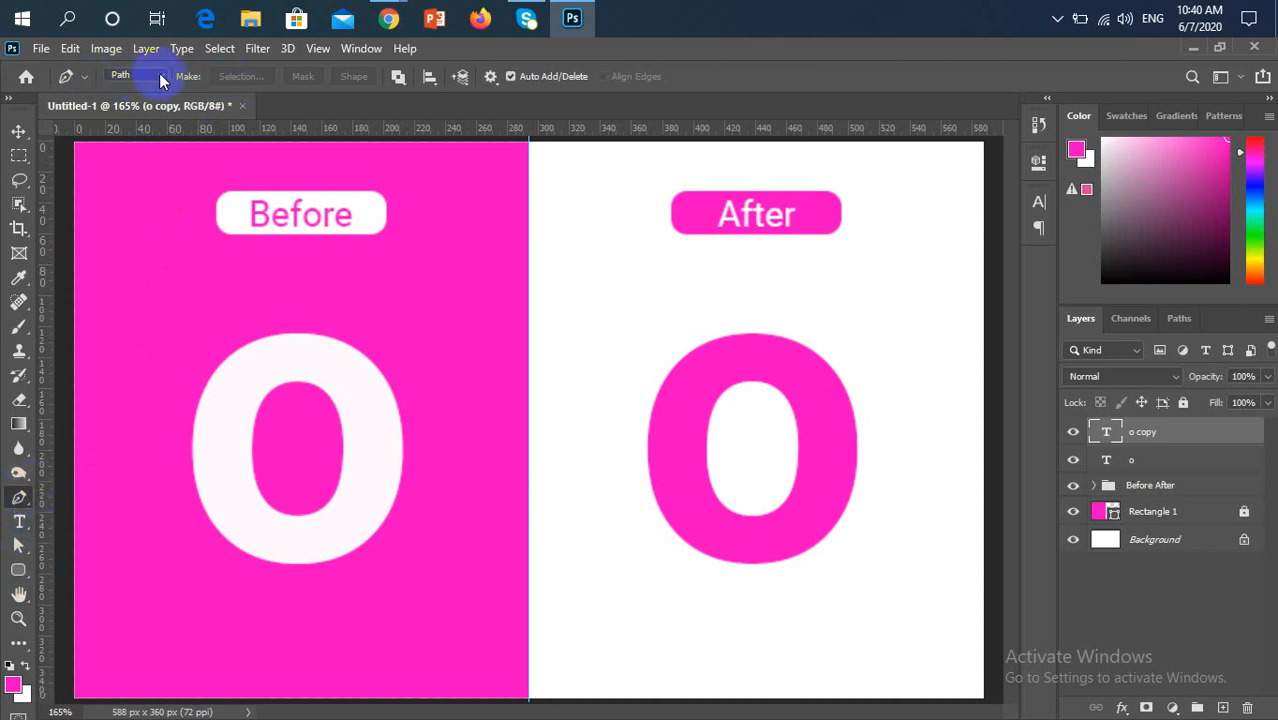
Switch to the Google Meet call in Chrome to check on the participants, and return to Photoshop
{"action": "mouse_move", "coordinate": [389, 18]}
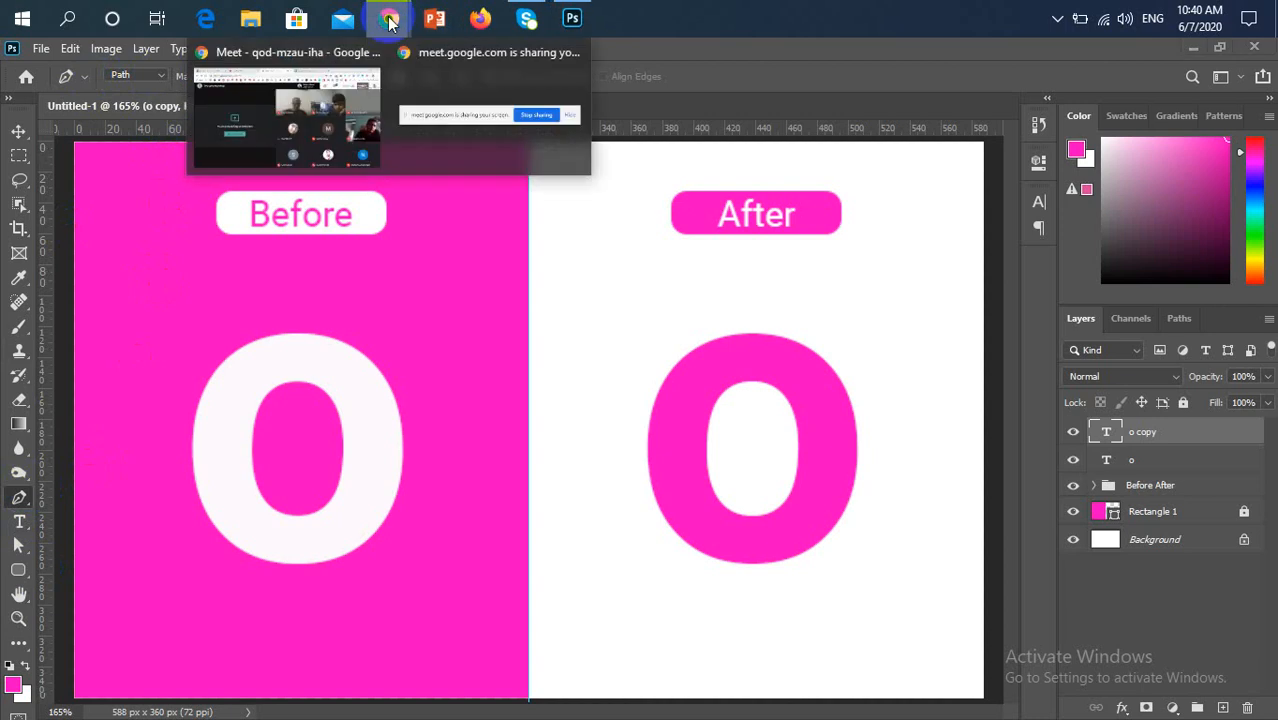
{"action": "left_click", "coordinate": [348, 100]}
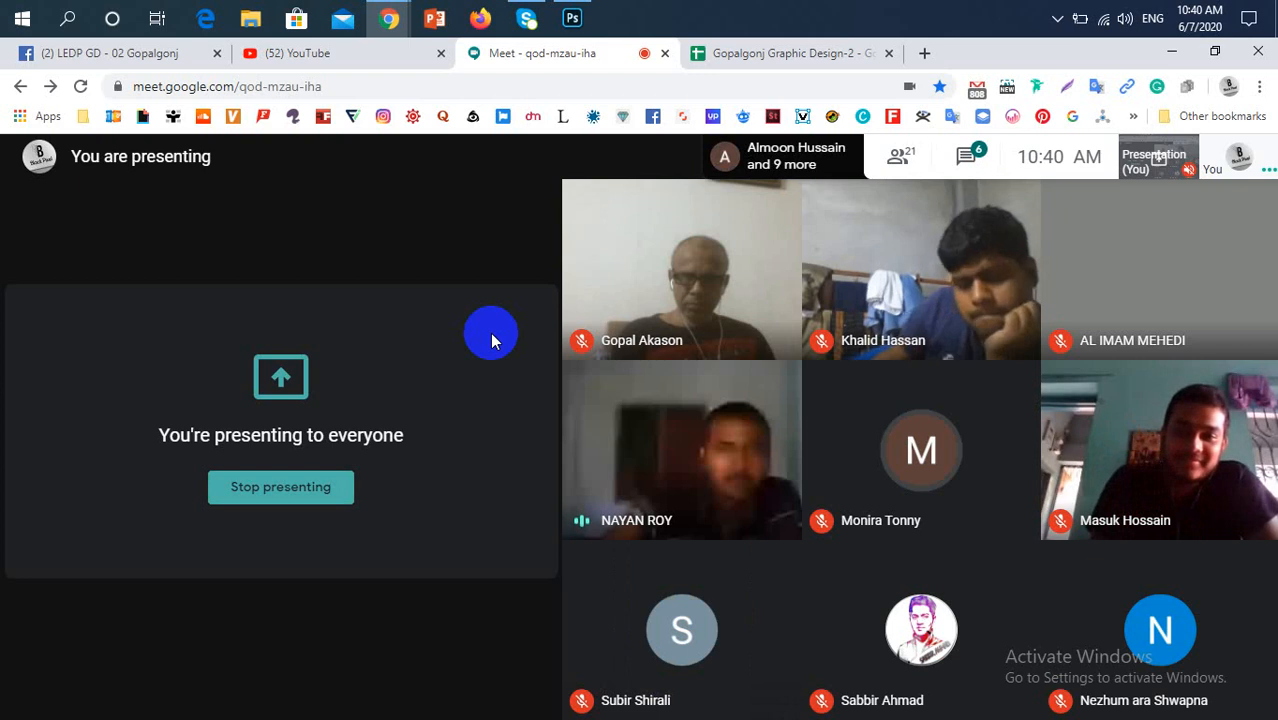
{"action": "left_click", "coordinate": [572, 18]}
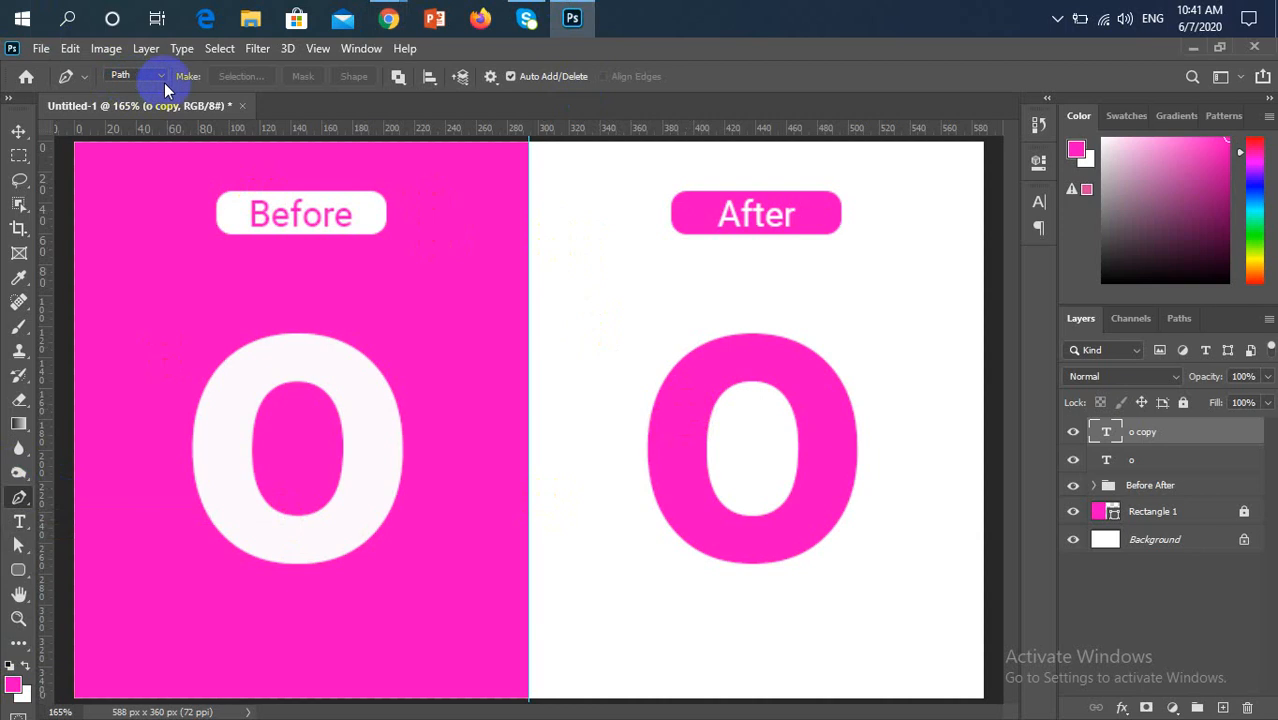
Start a pen path at the top centre of the pink "o" and curve it along the outer edge to a smooth anchor on the right
{"action": "left_click", "coordinate": [731, 368]}
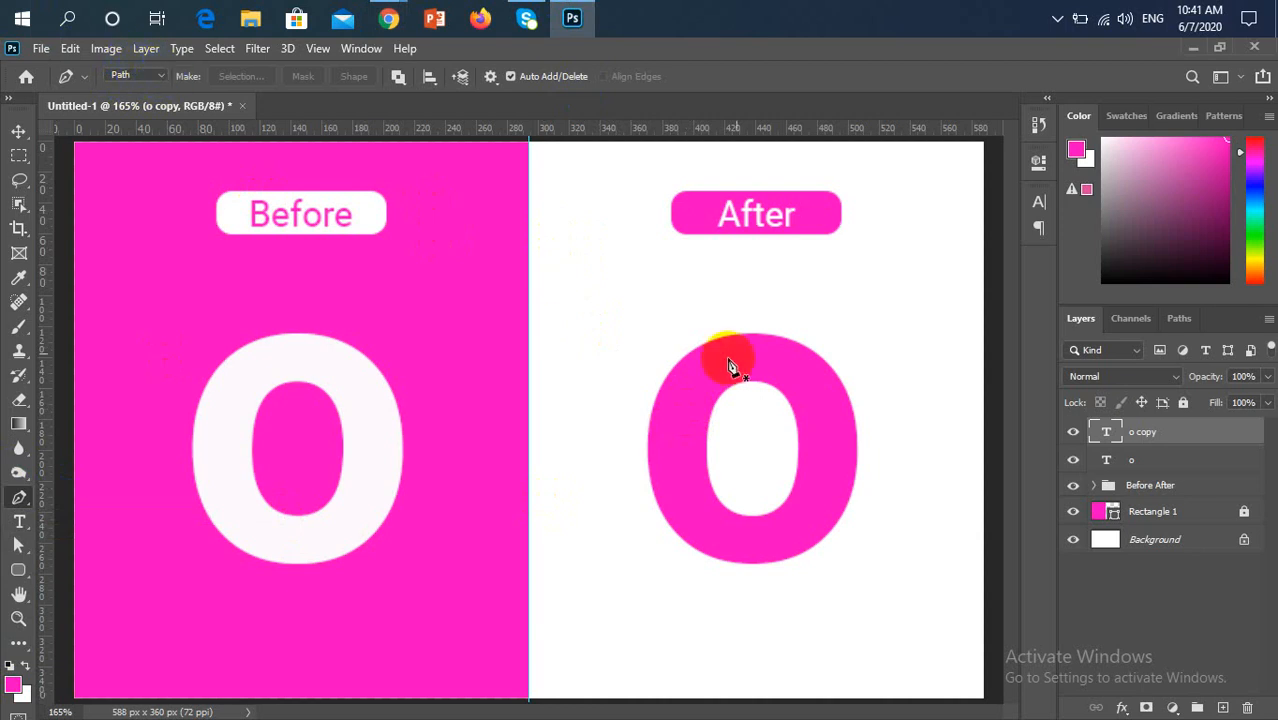
{"action": "scroll", "coordinate": [760, 363], "scroll_direction": "up", "scroll_amount": 3}
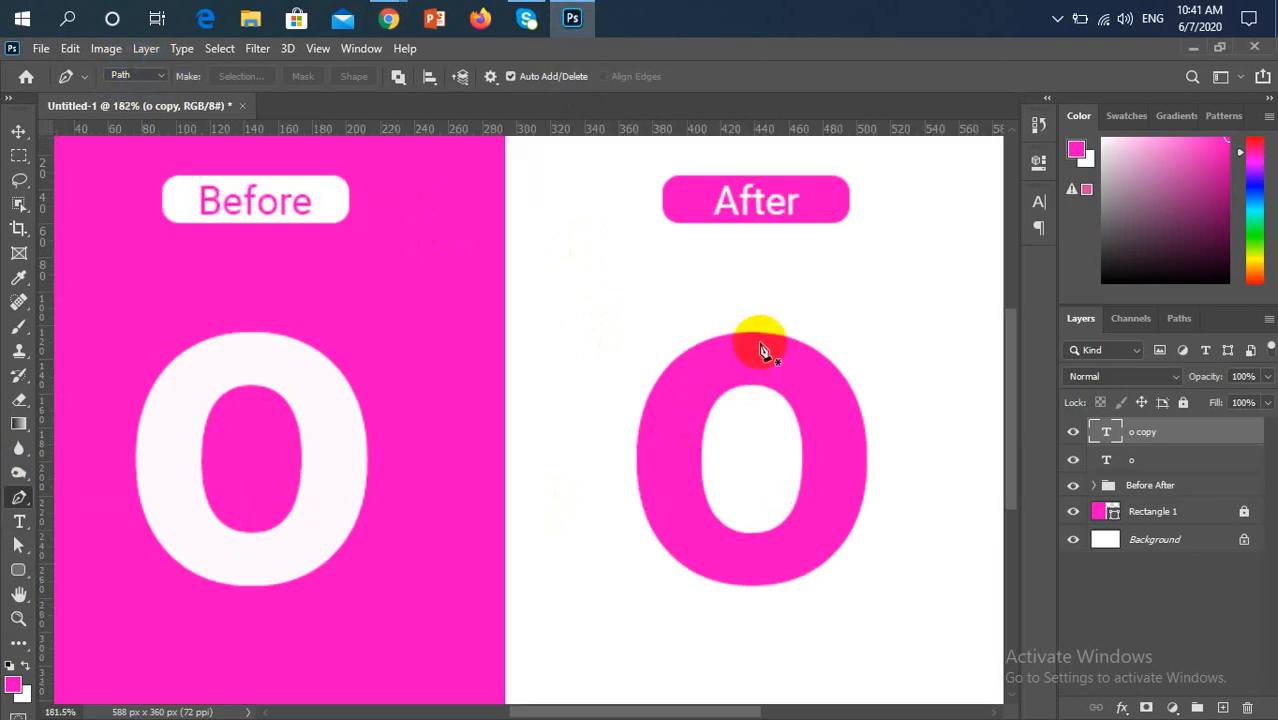
{"action": "scroll", "coordinate": [760, 350], "scroll_direction": "up", "scroll_amount": 3}
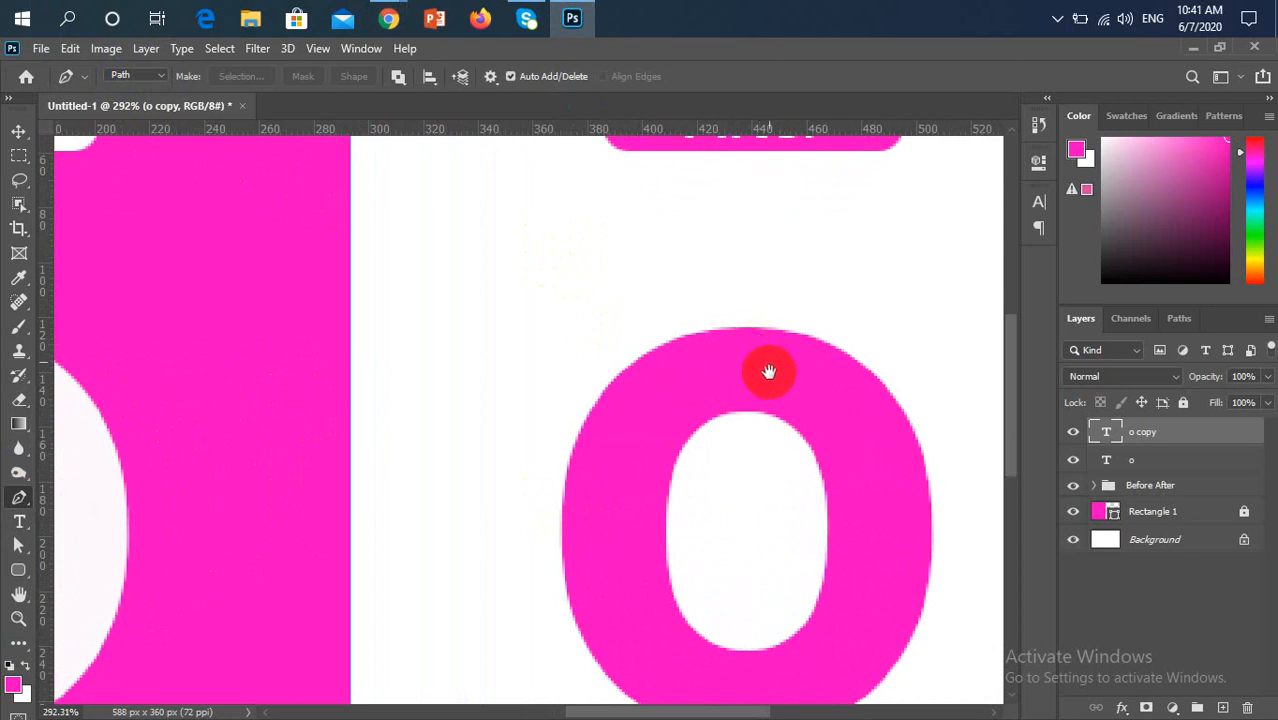
{"action": "left_click_drag", "start_coordinate": [866, 450], "coordinate": [804, 376]}
{"action": "scroll", "coordinate": [808, 385], "scroll_direction": "up", "scroll_amount": 1}
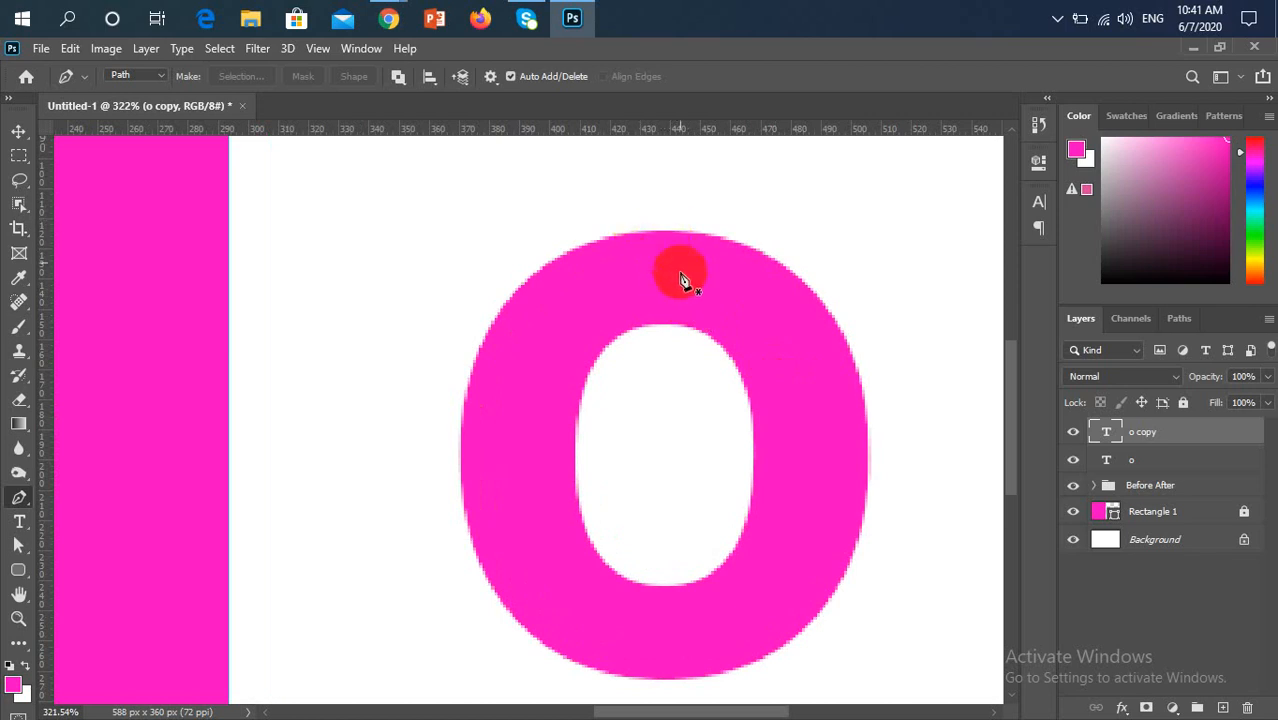
{"action": "scroll", "coordinate": [687, 282], "scroll_direction": "down", "scroll_amount": 1}
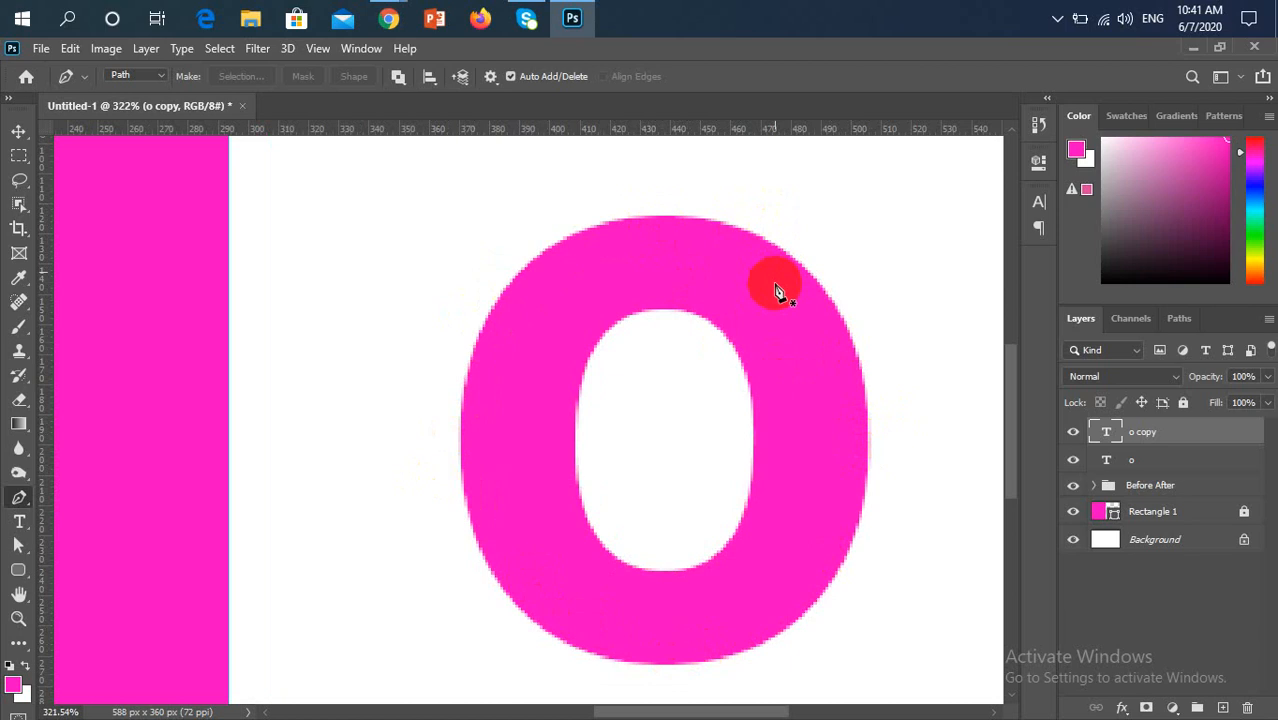
{"action": "left_click", "coordinate": [672, 228]}
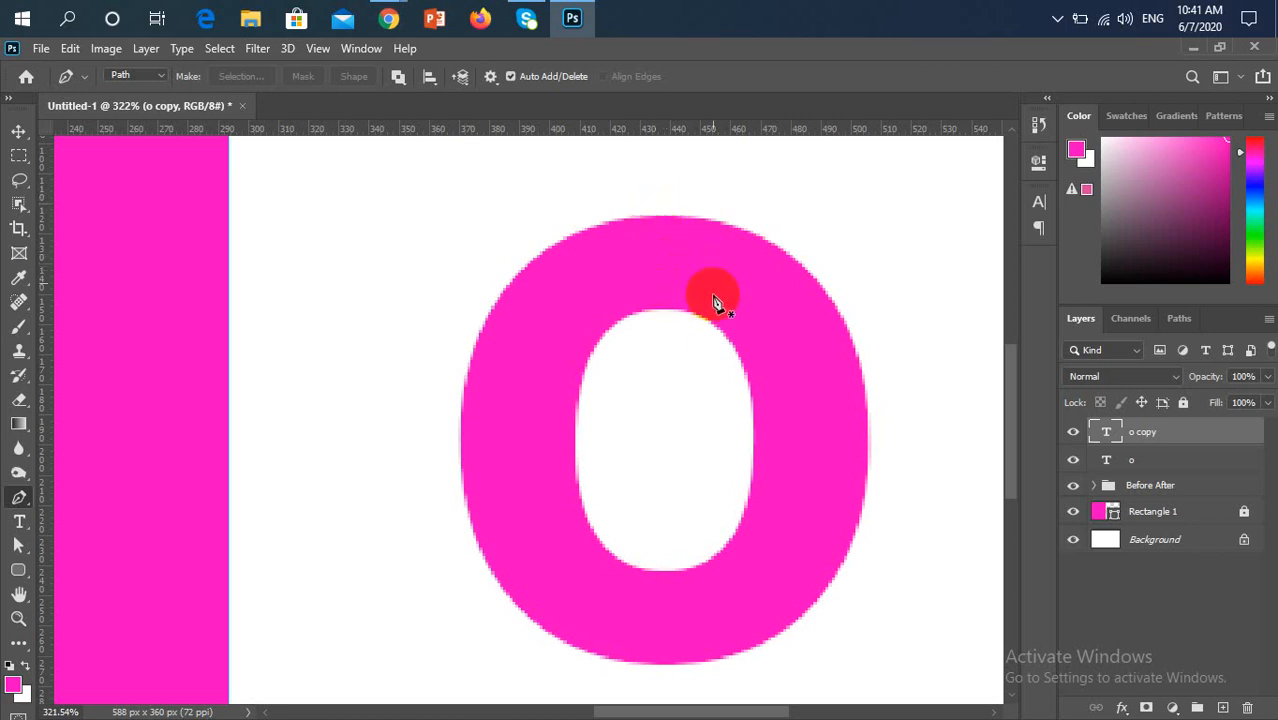
{"action": "left_click", "coordinate": [663, 216]}
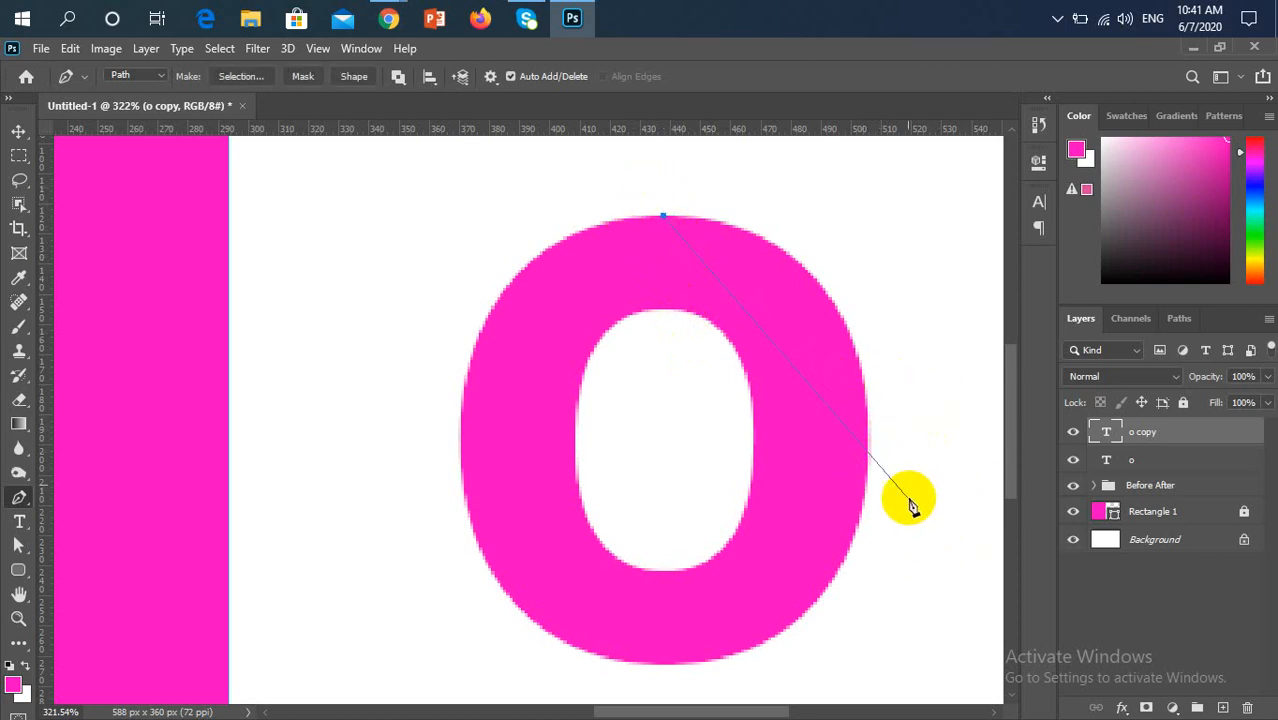
{"action": "left_click", "coordinate": [802, 610]}
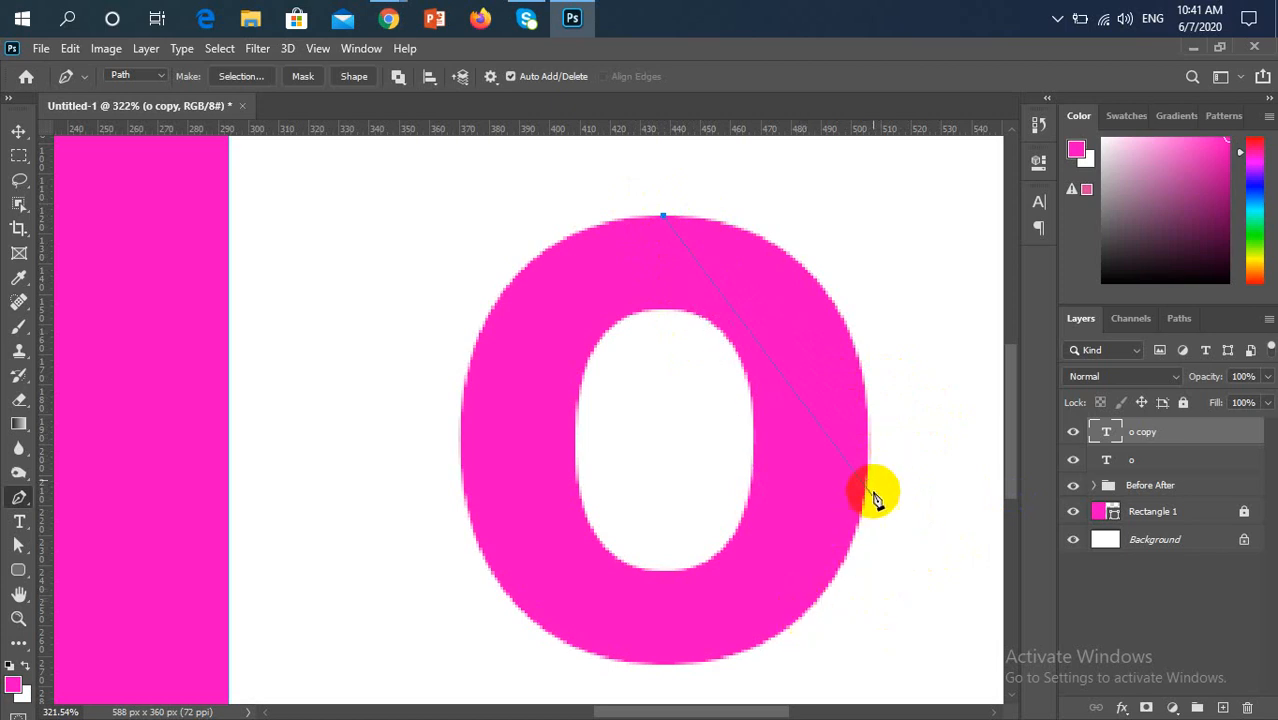
{"action": "left_click_drag", "start_coordinate": [868, 455], "coordinate": [858, 702]}
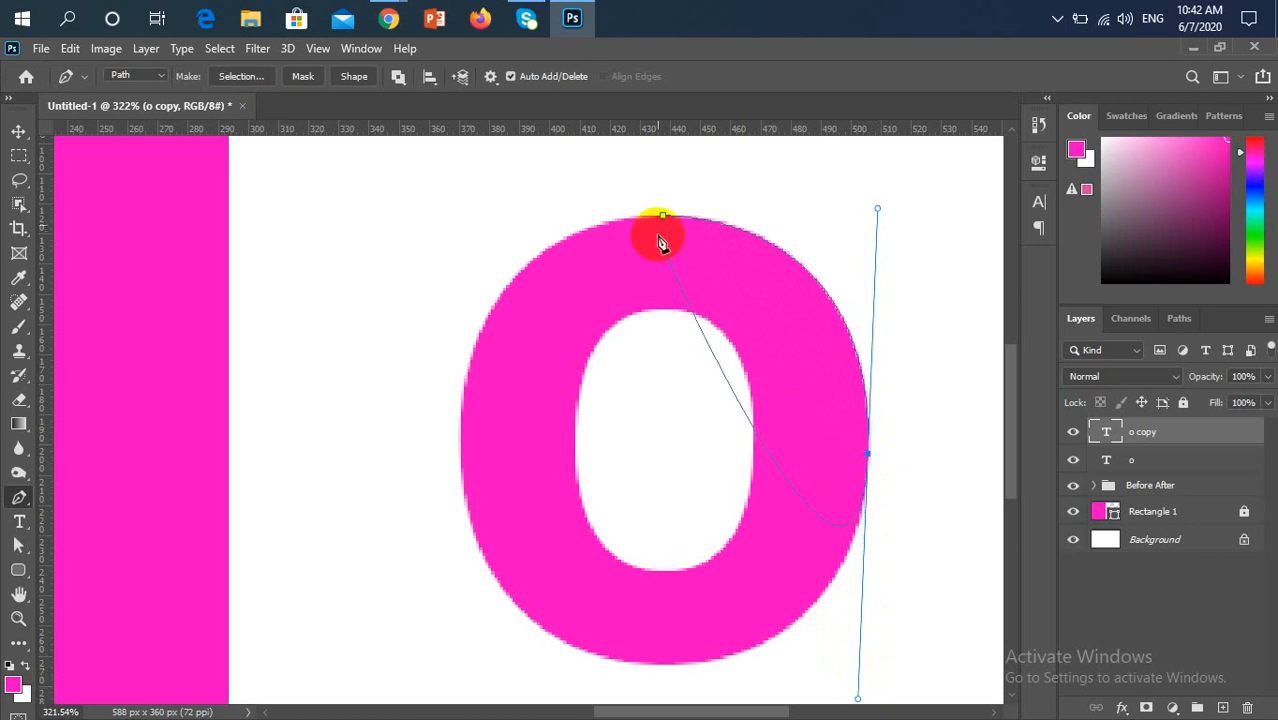
Continue the path around the lower-right edge of the pink "o" to an anchor point at its bottom centre
{"action": "scroll", "coordinate": [831, 484], "scroll_direction": "down", "scroll_amount": 1}
{"action": "scroll", "coordinate": [832, 488], "scroll_direction": "down", "scroll_amount": 6}
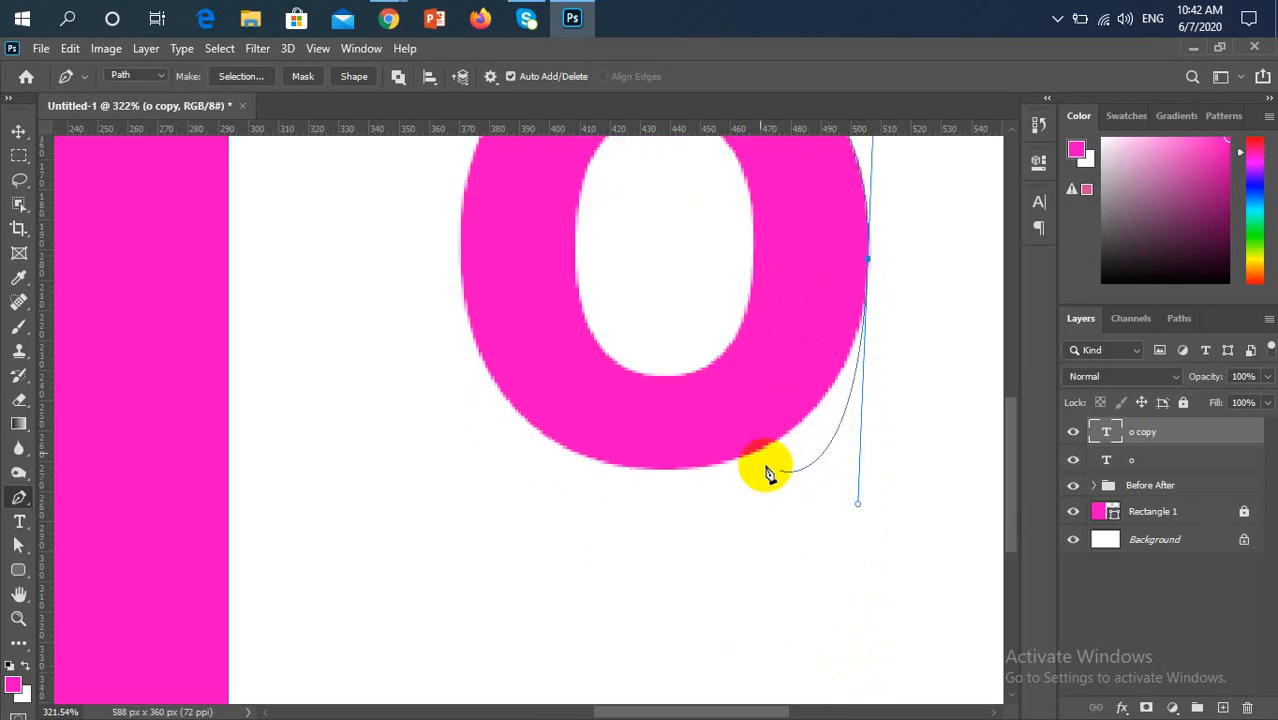
{"action": "left_click", "coordinate": [657, 472]}
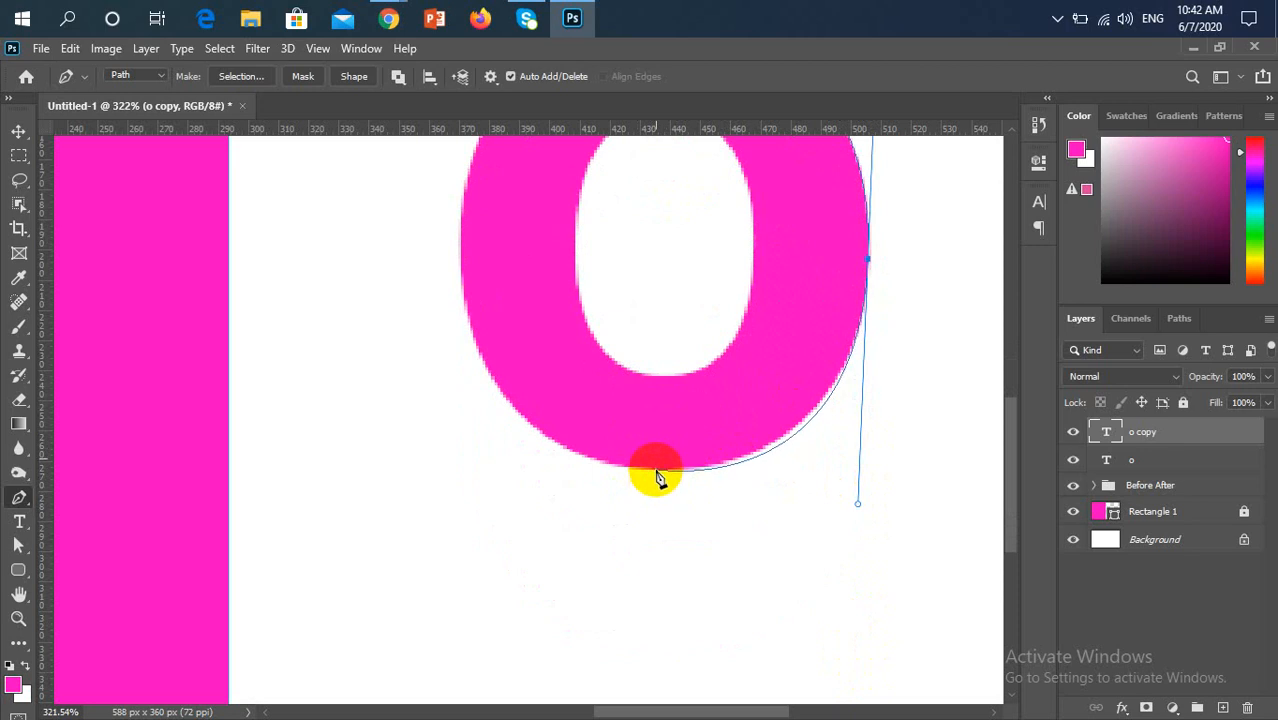
{"action": "left_click", "coordinate": [657, 472]}
{"action": "left_click_drag", "start_coordinate": [657, 476], "coordinate": [787, 460]}
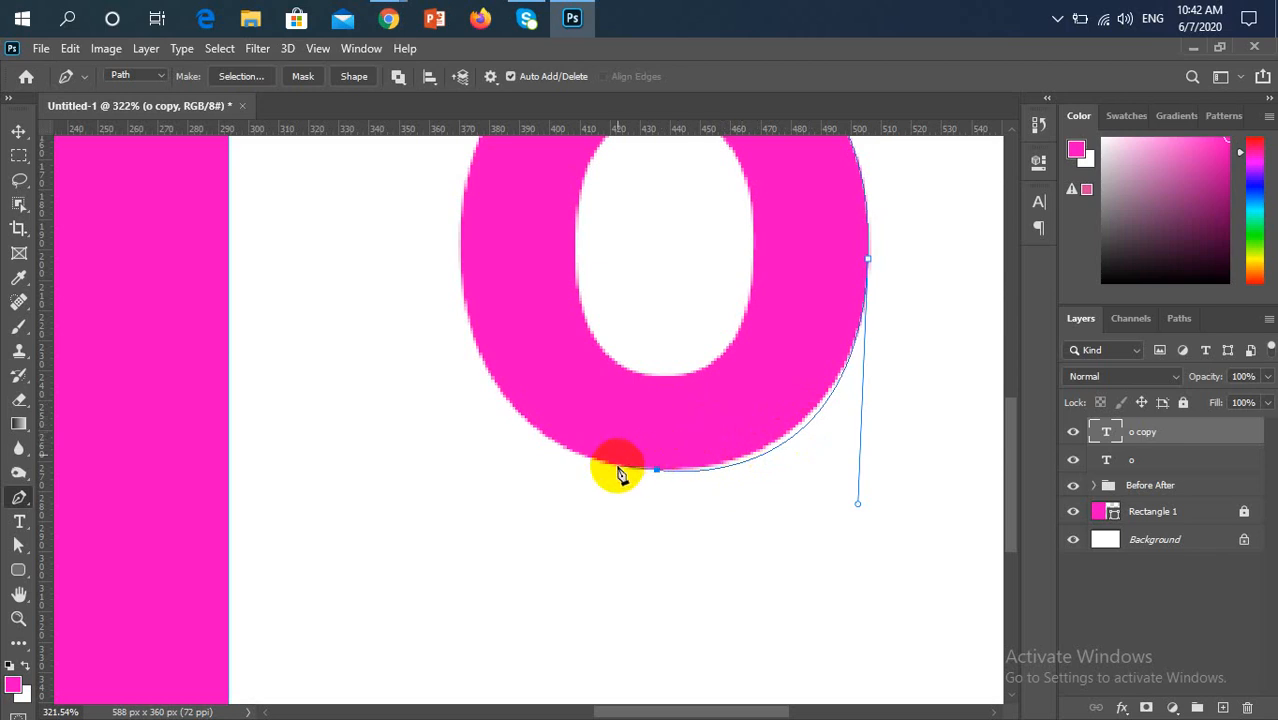
Adjust the lower direction handle of the right anchor so the path follows the lower-right edge of the pink "o"
{"action": "scroll", "coordinate": [620, 473], "scroll_direction": "up", "scroll_amount": 3}
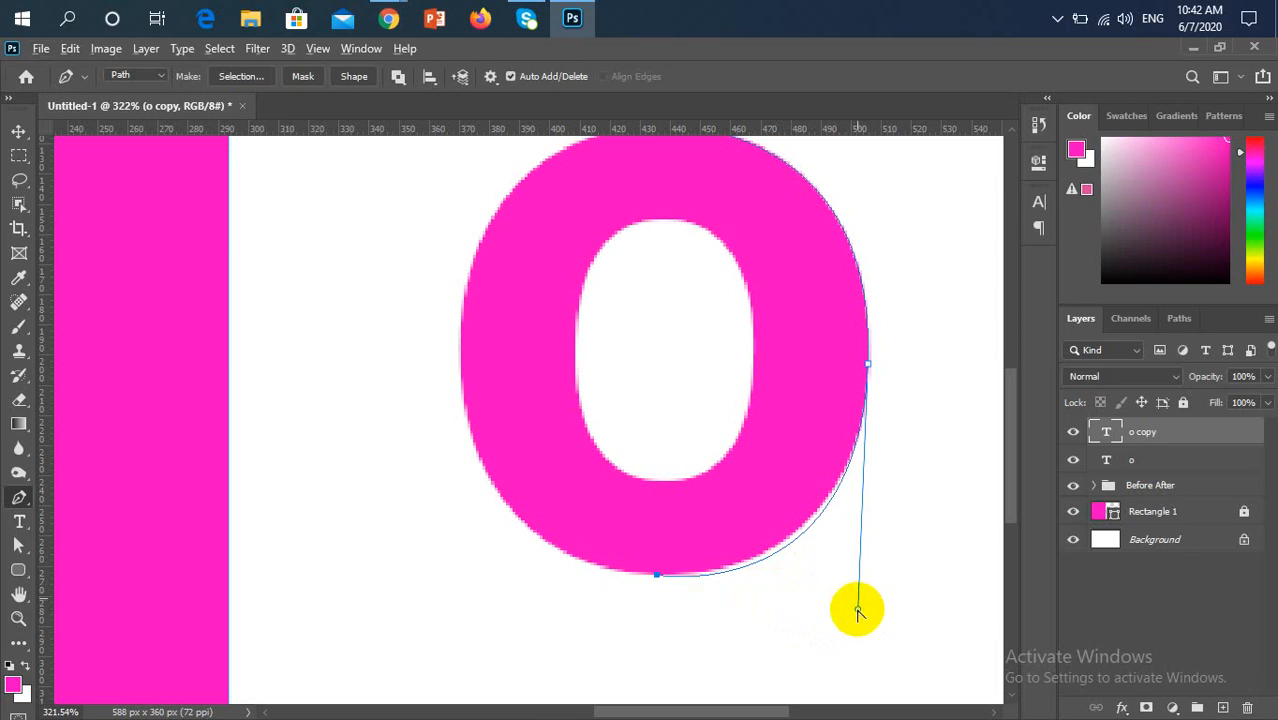
{"action": "mouse_move", "coordinate": [857, 610]}
{"action": "left_mouse_down"}
{"action": "mouse_move", "coordinate": [861, 588]}
{"action": "mouse_move", "coordinate": [916, 579]}
{"action": "mouse_move", "coordinate": [796, 562]}
{"action": "mouse_move", "coordinate": [862, 603]}
{"action": "mouse_move", "coordinate": [858, 591]}
{"action": "left_mouse_up"}
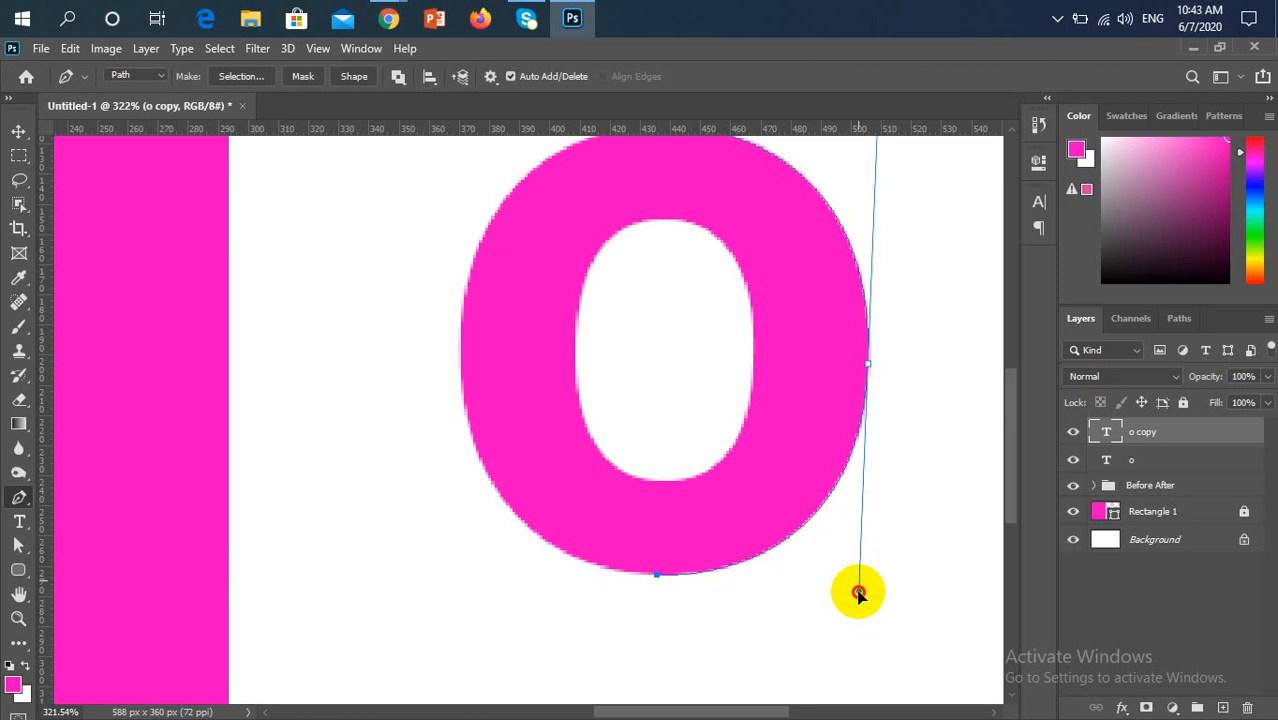
{"action": "mouse_move", "coordinate": [858, 594]}
{"action": "left_mouse_down"}
{"action": "mouse_move", "coordinate": [887, 508]}
{"action": "mouse_move", "coordinate": [890, 639]}
{"action": "mouse_move", "coordinate": [950, 465]}
{"action": "mouse_move", "coordinate": [912, 400]}
{"action": "mouse_move", "coordinate": [912, 488]}
{"action": "mouse_move", "coordinate": [893, 557]}
{"action": "mouse_move", "coordinate": [859, 587]}
{"action": "left_mouse_up"}
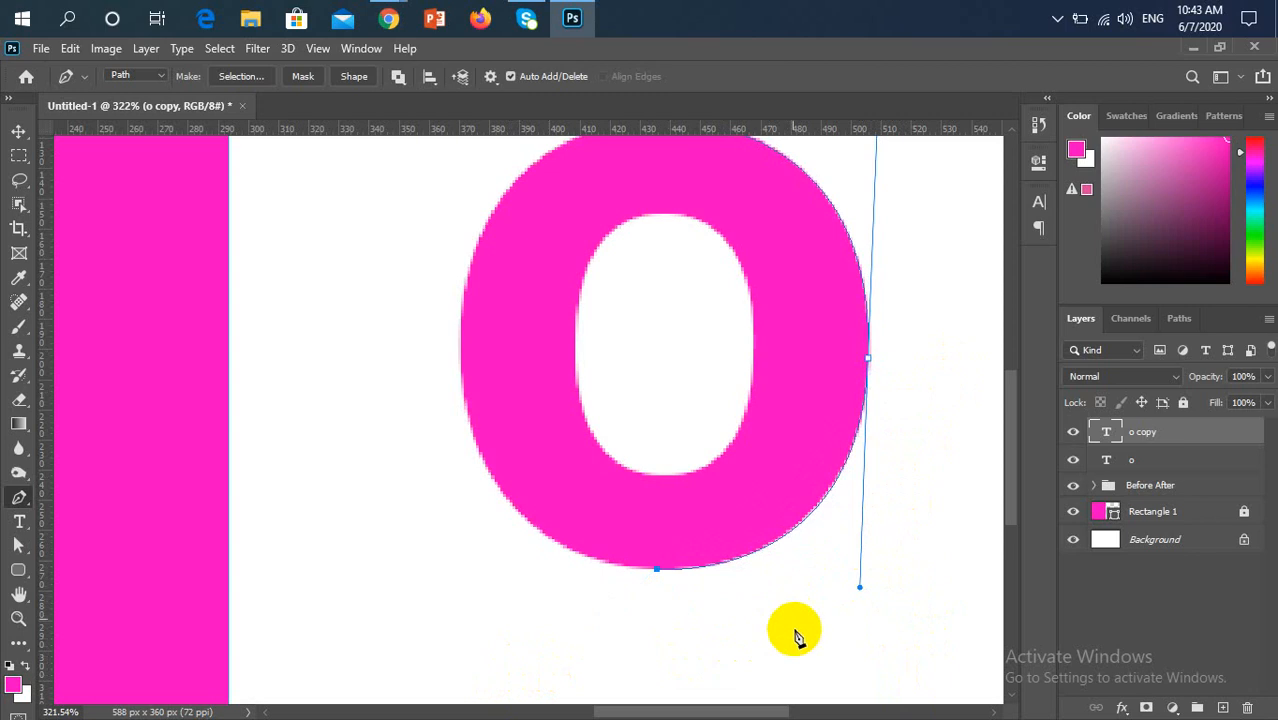
{"action": "left_click_drag", "start_coordinate": [859, 587], "coordinate": [852, 590]}
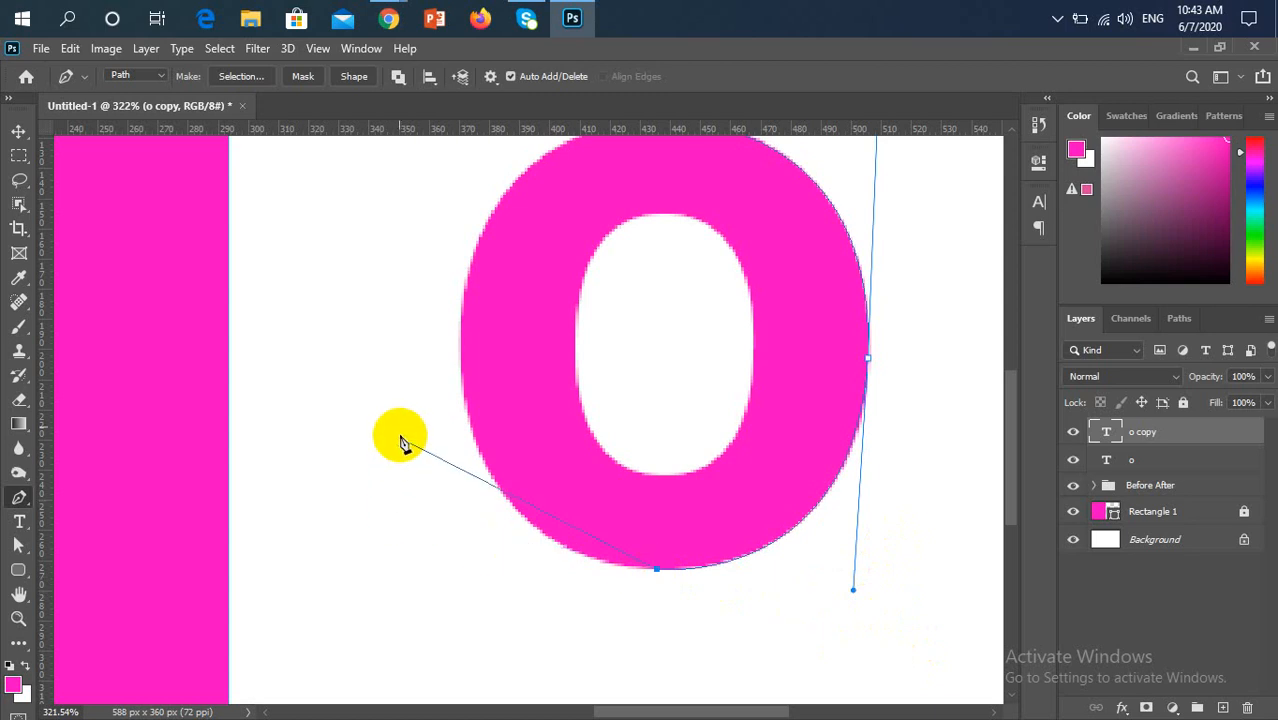
{"action": "left_click", "coordinate": [467, 366]}
{"action": "left_click_drag", "start_coordinate": [467, 366], "coordinate": [461, 306]}
{"action": "left_click_drag", "start_coordinate": [464, 292], "coordinate": [466, 230]}
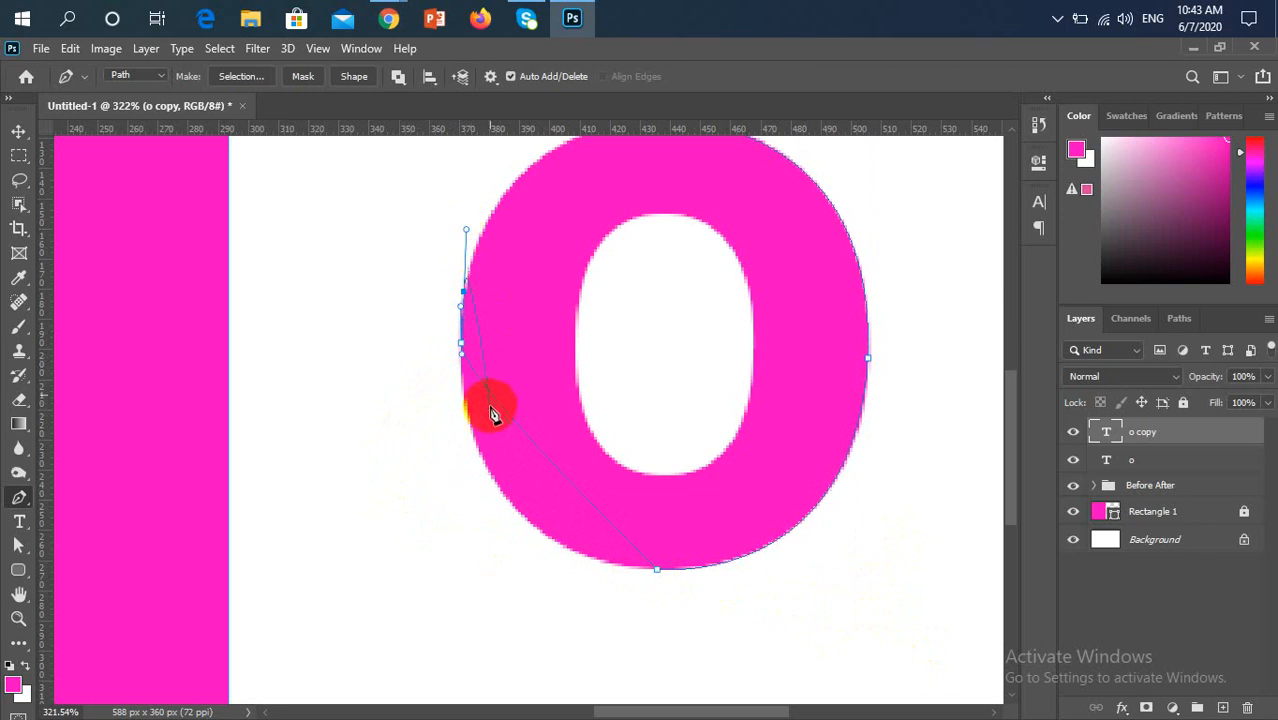
{"action": "key", "text": "ctrl+z"}
{"action": "key", "text": "ctrl+z"}
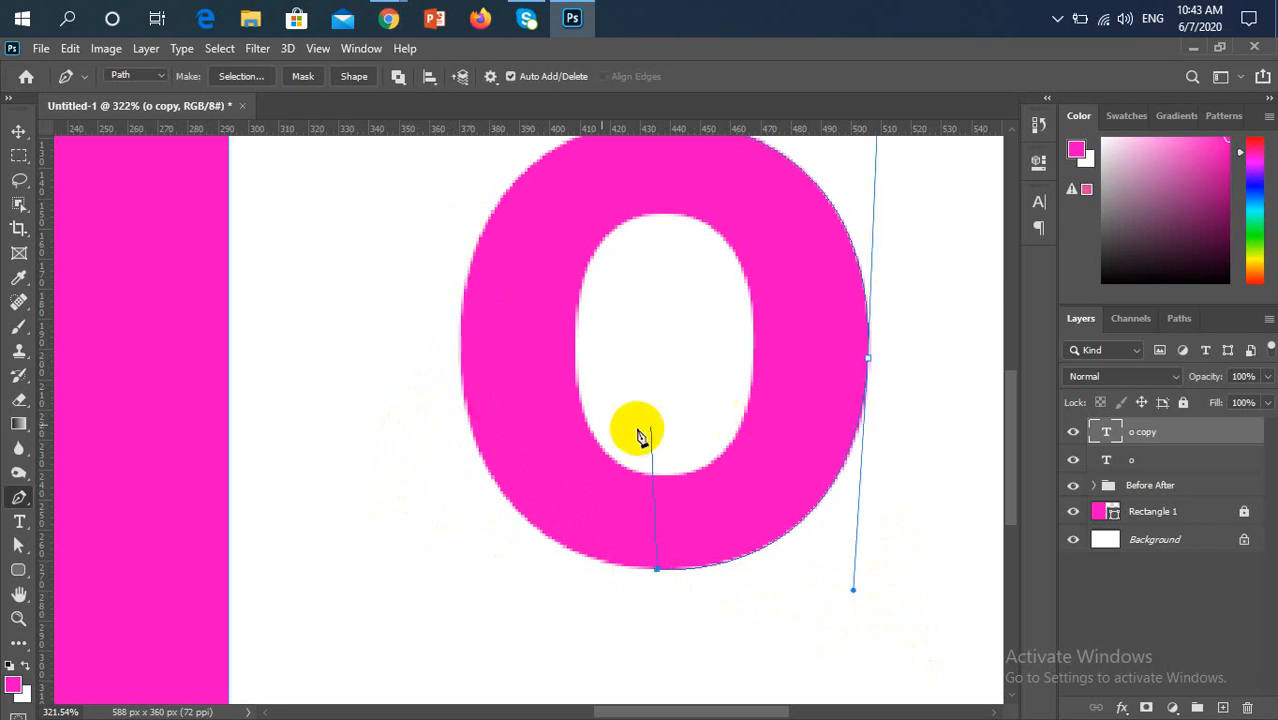
Add a smooth anchor on the left edge of the pink "o" and close the outline path at the top starting point
{"action": "scroll", "coordinate": [640, 450], "scroll_direction": "down", "scroll_amount": 2}
{"action": "left_click_drag", "start_coordinate": [503, 379], "coordinate": [501, 205]}
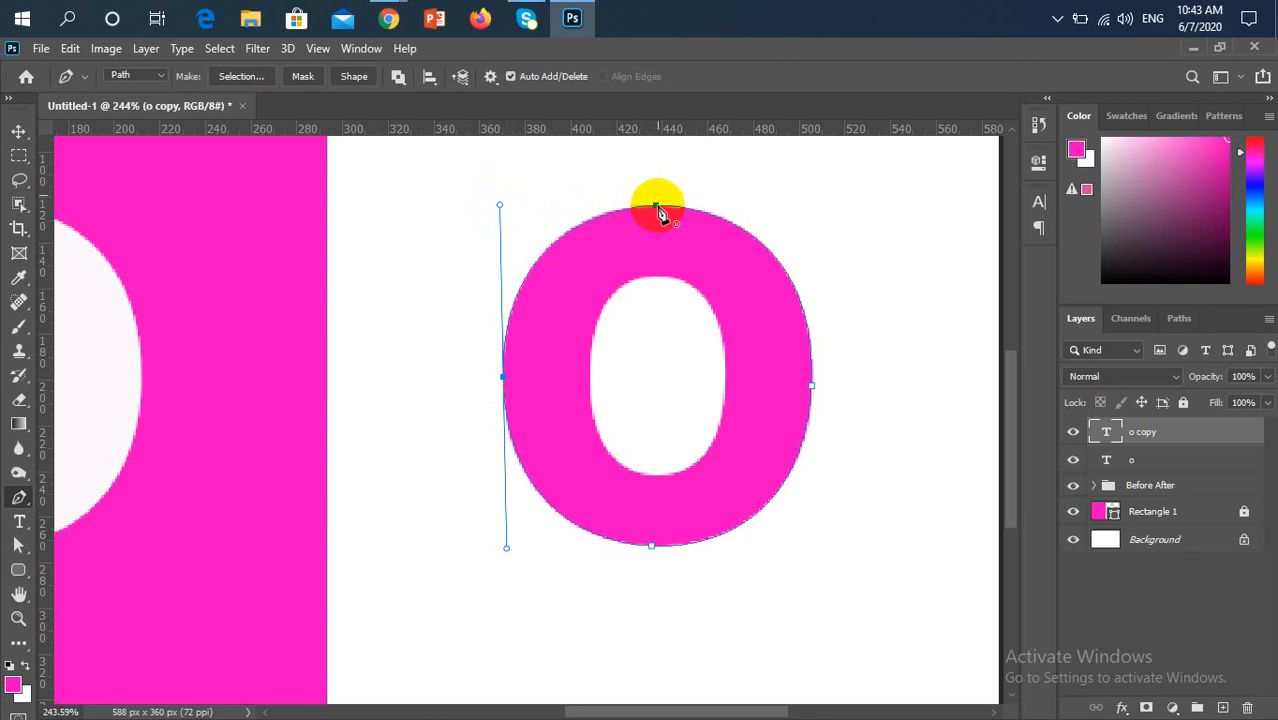
{"action": "left_click", "coordinate": [656, 211]}
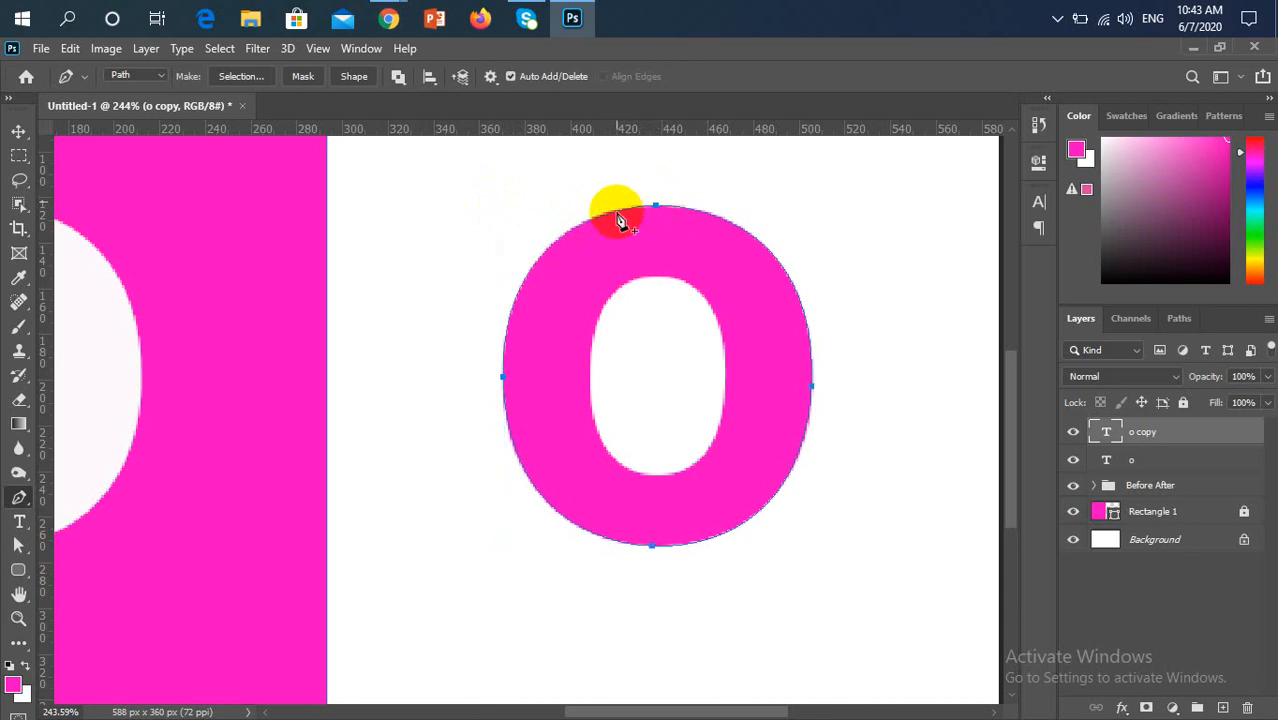
Refine the path's upper-left curve by moving the left anchor's upper handle slightly with the Direct Selection Tool
{"action": "scroll", "coordinate": [600, 223], "scroll_direction": "up", "scroll_amount": 3}
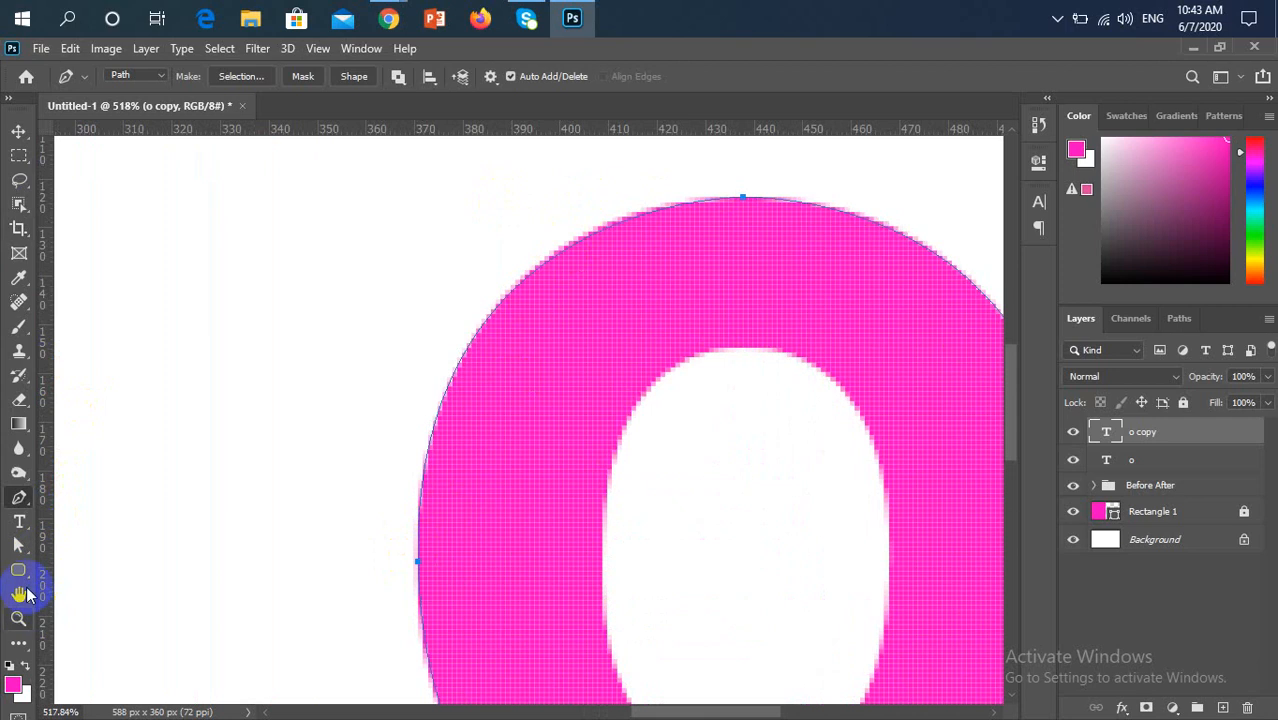
{"action": "left_click", "coordinate": [18, 546]}
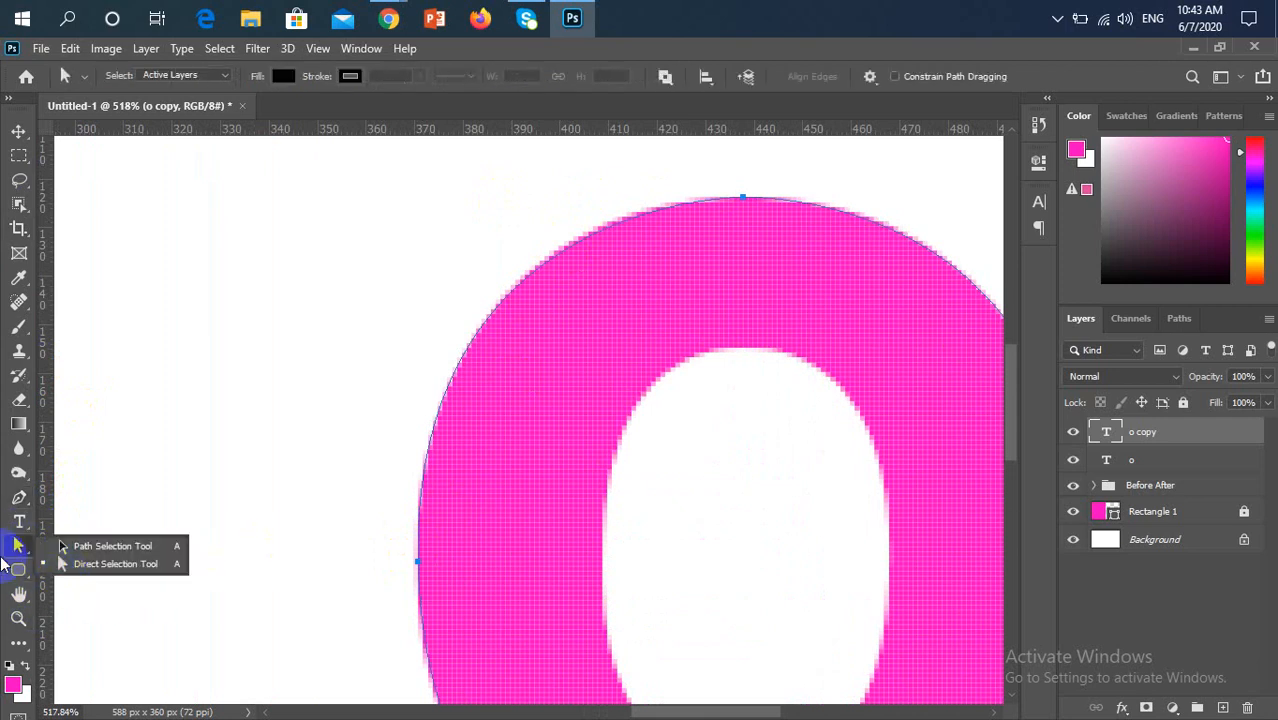
{"action": "left_click", "coordinate": [82, 564]}
{"action": "left_click_drag", "start_coordinate": [354, 528], "coordinate": [448, 590]}
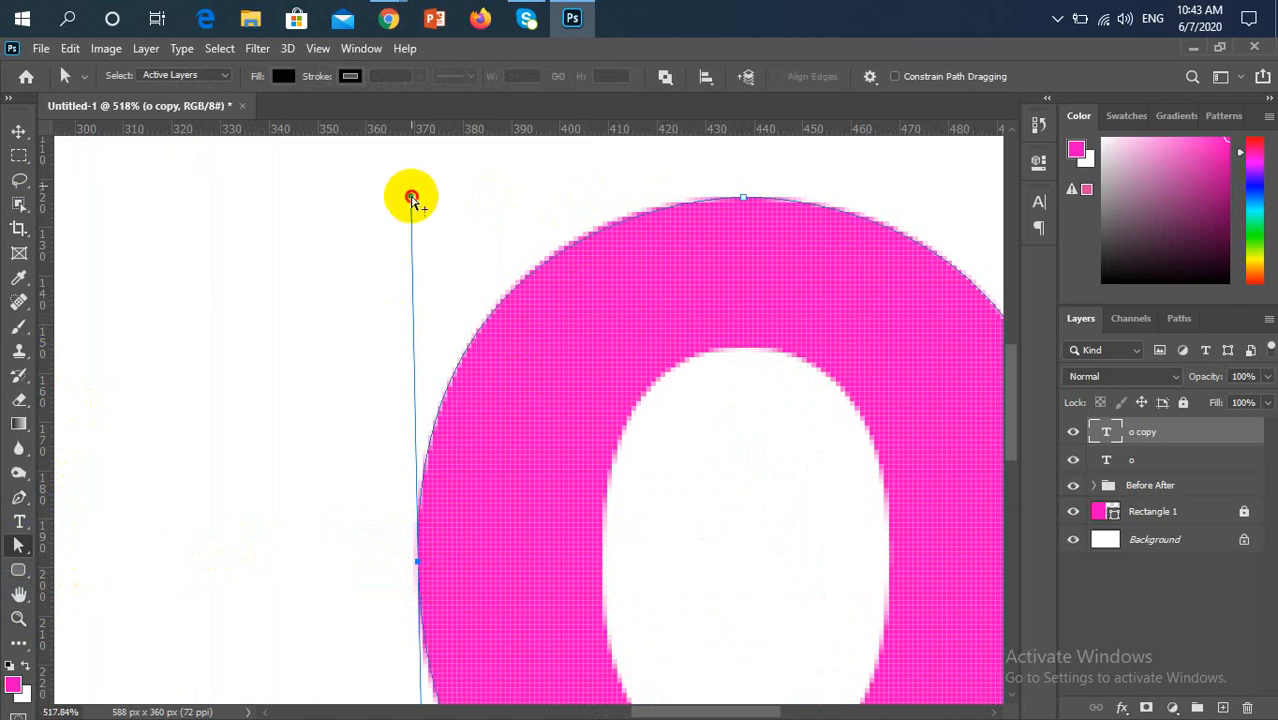
{"action": "left_click_drag", "start_coordinate": [411, 198], "coordinate": [418, 183]}
{"action": "scroll", "coordinate": [408, 345], "scroll_direction": "down", "scroll_amount": 5}
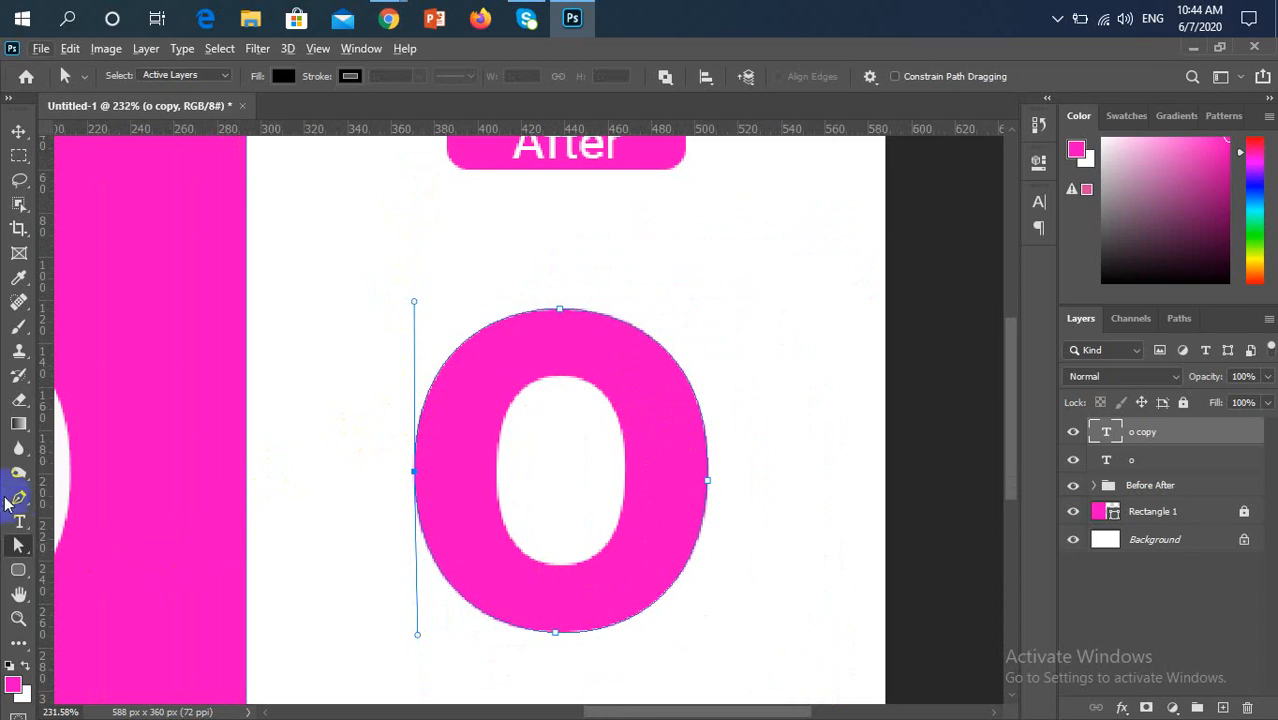
Select the left anchor of the outer path with the Direct Selection Tool to examine its direction handles
{"action": "left_click", "coordinate": [16, 503]}
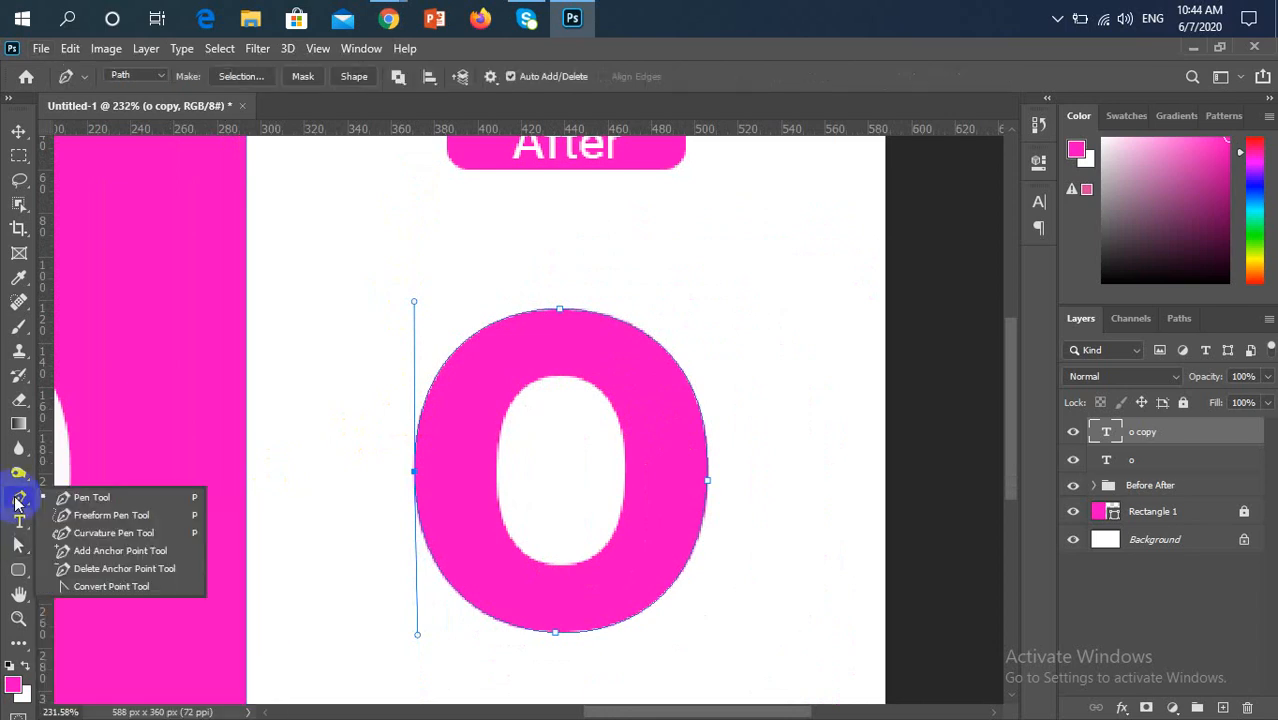
{"action": "left_click", "coordinate": [17, 548]}
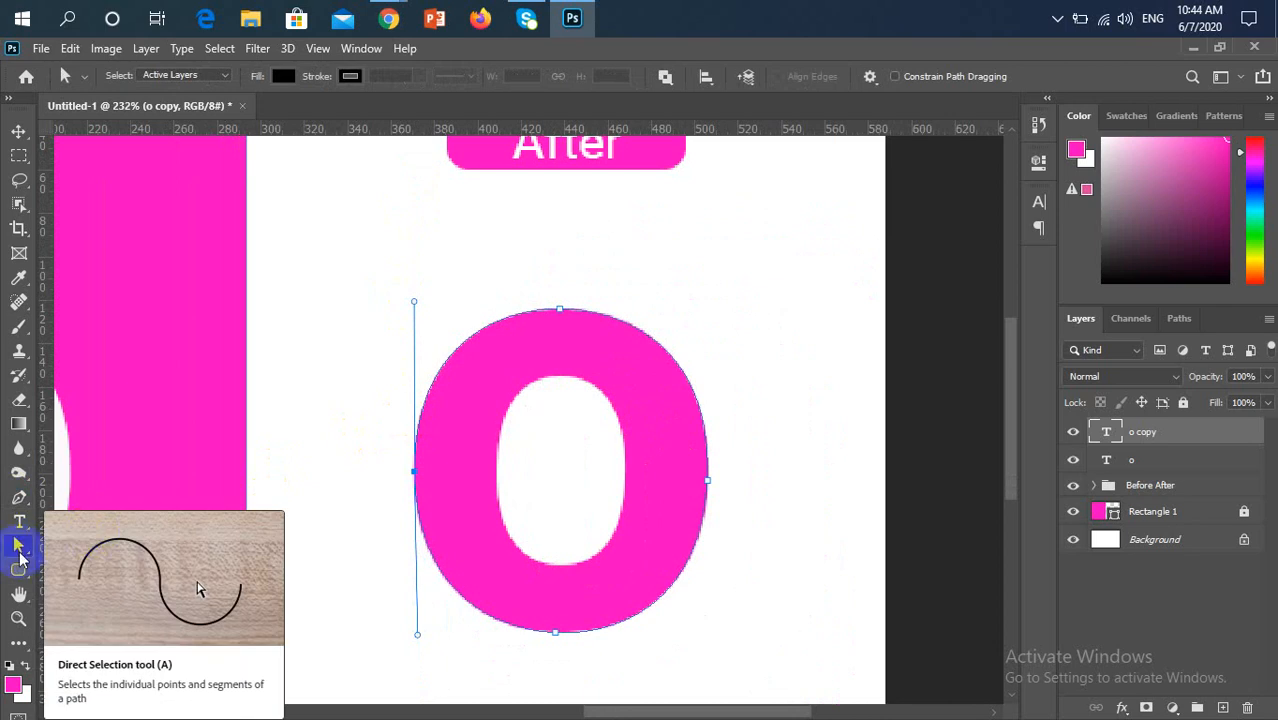
{"action": "left_click", "coordinate": [138, 522]}
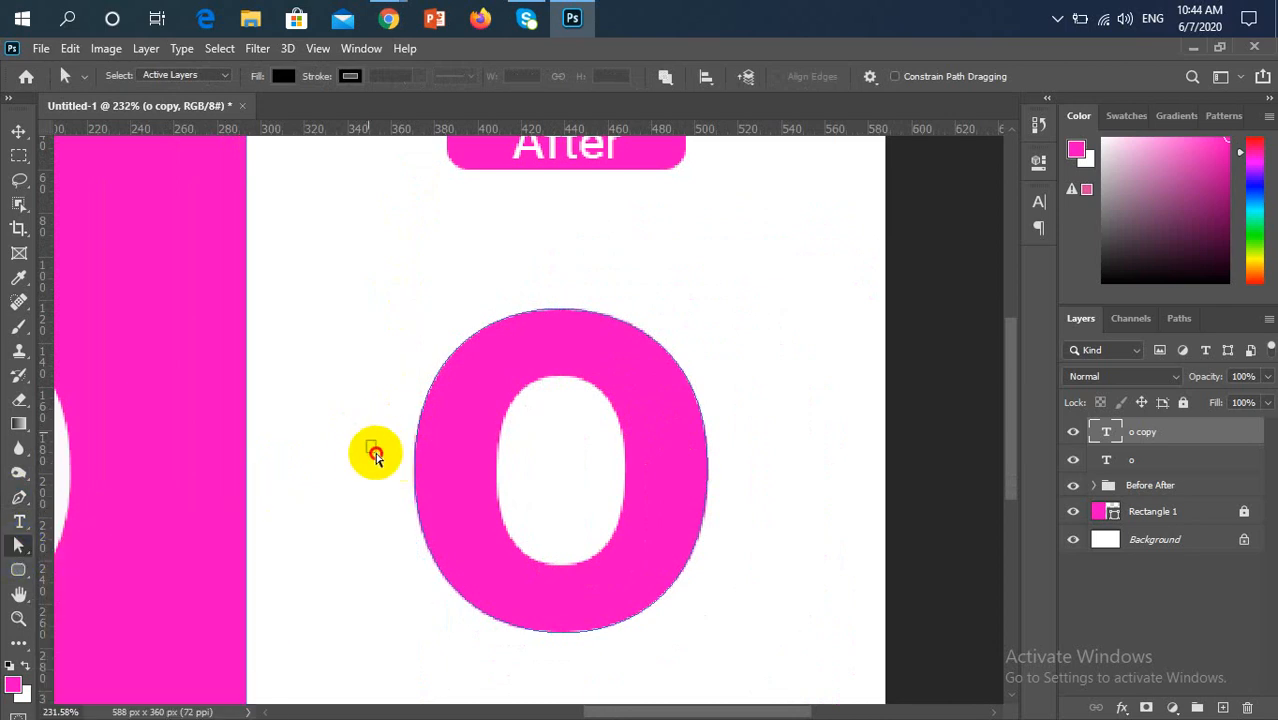
{"action": "left_click_drag", "start_coordinate": [367, 440], "coordinate": [414, 466]}
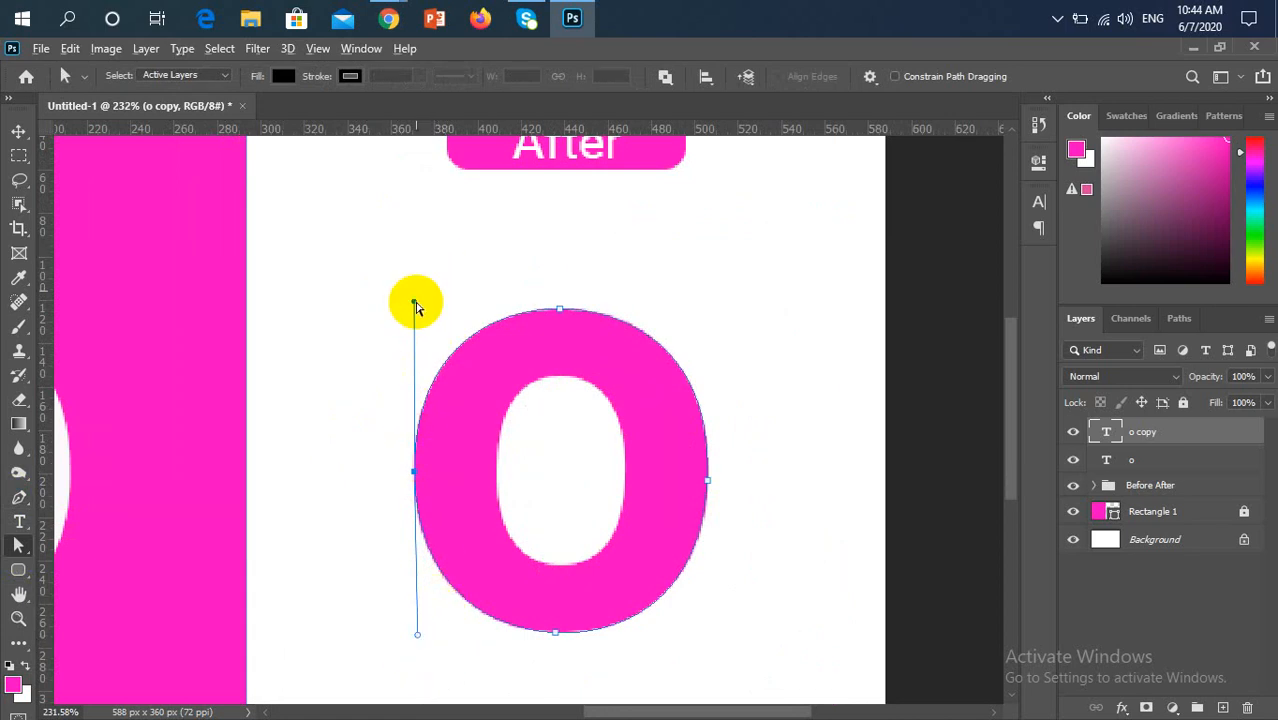
Start a new Pen tool path at the top centre of the "o"'s inner hole and curve it to a smooth anchor on the hole's right edge
{"action": "left_click", "coordinate": [18, 497]}
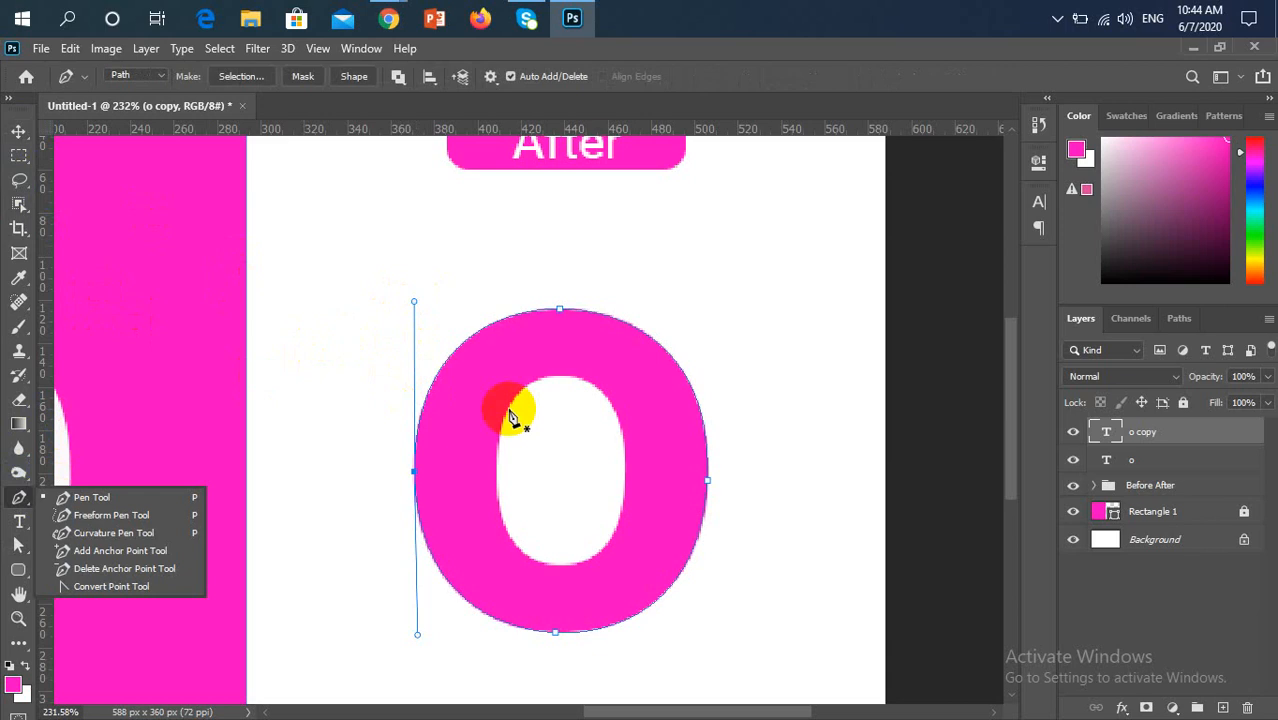
{"action": "scroll", "coordinate": [570, 395], "scroll_direction": "up", "scroll_amount": 2}
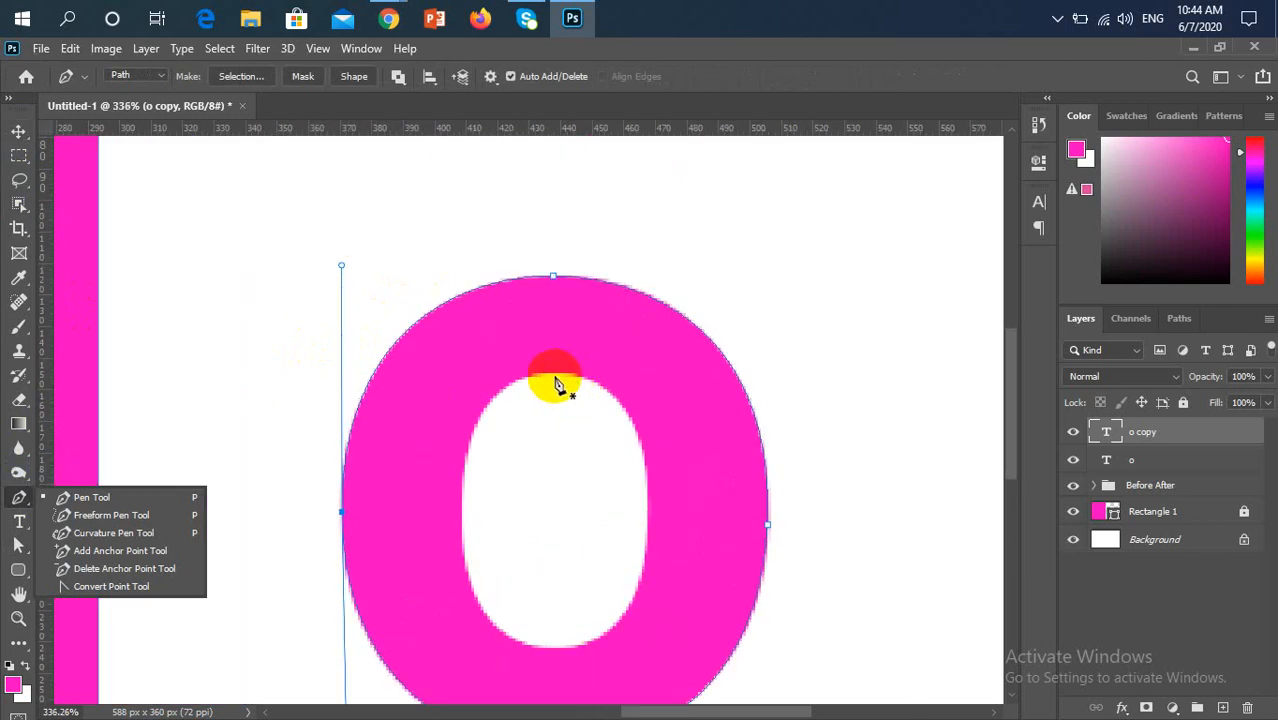
{"action": "left_click", "coordinate": [553, 374]}
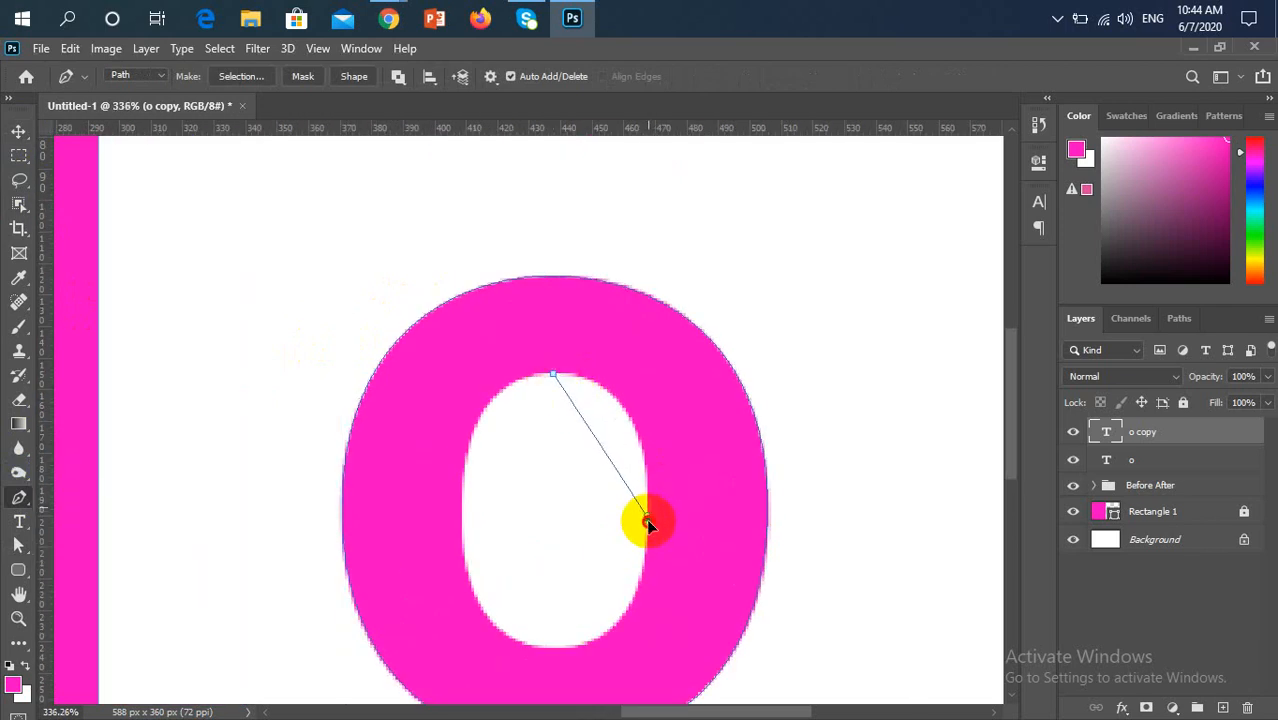
{"action": "left_click_drag", "start_coordinate": [646, 518], "coordinate": [638, 661]}
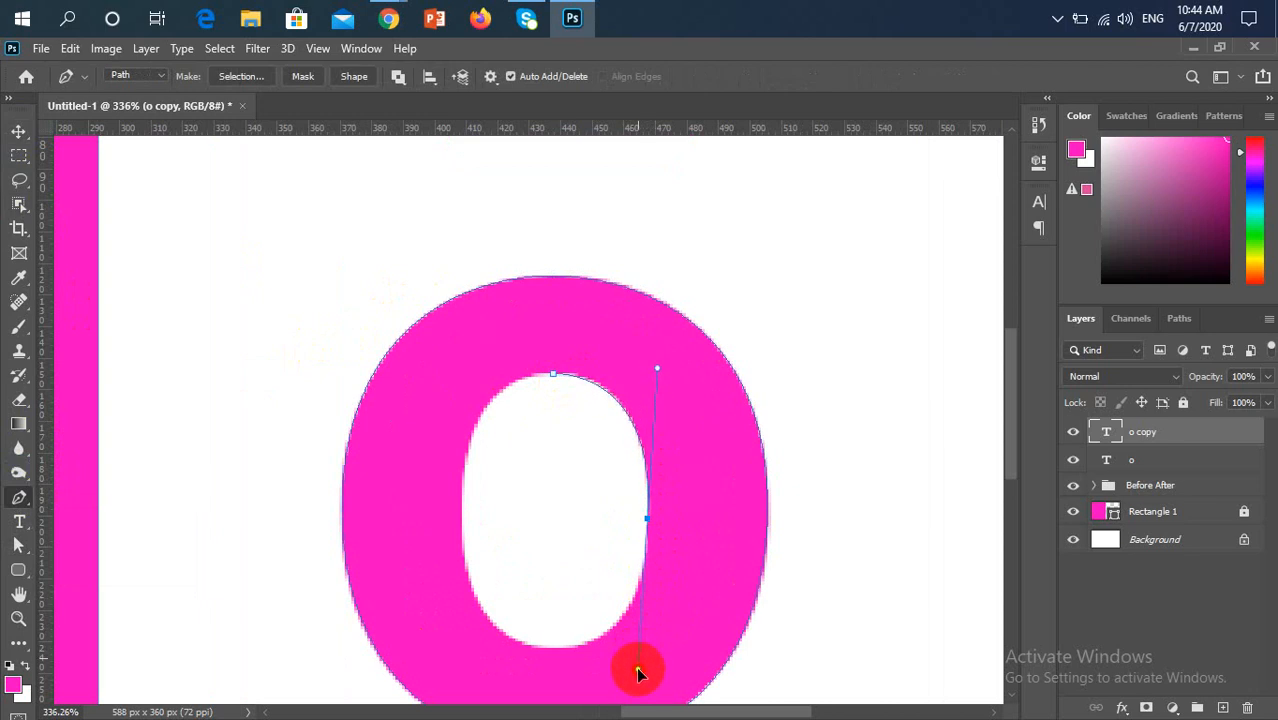
{"action": "left_click_drag", "start_coordinate": [636, 668], "coordinate": [638, 671]}
Add an anchor at the inner hole's bottom centre and adjust the right anchor's lower handle to fit the lower-right edge
{"action": "scroll", "coordinate": [596, 613], "scroll_direction": "down", "scroll_amount": 2}
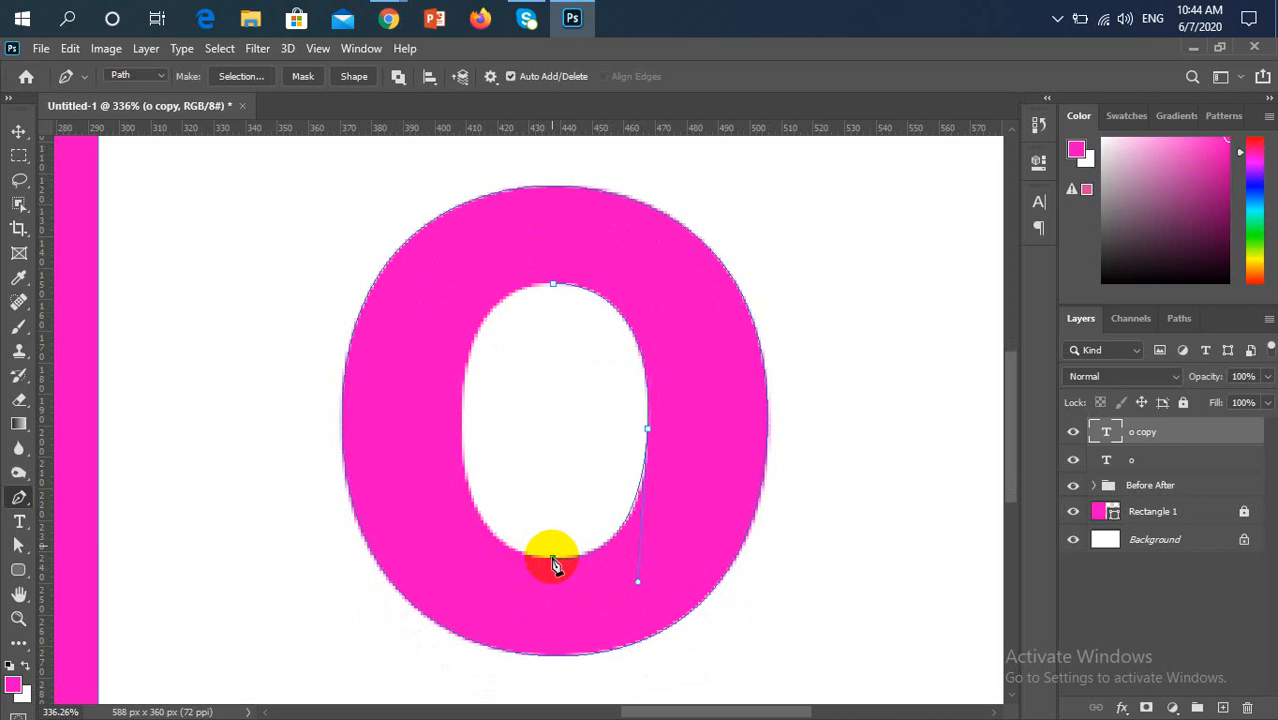
{"action": "scroll", "coordinate": [648, 534], "scroll_direction": "up", "scroll_amount": 7}
{"action": "left_click", "coordinate": [633, 451]}
{"action": "scroll", "coordinate": [636, 456], "scroll_direction": "down", "scroll_amount": 2}
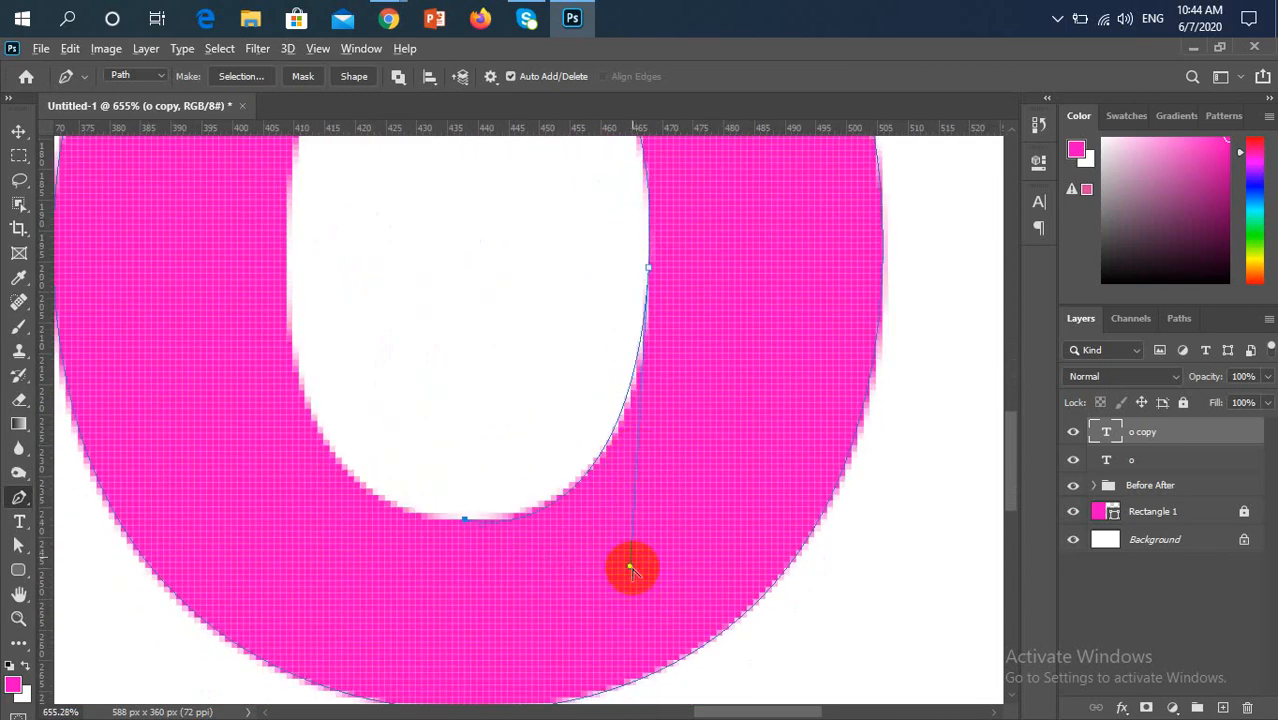
{"action": "left_click_drag", "start_coordinate": [639, 559], "coordinate": [646, 550]}
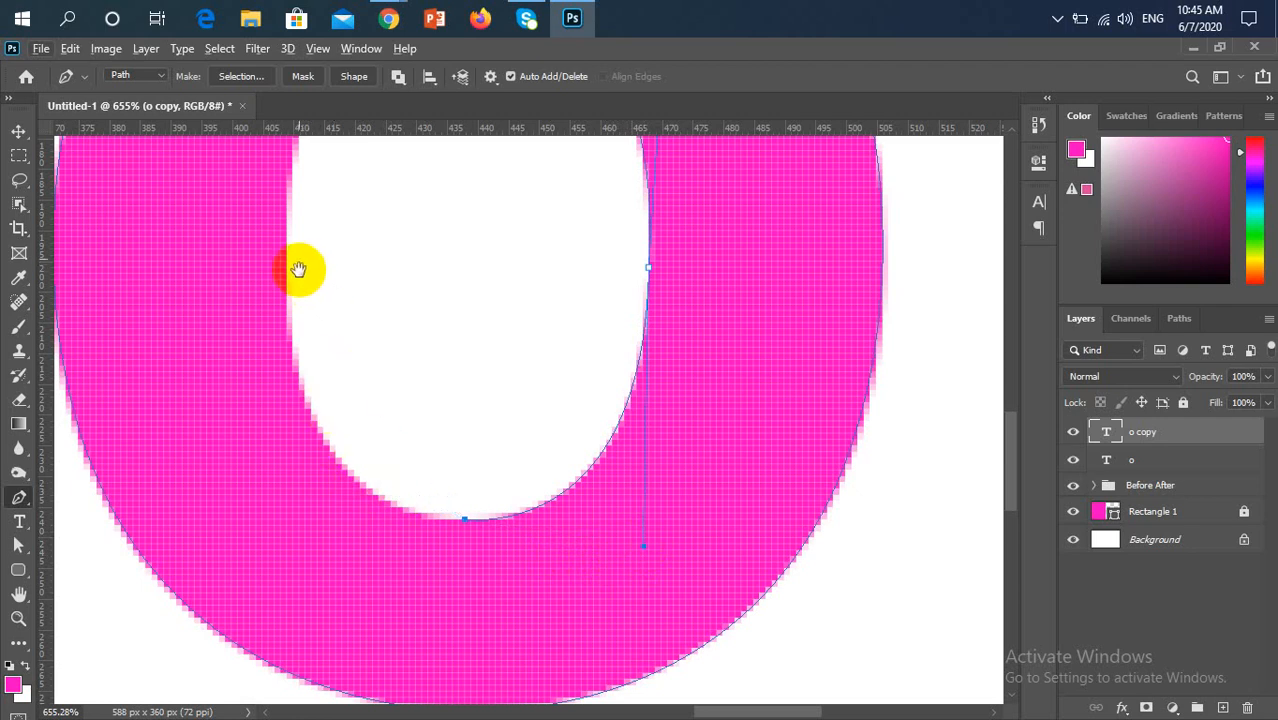
{"action": "left_click_drag", "start_coordinate": [297, 271], "coordinate": [372, 395]}
{"action": "scroll", "coordinate": [374, 400], "scroll_direction": "down", "scroll_amount": 2}
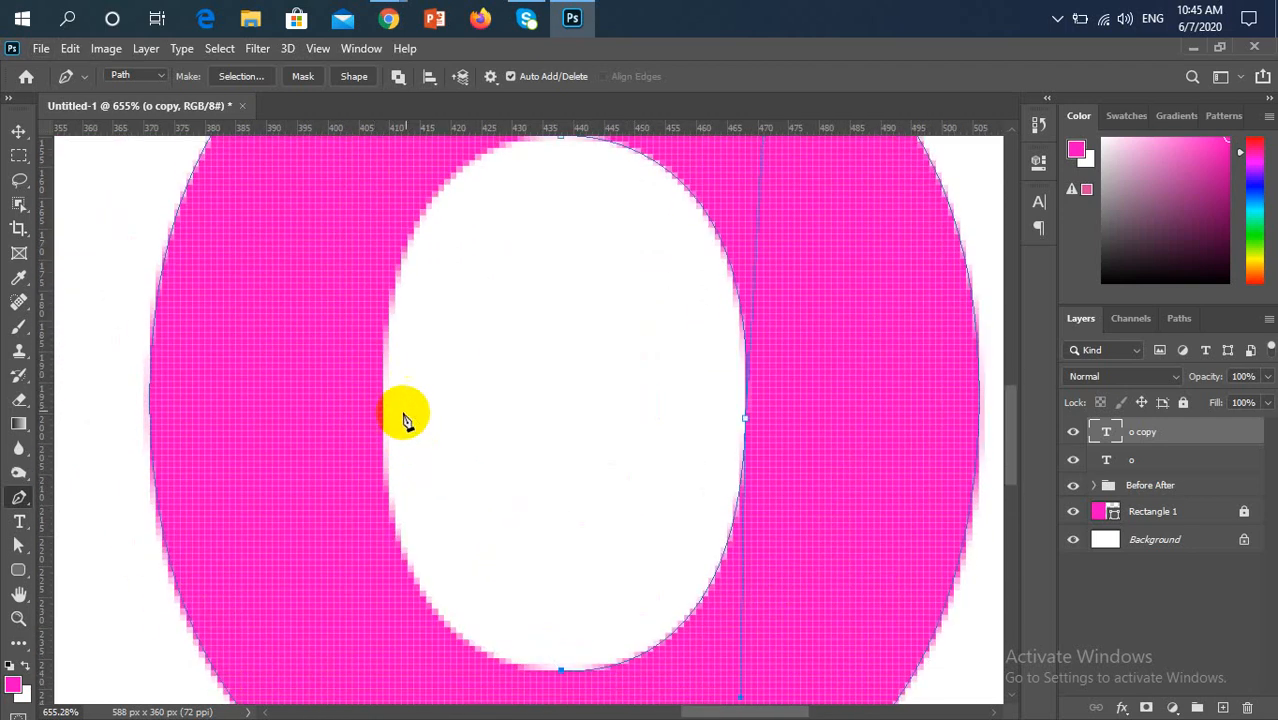
{"action": "left_click_drag", "start_coordinate": [384, 399], "coordinate": [397, 257]}
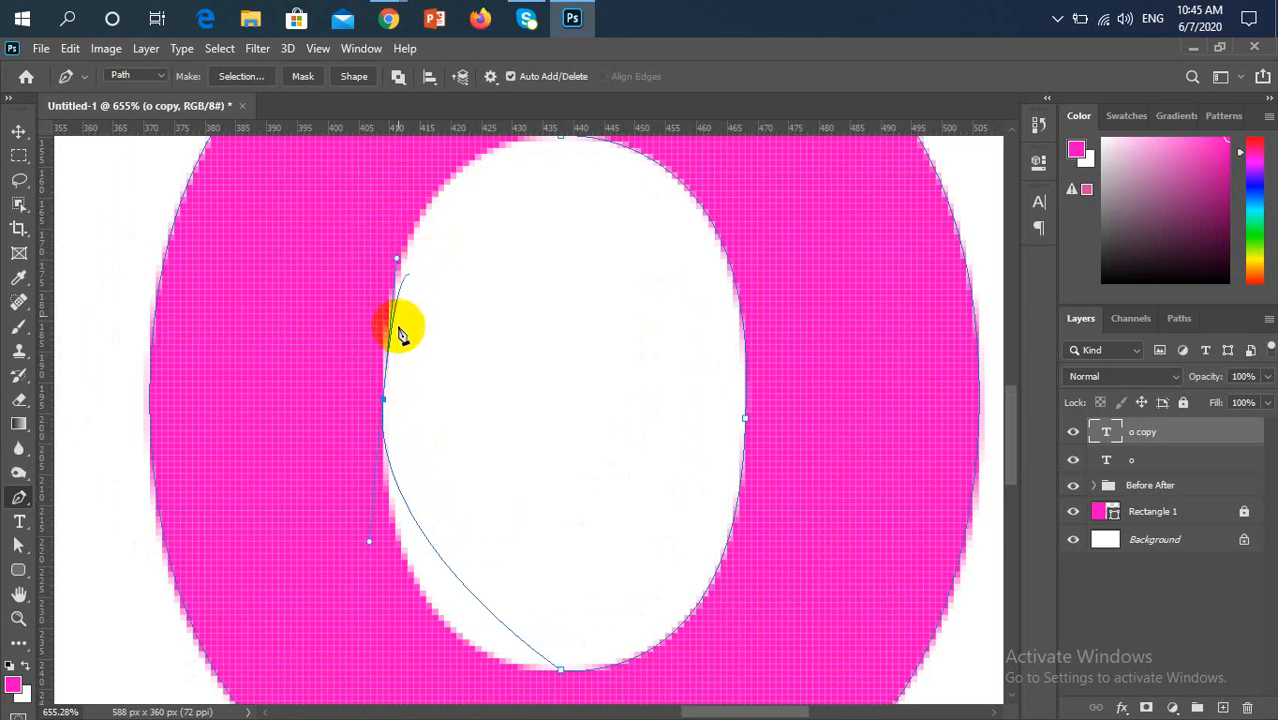
{"action": "left_click_drag", "start_coordinate": [384, 402], "coordinate": [398, 199]}
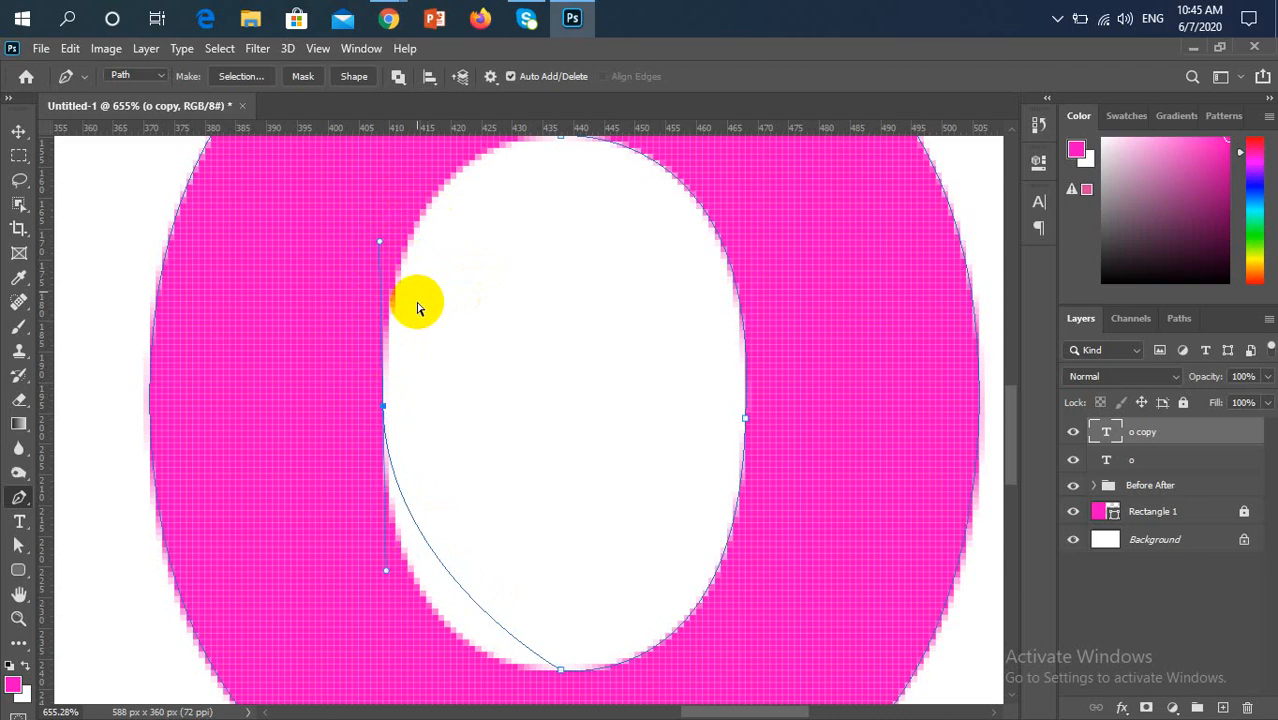
{"action": "key", "text": "ctrl+z"}
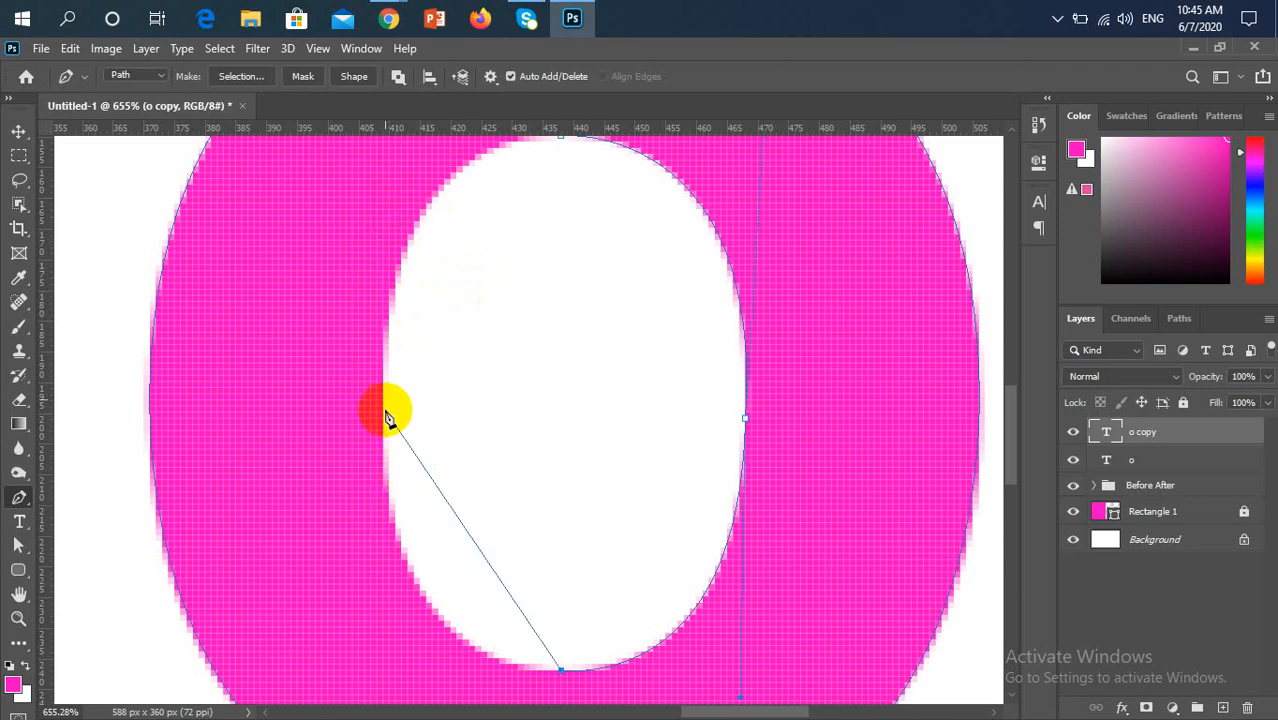
Add a smooth anchor on the inner hole's left edge and adjust its lower handle so the curve follows the lower-left edge
{"action": "left_click_drag", "start_coordinate": [384, 412], "coordinate": [401, 186]}
{"action": "key", "text": "ctrl+z"}
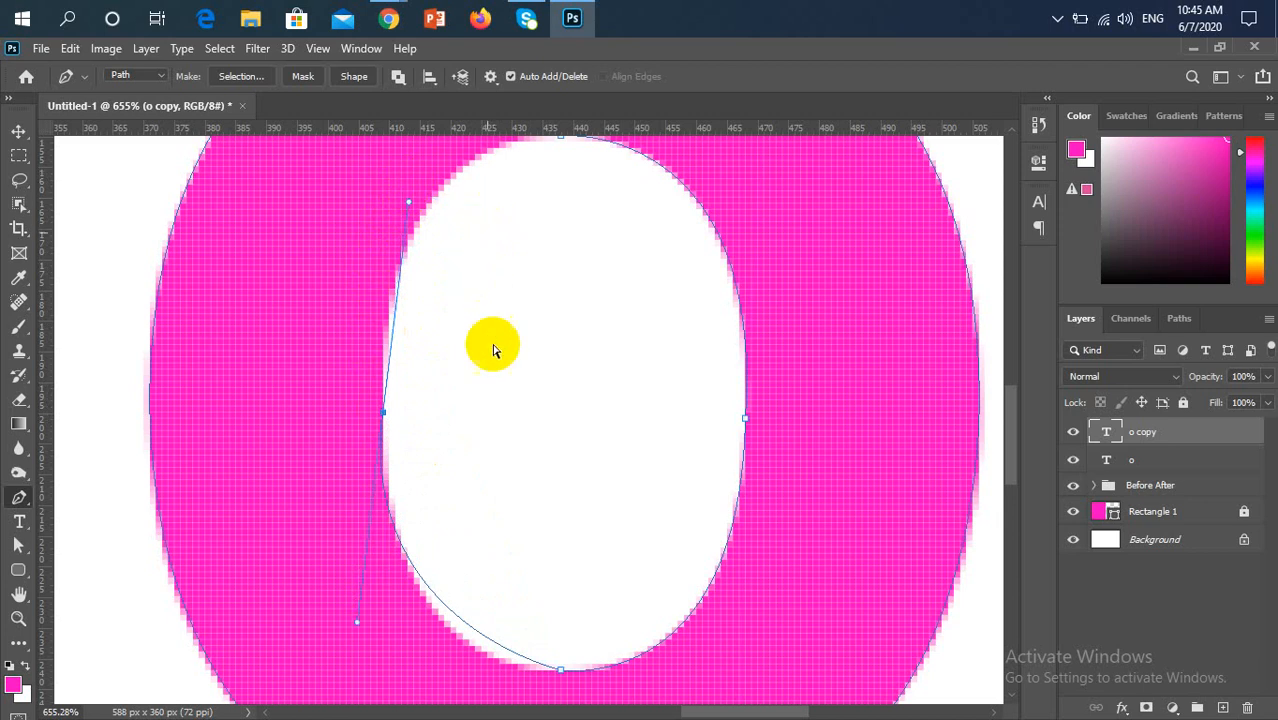
{"action": "scroll", "coordinate": [396, 588], "scroll_direction": "down", "scroll_amount": 6}
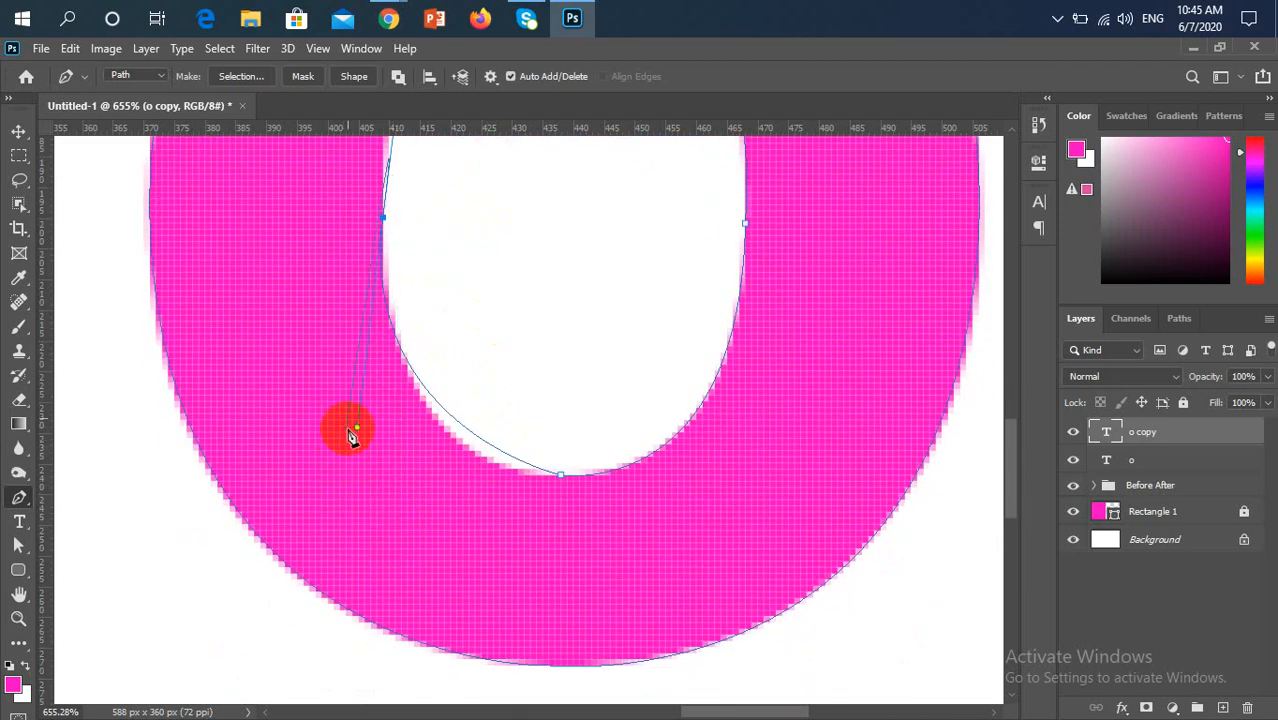
{"action": "left_click_drag", "start_coordinate": [355, 428], "coordinate": [382, 493]}
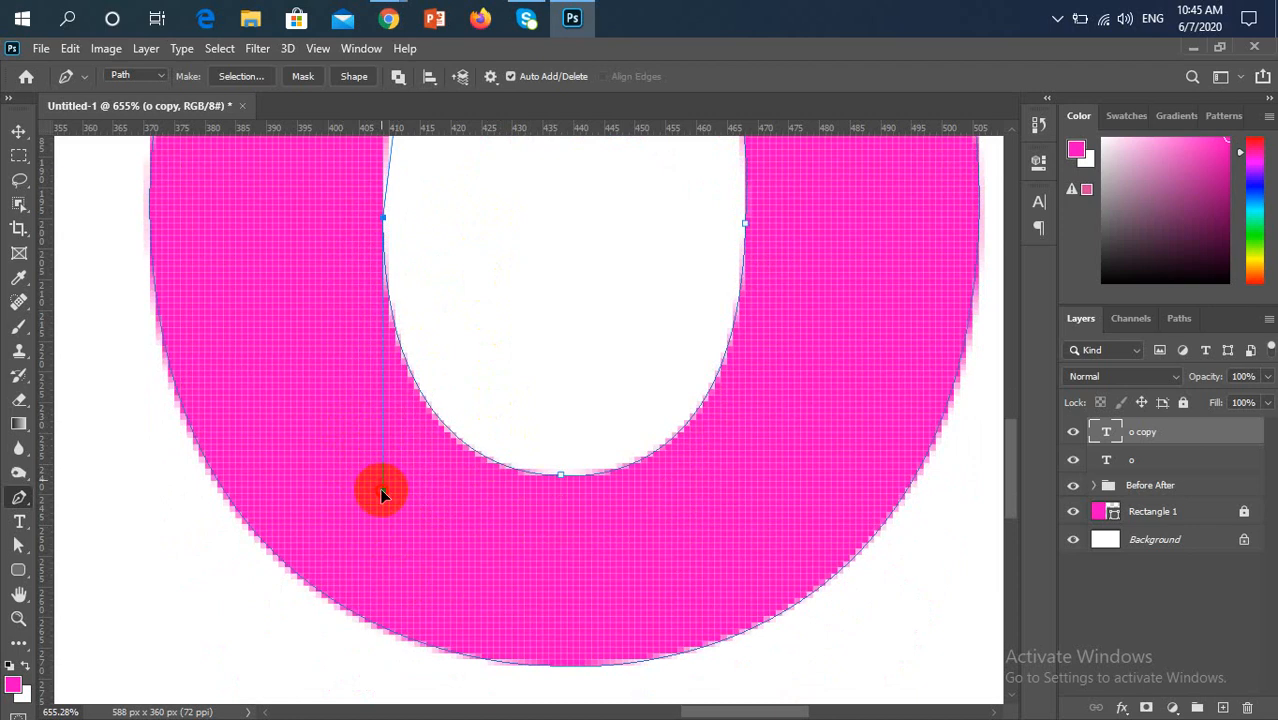
Close the inner path with a curve at its starting anchor at the top centre of the hole
{"action": "scroll", "coordinate": [381, 494], "scroll_direction": "up", "scroll_amount": 5}
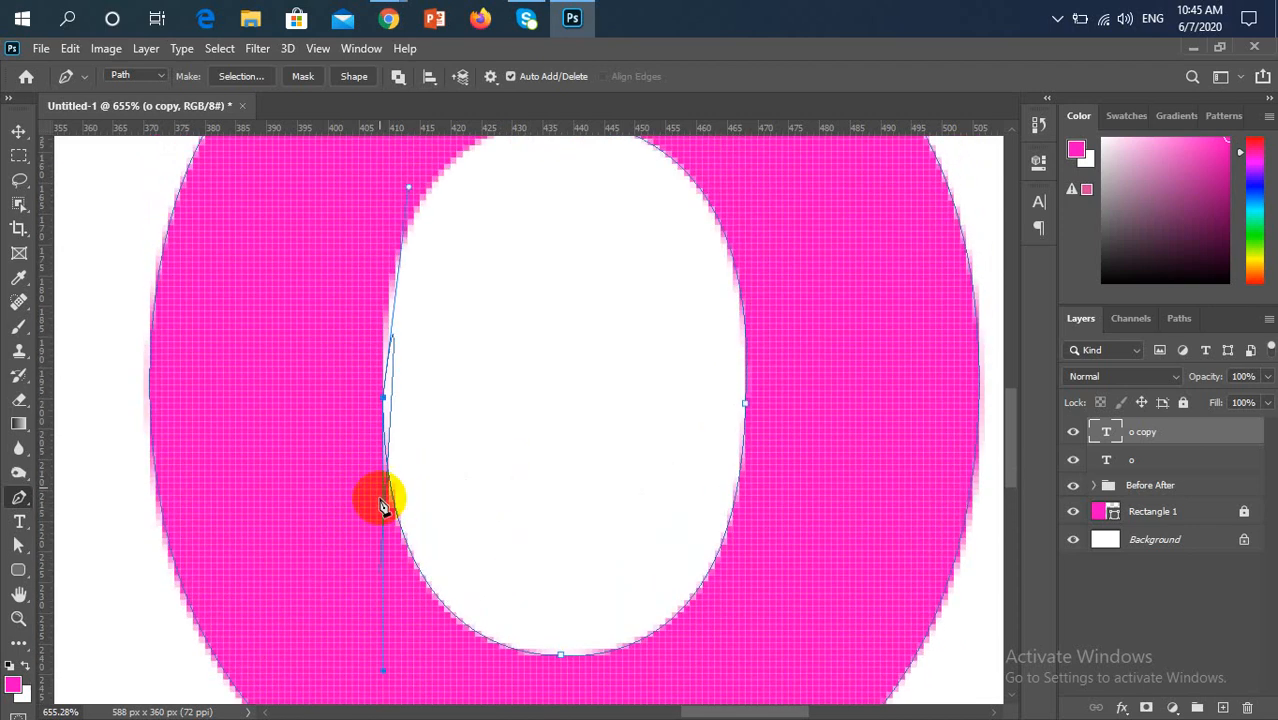
{"action": "scroll", "coordinate": [381, 505], "scroll_direction": "up", "scroll_amount": 2}
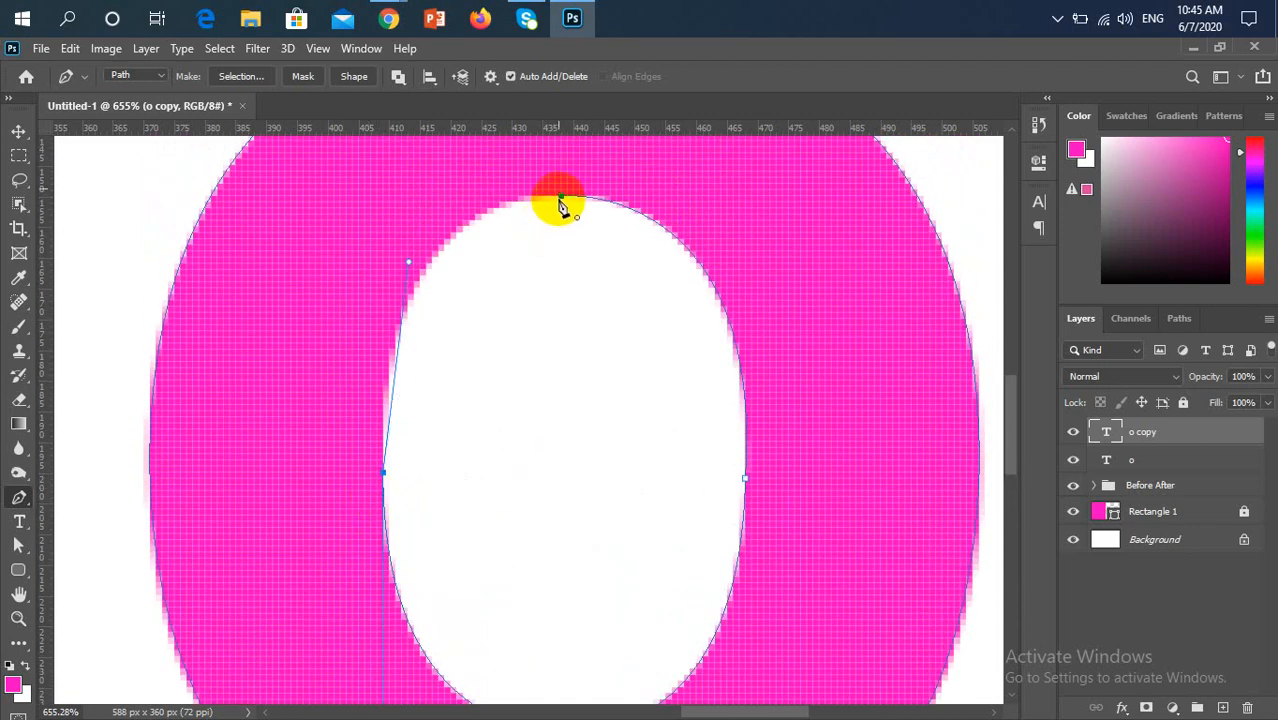
{"action": "left_click_drag", "start_coordinate": [561, 198], "coordinate": [669, 193]}
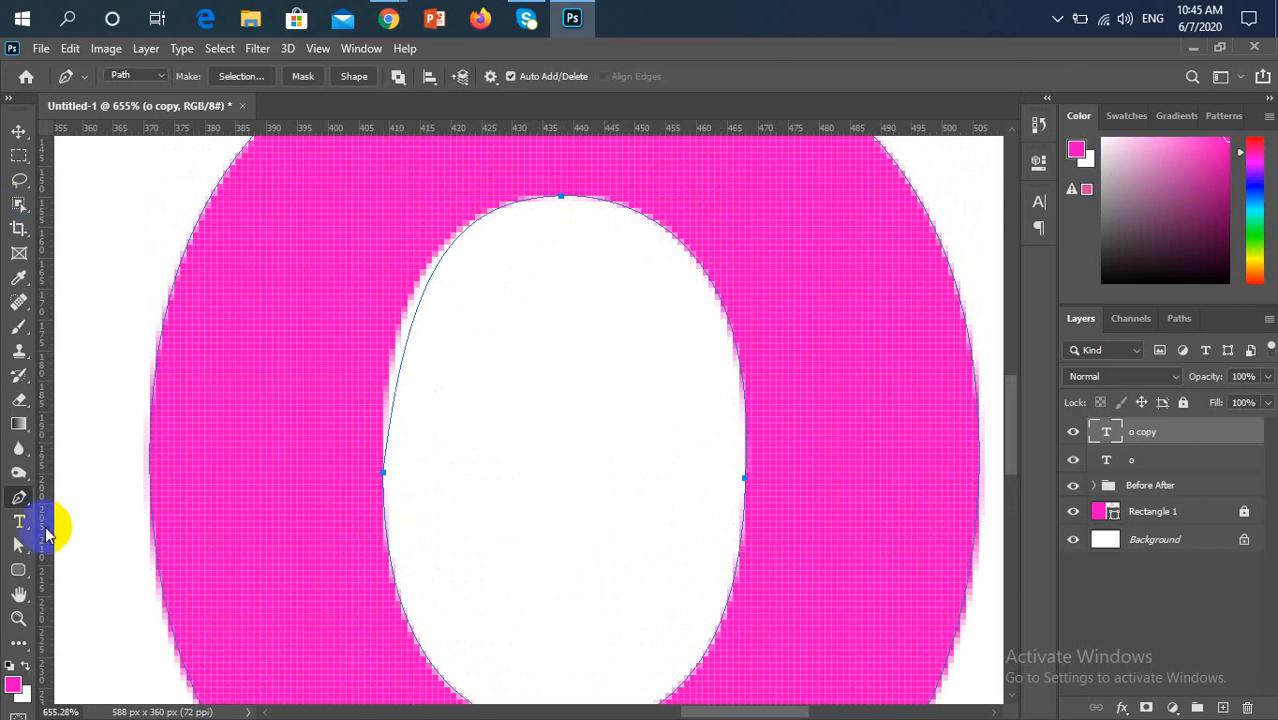
Try to fit the inner path's upper-left curve by moving the left anchor's upper handle with the Direct Selection Tool
{"action": "left_click", "coordinate": [18, 545]}
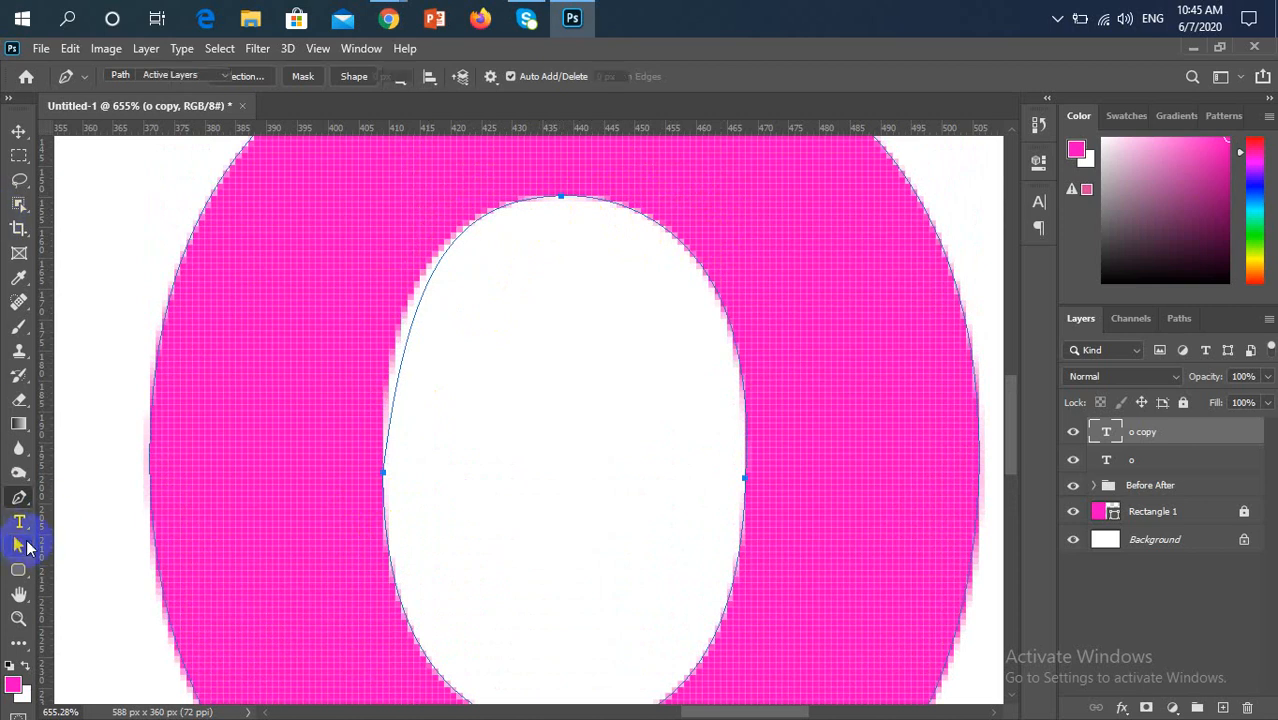
{"action": "left_click_drag", "start_coordinate": [601, 270], "coordinate": [510, 156]}
{"action": "left_click", "coordinate": [548, 200]}
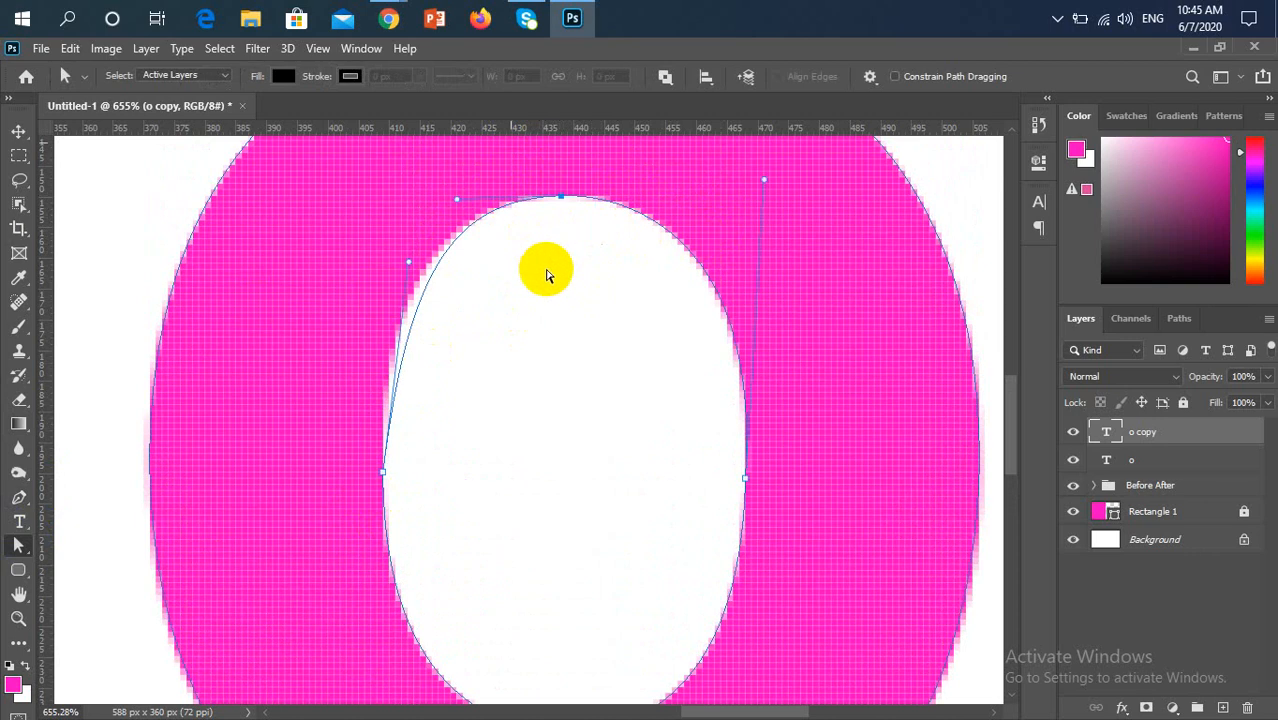
{"action": "left_click", "coordinate": [406, 267]}
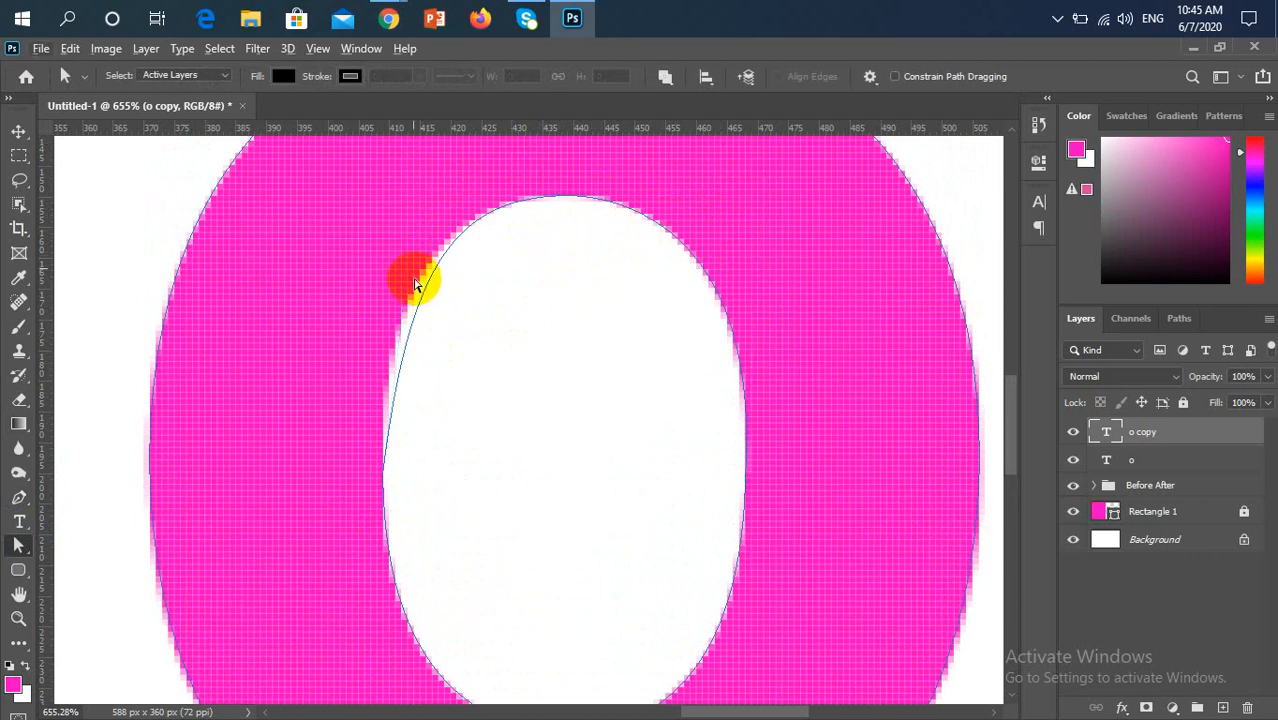
{"action": "left_click_drag", "start_coordinate": [438, 494], "coordinate": [351, 380]}
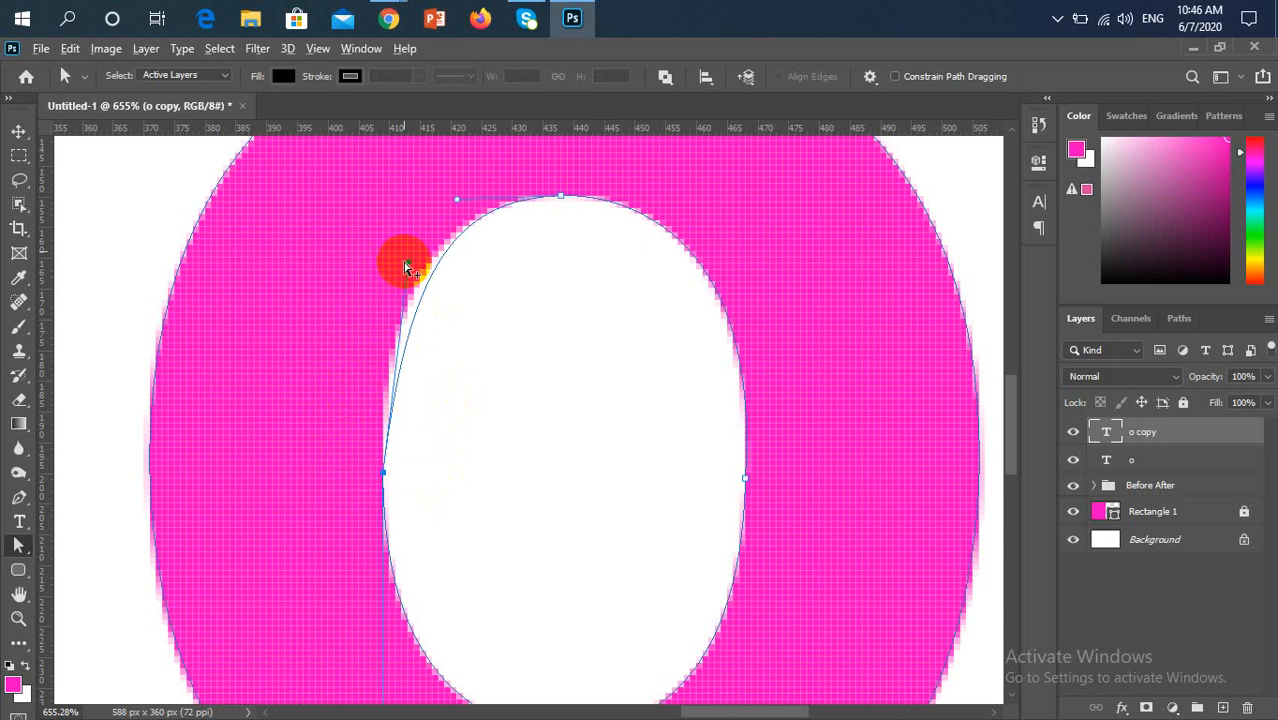
{"action": "mouse_move", "coordinate": [408, 265]}
{"action": "left_mouse_down"}
{"action": "mouse_move", "coordinate": [382, 262]}
{"action": "mouse_move", "coordinate": [393, 268]}
{"action": "left_mouse_up"}
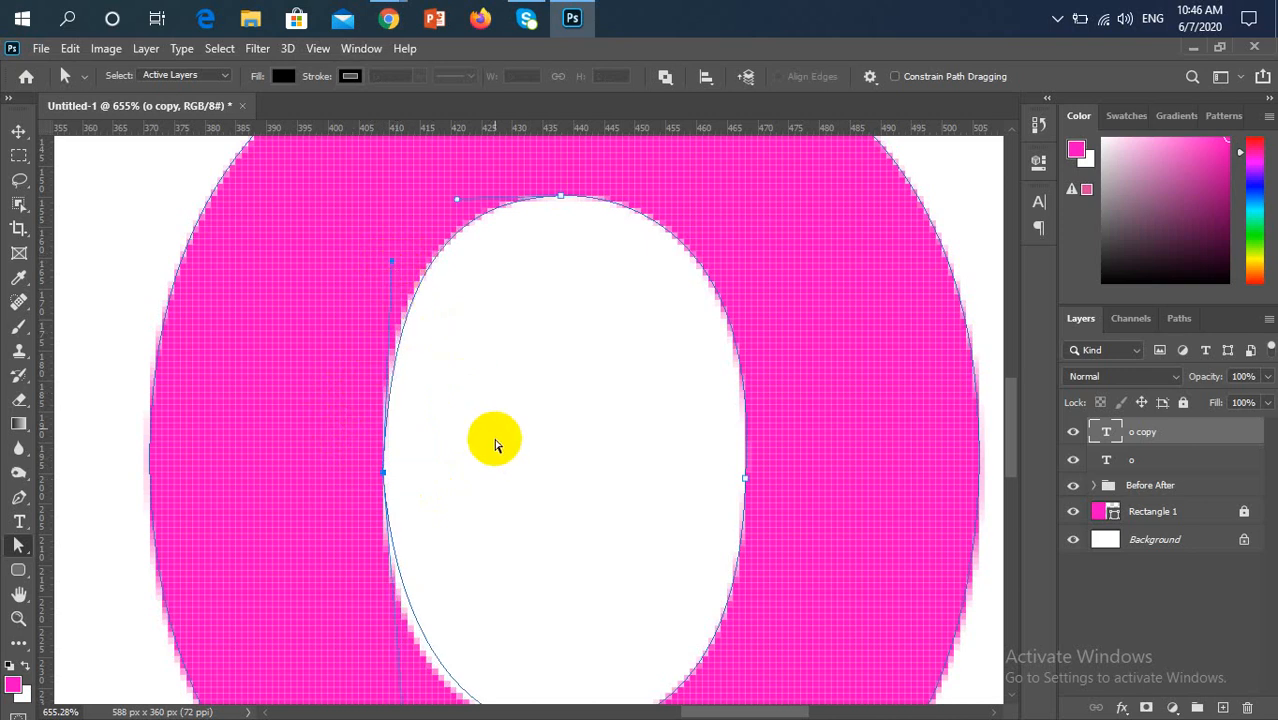
{"action": "scroll", "coordinate": [495, 445], "scroll_direction": "down", "scroll_amount": 2}
{"action": "key", "text": "ctrl+z"}
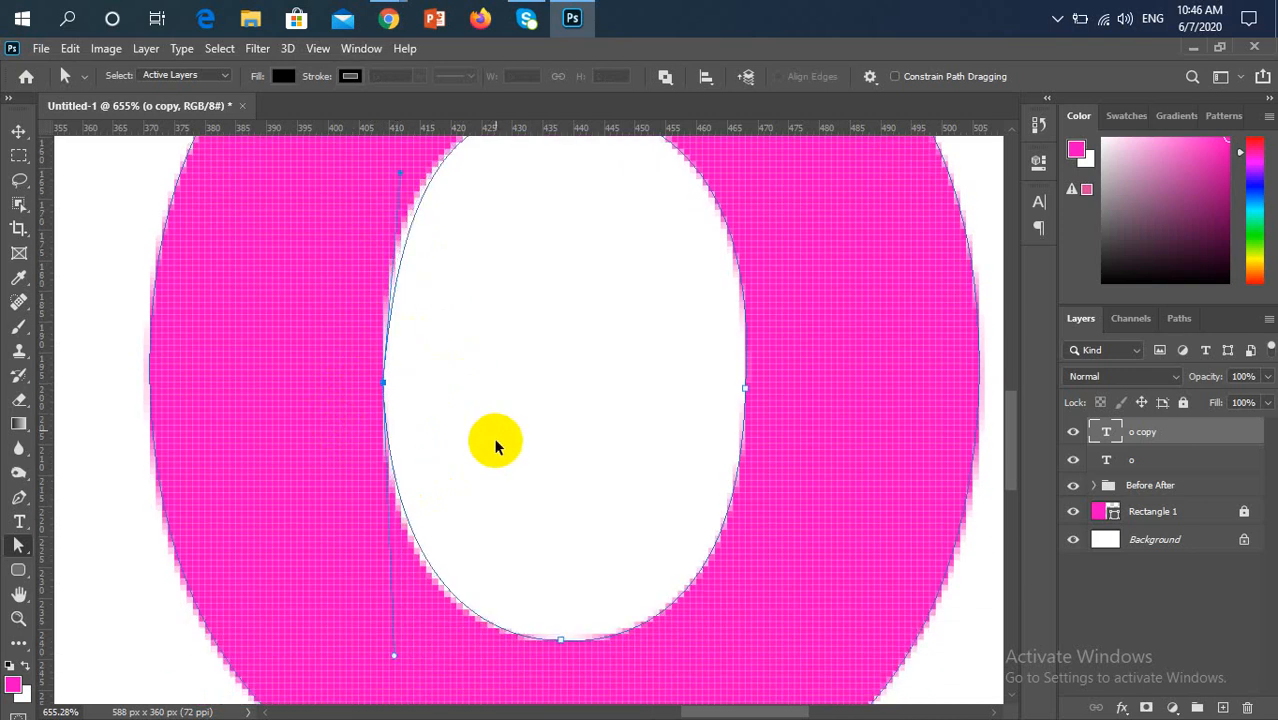
{"action": "key", "text": "ctrl+z"}
{"action": "scroll", "coordinate": [495, 445], "scroll_direction": "up", "scroll_amount": 2}
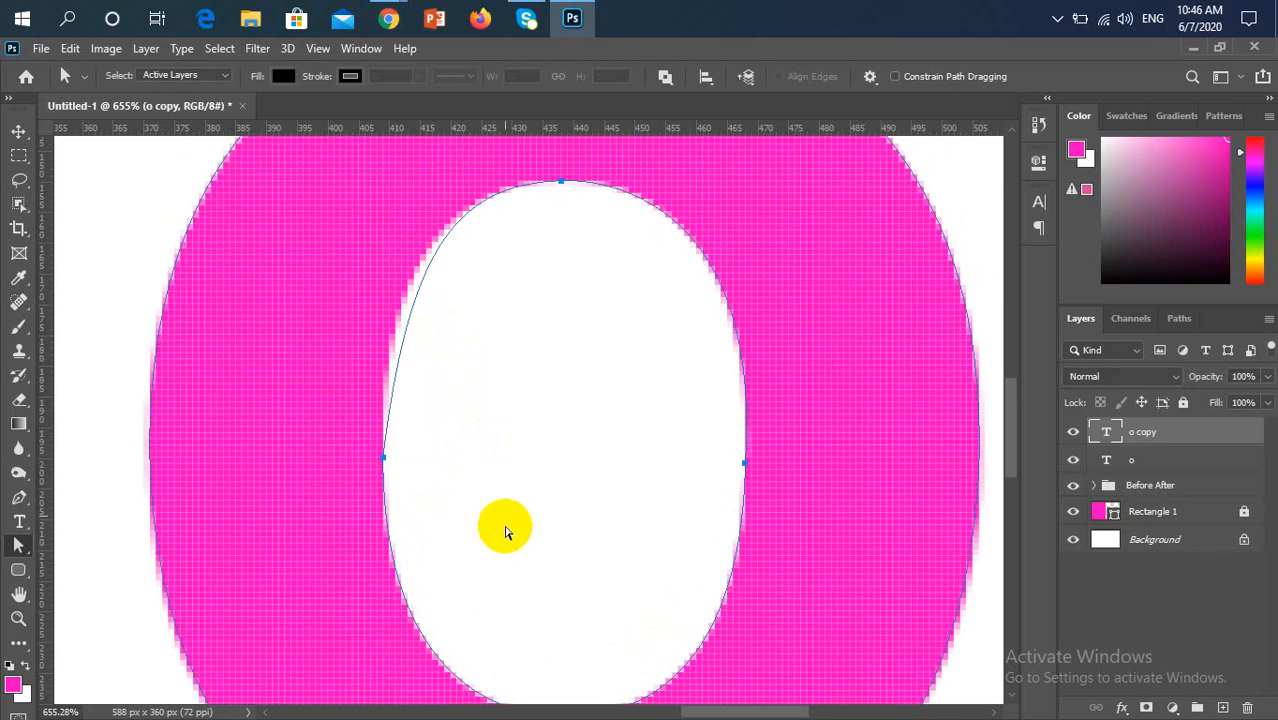
Select the inner path's left anchor and move its upper handle independently with the Pen tool to fit the hole's upper-left edge
{"action": "left_click_drag", "start_coordinate": [505, 531], "coordinate": [330, 408]}
{"action": "left_click", "coordinate": [19, 497]}
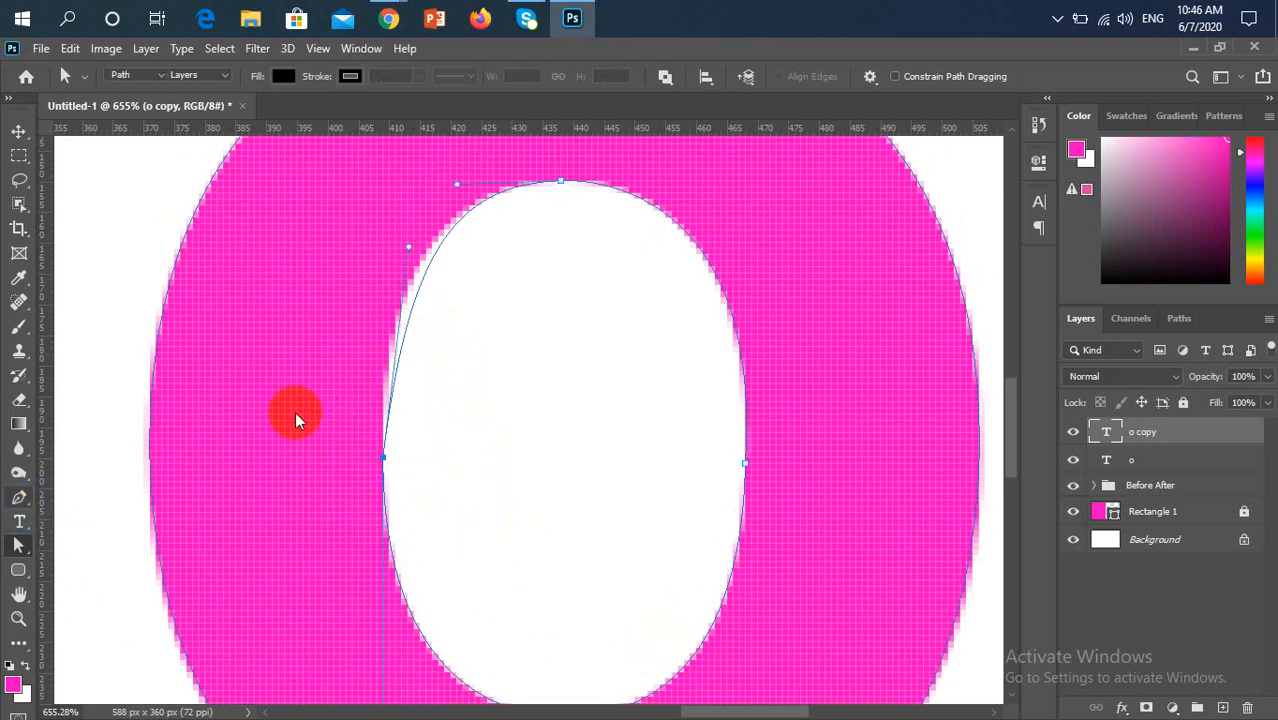
{"action": "left_click_drag", "start_coordinate": [409, 250], "coordinate": [388, 248]}
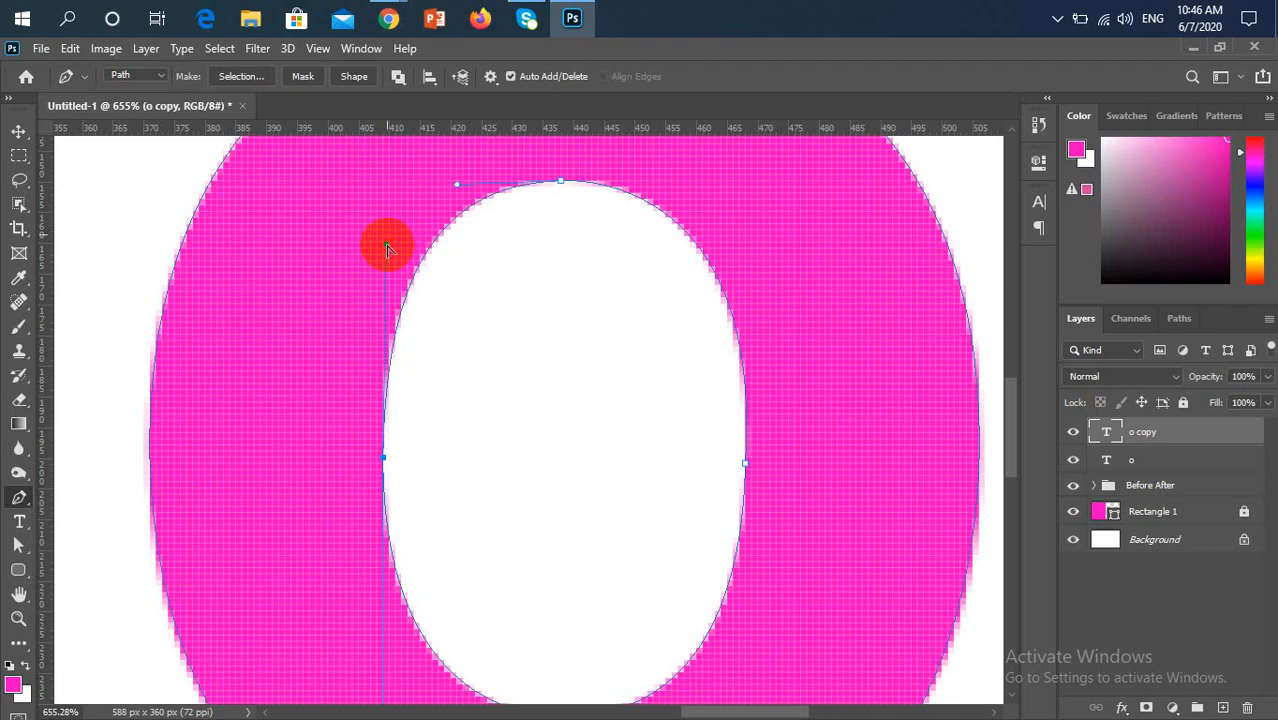
Nudge the lower handle of the inner path's left anchor slightly downward to refine the lower-left curve
{"action": "scroll", "coordinate": [542, 360], "scroll_direction": "down", "scroll_amount": 3}
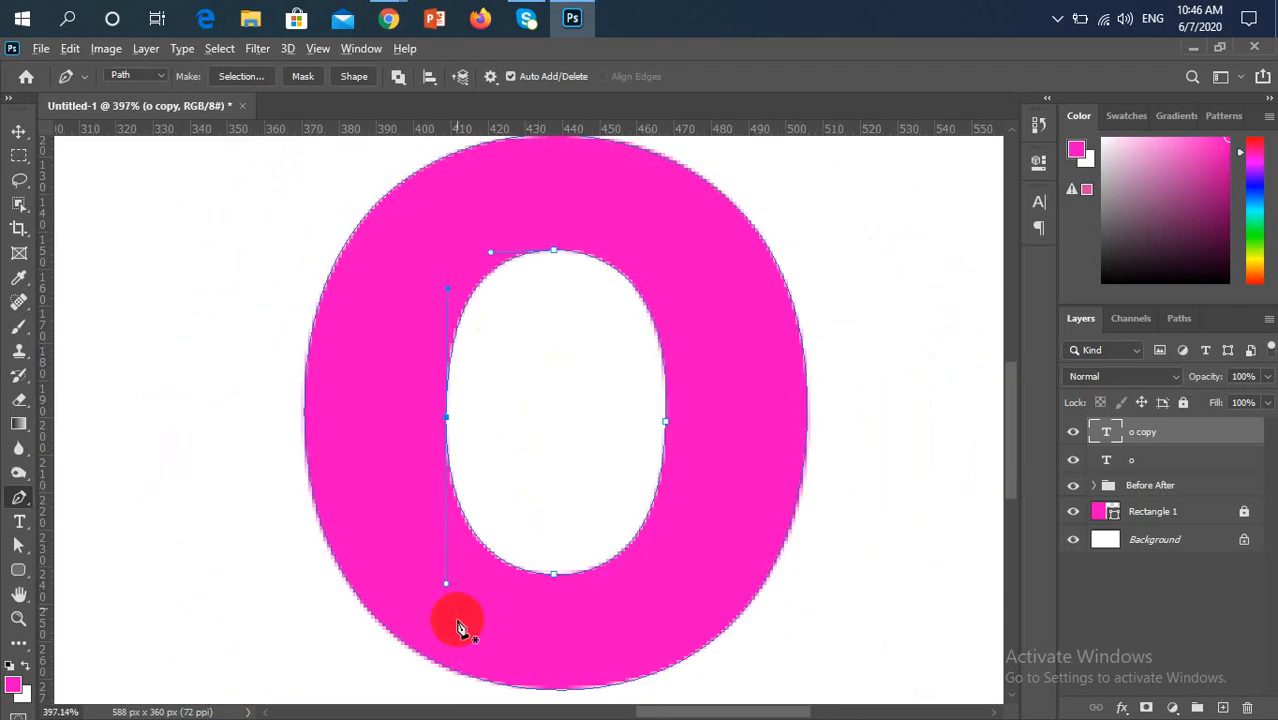
{"action": "scroll", "coordinate": [455, 622], "scroll_direction": "up", "scroll_amount": 5}
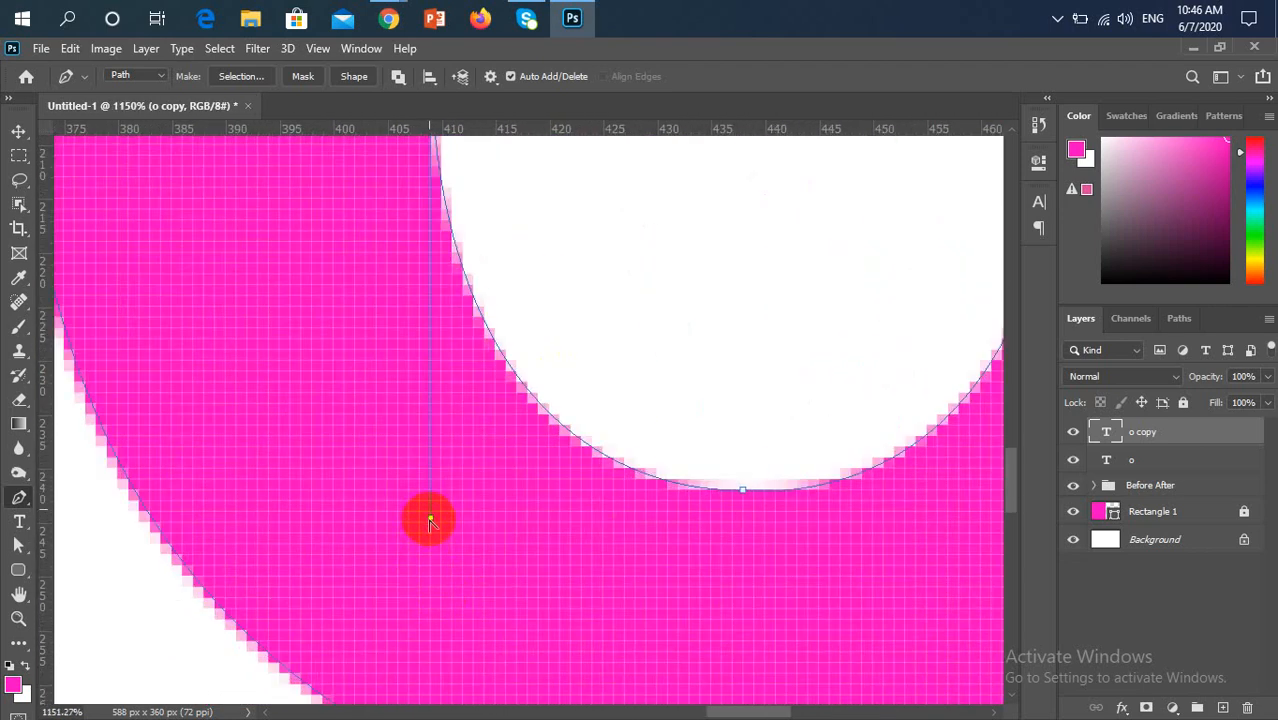
{"action": "left_click_drag", "start_coordinate": [429, 522], "coordinate": [430, 528]}
{"action": "scroll", "coordinate": [428, 527], "scroll_direction": "down", "scroll_amount": 4}
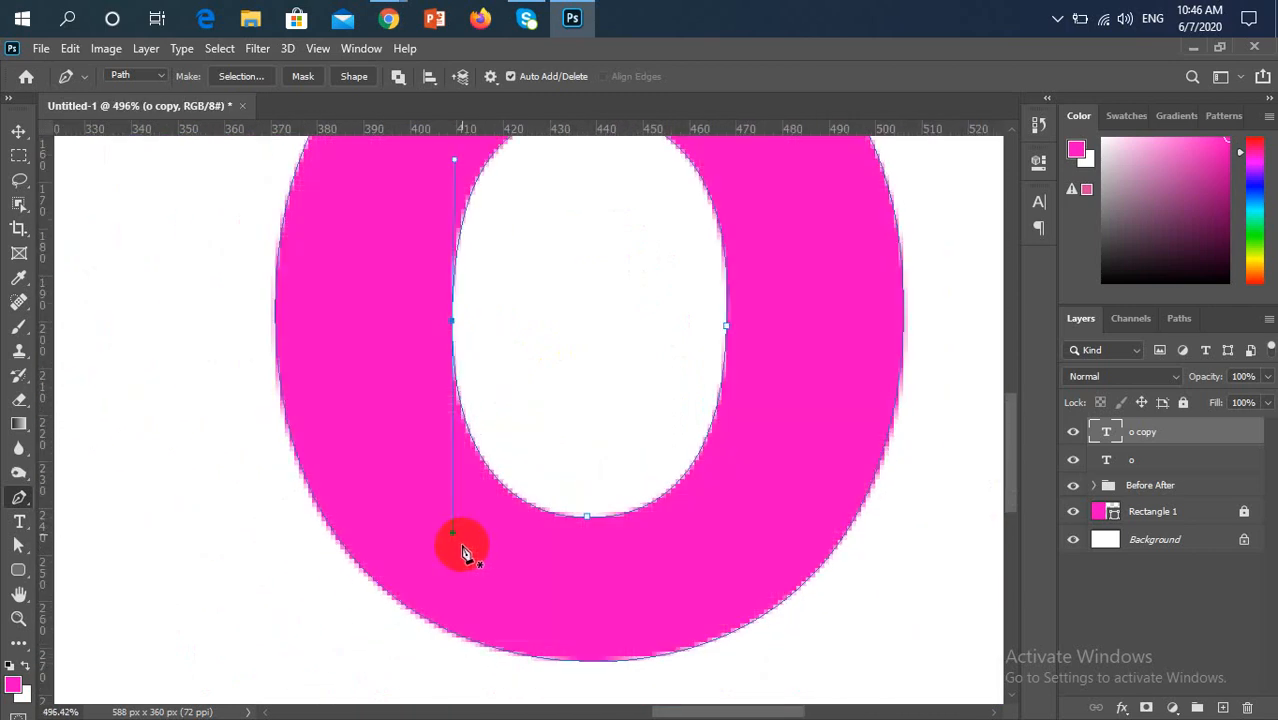
{"action": "scroll", "coordinate": [458, 548], "scroll_direction": "down", "scroll_amount": 3}
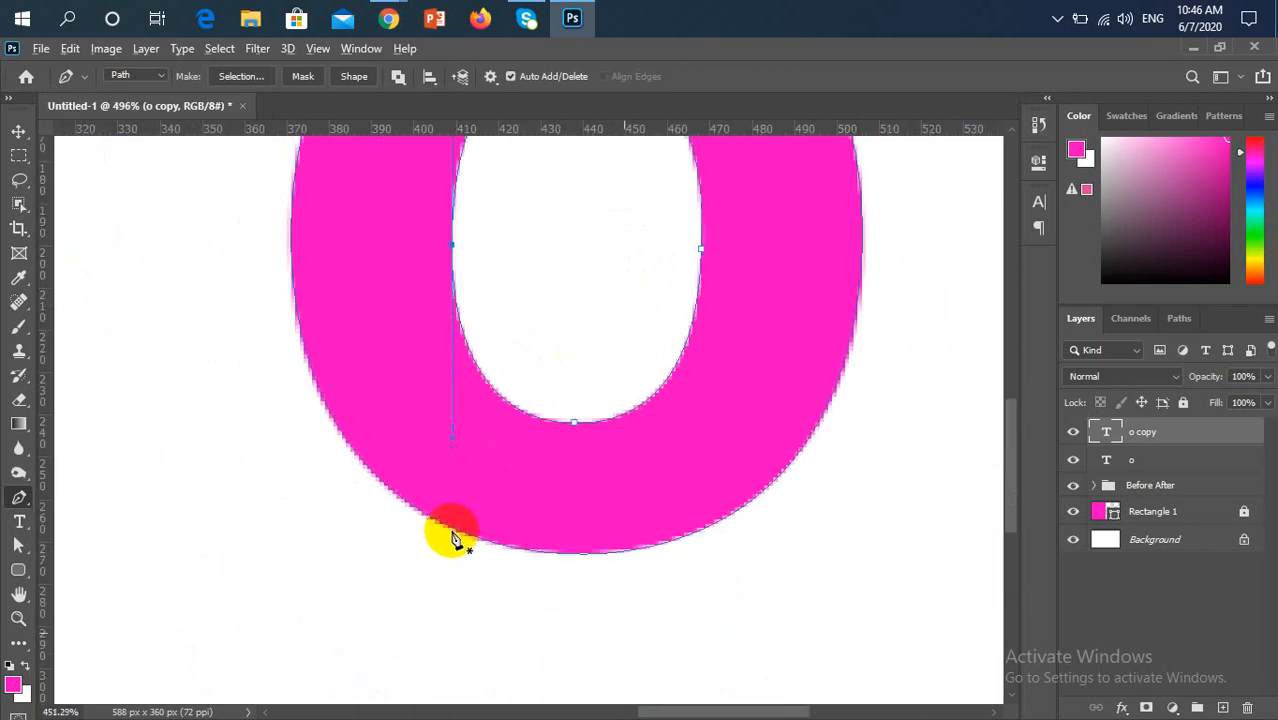
{"action": "scroll", "coordinate": [453, 541], "scroll_direction": "down", "scroll_amount": 2}
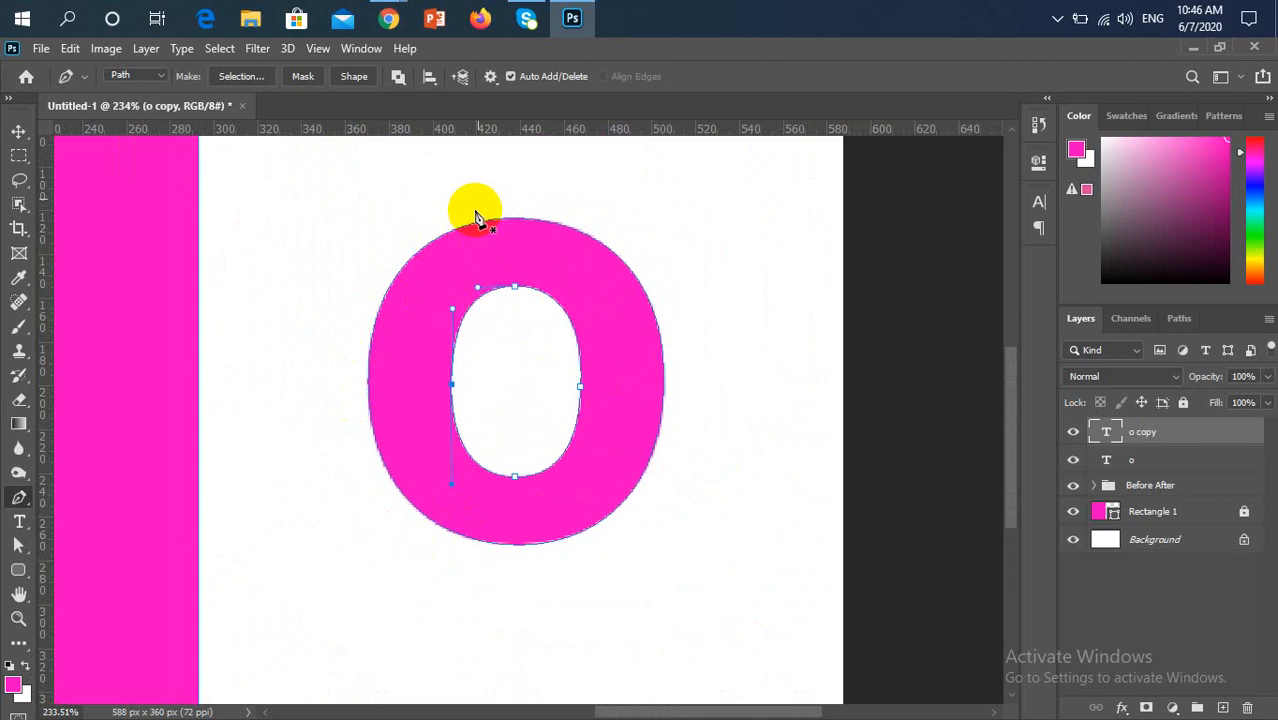
Convert the traced outer and inner outlines of the "After" letter "o" into a selection
{"action": "left_click", "coordinate": [19, 131]}
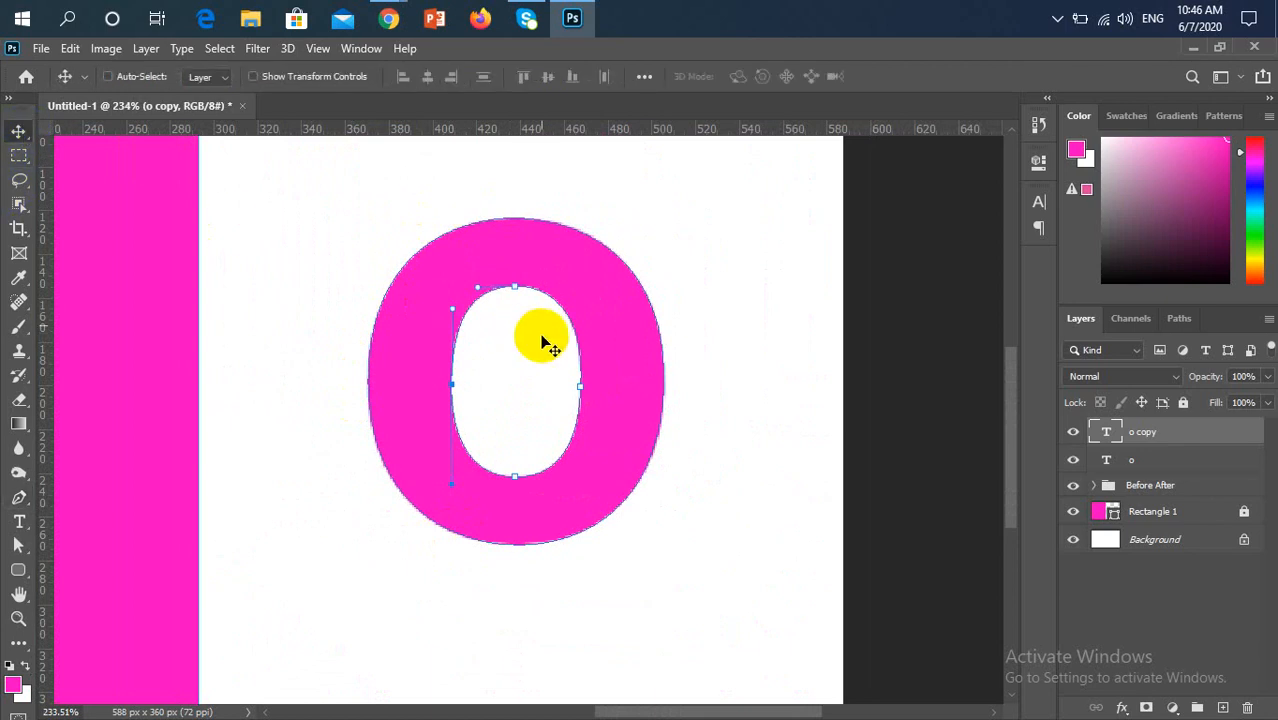
{"action": "key", "text": "Return"}
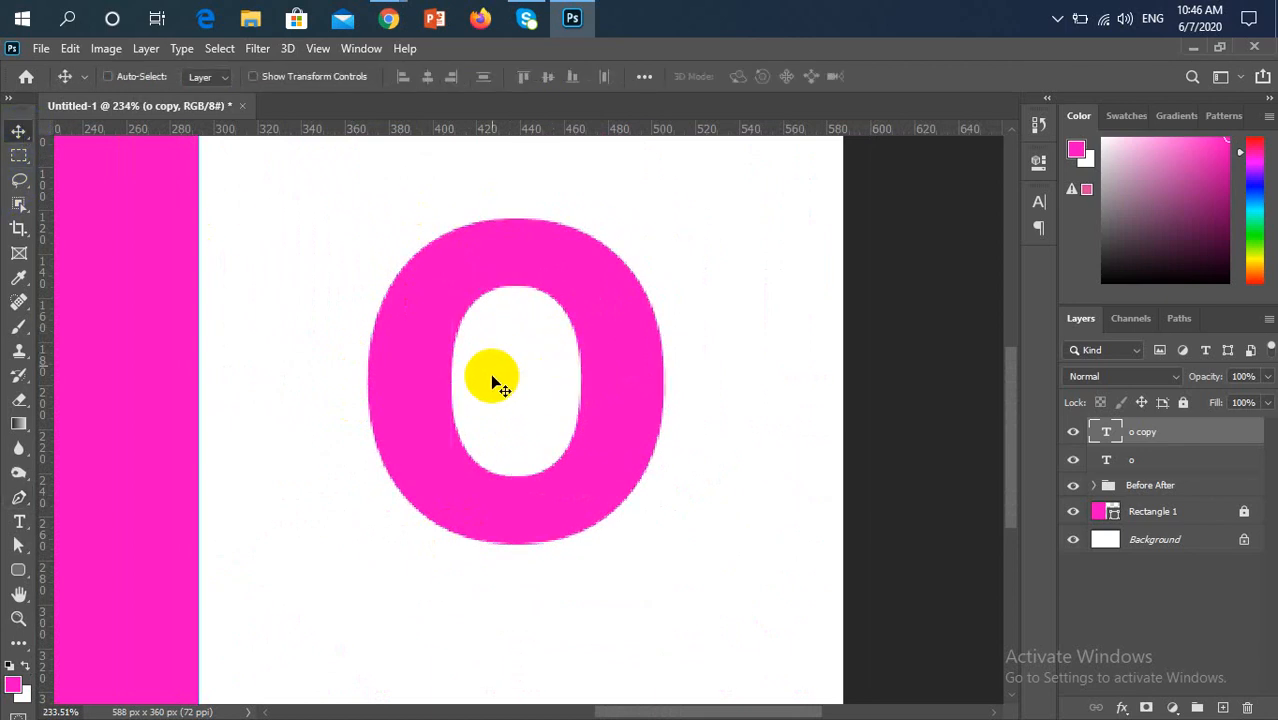
{"action": "left_click", "coordinate": [25, 494]}
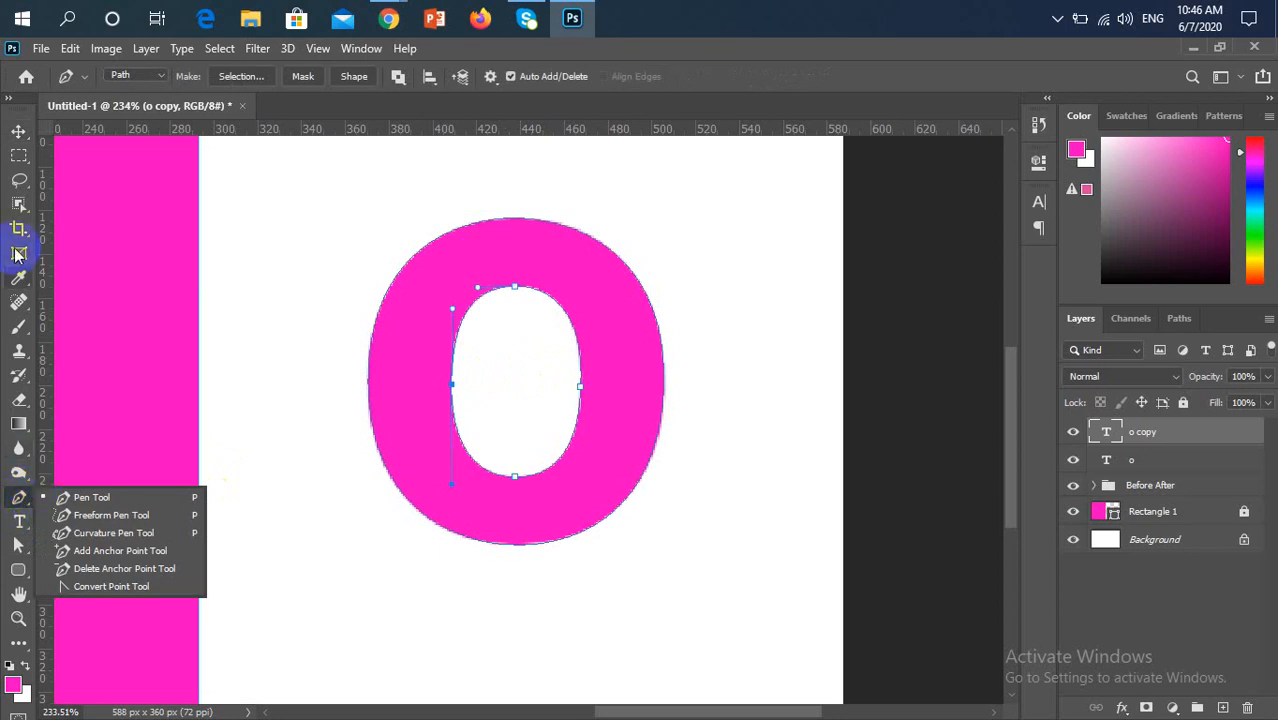
{"action": "left_click", "coordinate": [20, 131]}
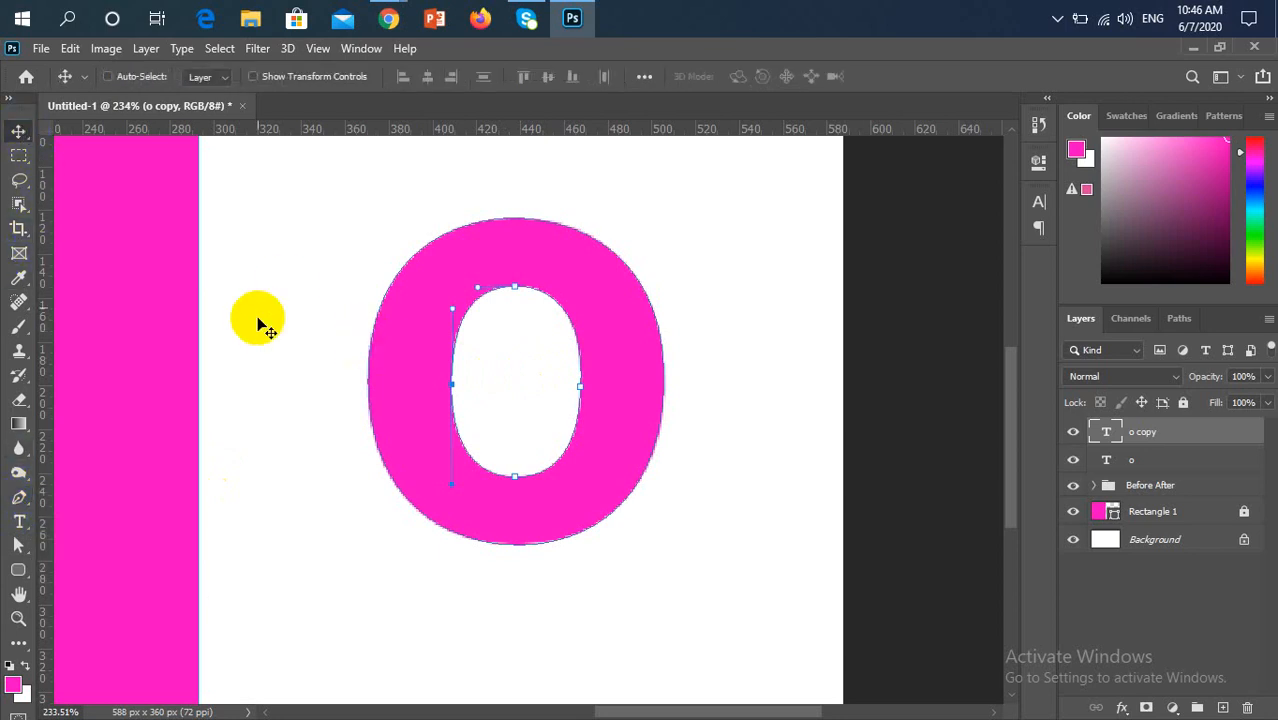
{"action": "key", "text": "ctrl"}
{"action": "key", "text": "ctrl+Return"}
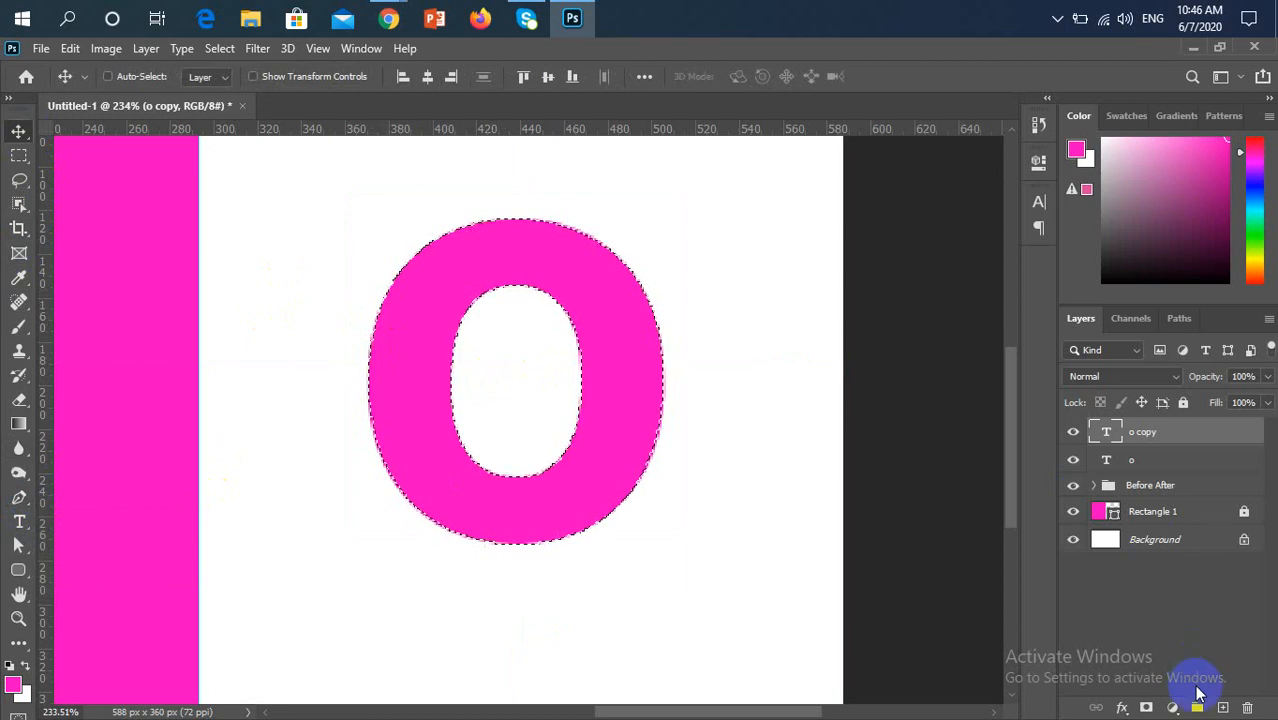
Fill the letter-shaped selection with the default black foreground colour on a new layer, and deselect
{"action": "left_click", "coordinate": [1222, 707]}
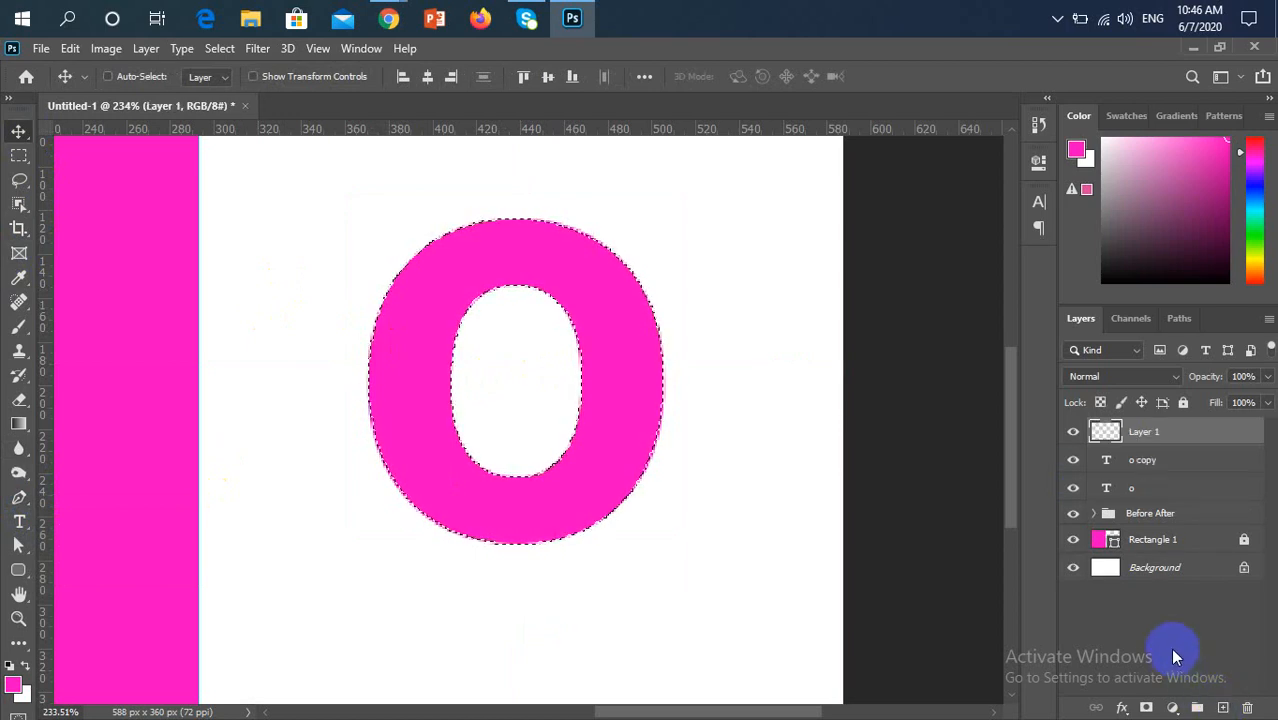
{"action": "left_click", "coordinate": [9, 666]}
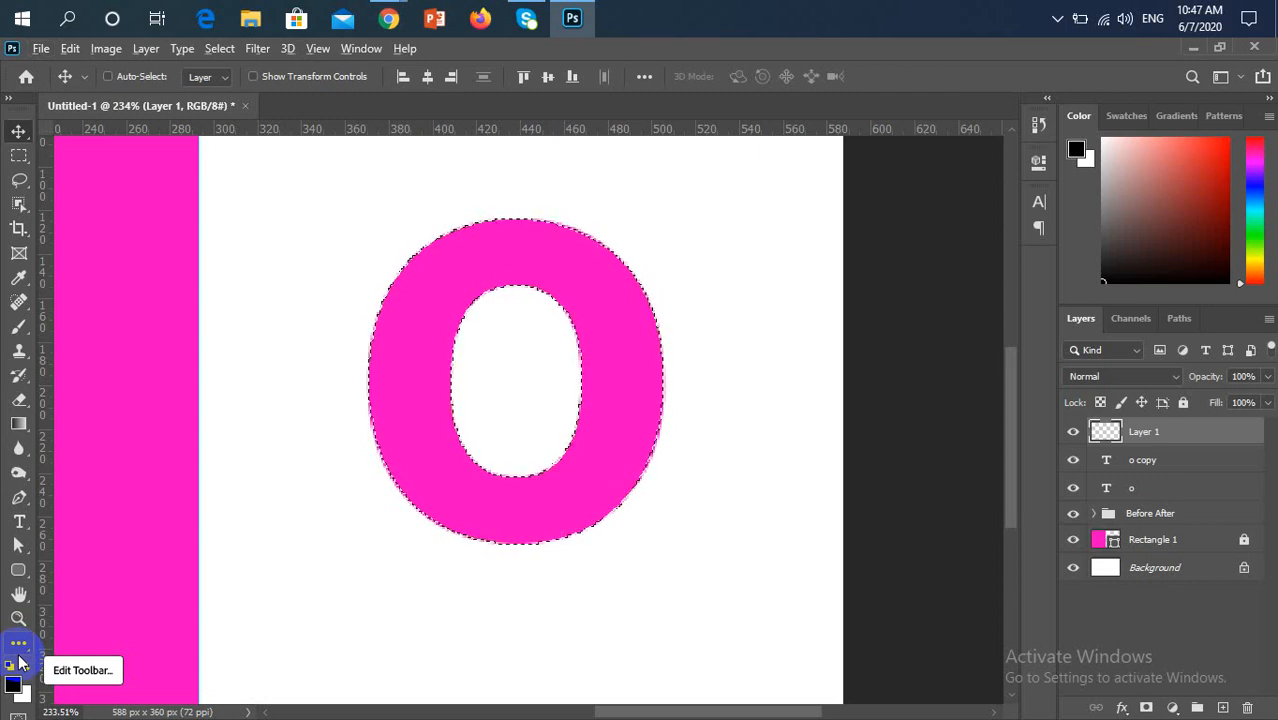
{"action": "key", "text": "alt+BackSpace"}
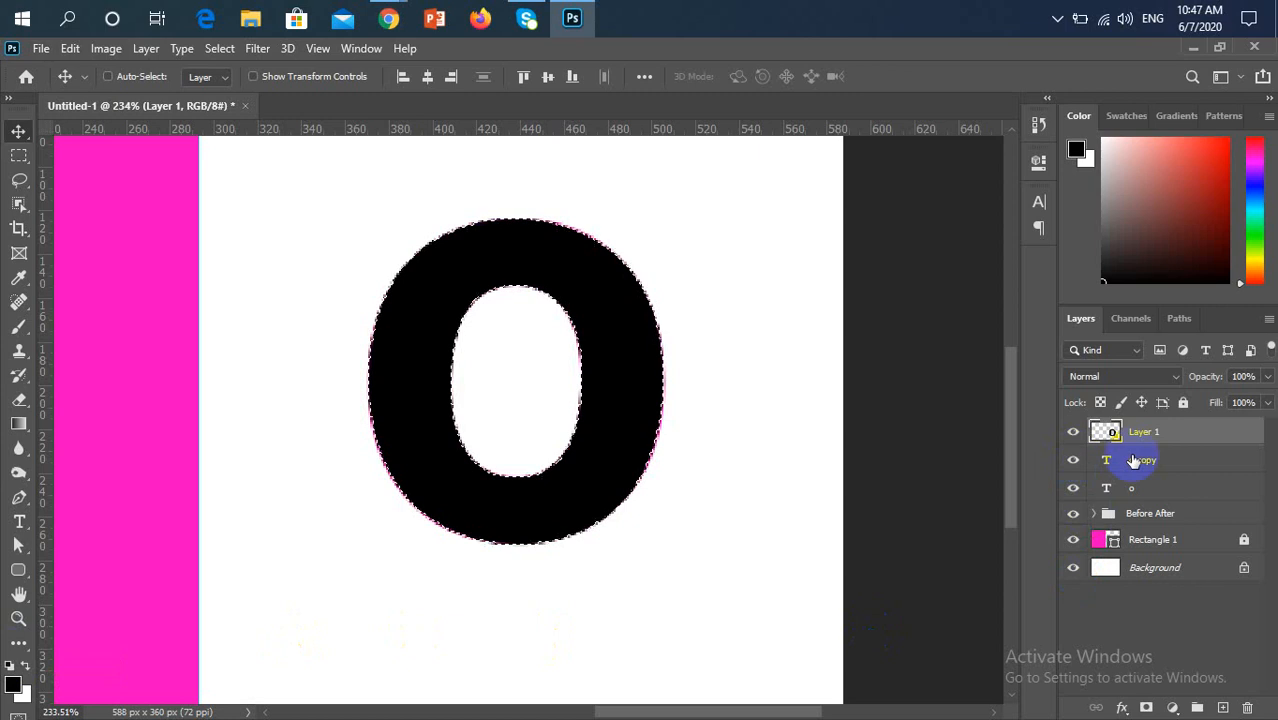
{"action": "key", "text": "ctrl+d"}
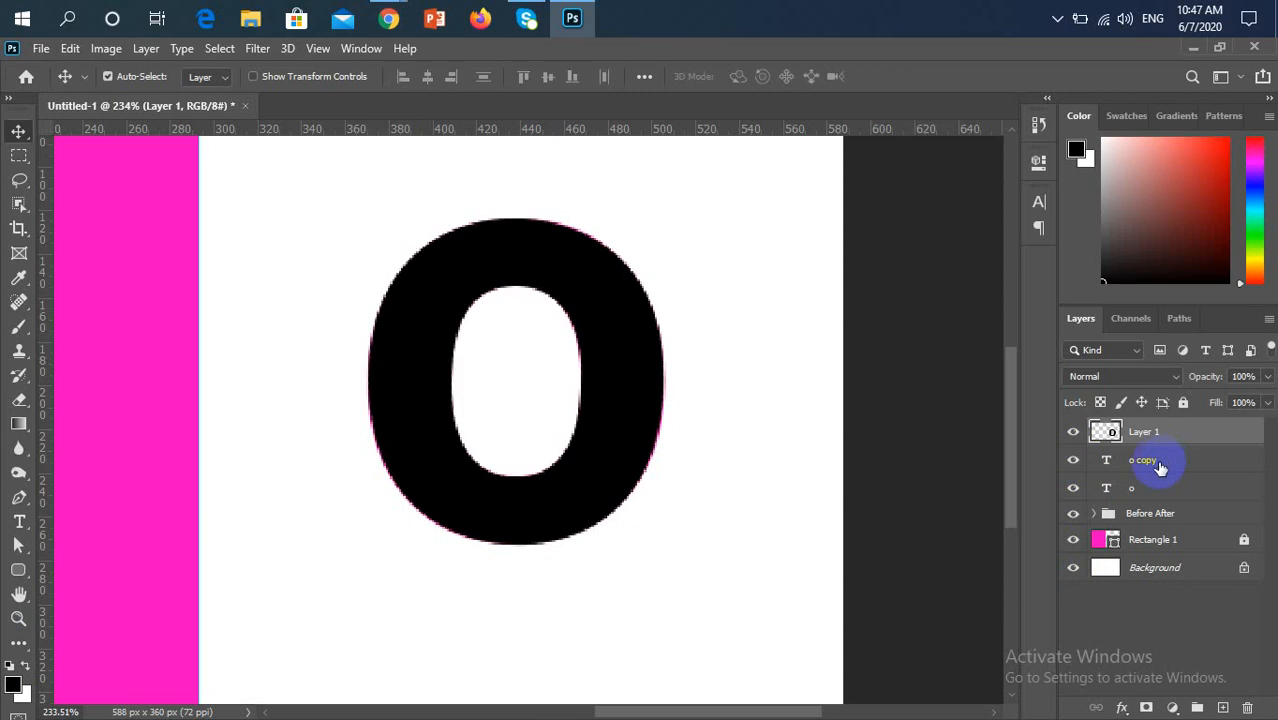
Check the available workspace presets and delete the "o copy" text layer beneath the traced letter
{"action": "left_click", "coordinate": [1136, 460]}
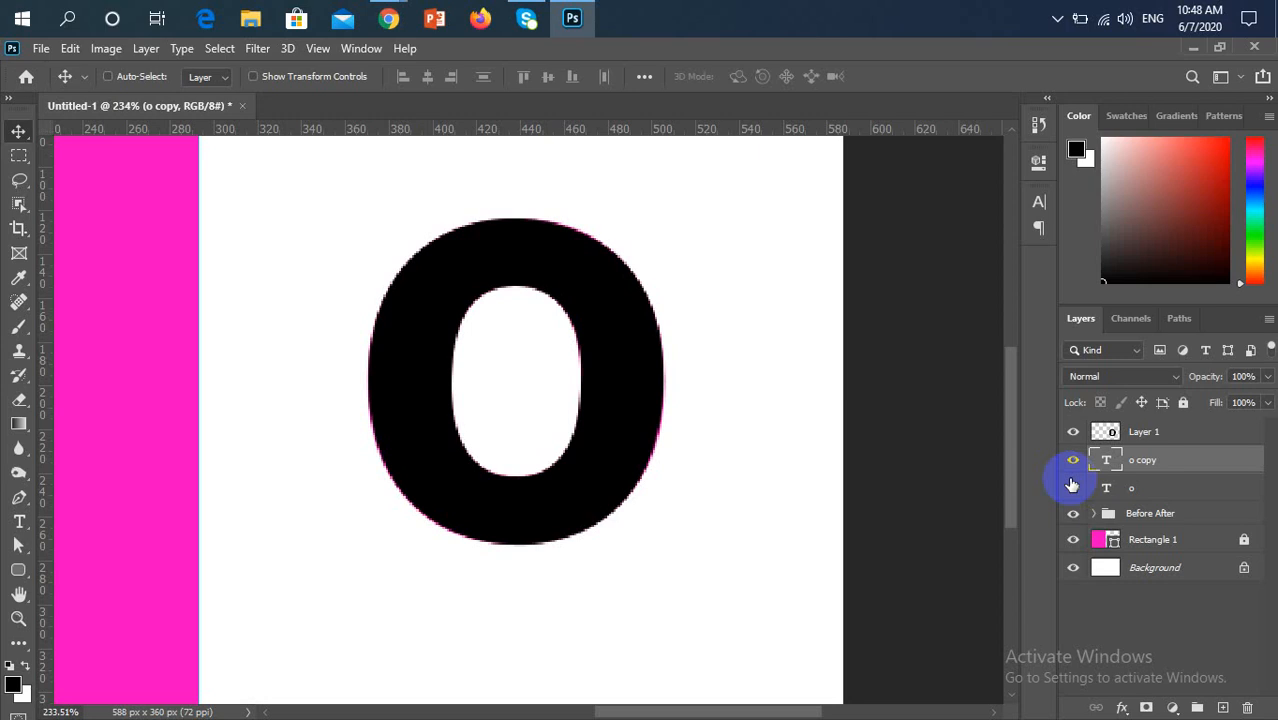
{"action": "left_click", "coordinate": [357, 56]}
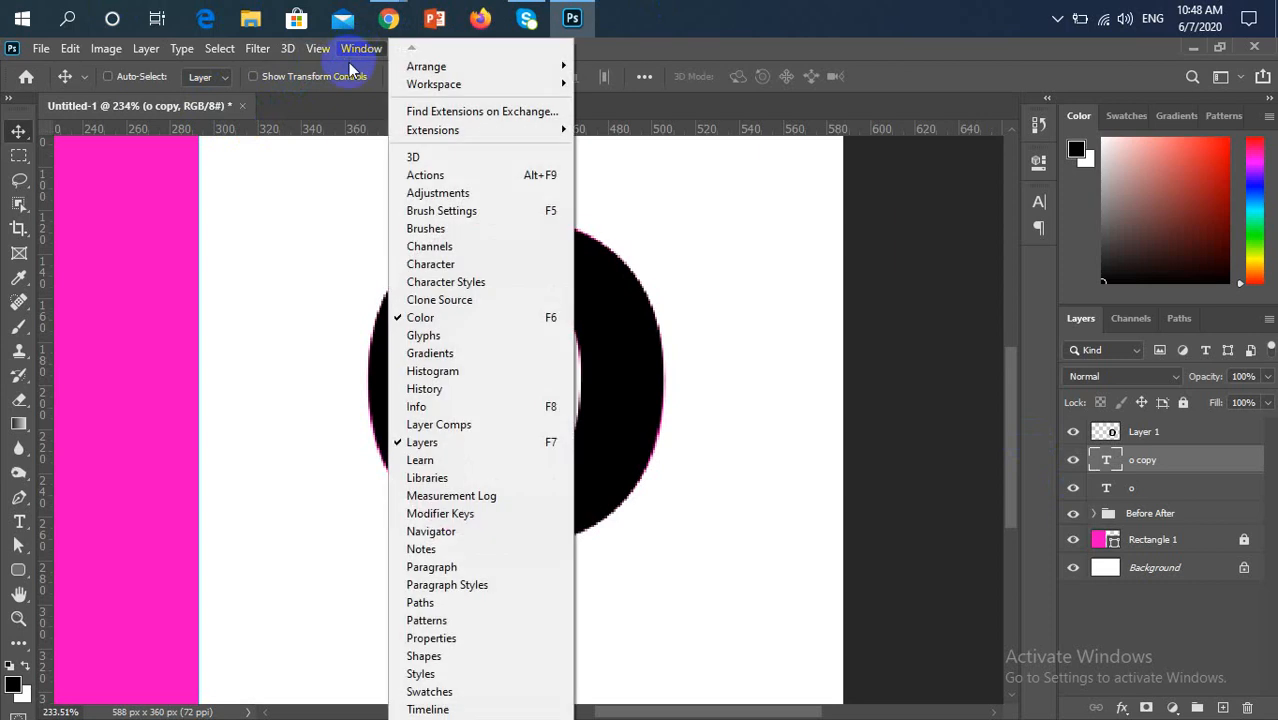
{"action": "mouse_move", "coordinate": [446, 85]}
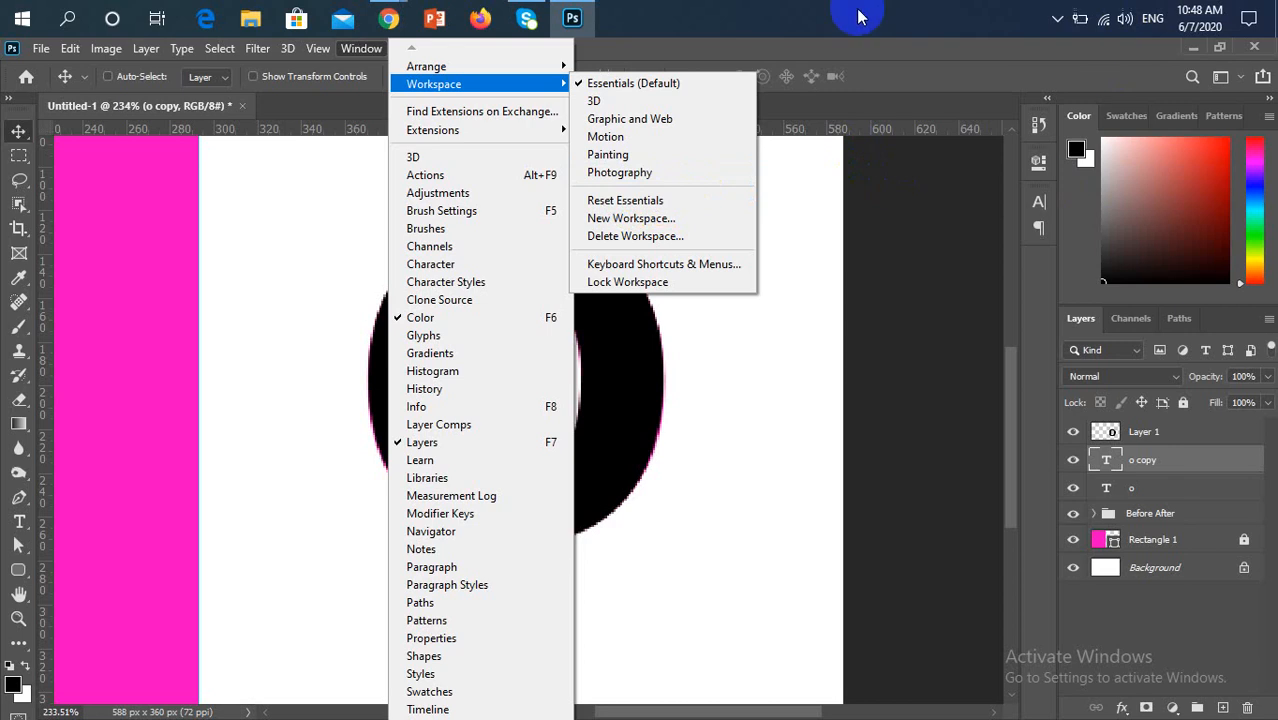
{"action": "left_click", "coordinate": [897, 51]}
{"action": "left_click", "coordinate": [610, 253]}
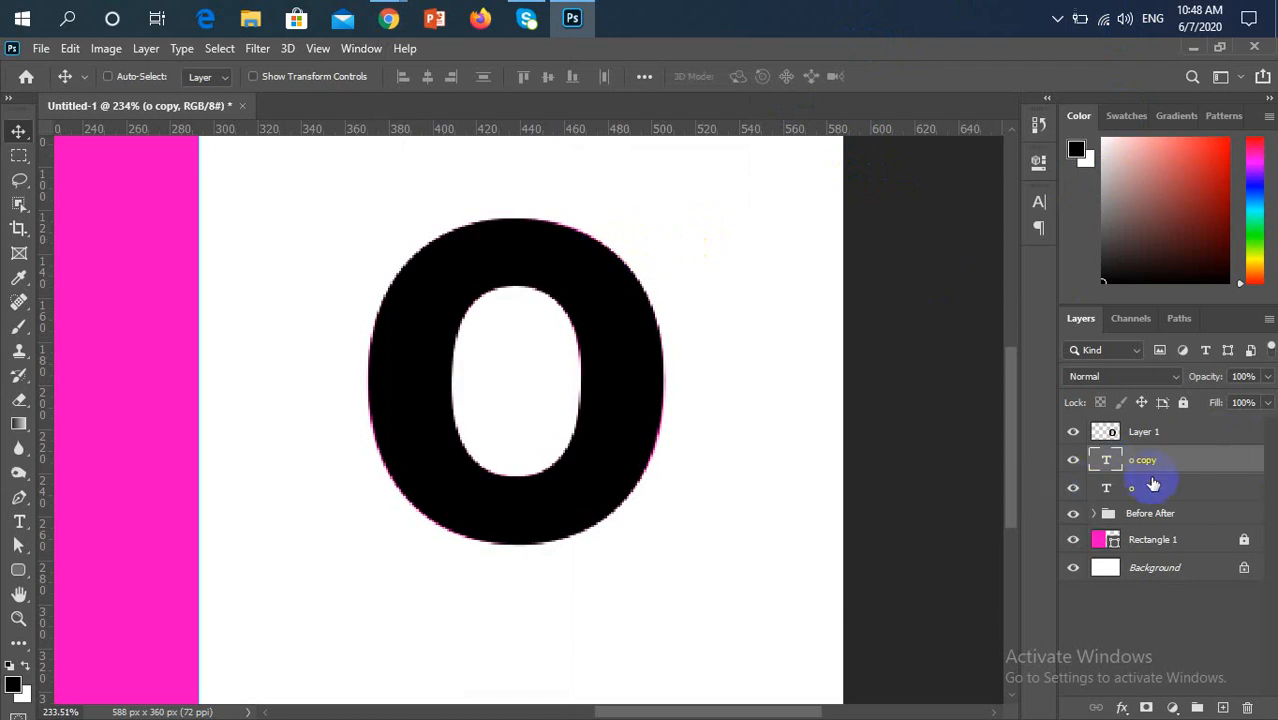
{"action": "key", "text": "Delete"}
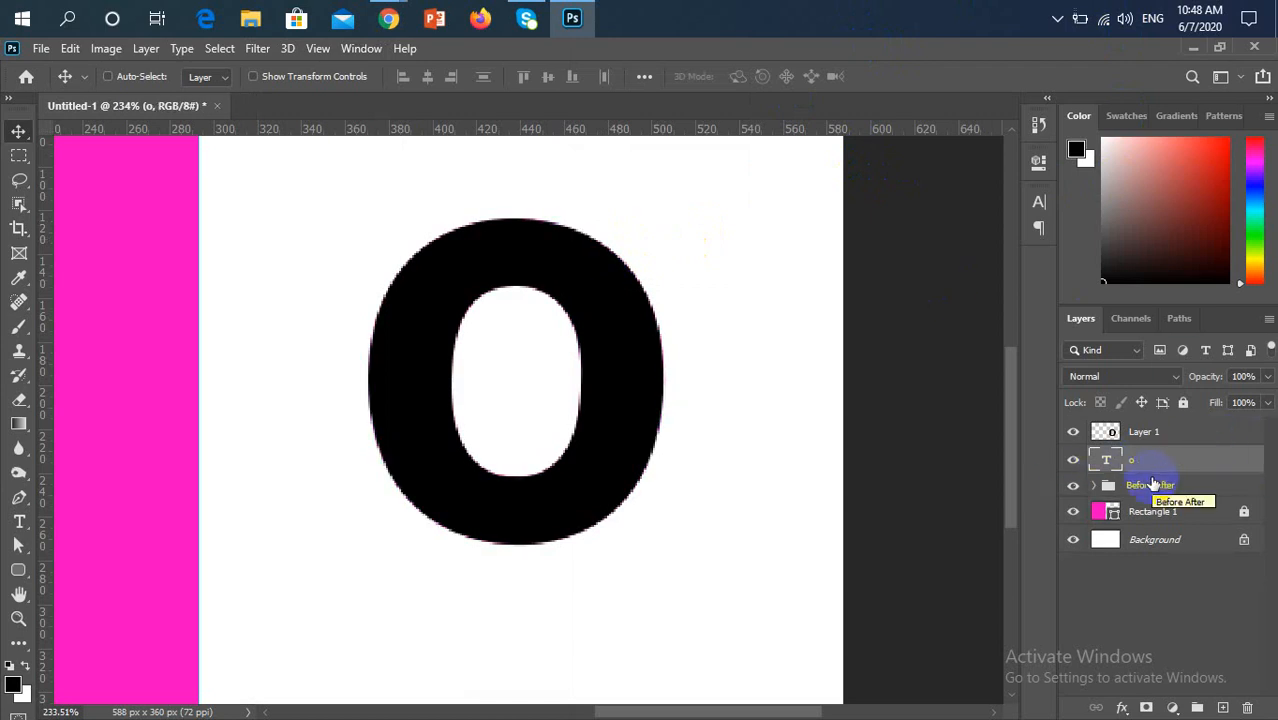
Compare both letters by toggling the visibility of the "o" text layer, and hide Layer 1
{"action": "scroll", "coordinate": [558, 490], "scroll_direction": "down", "scroll_amount": 3}
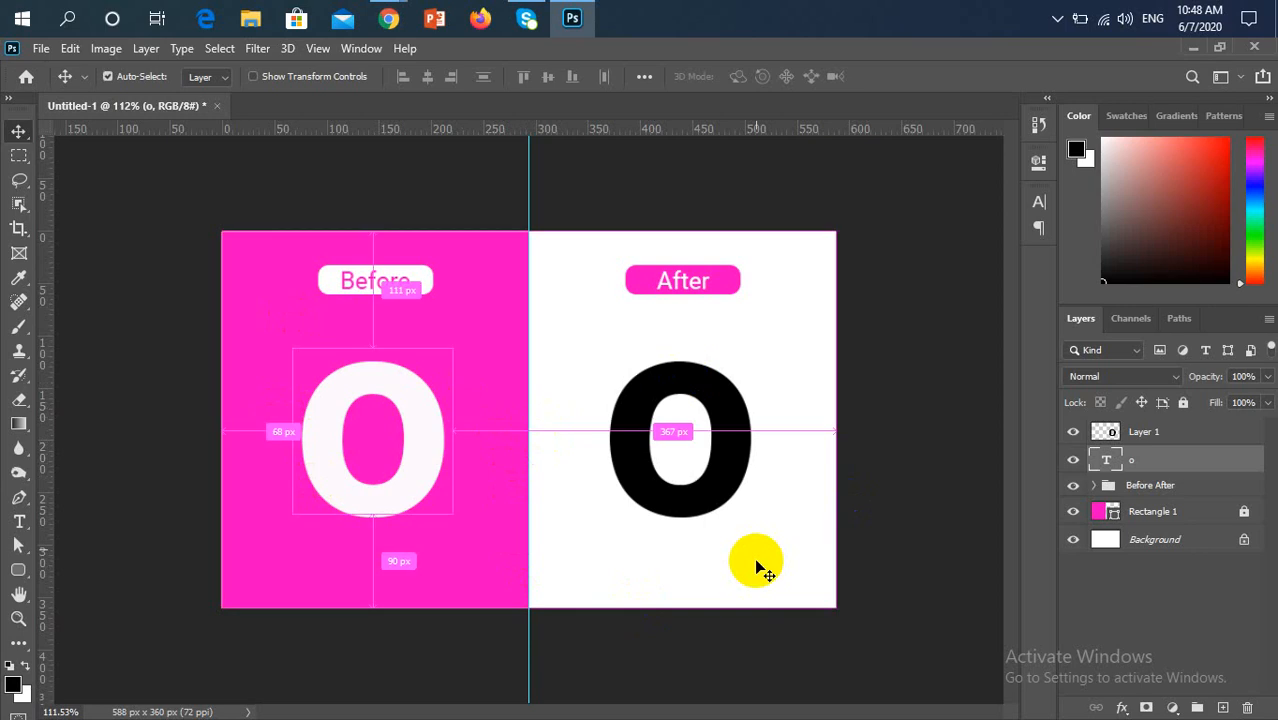
{"action": "scroll", "coordinate": [757, 566], "scroll_direction": "up", "scroll_amount": 2}
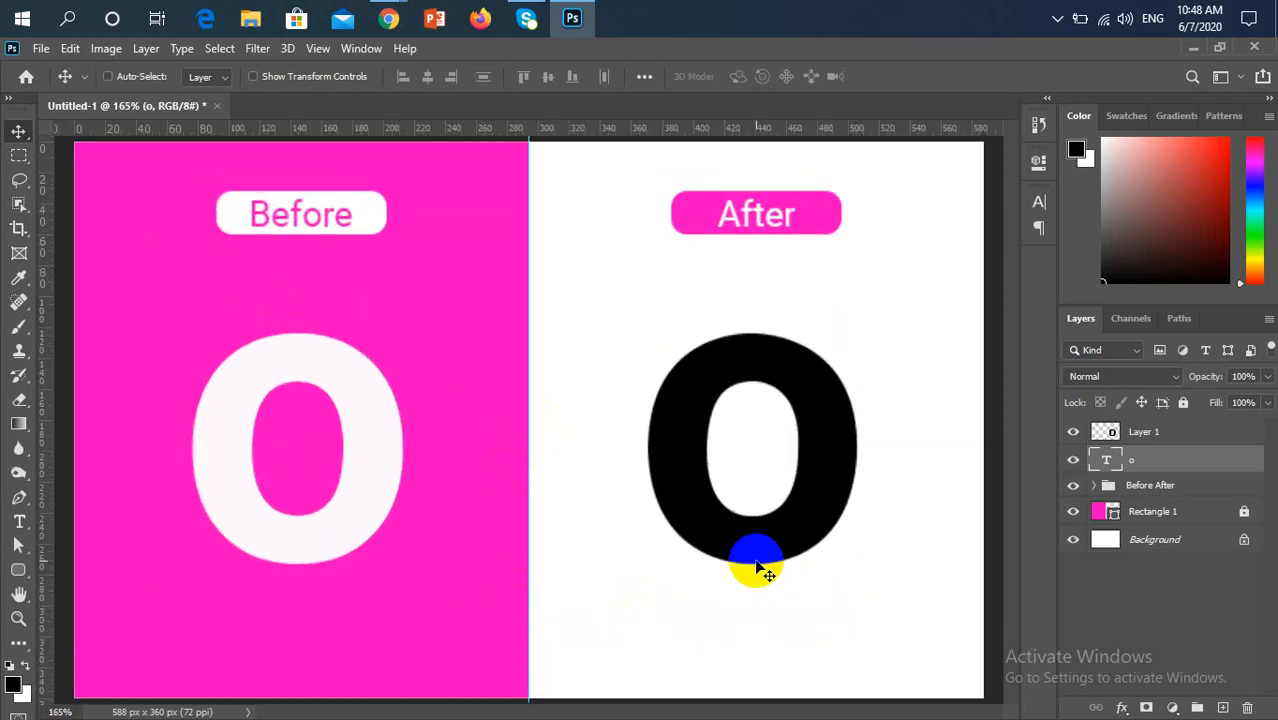
{"action": "left_click", "coordinate": [1073, 459]}
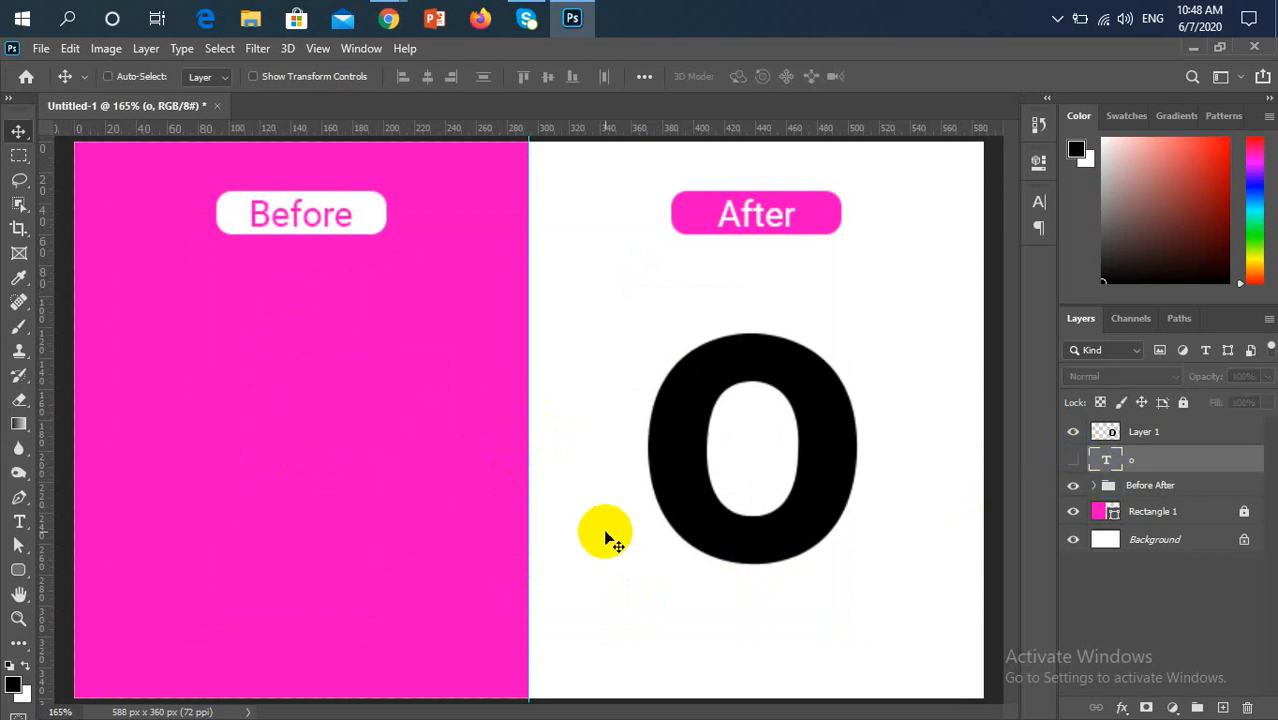
{"action": "left_click", "coordinate": [1073, 459]}
{"action": "left_click", "coordinate": [1073, 431]}
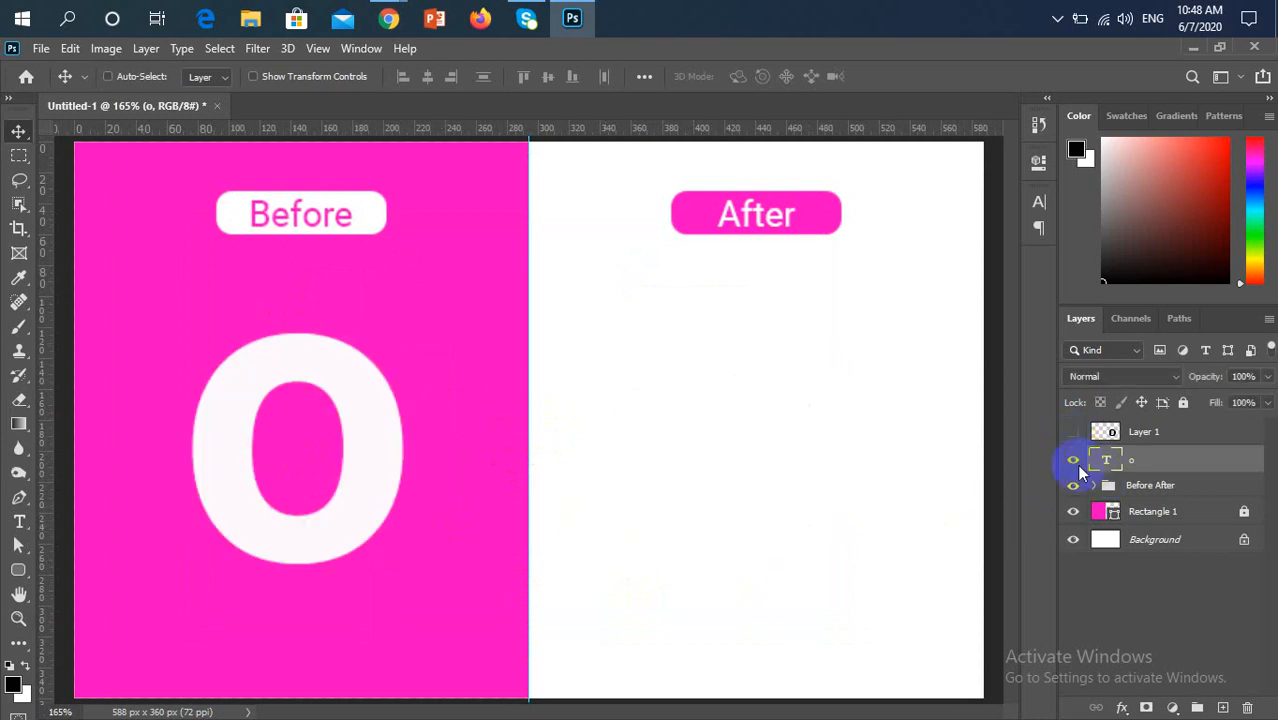
Replace the letter "o" on the Before side with "p"
{"action": "key", "text": "t"}
{"action": "left_click_drag", "start_coordinate": [342, 491], "coordinate": [209, 488]}
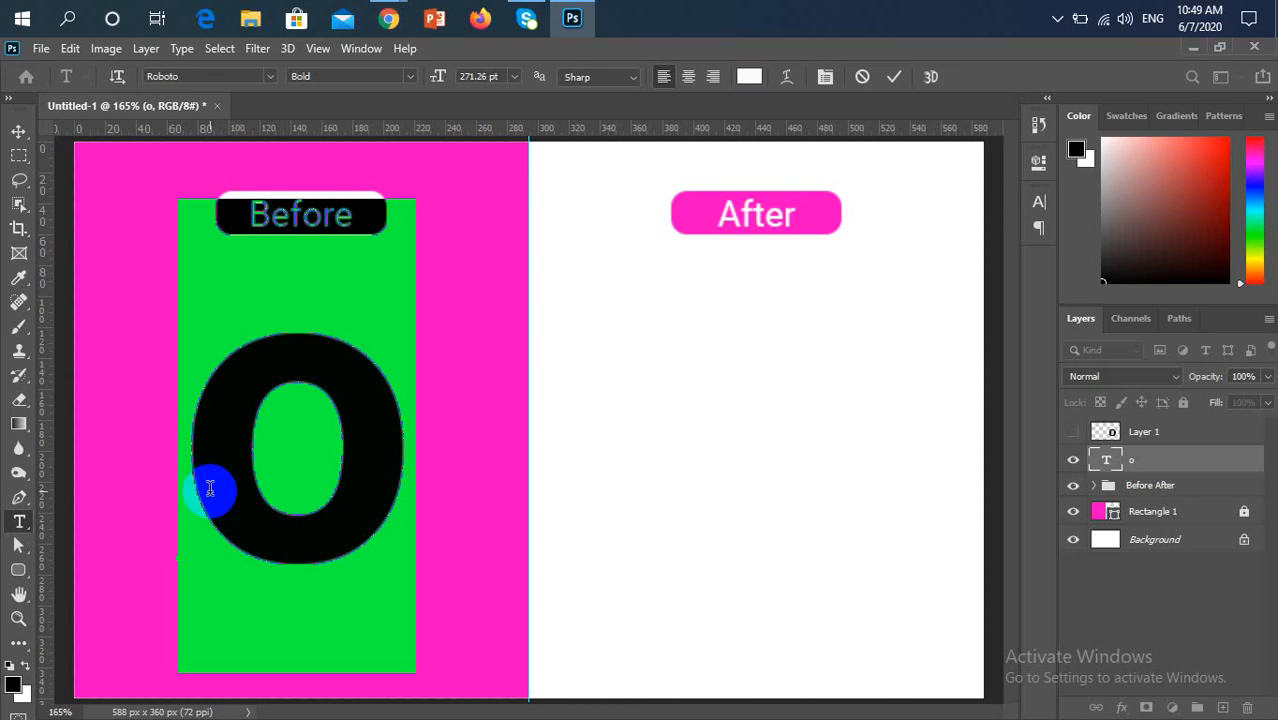
{"action": "type", "text": "p"}
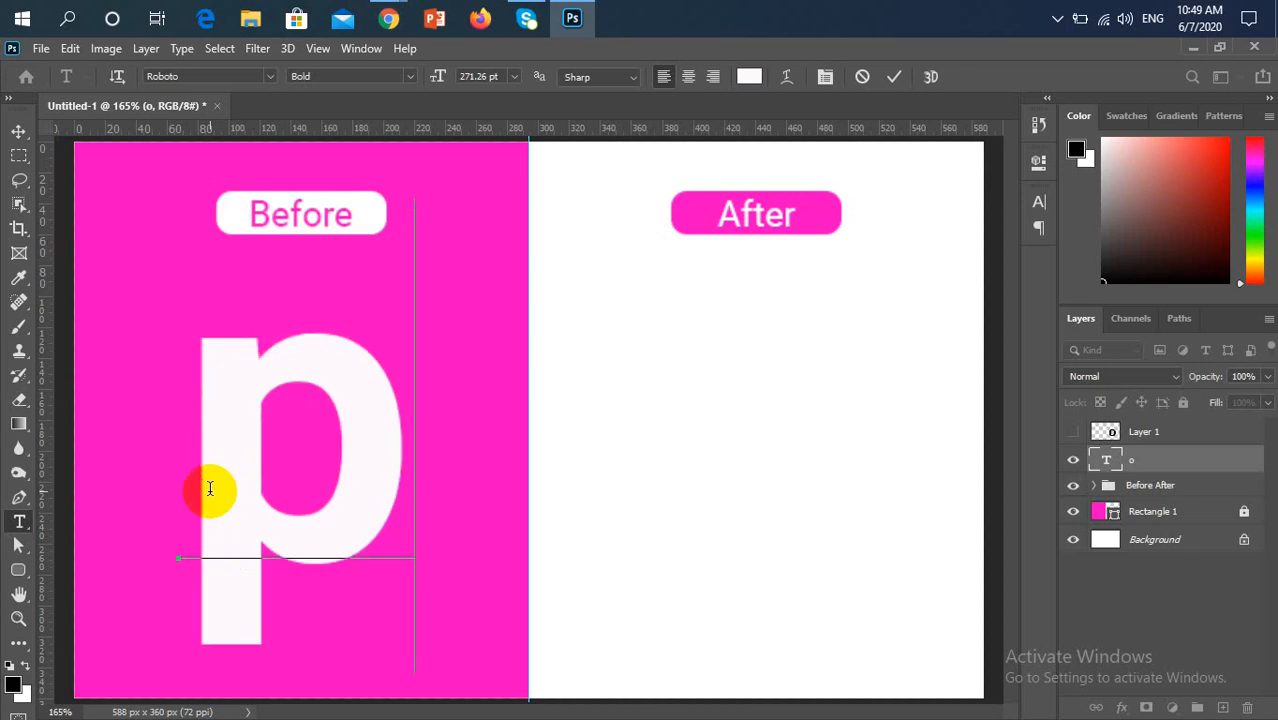
{"action": "left_click", "coordinate": [18, 131]}
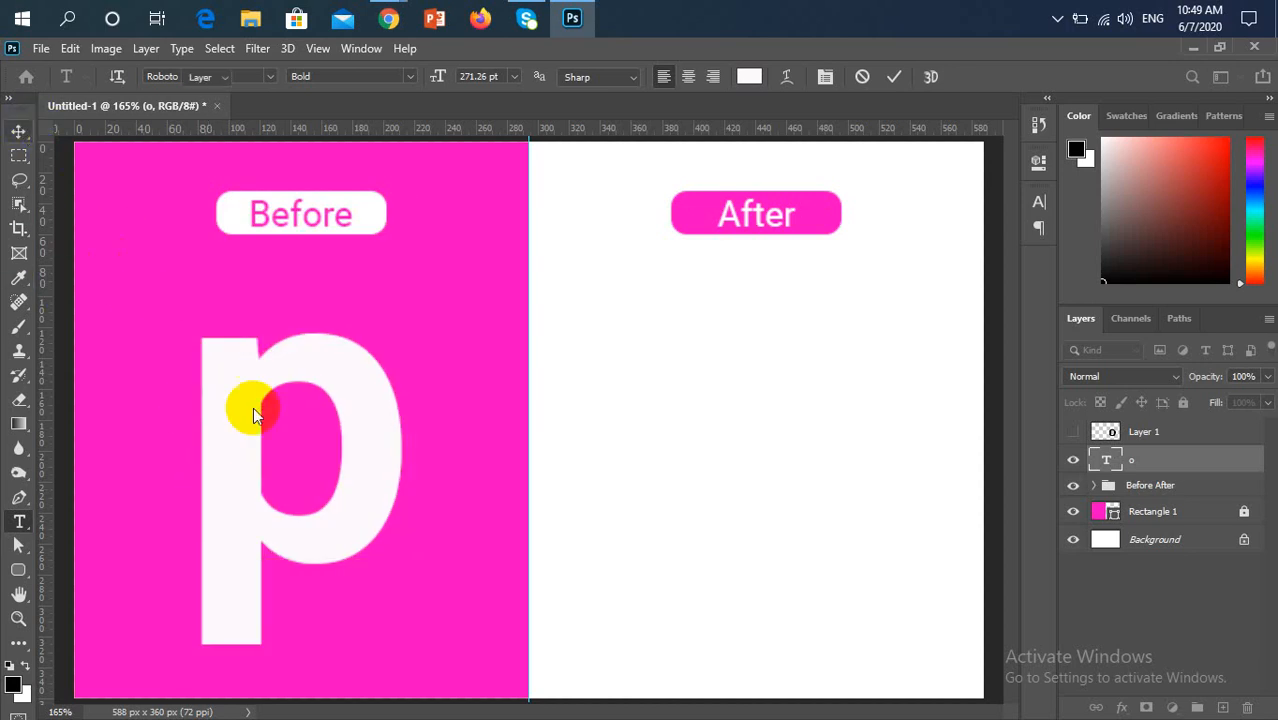
Duplicate the "p" onto the After side and fill the copy with black
{"action": "left_click_drag", "start_coordinate": [291, 549], "coordinate": [762, 564]}
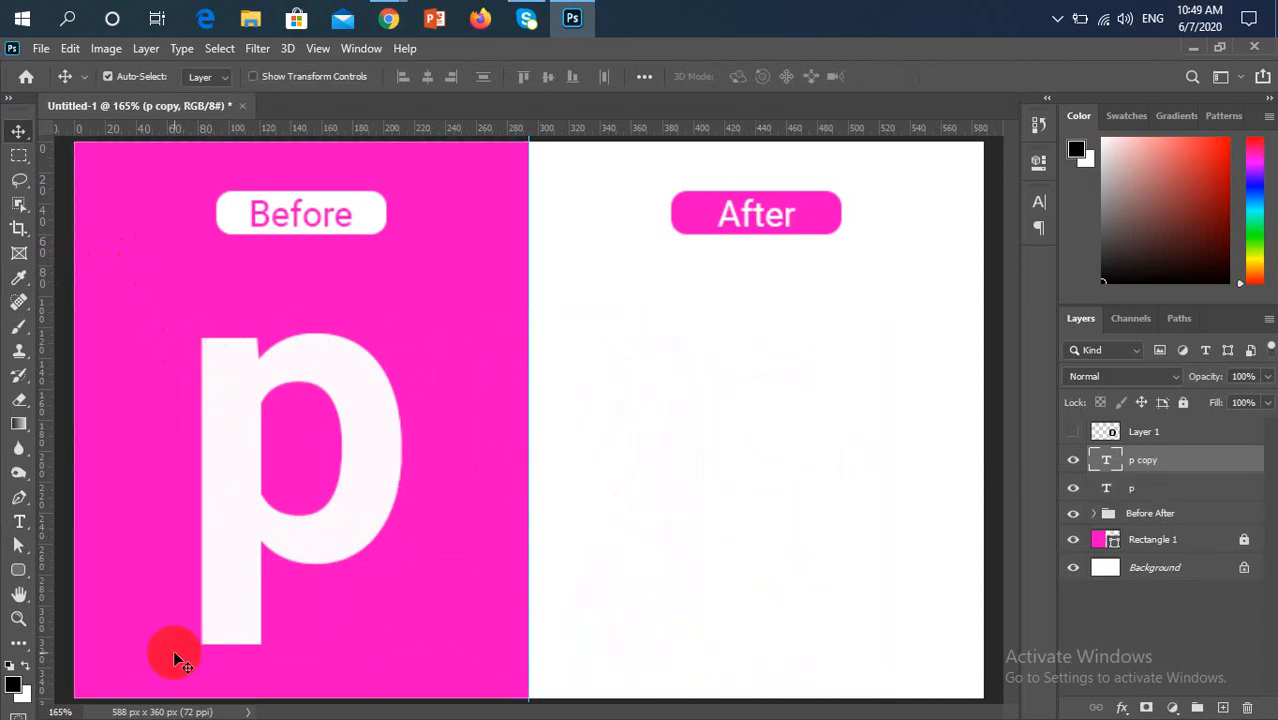
{"action": "key", "text": "alt+BackSpace"}
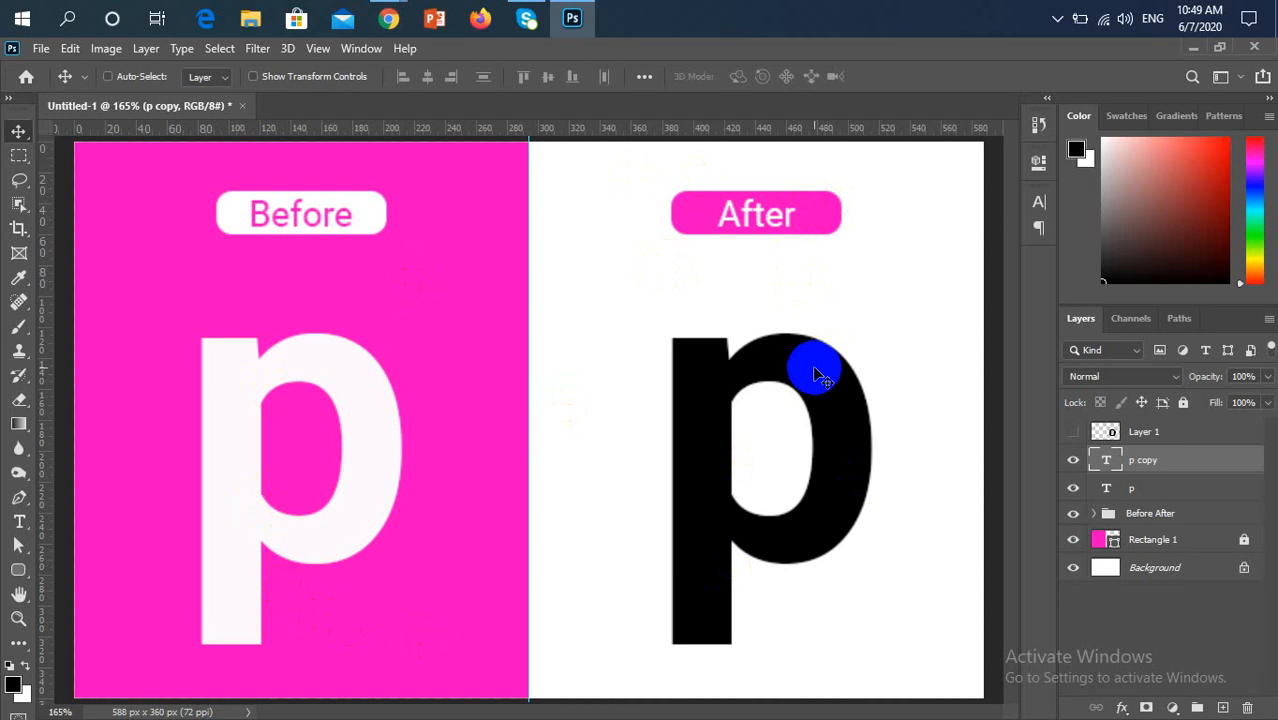
Undo the "p" edits back to the original "o" text, and show Layer 1 again
{"action": "key", "text": "ctrl"}
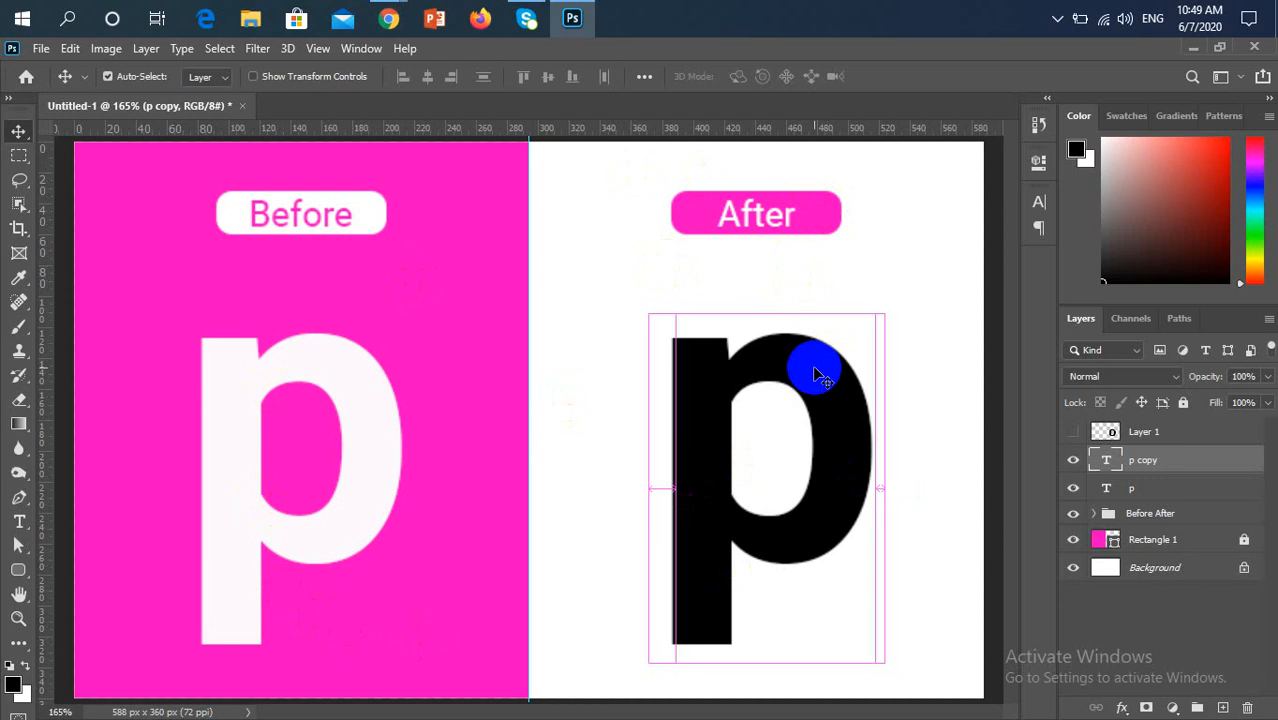
{"action": "key", "text": "ctrl+Delete"}
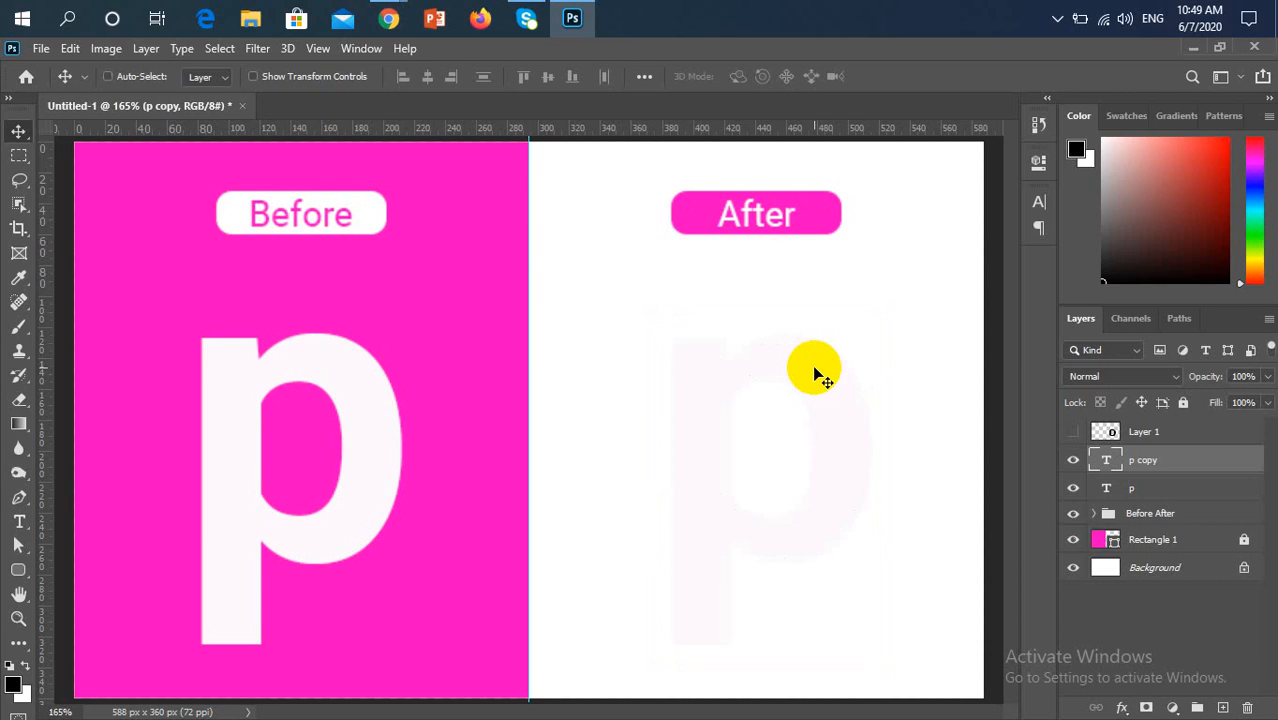
{"action": "key", "text": "Delete"}
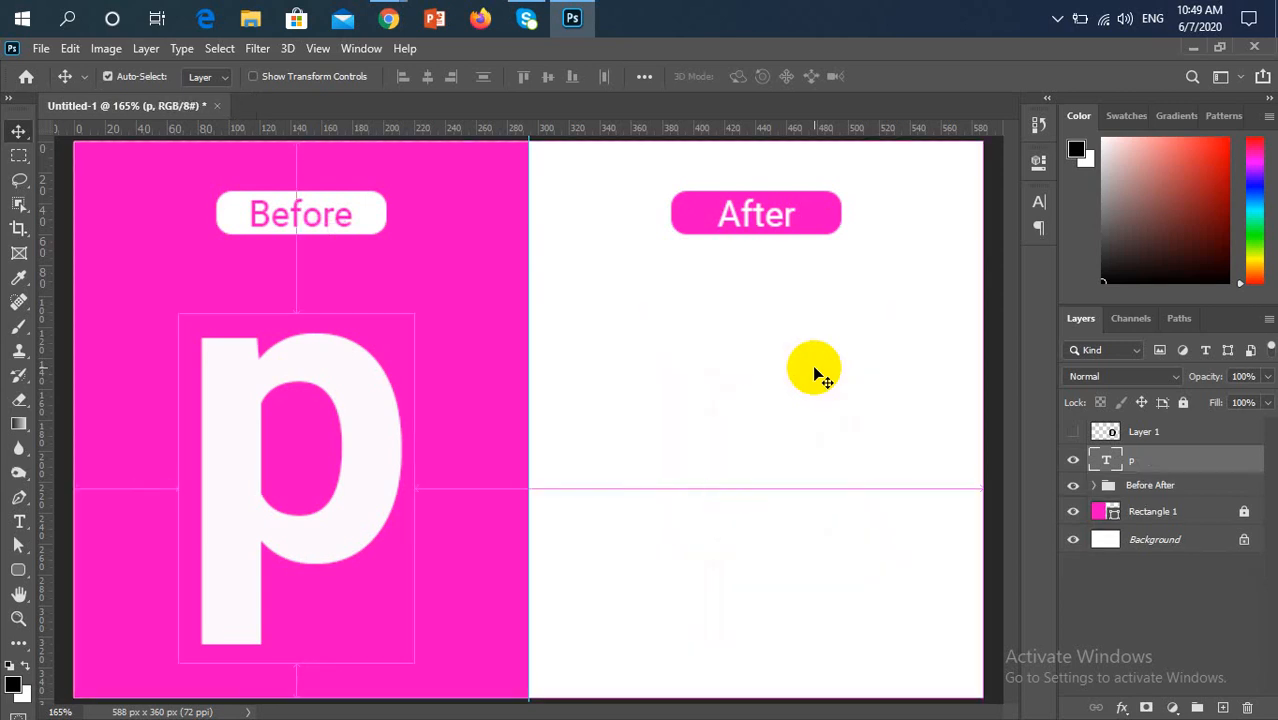
{"action": "key", "text": "ctrl+z"}
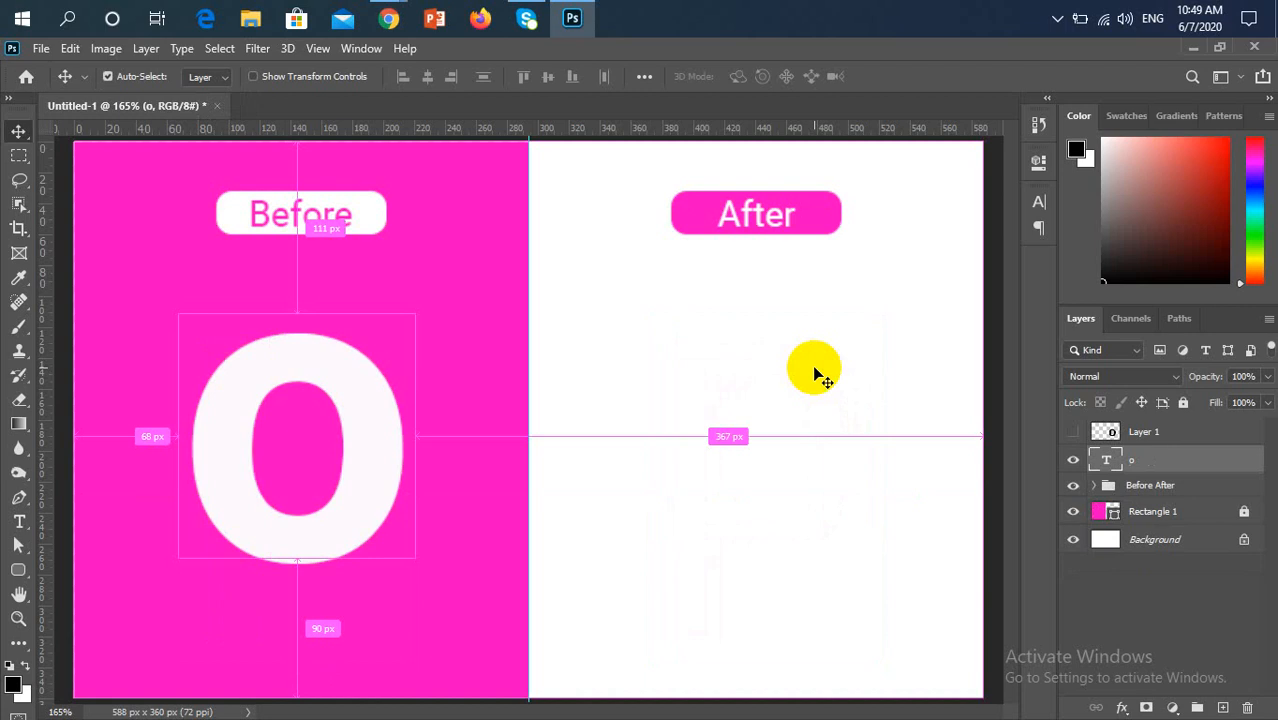
{"action": "key", "text": "z"}
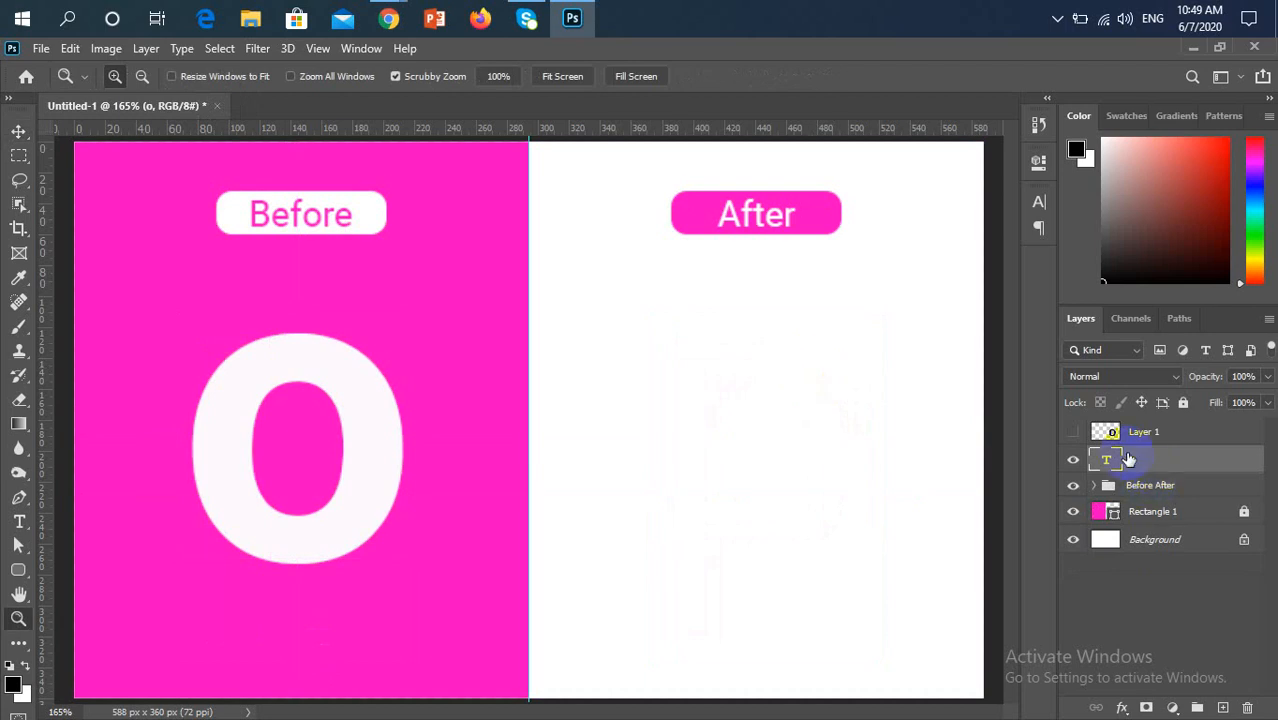
{"action": "left_click", "coordinate": [1072, 434]}
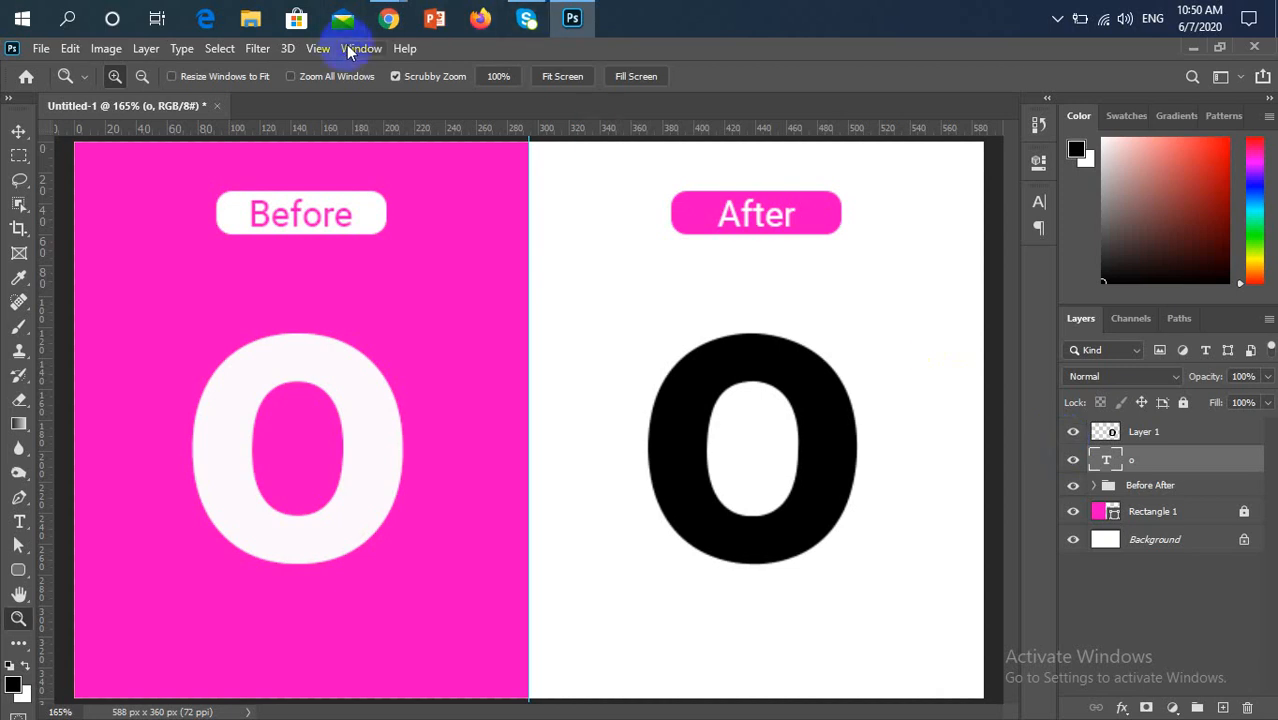
Switch to the Google Meet call in Chrome to check the participants, and return to Photoshop with the Rectangular Marquee tool active
{"action": "mouse_move", "coordinate": [388, 23]}
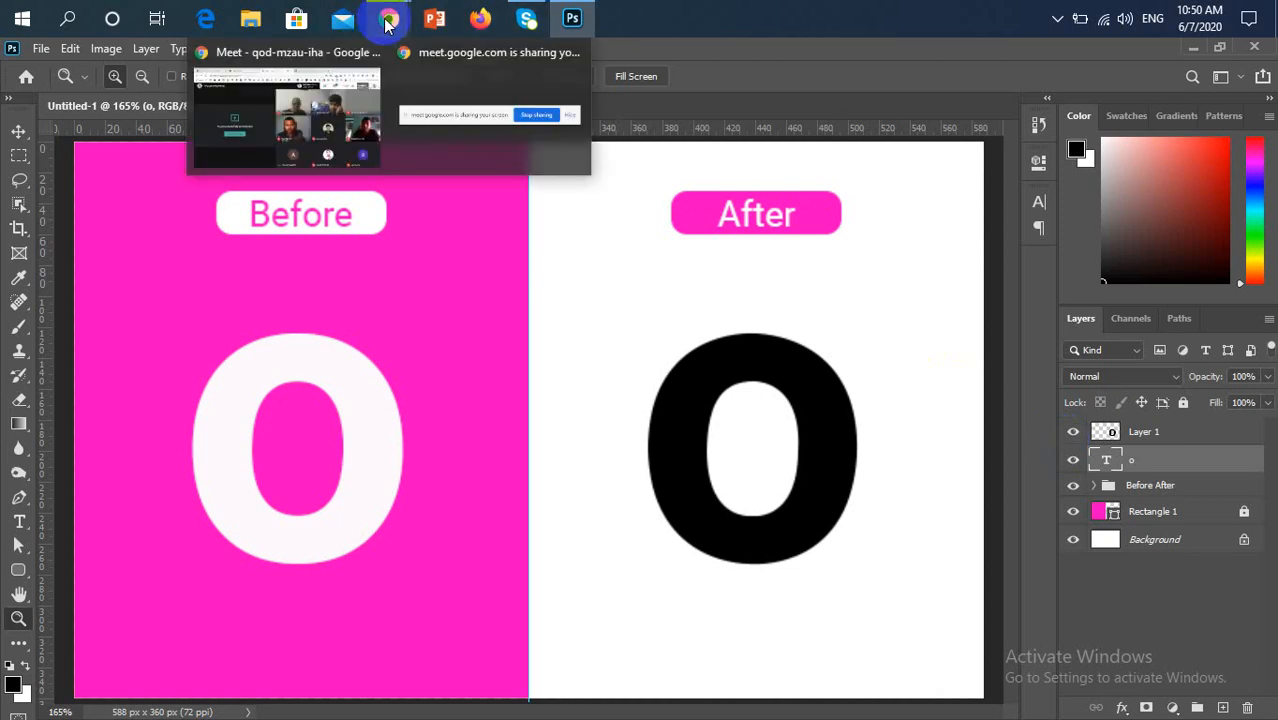
{"action": "left_click", "coordinate": [294, 125]}
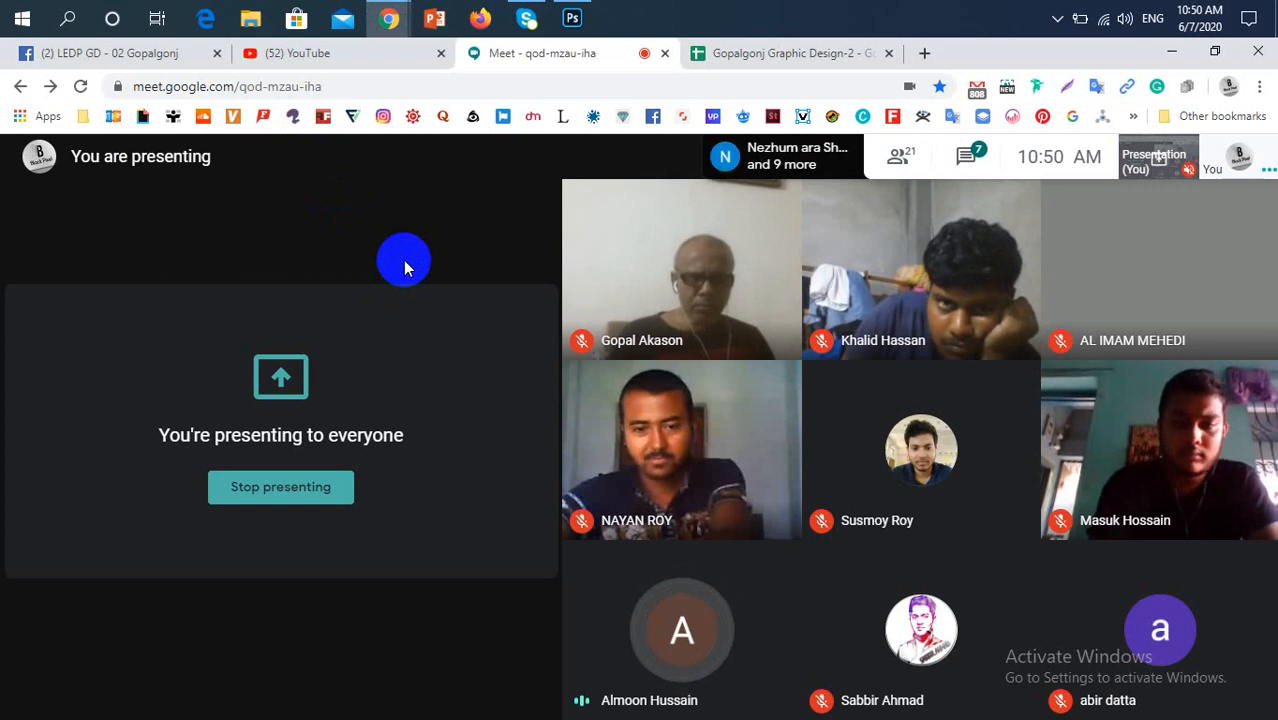
{"action": "left_click", "coordinate": [573, 16]}
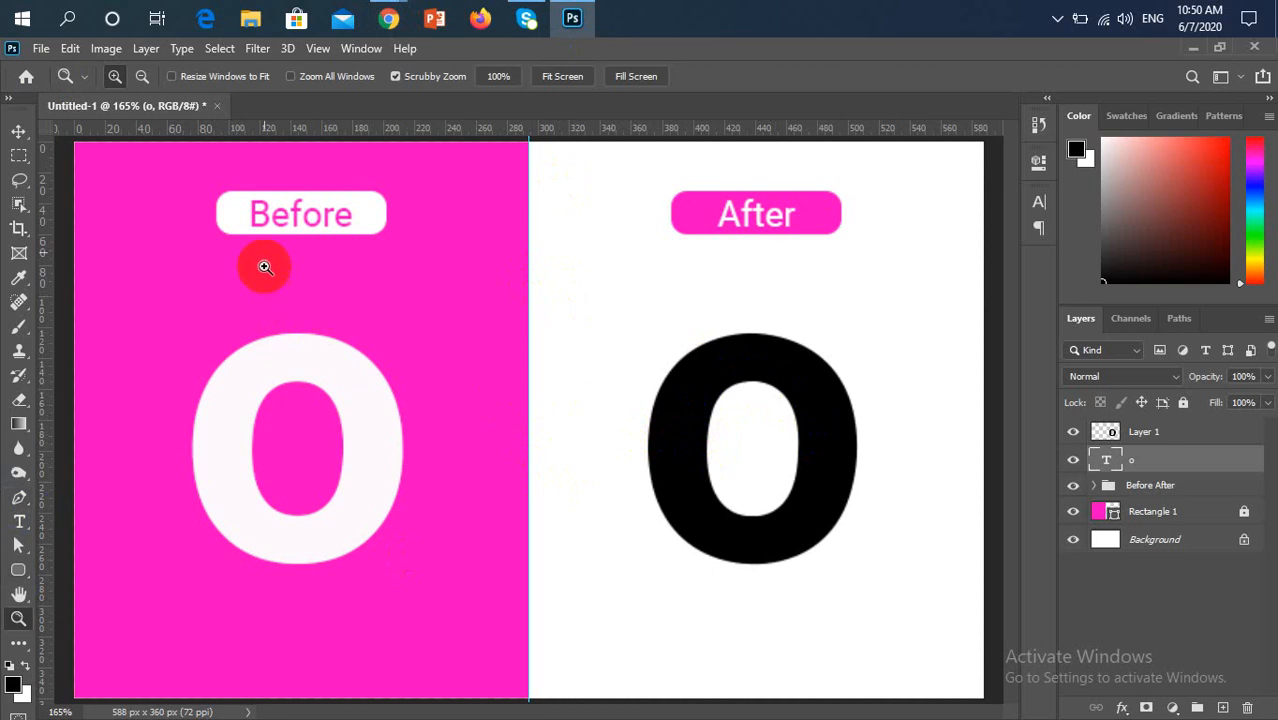
{"action": "left_click", "coordinate": [14, 162]}
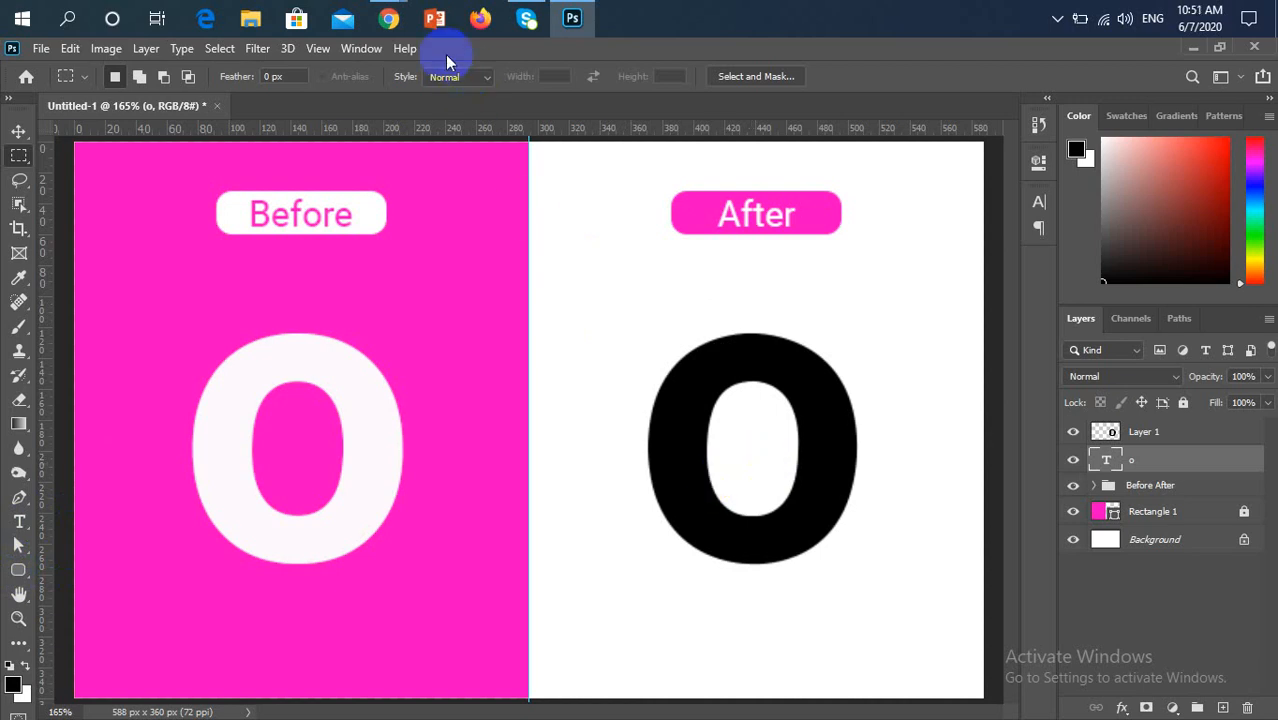
Switch back to the Google Meet call in Chrome and check the meeting chat
{"action": "mouse_move", "coordinate": [389, 18]}
{"action": "left_click", "coordinate": [357, 137]}
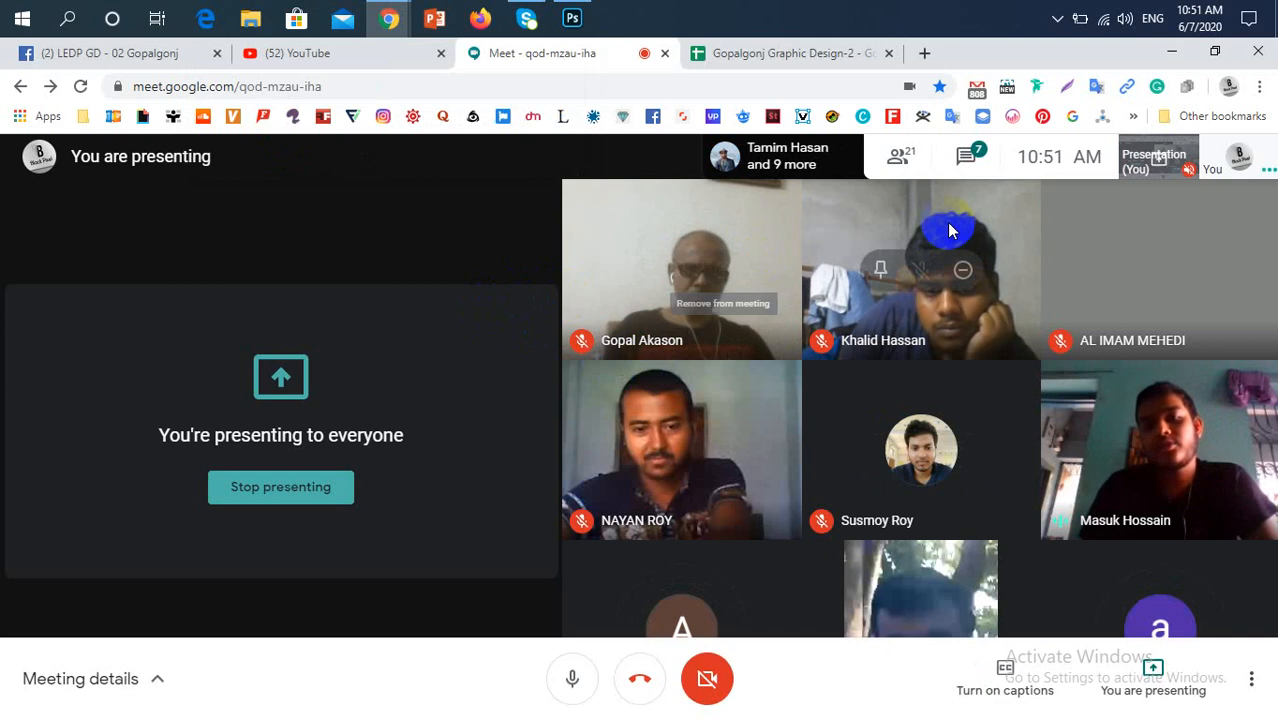
{"action": "left_click", "coordinate": [966, 160]}
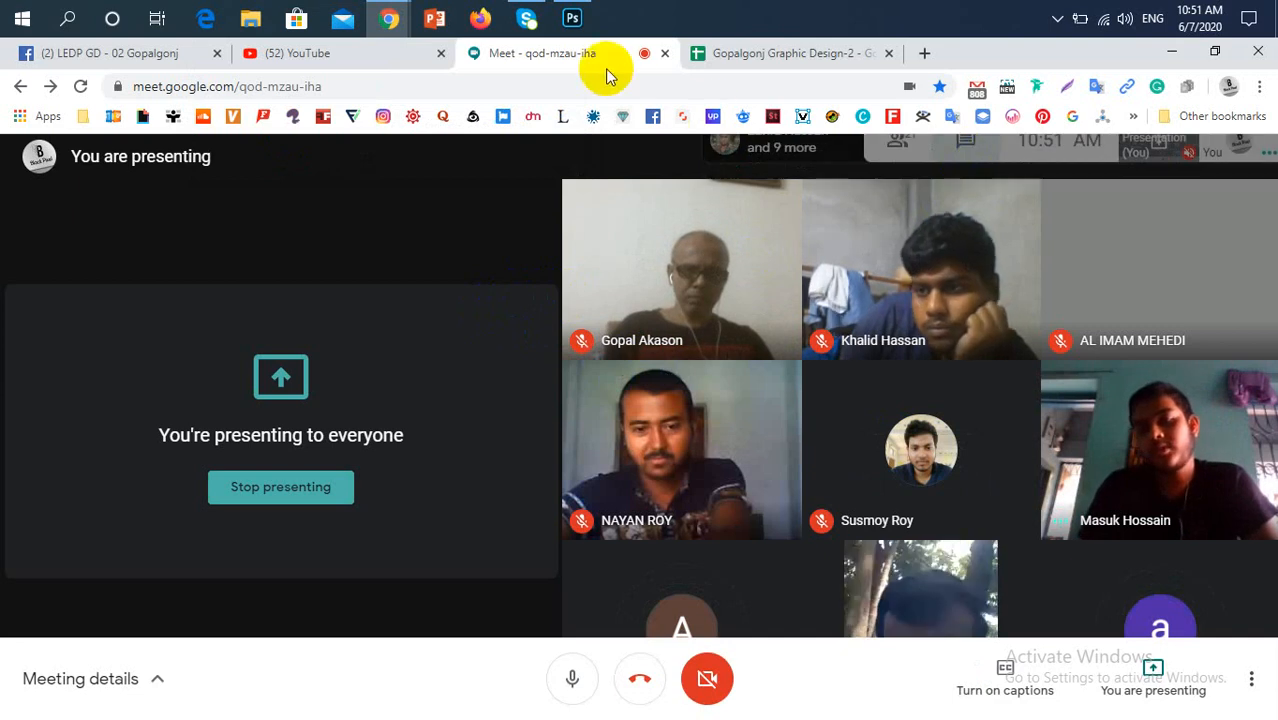
Switch back to Photoshop and replace the Before side's "o" text with "p"
{"action": "left_click", "coordinate": [575, 35]}
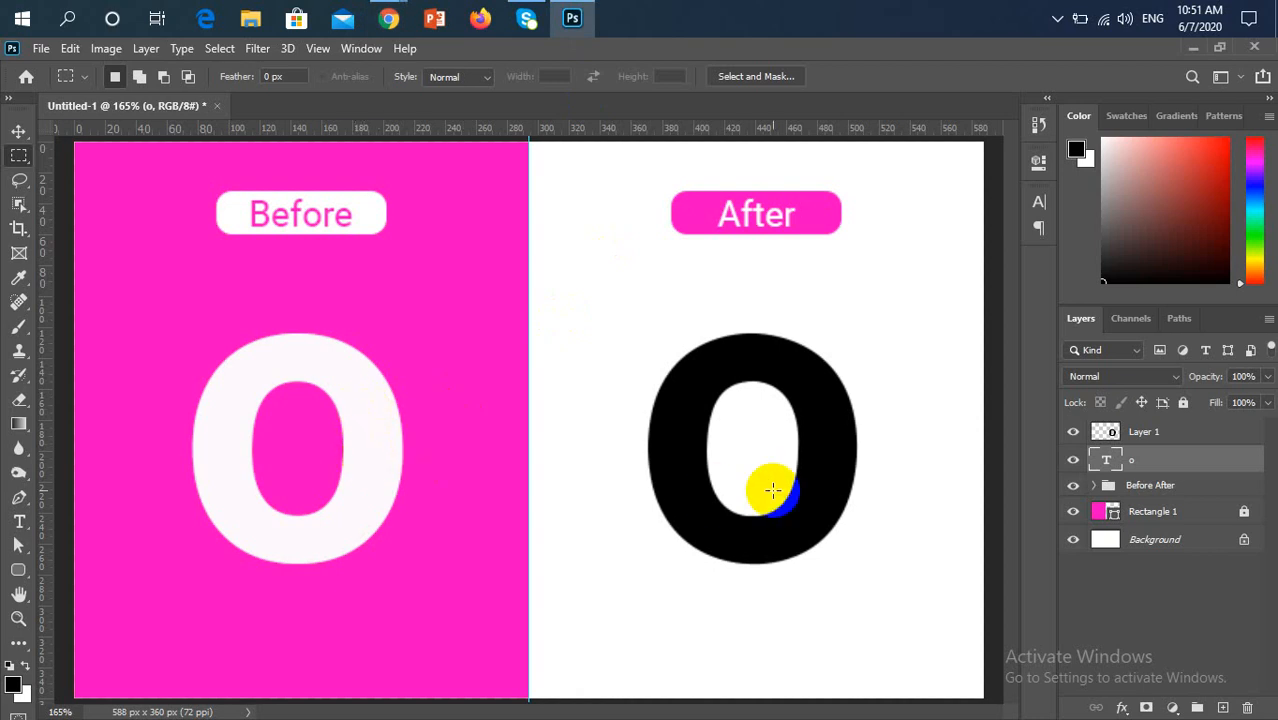
{"action": "key", "text": "t"}
{"action": "left_click_drag", "start_coordinate": [390, 450], "coordinate": [208, 445]}
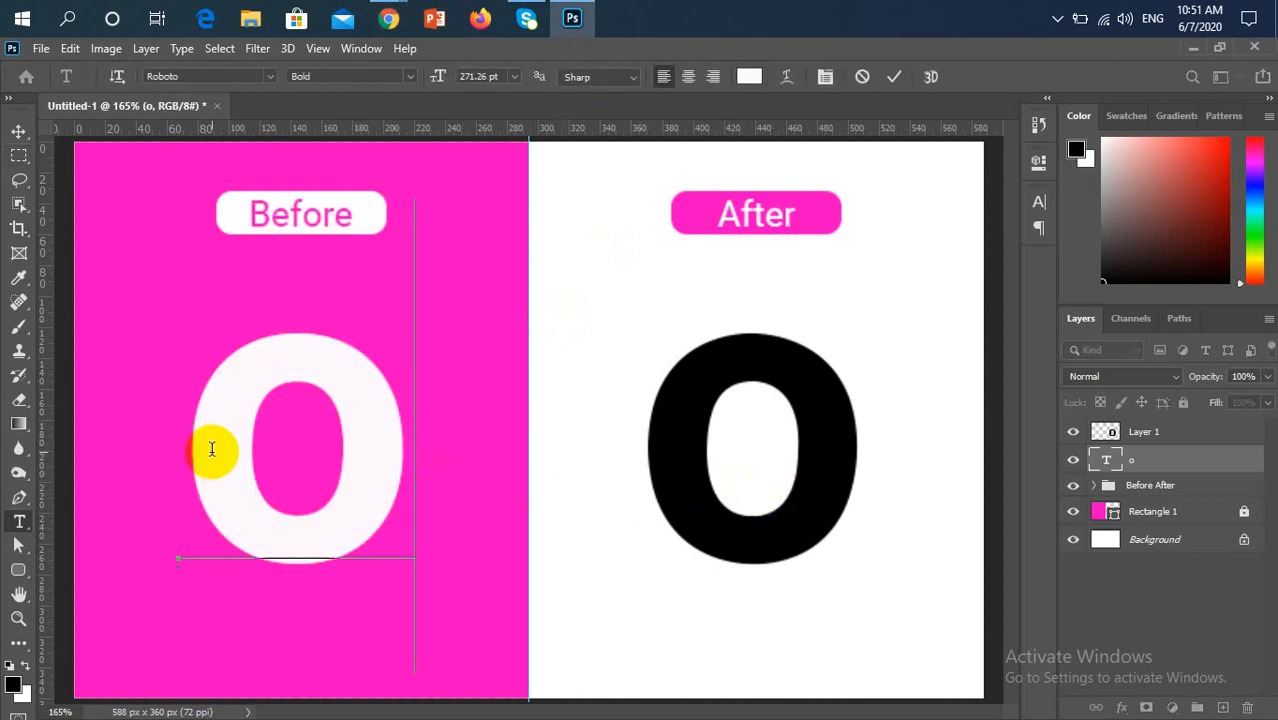
{"action": "type", "text": "p"}
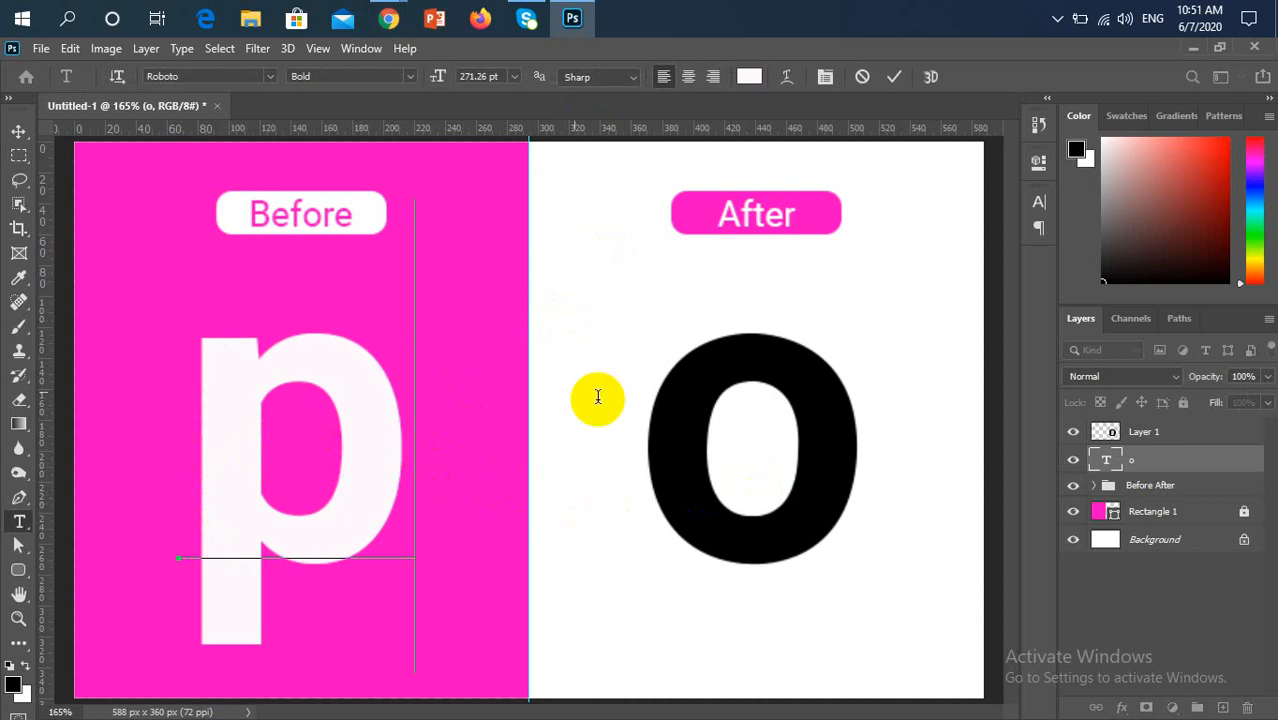
Hide Layer 1 and duplicate the "p" onto the After side
{"action": "left_click", "coordinate": [19, 131]}
{"action": "left_click", "coordinate": [1073, 431]}
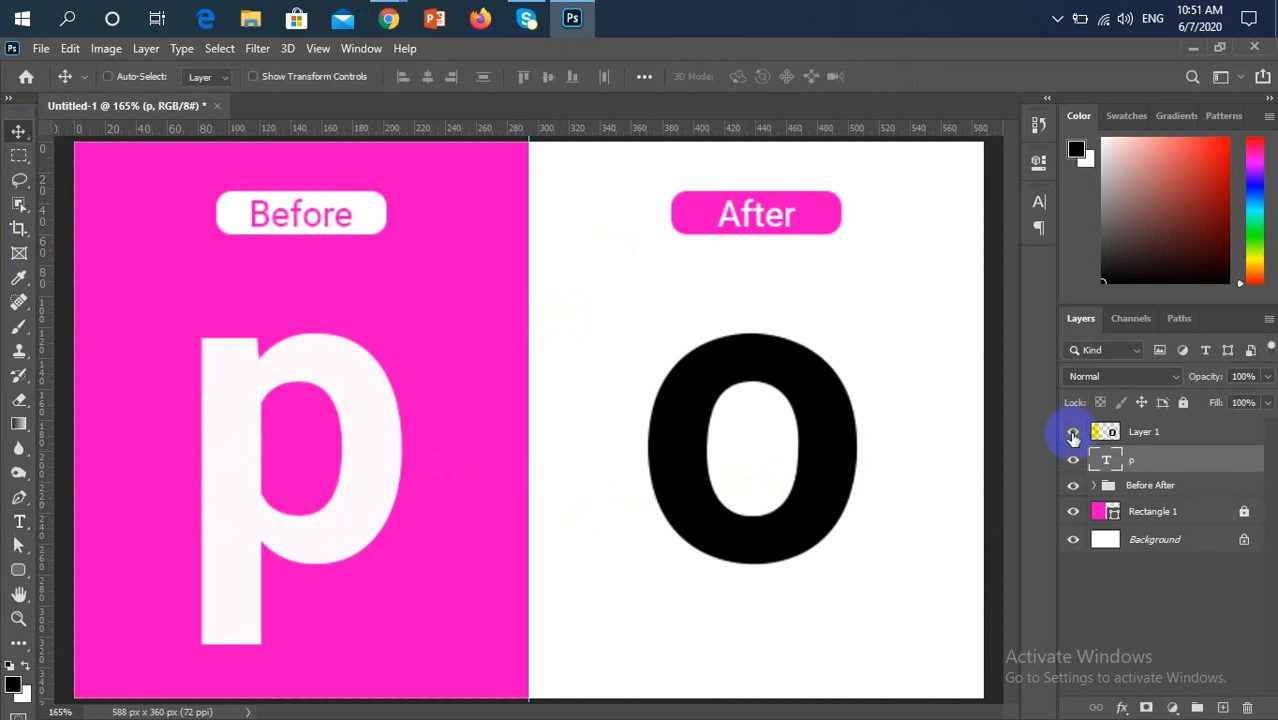
{"action": "left_click_drag", "start_coordinate": [310, 526], "coordinate": [776, 516]}
Fill the After side's "p" copy with the magenta sampled from the Before background
{"action": "key", "text": "i"}
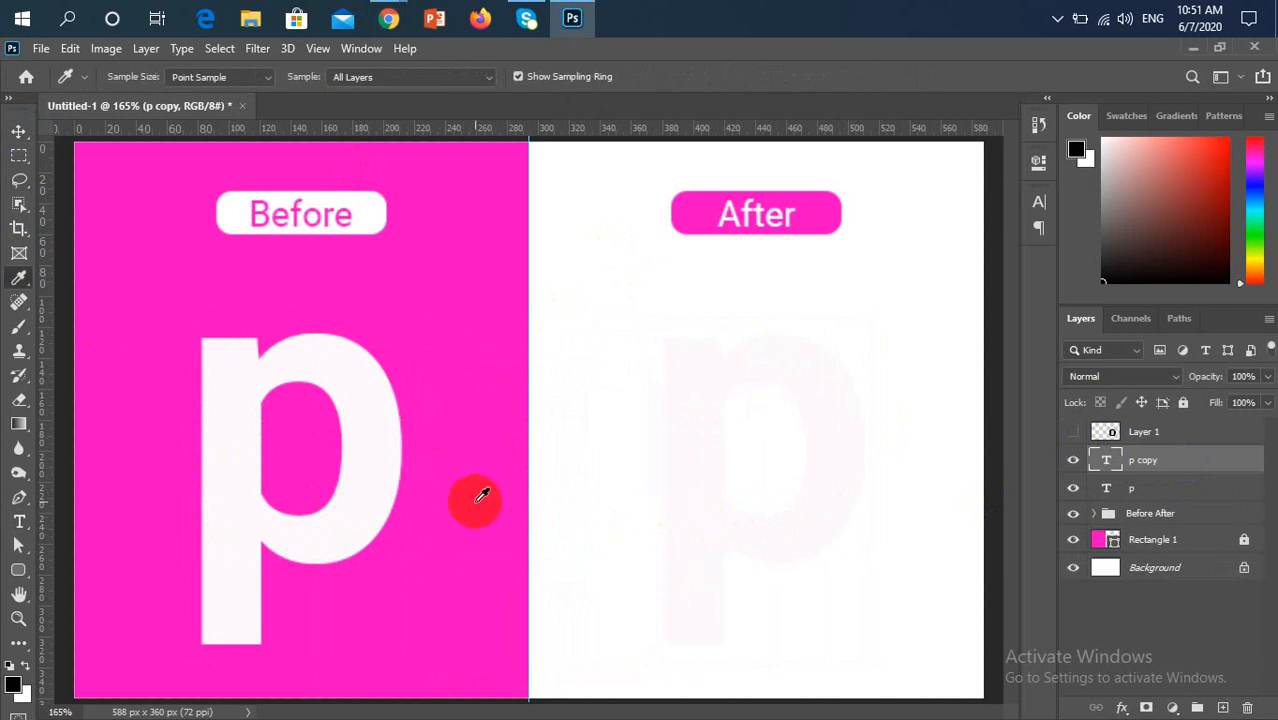
{"action": "key", "text": "alt+BackSpace"}
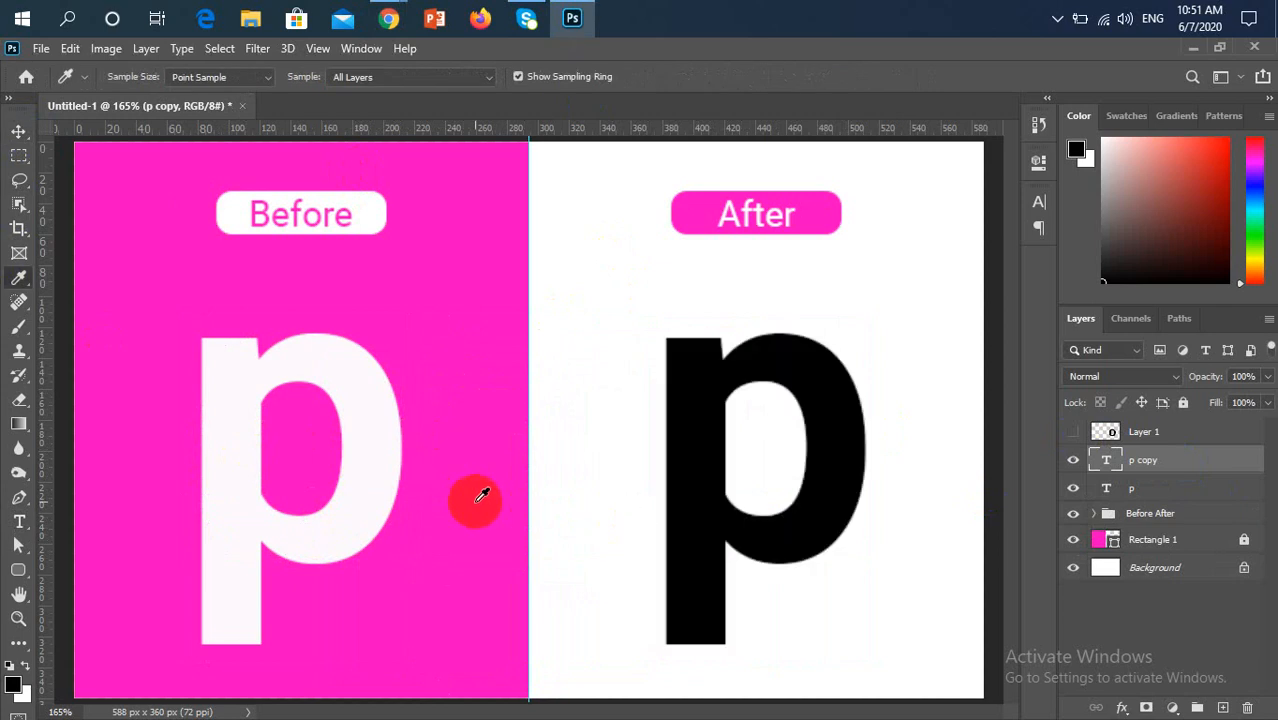
{"action": "left_click", "coordinate": [478, 496]}
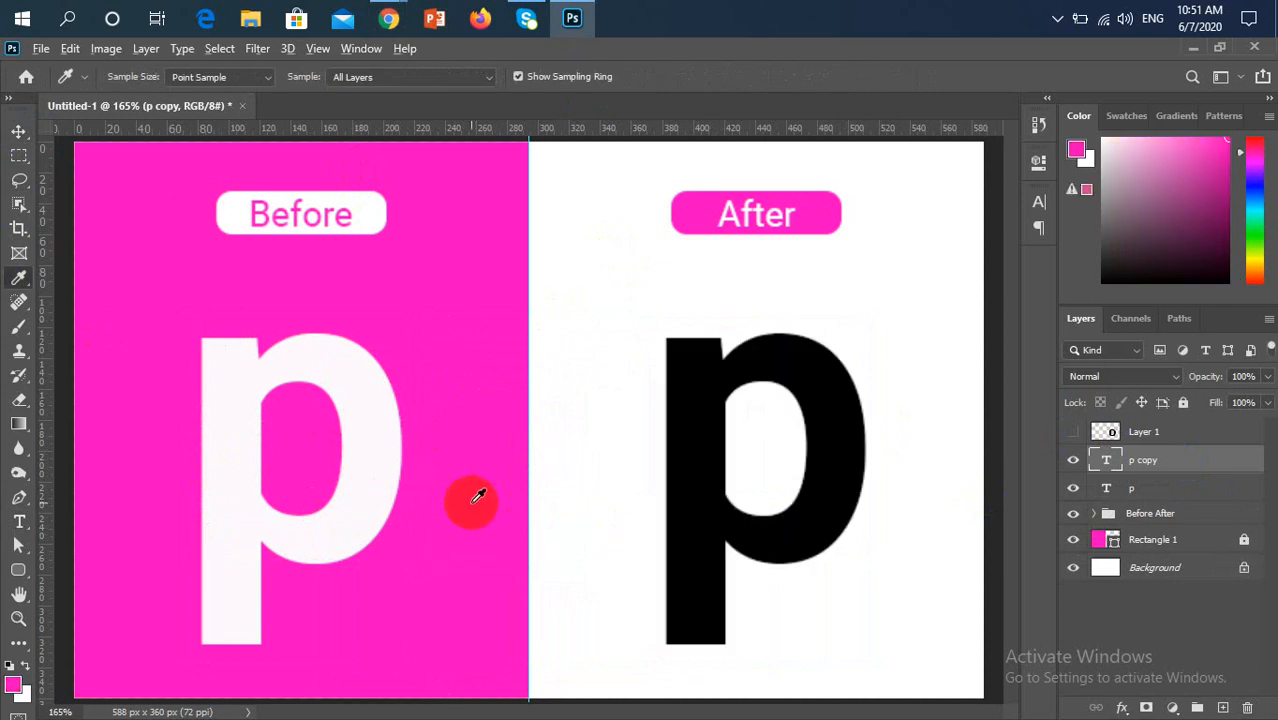
{"action": "key", "text": "alt+BackSpace"}
{"action": "key", "text": "v"}
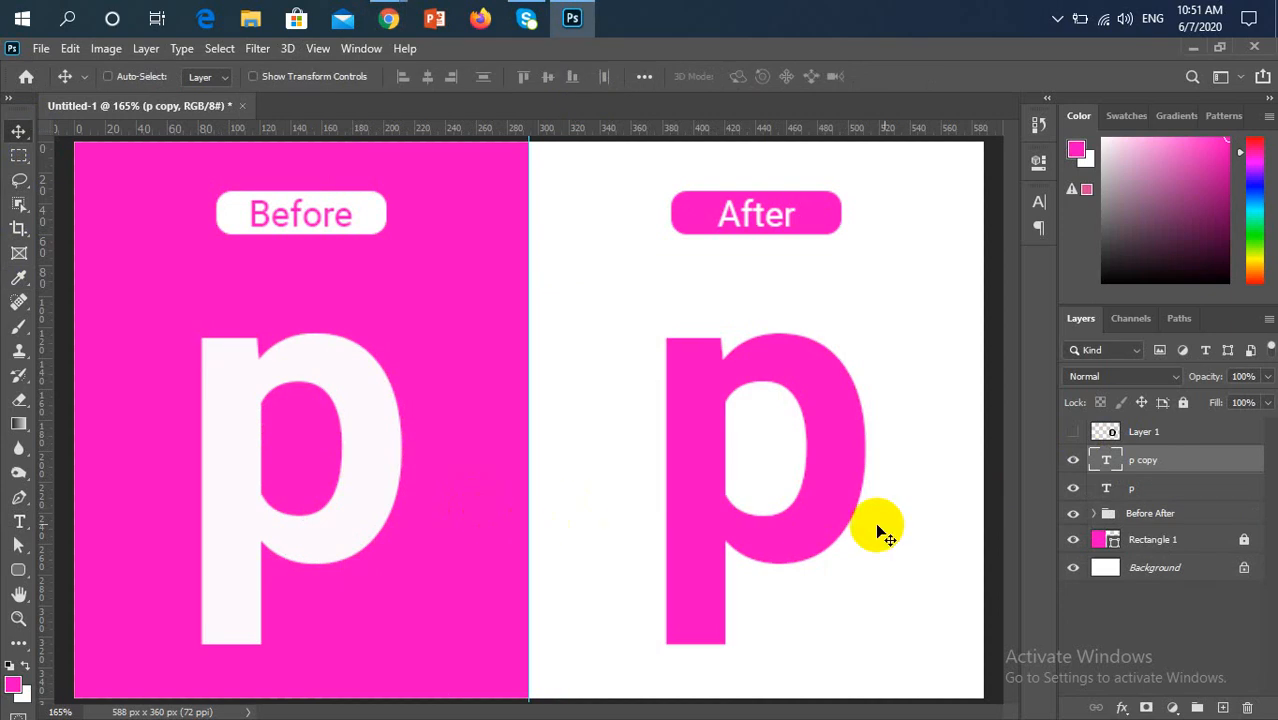
Start a Pen tool path along the top edge of the After "p" stem, from its right corner to its left corner
{"action": "scroll", "coordinate": [800, 502], "scroll_direction": "up", "scroll_amount": 1}
{"action": "scroll", "coordinate": [804, 519], "scroll_direction": "down", "scroll_amount": 2}
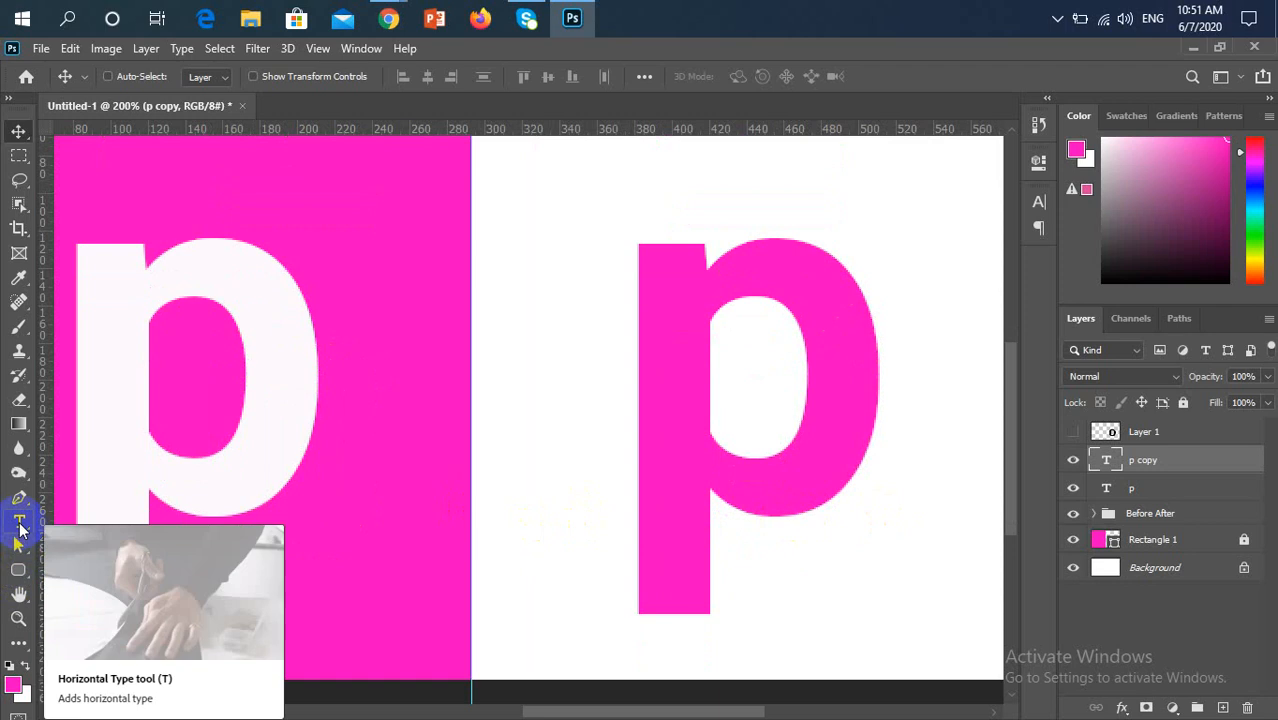
{"action": "left_click", "coordinate": [18, 497]}
{"action": "right_click", "coordinate": [18, 497]}
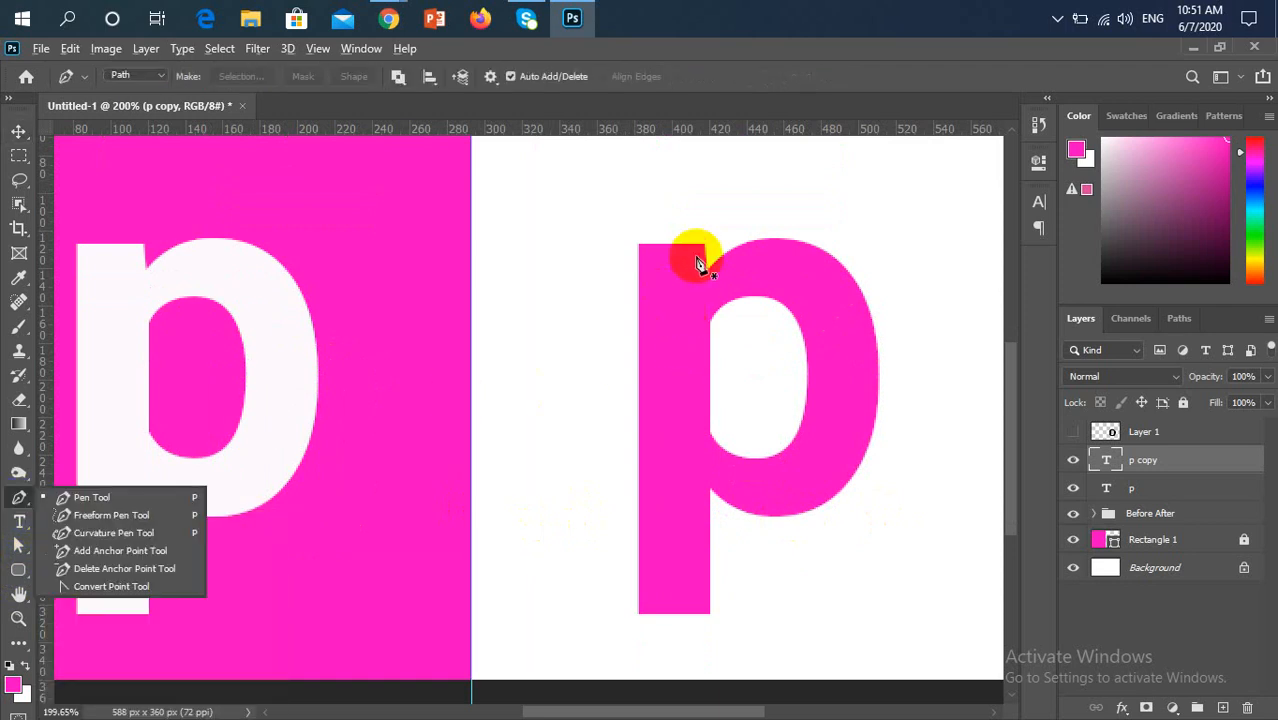
{"action": "scroll", "coordinate": [703, 250], "scroll_direction": "up", "scroll_amount": 4}
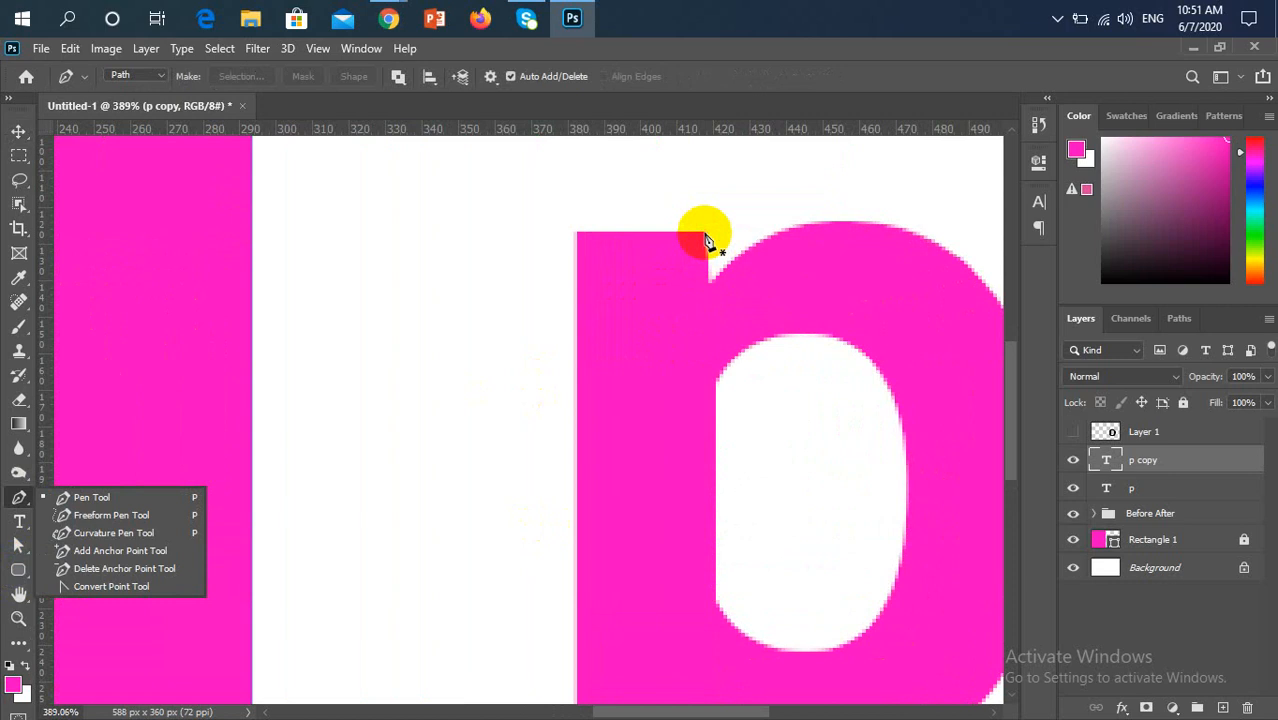
{"action": "left_click_drag", "start_coordinate": [705, 240], "coordinate": [535, 234]}
{"action": "scroll", "coordinate": [535, 234], "scroll_direction": "up", "scroll_amount": 7}
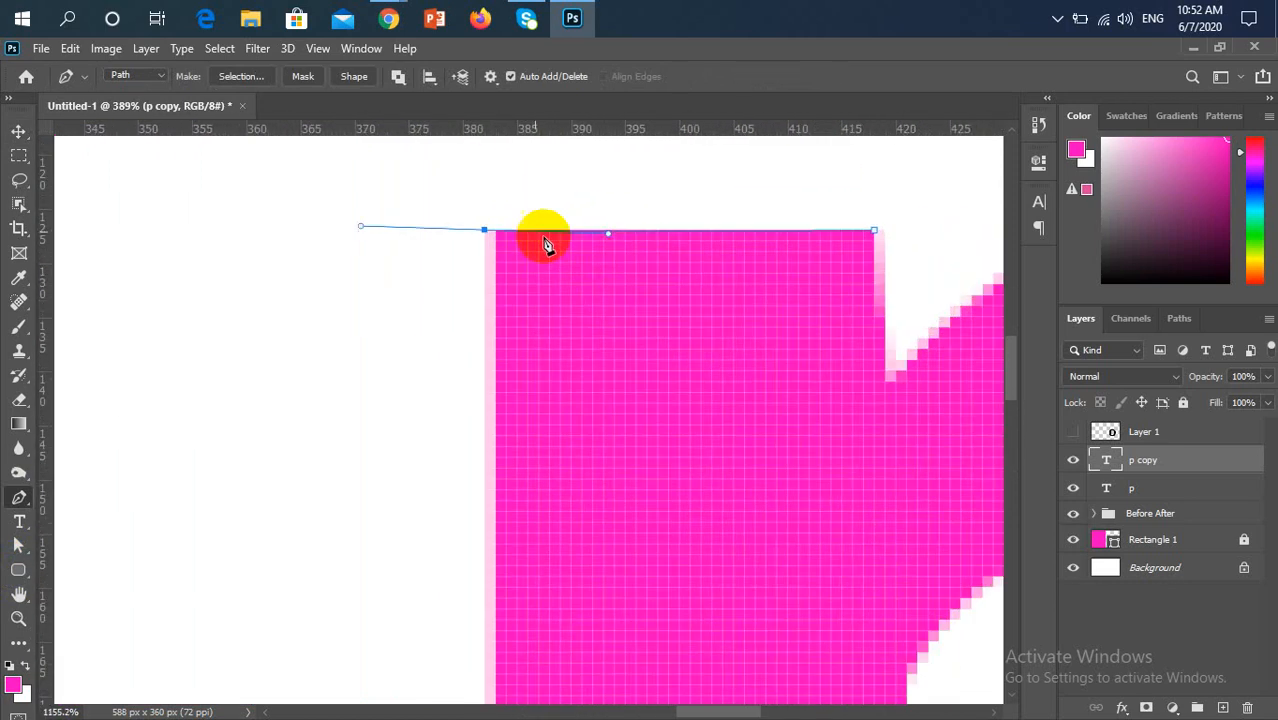
{"action": "scroll", "coordinate": [560, 238], "scroll_direction": "up", "scroll_amount": 4}
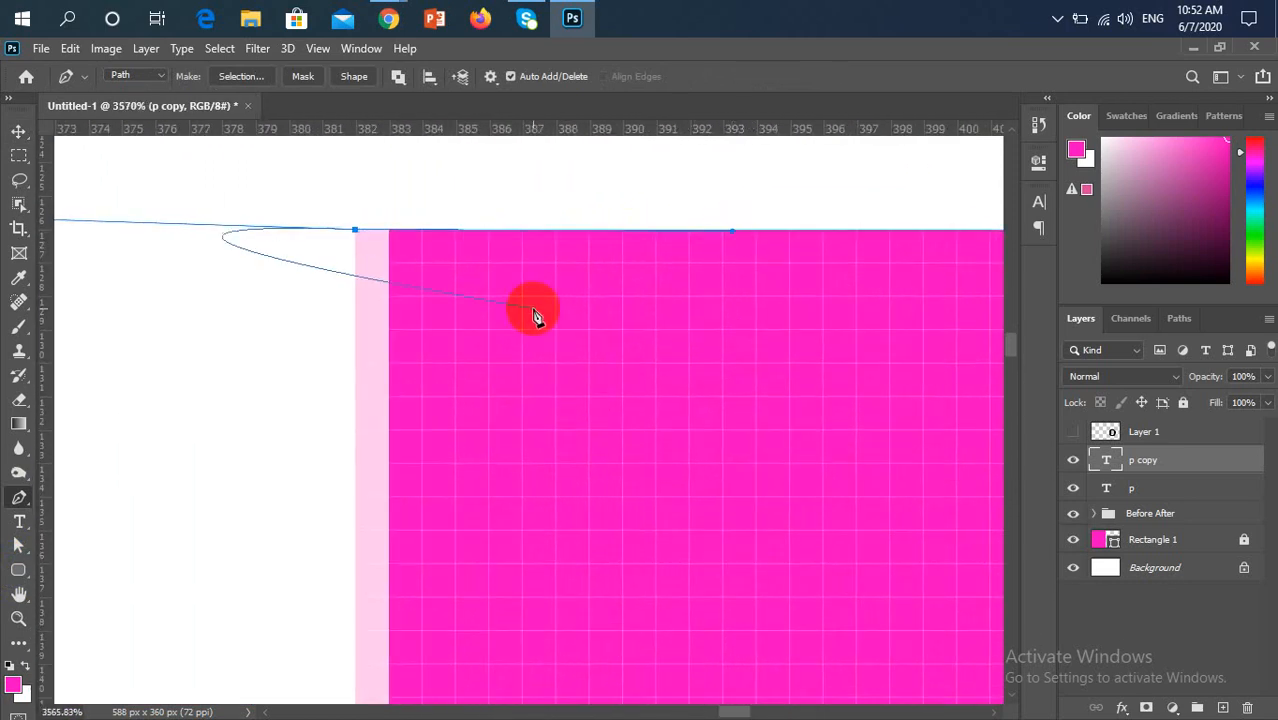
{"action": "scroll", "coordinate": [525, 388], "scroll_direction": "down", "scroll_amount": 4}
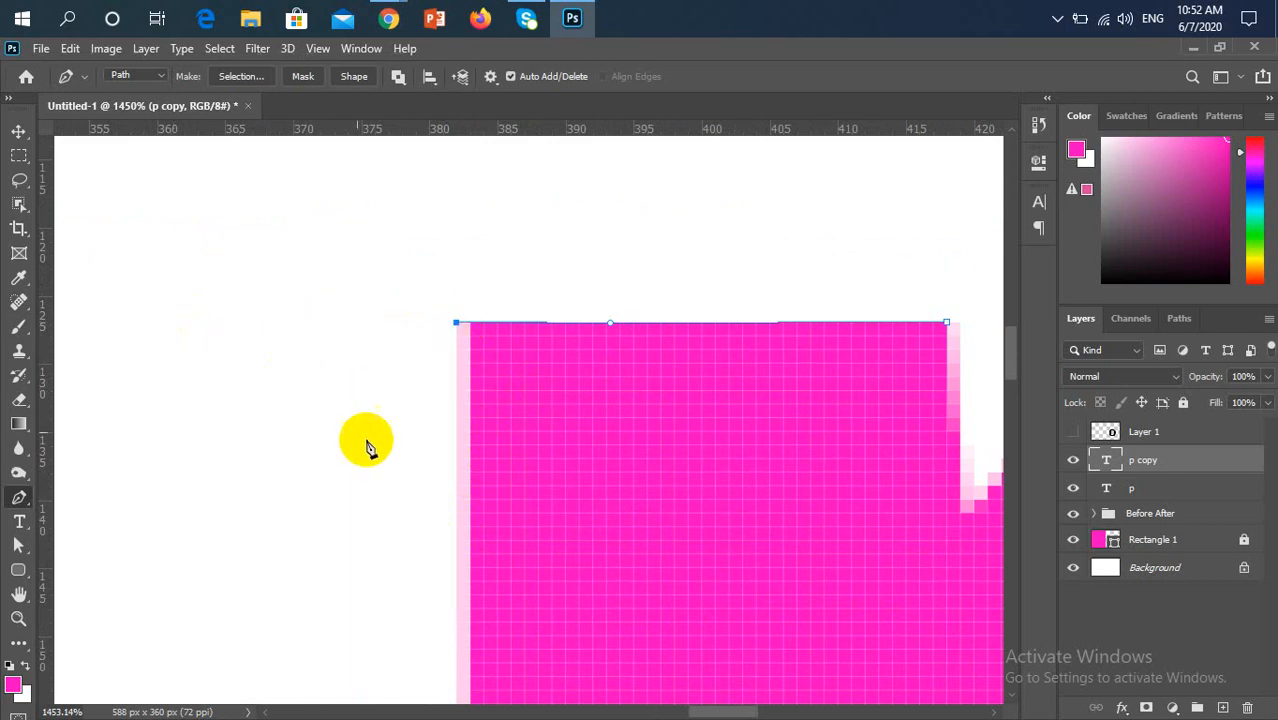
Continue the path down the stem's left edge, across its base and up the right edge to the bowl's lower junction
{"action": "scroll", "coordinate": [390, 465], "scroll_direction": "down", "scroll_amount": 3}
{"action": "scroll", "coordinate": [300, 390], "scroll_direction": "down", "scroll_amount": 2}
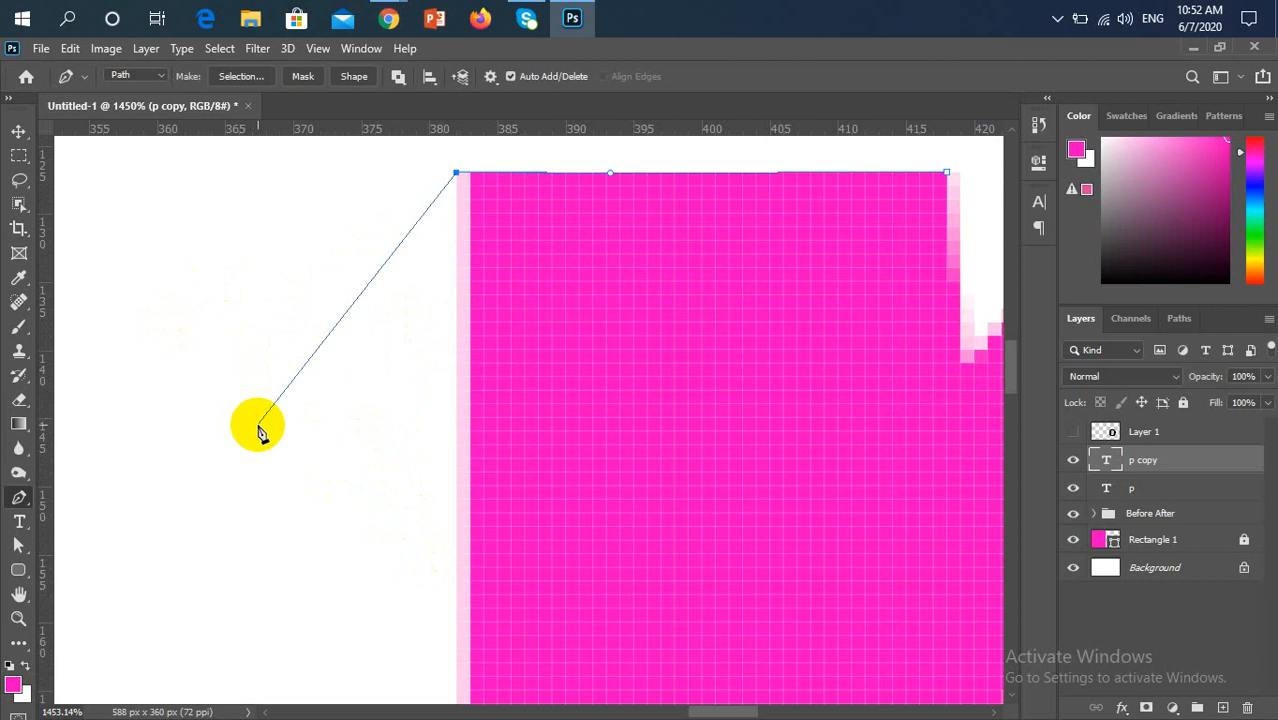
{"action": "scroll", "coordinate": [258, 430], "scroll_direction": "down", "scroll_amount": 3}
{"action": "scroll", "coordinate": [258, 430], "scroll_direction": "down", "scroll_amount": 6}
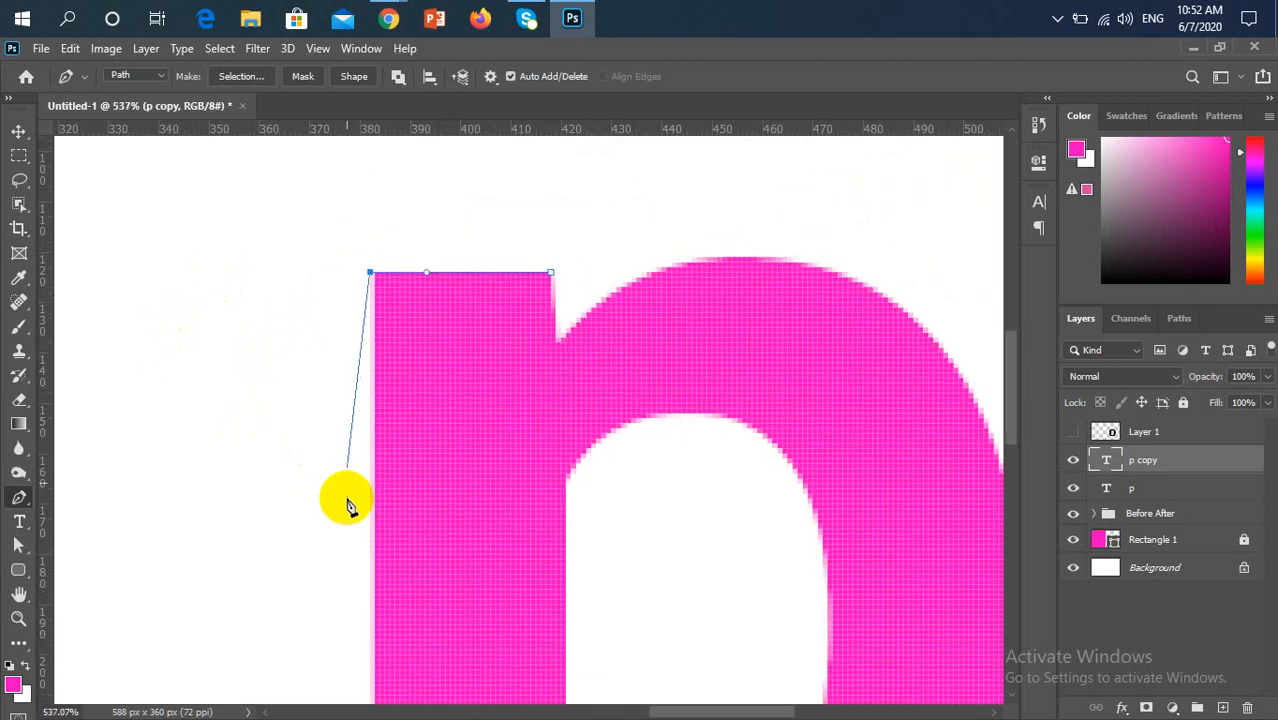
{"action": "scroll", "coordinate": [343, 505], "scroll_direction": "down", "scroll_amount": 5}
{"action": "scroll", "coordinate": [343, 505], "scroll_direction": "down", "scroll_amount": 2}
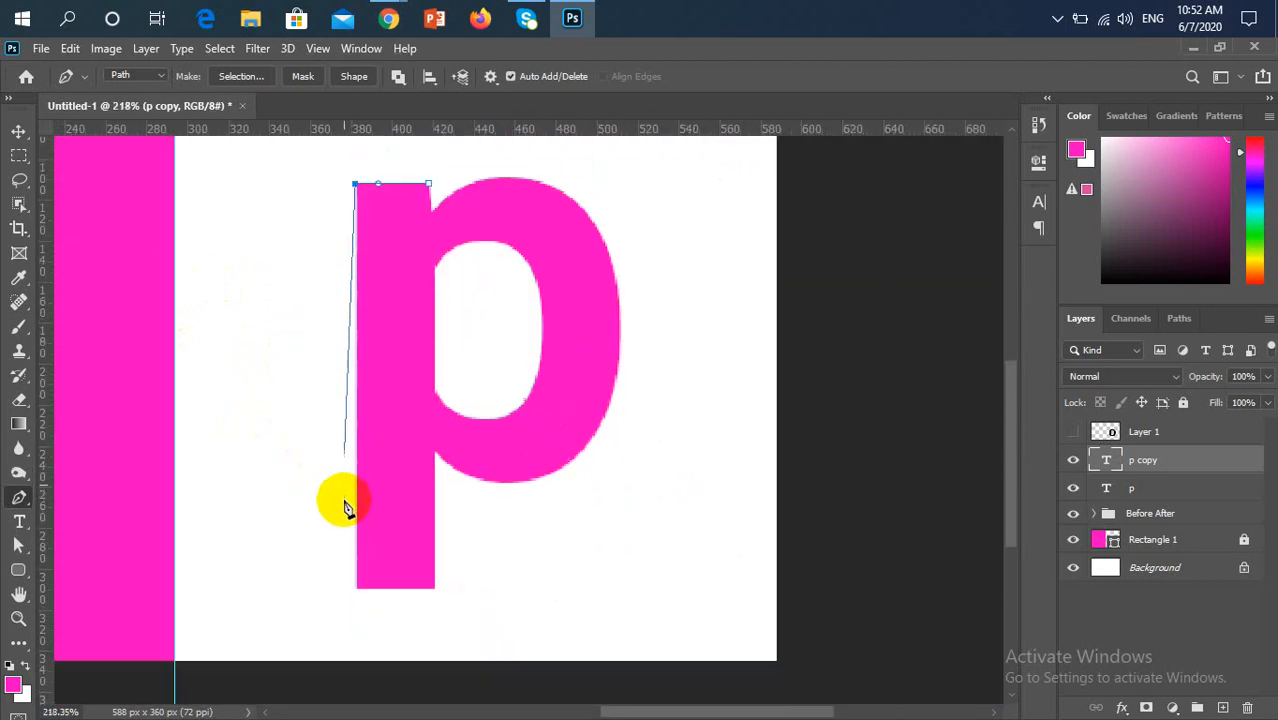
{"action": "scroll", "coordinate": [355, 632], "scroll_direction": "up", "scroll_amount": 7}
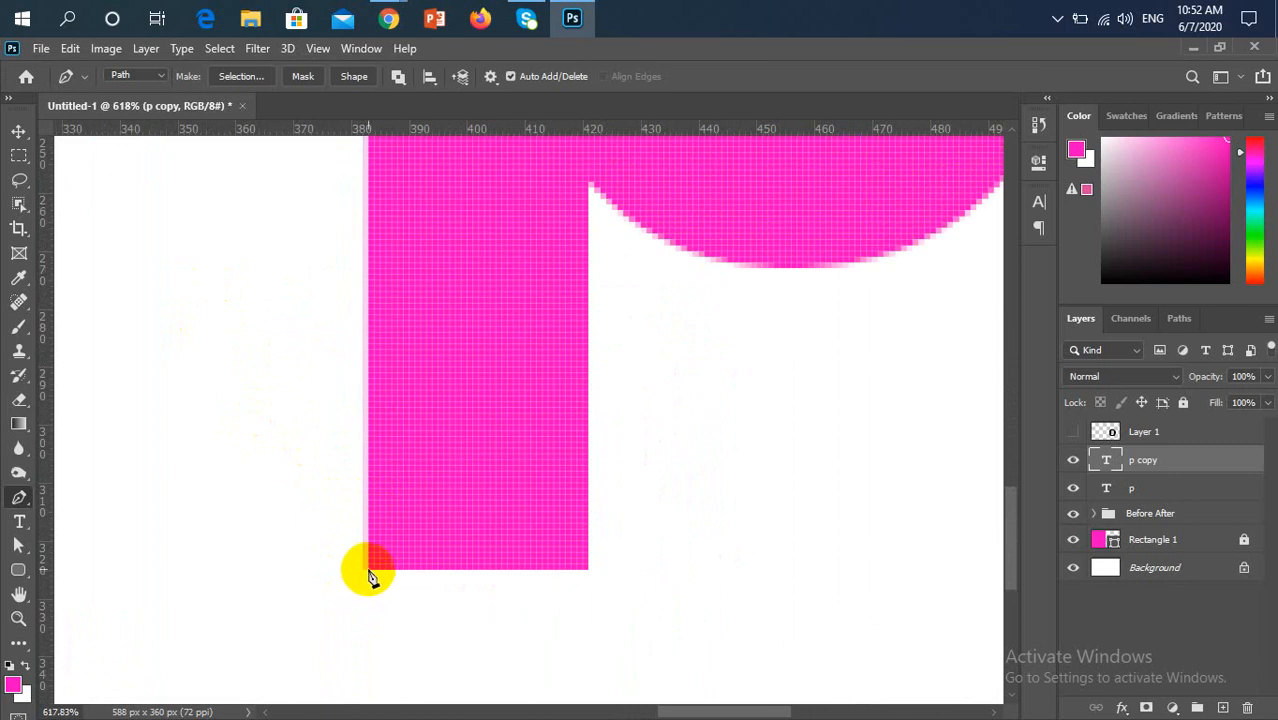
{"action": "left_click", "coordinate": [363, 570]}
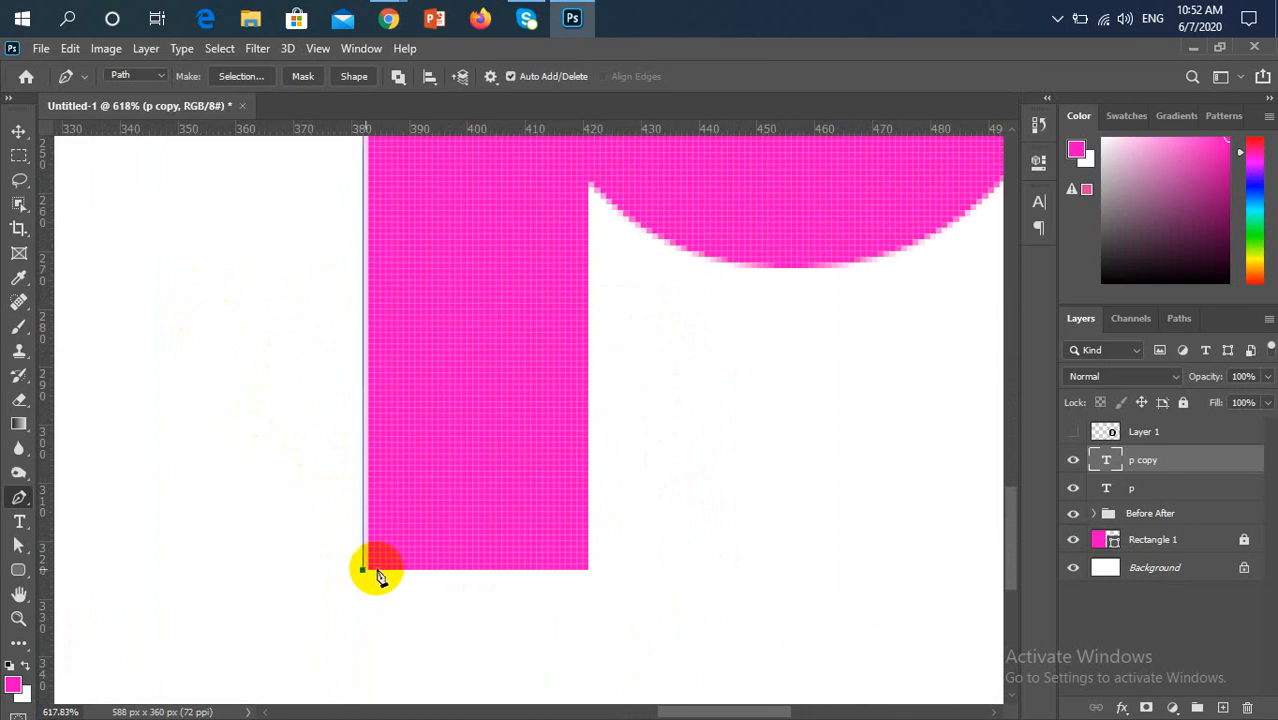
{"action": "left_click", "coordinate": [588, 570]}
{"action": "left_click", "coordinate": [590, 188]}
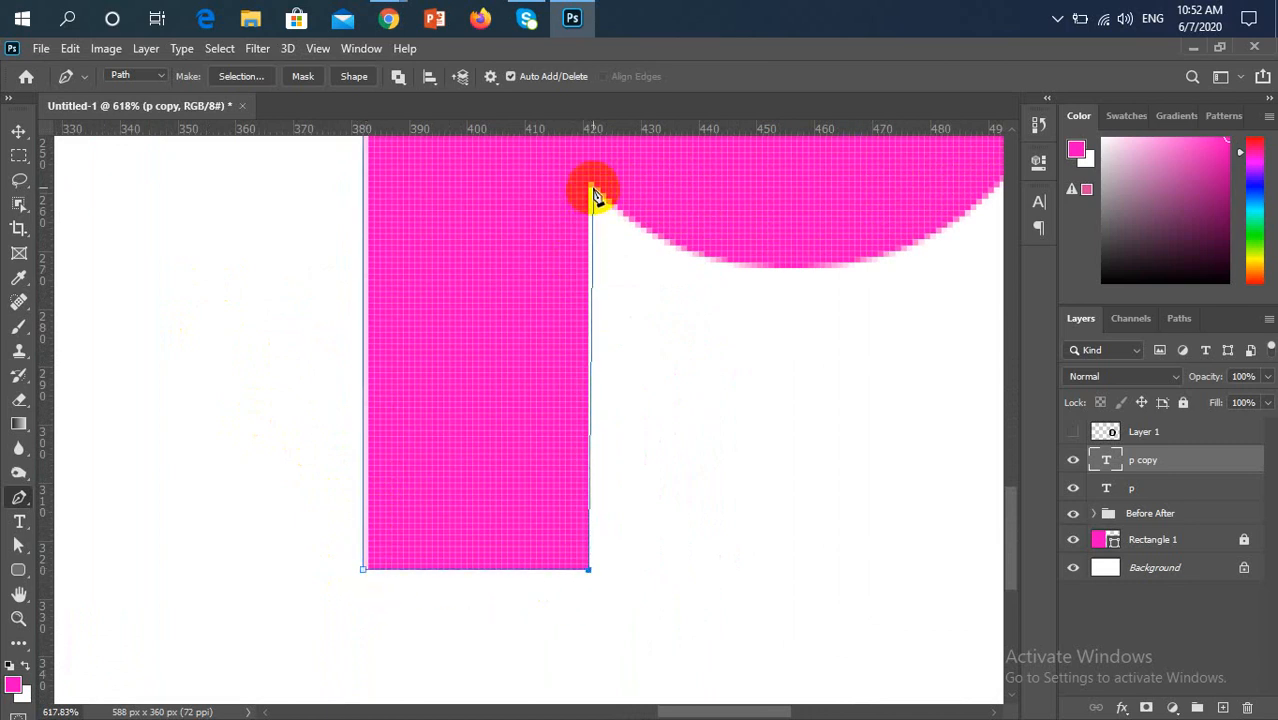
Add a curved path segment from the lower junction to the lowest point of the bowl's outer edge
{"action": "scroll", "coordinate": [685, 408], "scroll_direction": "down", "scroll_amount": 4}
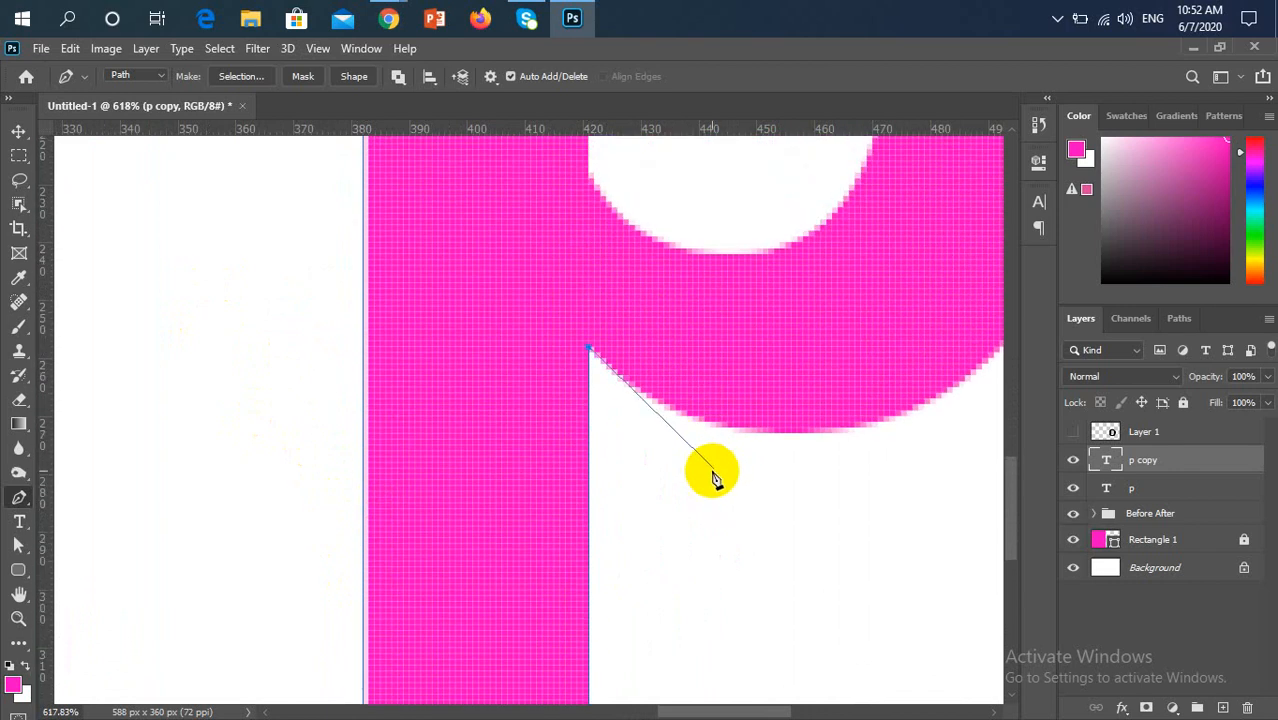
{"action": "scroll", "coordinate": [790, 410], "scroll_direction": "right", "scroll_amount": 3}
{"action": "scroll", "coordinate": [752, 402], "scroll_direction": "right", "scroll_amount": 1}
{"action": "left_click_drag", "start_coordinate": [753, 404], "coordinate": [540, 472]}
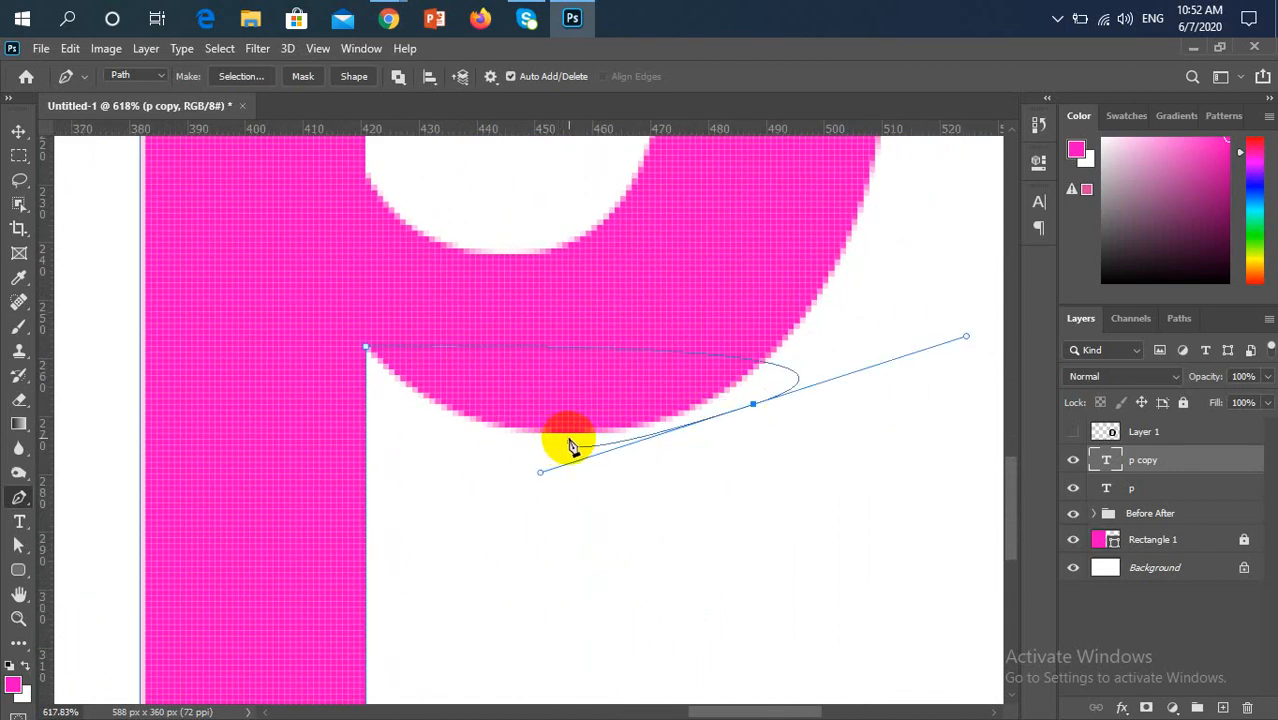
{"action": "key", "text": "ctrl+z"}
{"action": "left_click_drag", "start_coordinate": [580, 434], "coordinate": [736, 435]}
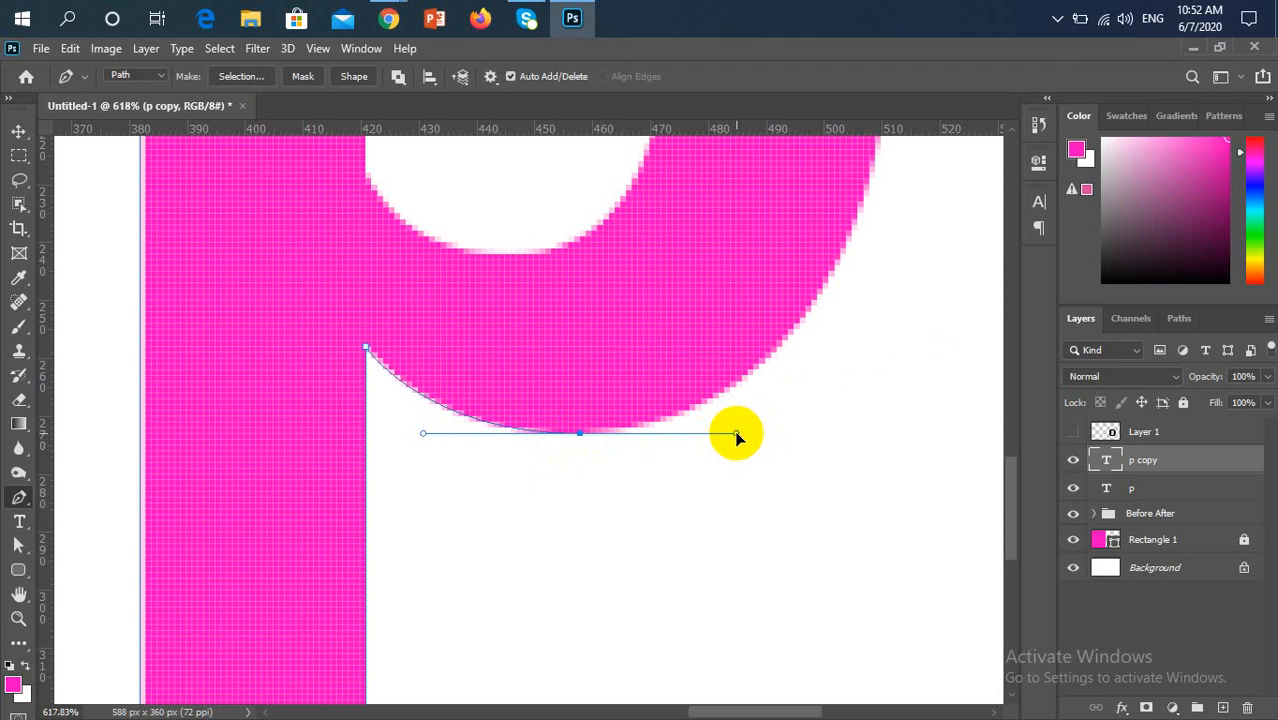
Extend the path to the bowl's rightmost edge and lengthen the lower handle so the curve follows the outline
{"action": "key", "text": "space"}
{"action": "left_click_drag", "start_coordinate": [754, 305], "coordinate": [370, 572]}
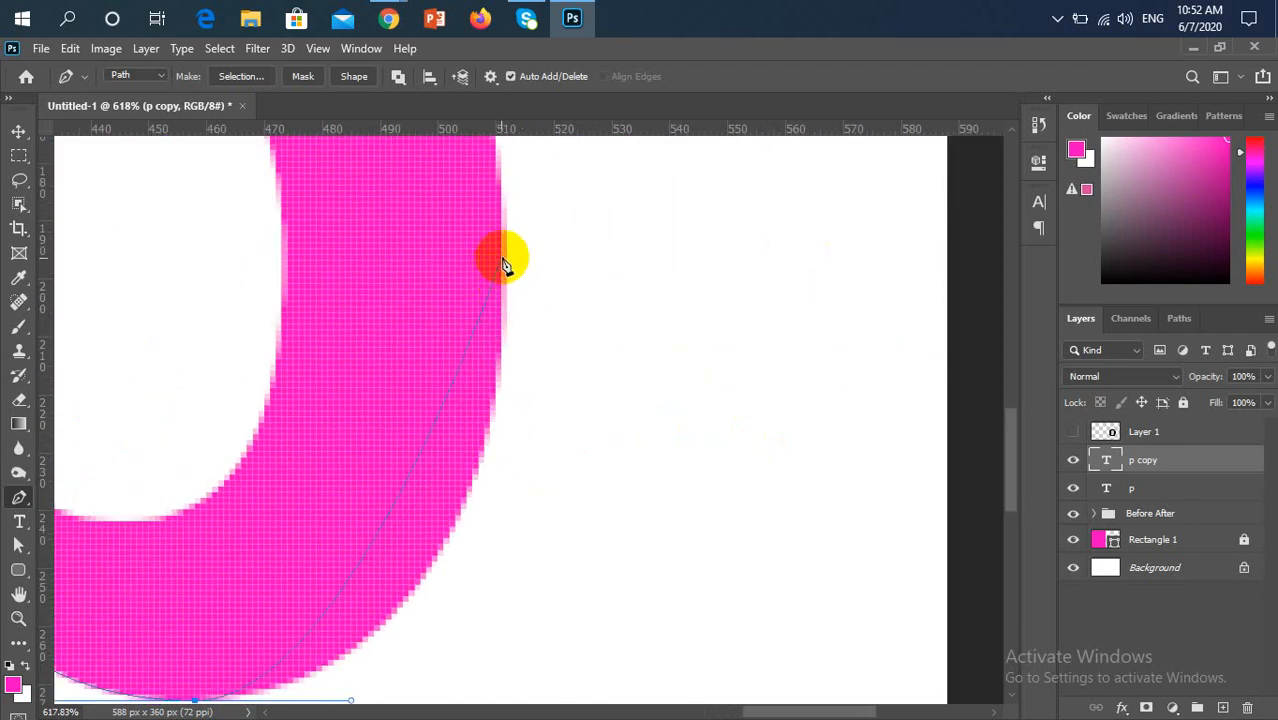
{"action": "left_click_drag", "start_coordinate": [501, 248], "coordinate": [506, 177]}
{"action": "scroll", "coordinate": [593, 308], "scroll_direction": "down", "scroll_amount": 5}
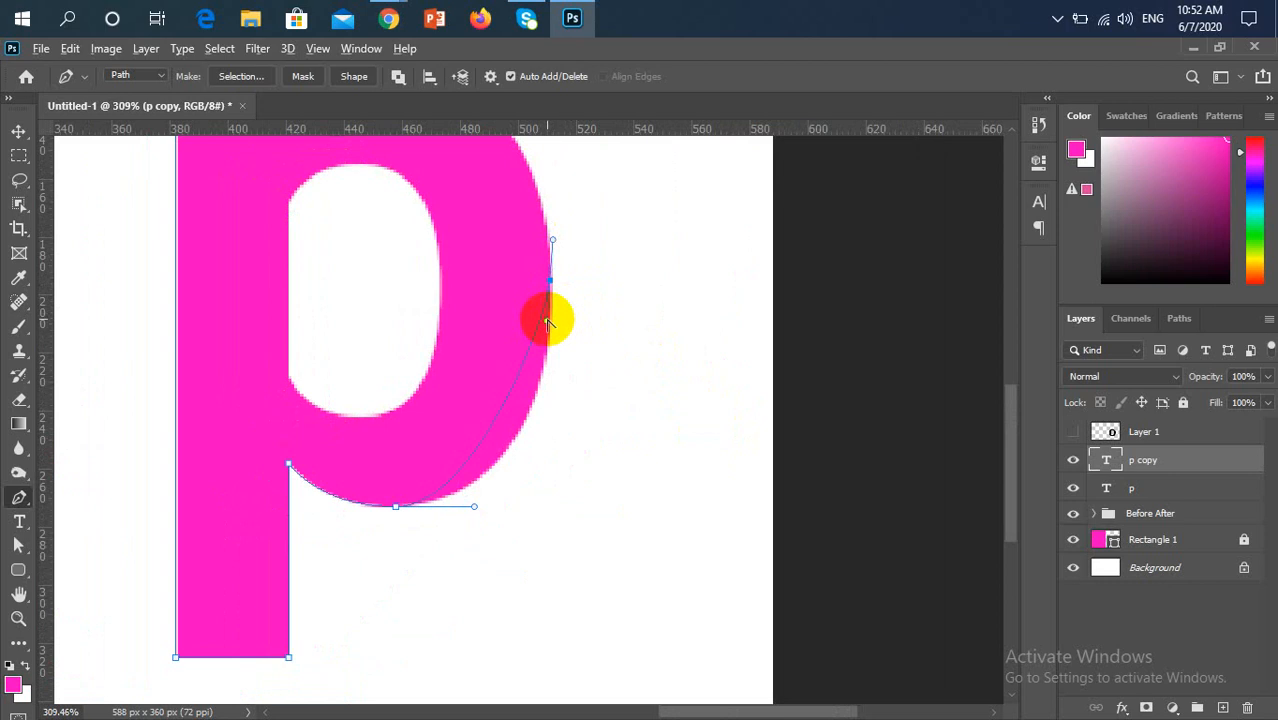
{"action": "left_click_drag", "start_coordinate": [547, 322], "coordinate": [552, 439]}
Curve the path over the top of the bowl and shorten the top anchor's left handle toward the notch
{"action": "scroll", "coordinate": [563, 446], "scroll_direction": "up", "scroll_amount": 3}
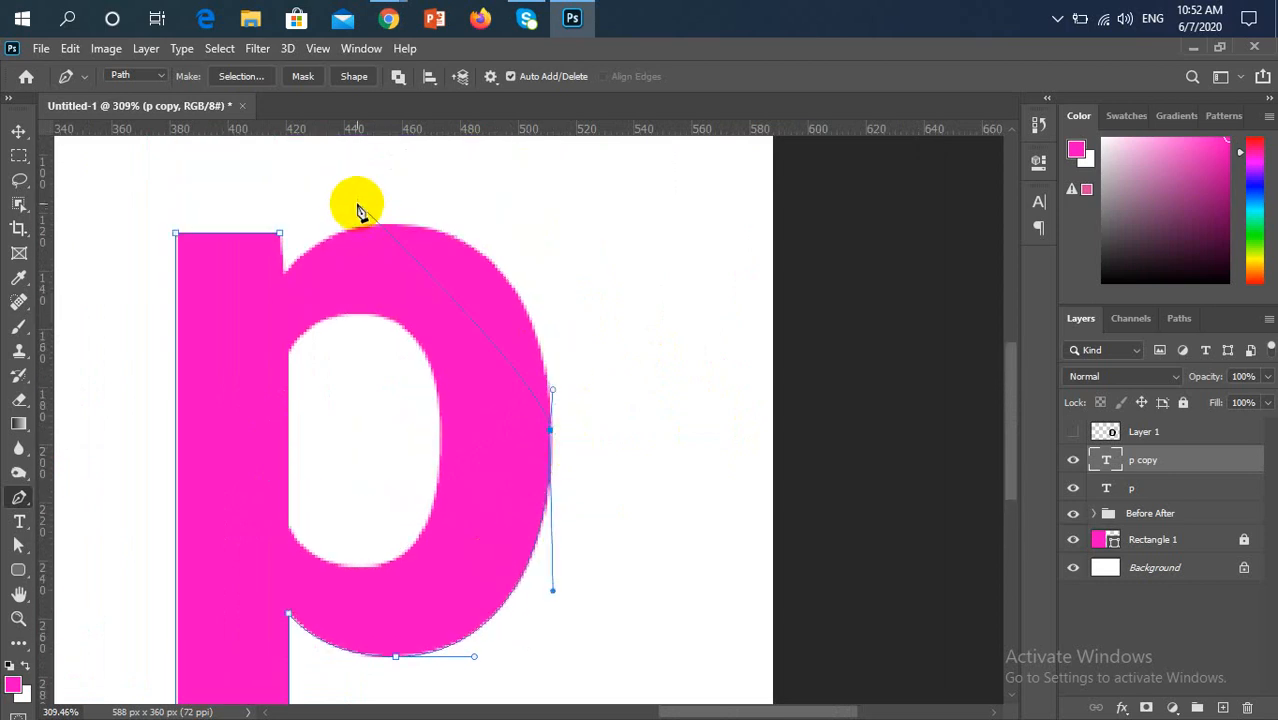
{"action": "left_click_drag", "start_coordinate": [384, 225], "coordinate": [224, 229]}
{"action": "scroll", "coordinate": [307, 284], "scroll_direction": "up", "scroll_amount": 1}
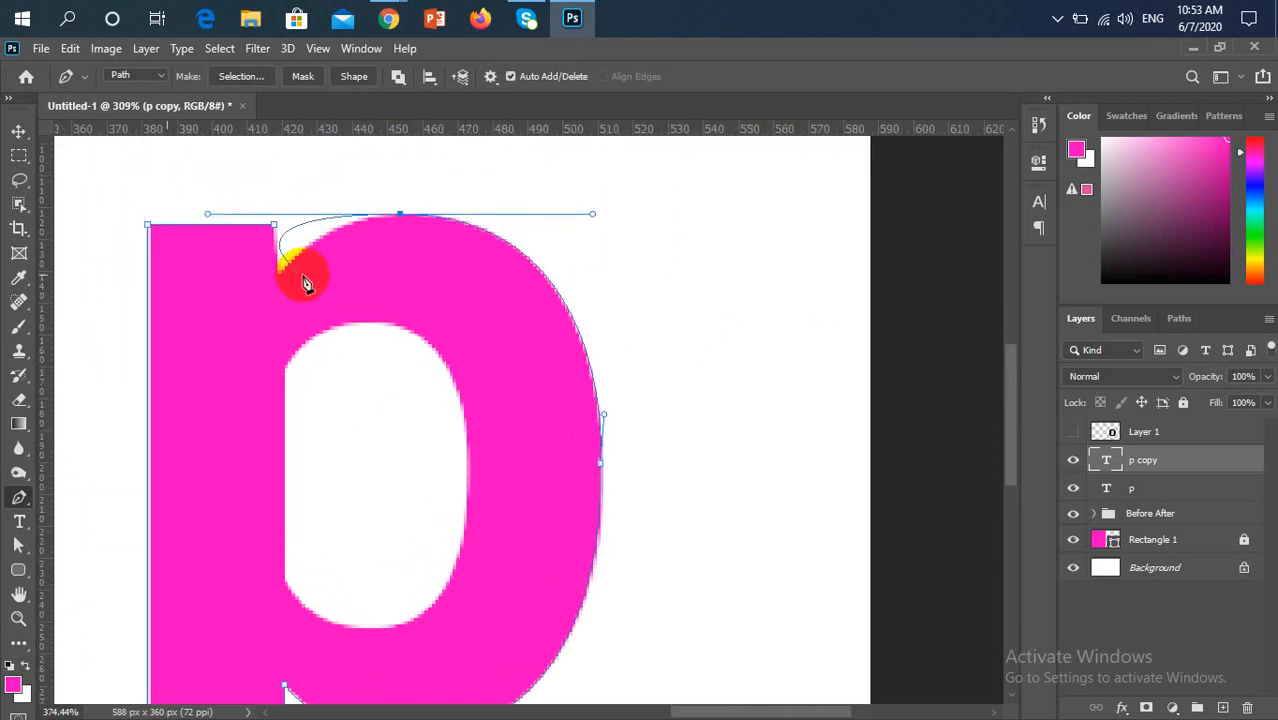
{"action": "scroll", "coordinate": [307, 284], "scroll_direction": "up", "scroll_amount": 3}
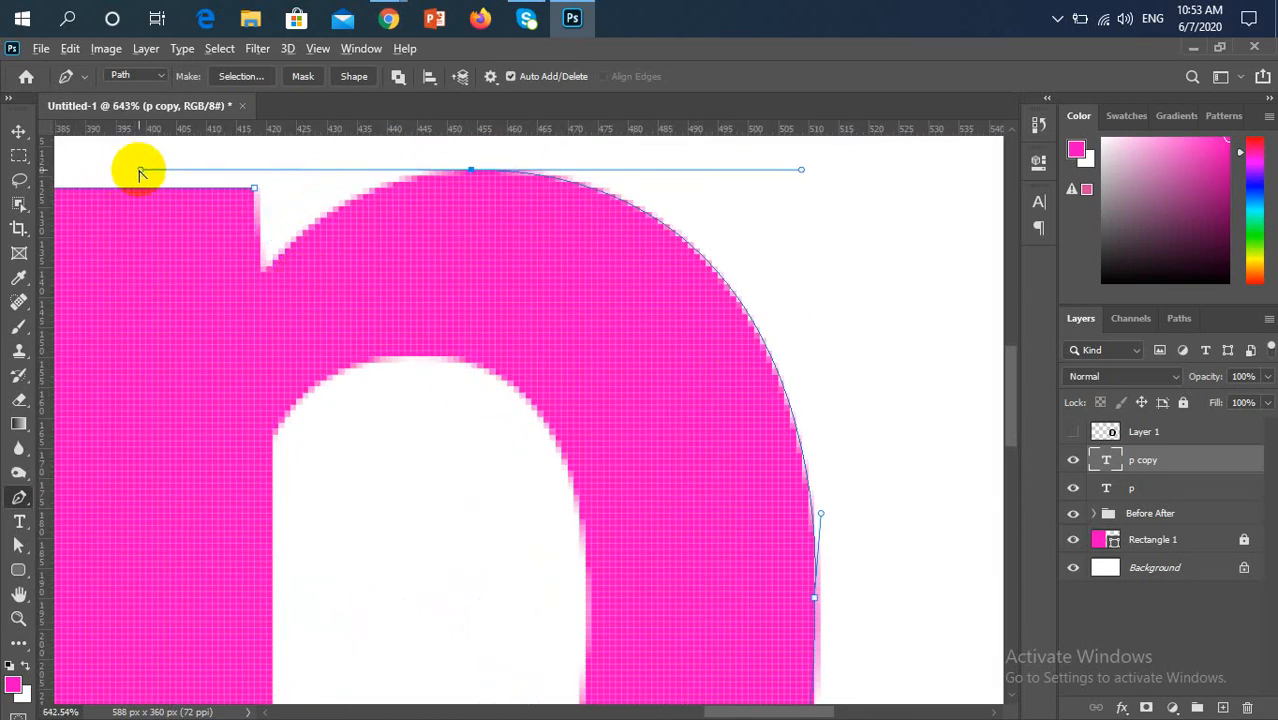
{"action": "left_click", "coordinate": [277, 172]}
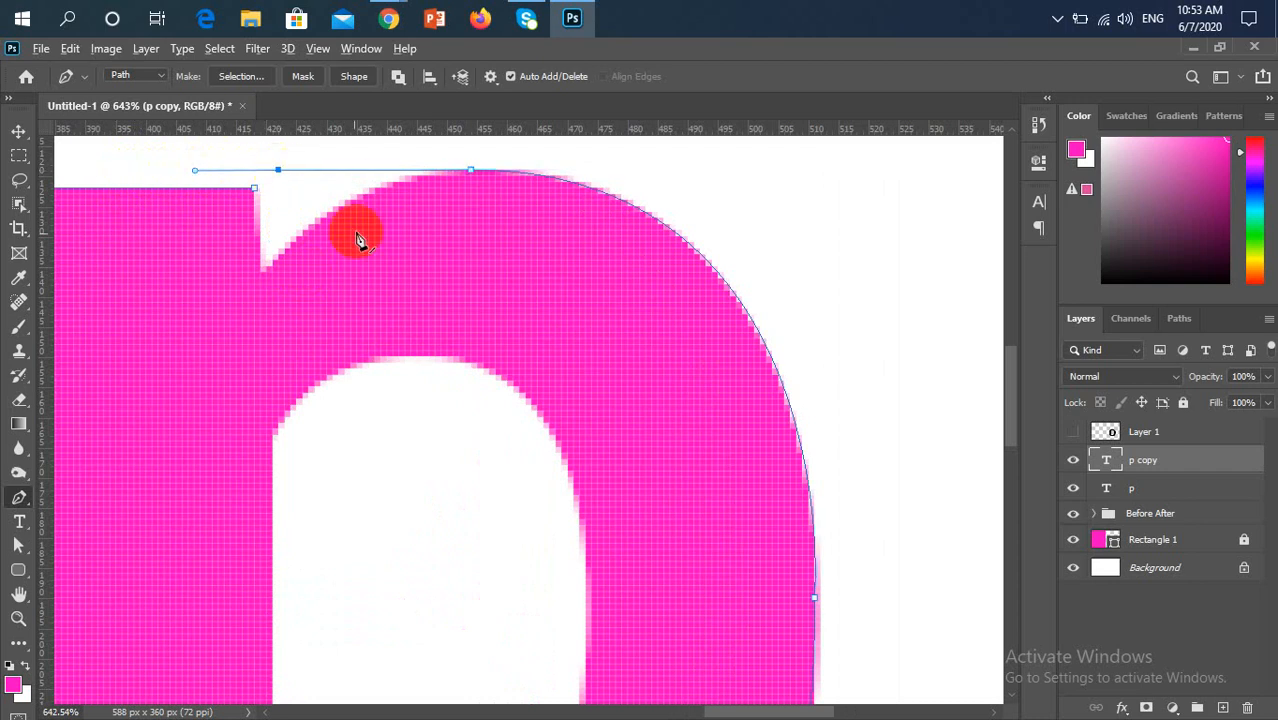
{"action": "key", "text": "ctrl+z"}
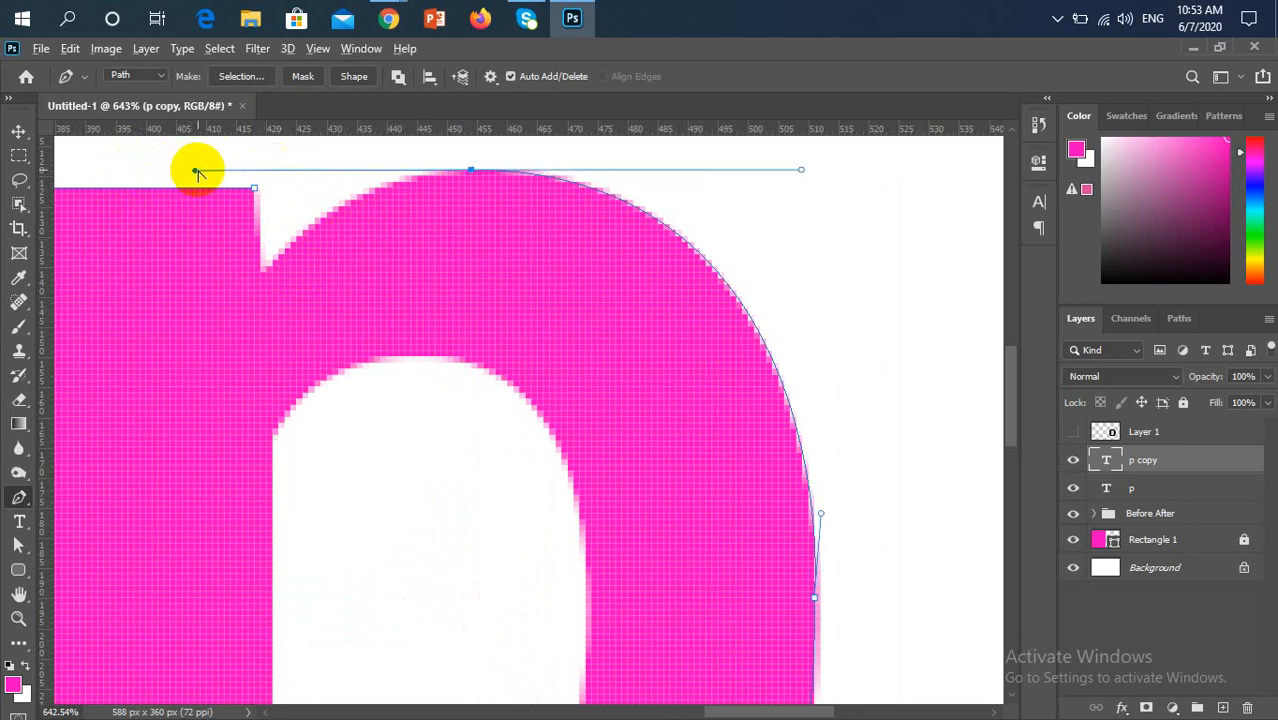
{"action": "left_click_drag", "start_coordinate": [195, 175], "coordinate": [288, 176]}
Place an anchor in the notch beside the stem, fit the curve to the bowl, and close the outline at the stem's top-right corner
{"action": "left_click", "coordinate": [268, 276]}
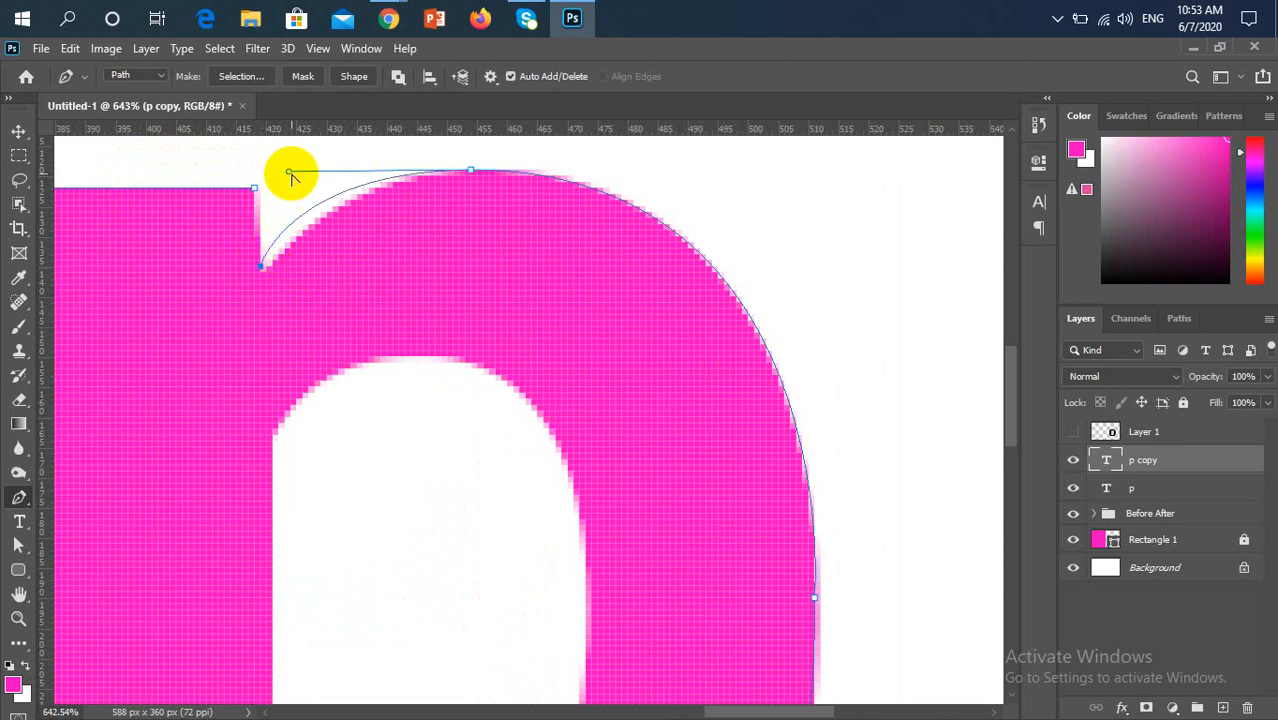
{"action": "left_click_drag", "start_coordinate": [288, 175], "coordinate": [344, 170]}
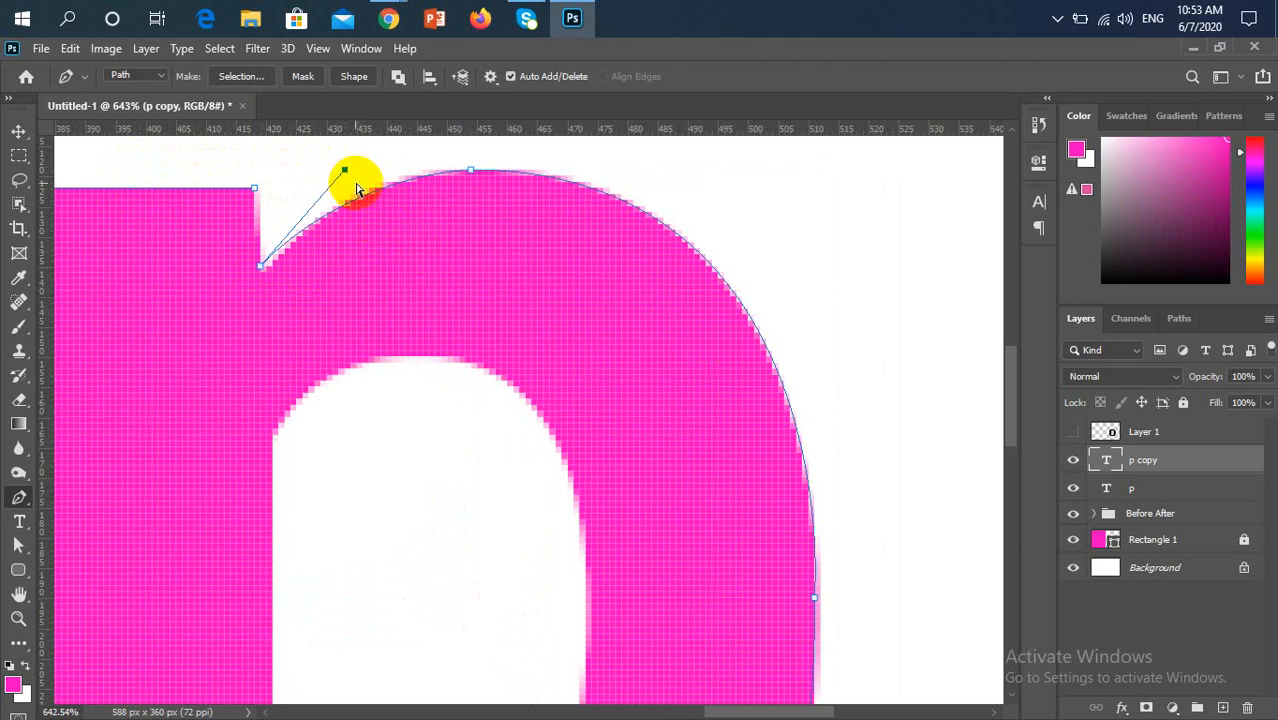
{"action": "mouse_move", "coordinate": [345, 172]}
{"action": "left_mouse_down"}
{"action": "mouse_move", "coordinate": [318, 186]}
{"action": "mouse_move", "coordinate": [358, 166]}
{"action": "left_mouse_up"}
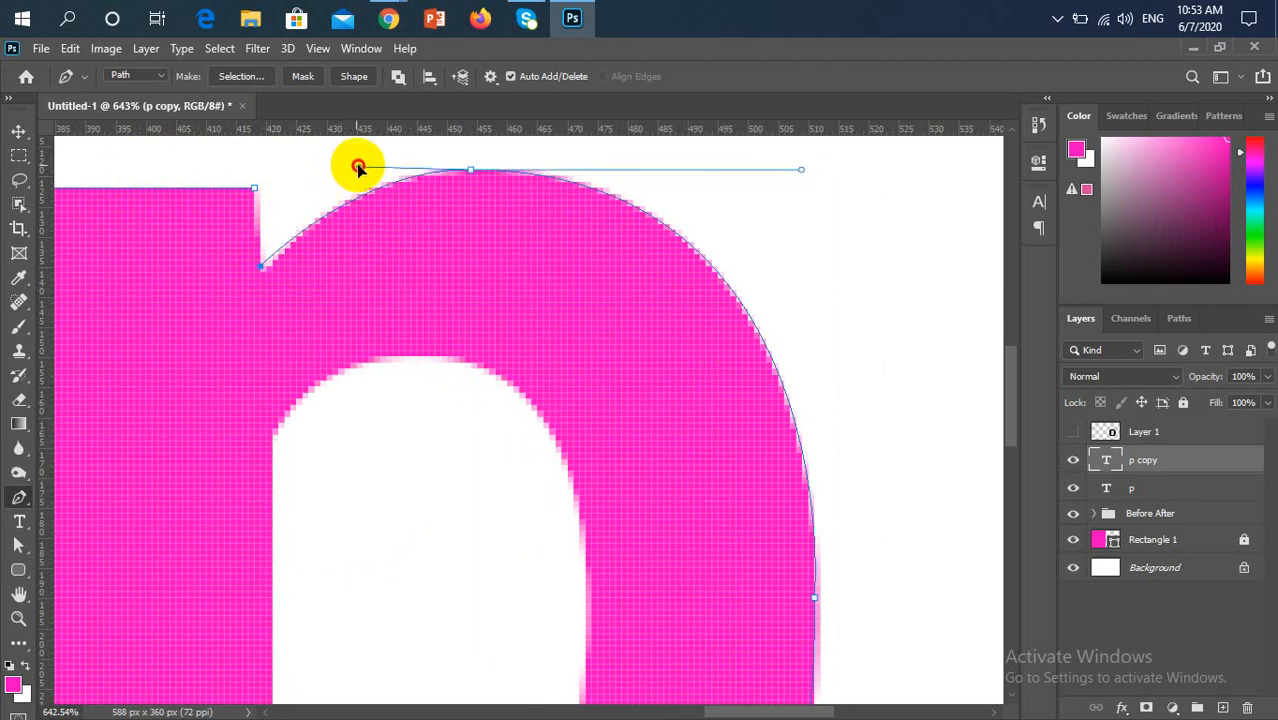
{"action": "left_click", "coordinate": [256, 190]}
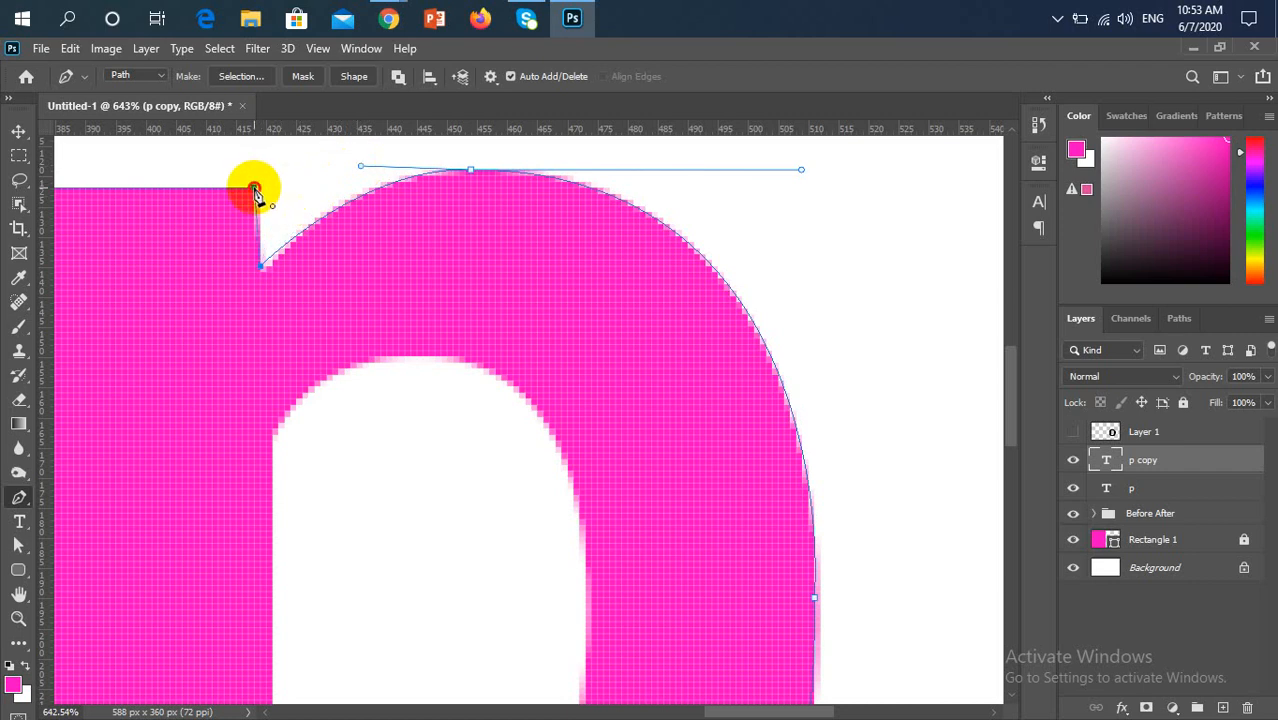
{"action": "left_click_drag", "start_coordinate": [256, 190], "coordinate": [251, 165]}
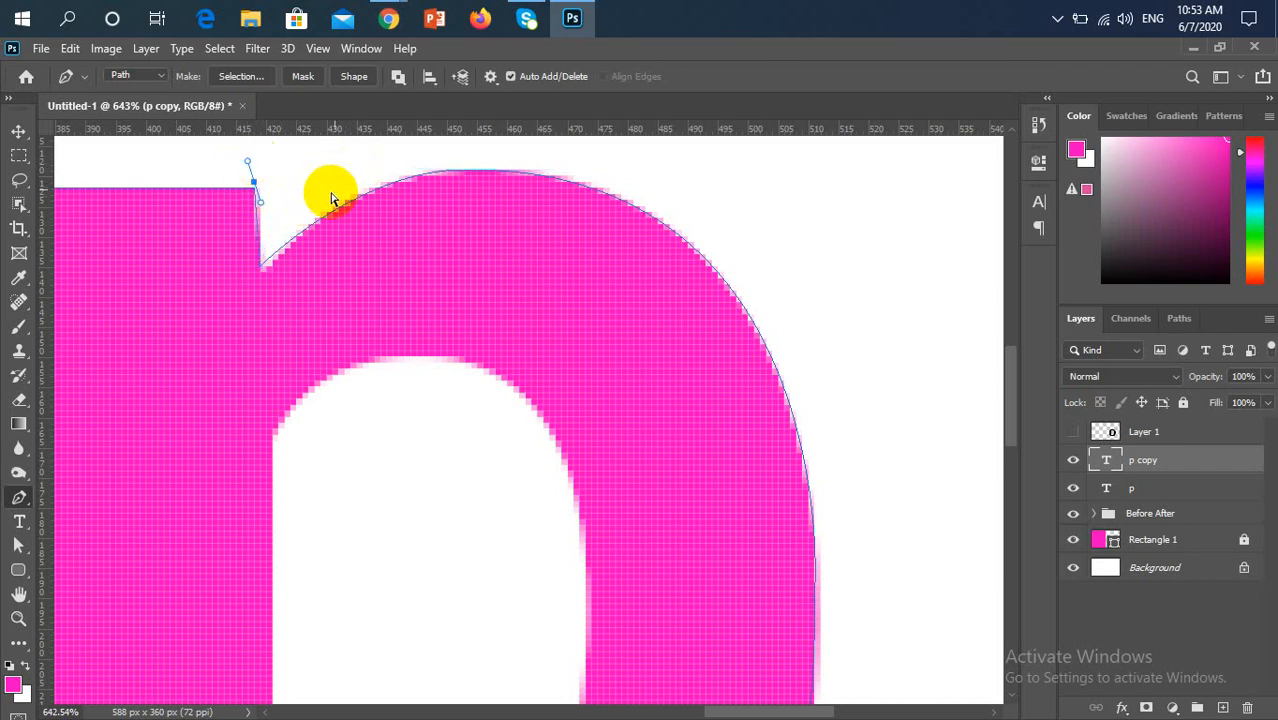
Start a path for the p's inner counter with a straight segment down the stem edge from its upper to its lower corner
{"action": "scroll", "coordinate": [379, 340], "scroll_direction": "down", "scroll_amount": 5}
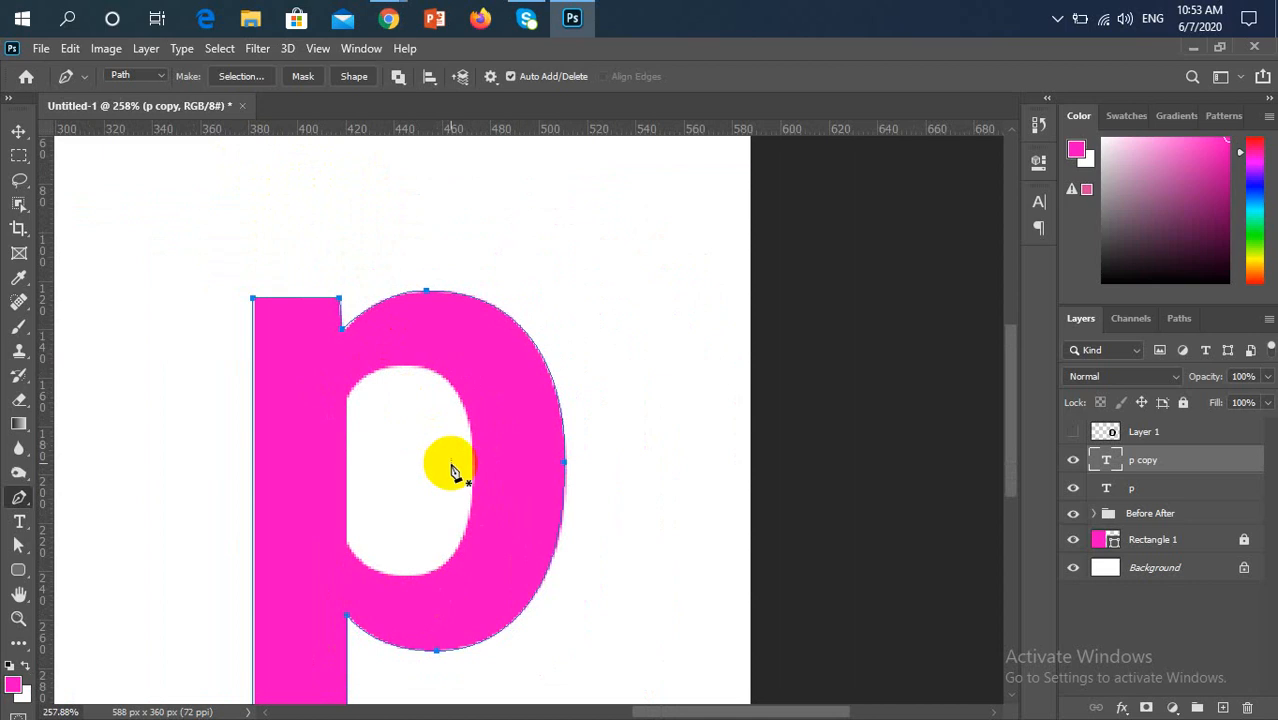
{"action": "scroll", "coordinate": [451, 470], "scroll_direction": "down", "scroll_amount": 3}
{"action": "scroll", "coordinate": [813, 476], "scroll_direction": "up", "scroll_amount": 3}
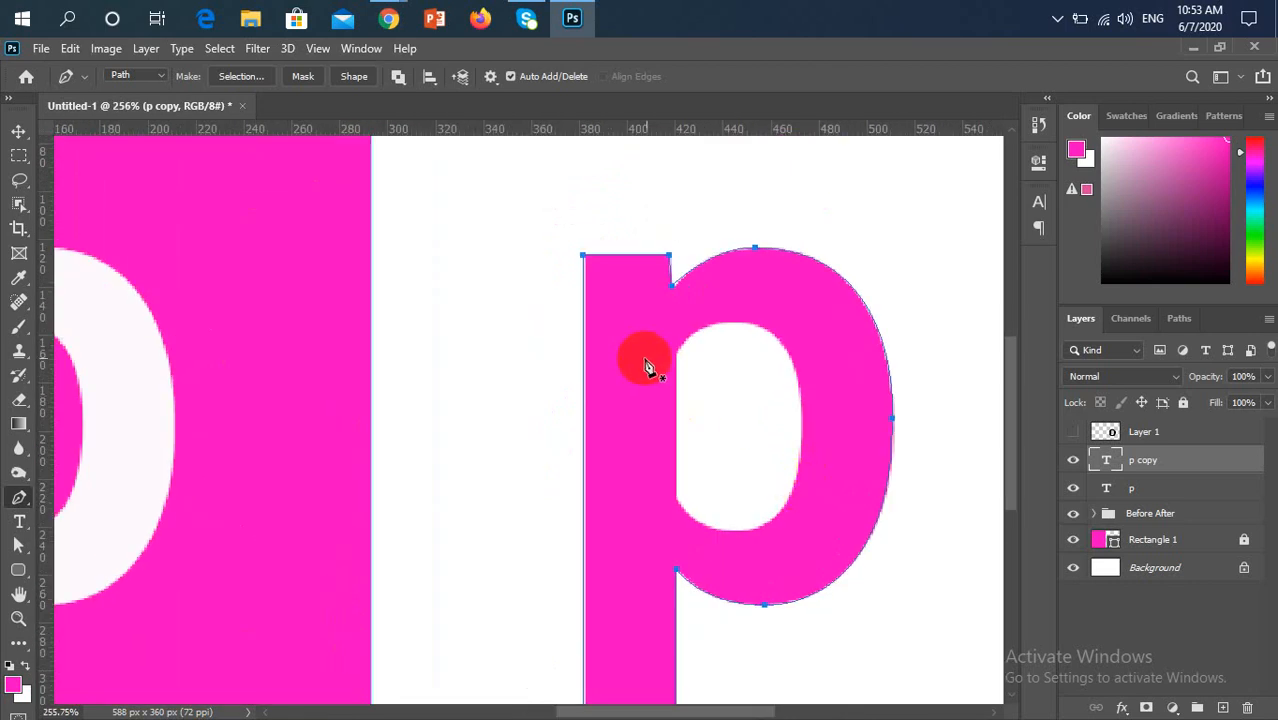
{"action": "left_click", "coordinate": [676, 356]}
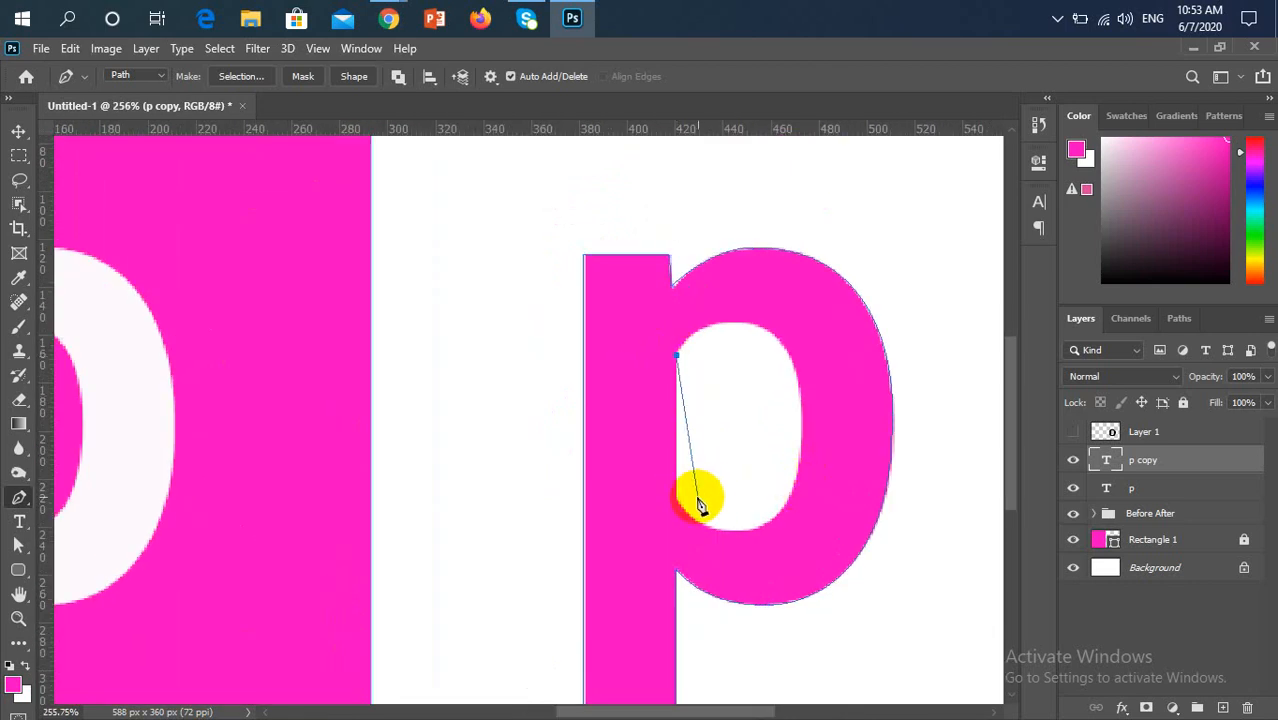
{"action": "left_click", "coordinate": [676, 497]}
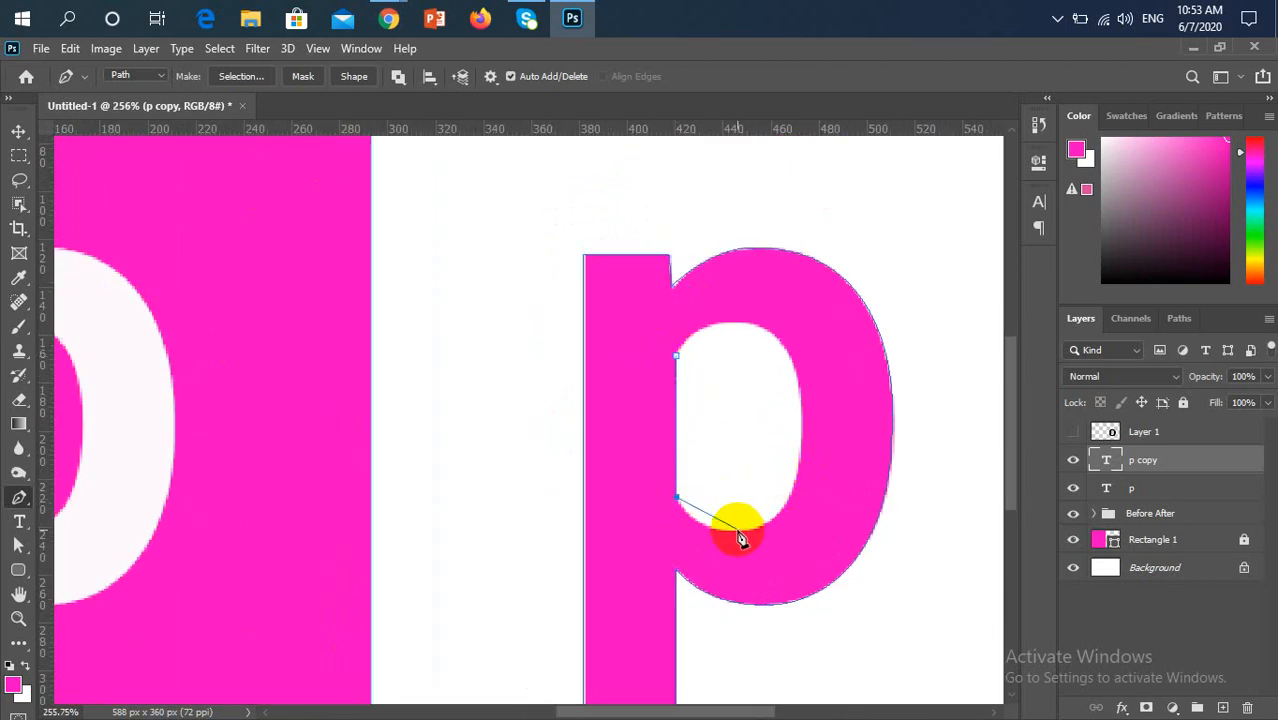
Curve the path through the counter's lowest, rightmost and topmost points and close it at the upper corner beside the stem
{"action": "left_click_drag", "start_coordinate": [738, 530], "coordinate": [793, 525]}
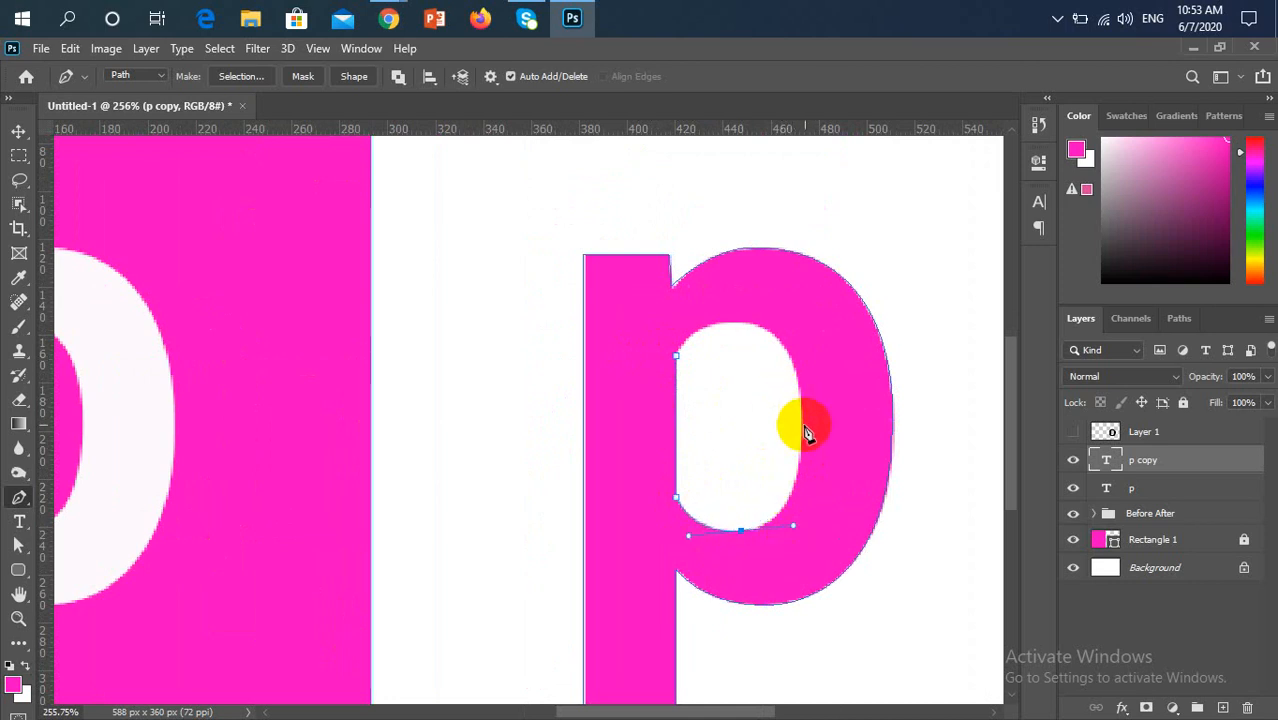
{"action": "left_click_drag", "start_coordinate": [802, 425], "coordinate": [802, 379]}
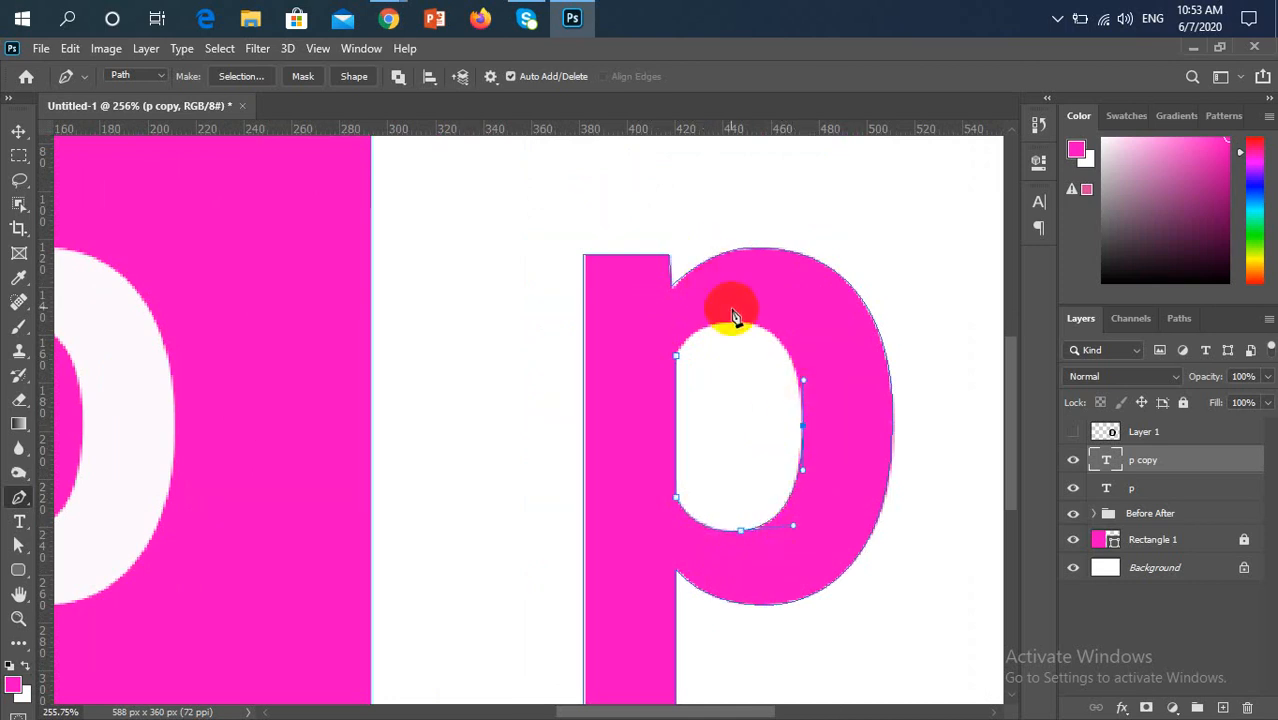
{"action": "left_click_drag", "start_coordinate": [736, 324], "coordinate": [697, 322]}
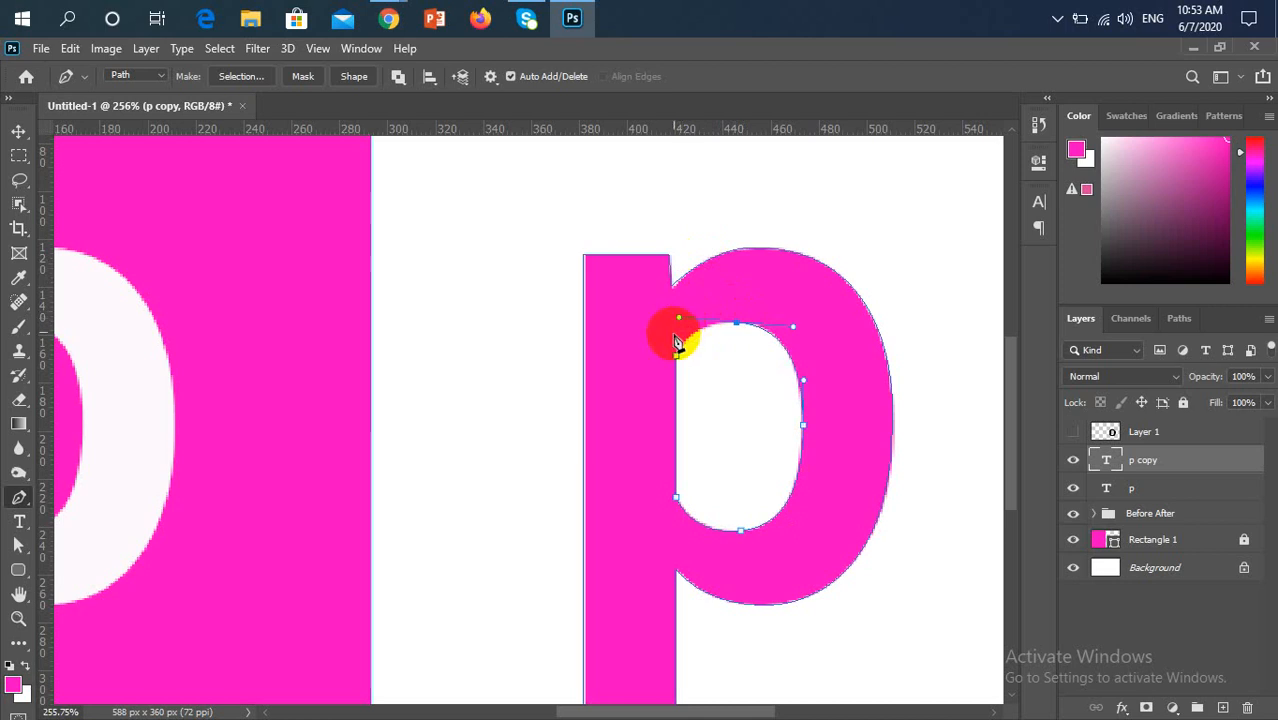
{"action": "scroll", "coordinate": [684, 338], "scroll_direction": "up", "scroll_amount": 8}
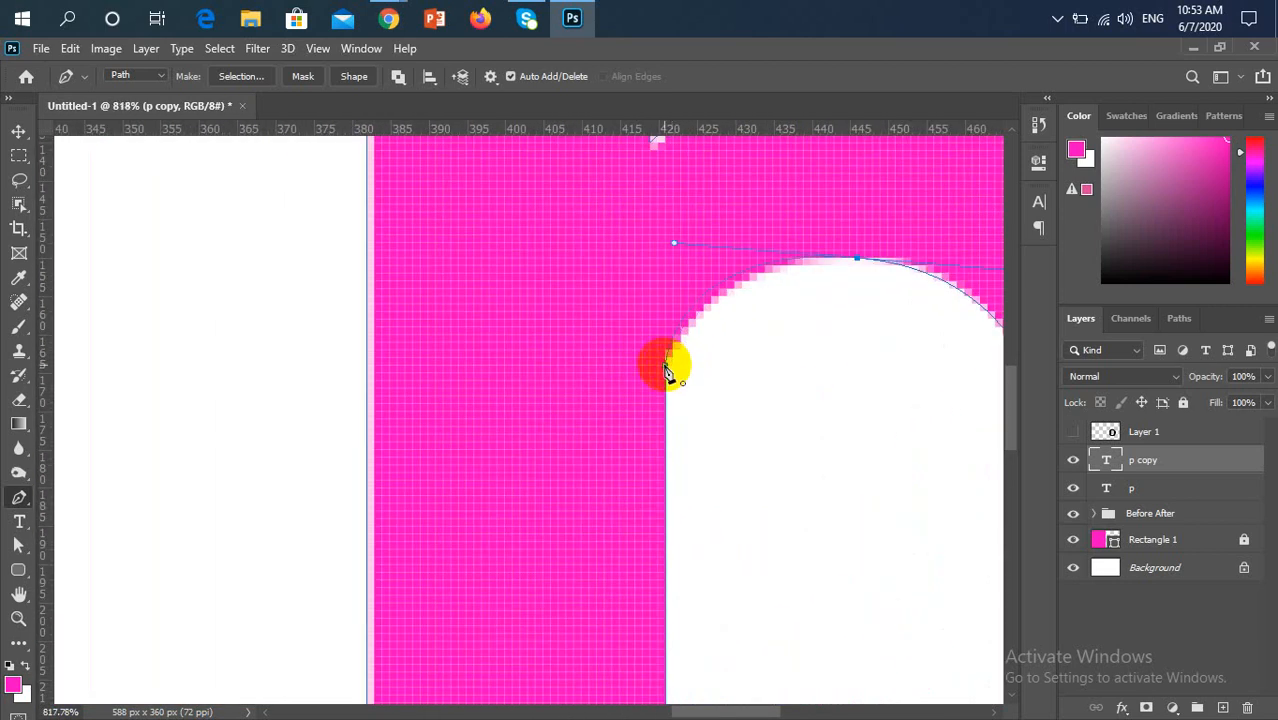
{"action": "left_click_drag", "start_coordinate": [668, 372], "coordinate": [679, 334]}
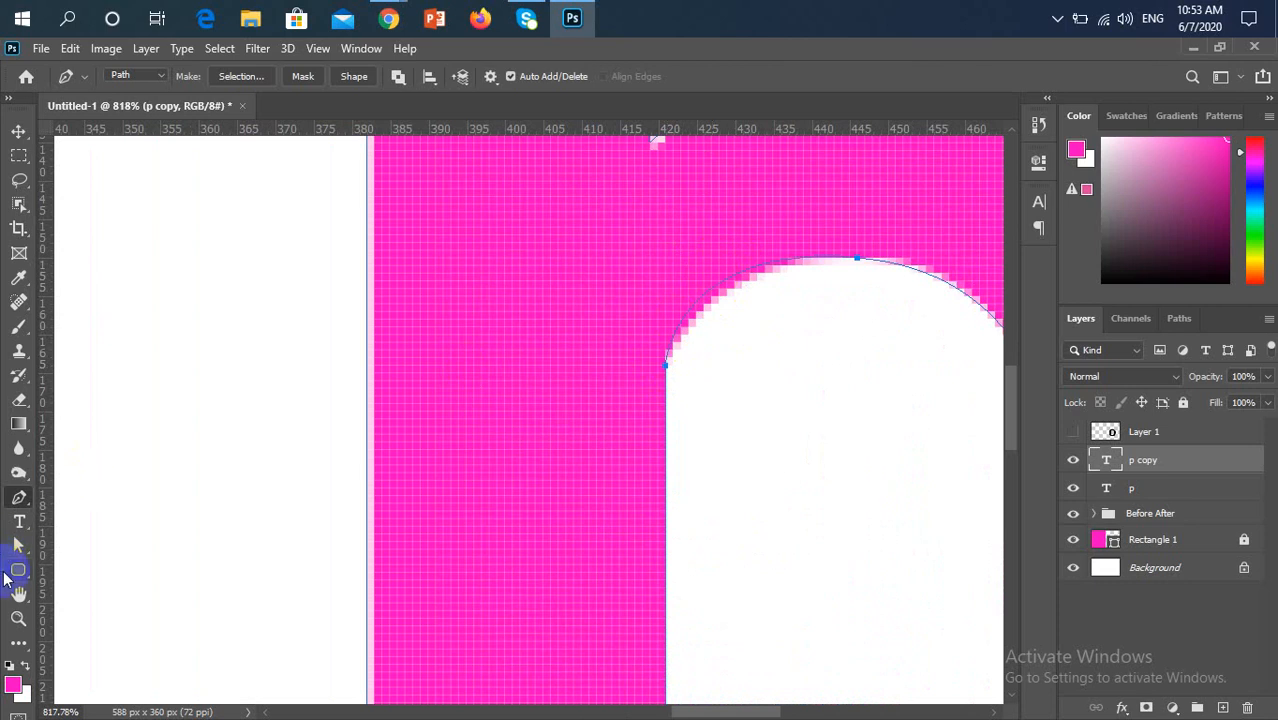
Shorten the left handle of the counter's top anchor with the direct selection tool so the curve follows the inner edge
{"action": "left_click", "coordinate": [20, 546]}
{"action": "mouse_move", "coordinate": [897, 327]}
{"action": "left_mouse_down"}
{"action": "mouse_move", "coordinate": [837, 297]}
{"action": "mouse_move", "coordinate": [811, 235]}
{"action": "left_mouse_up"}
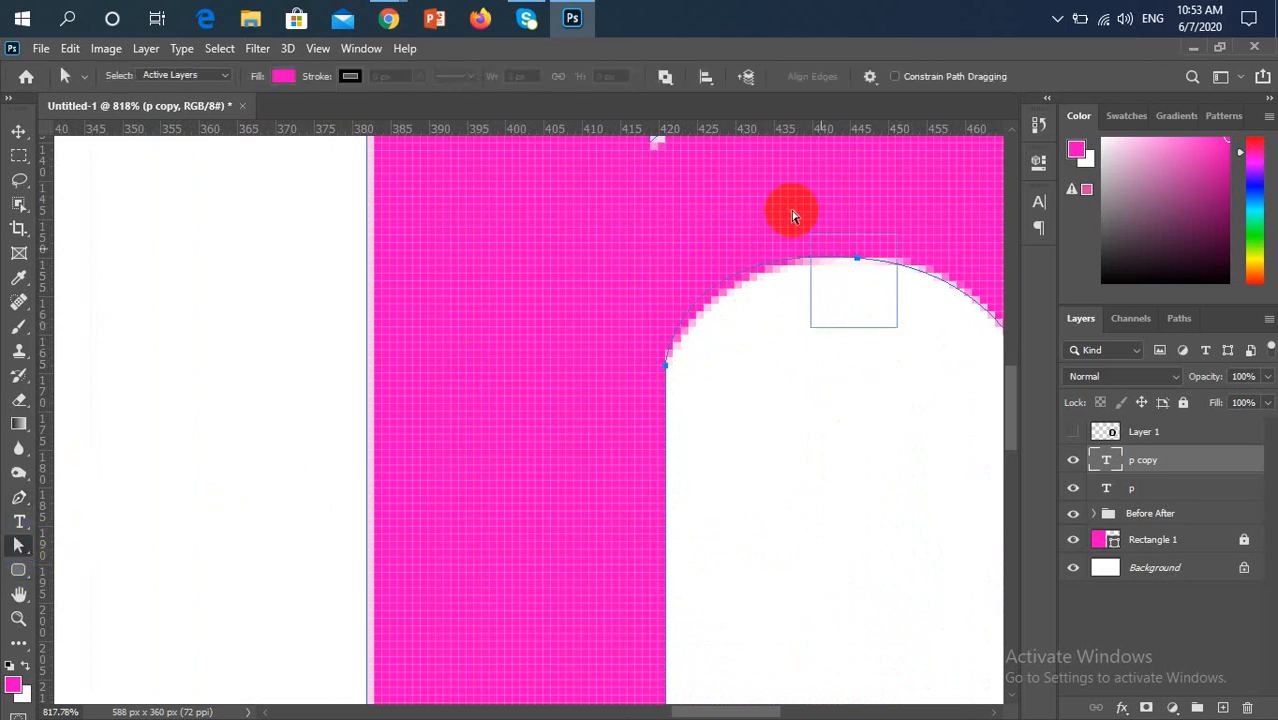
{"action": "left_click", "coordinate": [627, 420]}
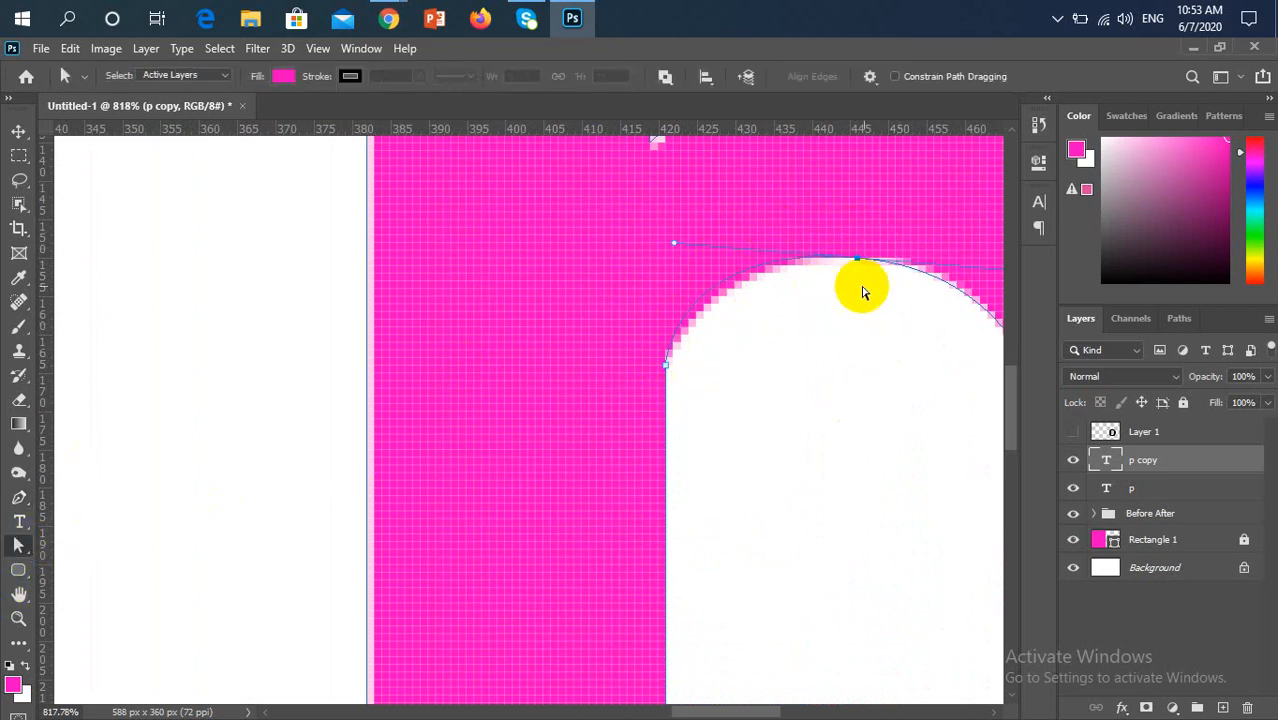
{"action": "left_click", "coordinate": [850, 263]}
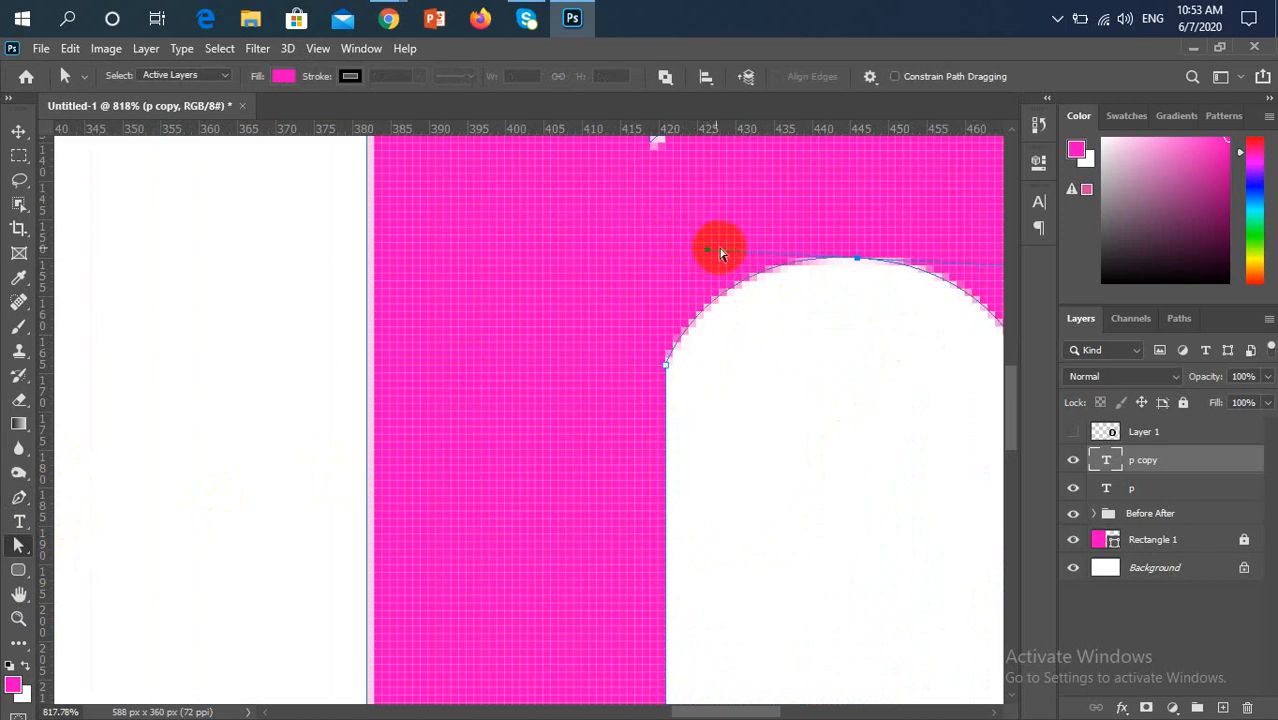
{"action": "scroll", "coordinate": [811, 379], "scroll_direction": "down", "scroll_amount": 5}
{"action": "scroll", "coordinate": [805, 389], "scroll_direction": "down", "scroll_amount": 3}
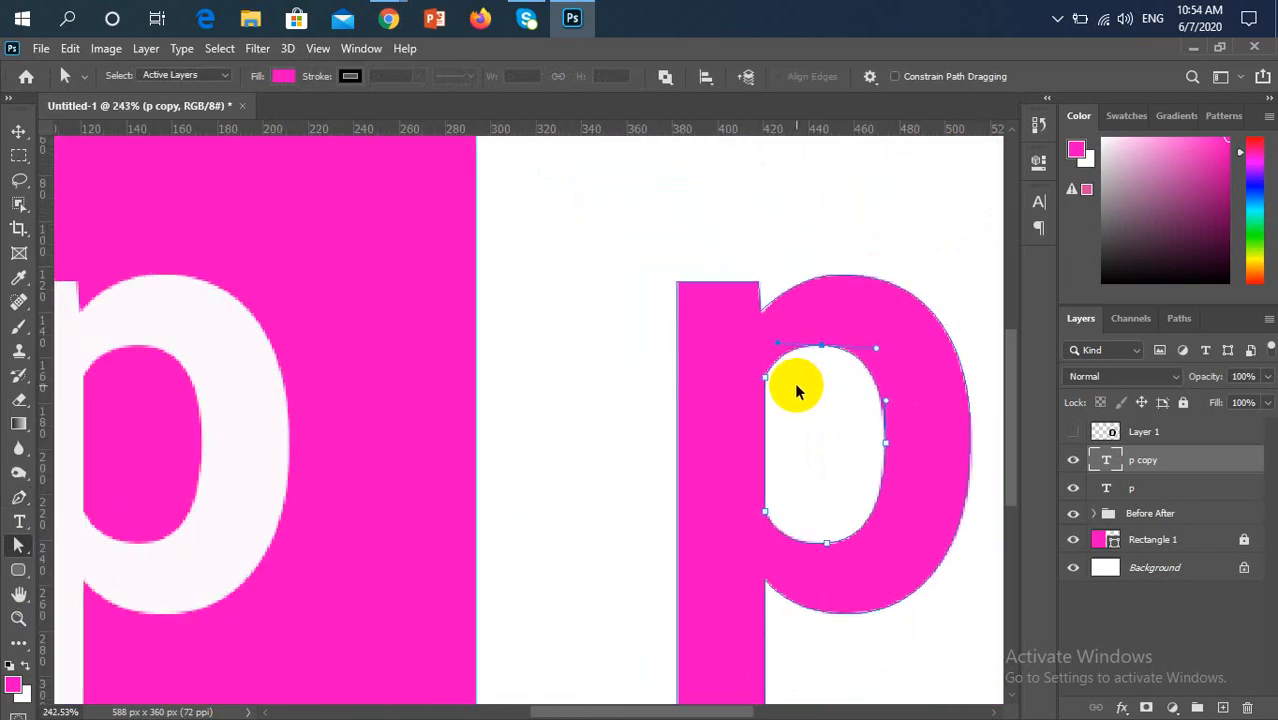
Convert the p path to a selection, fill it with default black on a new layer, and deselect
{"action": "key", "text": "ctrl+Return"}
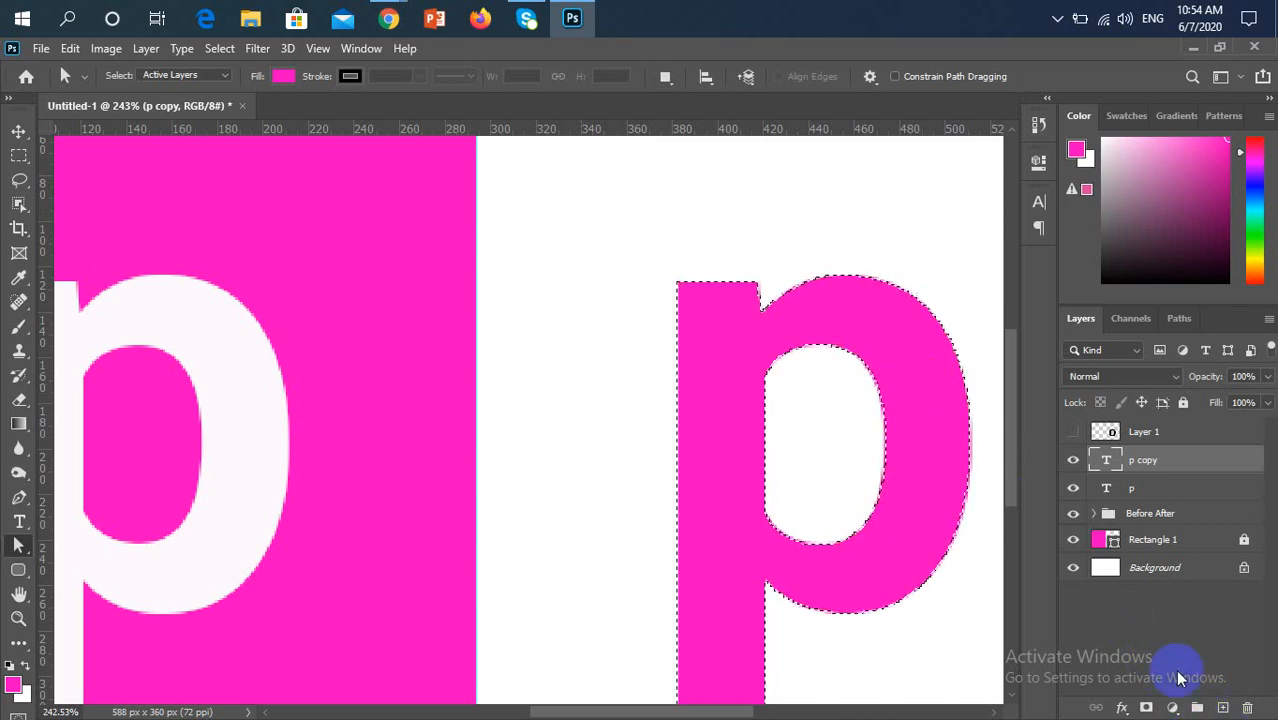
{"action": "left_click", "coordinate": [1221, 706]}
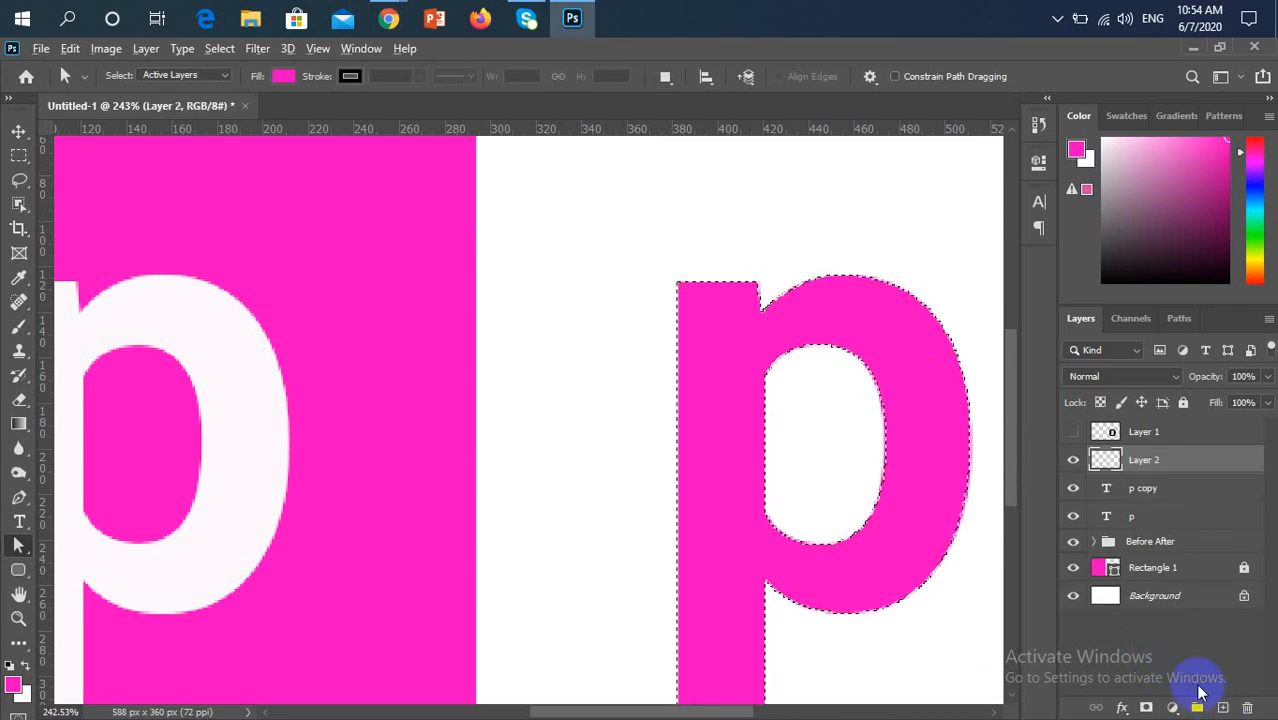
{"action": "left_click", "coordinate": [9, 665]}
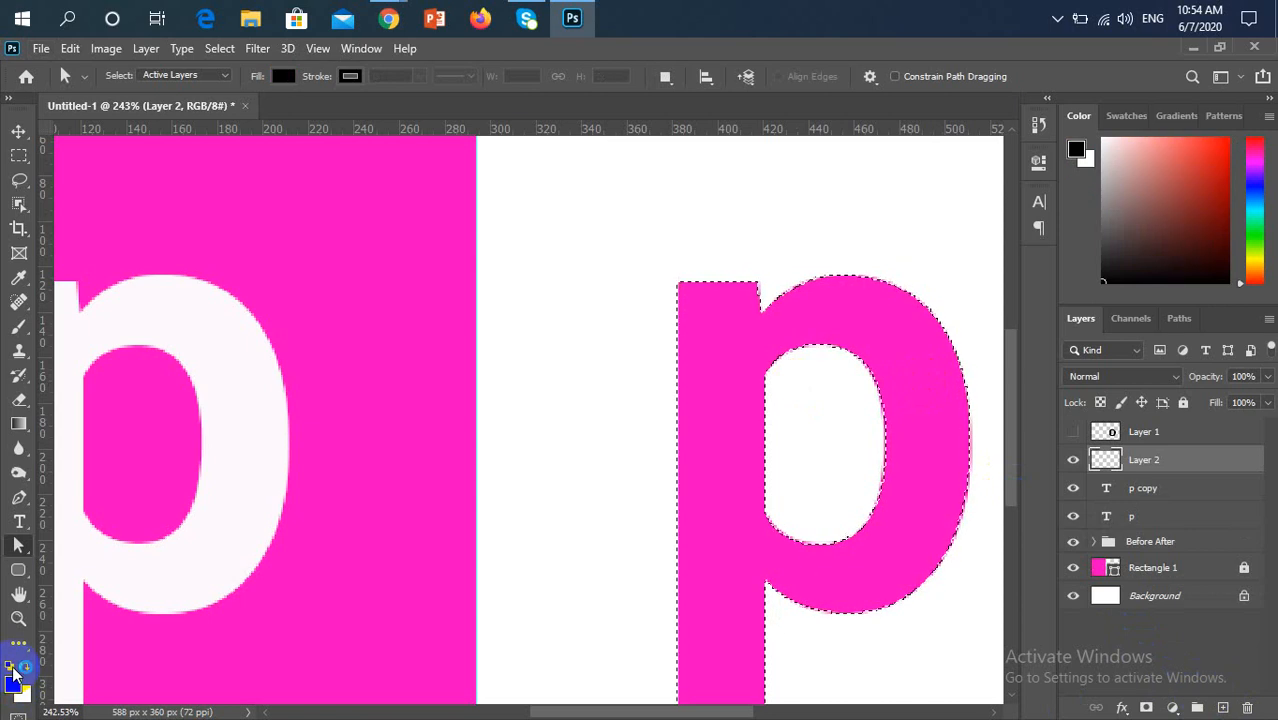
{"action": "key", "text": "alt+BackSpace"}
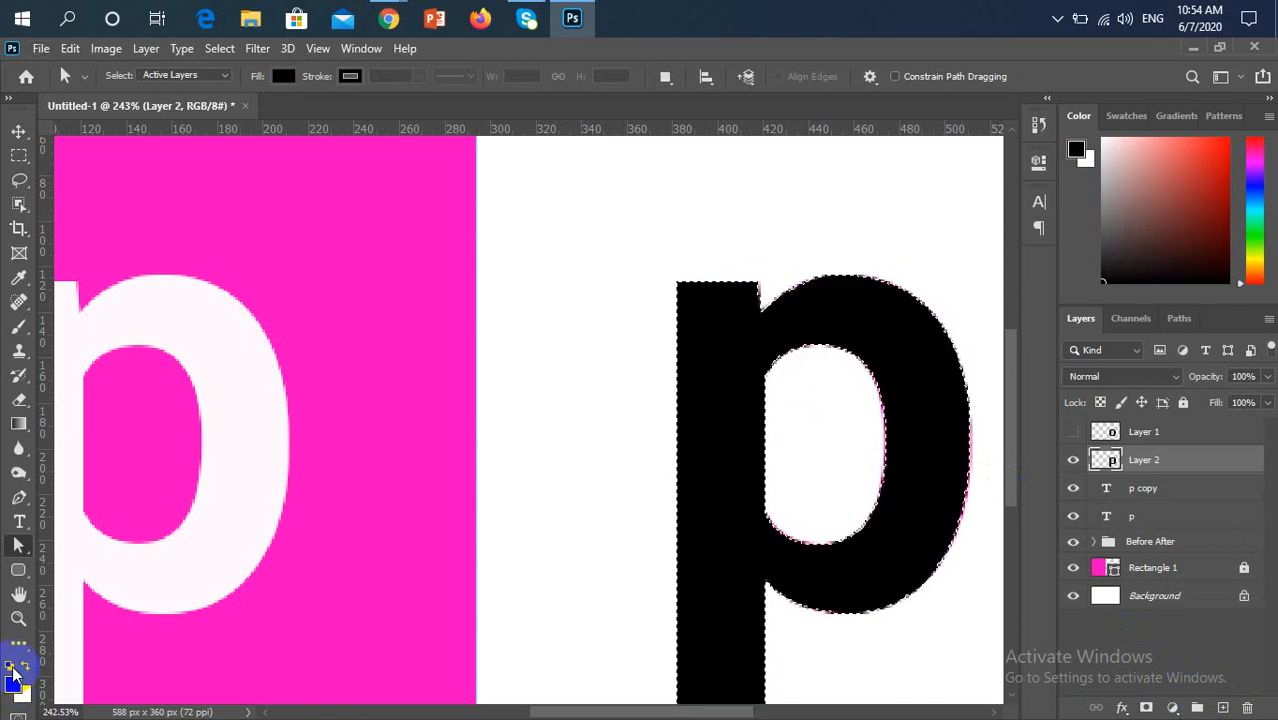
{"action": "key", "text": "ctrl+d"}
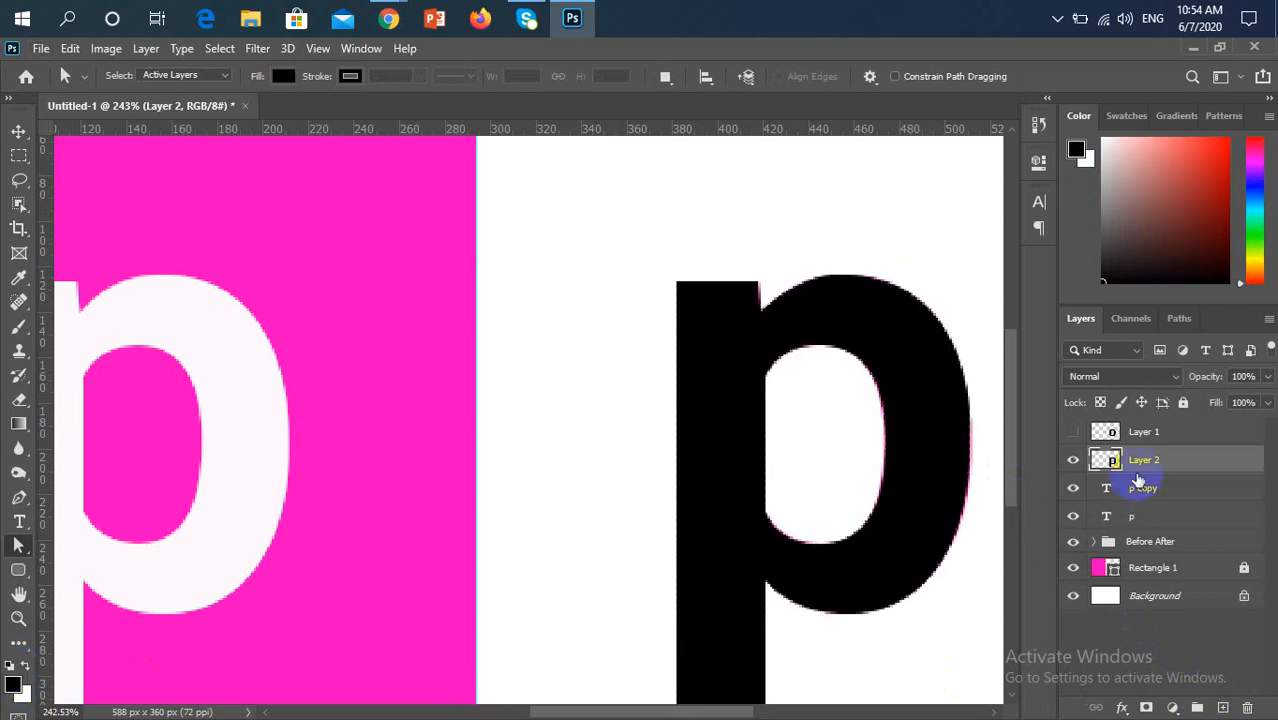
Delete the "p copy" text layer and compare the traced black p with the white original
{"action": "left_click", "coordinate": [1135, 490]}
{"action": "key", "text": "Delete"}
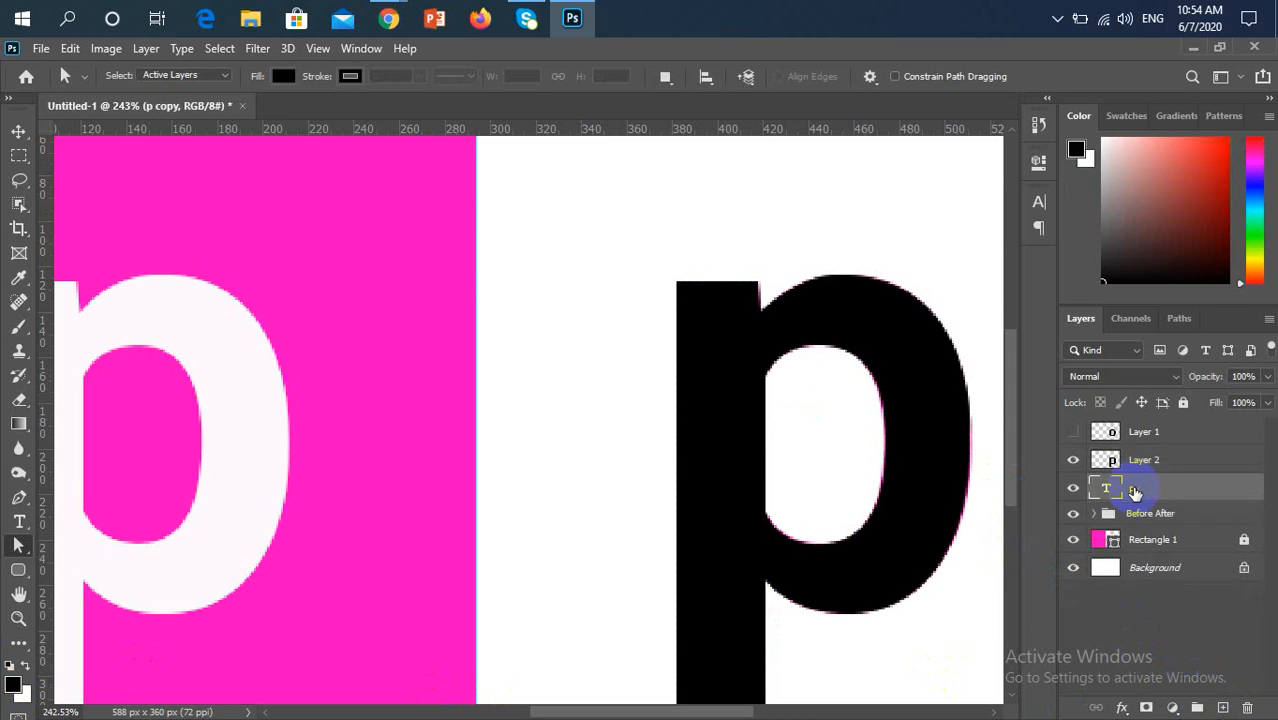
{"action": "scroll", "coordinate": [893, 485], "scroll_direction": "down", "scroll_amount": 5}
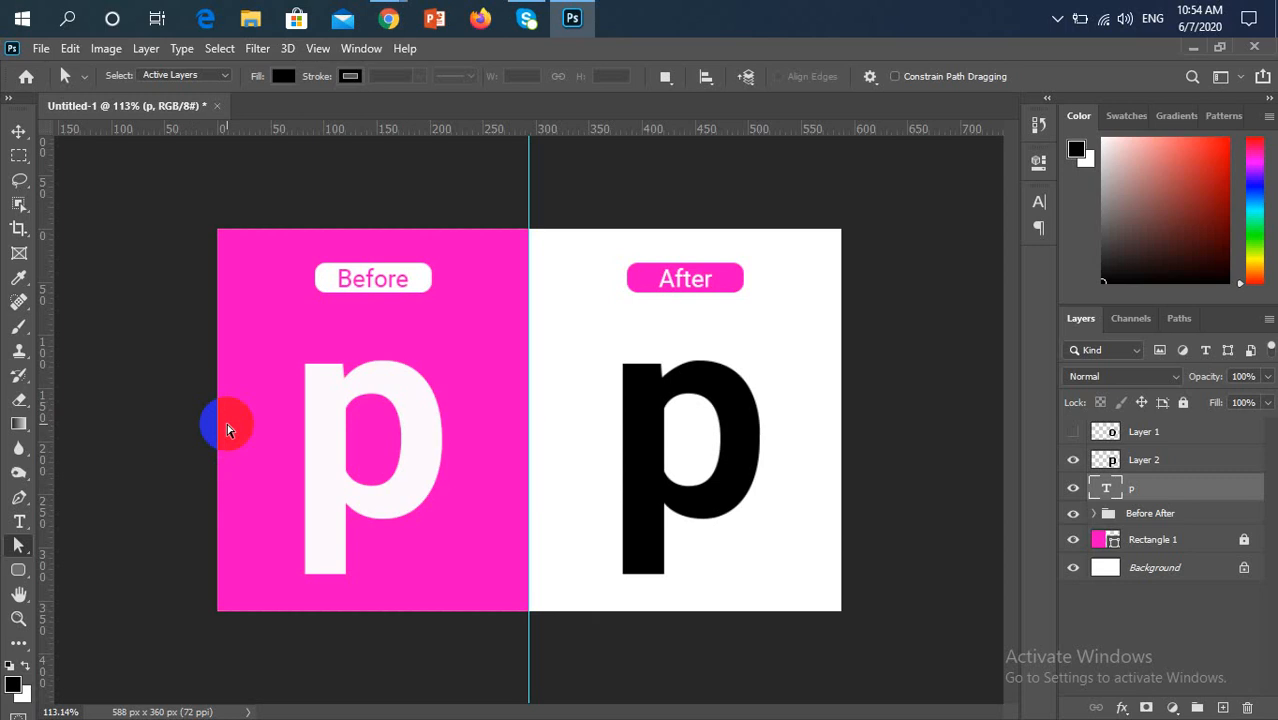
{"action": "key", "text": "ctrl+1"}
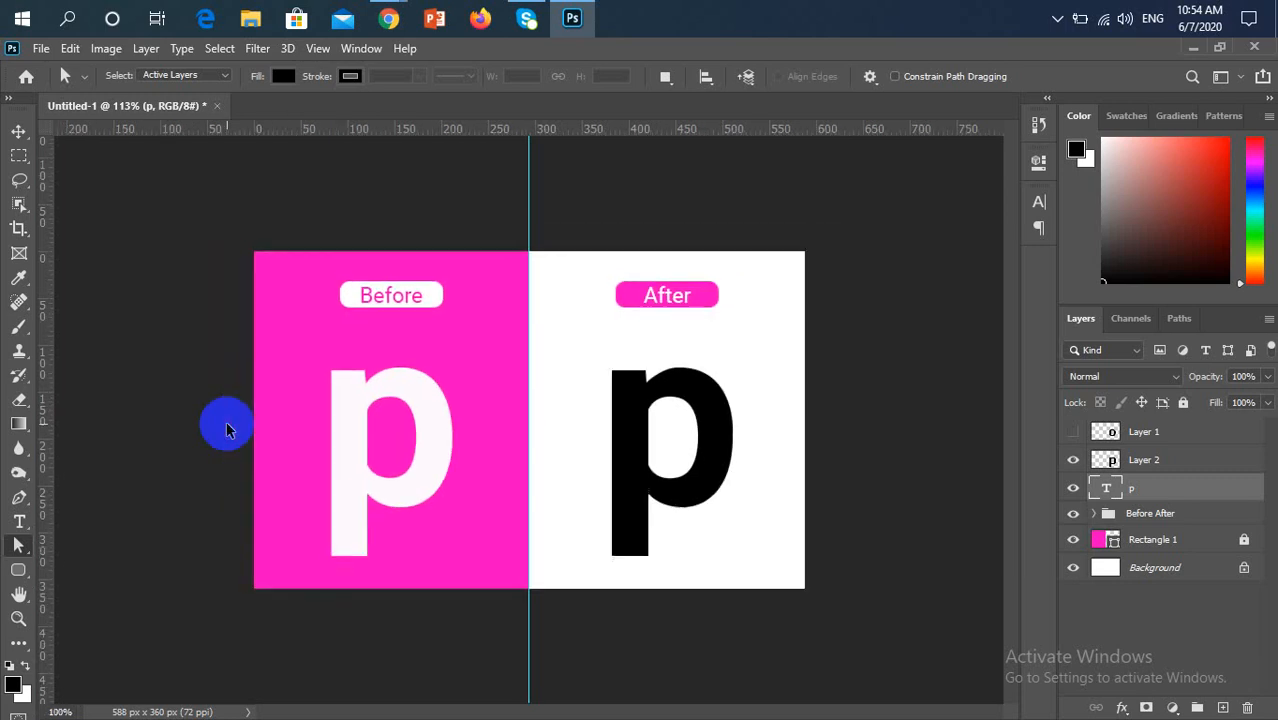
{"action": "scroll", "coordinate": [229, 430], "scroll_direction": "up", "scroll_amount": 3}
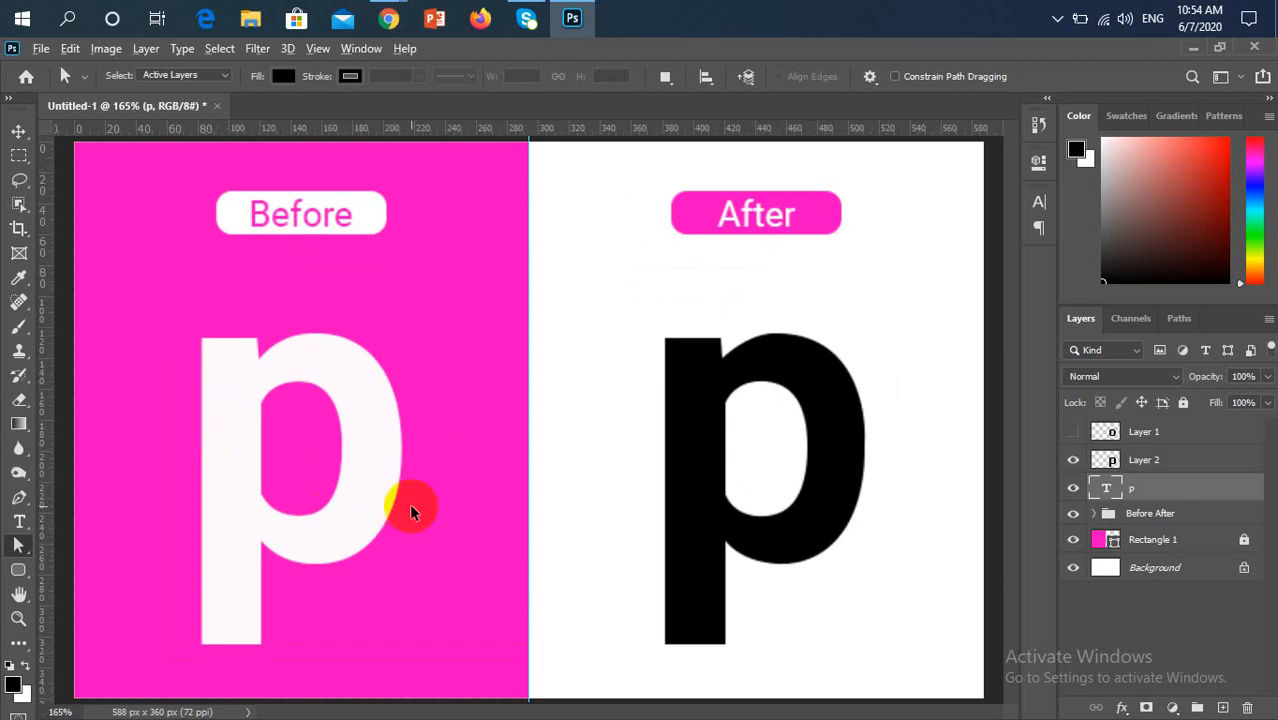
{"action": "scroll", "coordinate": [436, 511], "scroll_direction": "up", "scroll_amount": 2}
{"action": "scroll", "coordinate": [548, 572], "scroll_direction": "down", "scroll_amount": 1}
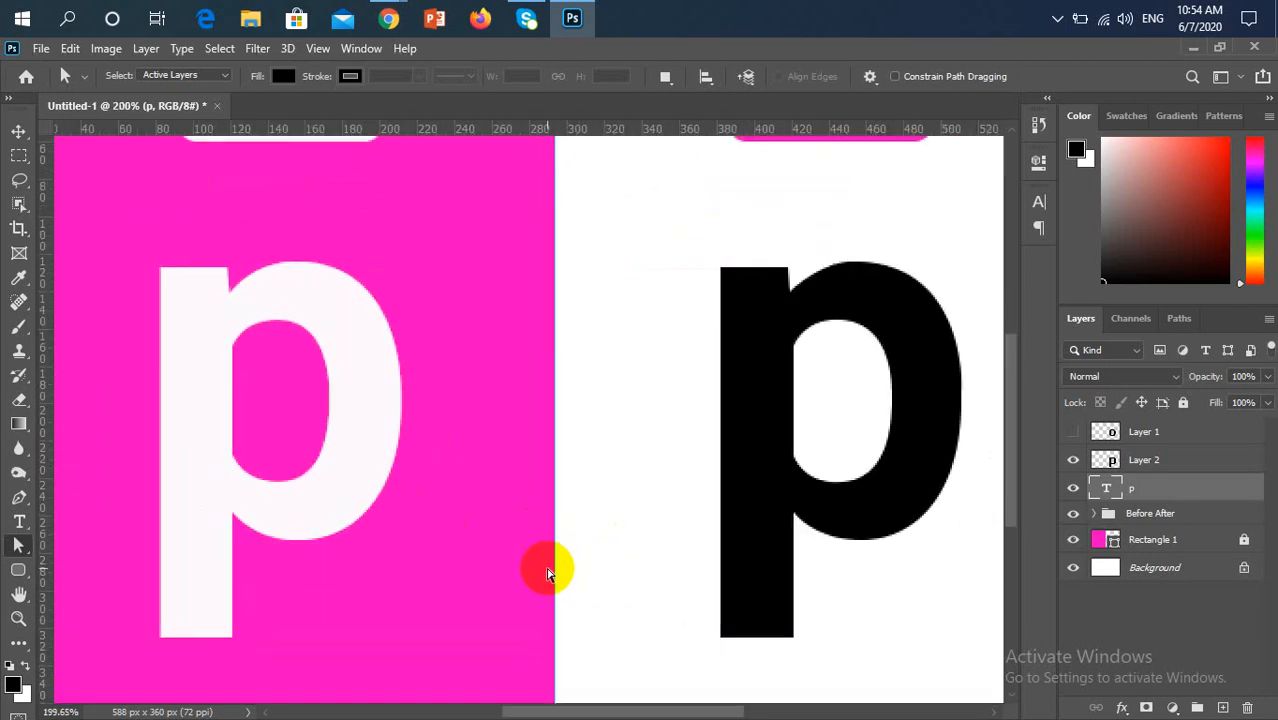
Load the white p text layer's outline as a selection and make Layer 2 the active layer
{"action": "left_click_drag", "start_coordinate": [757, 510], "coordinate": [598, 510]}
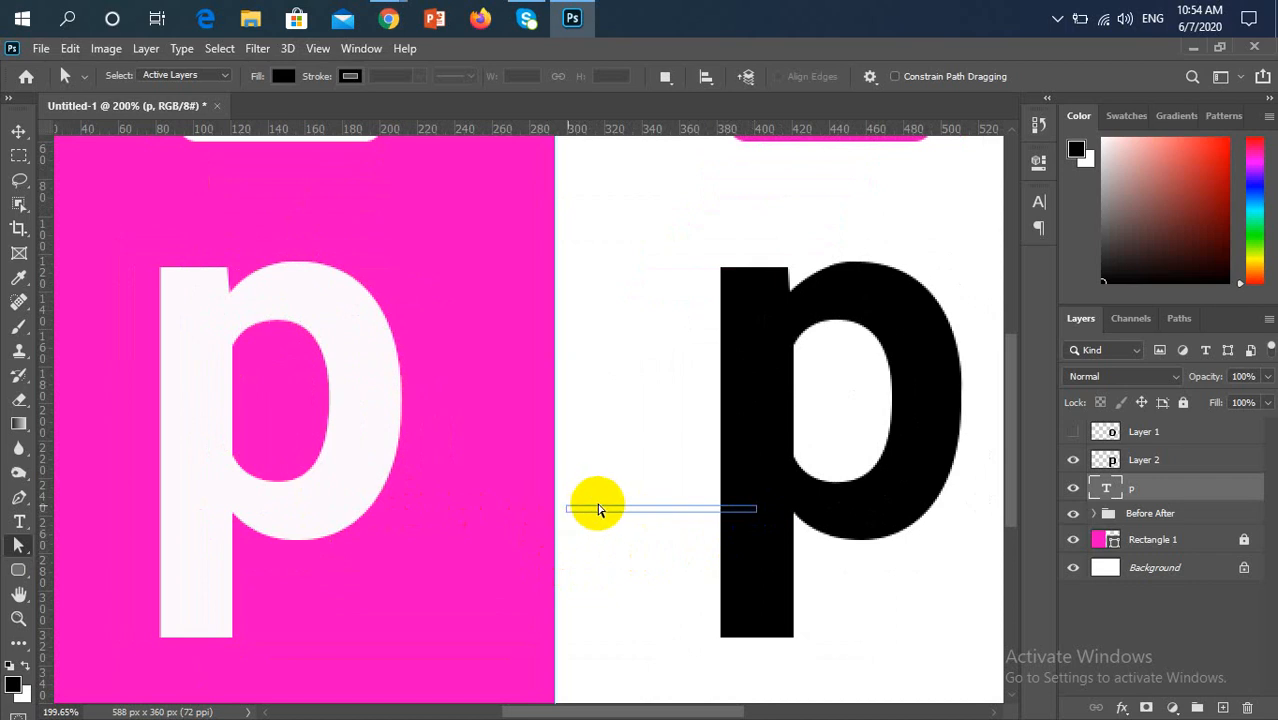
{"action": "key", "text": "v"}
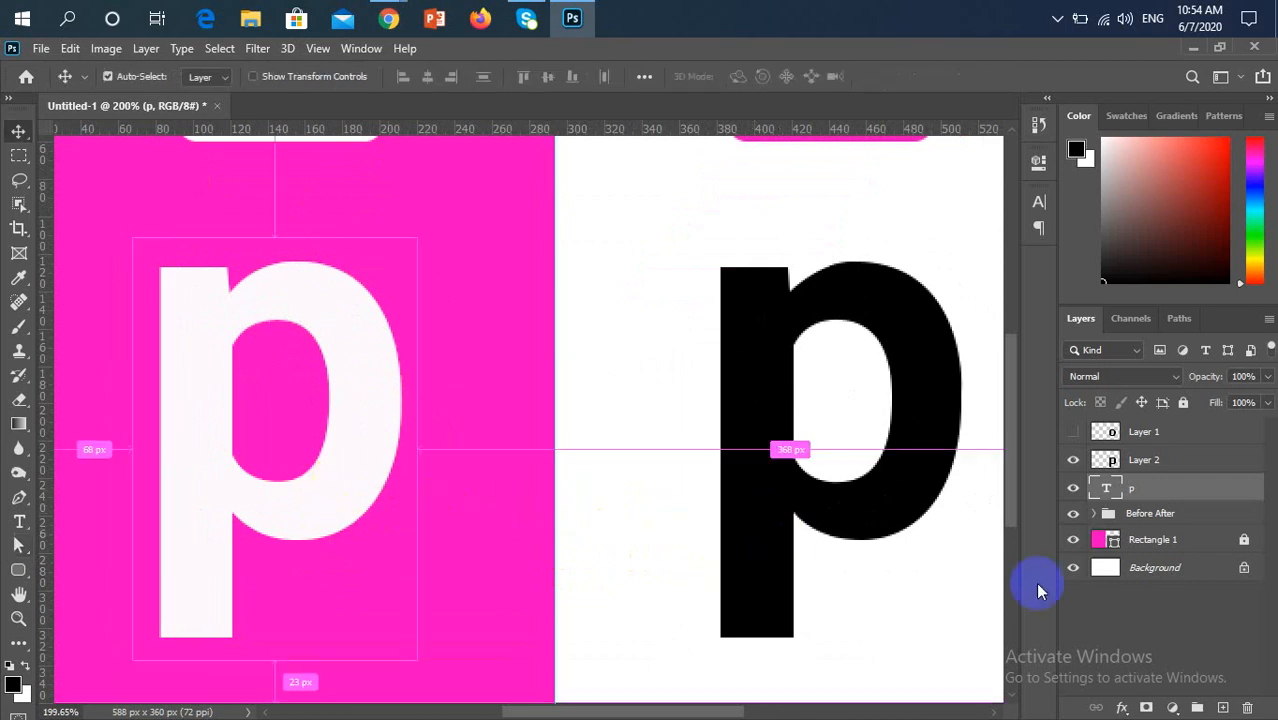
{"action": "left_click", "coordinate": [1105, 488], "text": "ctrl"}
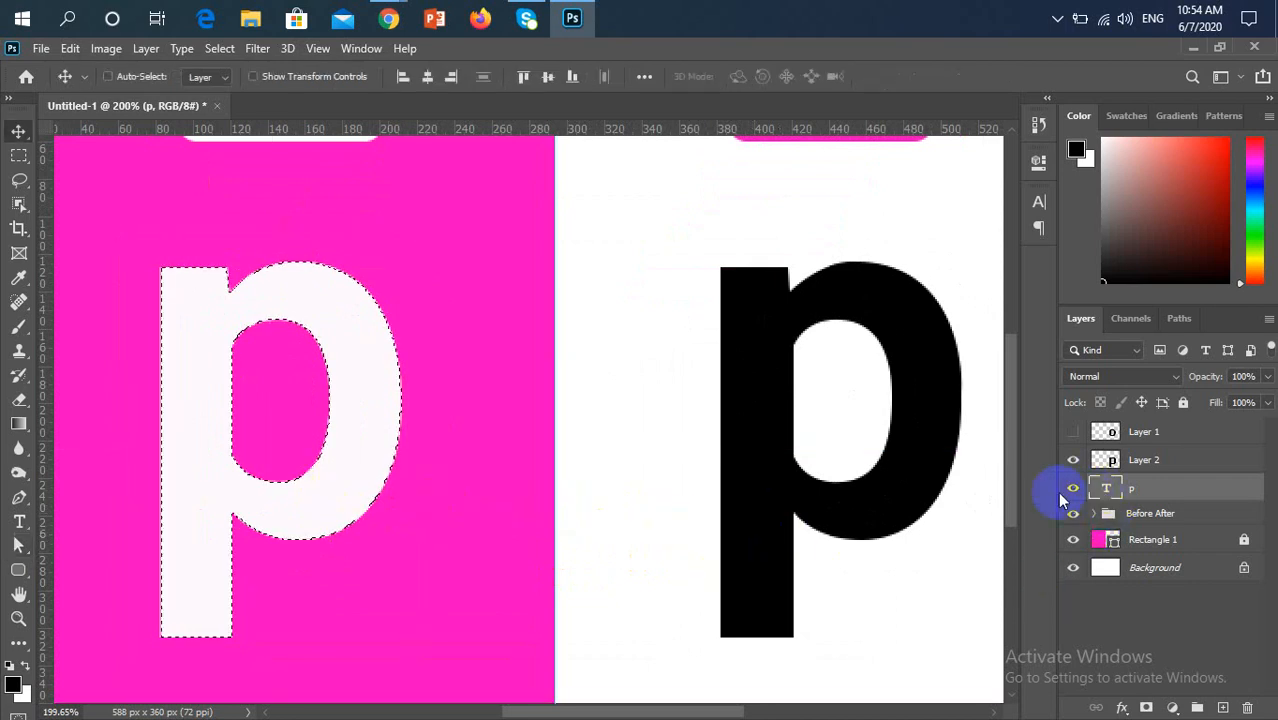
{"action": "left_click", "coordinate": [1150, 462]}
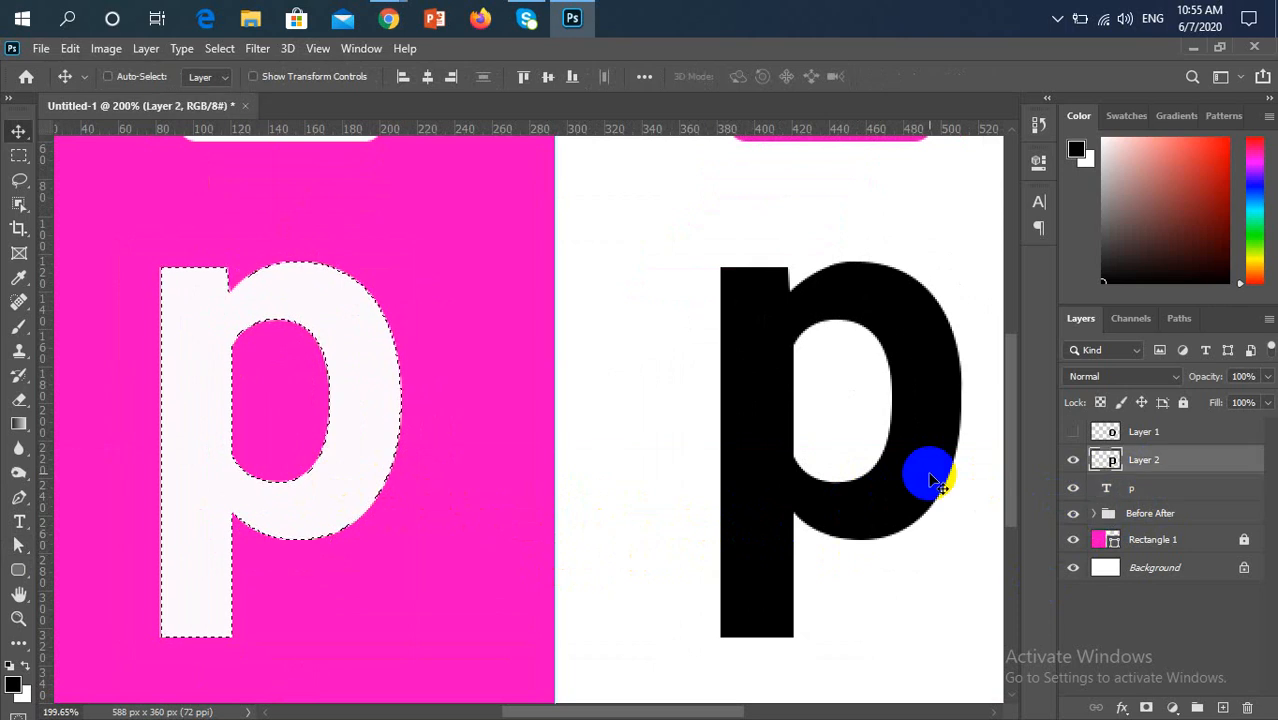
Try aligning Layer 2's horizontal center to the selection, inspect the overlap with the white p, and undo the deselection and alignment
{"action": "left_click", "coordinate": [427, 76]}
{"action": "key", "text": "ctrl+d"}
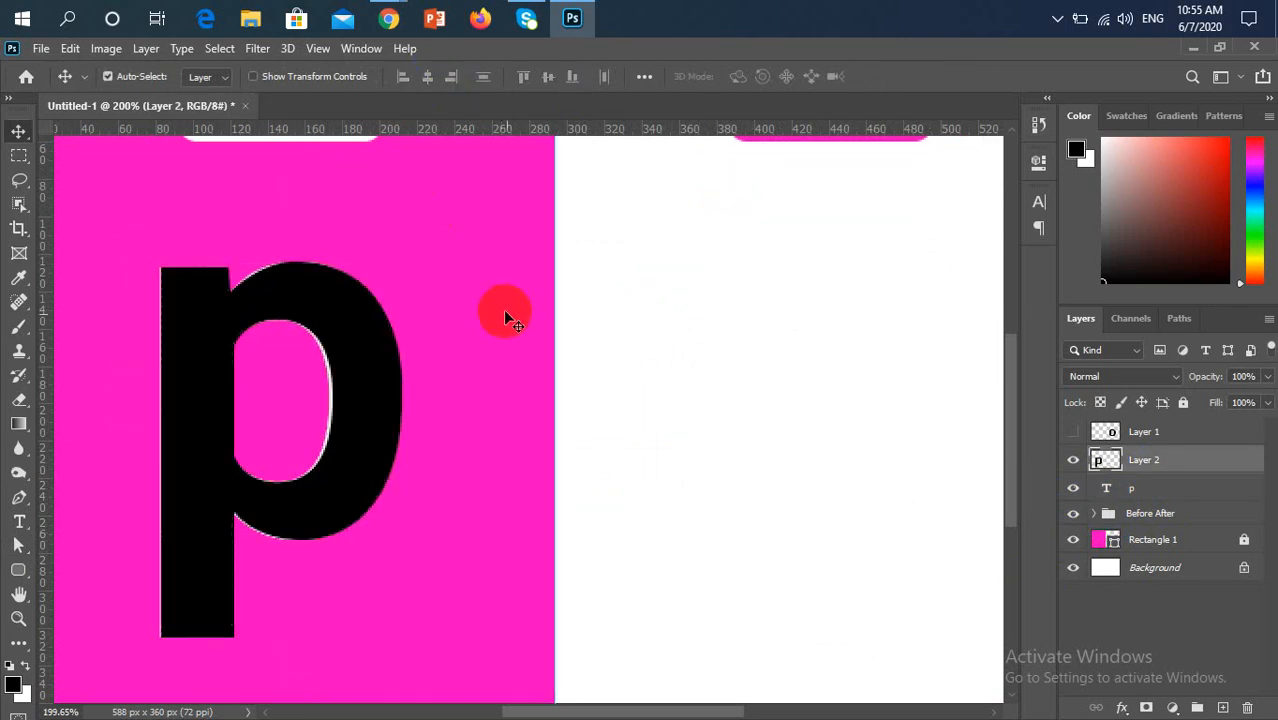
{"action": "scroll", "coordinate": [783, 432], "scroll_direction": "down", "scroll_amount": 1}
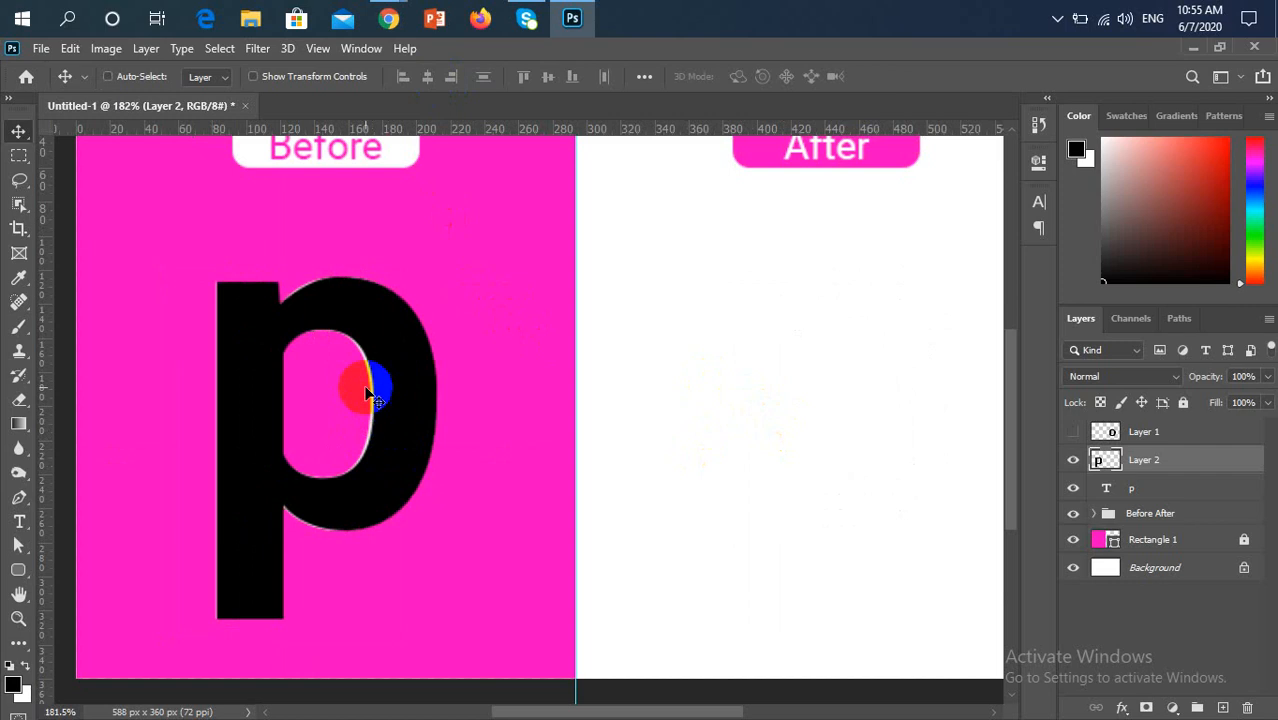
{"action": "scroll", "coordinate": [370, 406], "scroll_direction": "up", "scroll_amount": 7}
{"action": "scroll", "coordinate": [372, 348], "scroll_direction": "down", "scroll_amount": 4}
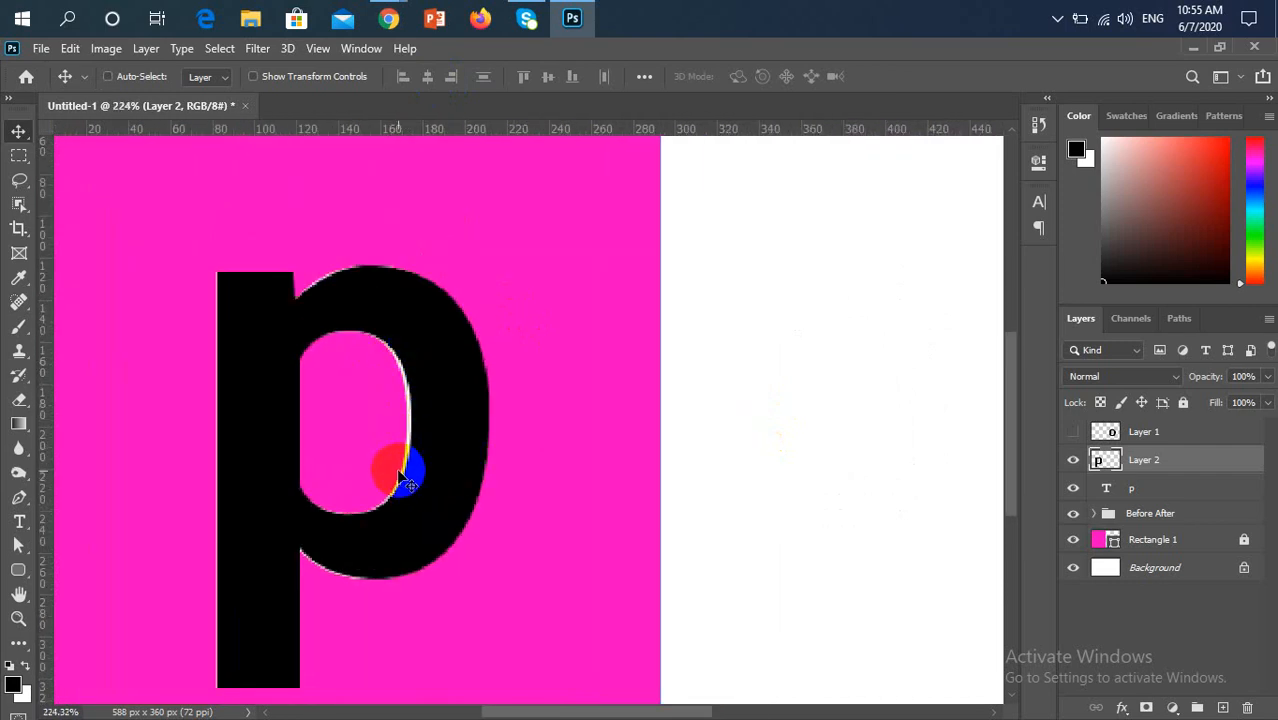
{"action": "scroll", "coordinate": [492, 505], "scroll_direction": "down", "scroll_amount": 4}
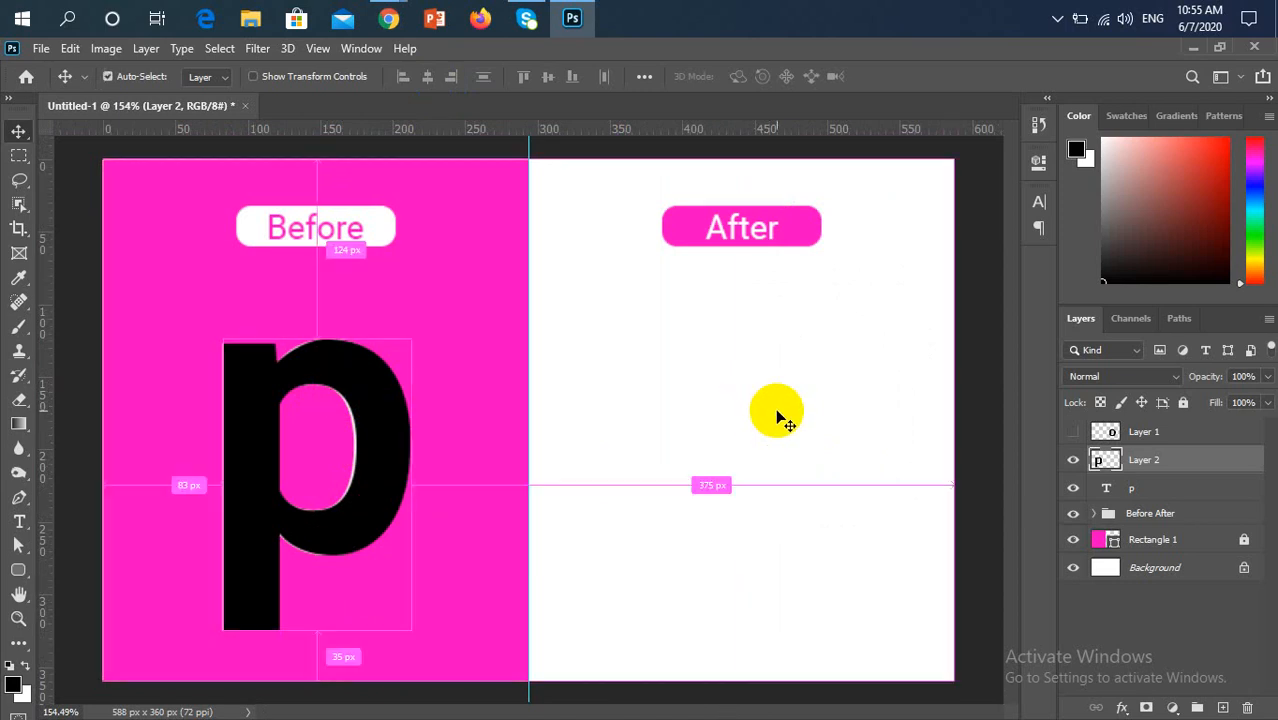
{"action": "key", "text": "ctrl+z"}
{"action": "key", "text": "ctrl+z"}
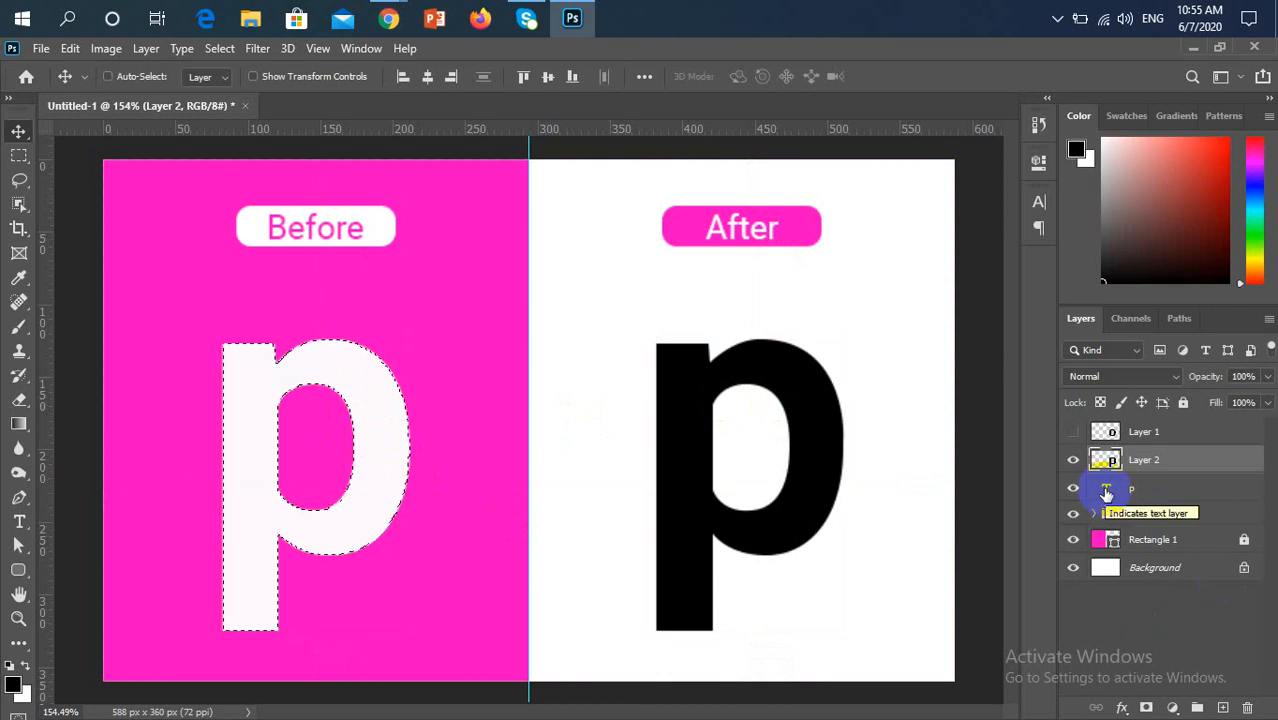
Align Layer 2's horizontal center to the p selection, deselect, and move the p text layer above Layer 2
{"action": "left_click", "coordinate": [425, 77]}
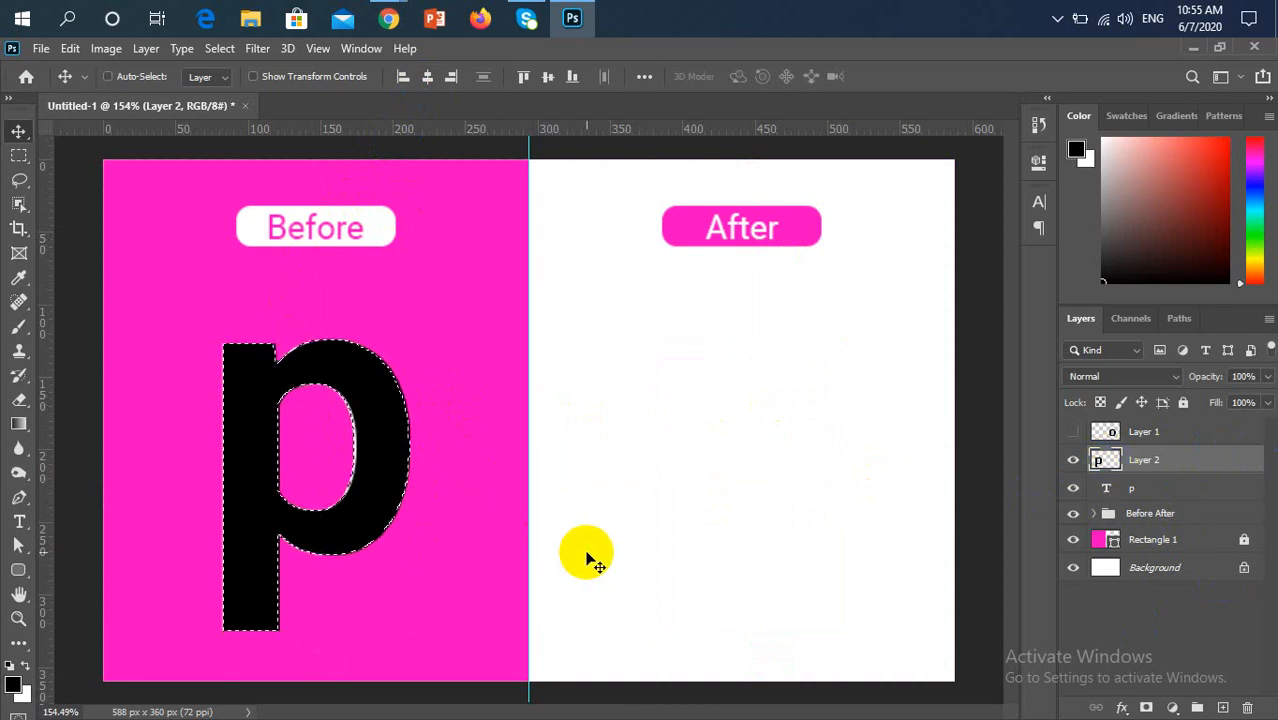
{"action": "key", "text": "ctrl"}
{"action": "key", "text": "ctrl+d"}
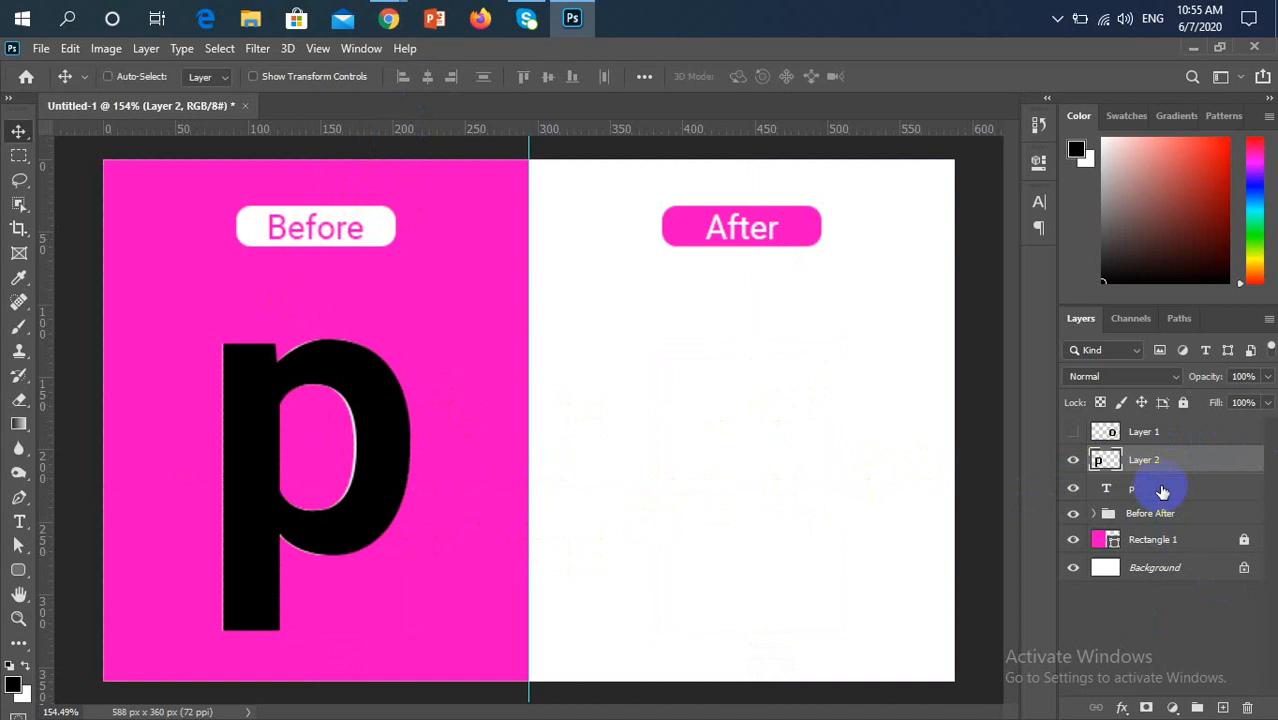
{"action": "left_click_drag", "start_coordinate": [1162, 491], "coordinate": [1198, 451]}
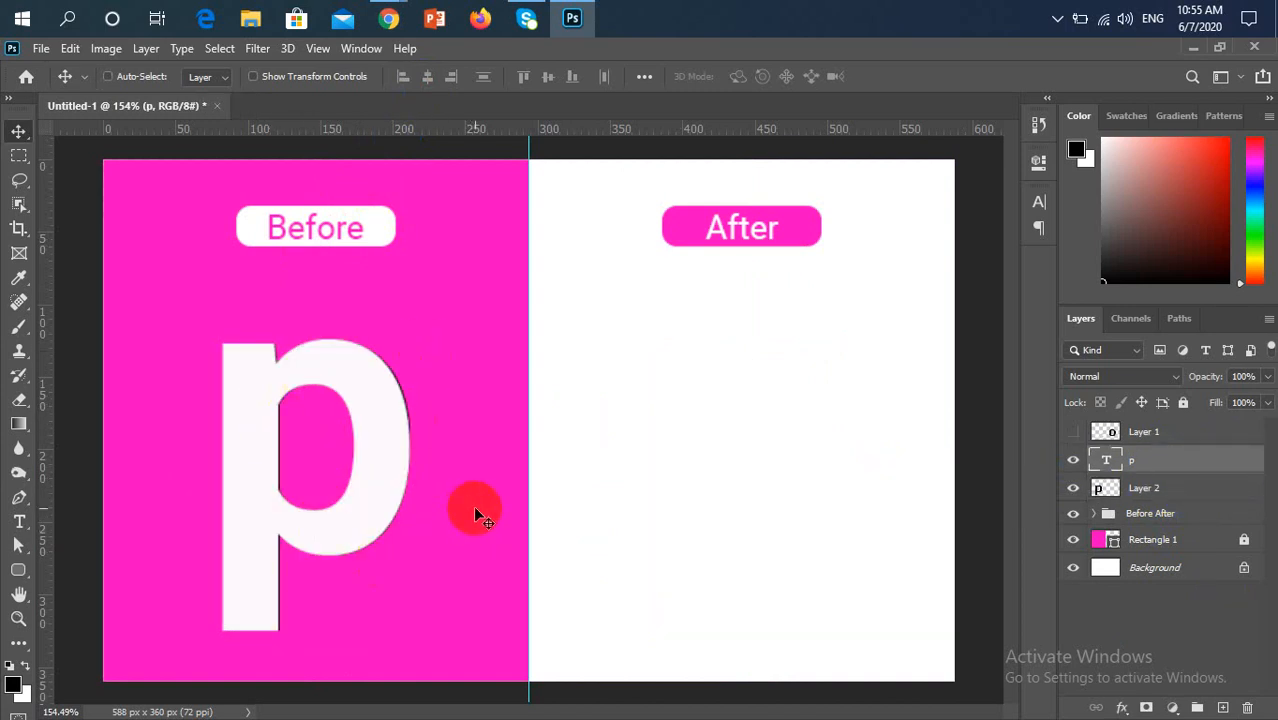
Move the p text layer below Layer 2, undo Layer 2's alignment to the p selection, and deselect
{"action": "key", "text": "ctrl+bracketleft"}
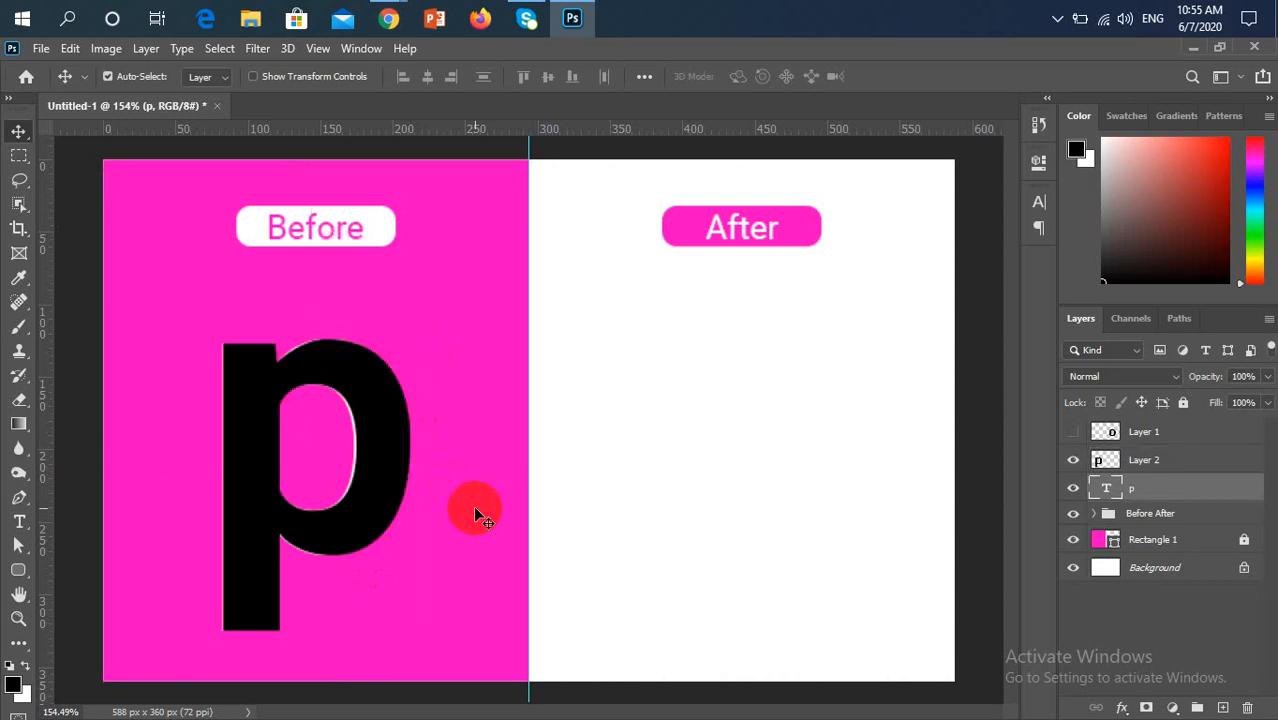
{"action": "key", "text": "ctrl+z"}
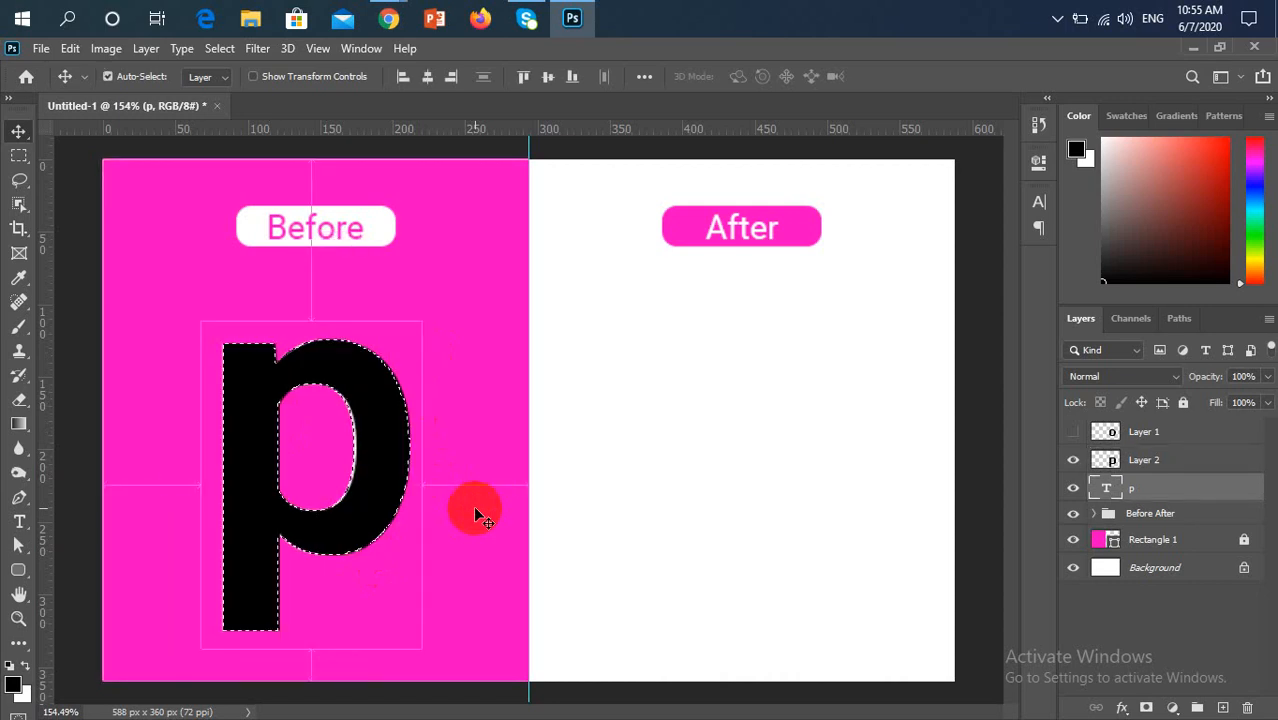
{"action": "key", "text": "ctrl+z"}
{"action": "key", "text": "ctrl"}
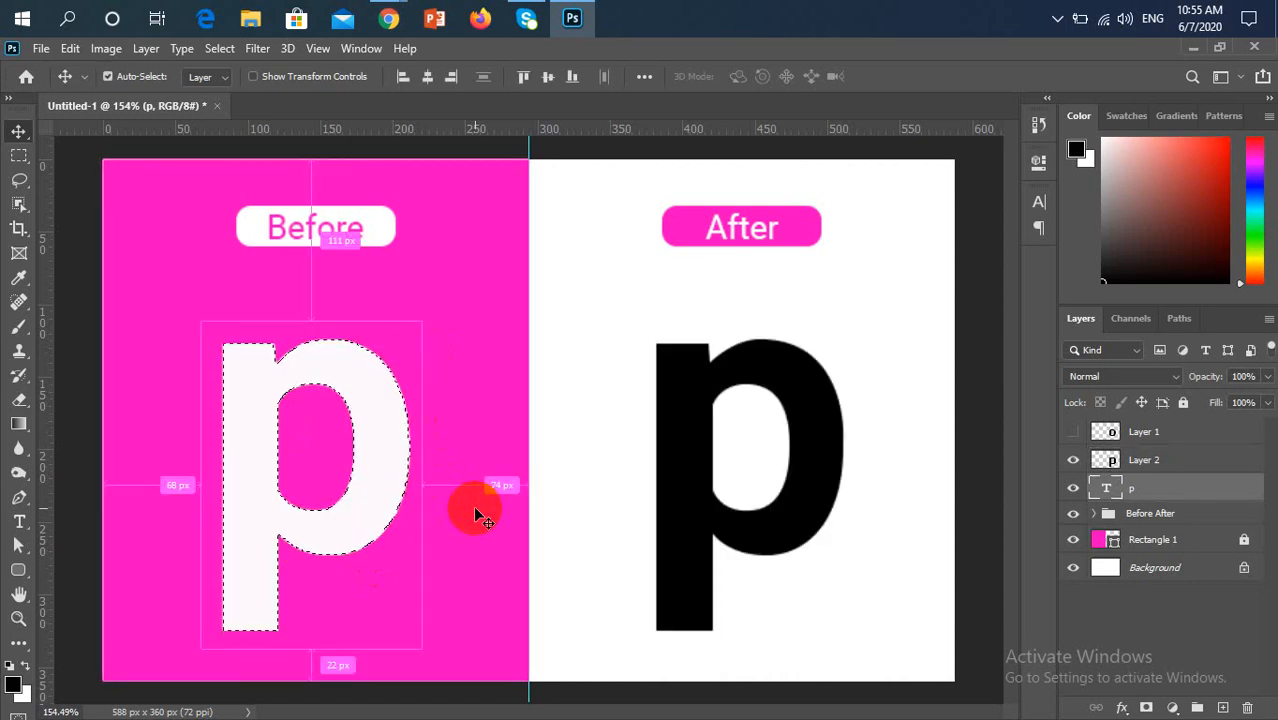
{"action": "key", "text": "ctrl+d"}
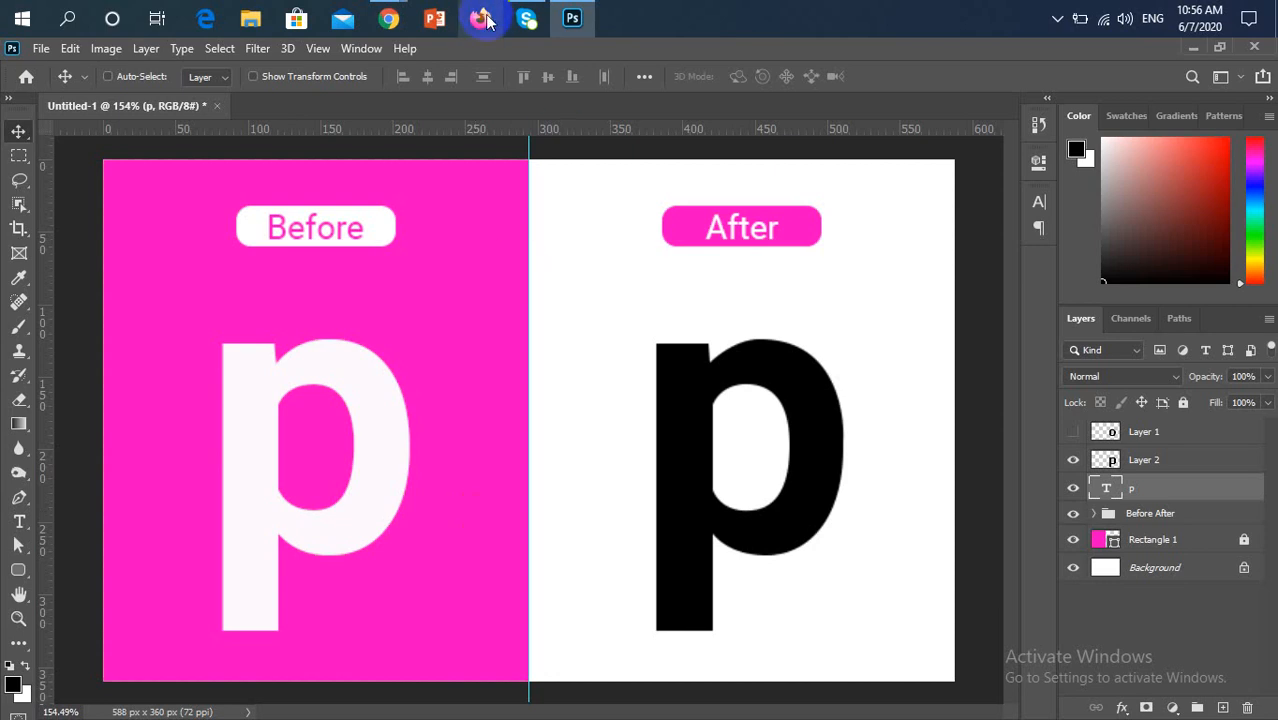
Switch to the Google Meet call in Chrome and check the participant list and the chat messages
{"action": "mouse_move", "coordinate": [390, 20]}
{"action": "left_click", "coordinate": [350, 105]}
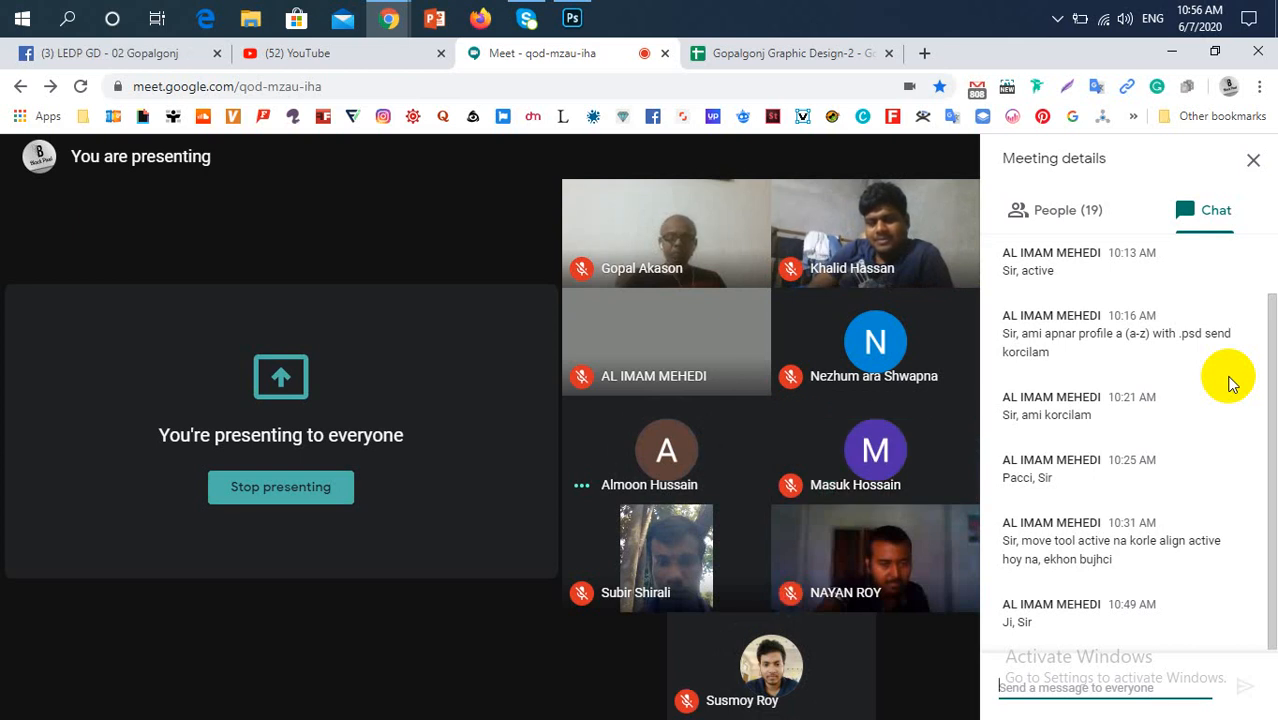
{"action": "left_click", "coordinate": [1086, 211]}
{"action": "left_click", "coordinate": [1176, 207]}
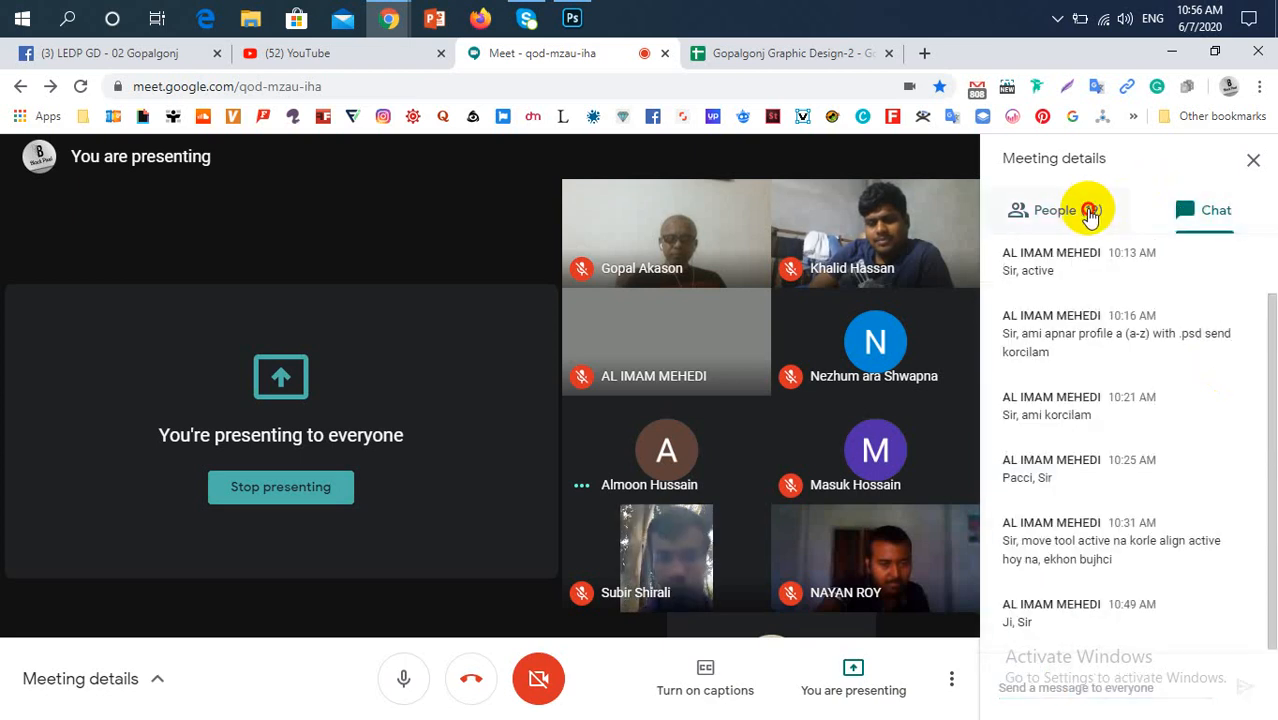
{"action": "left_click", "coordinate": [1089, 210]}
{"action": "left_click", "coordinate": [1178, 207]}
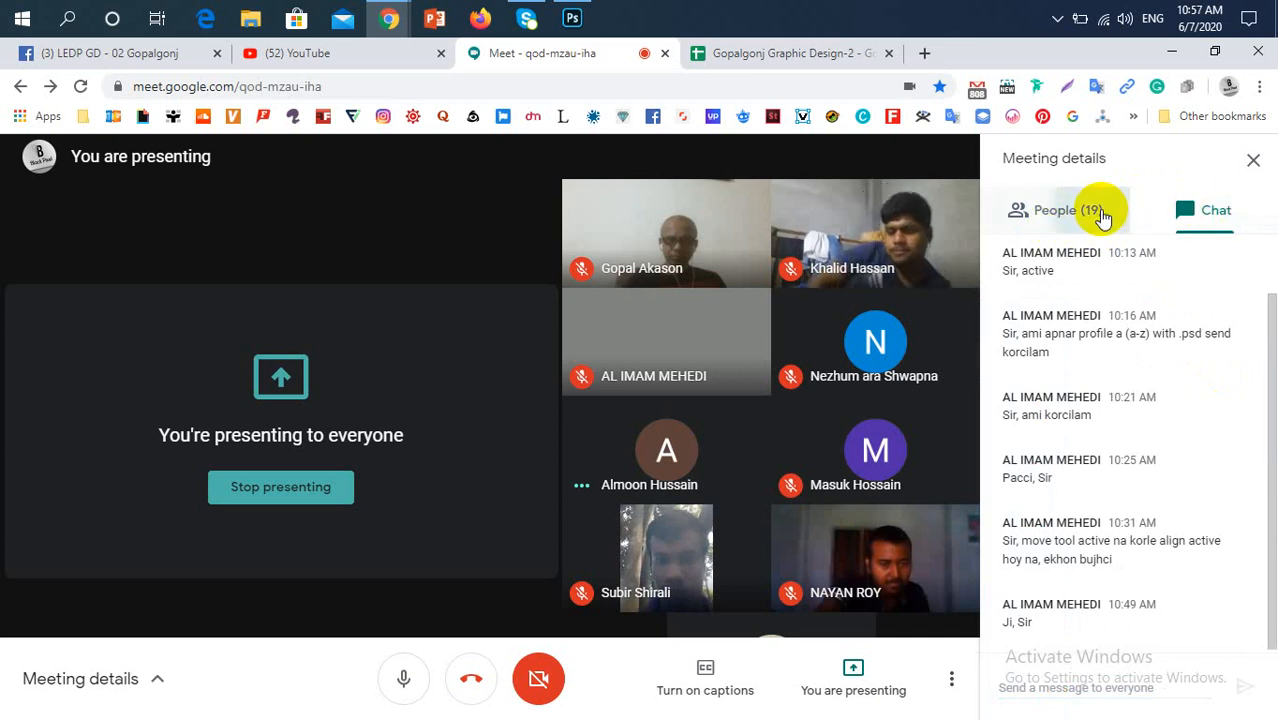
{"action": "left_click", "coordinate": [1100, 214]}
{"action": "left_click", "coordinate": [1212, 210]}
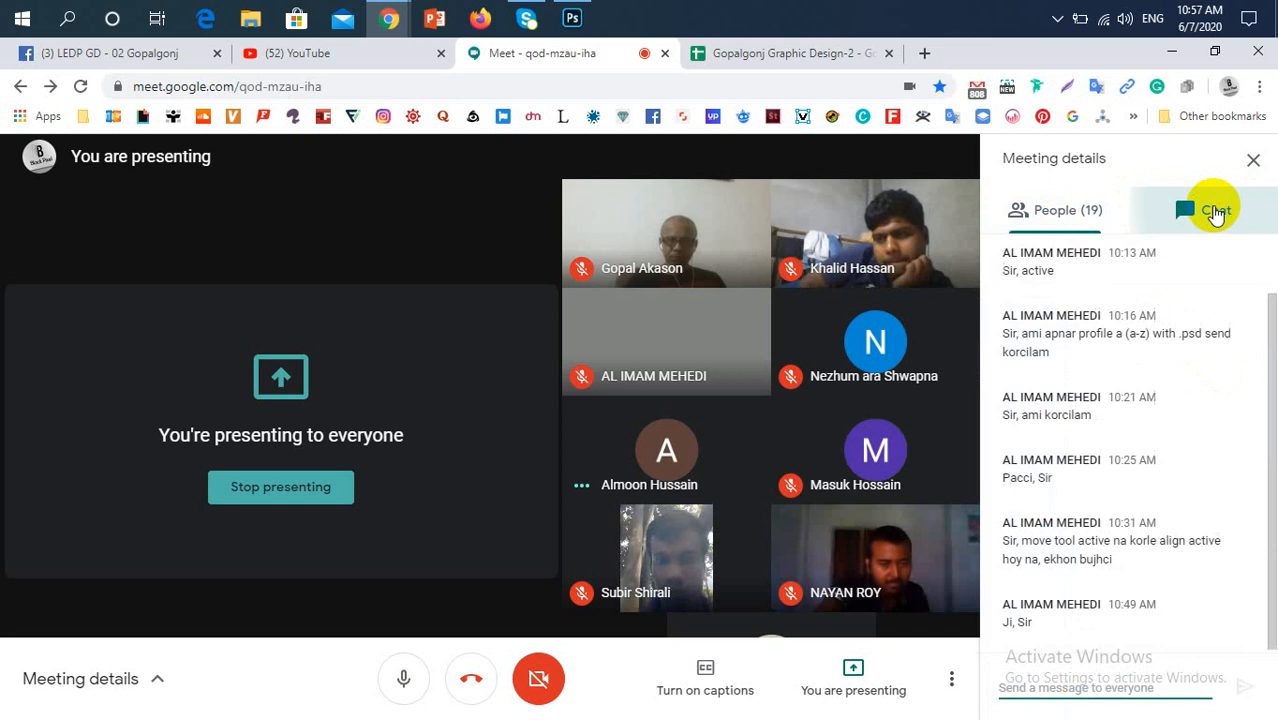
{"action": "left_click", "coordinate": [1070, 230]}
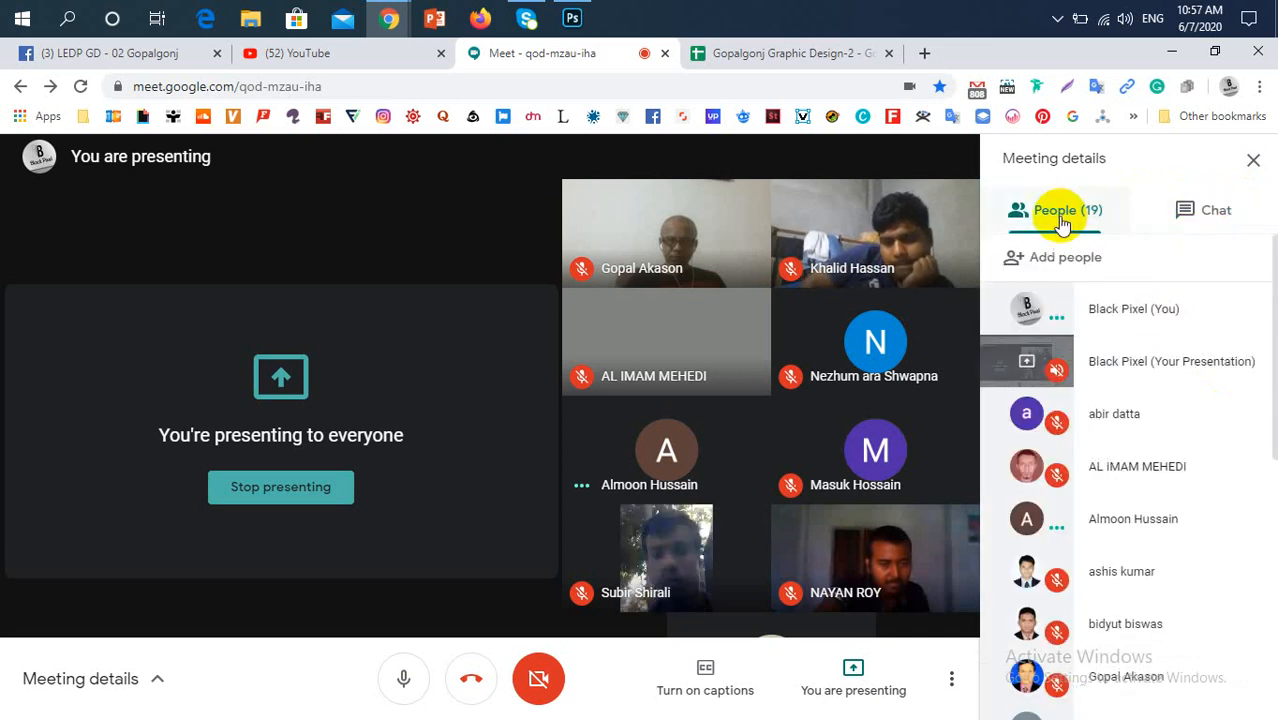
{"action": "left_click", "coordinate": [1178, 210]}
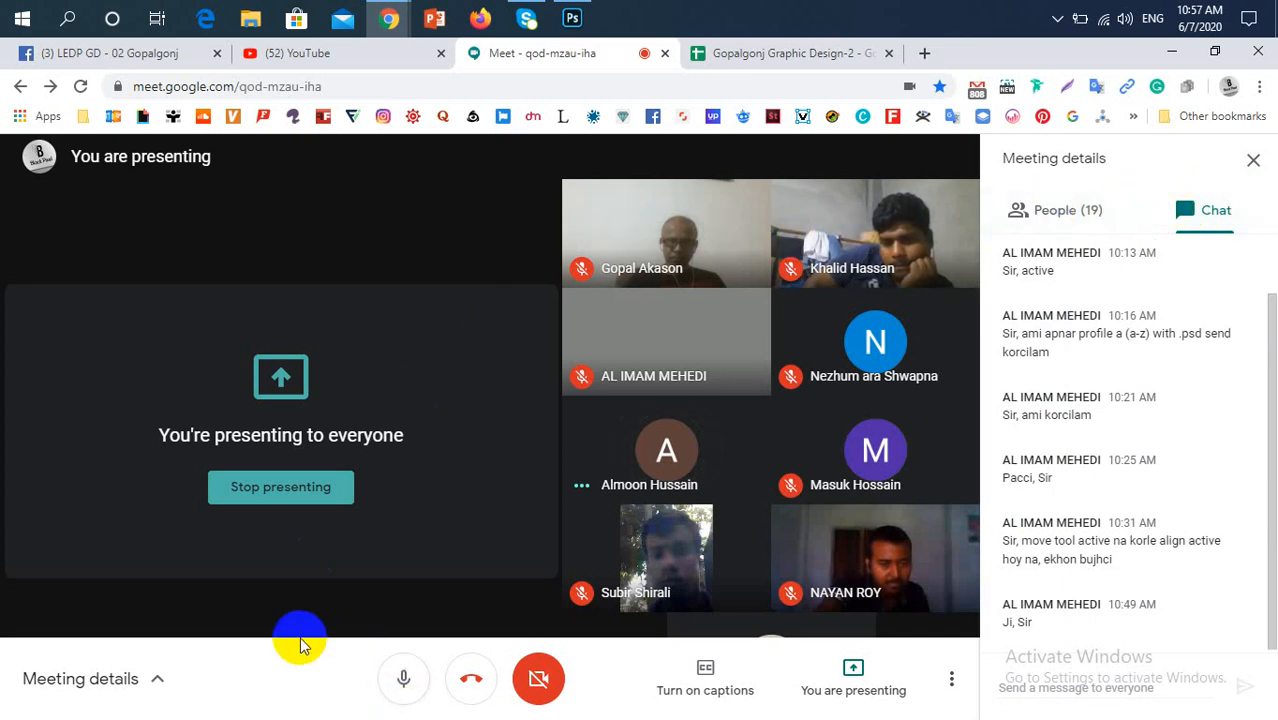
Mute the microphone in the meeting to listen to the participants, and unmute it again
{"action": "left_click", "coordinate": [400, 678]}
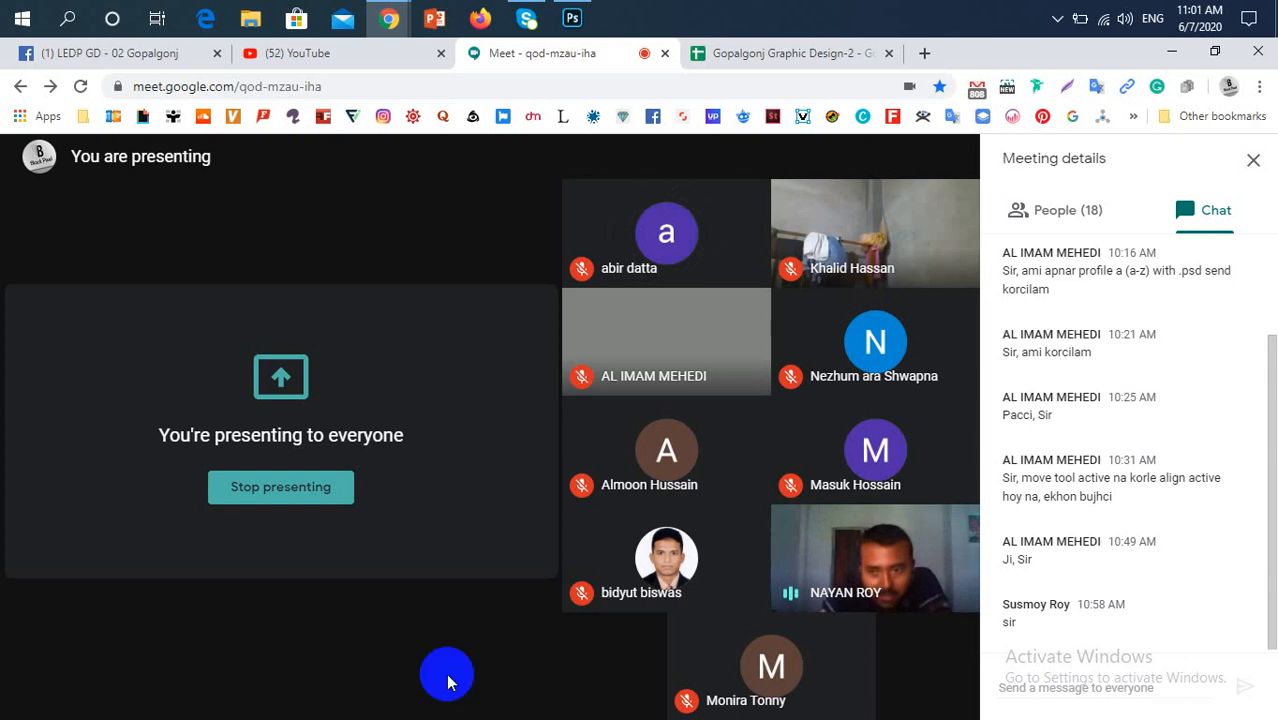
{"action": "left_click", "coordinate": [397, 679]}
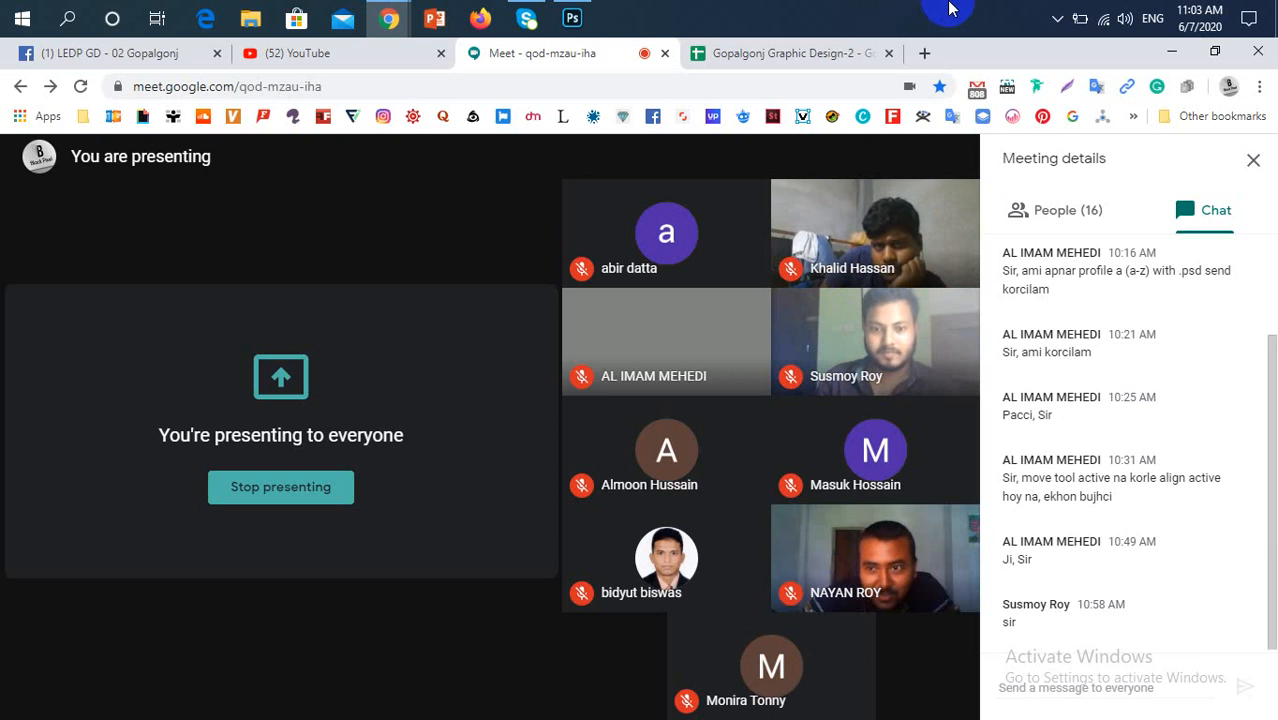
{"action": "left_click", "coordinate": [2, 8]}
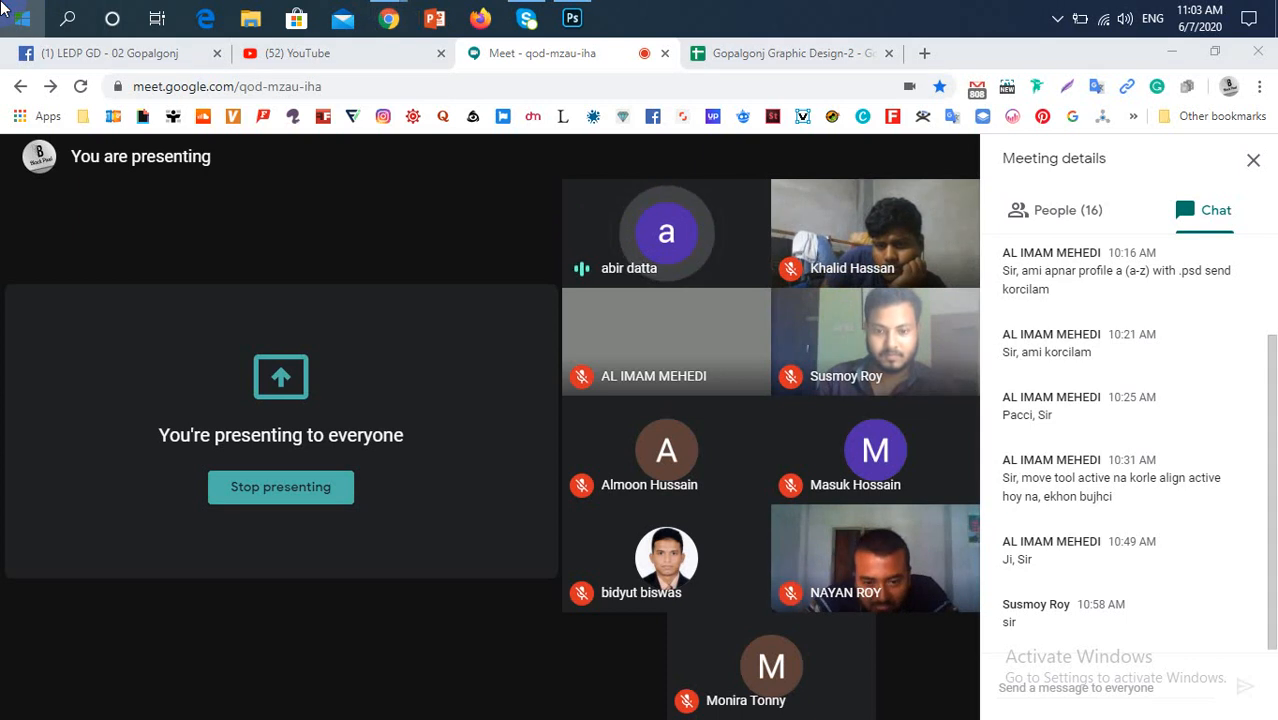
{"action": "left_click", "coordinate": [3, 9]}
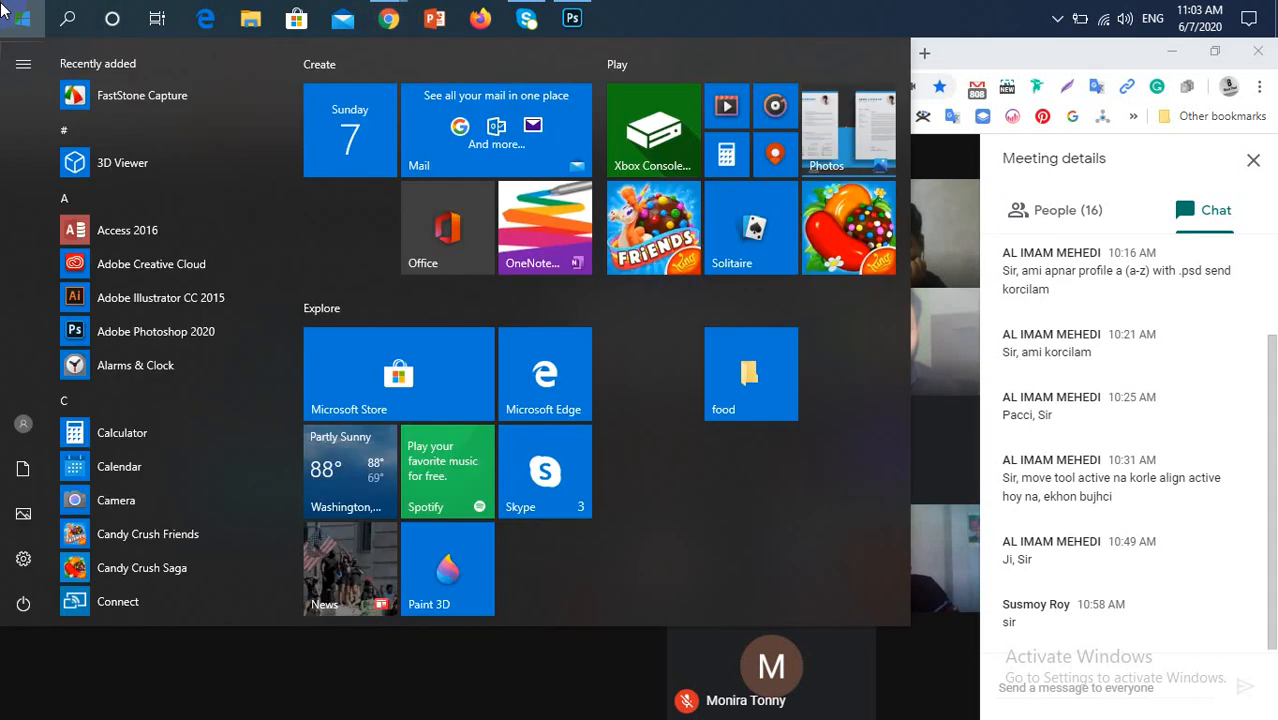